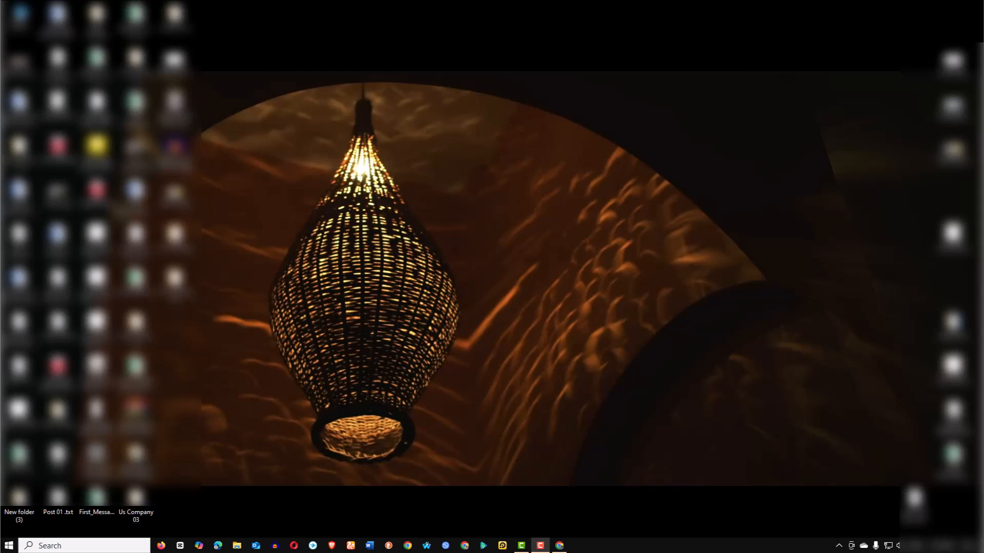
# Open the Work folder in Google Drive and open the CRM Test Work spreadsheet from it
pyautogui.moveTo(0, 81); pyautogui.dragTo(478, 6)
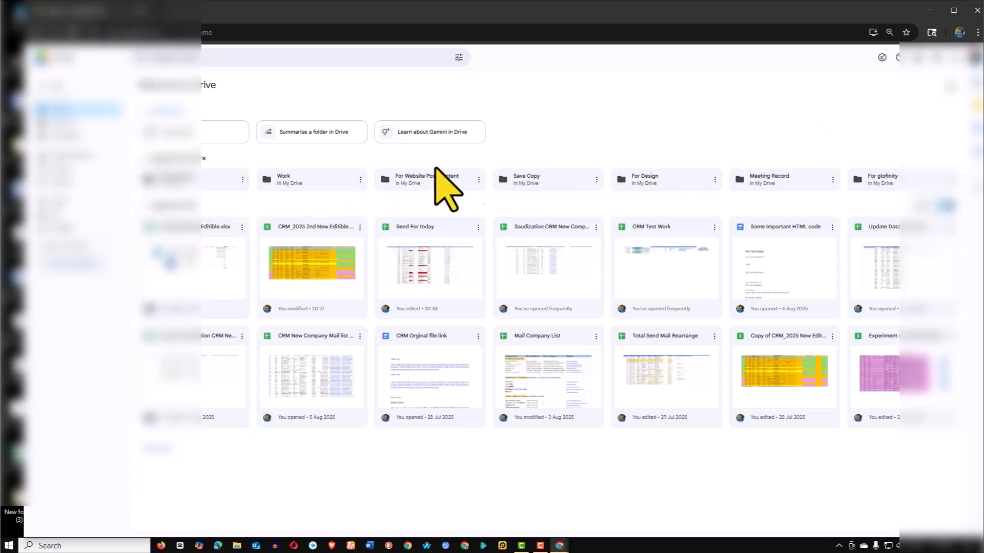
pyautogui.click(271, 185)
pyautogui.doubleClick(272, 185)
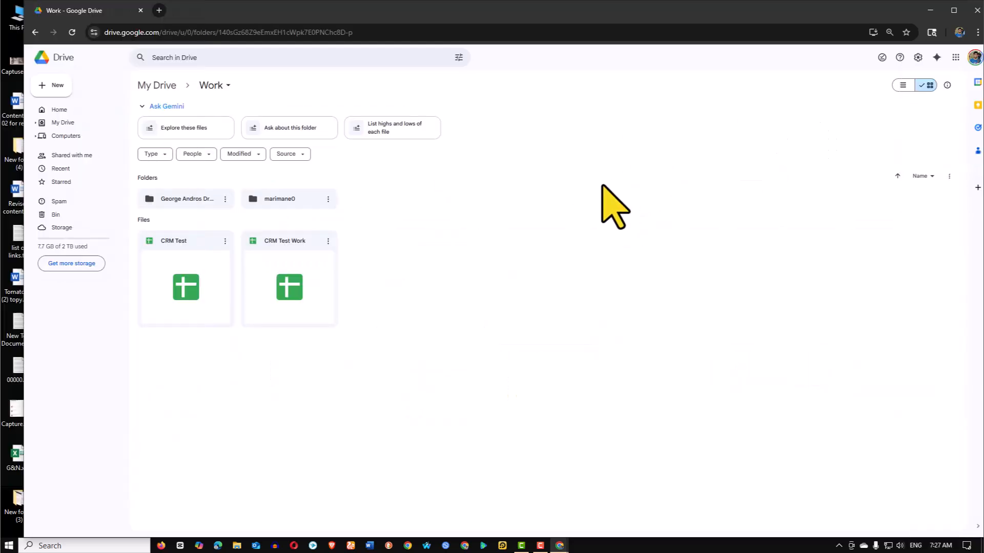
pyautogui.doubleClick(280, 241)
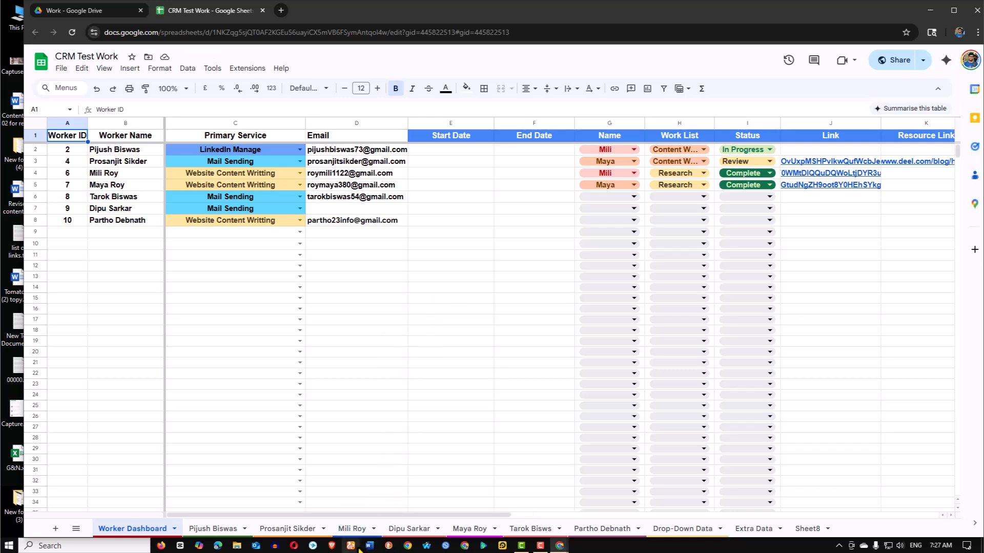
# On the third worker's sheet, copy the row 14 title "Thinking of Global Expansion? Here's Why the GCC Should Be at the Top of Your List."
pyautogui.click(356, 530)
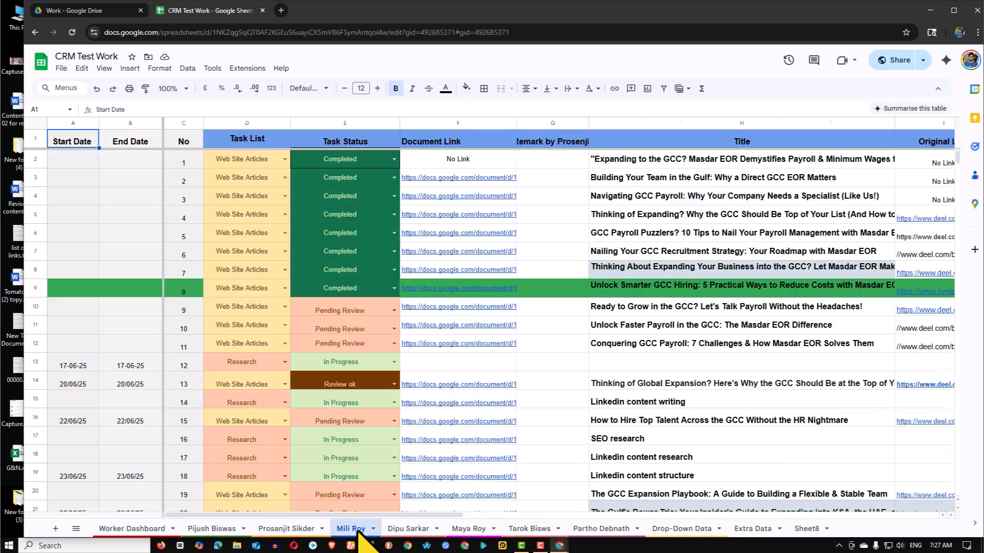
pyautogui.scroll(-5, 354, 469)
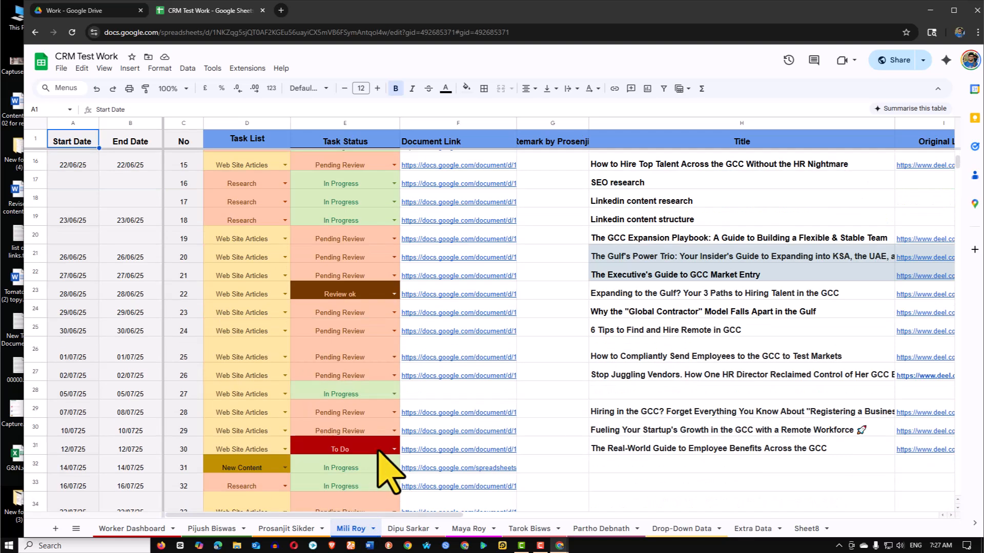
pyautogui.scroll(2, 370, 461)
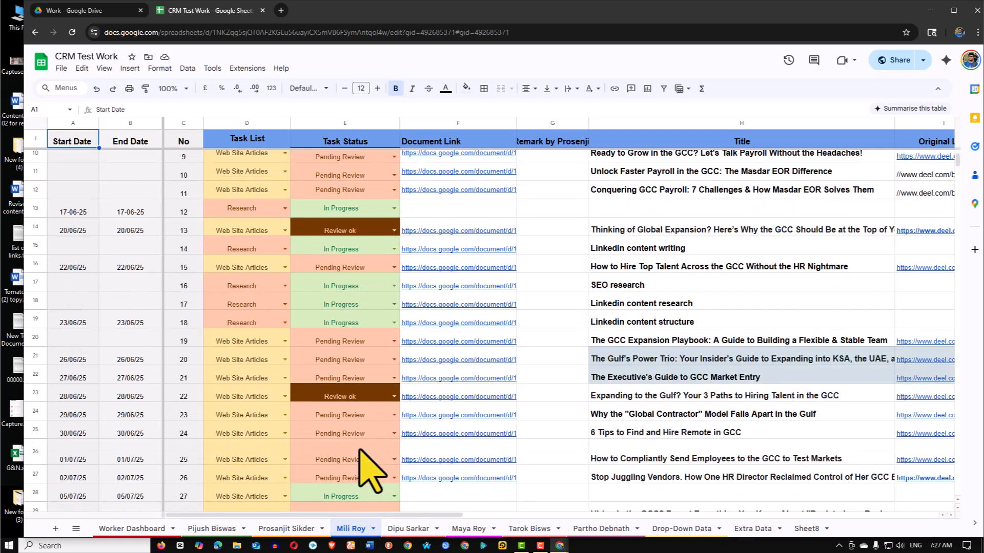
pyautogui.scroll(2, 341, 372)
pyautogui.scroll(1, 339, 318)
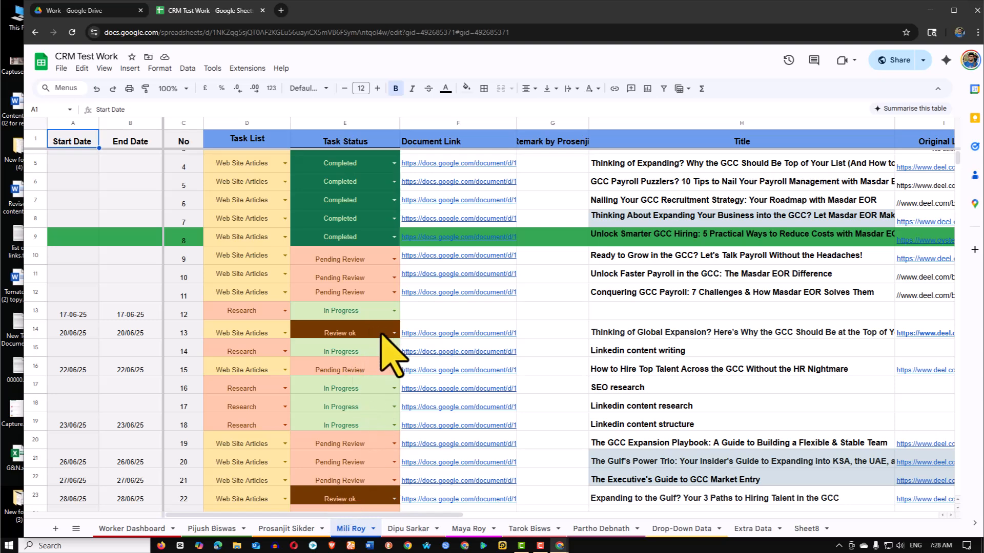
pyautogui.click(740, 332)
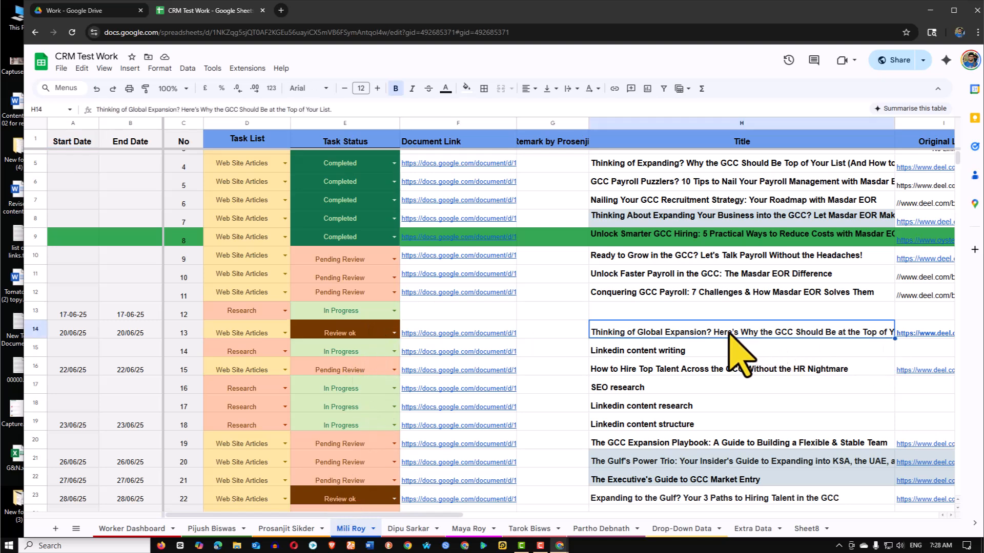
pyautogui.hotkey('ctrl', 'c')
# Go to the WordPress login page at Masdareor.com/eor/ in the new browser tab
pyautogui.moveTo(516, 198)
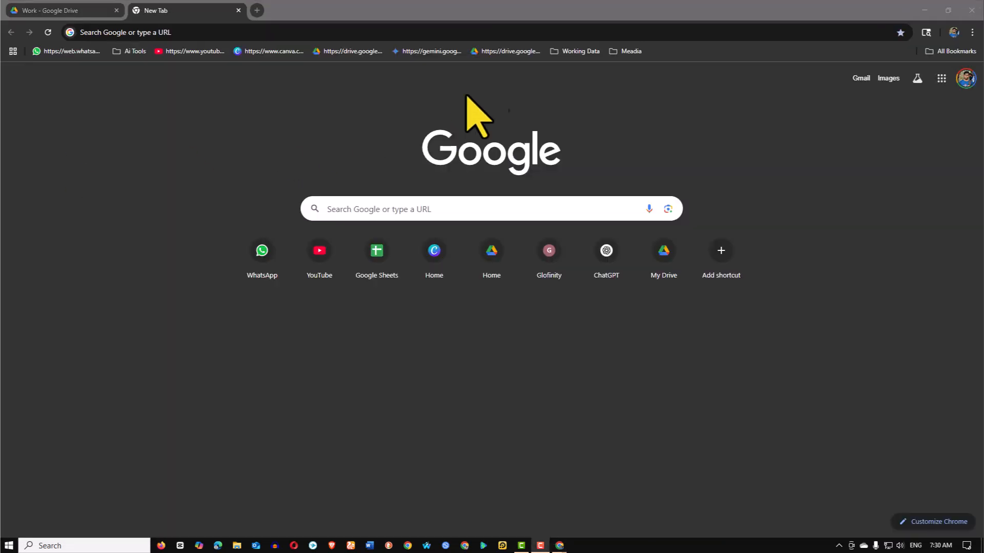
pyautogui.click(211, 34)
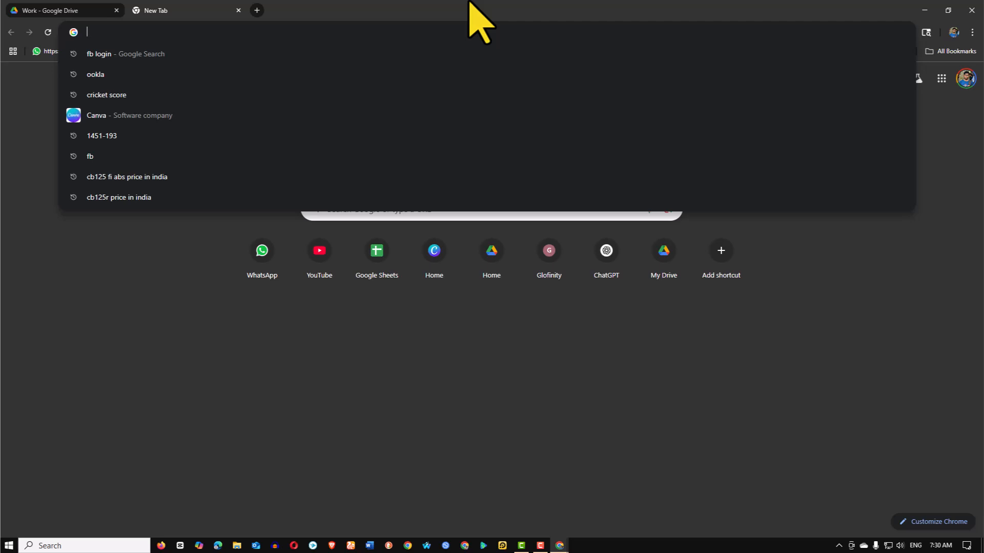
pyautogui.write('m')
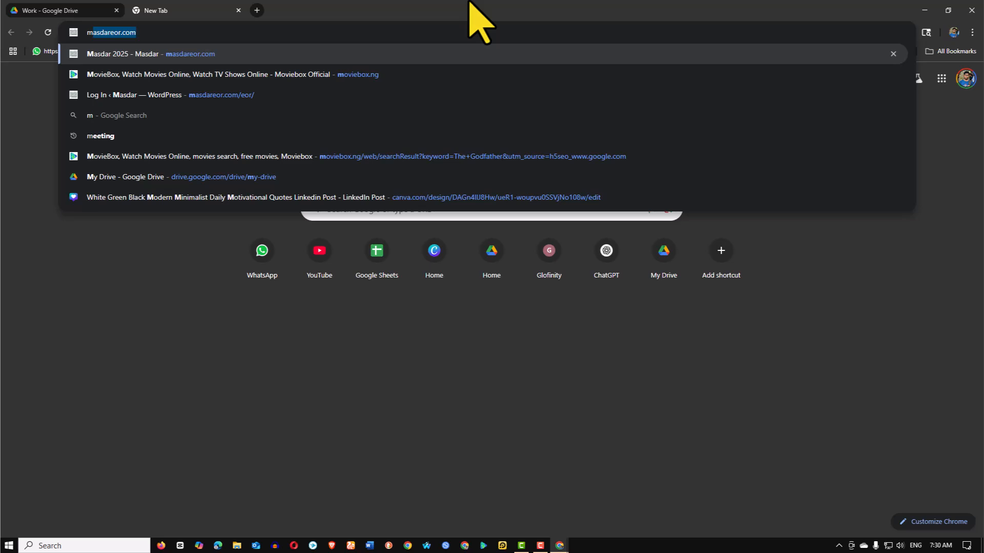
pyautogui.write('as')
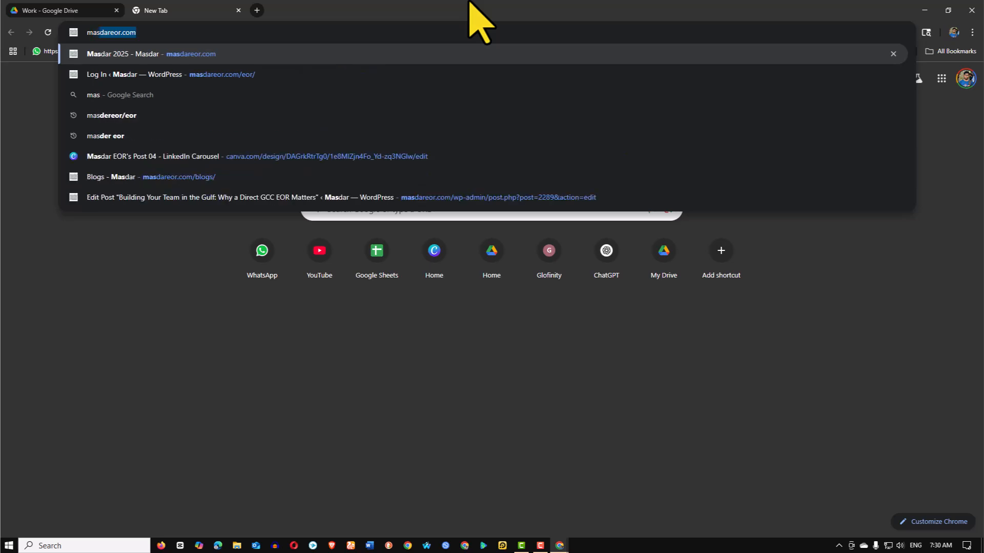
pyautogui.write('d')
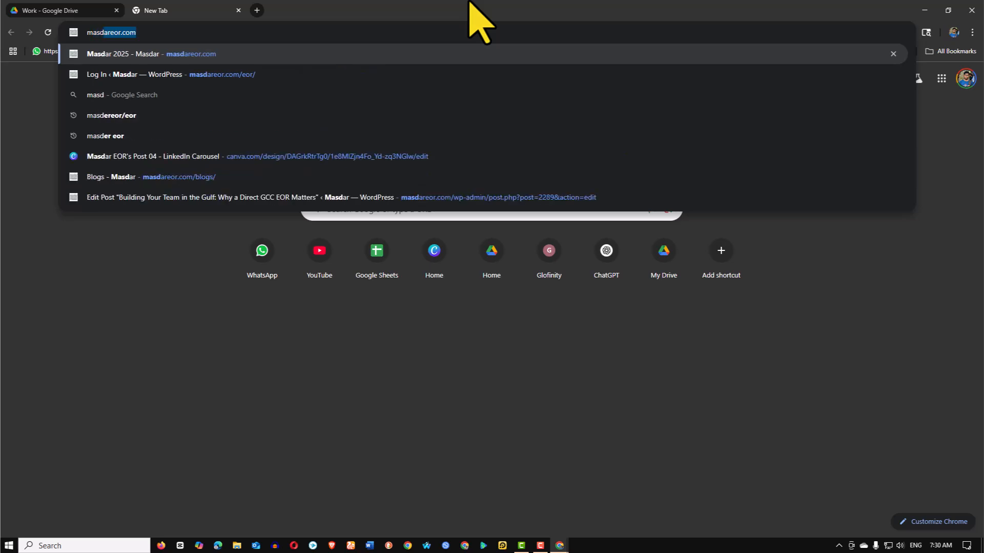
pyautogui.write('a')
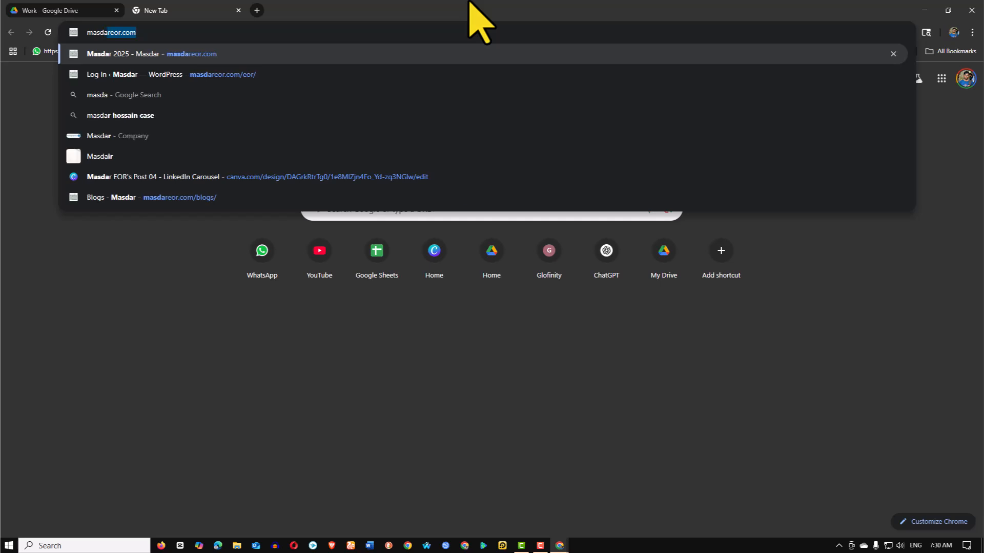
pyautogui.write('r')
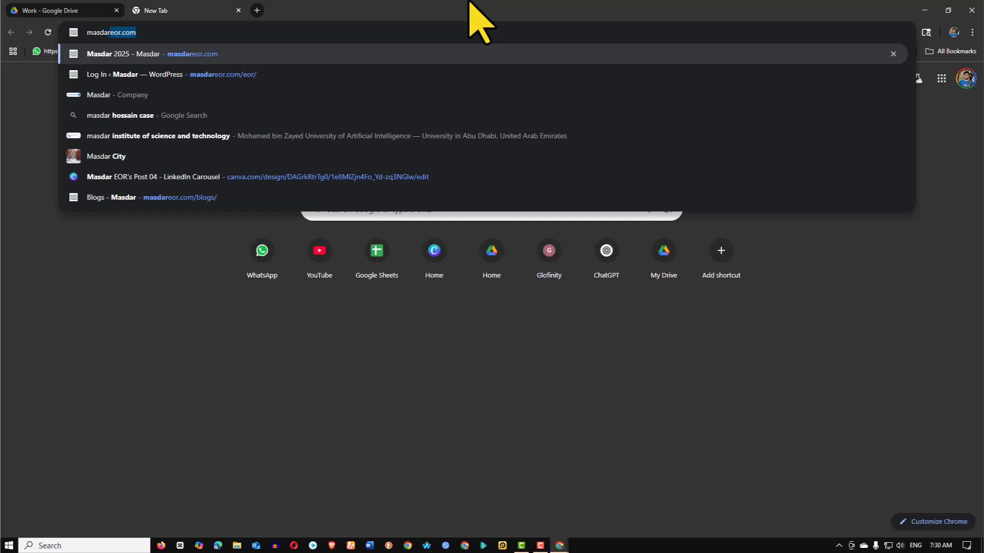
pyautogui.press('BackSpace')
pyautogui.write('or')
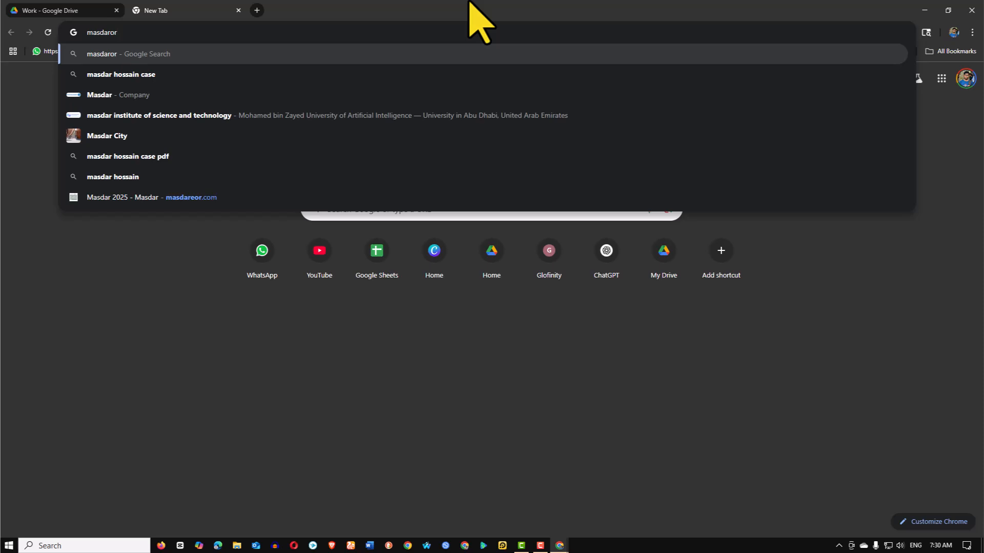
pyautogui.press('BackSpace')
pyautogui.press('BackSpace')
pyautogui.press('BackSpace')
pyautogui.press('BackSpace')
pyautogui.press('BackSpace')
pyautogui.press('BackSpace')
pyautogui.press('BackSpace')
pyautogui.write('M')
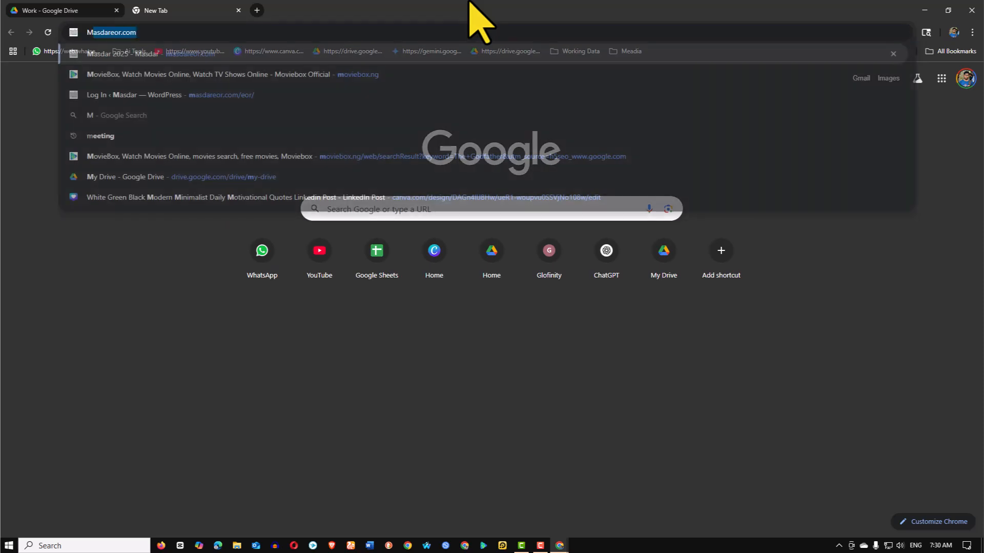
pyautogui.write('asd')
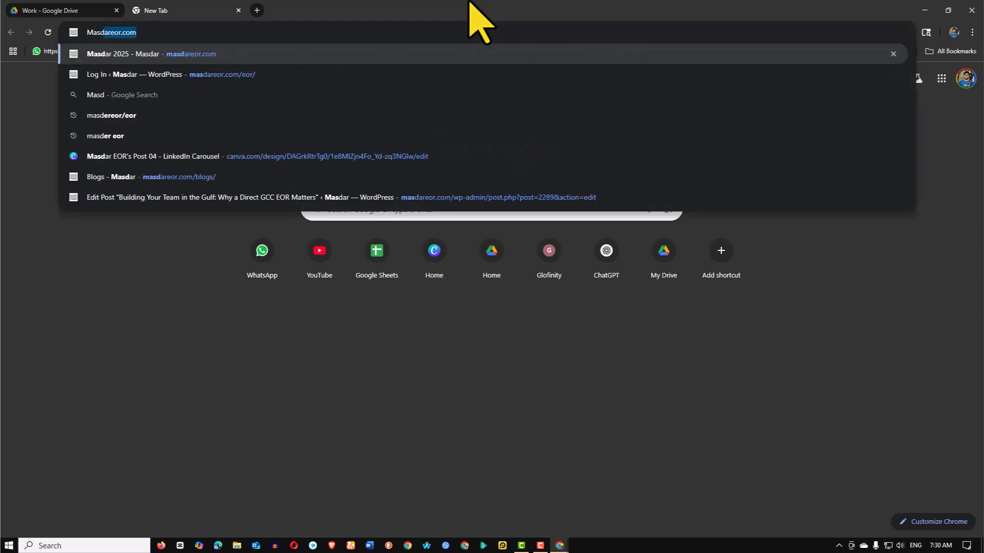
pyautogui.write('ar')
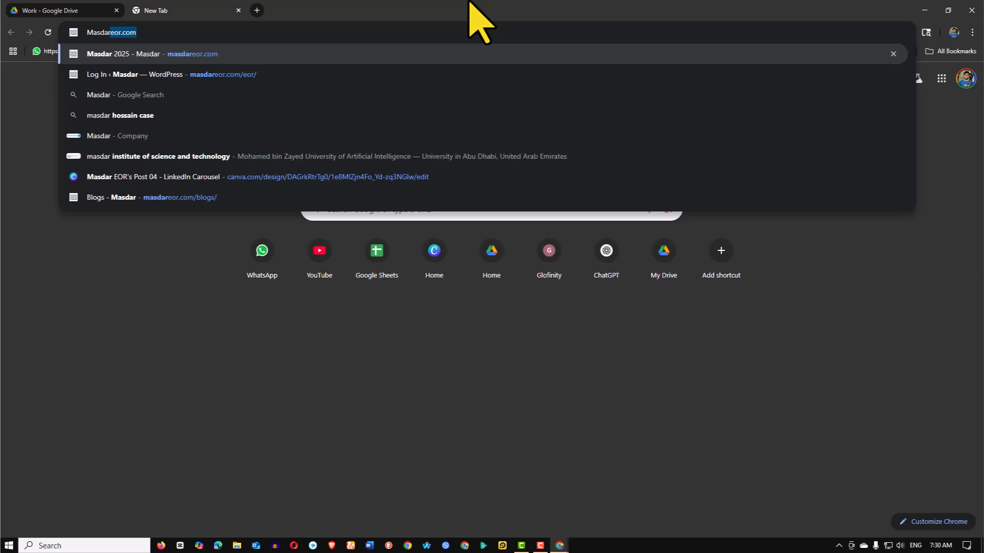
pyautogui.write('eo')
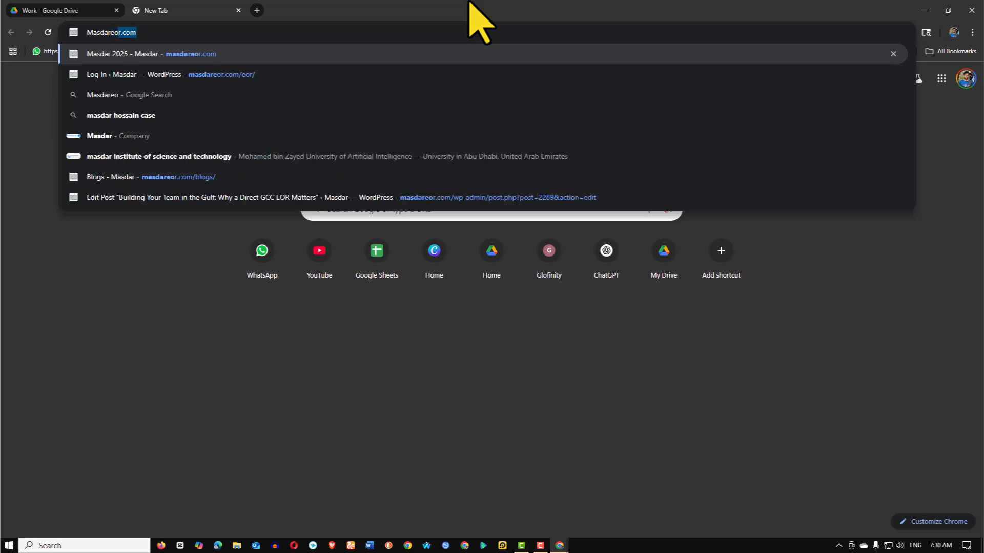
pyautogui.write('r.')
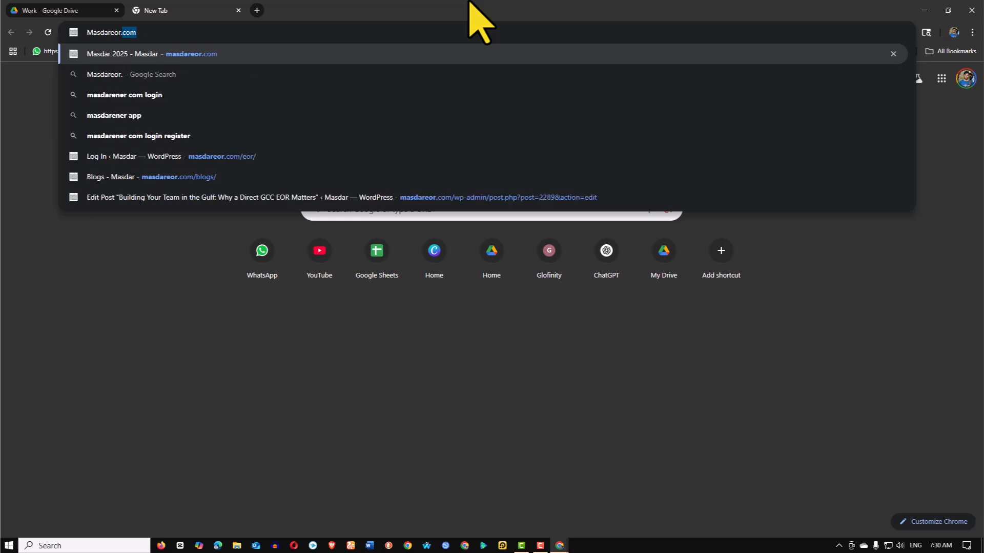
pyautogui.write('com/')
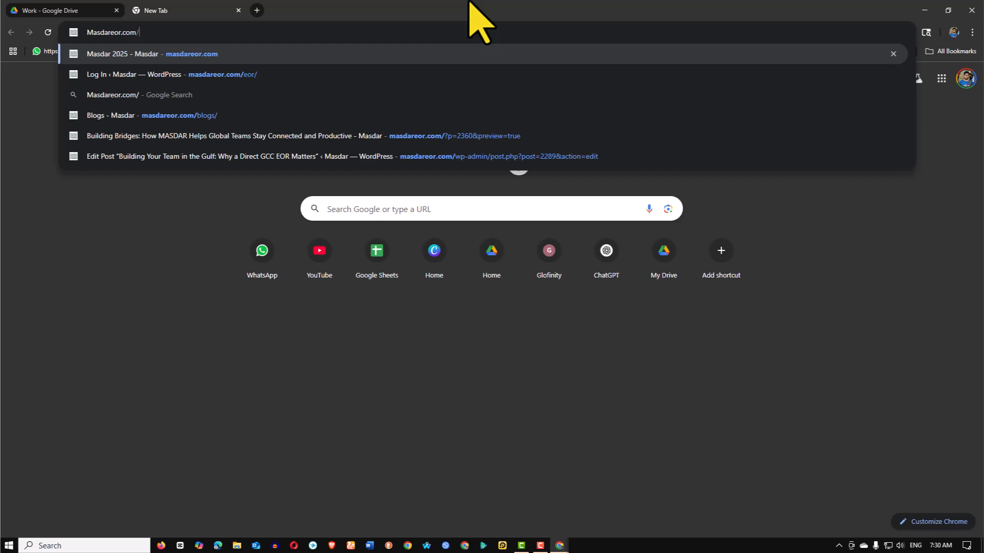
pyautogui.write('eor/')
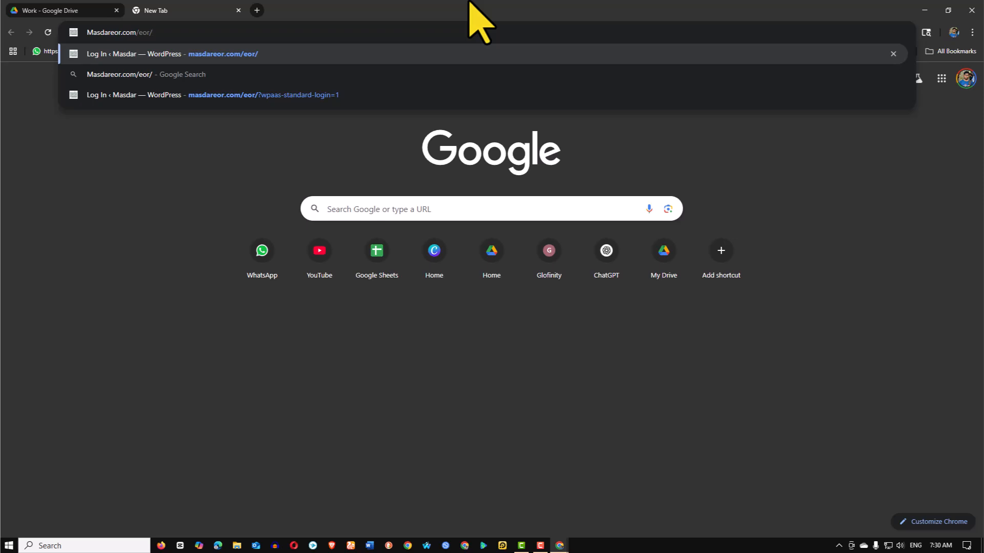
pyautogui.press('Return')
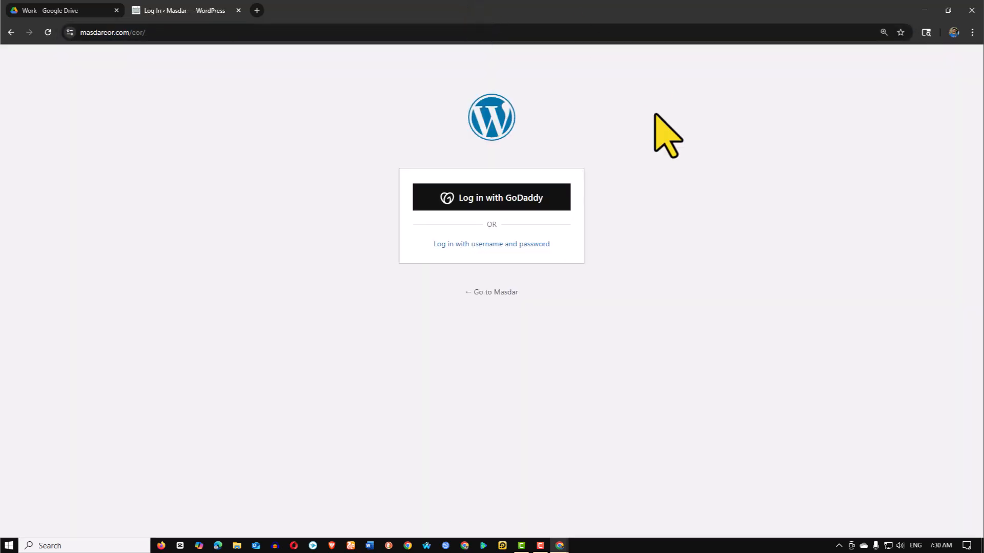
# Choose to log in with username and password, and fill in the saved account username
pyautogui.click(491, 249)
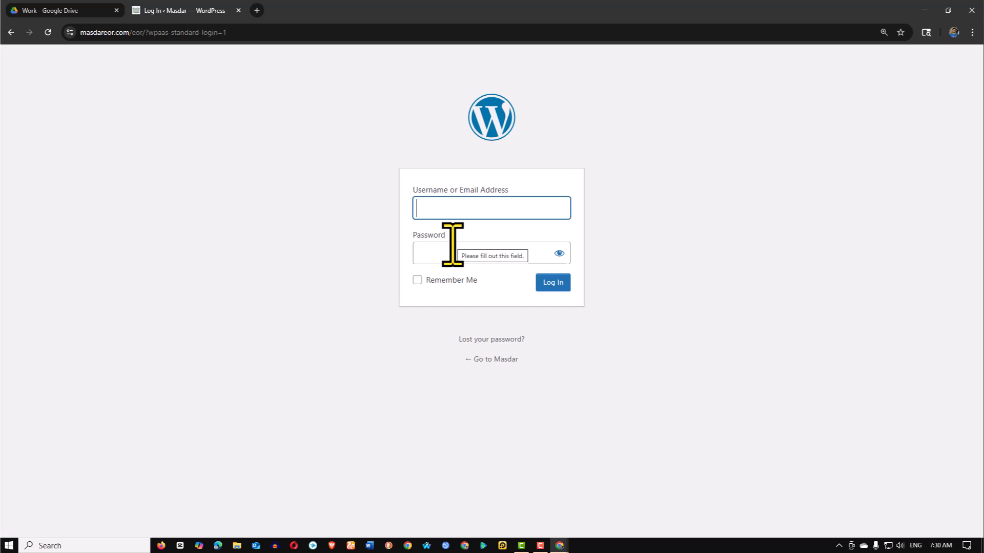
pyautogui.click(470, 206)
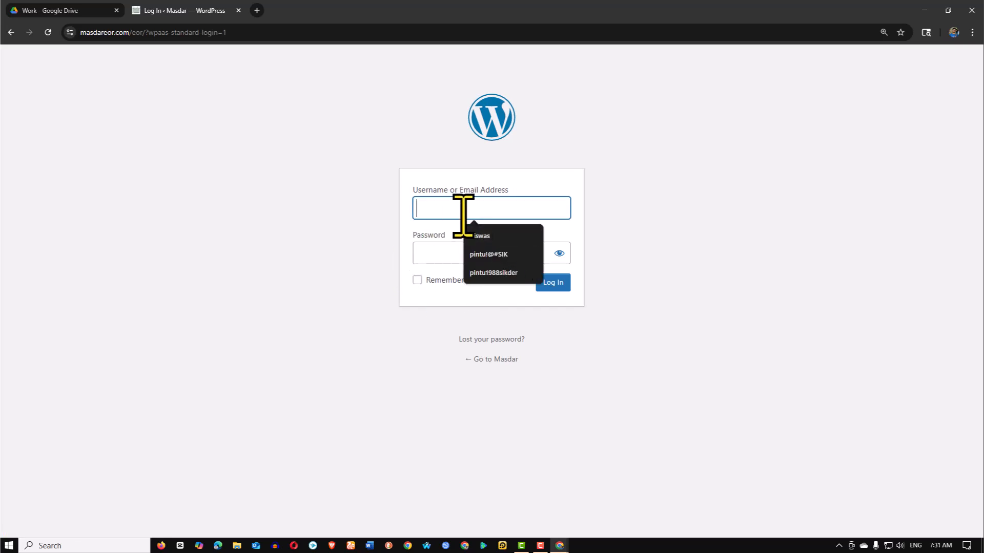
pyautogui.click(484, 237)
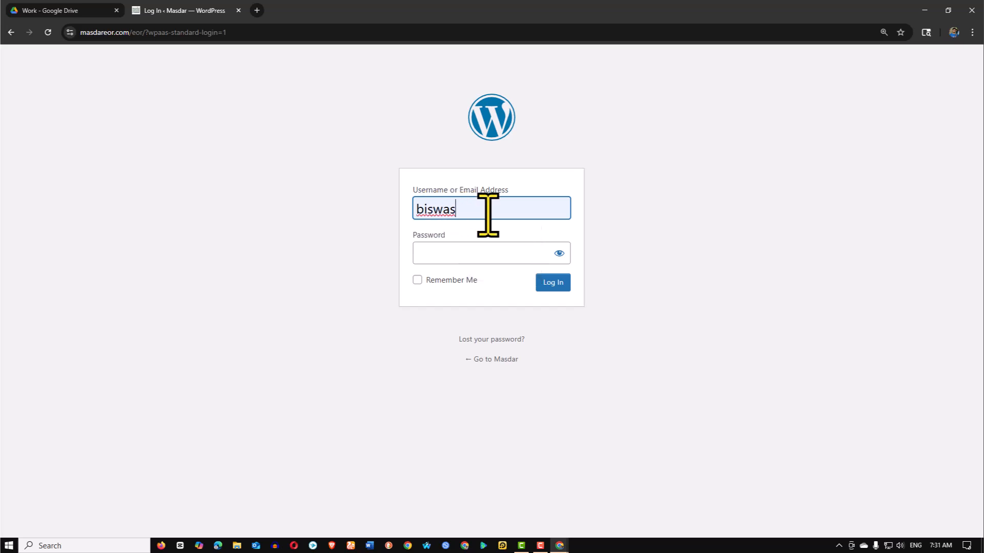
# Paste the account password, enable Remember Me and log in to WordPress
pyautogui.click(439, 256)
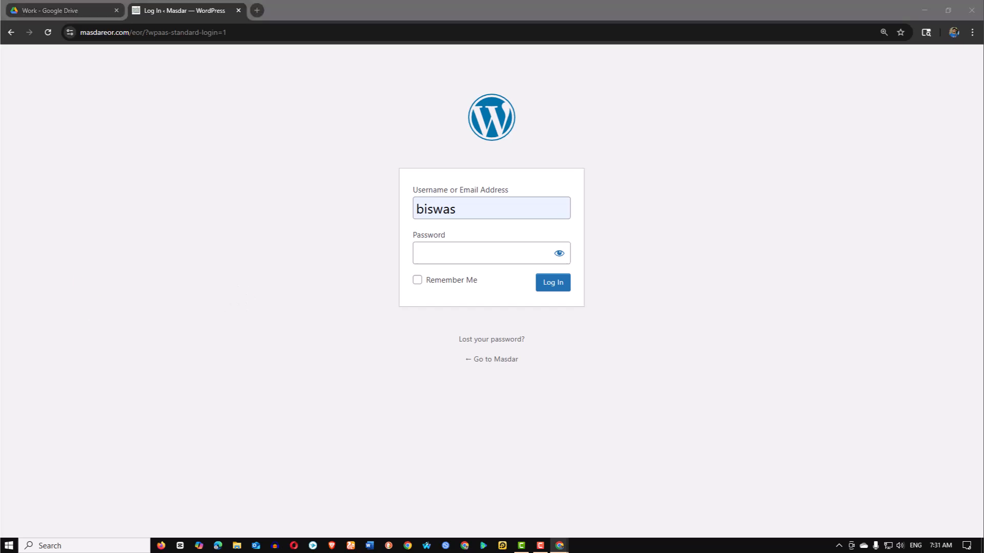
pyautogui.click(460, 260)
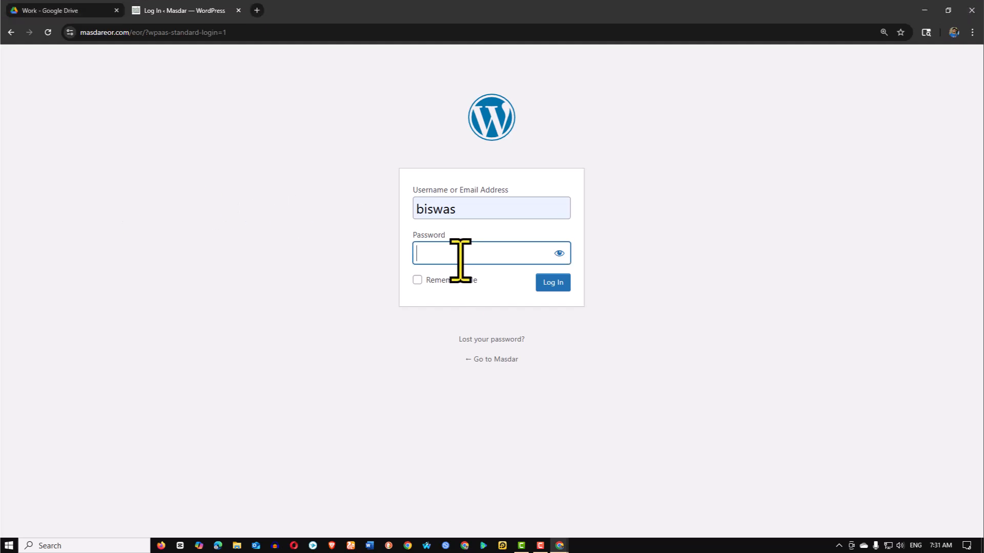
pyautogui.hotkey('ctrl', 'v')
pyautogui.click(417, 281)
pyautogui.click(563, 286)
pyautogui.click(564, 285)
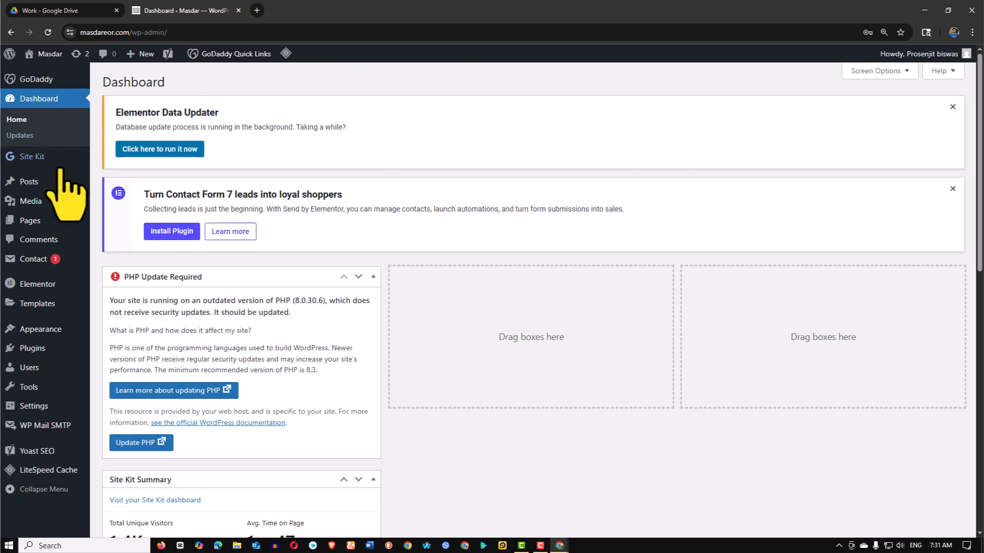
# Open the list of all posts in the WordPress admin area
pyautogui.moveTo(23, 184)
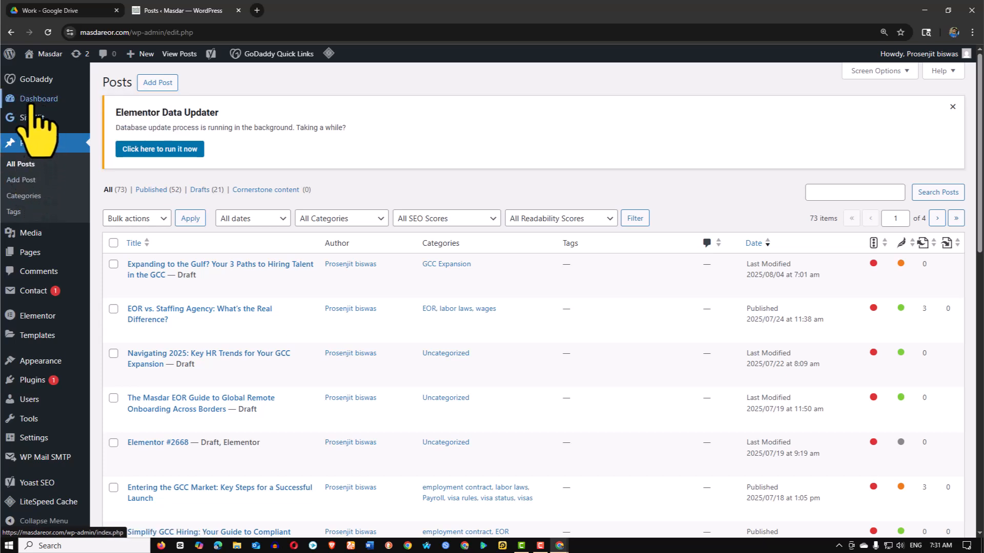
pyautogui.moveTo(32, 97)
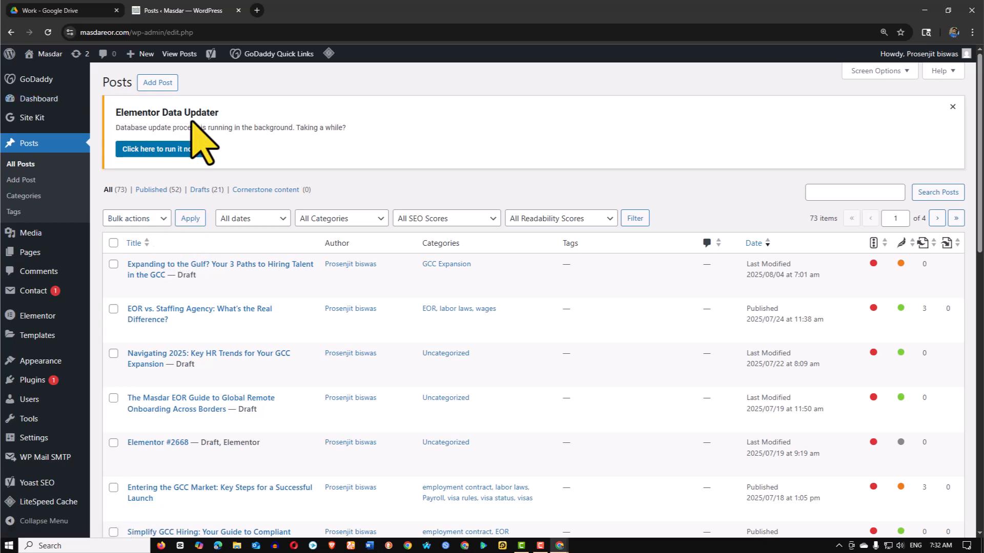
# Move the CRM Test Work spreadsheet from its separate window into the main browser window, placing it after the WordPress Posts page
pyautogui.click(72, 10)
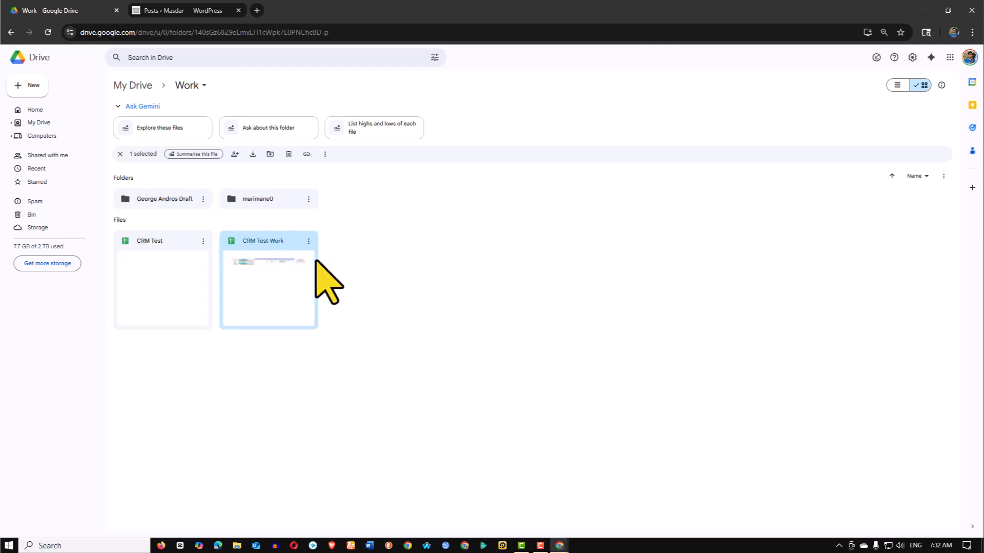
pyautogui.moveTo(0, 75); pyautogui.dragTo(700, 87)
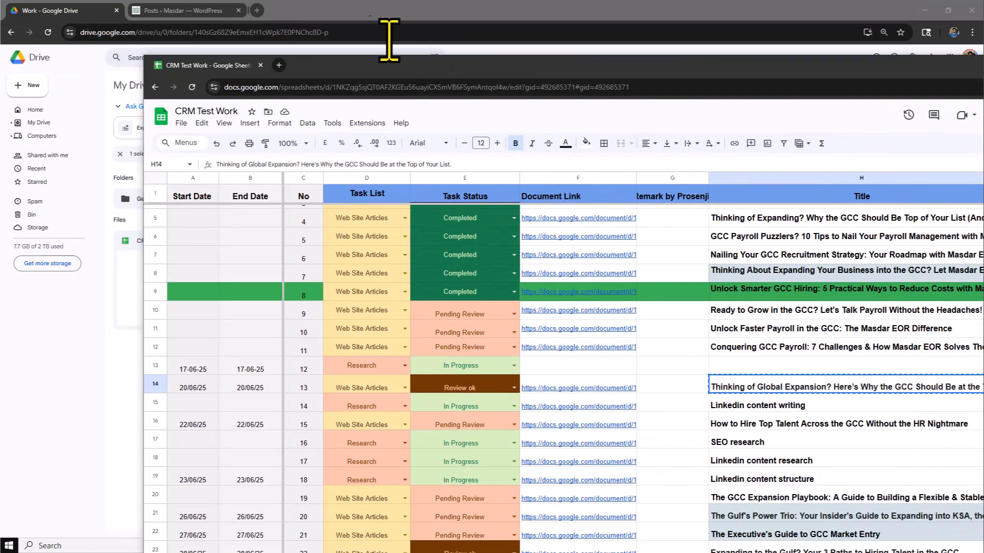
pyautogui.moveTo(202, 67); pyautogui.dragTo(330, 23)
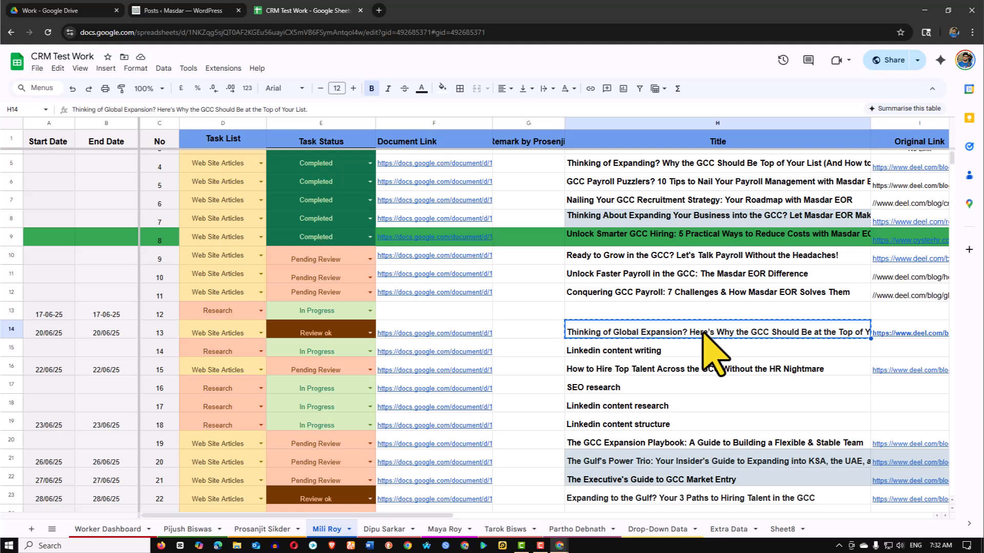
# Open the Content 12 document linked in the row titled "Thinking of Global Expansion? Here's Why the GCC Should Be at the Top of Your List."
pyautogui.click(653, 343)
pyautogui.click(665, 331)
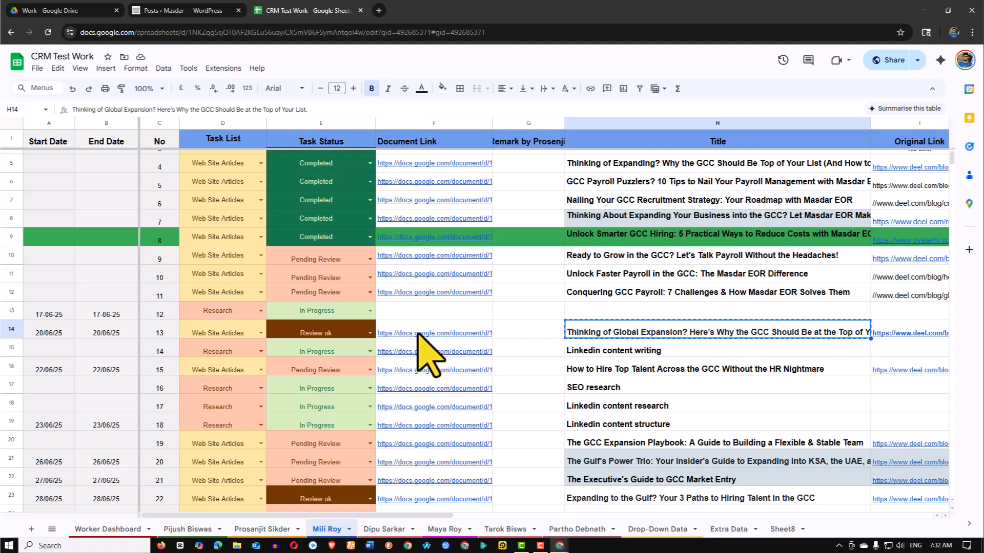
pyautogui.moveTo(417, 334)
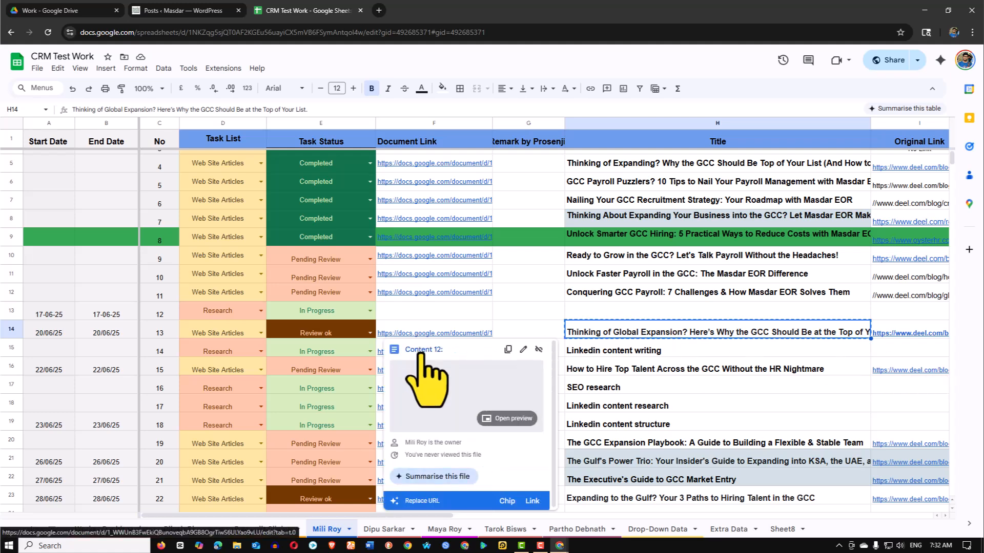
pyautogui.click(432, 376)
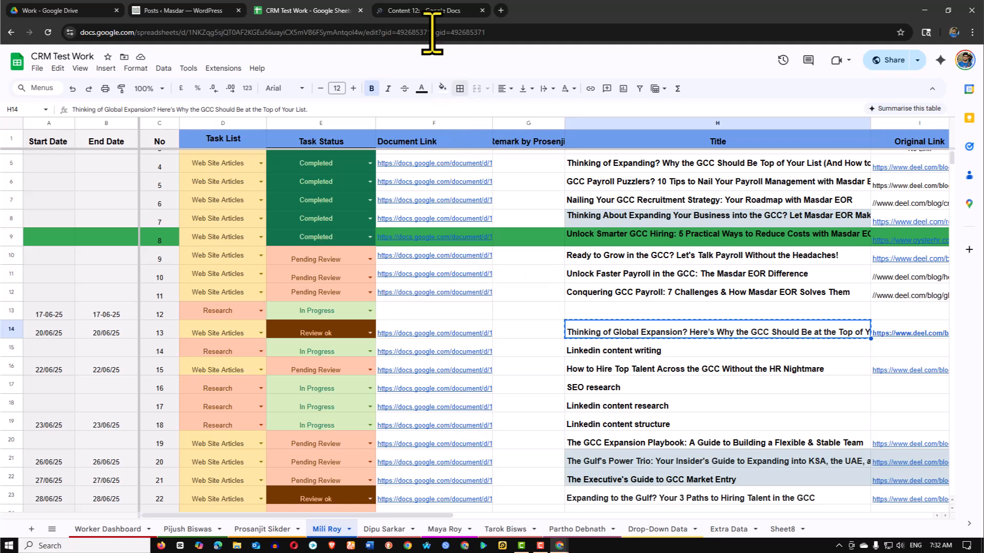
pyautogui.click(436, 12)
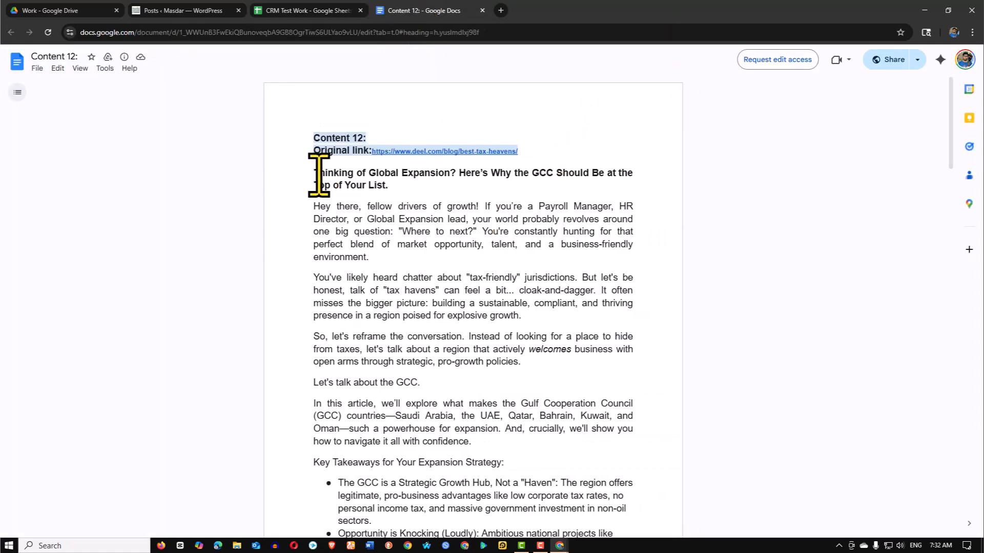
# Copy the article's title from Content 12 and search the Masdar WordPress posts for it
pyautogui.moveTo(315, 174); pyautogui.dragTo(386, 188)
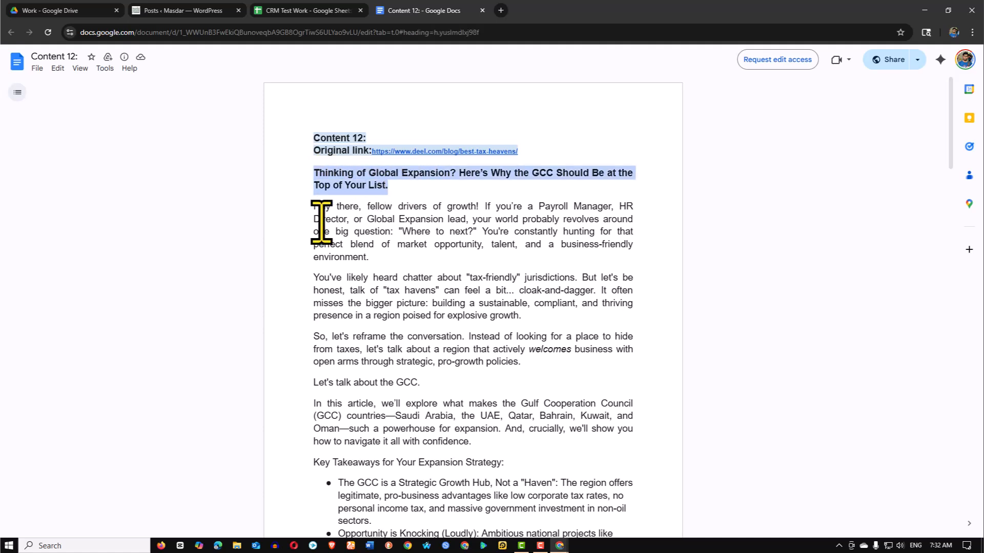
pyautogui.click(201, 11)
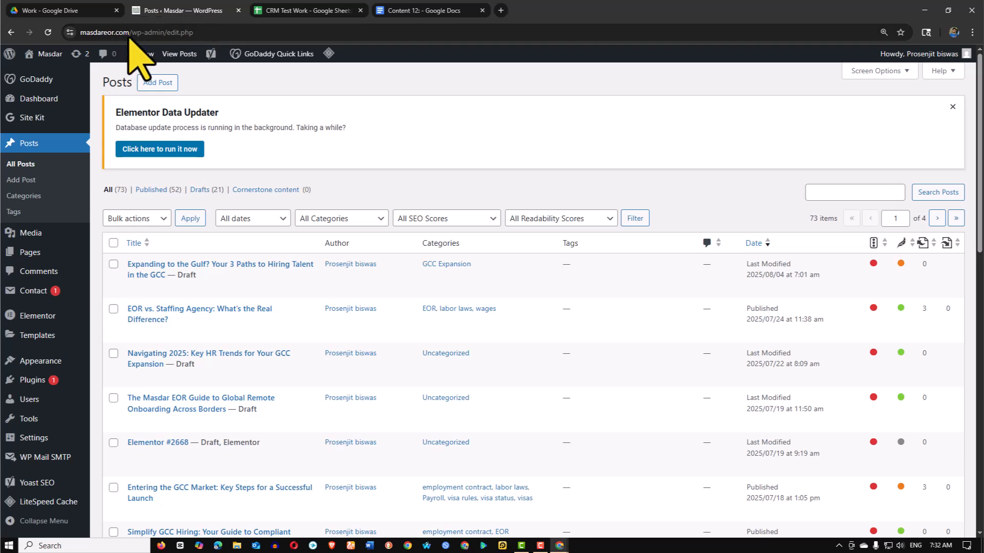
pyautogui.click(839, 198)
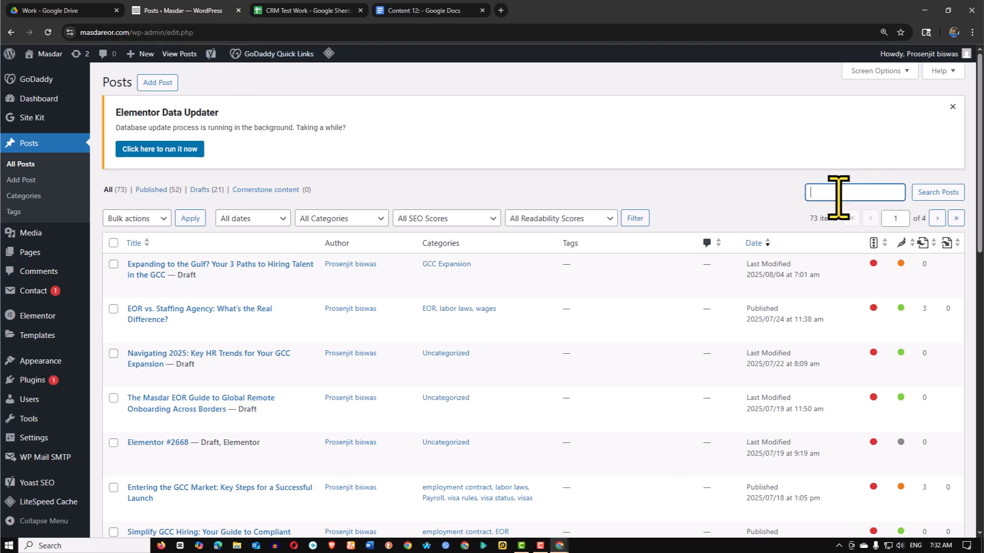
pyautogui.hotkey('ctrl', 'v')
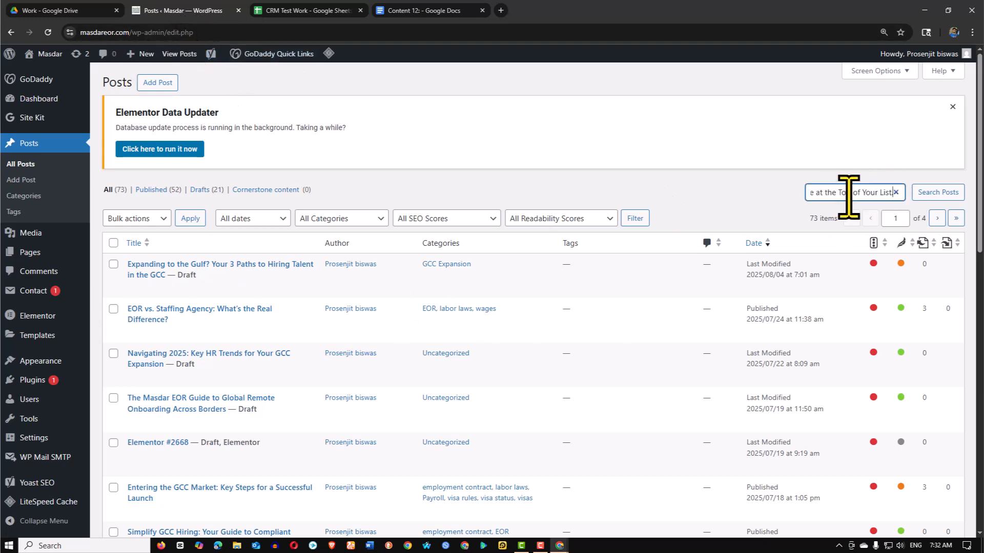
pyautogui.click(931, 195)
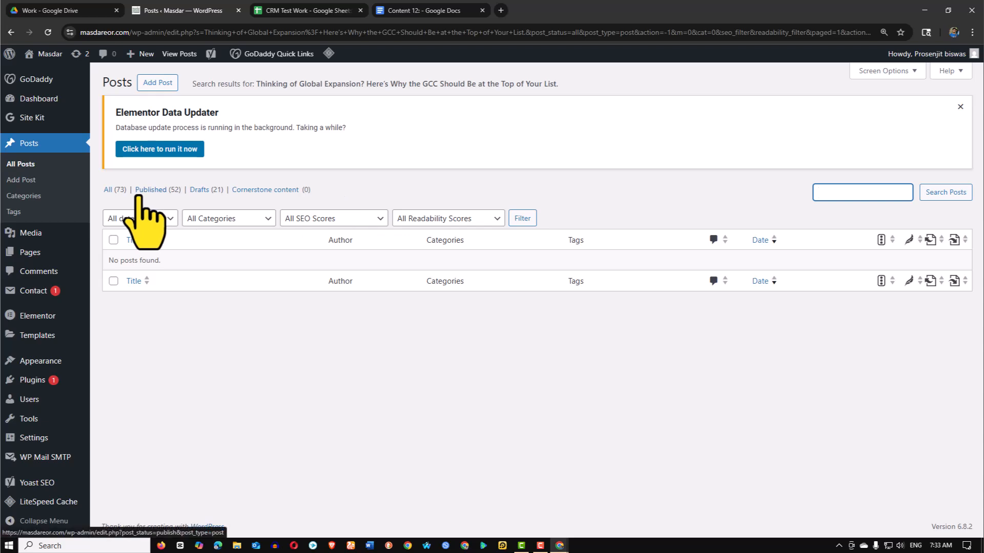
# Look through the Content 12 document, open its original deel.com article link in a new tab and return to the document
pyautogui.click(435, 10)
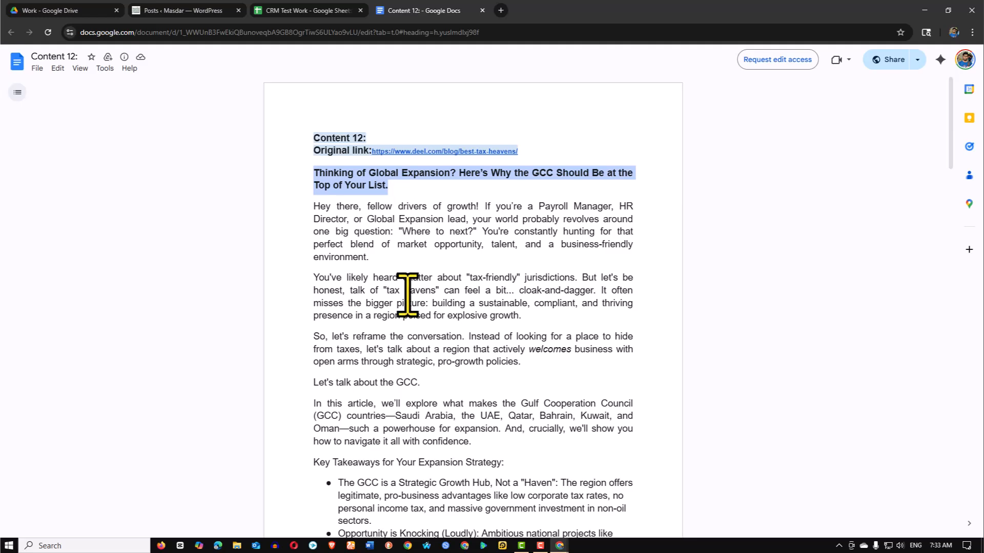
pyautogui.scroll(-15, 408, 290)
pyautogui.scroll(-20, 407, 290)
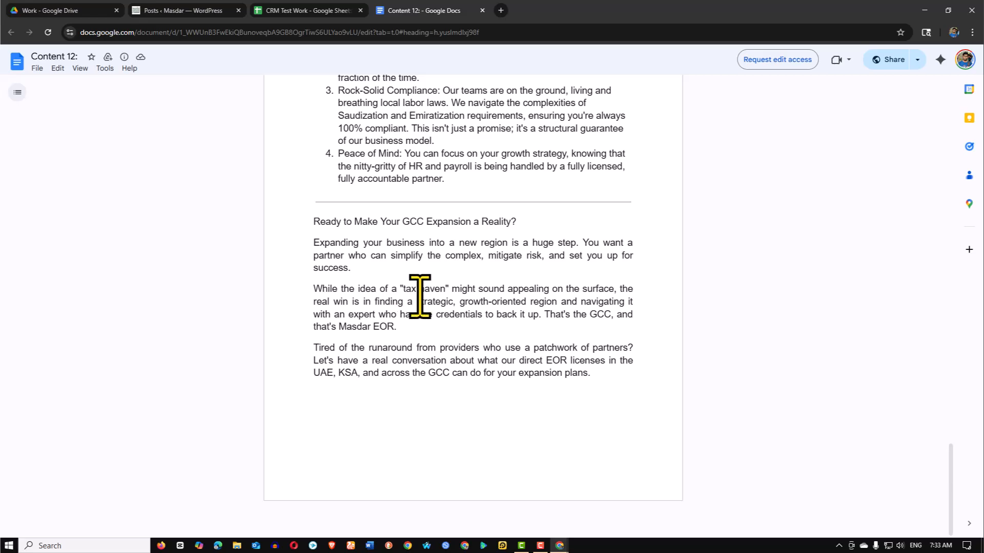
pyautogui.scroll(20, 408, 290)
pyautogui.scroll(15, 428, 228)
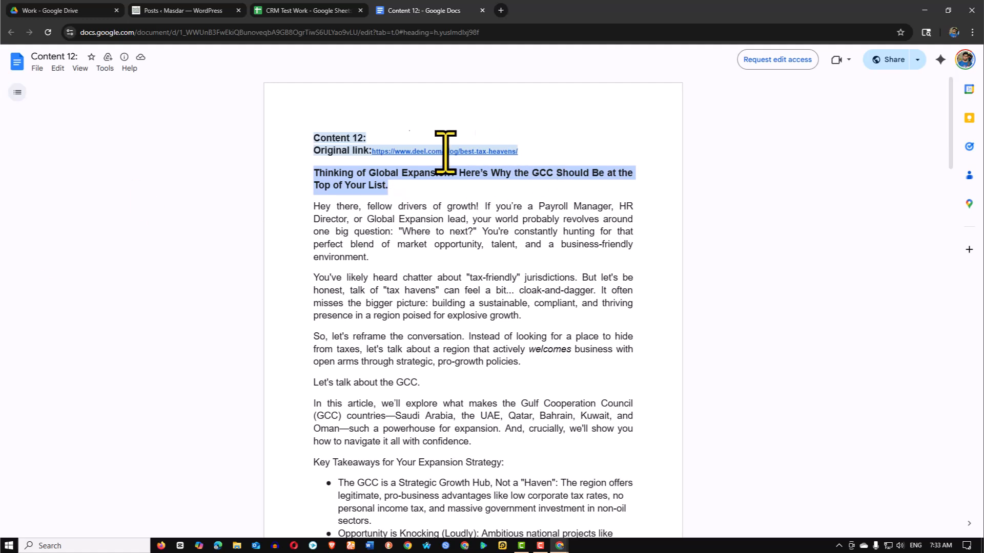
pyautogui.click(430, 153)
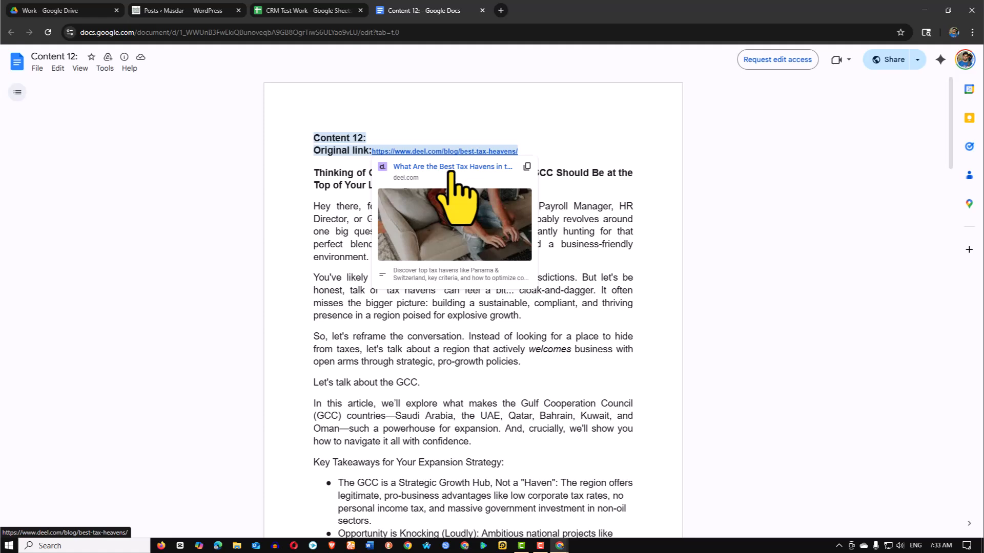
pyautogui.click(451, 173)
pyautogui.click(436, 9)
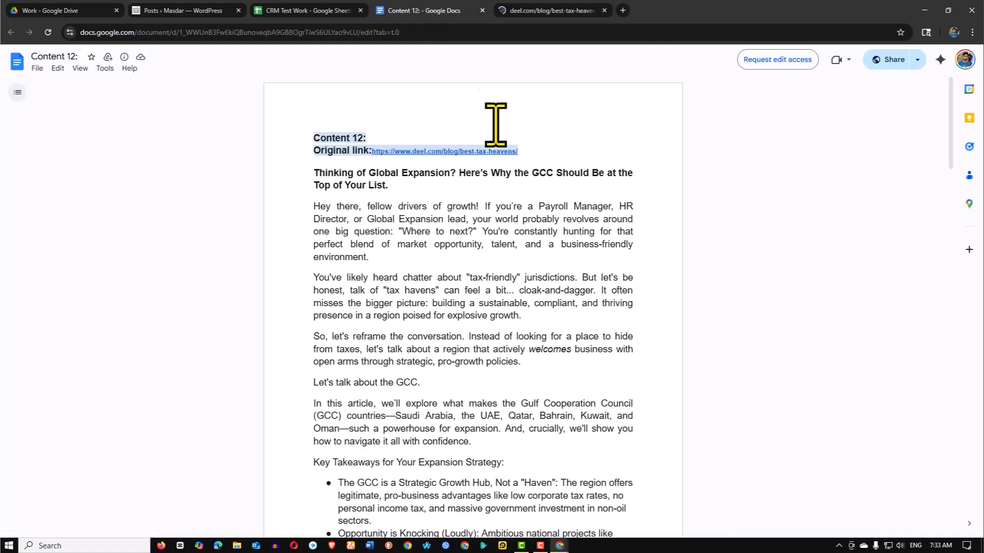
# Look through Content 12 again and select the article text from its title to the end of the last paragraph
pyautogui.scroll(-17, 412, 275)
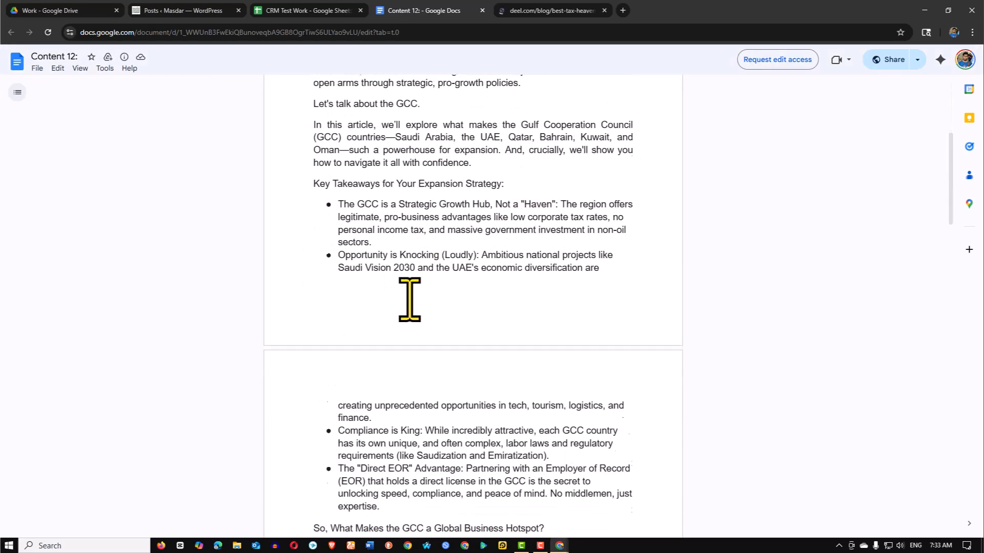
pyautogui.scroll(-15, 444, 297)
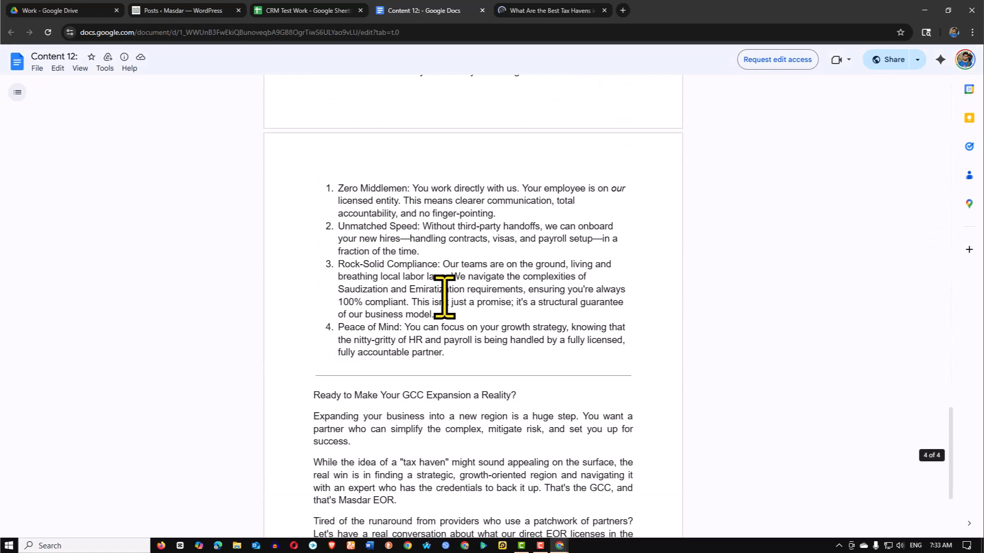
pyautogui.scroll(18, 416, 318)
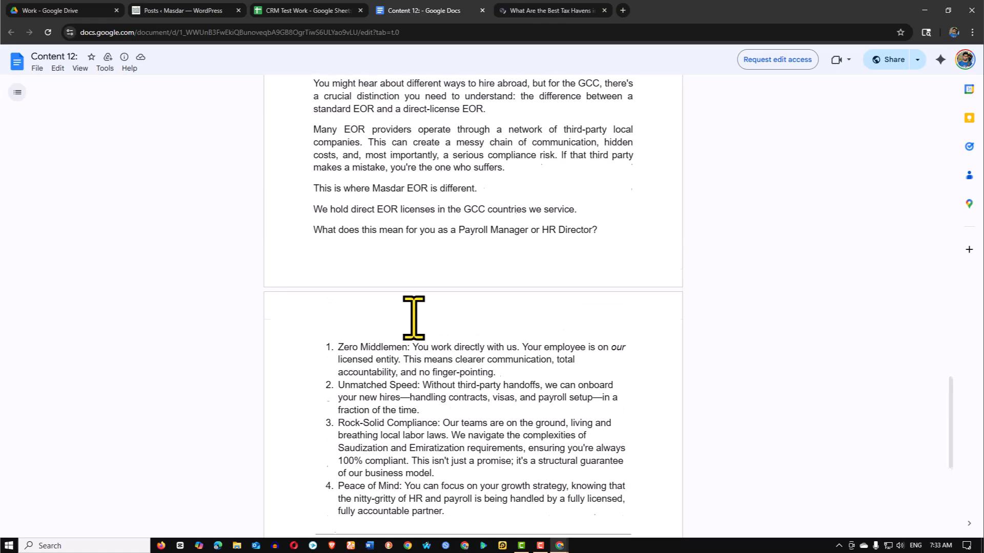
pyautogui.scroll(6, 413, 306)
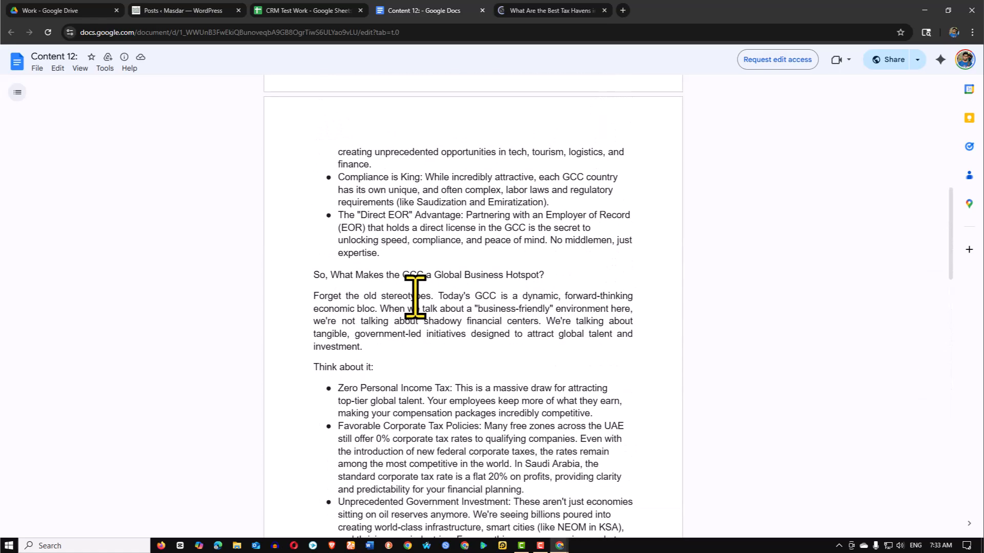
pyautogui.scroll(10, 415, 296)
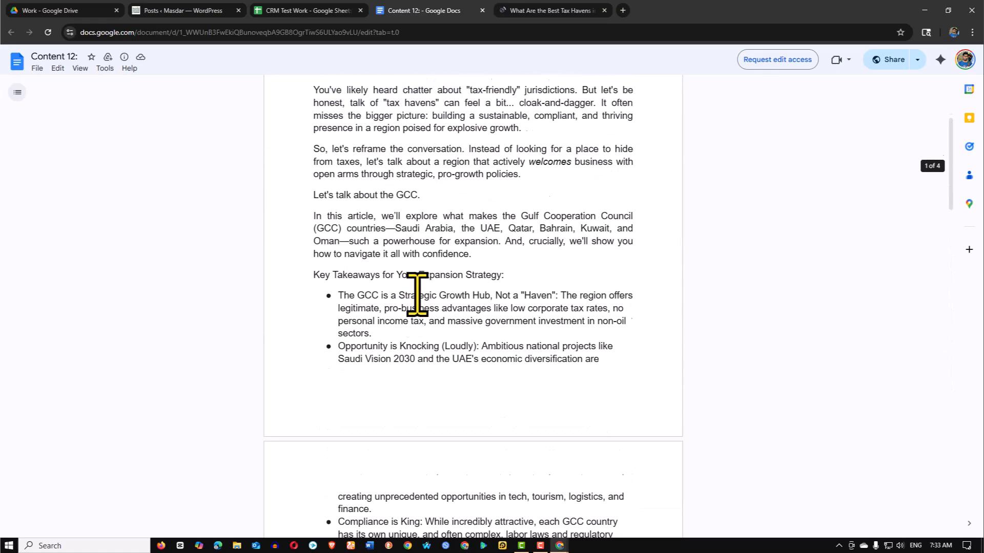
pyautogui.moveTo(315, 172); pyautogui.dragTo(542, 268)
pyautogui.scroll(-6, 463, 378)
pyautogui.scroll(-6, 483, 345)
pyautogui.scroll(-7, 509, 347)
pyautogui.scroll(-10, 503, 362)
pyautogui.scroll(-5, 461, 369)
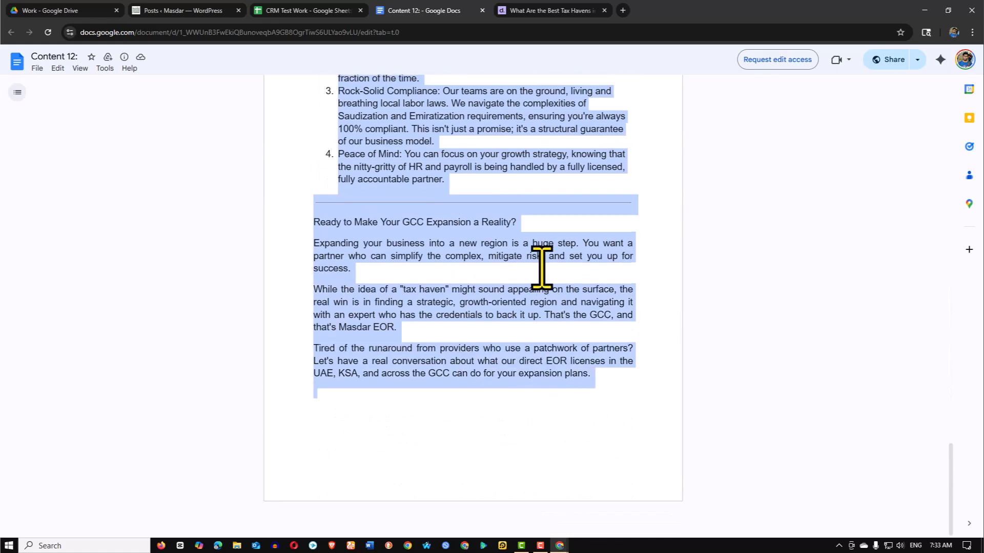
pyautogui.scroll(15, 541, 268)
# Switch to the original Deel article and examine its header, table of contents and key takeaways
pyautogui.click(548, 11)
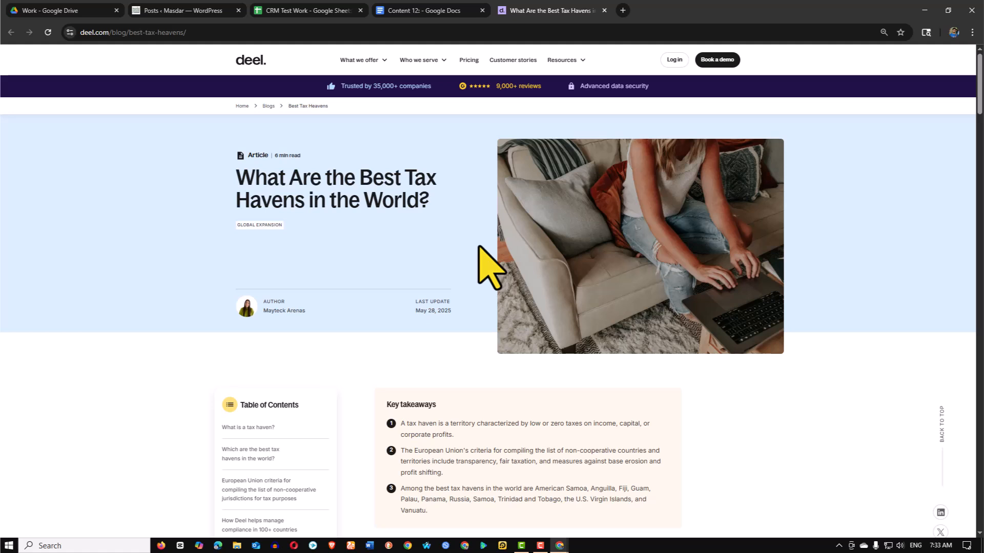
pyautogui.scroll(-2, 584, 241)
pyautogui.scroll(2, 630, 253)
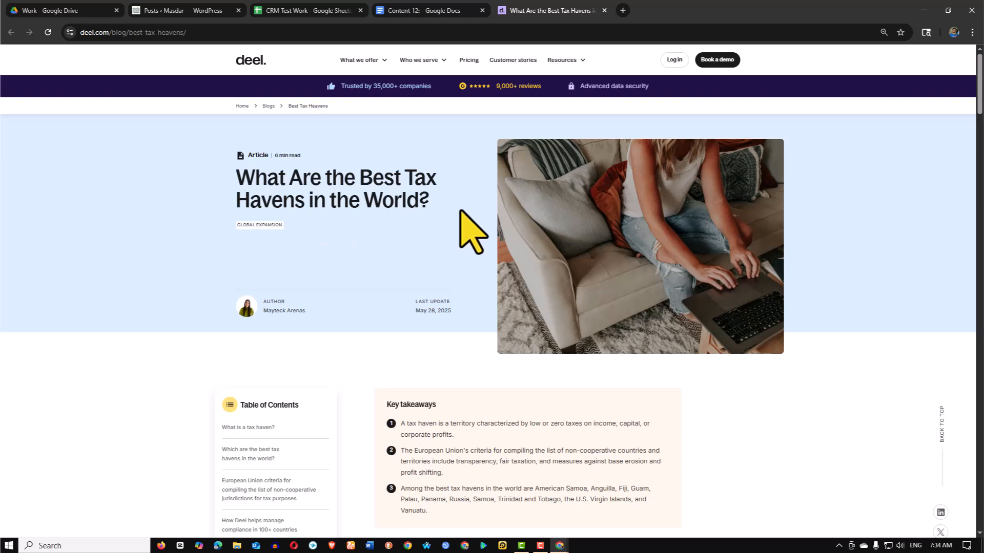
pyautogui.scroll(-5, 560, 284)
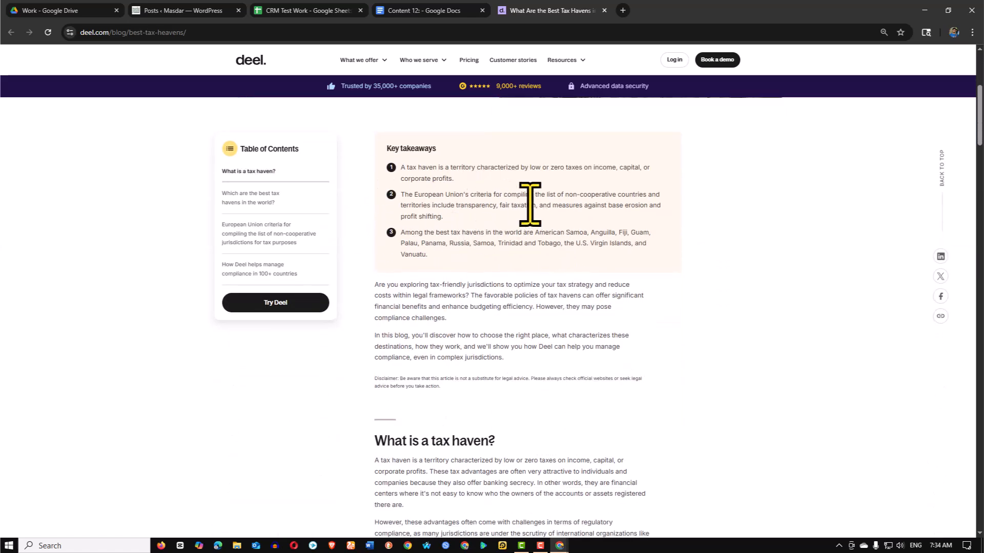
pyautogui.scroll(-4, 416, 272)
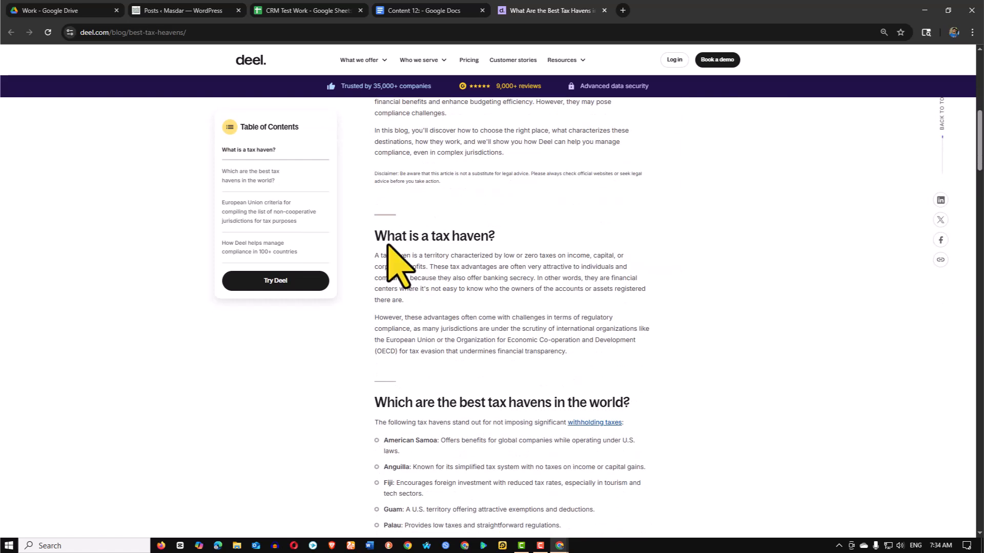
# Examine the Deel article's section headings, highlighting "What is a tax haven?" and "Which are the best tax havens in the world?"
pyautogui.moveTo(379, 237); pyautogui.dragTo(511, 240)
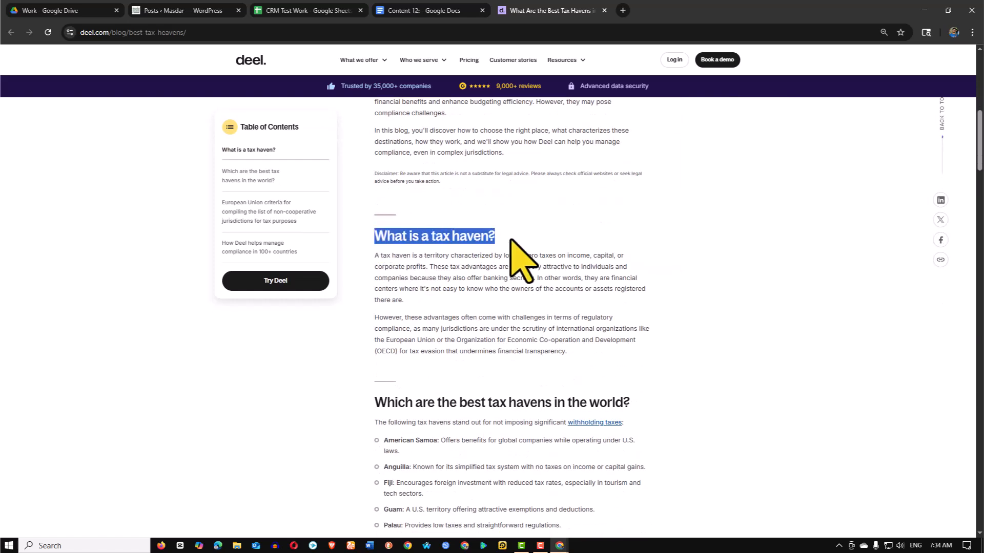
pyautogui.click(516, 235)
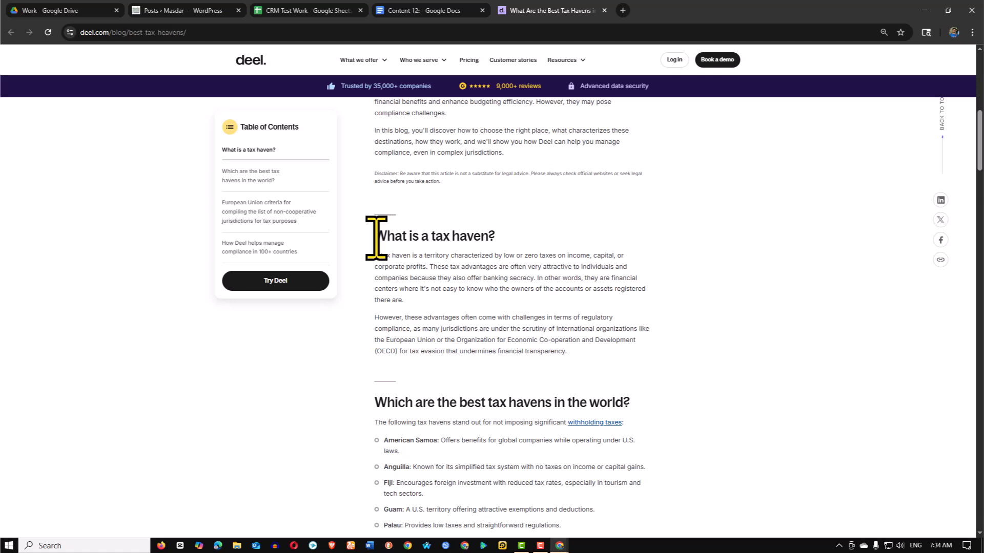
pyautogui.moveTo(377, 237); pyautogui.dragTo(502, 237)
pyautogui.scroll(-2, 456, 241)
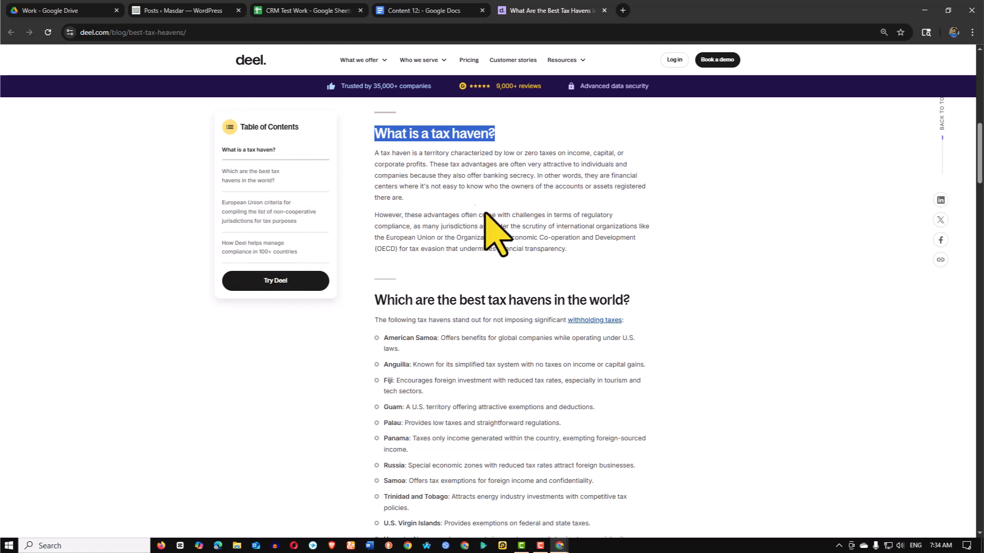
pyautogui.scroll(2, 470, 268)
pyautogui.scroll(-2, 428, 341)
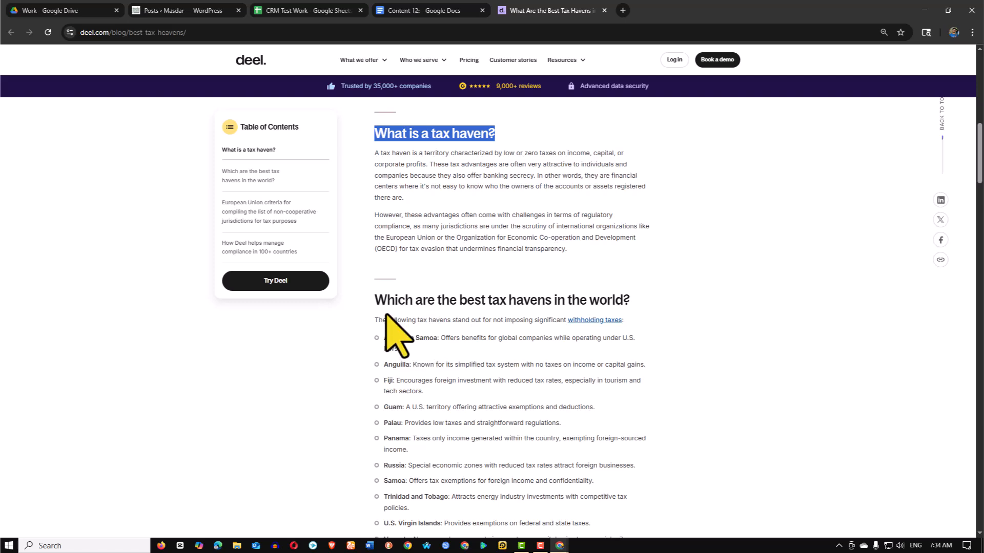
pyautogui.moveTo(377, 298); pyautogui.dragTo(633, 307)
pyautogui.scroll(-7, 520, 301)
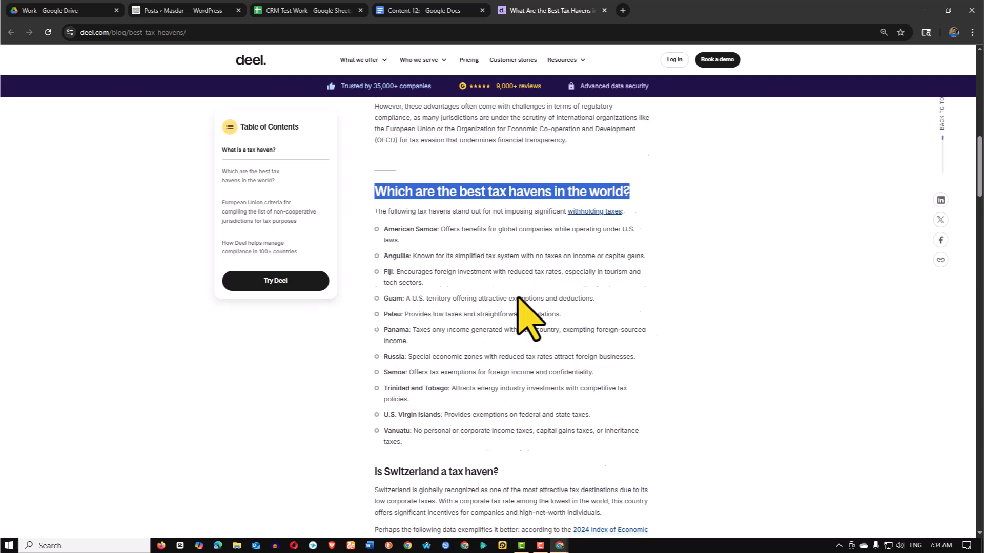
pyautogui.moveTo(375, 225); pyautogui.dragTo(516, 223)
pyautogui.click(515, 222)
# Examine the rest of the Deel article's layout, including its reference links, Global Expansion banner and numbered European Union criteria subheadings
pyautogui.scroll(-2, 512, 328)
pyautogui.scroll(-3, 513, 328)
pyautogui.scroll(-4, 495, 313)
pyautogui.scroll(-4, 523, 333)
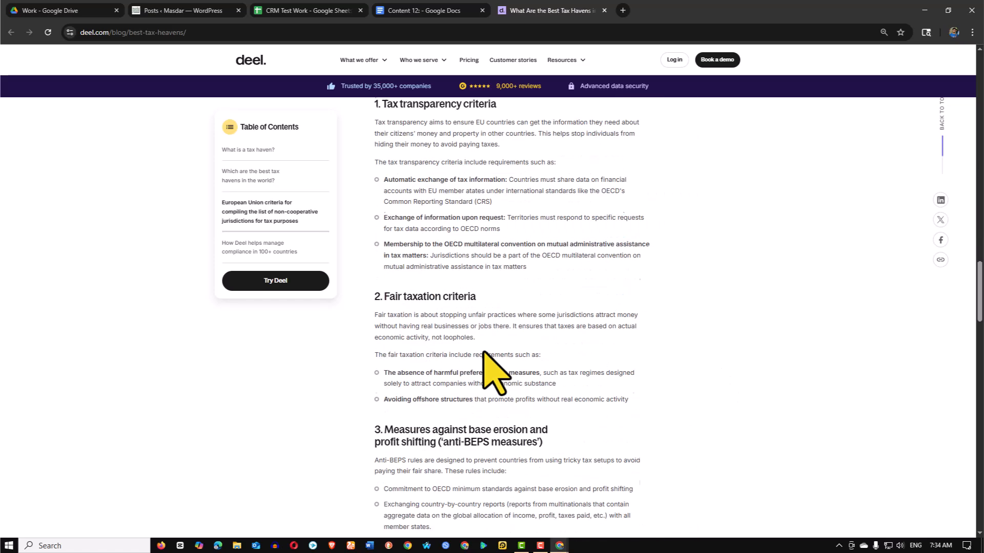
pyautogui.scroll(-7, 503, 364)
pyautogui.scroll(18, 528, 369)
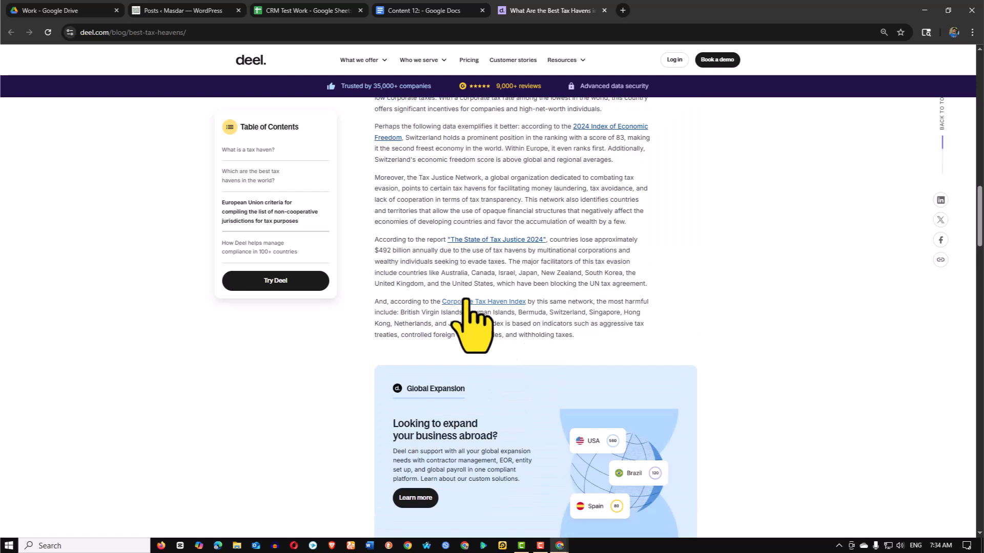
pyautogui.scroll(-3, 492, 399)
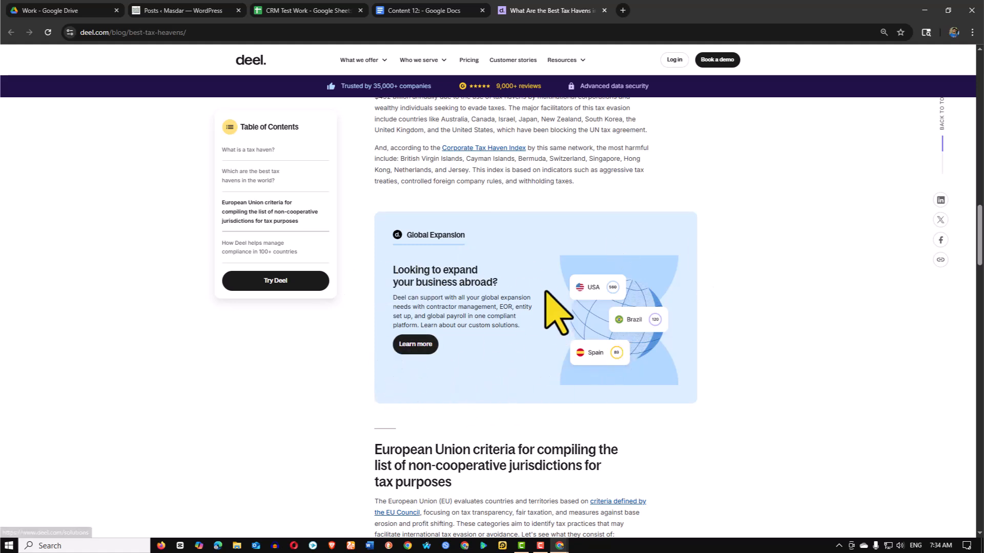
pyautogui.scroll(1, 545, 296)
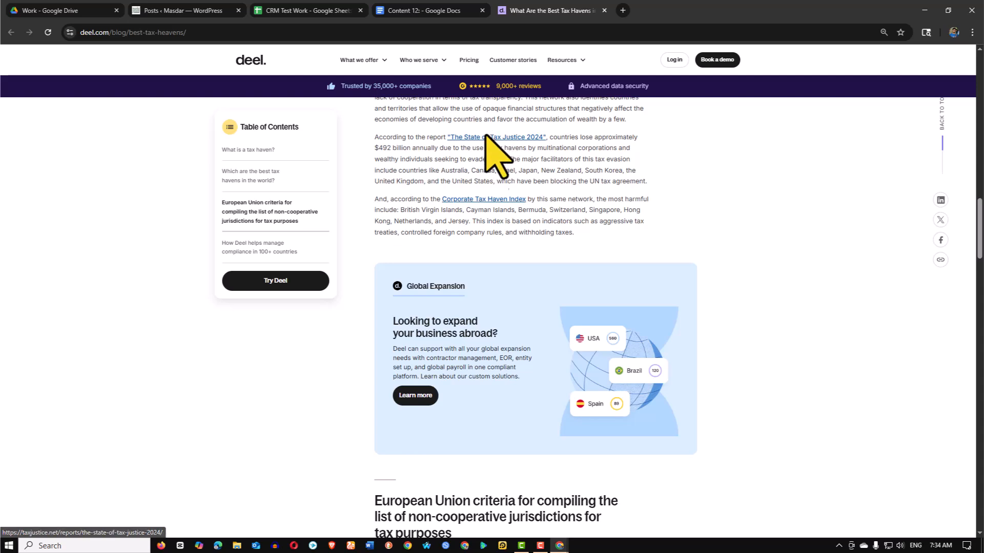
pyautogui.scroll(-5, 502, 333)
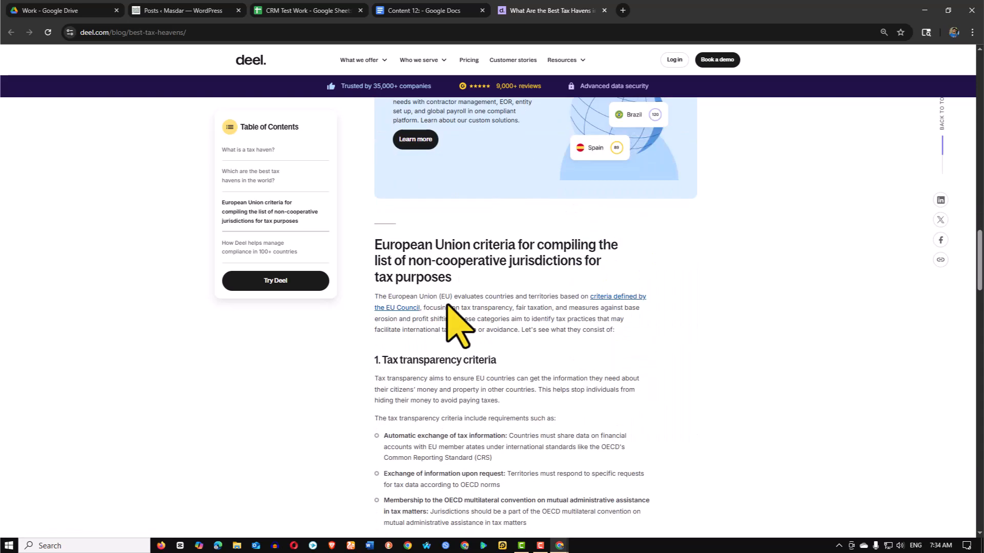
pyautogui.scroll(-7, 437, 267)
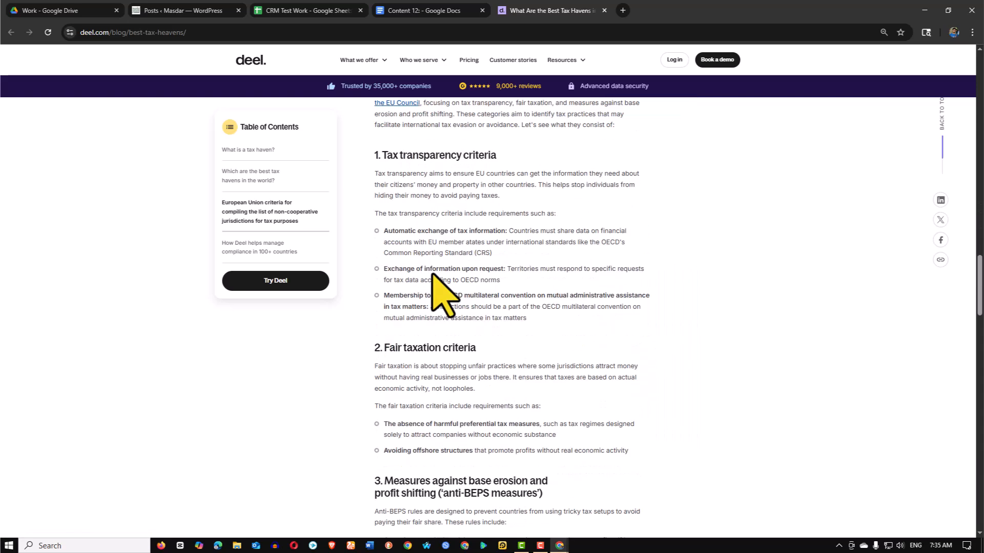
# Examine the rest of the Deel article, from the anti-BEPS criteria through the gray list country list to the compliance banner and related resources
pyautogui.scroll(-4, 456, 334)
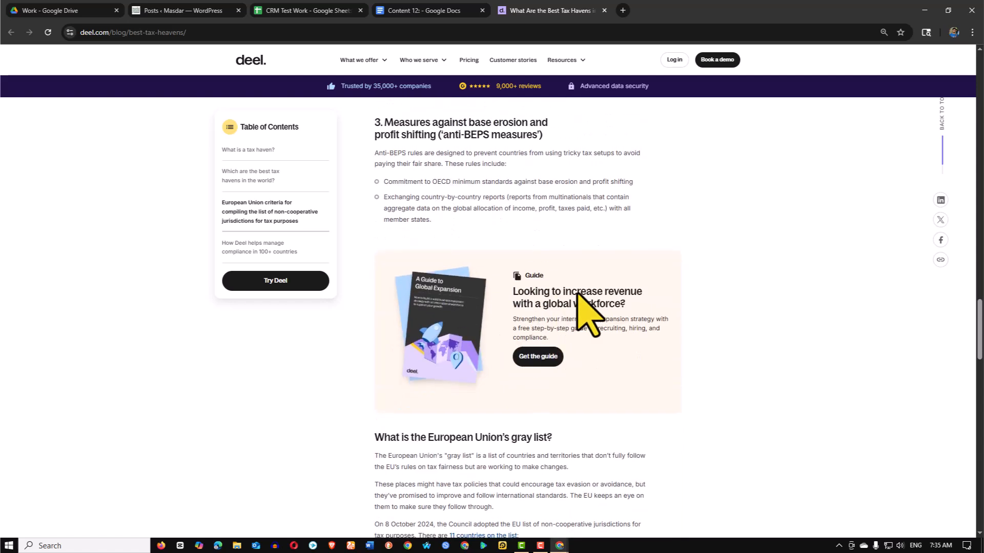
pyautogui.scroll(-10, 593, 230)
pyautogui.scroll(-6, 499, 372)
pyautogui.scroll(7, 505, 368)
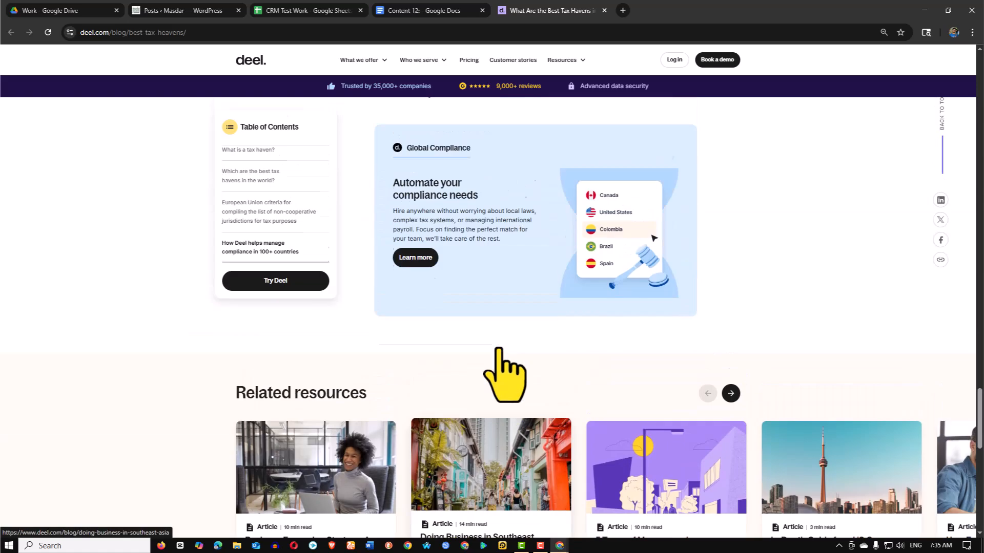
pyautogui.scroll(5, 408, 247)
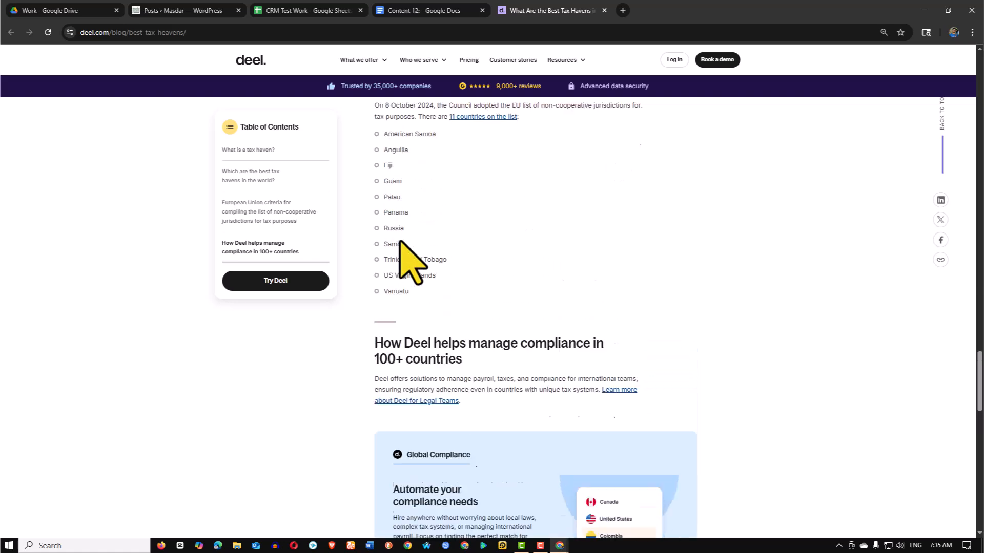
# Switch to the Content 12 document, clear the text selection, and look through it to the closing section and back to the title
pyautogui.click(426, 11)
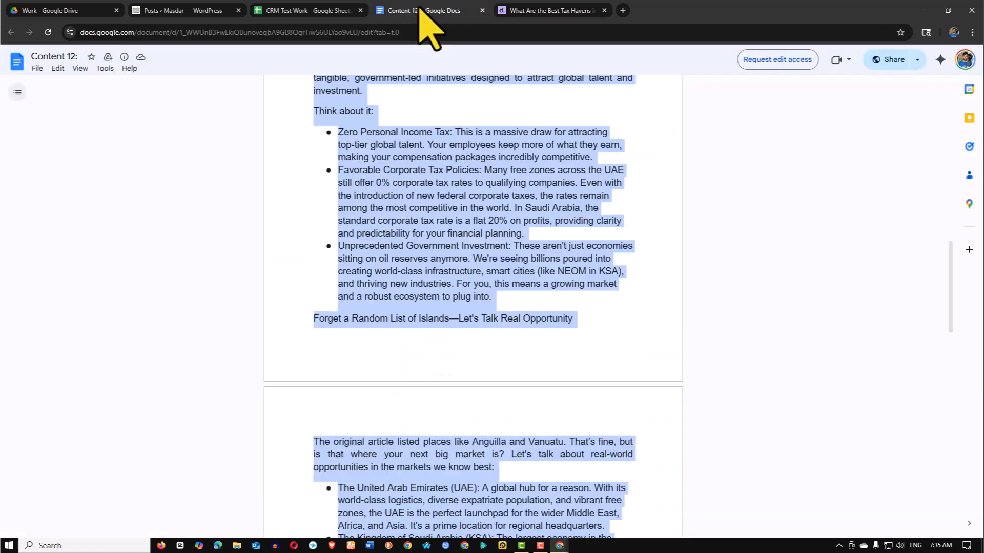
pyautogui.click(498, 342)
pyautogui.scroll(-8, 392, 307)
pyautogui.scroll(-8, 395, 304)
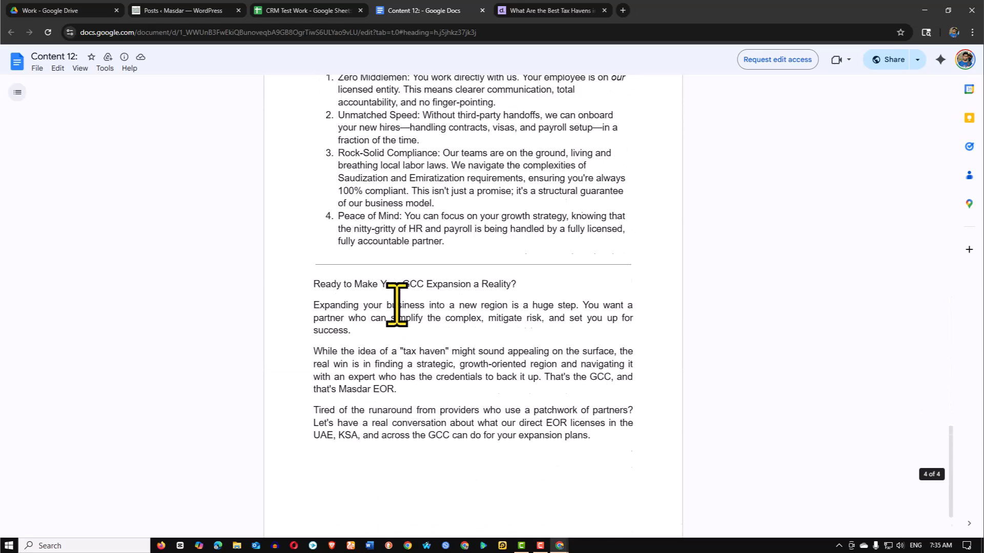
pyautogui.scroll(6, 398, 303)
pyautogui.scroll(20, 402, 299)
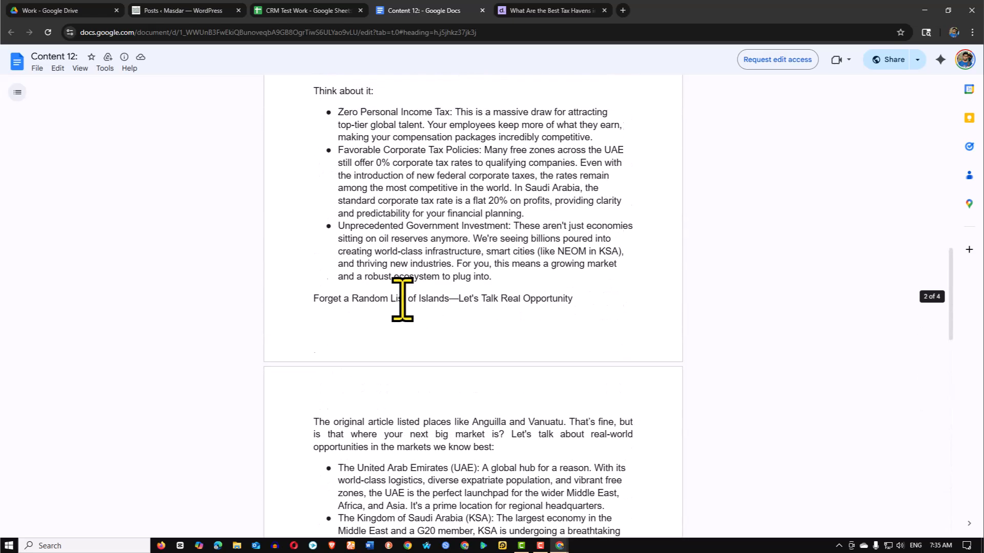
pyautogui.scroll(10, 411, 297)
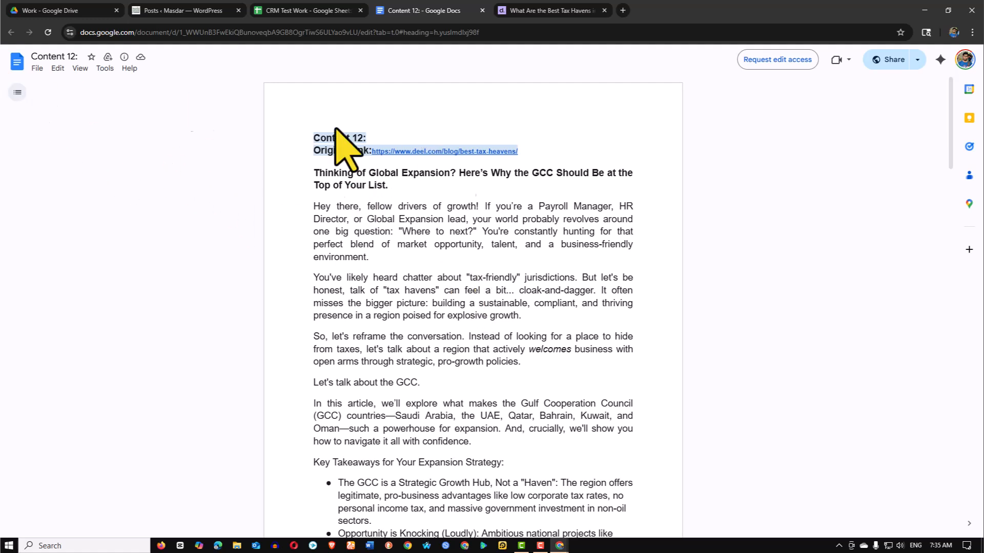
pyautogui.click(37, 69)
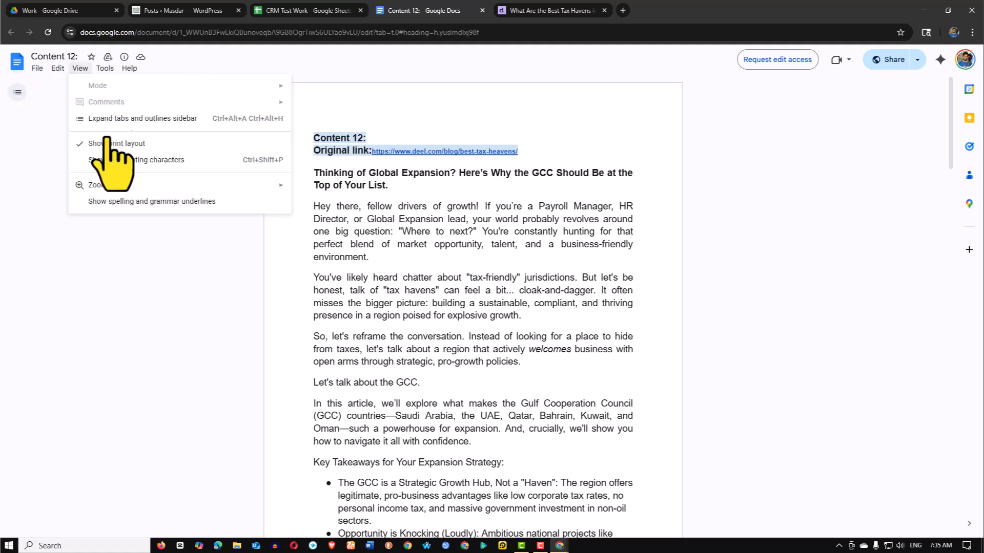
pyautogui.click(34, 68)
pyautogui.click(35, 68)
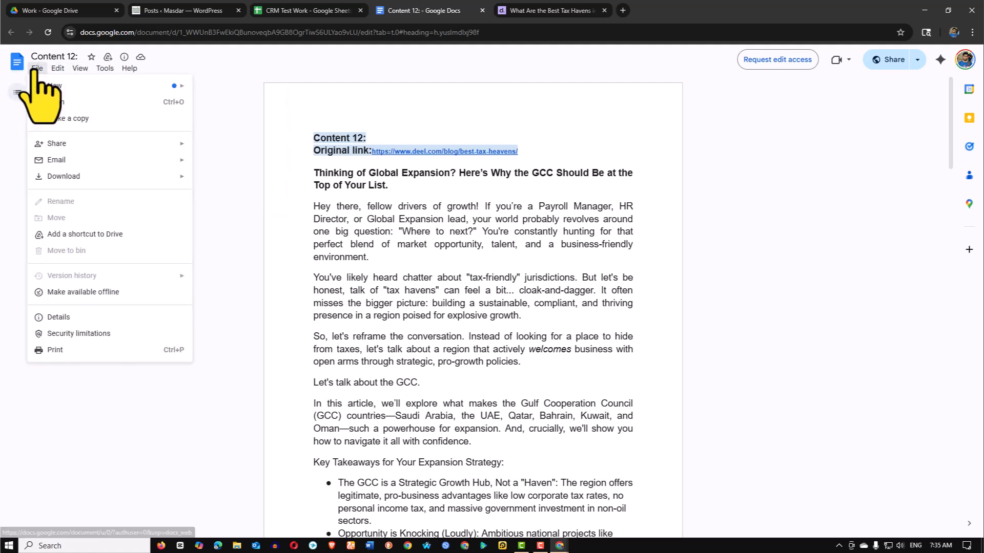
pyautogui.moveTo(68, 157)
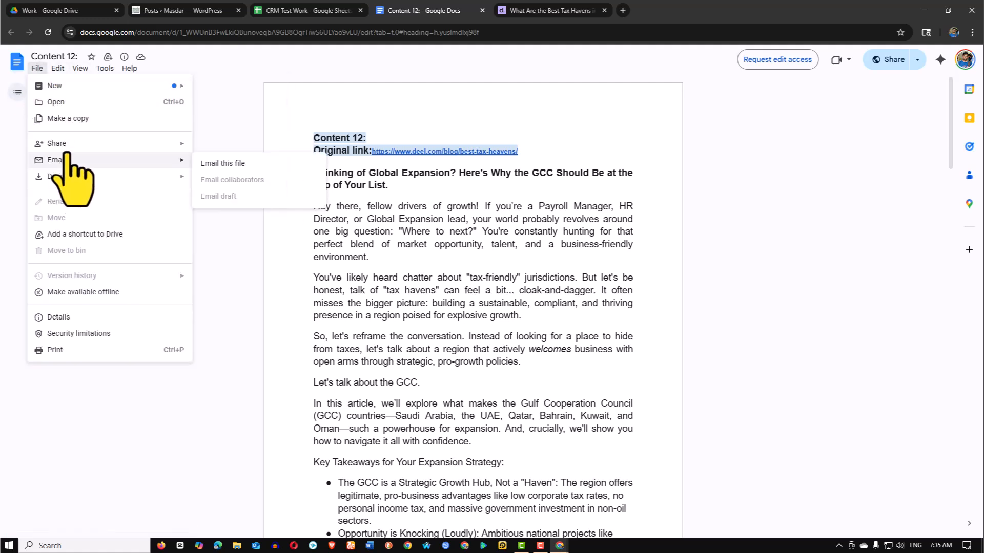
pyautogui.click(243, 95)
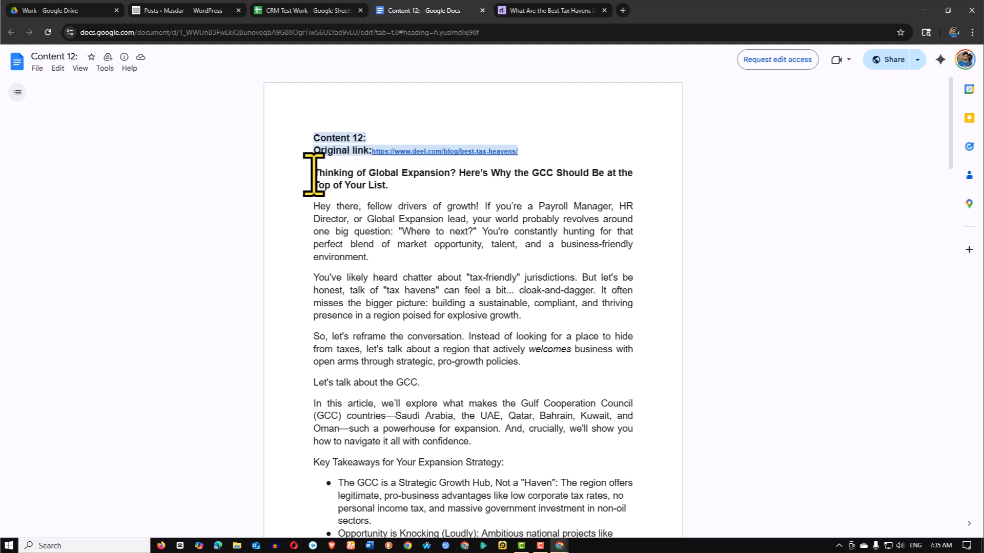
# Highlight the Content 12 article title and compare it with the title header of the Deel article
pyautogui.moveTo(314, 172); pyautogui.dragTo(375, 187)
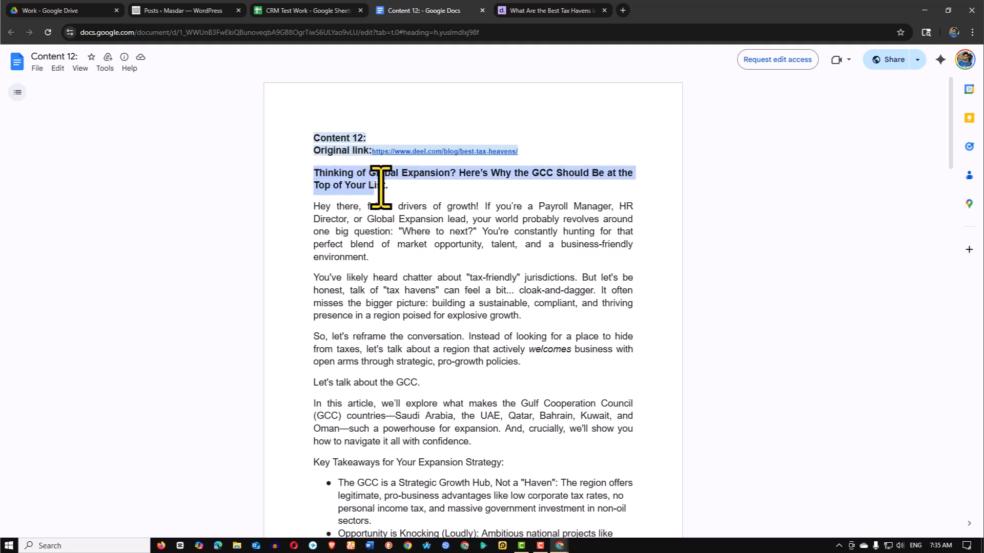
pyautogui.click(569, 11)
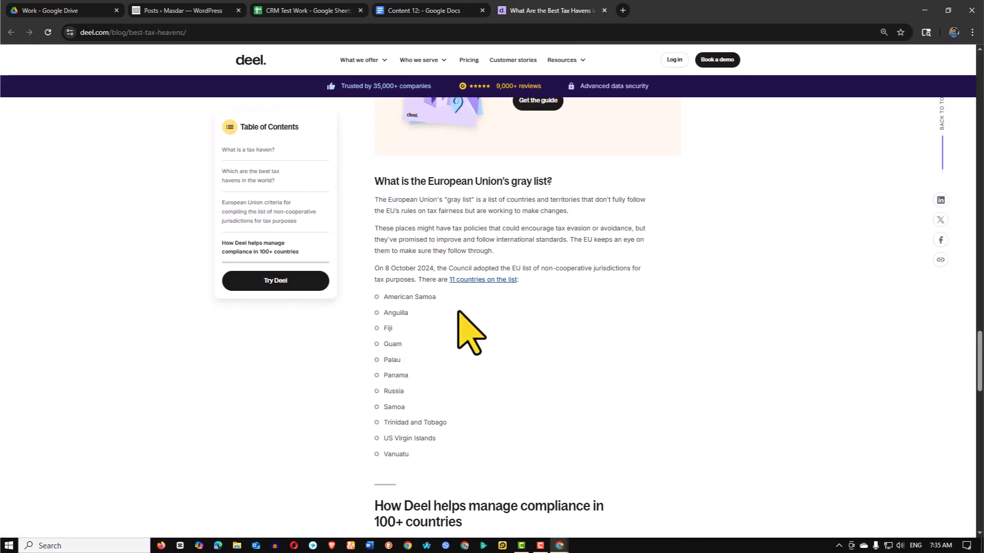
pyautogui.scroll(5, 728, 349)
pyautogui.scroll(10, 715, 327)
pyautogui.moveTo(980, 250); pyautogui.dragTo(976, 77)
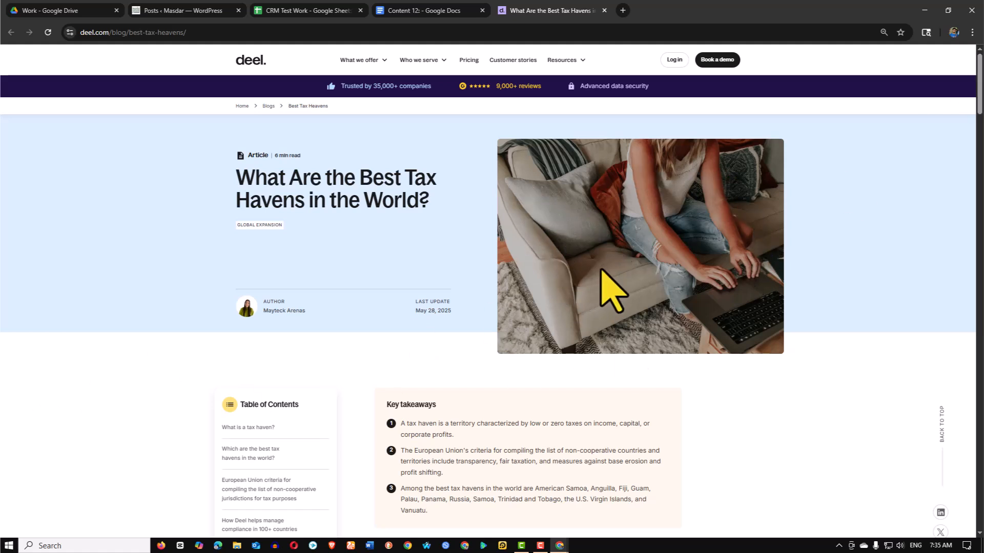
# Switch to the WordPress posts list and try opening its title search results in a second browser tab
pyautogui.click(177, 8)
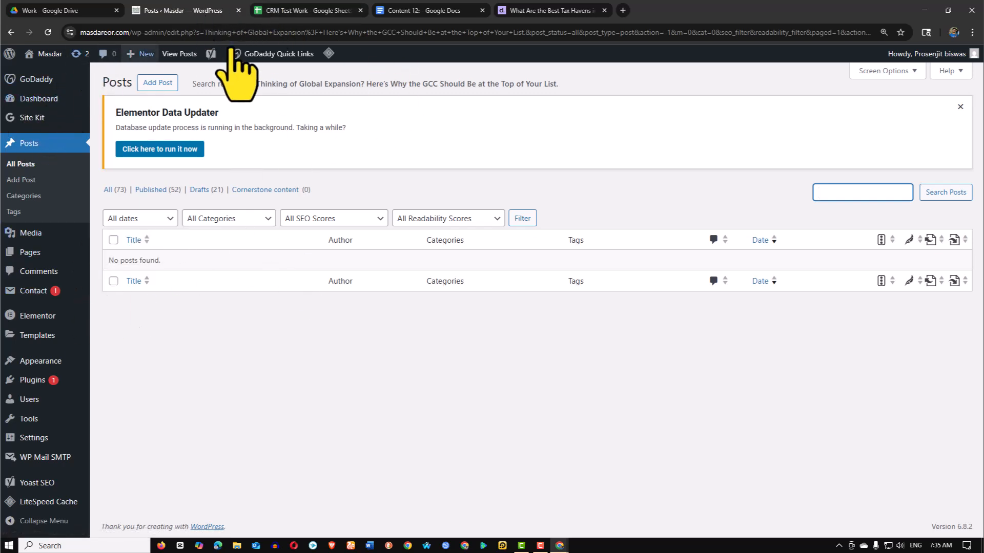
pyautogui.click(608, 32)
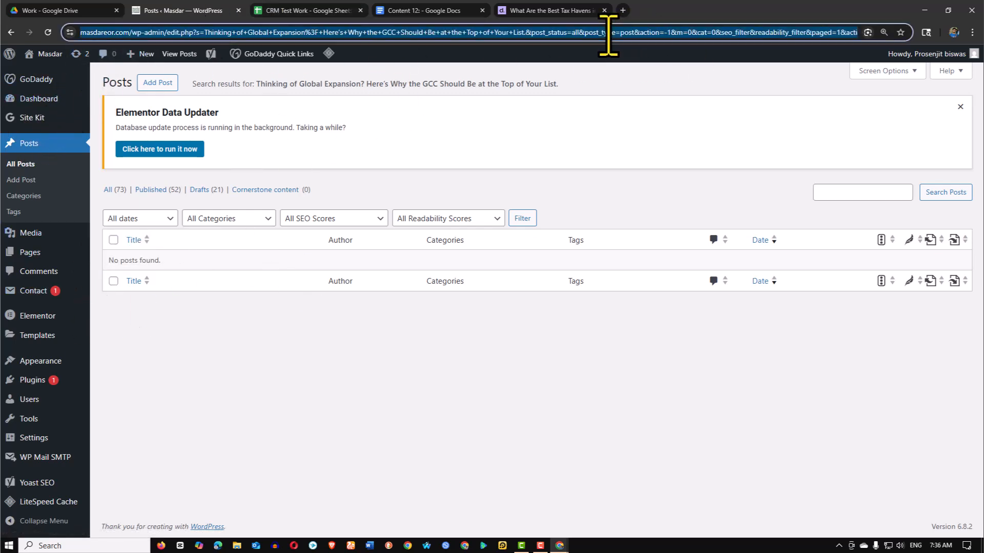
pyautogui.click(623, 10)
pyautogui.click(493, 31)
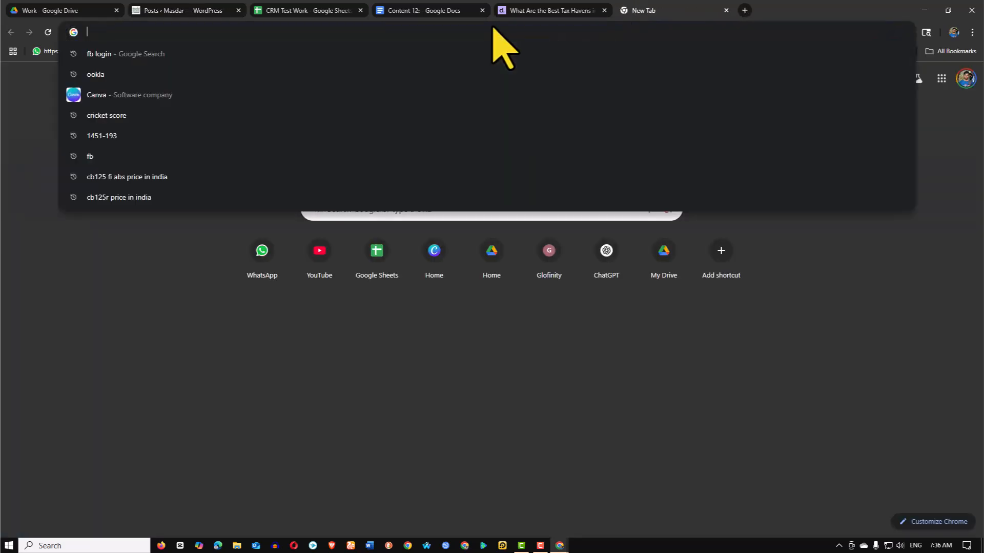
pyautogui.write('https://masdareor.com/wp-admin/edit.php?s=Thinking+of+Global+Expansion%3F+Here%E2%80%99s+Why+the+GCC+Should+Be+at+the+Top+of+Your+List.&post_status=all&post_type=post&action=-1&m=0&cat=0&seo_filter&readability_filter&paged=1&action2=-1')
pyautogui.press('Return')
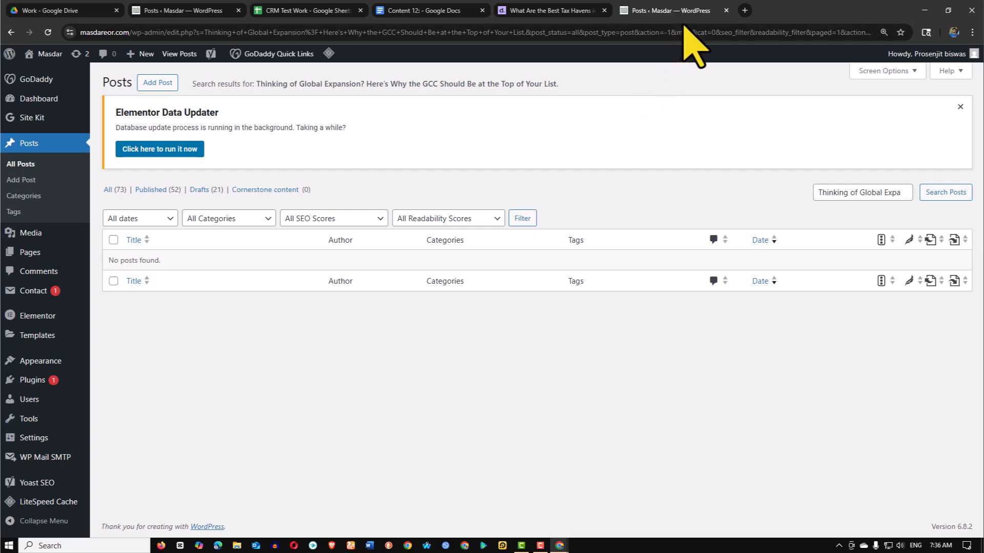
pyautogui.middleClick(673, 10)
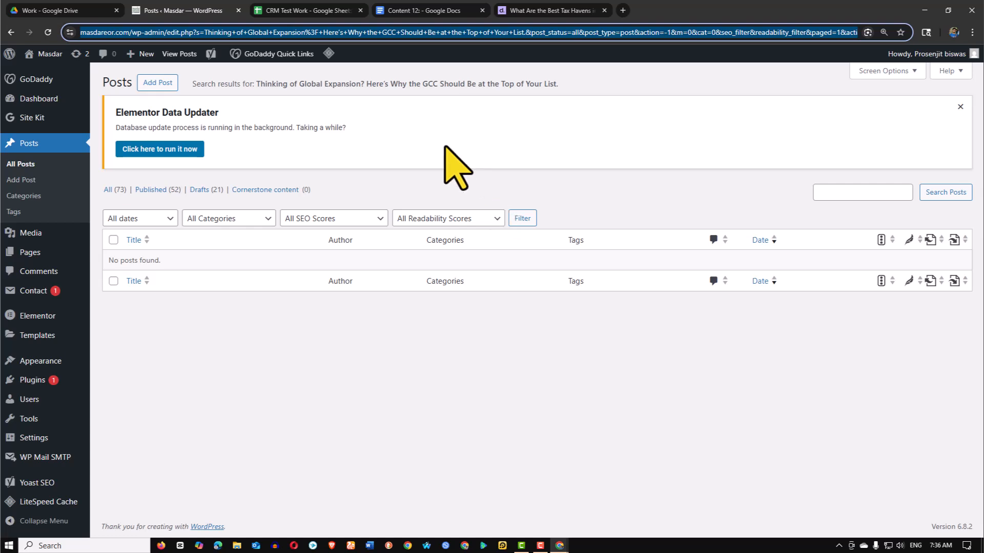
# Switch to the other Chrome profile's window and search Google for "masdareor"
pyautogui.moveTo(64, 365)
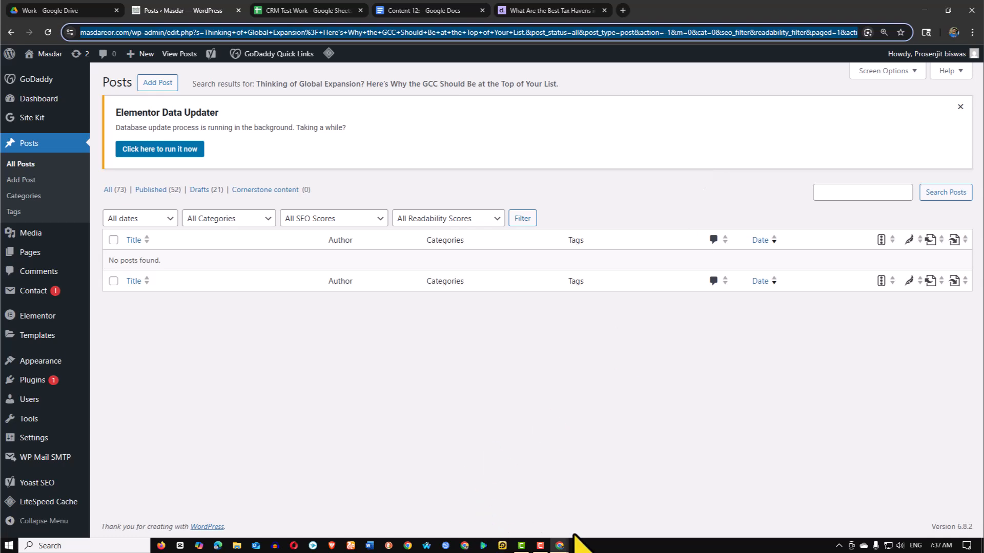
pyautogui.click(559, 546)
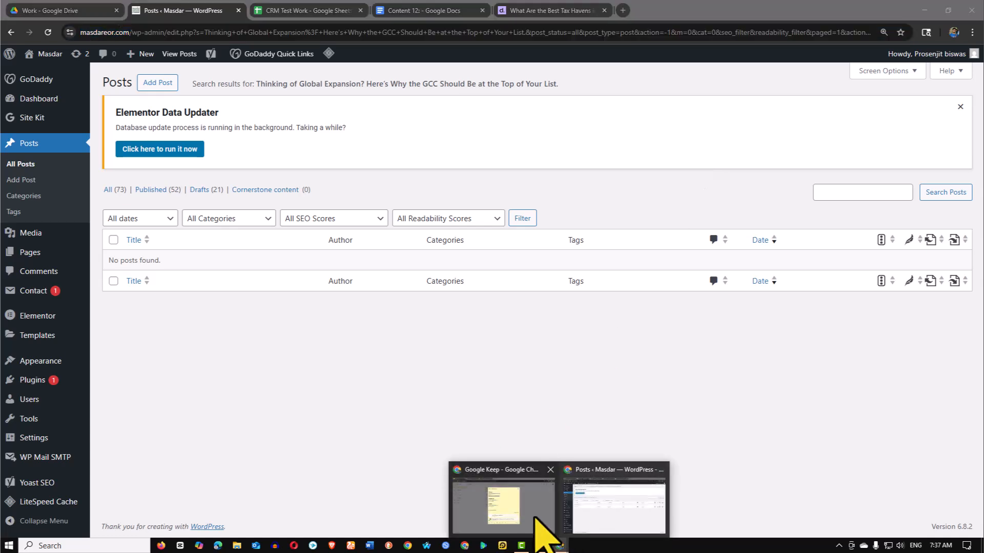
pyautogui.click(527, 433)
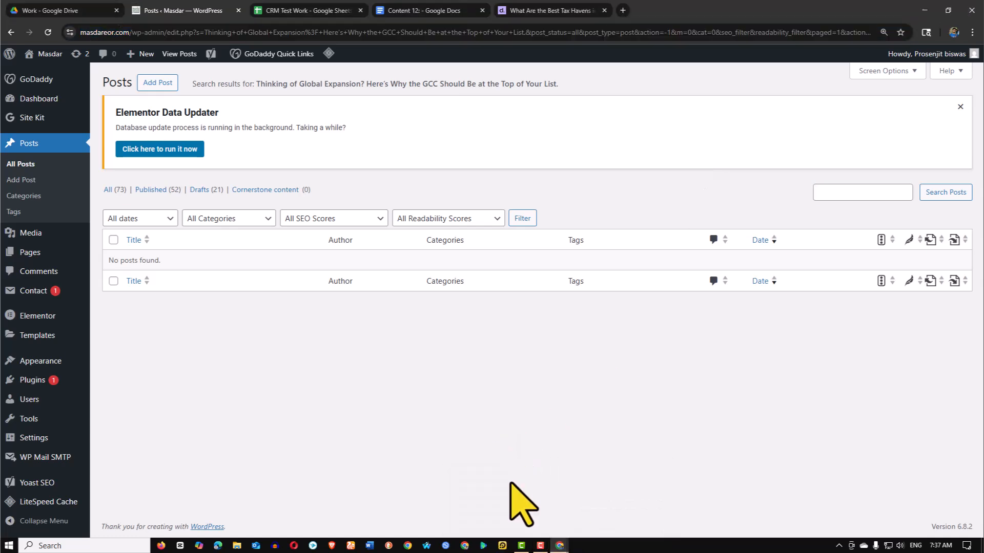
pyautogui.click(466, 546)
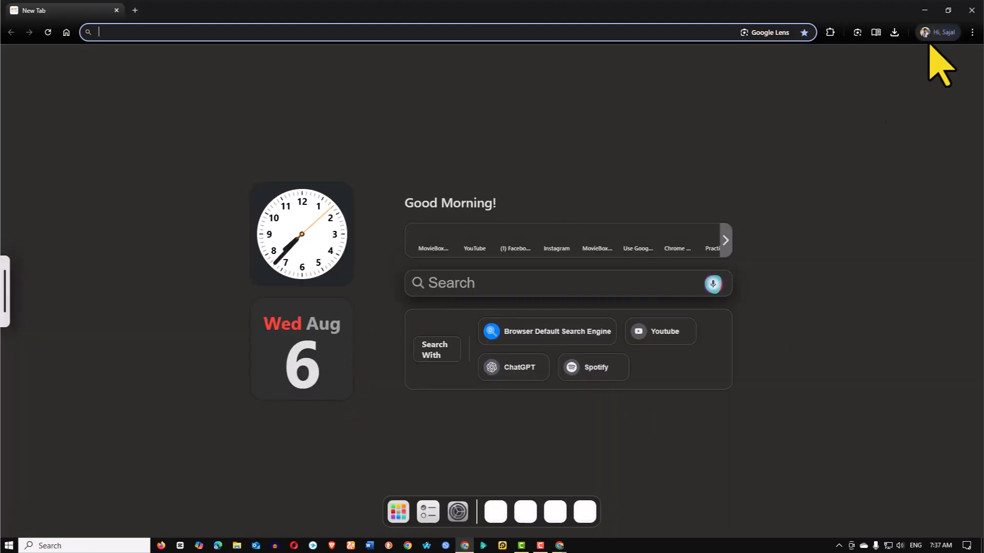
pyautogui.click(150, 30)
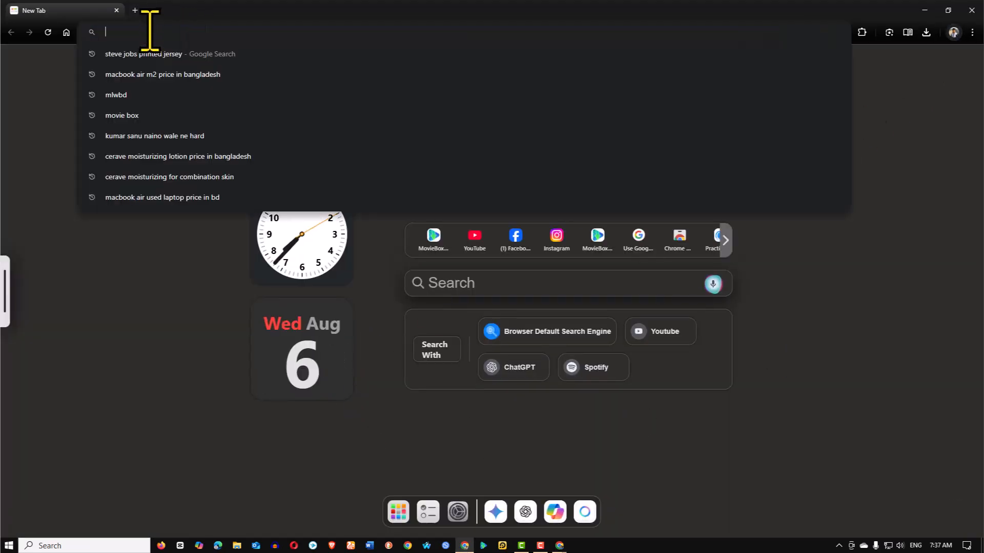
pyautogui.write('mas')
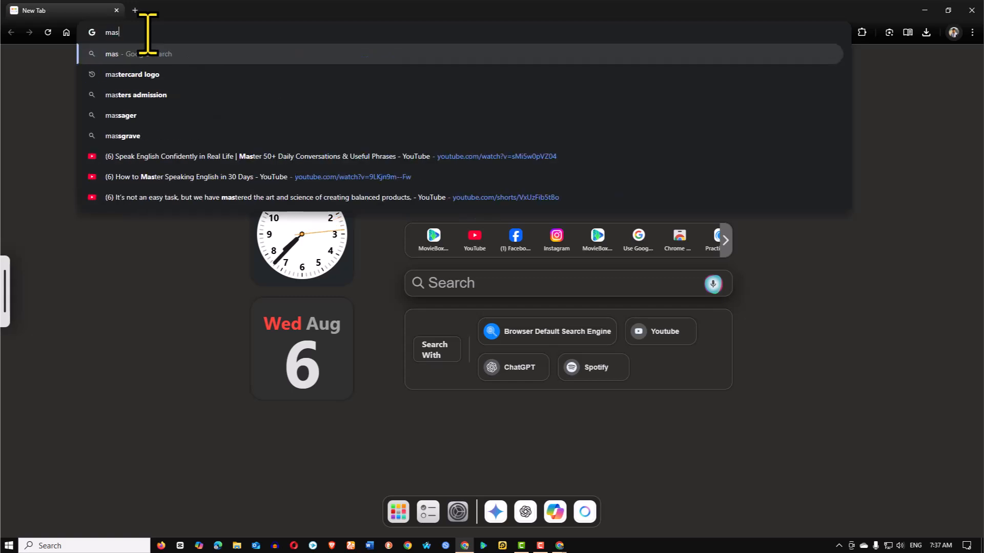
pyautogui.write('dar')
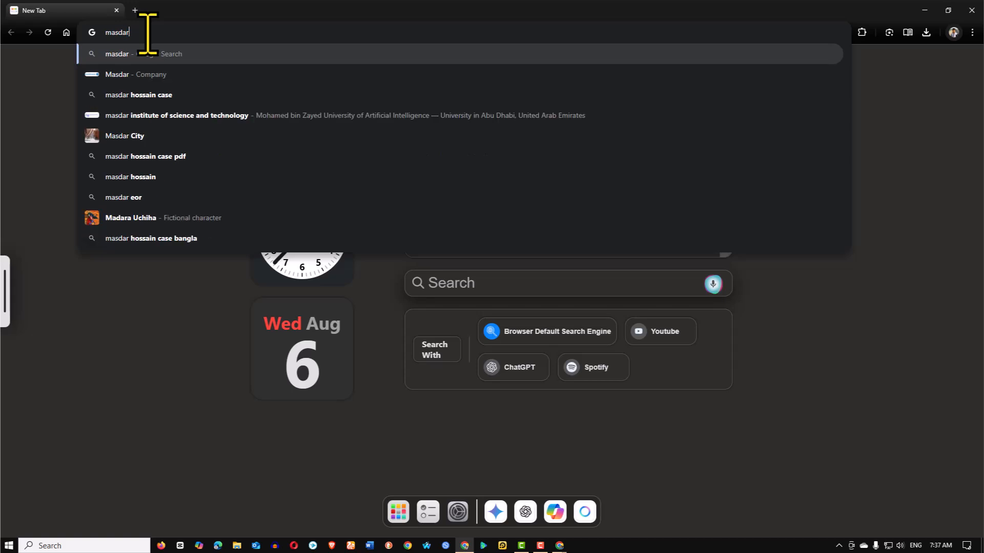
pyautogui.write('eor')
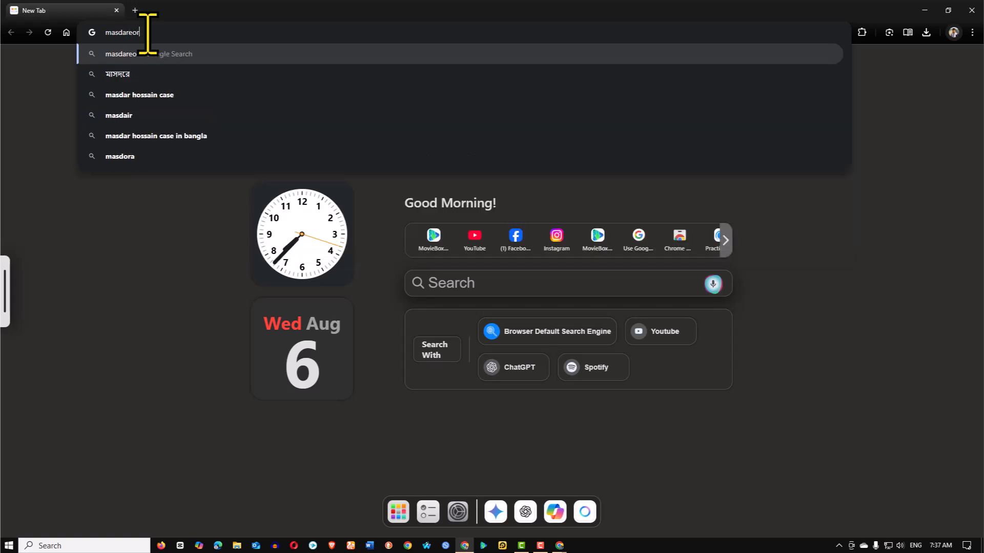
pyautogui.press('Return')
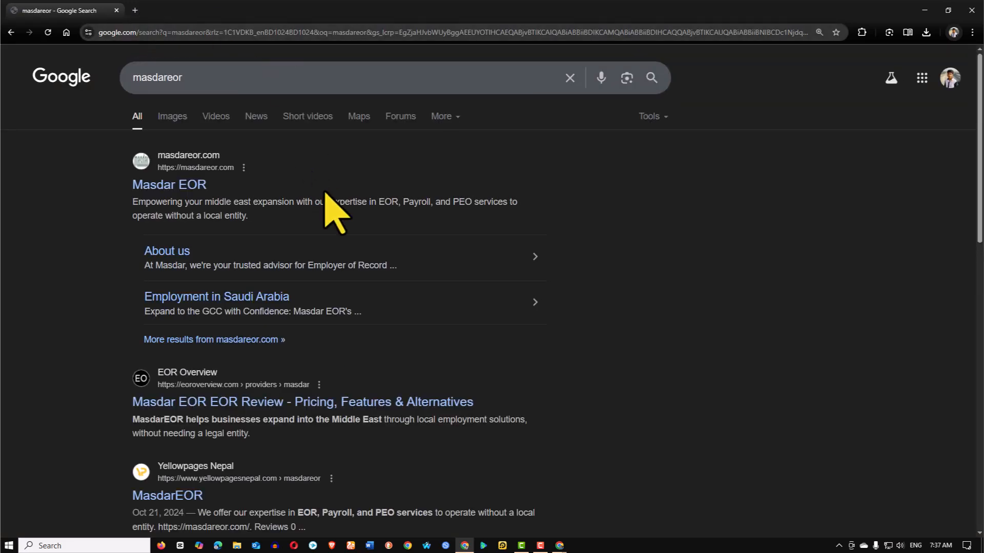
# Open the Masdar EOR website from the search results and go to its blogs page
pyautogui.scroll(-7, 186, 231)
pyautogui.scroll(5, 193, 234)
pyautogui.scroll(2, 193, 223)
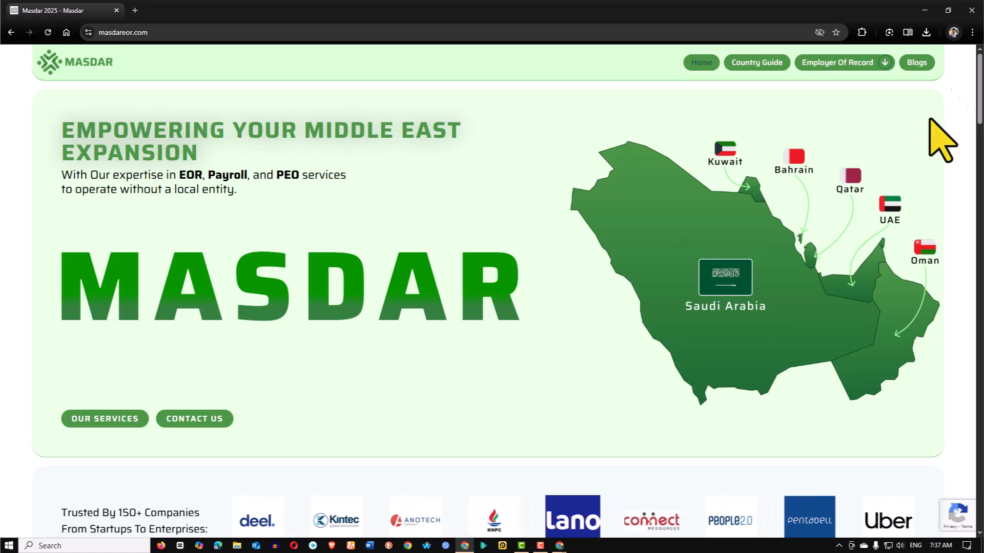
pyautogui.click(915, 64)
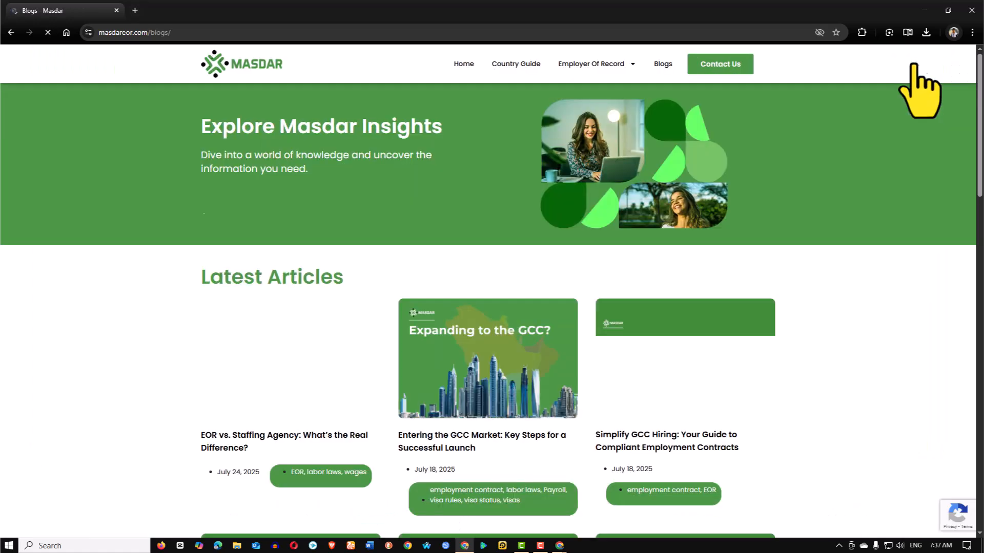
# Open the "Expand to the GCC with Confidence" blog post, examine its header, table of contents and key takeaways, and return to the WordPress posts list
pyautogui.scroll(-1, 454, 275)
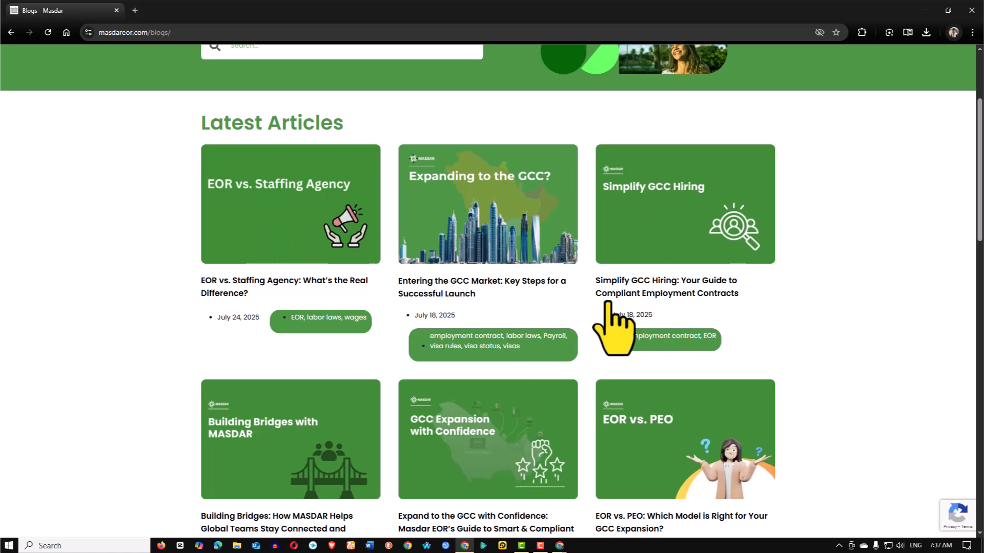
pyautogui.scroll(-2, 563, 321)
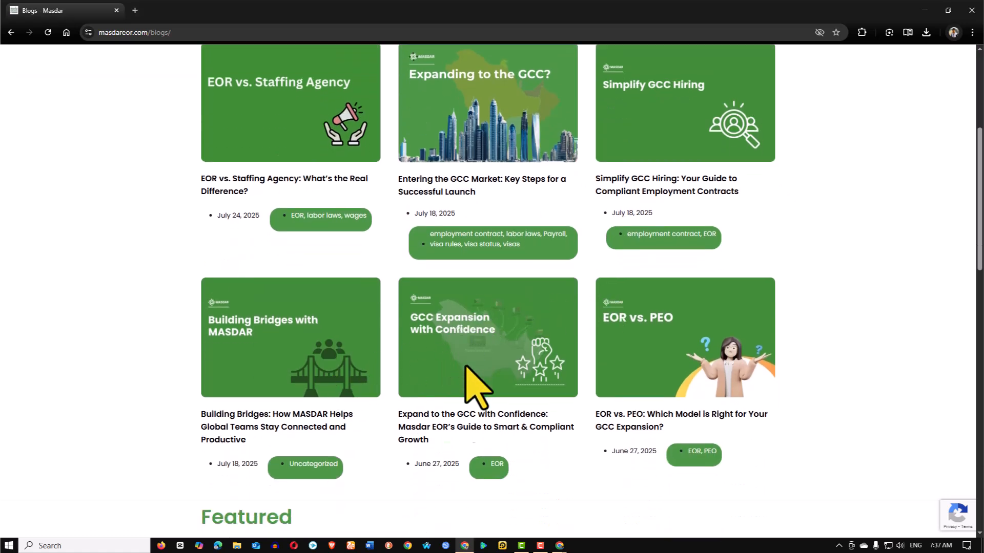
pyautogui.click(446, 432)
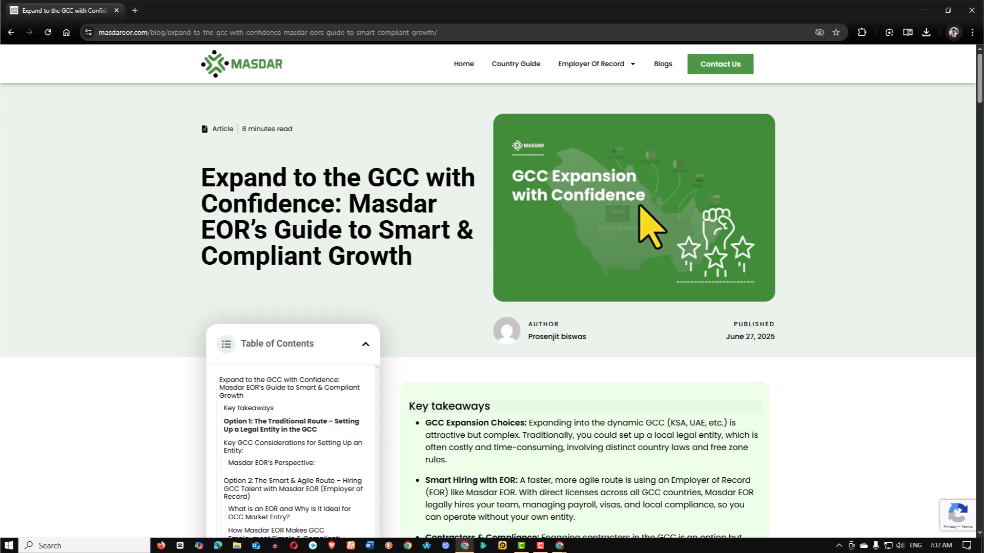
pyautogui.scroll(-5, 564, 400)
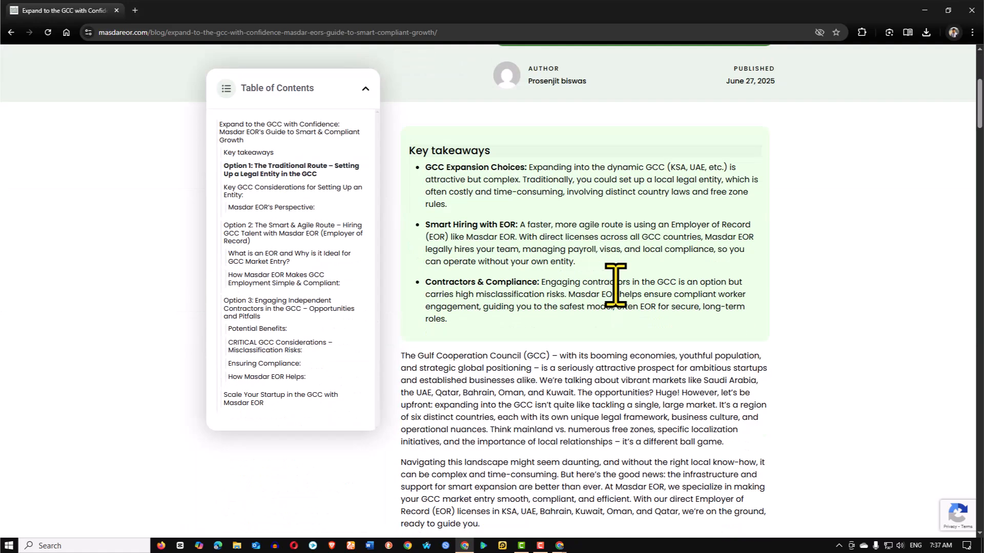
pyautogui.scroll(4, 743, 195)
pyautogui.click(925, 10)
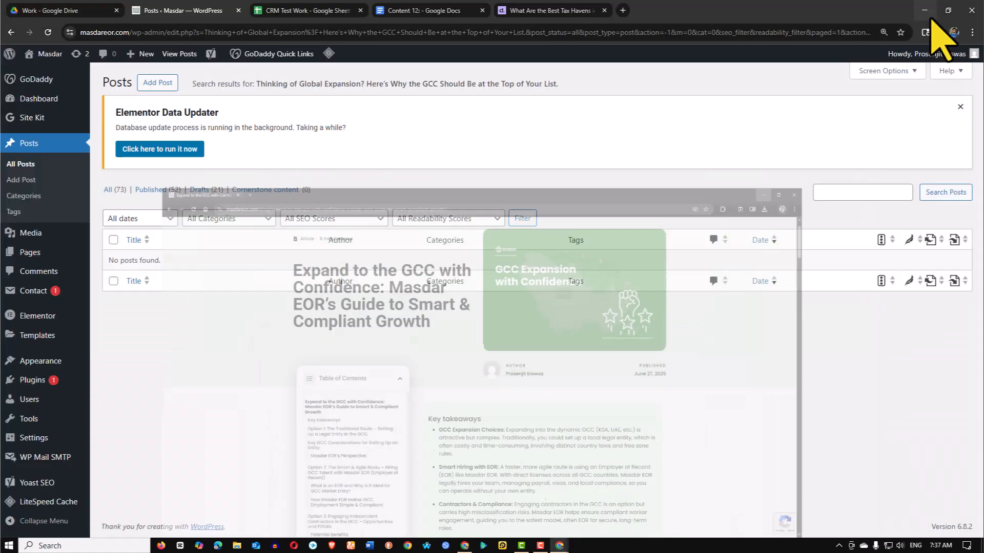
# Switch to the original Deel tax havens article and examine the layout of its header and body
pyautogui.click(563, 11)
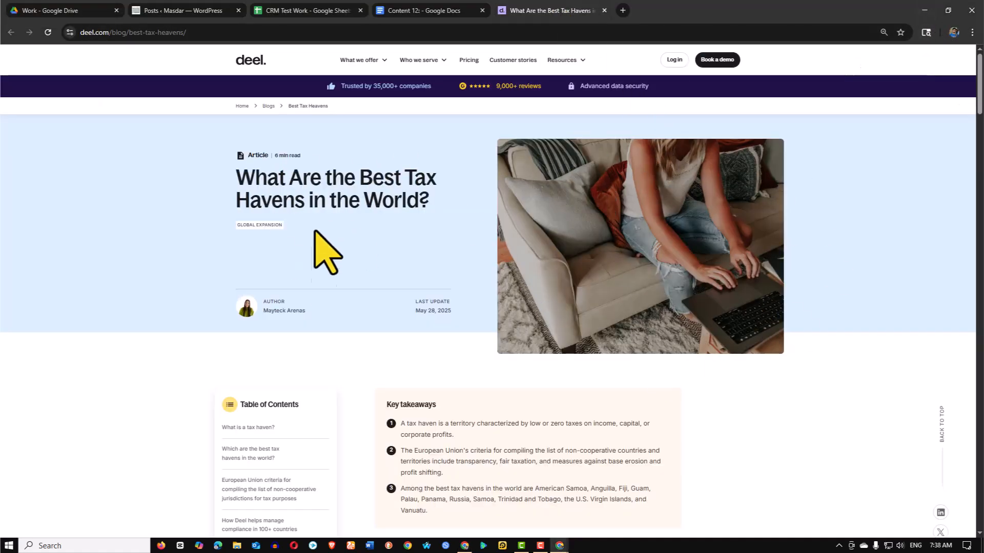
pyautogui.scroll(-10, 425, 281)
pyautogui.scroll(-8, 513, 286)
pyautogui.scroll(18, 506, 285)
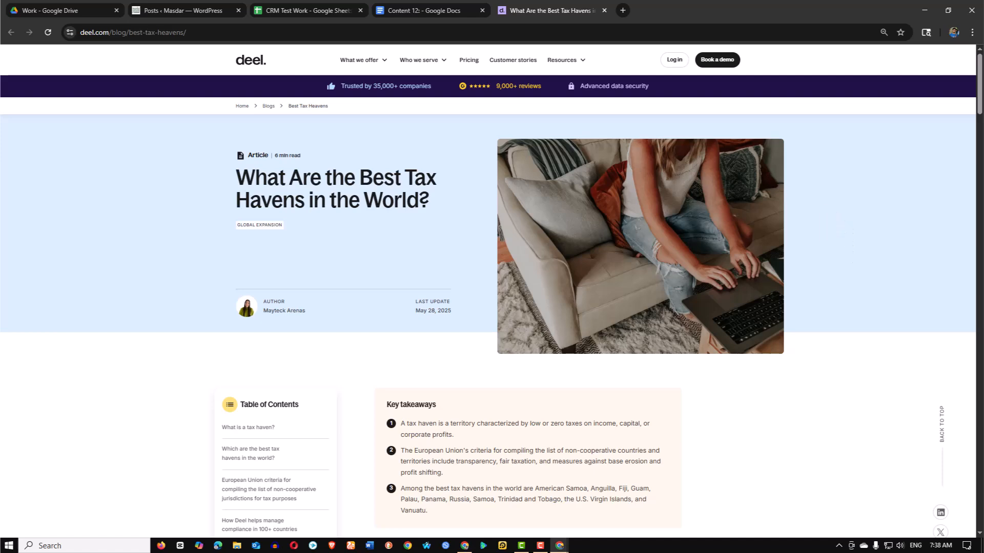
# Open Google Gemini in a new browser tab
pyautogui.click(457, 548)
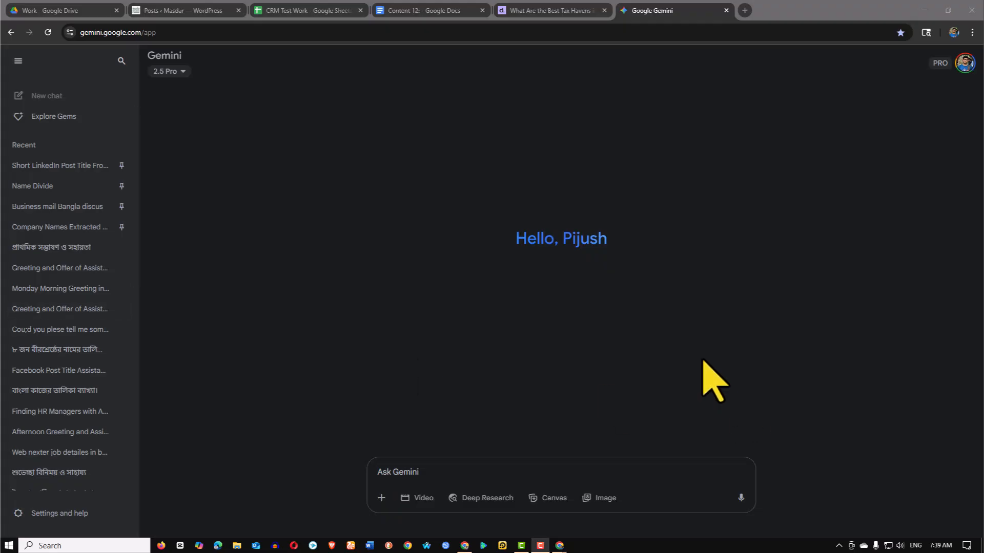
pyautogui.click(702, 359)
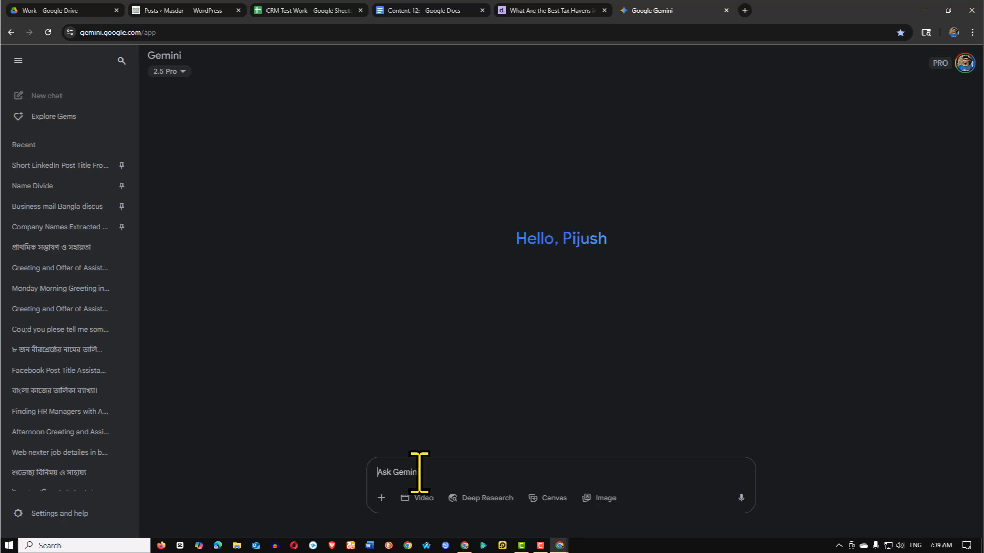
pyautogui.write('Make')
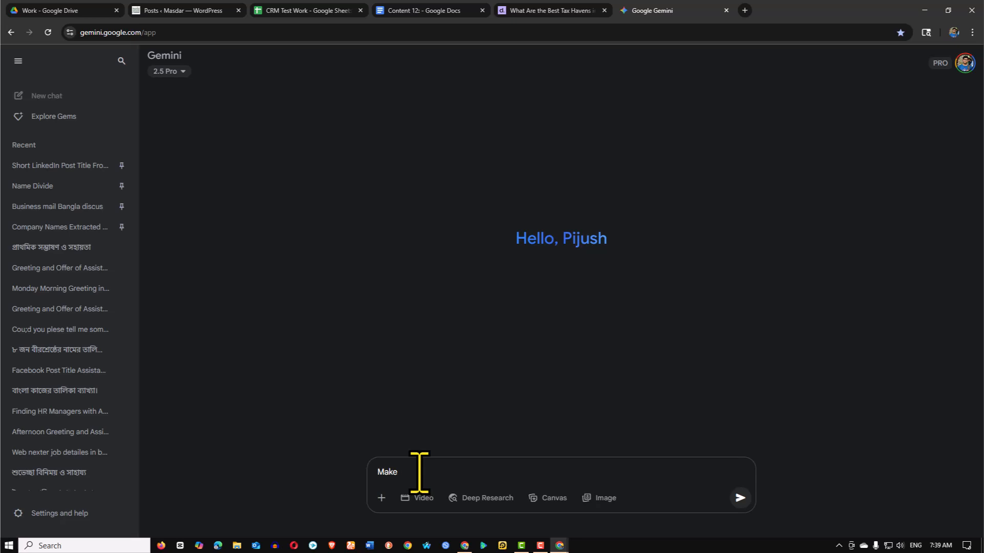
pyautogui.write('rhis')
pyautogui.press('BackSpace')
pyautogui.press('BackSpace')
pyautogui.press('BackSpace')
pyautogui.press('BackSpace')
pyautogui.write('le')
pyautogui.hotkey('ctrl', 'a')
pyautogui.press('BackSpace')
# Send Gemini the greeting "hi" and draft the follow-up "Can you help me to short the Artiicle title for the graphich title."
pyautogui.write('hi')
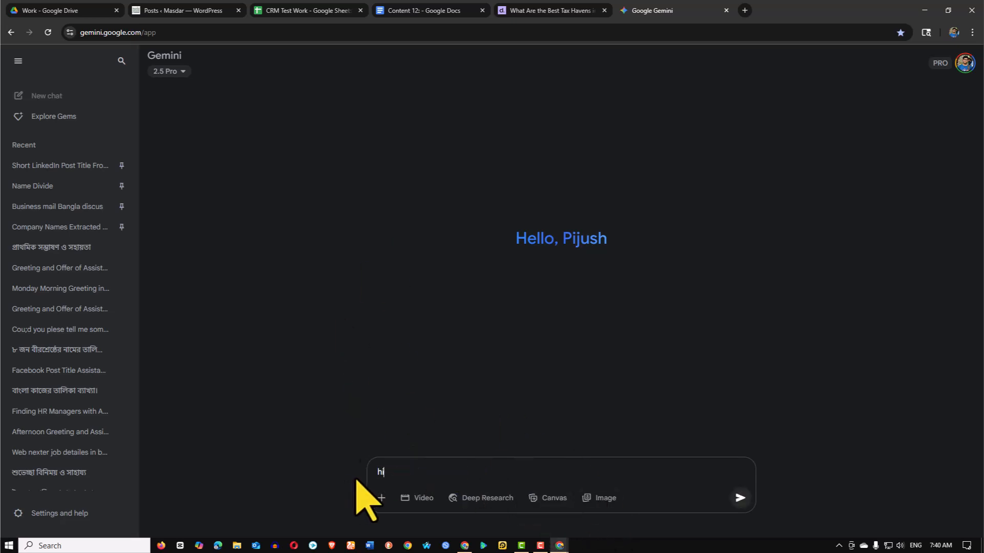
pyautogui.press('Return')
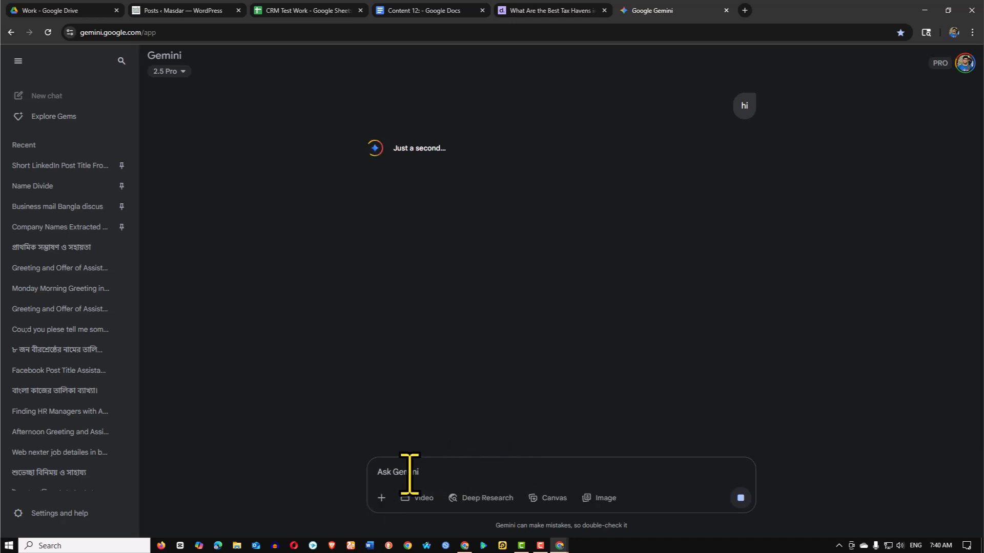
pyautogui.write('Can')
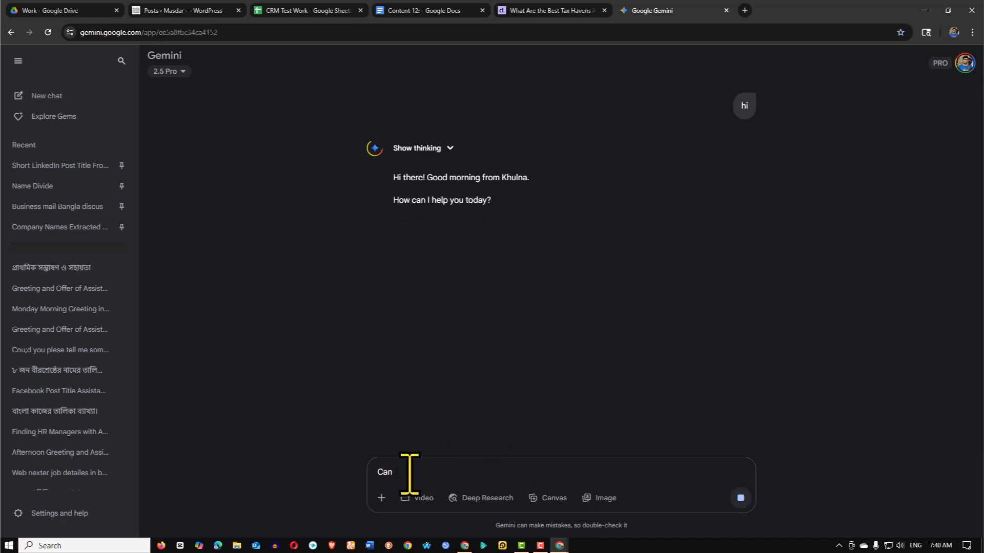
pyautogui.write(' you help me to sho')
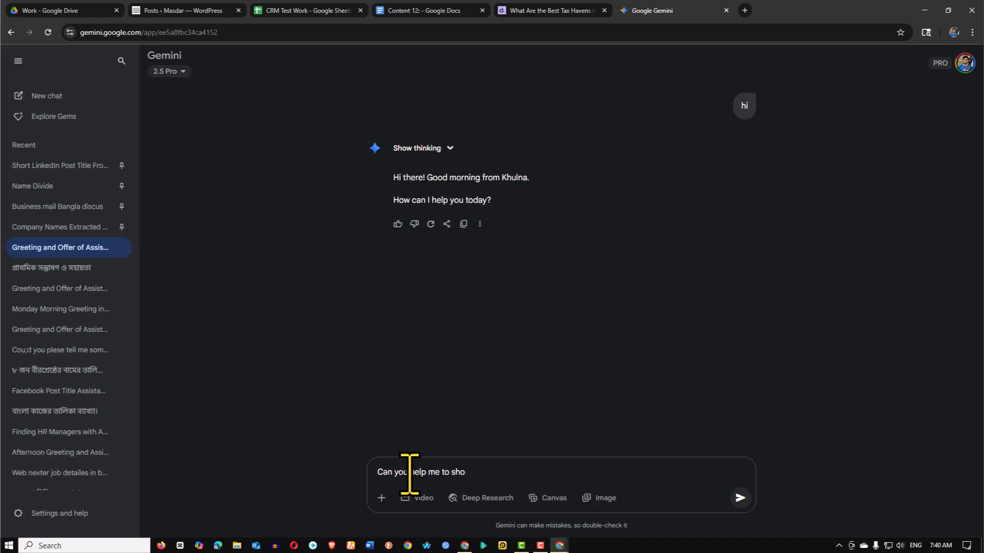
pyautogui.write('rt the')
pyautogui.write('Artiicle title for the graphich title.')
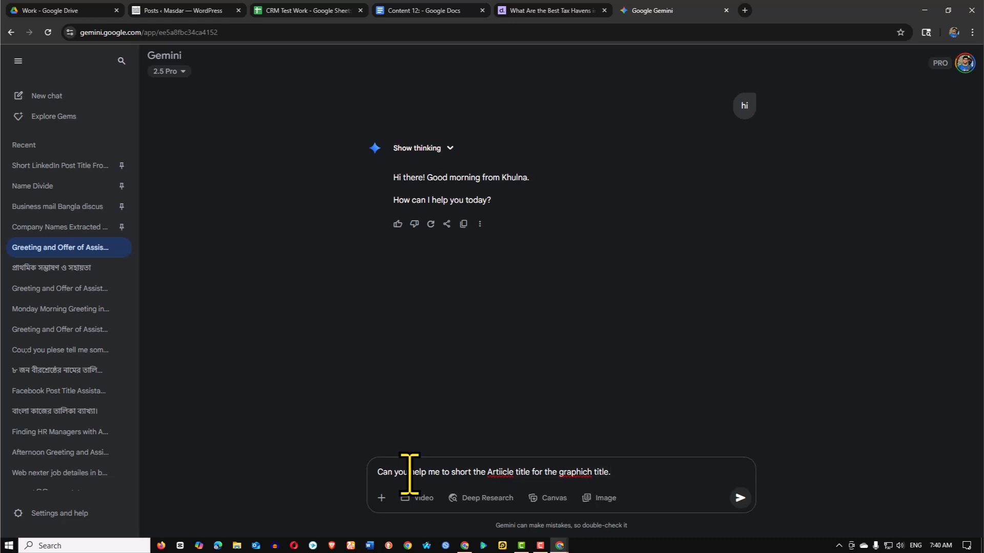
# Correct the two misspelled words in the draft prompt to "Article" and "graphics"
pyautogui.rightClick(503, 472)
pyautogui.click(549, 224)
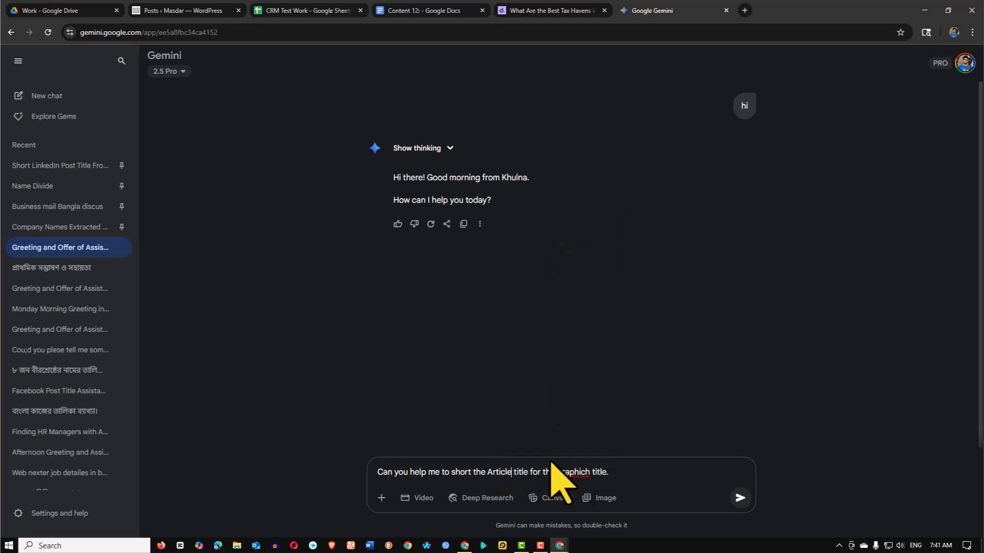
pyautogui.rightClick(581, 471)
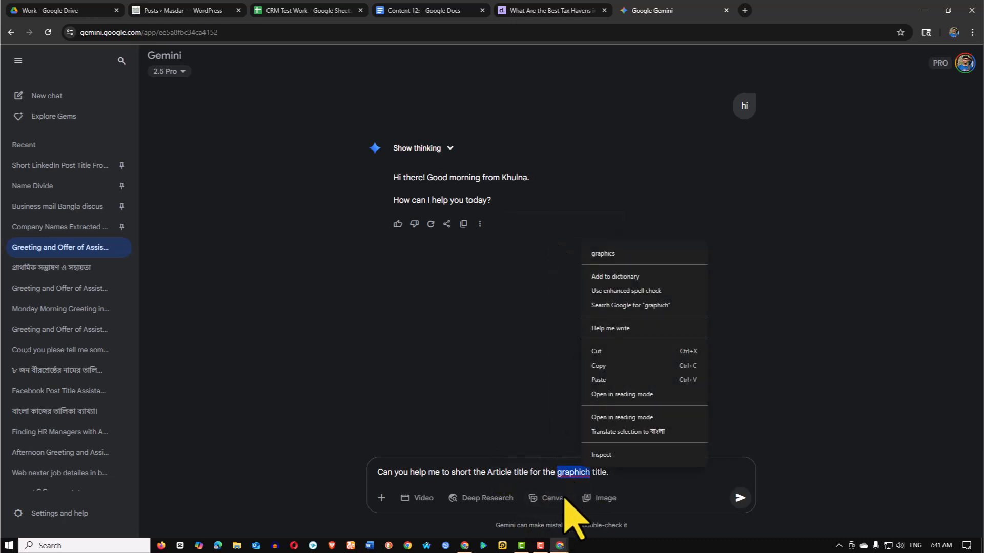
pyautogui.click(613, 255)
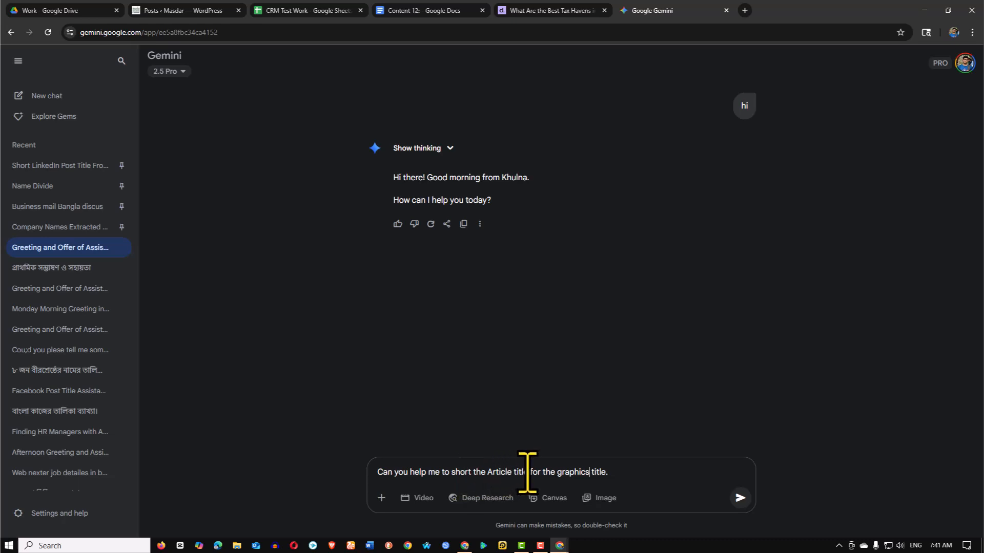
pyautogui.click(628, 473)
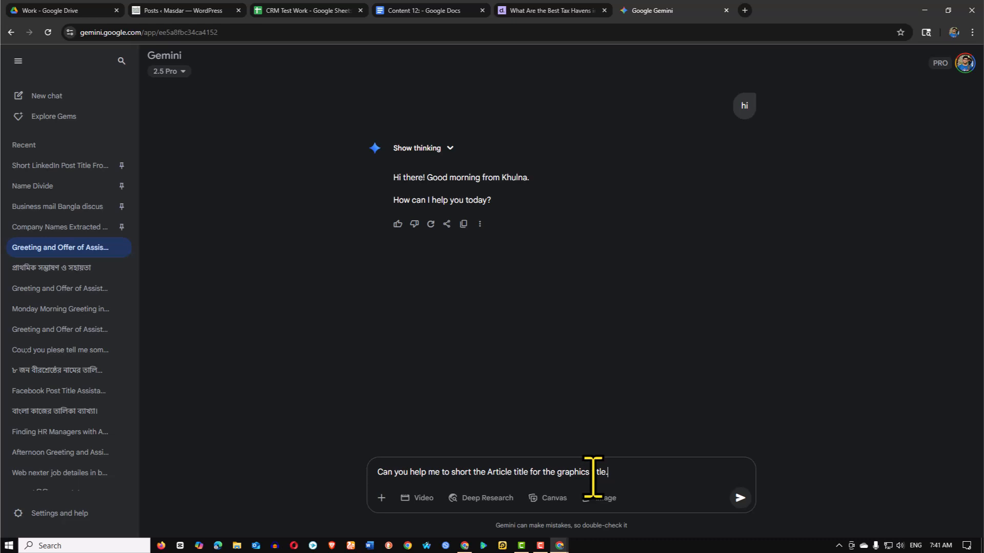
pyautogui.click(560, 474)
pyautogui.click(621, 477)
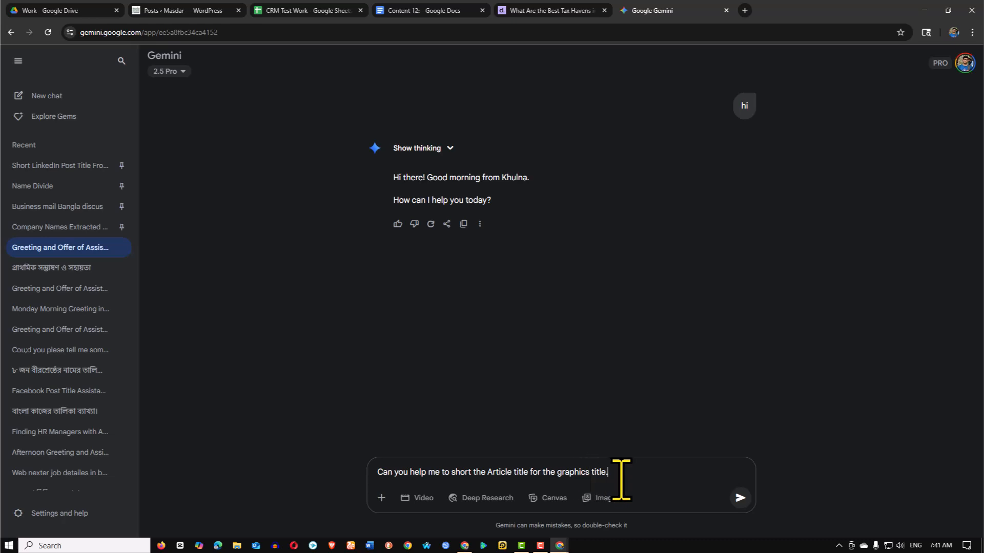
# Add the line "Here are the article:" below the request, with a new line after it
pyautogui.hotkey('shift', 'Return')
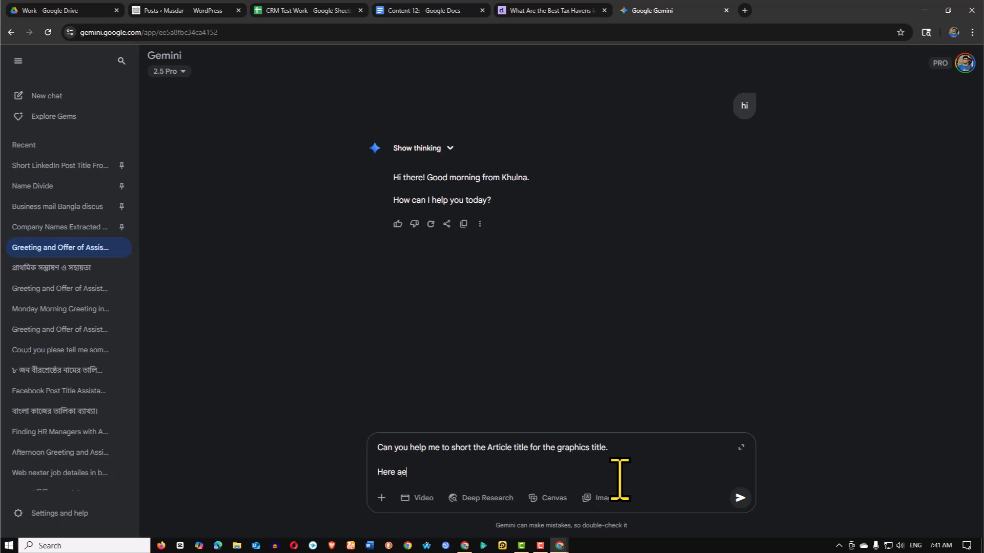
pyautogui.write('Here are the article:')
pyautogui.hotkey('shift', 'Return')
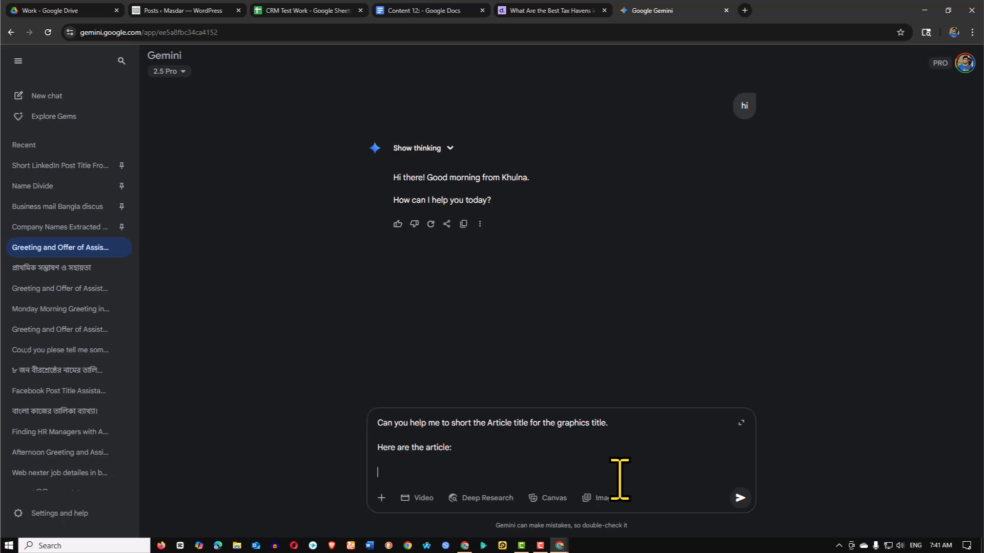
# Copy the article from its title through the closing paragraph in the Content 12 document and paste it at the end of the Gemini prompt
pyautogui.click(405, 11)
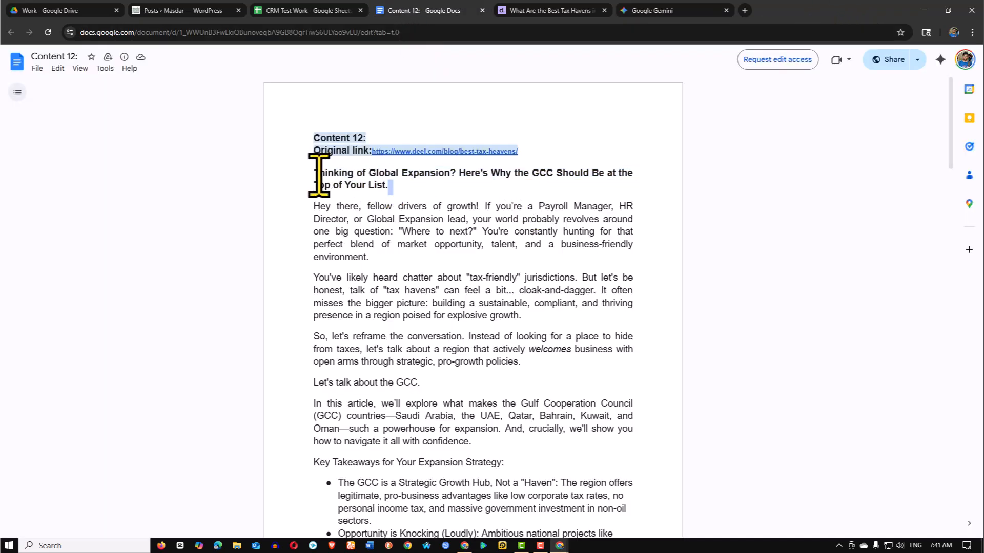
pyautogui.keyDown('shift'); pyautogui.click(444, 290); pyautogui.keyUp('shift')
pyautogui.scroll(-13, 443, 298)
pyautogui.moveTo(445, 299); pyautogui.dragTo(497, 533)
pyautogui.scroll(-5, 472, 486)
pyautogui.scroll(-15, 470, 487)
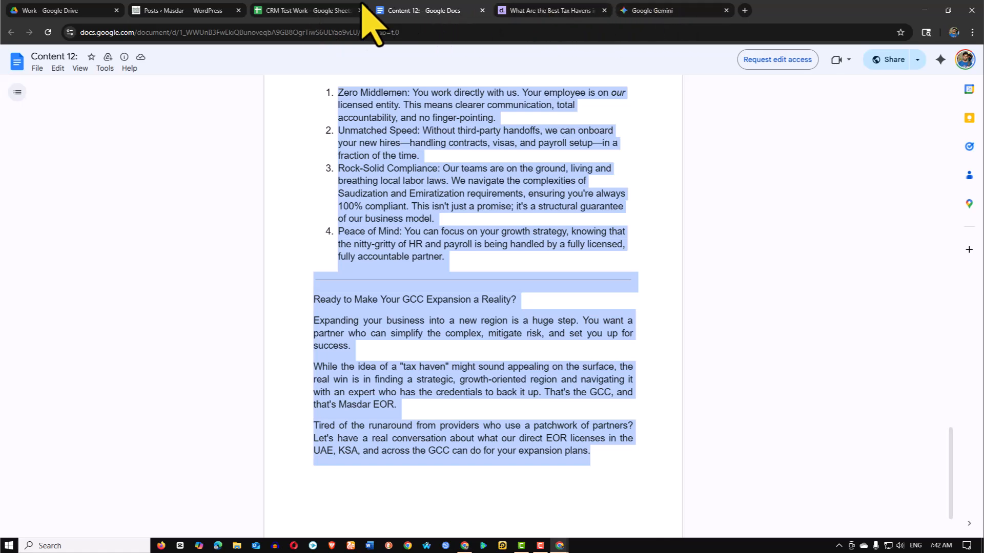
pyautogui.click(566, 10)
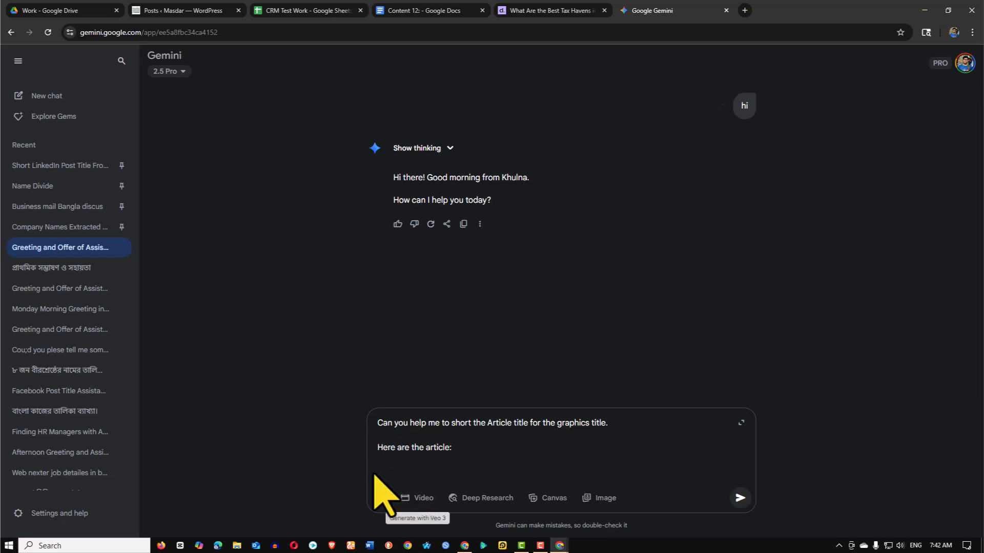
pyautogui.hotkey('ctrl', 'v')
# Look through the pasted article and insert a line break after its title to separate it from the body
pyautogui.scroll(10, 386, 461)
pyautogui.scroll(5, 464, 461)
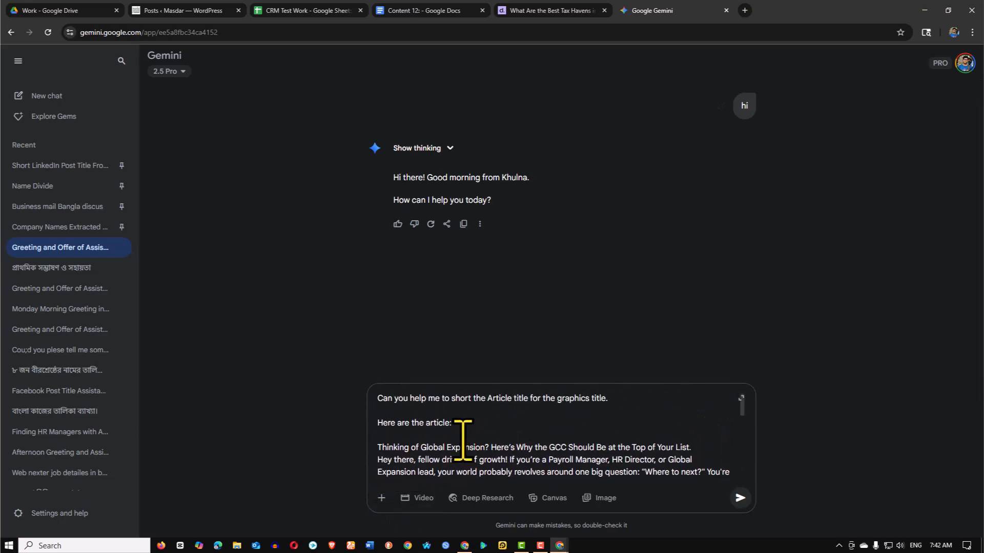
pyautogui.scroll(-15, 462, 440)
pyautogui.scroll(15, 480, 438)
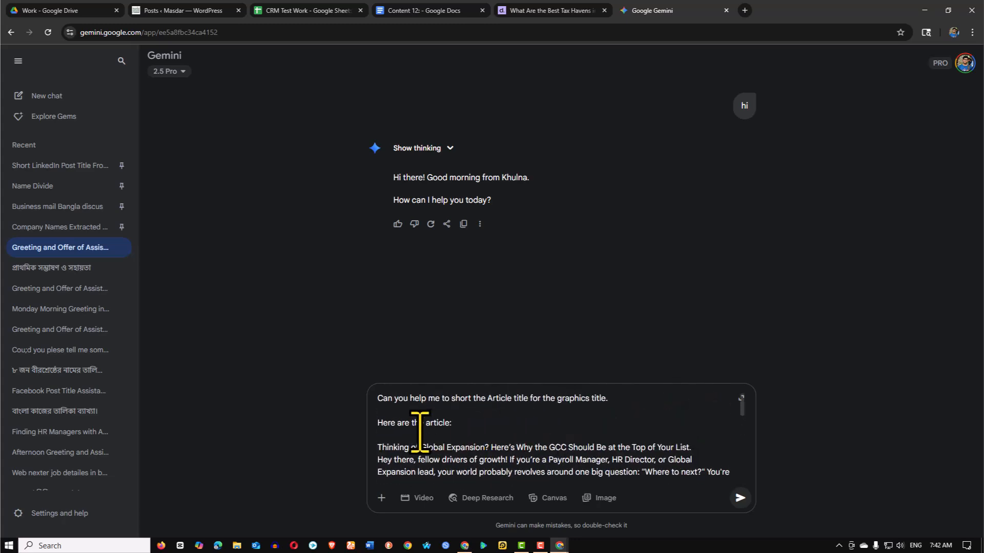
pyautogui.click(691, 447)
pyautogui.hotkey('shift', 'Return')
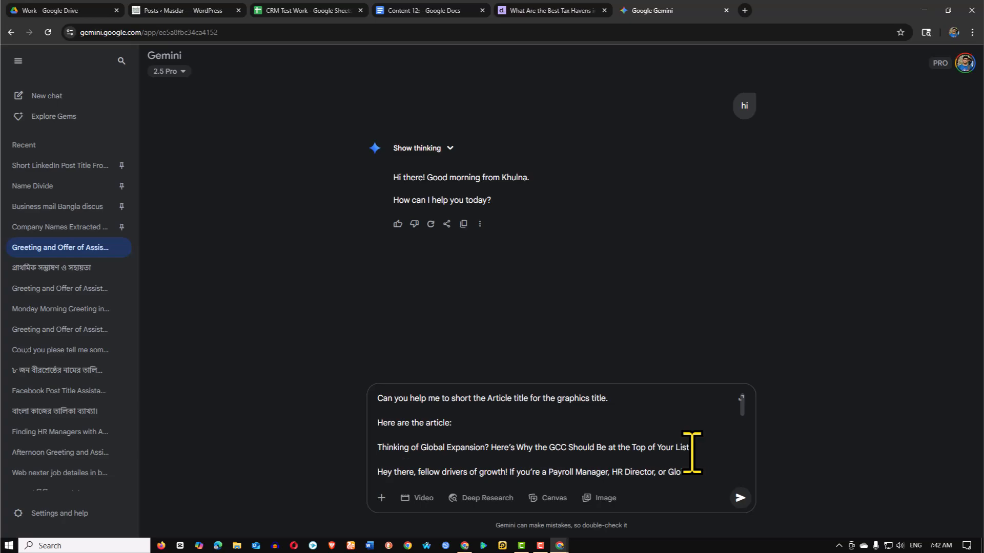
# Check the title in the Content 12 document and put the label "Title:" before it in the Gemini prompt
pyautogui.click(414, 13)
pyautogui.scroll(20, 504, 277)
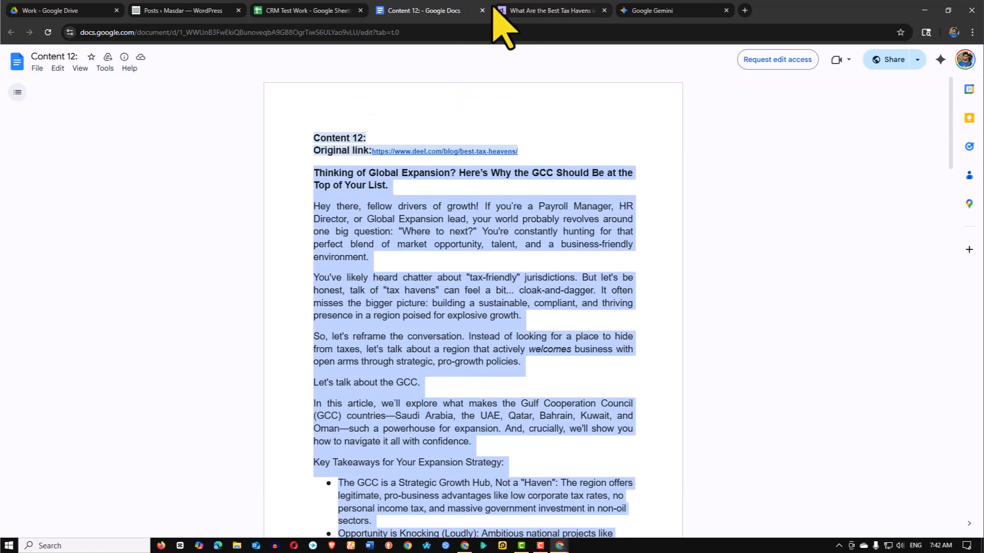
pyautogui.click(663, 11)
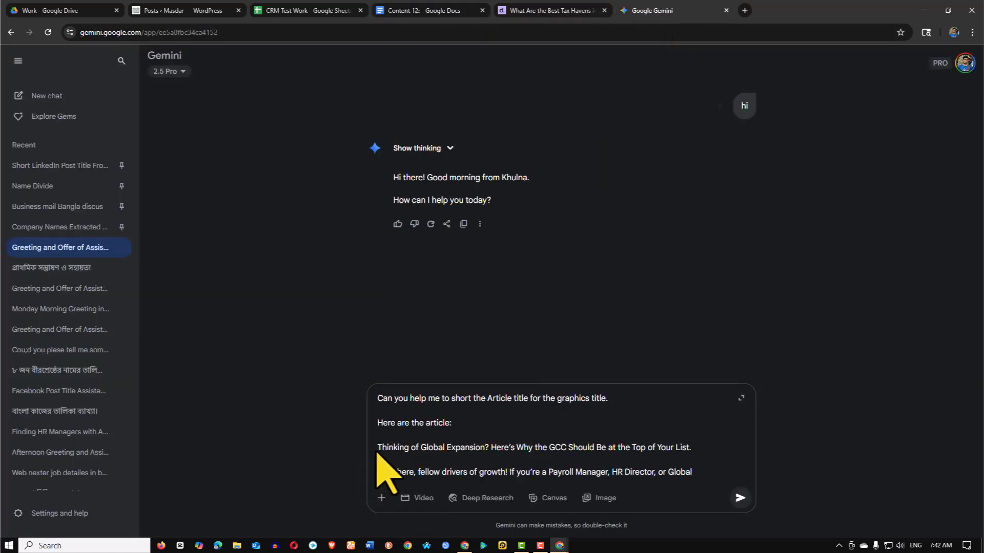
pyautogui.write('Title')
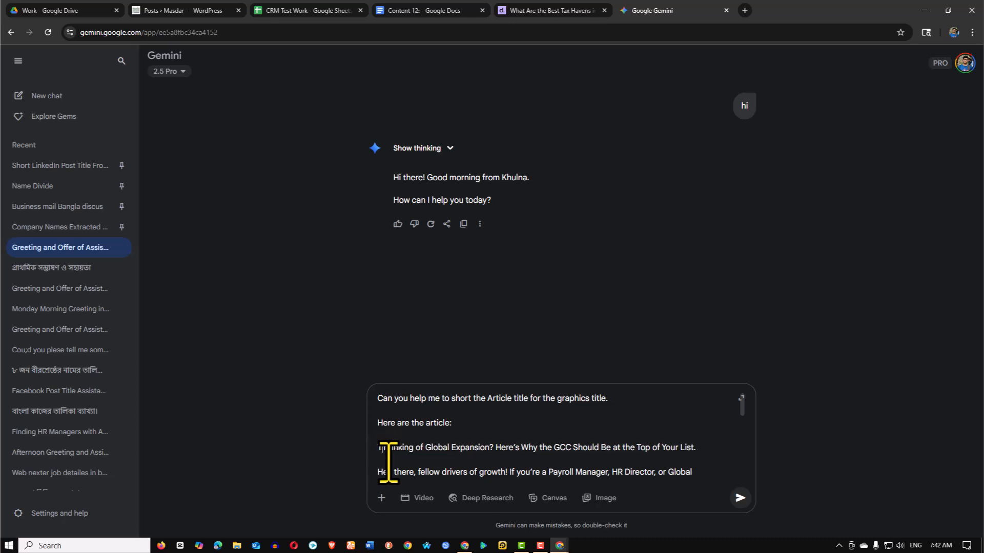
pyautogui.write(':')
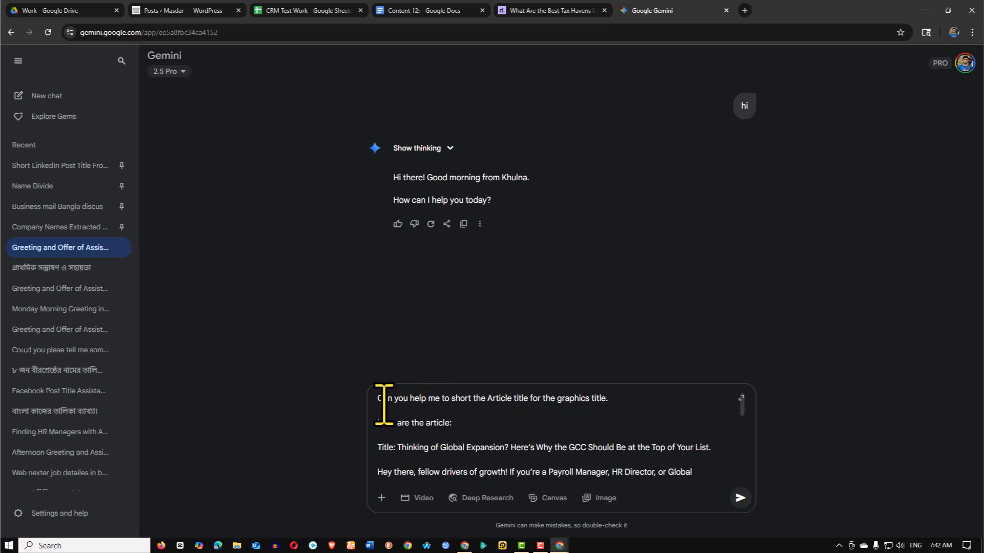
# Reword the prompt's opening request as "Give me the best short title for the graphics" and send the prompt with the article
pyautogui.moveTo(378, 399); pyautogui.dragTo(484, 404)
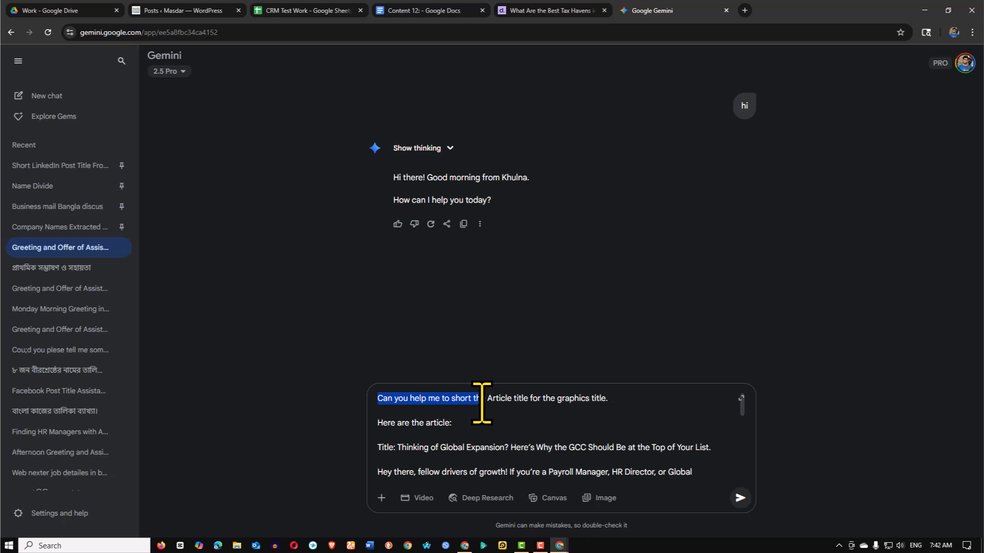
pyautogui.press('BackSpace')
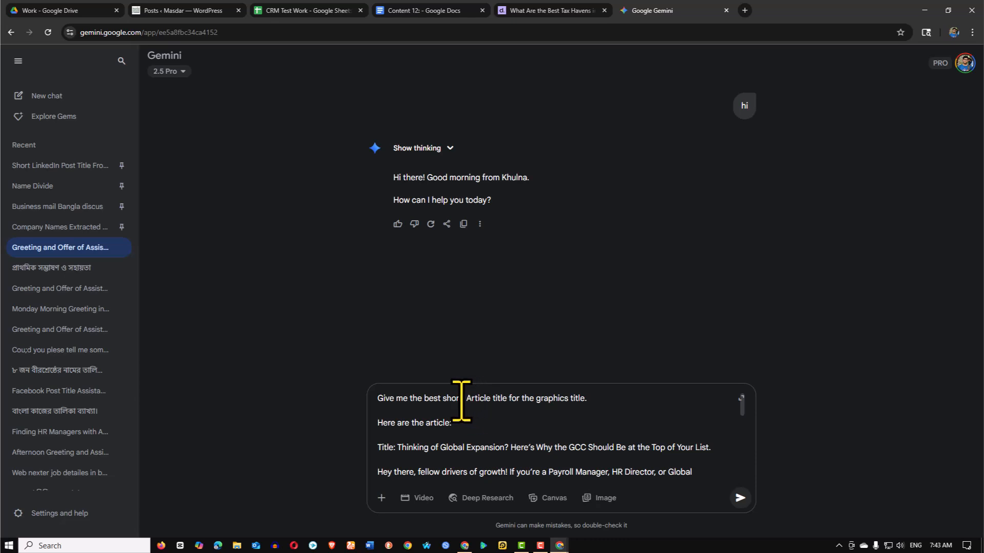
pyautogui.moveTo(465, 399); pyautogui.dragTo(489, 404)
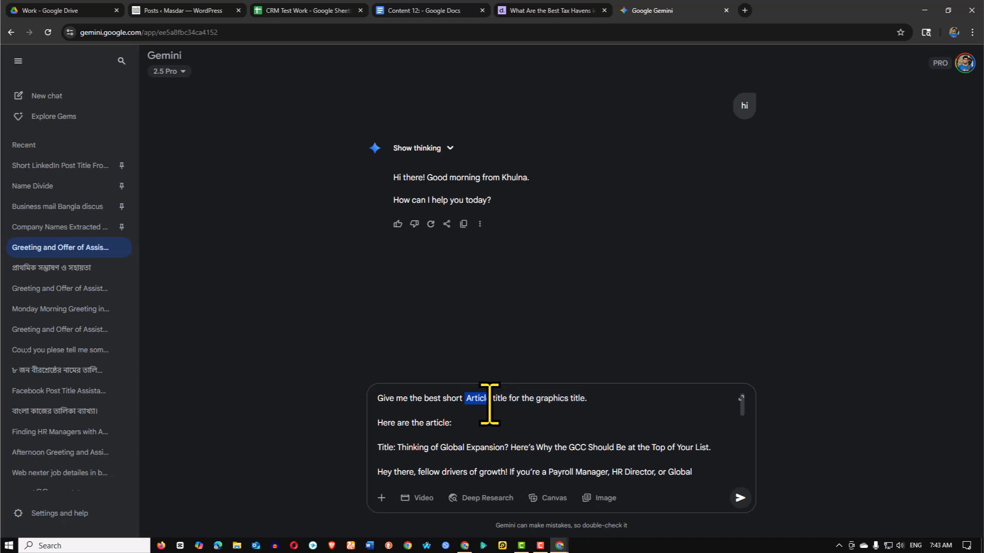
pyautogui.press('BackSpace')
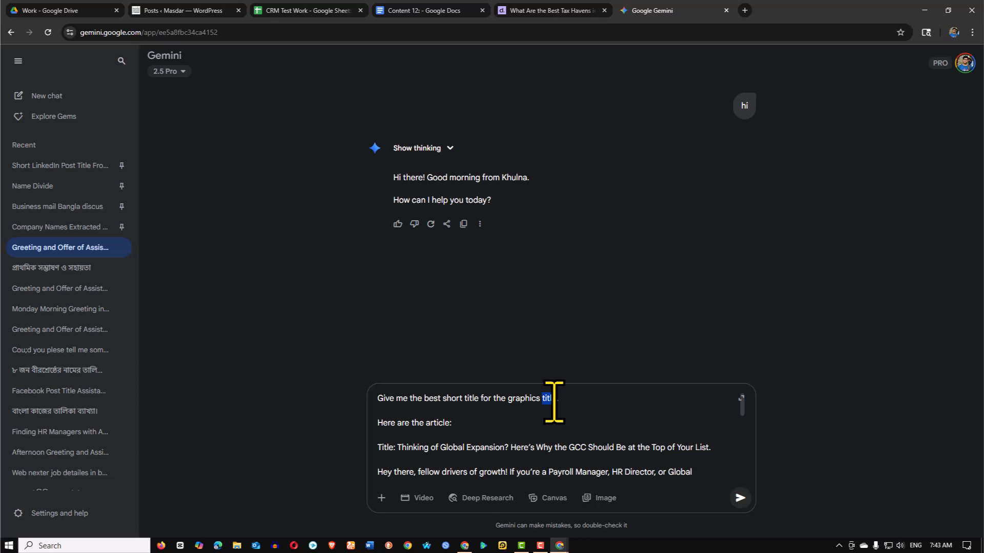
pyautogui.click(554, 402)
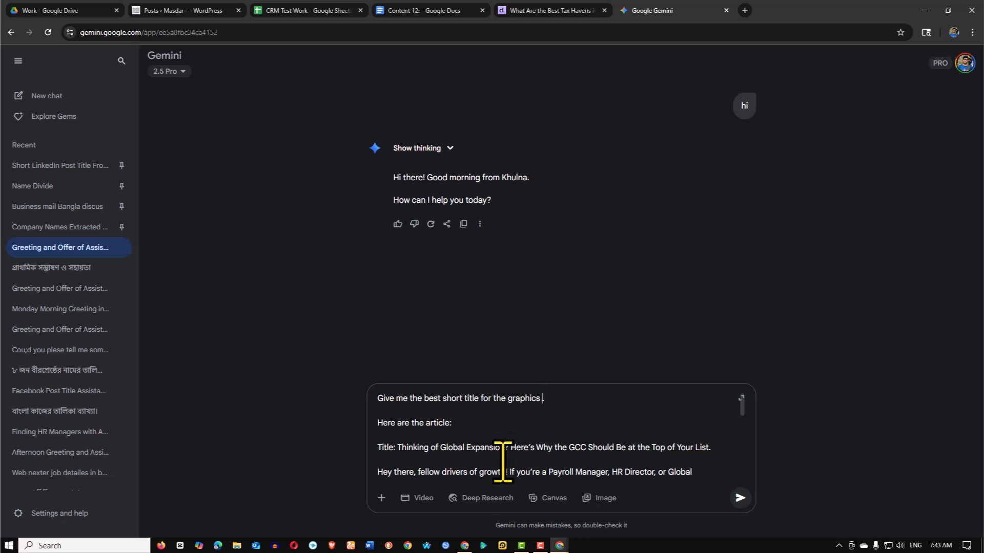
pyautogui.click(487, 425)
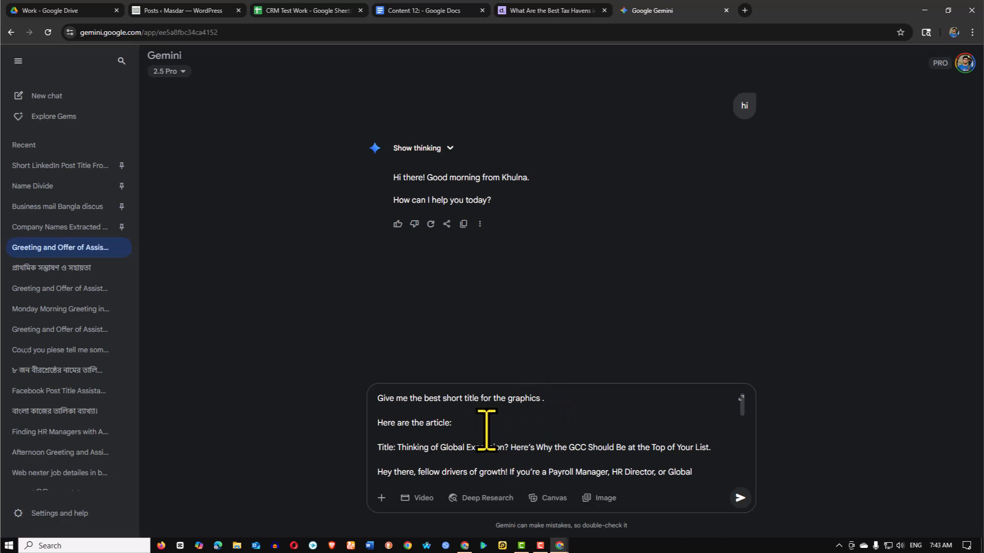
pyautogui.scroll(-15, 637, 413)
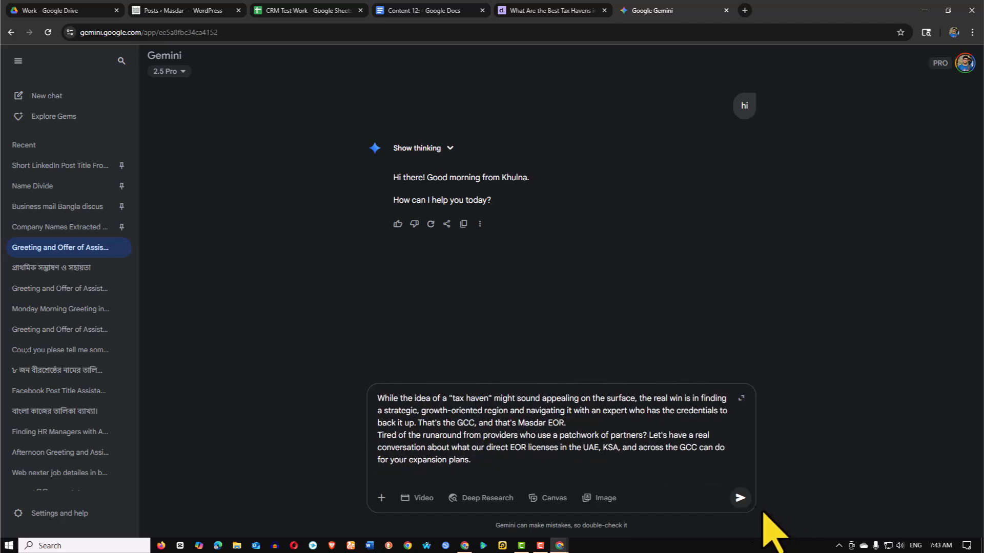
pyautogui.click(739, 498)
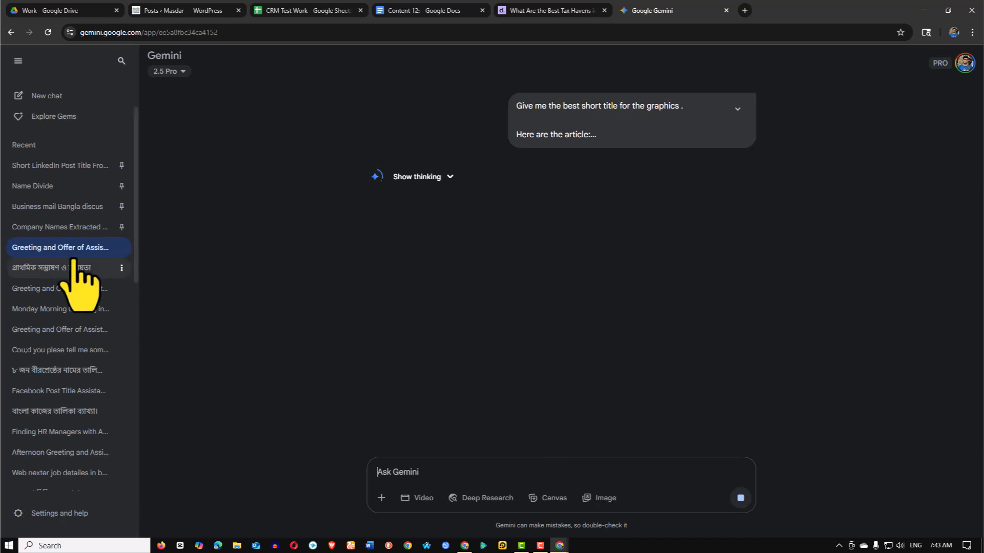
pyautogui.click(47, 293)
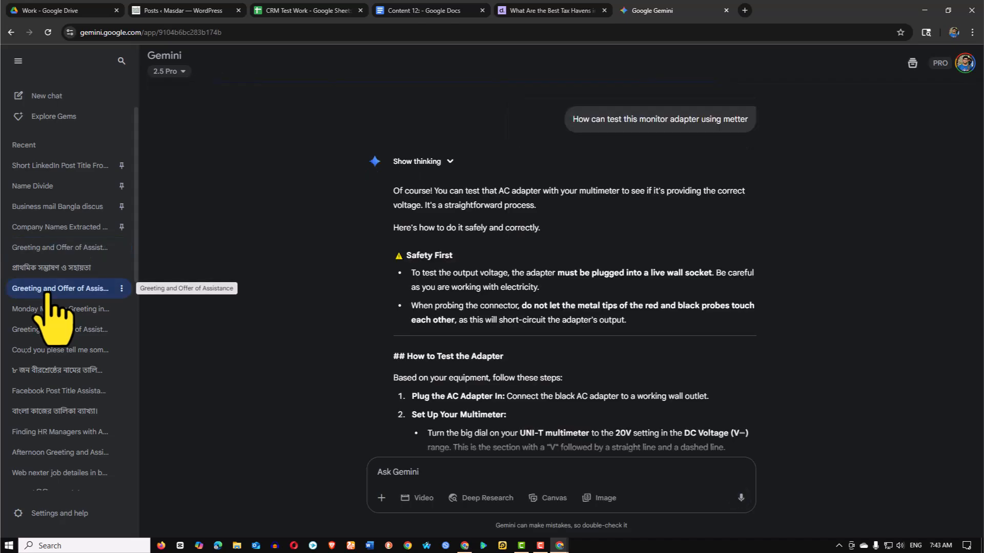
pyautogui.scroll(-11, 615, 292)
pyautogui.scroll(13, 579, 296)
pyautogui.click(46, 248)
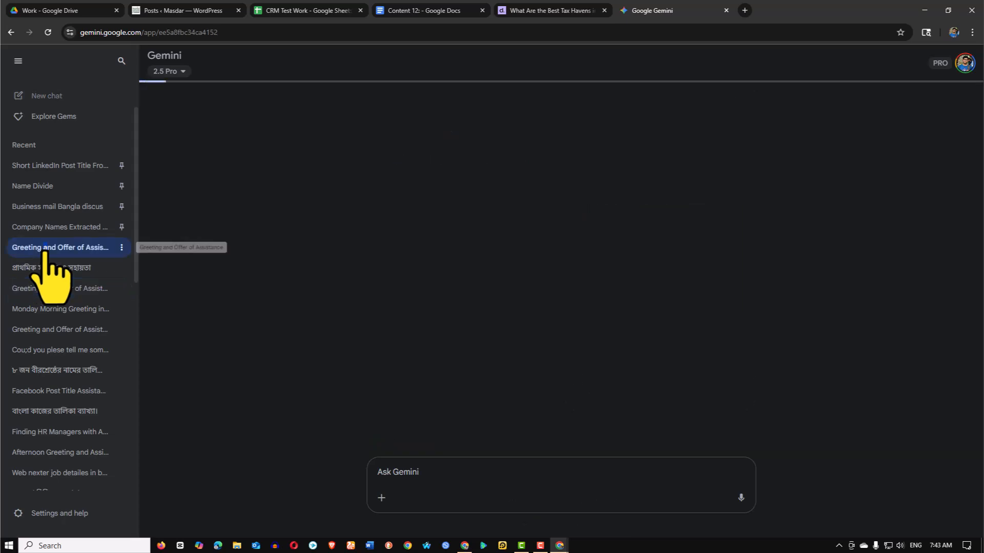
# Read through Gemini's suggested short titles for the graphic and compare them with the article title in the Content 12 document
pyautogui.scroll(3, 627, 382)
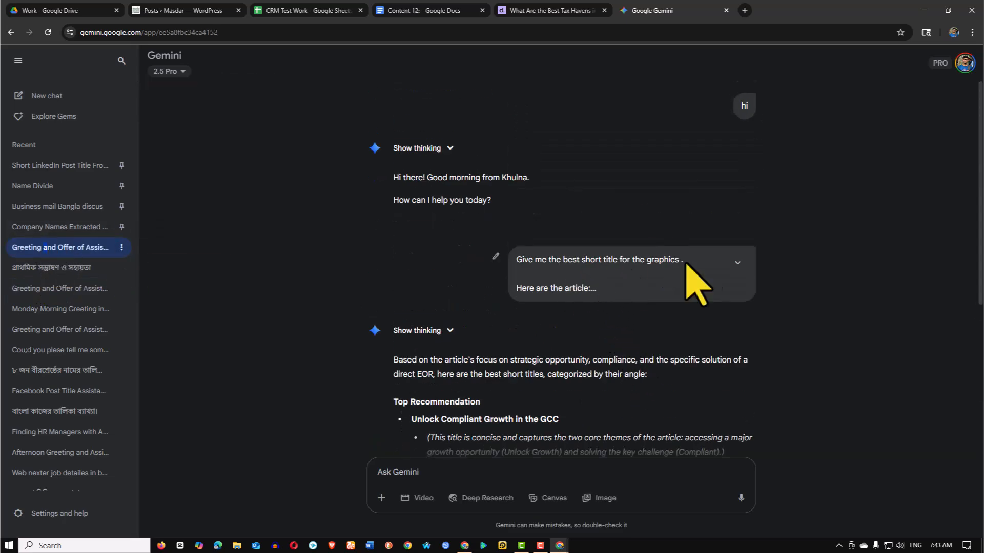
pyautogui.scroll(-3, 635, 300)
pyautogui.scroll(-2, 512, 287)
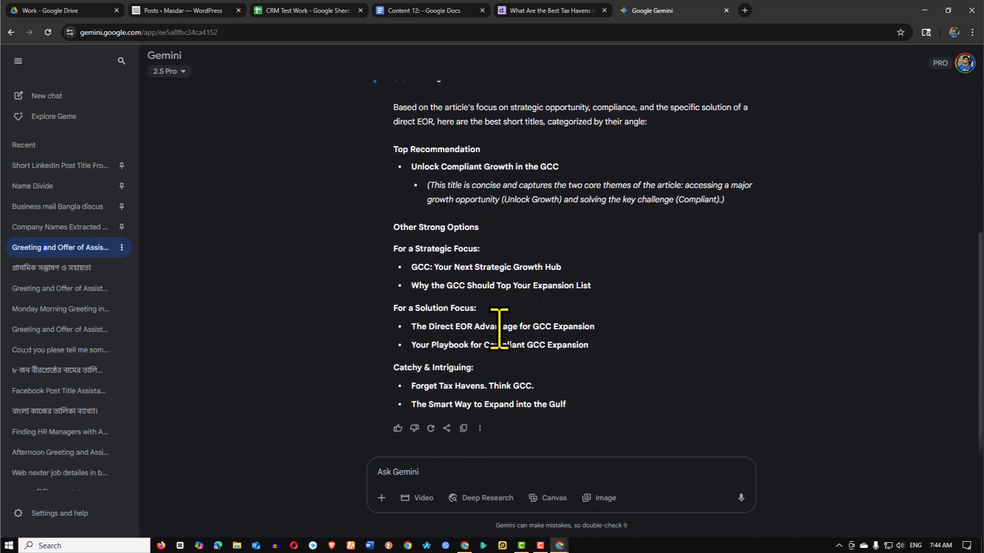
pyautogui.scroll(2, 507, 231)
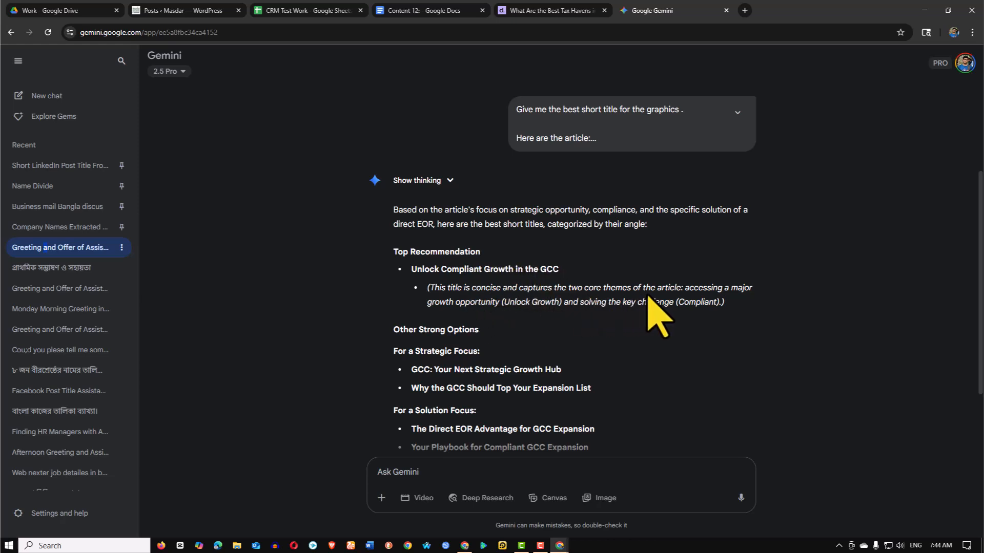
pyautogui.scroll(-2, 528, 297)
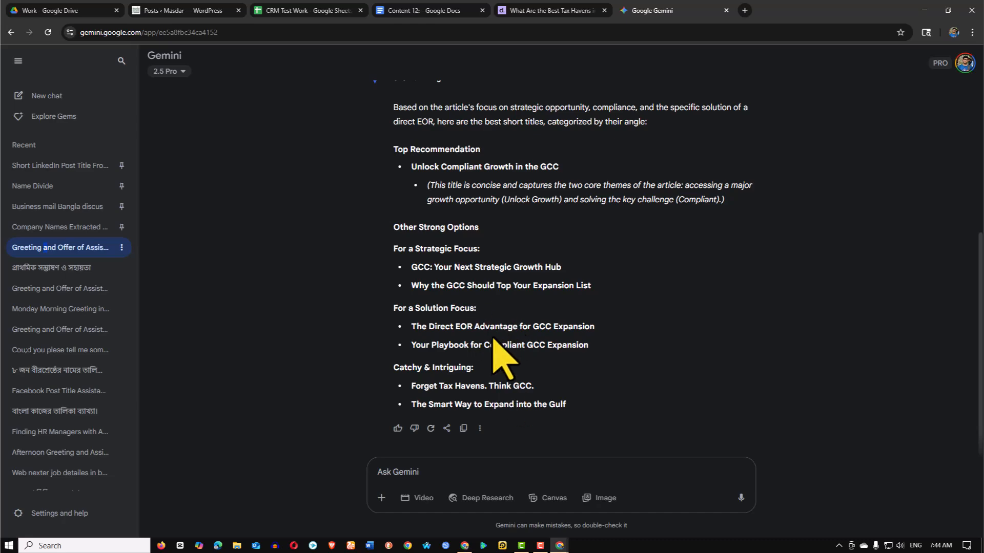
pyautogui.scroll(4, 428, 352)
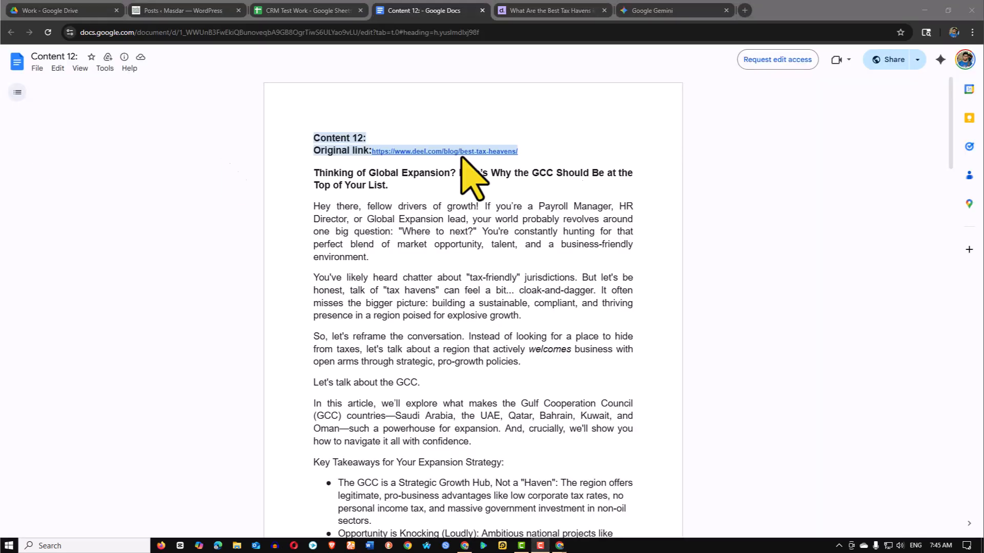
pyautogui.scroll(-5, 443, 308)
pyautogui.scroll(5, 444, 313)
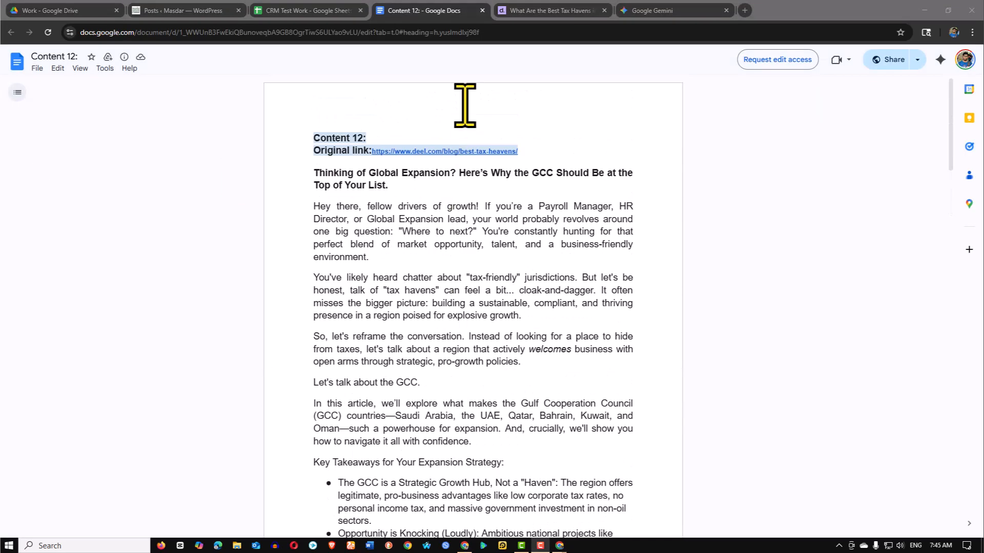
# Copy "Why the GCC Should Top Your Expansion List" from Gemini, switch to the Canva design and duplicate the "The Smart Path to GCC Talent" page
pyautogui.click(661, 11)
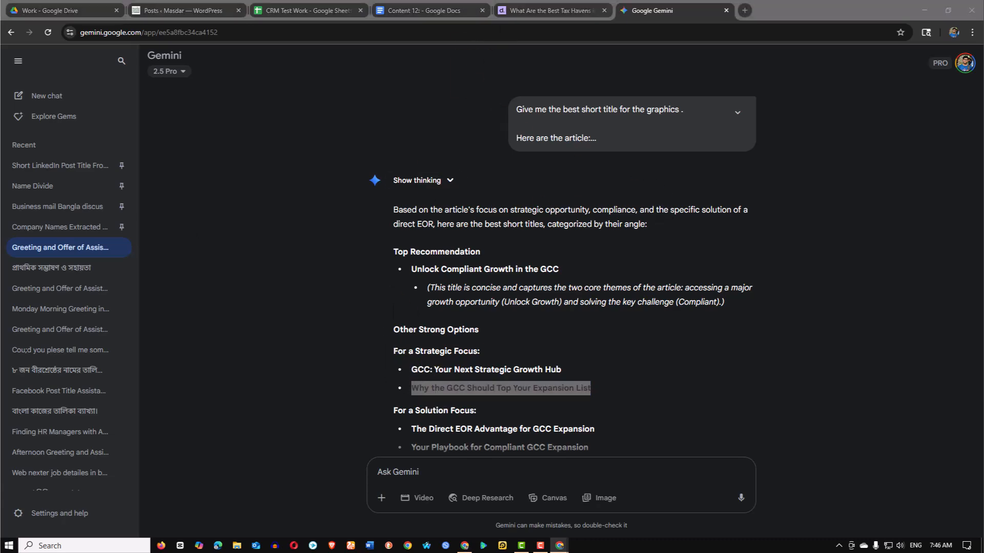
pyautogui.moveTo(718, 0); pyautogui.dragTo(685, 11)
pyautogui.scroll(-2, 483, 293)
pyautogui.scroll(-4, 483, 293)
pyautogui.scroll(5, 577, 292)
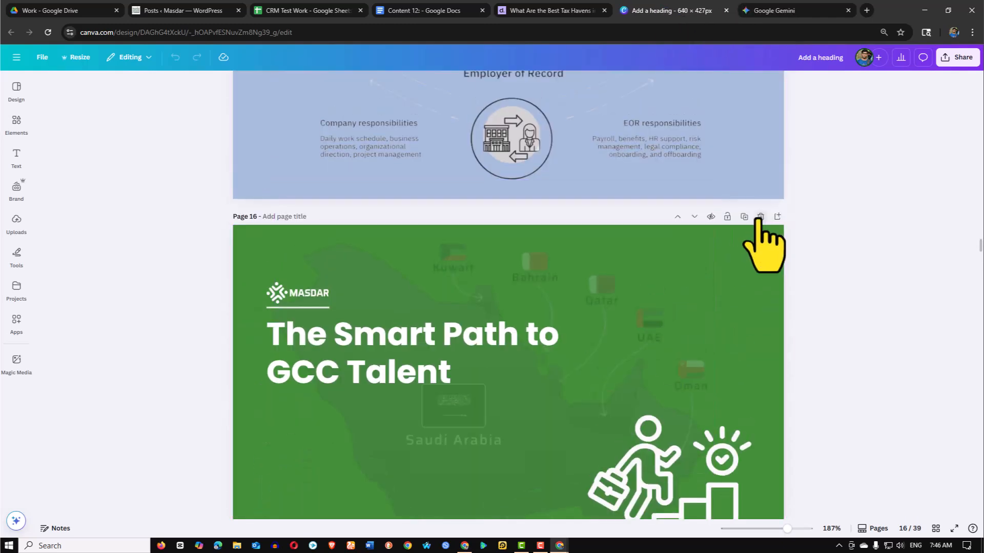
pyautogui.click(744, 217)
pyautogui.scroll(3, 395, 231)
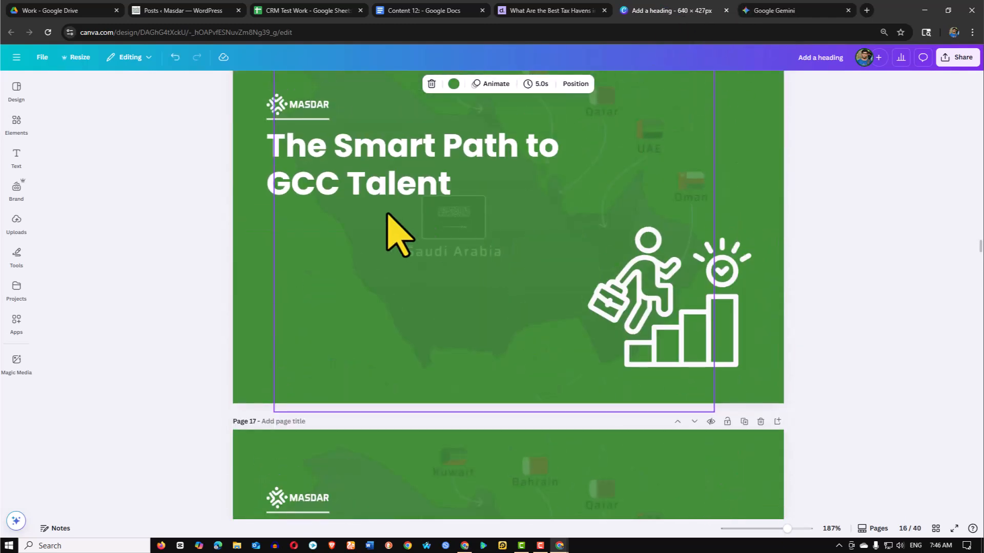
# Replace the page 16 headline with "Why the GCC Should Top Your Expansion List" and widen its text box to about 475 px
pyautogui.click(341, 176)
pyautogui.click(336, 159)
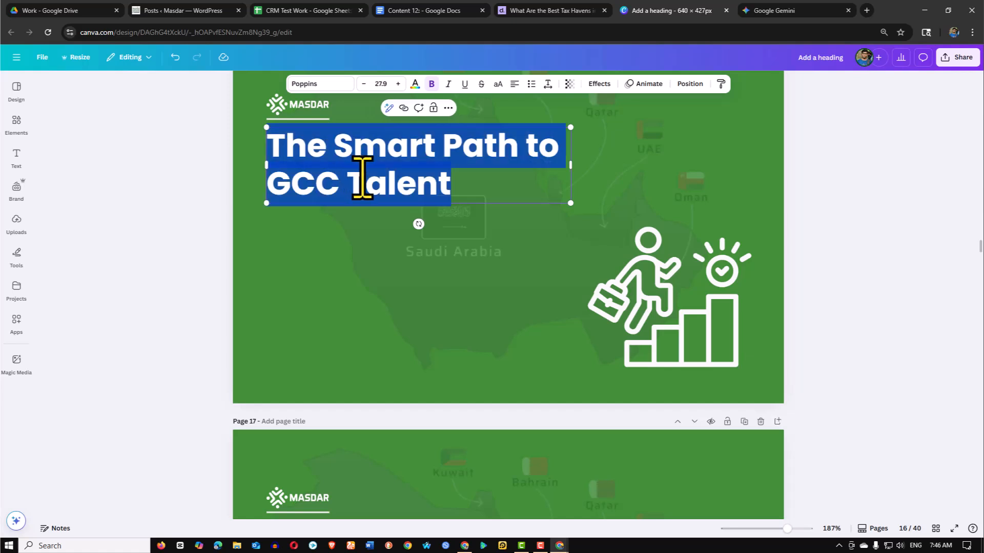
pyautogui.write('Why the GCC Should Top Your Expansion List')
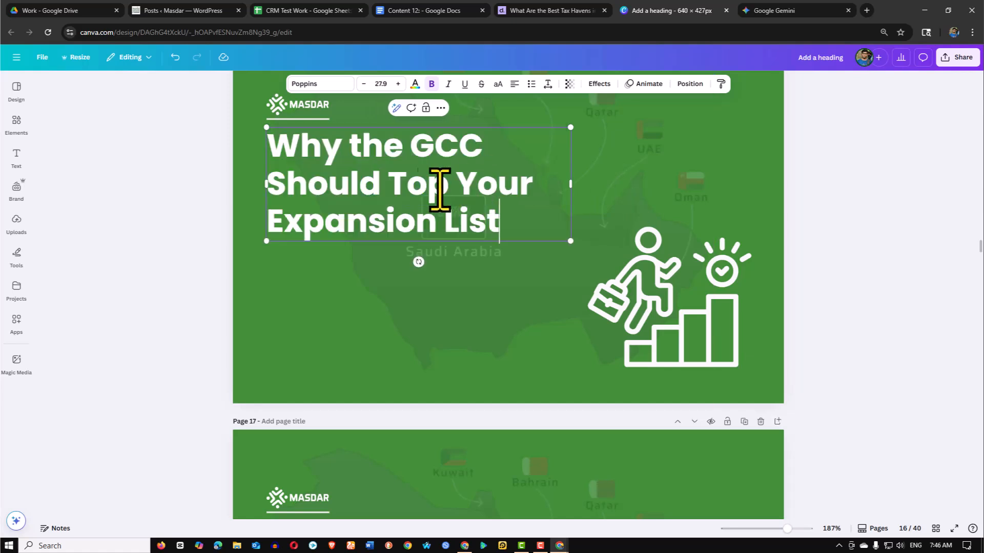
pyautogui.moveTo(570, 182); pyautogui.dragTo(675, 184)
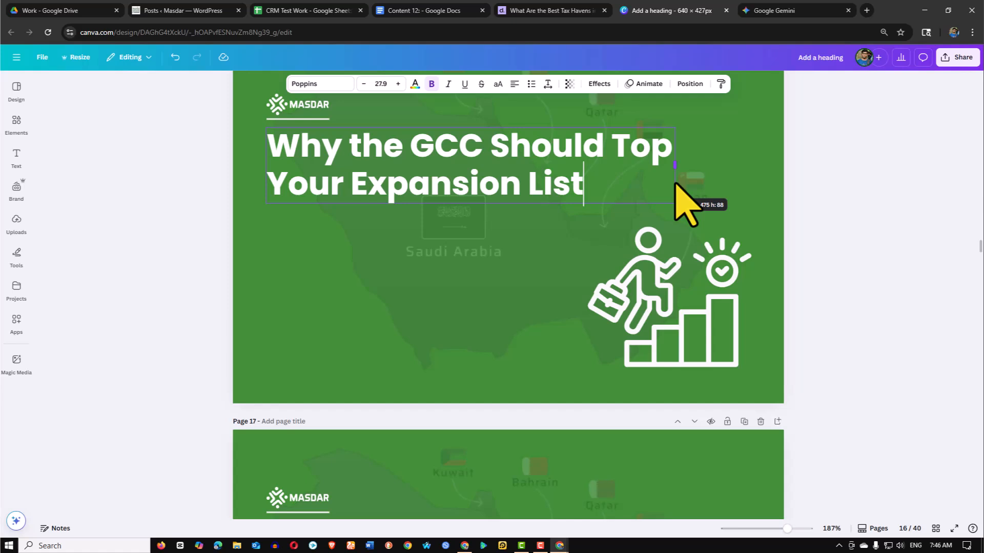
pyautogui.moveTo(676, 183); pyautogui.dragTo(676, 185)
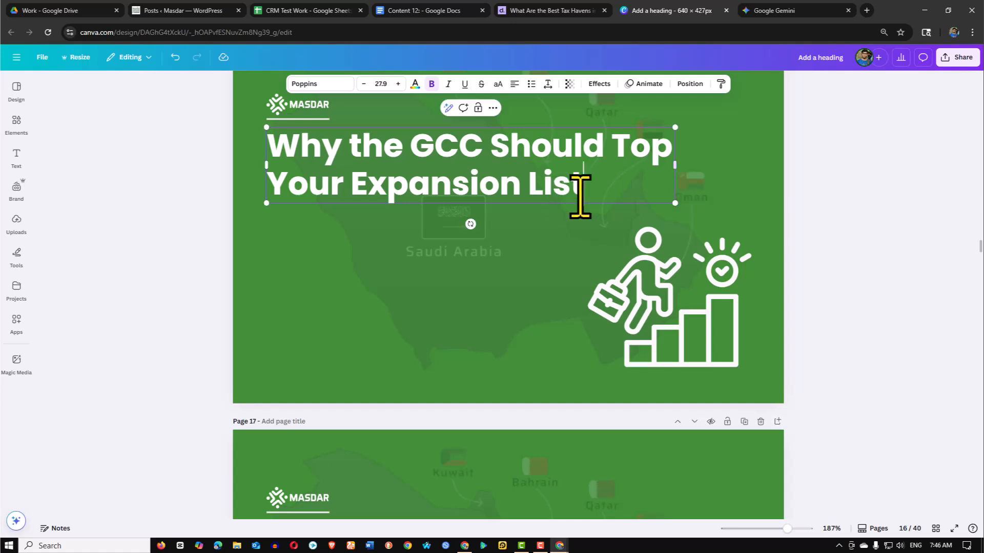
pyautogui.scroll(1, 472, 292)
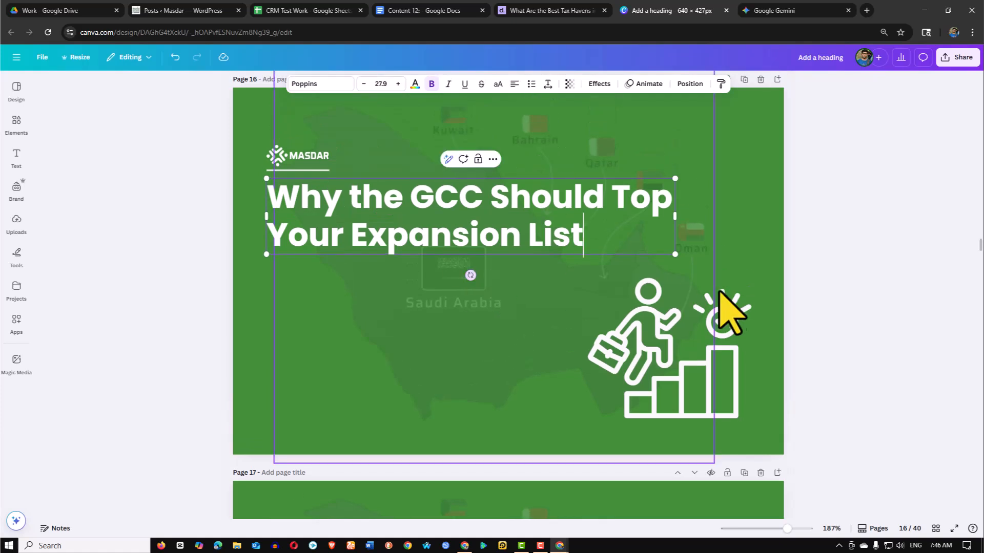
# Copy the word "Expansion" from the headline, search the design elements for it and show all matching graphics
pyautogui.click(698, 369)
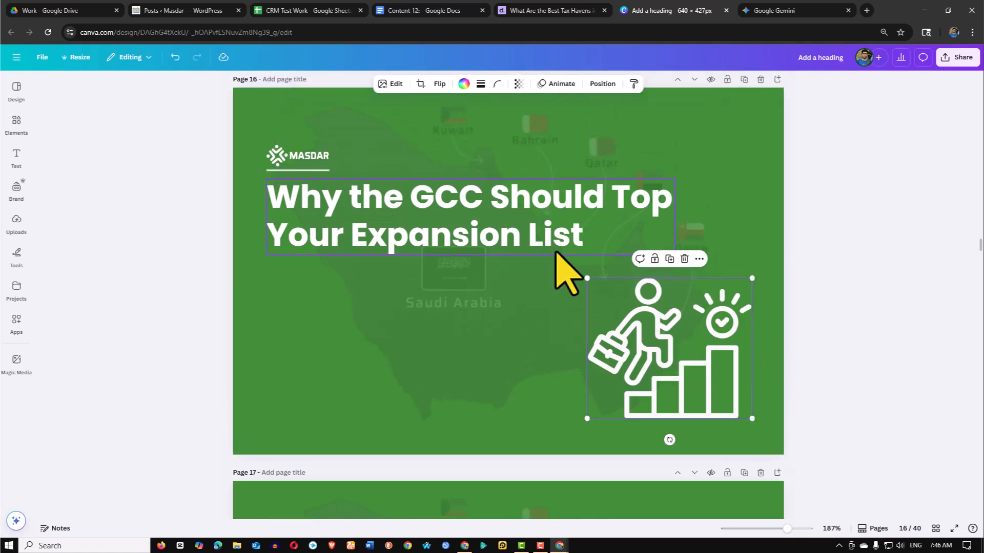
pyautogui.click(404, 197)
pyautogui.click(629, 196)
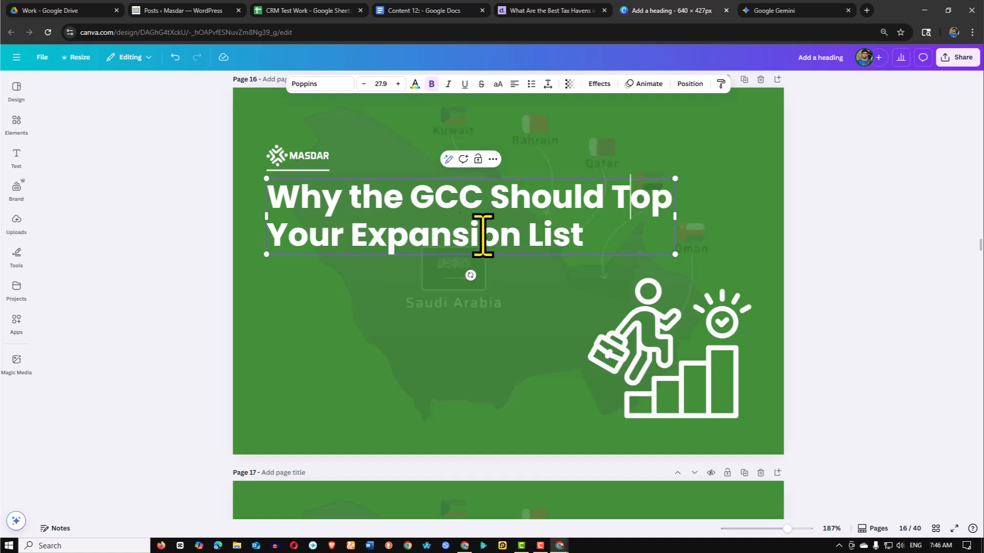
pyautogui.moveTo(353, 241); pyautogui.dragTo(511, 239)
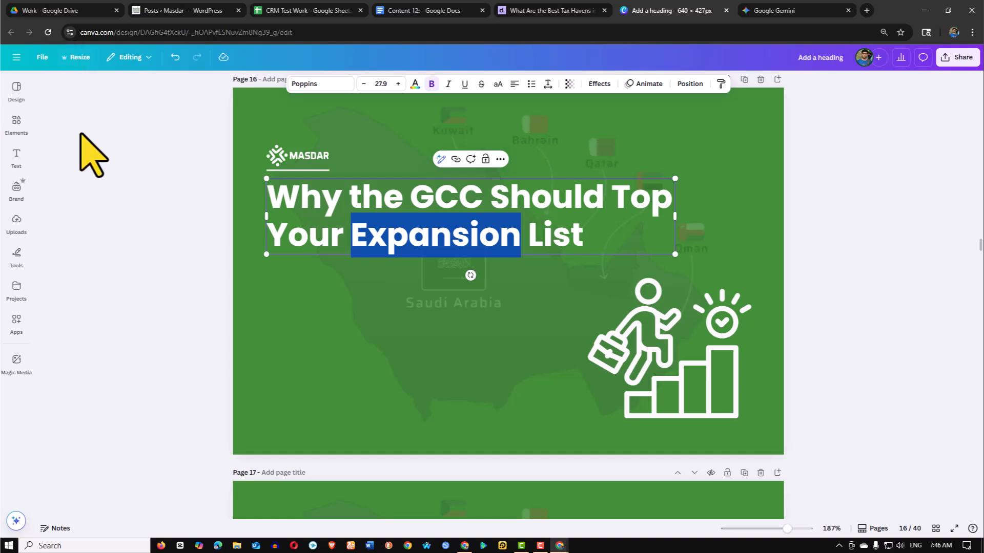
pyautogui.click(17, 123)
pyautogui.click(95, 87)
pyautogui.write('Expansion')
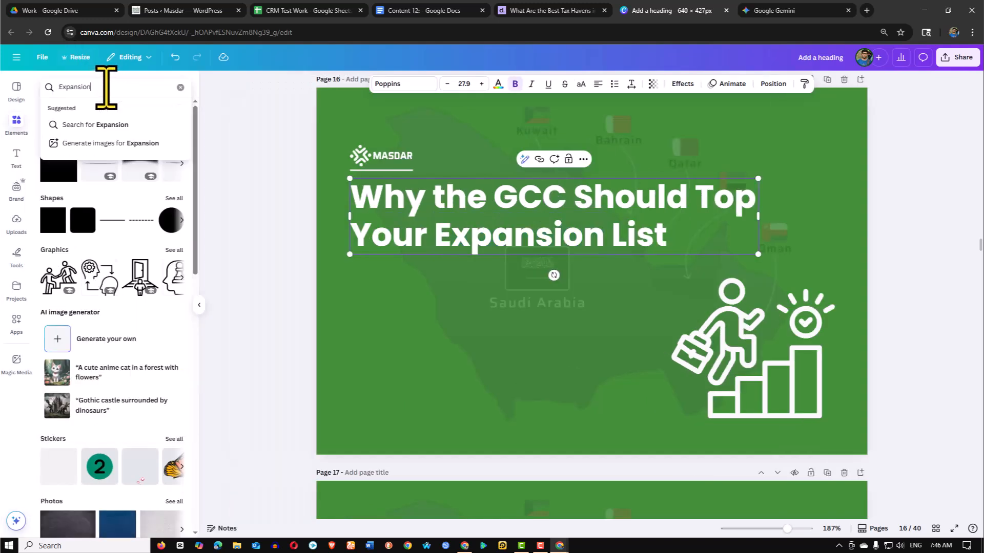
pyautogui.press('Return')
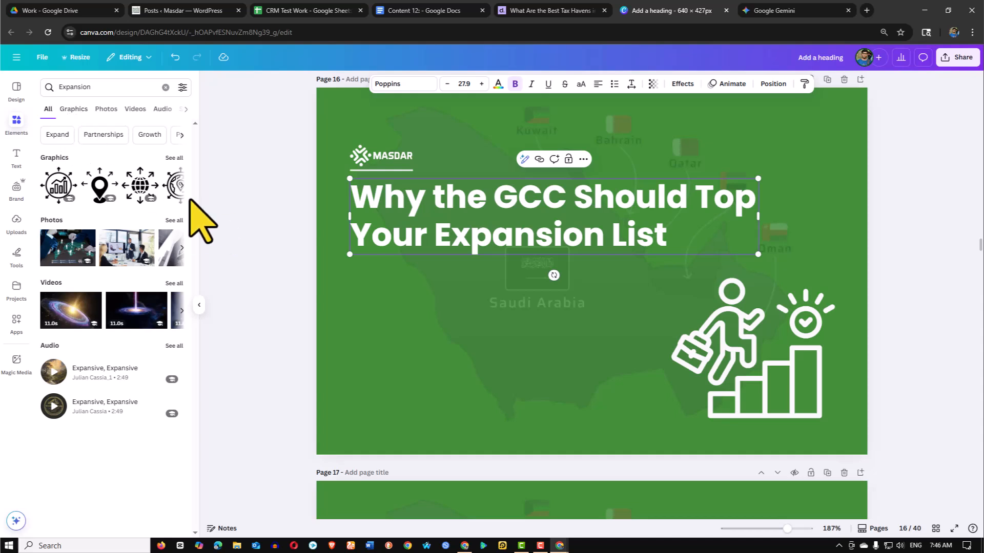
pyautogui.click(175, 157)
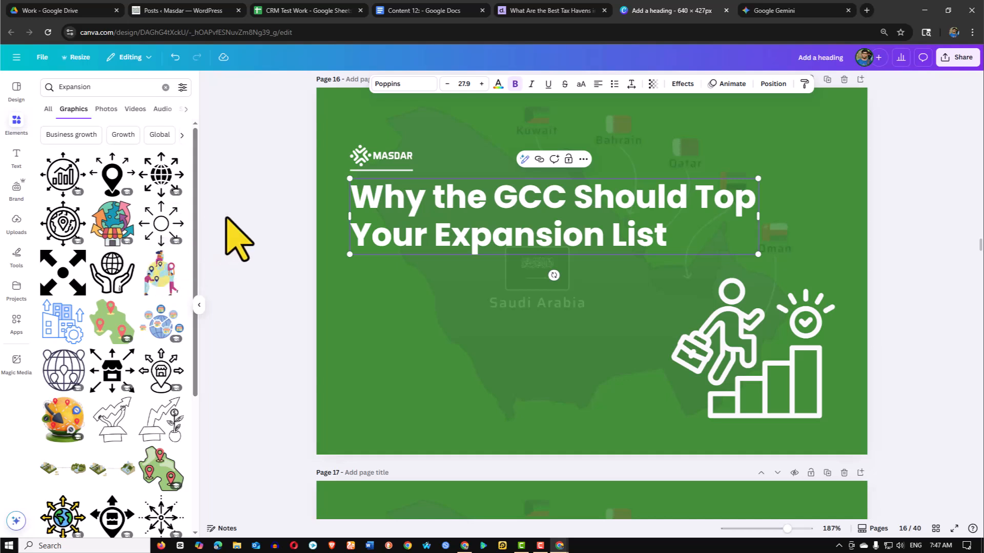
# Add the globe with outward arrows and the circled location-pin globe below the page 16 headline, plus a second copy of the arrow globe
pyautogui.moveTo(160, 197); pyautogui.dragTo(453, 337)
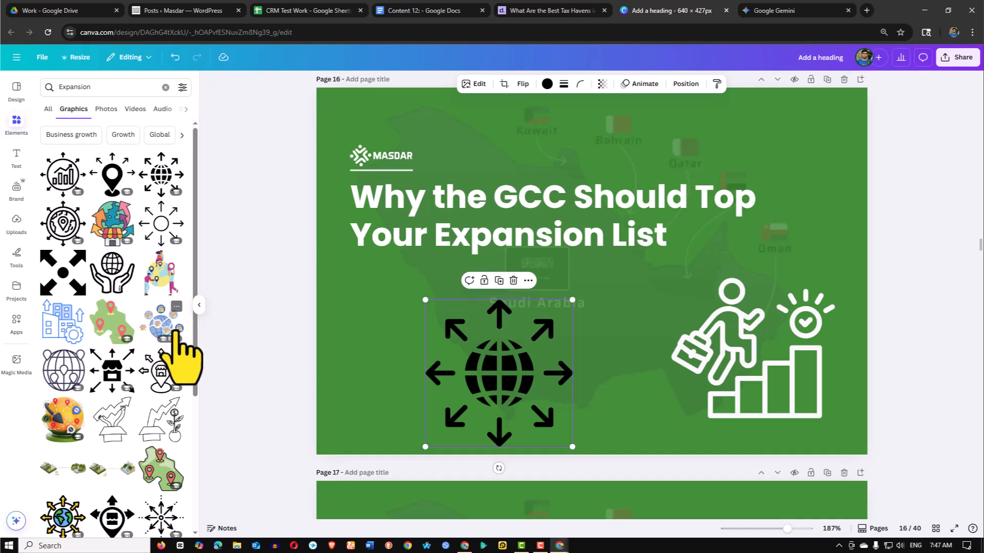
pyautogui.moveTo(59, 228); pyautogui.dragTo(573, 279)
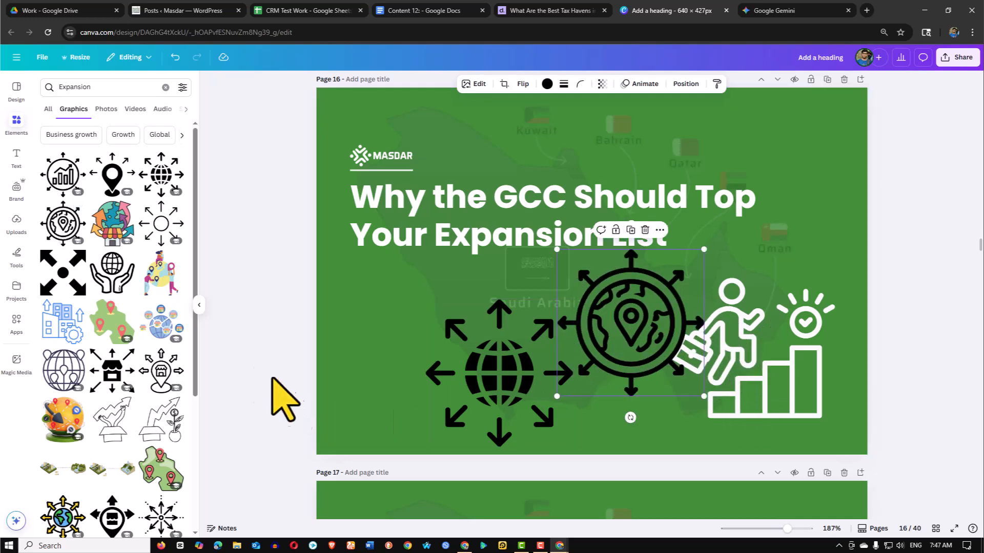
pyautogui.scroll(-3, 125, 413)
pyautogui.scroll(-2, 166, 379)
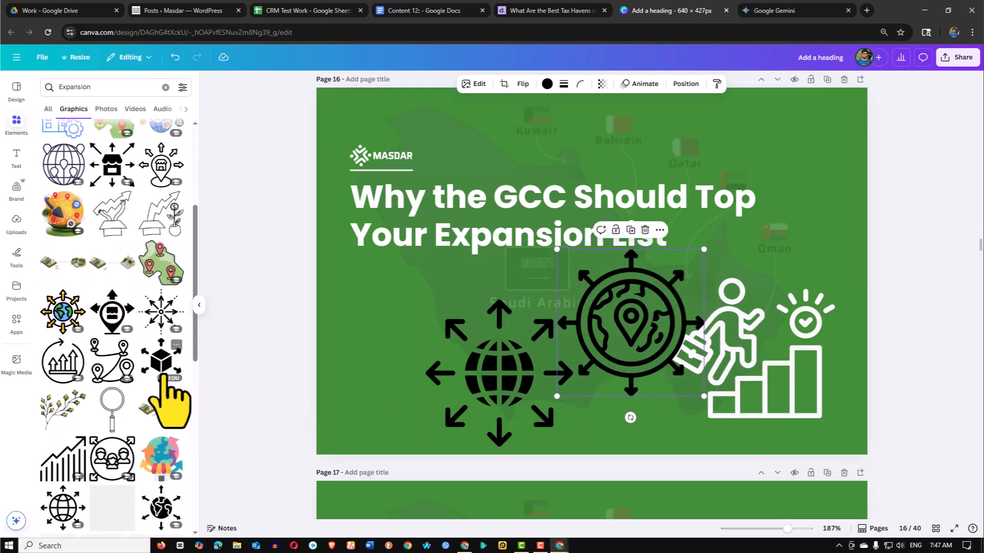
pyautogui.scroll(-4, 153, 379)
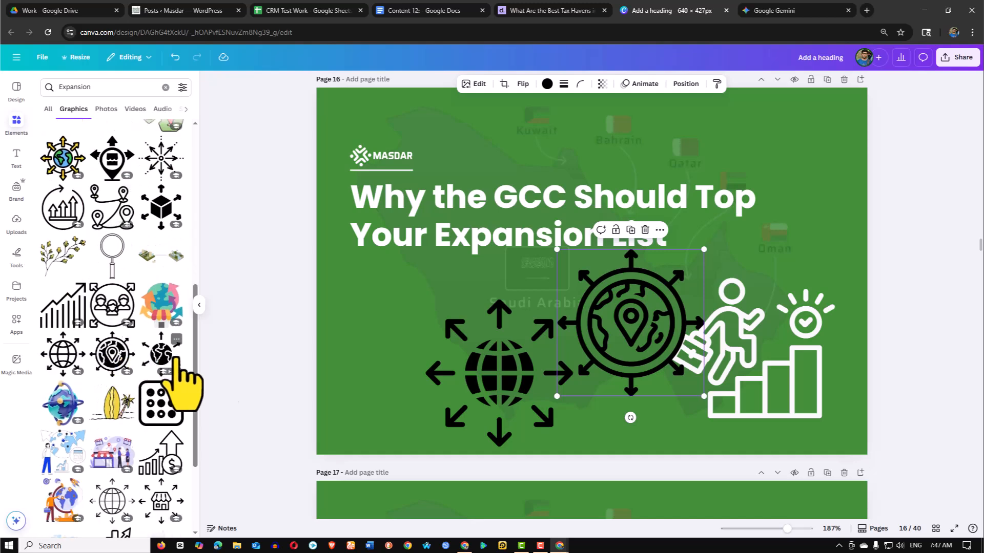
pyautogui.scroll(10, 164, 261)
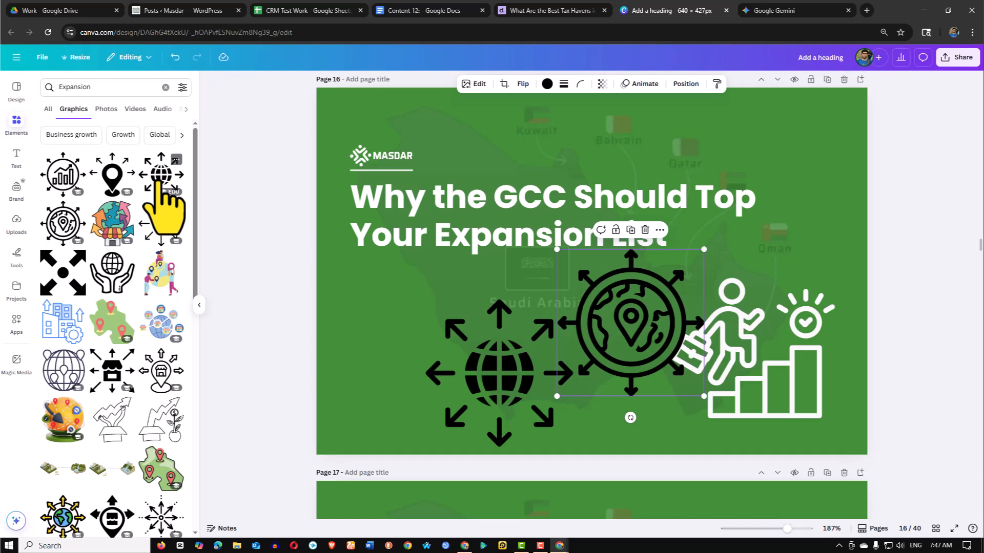
pyautogui.click(163, 185)
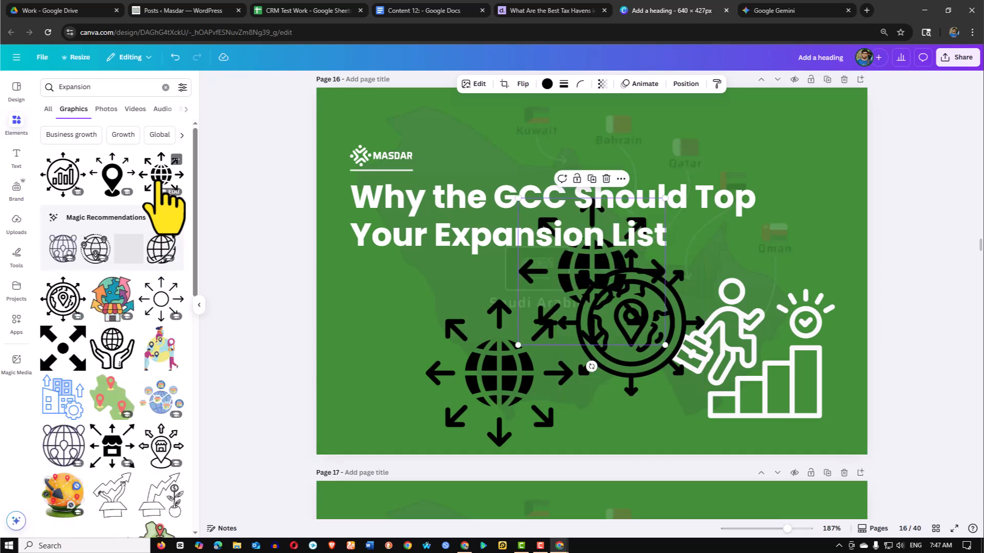
# Open all recommended graphics for the arrow globe and look through them for an icon suited to expansion
pyautogui.click(167, 219)
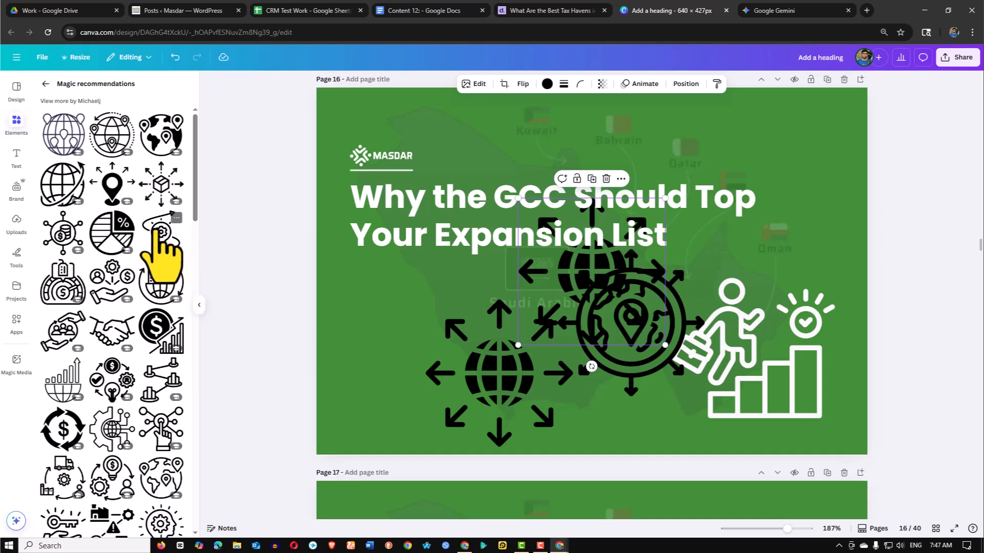
pyautogui.scroll(-4, 136, 292)
pyautogui.scroll(-1, 143, 307)
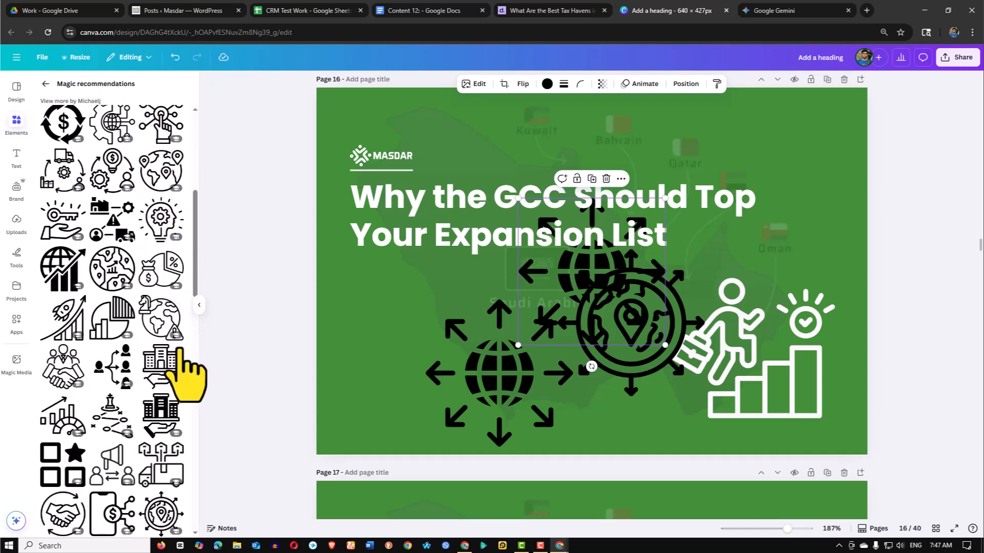
pyautogui.scroll(-4, 193, 369)
pyautogui.scroll(-2, 133, 358)
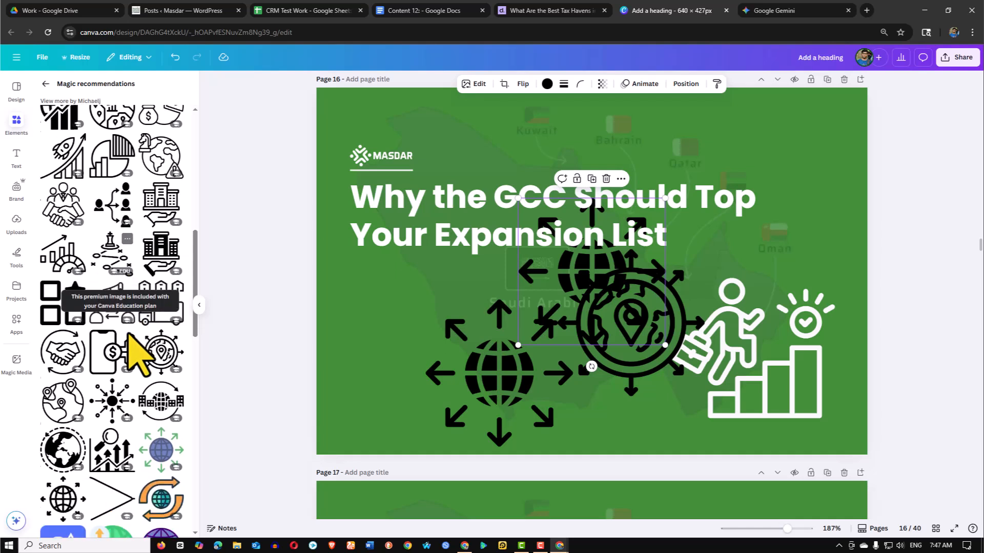
pyautogui.scroll(-2, 158, 331)
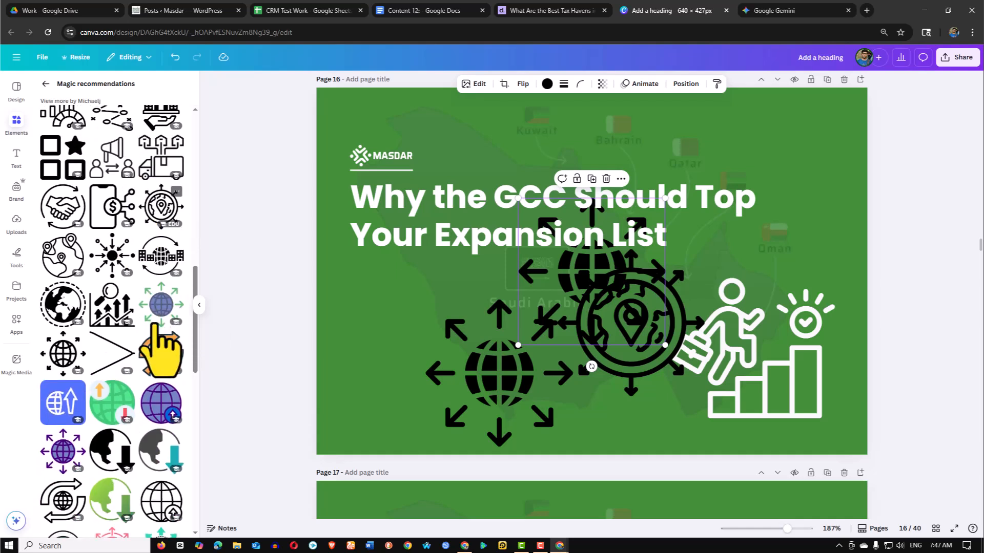
pyautogui.scroll(-2, 158, 331)
pyautogui.scroll(-3, 159, 328)
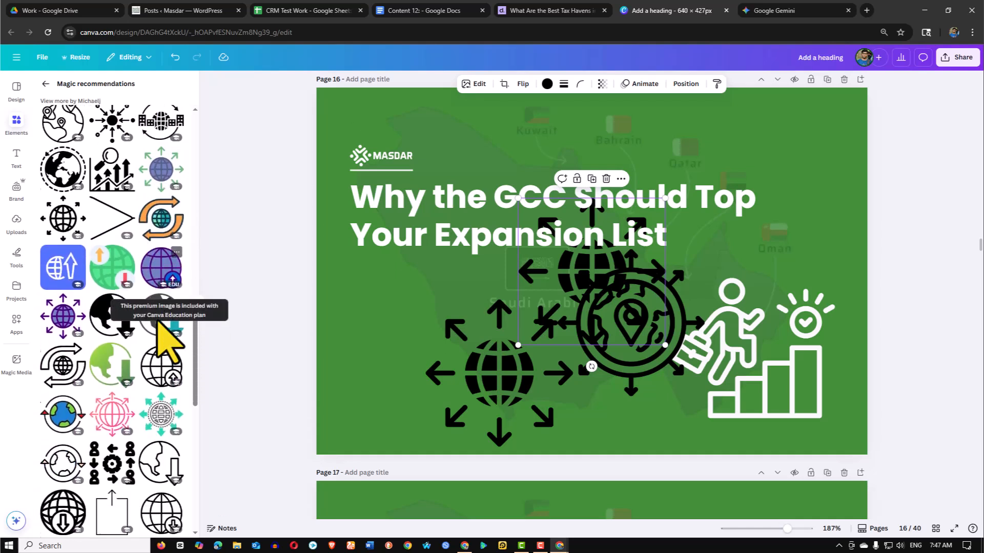
pyautogui.scroll(-2, 162, 341)
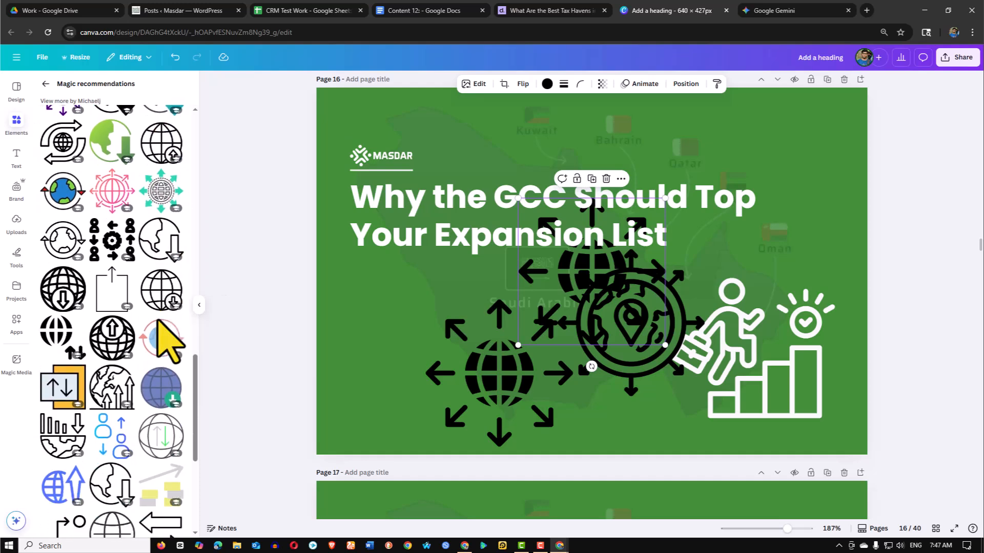
pyautogui.scroll(-3, 158, 322)
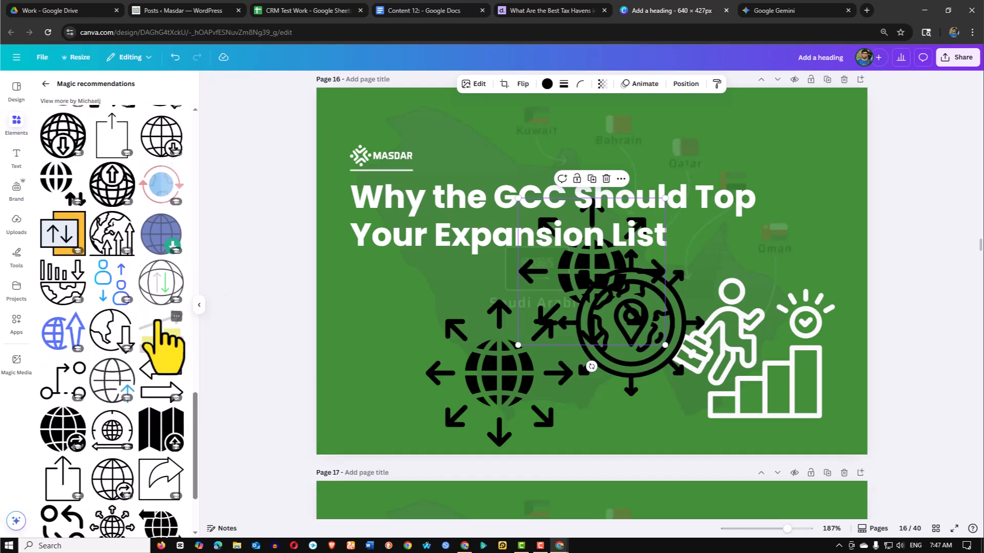
pyautogui.scroll(-2, 157, 323)
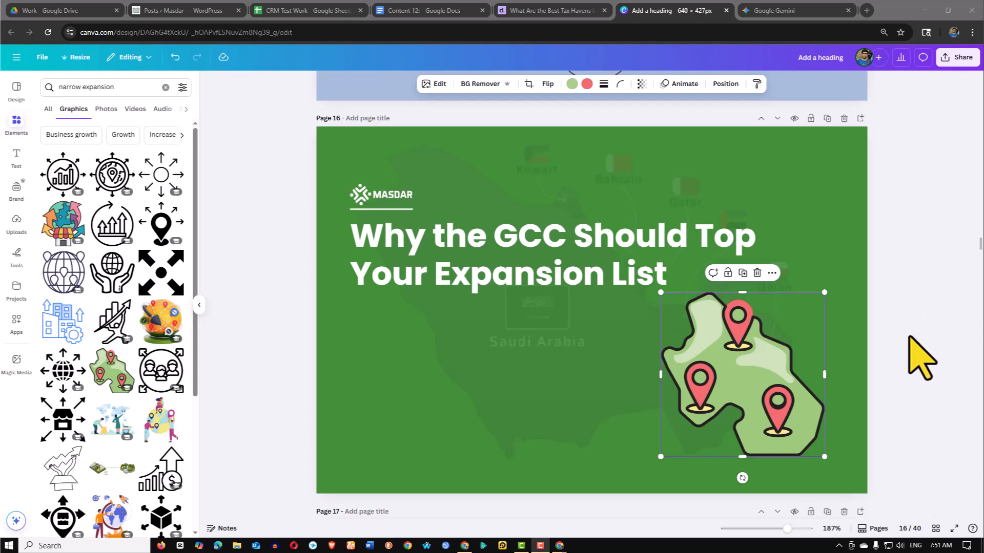
# Deselect the map graphic and search the design graphics for "narrow" instead of "narrow expansion"
pyautogui.click(958, 308)
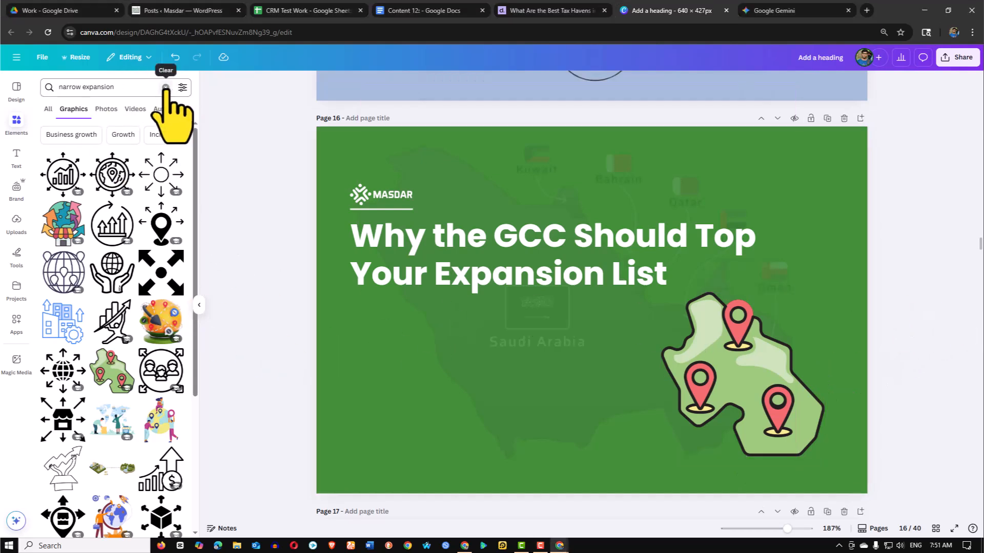
pyautogui.moveTo(83, 88); pyautogui.dragTo(129, 88)
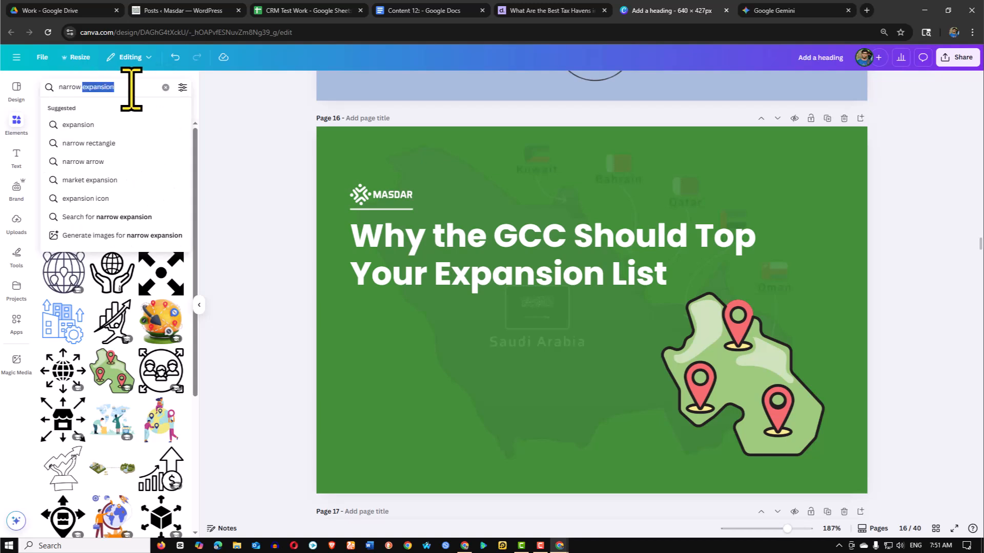
pyautogui.press('BackSpace')
pyautogui.write('=')
pyautogui.press('BackSpace')
pyautogui.press('Return')
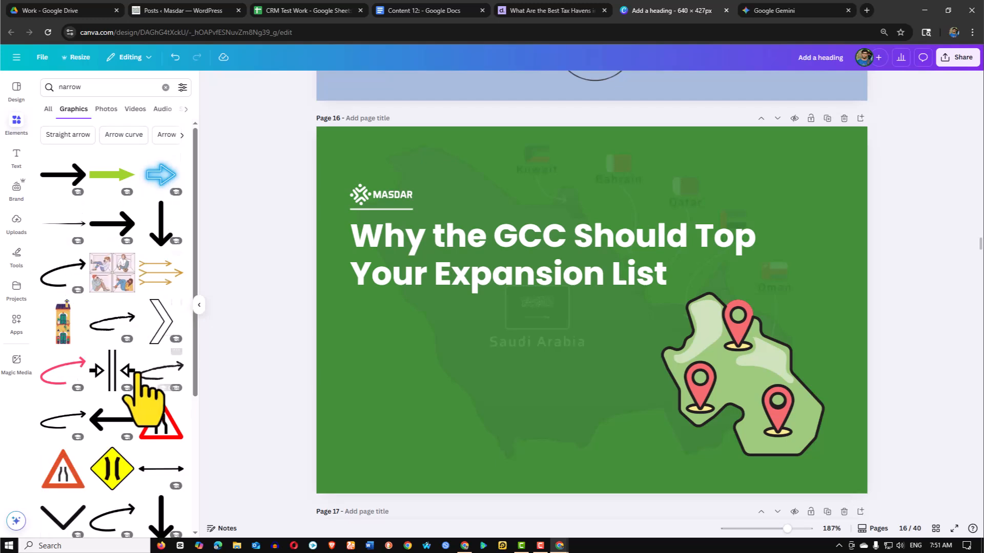
# Add the thin tapered straight arrow from the results to page 16 and show all of its recommended graphics
pyautogui.scroll(-2, 131, 324)
pyautogui.scroll(-5, 131, 324)
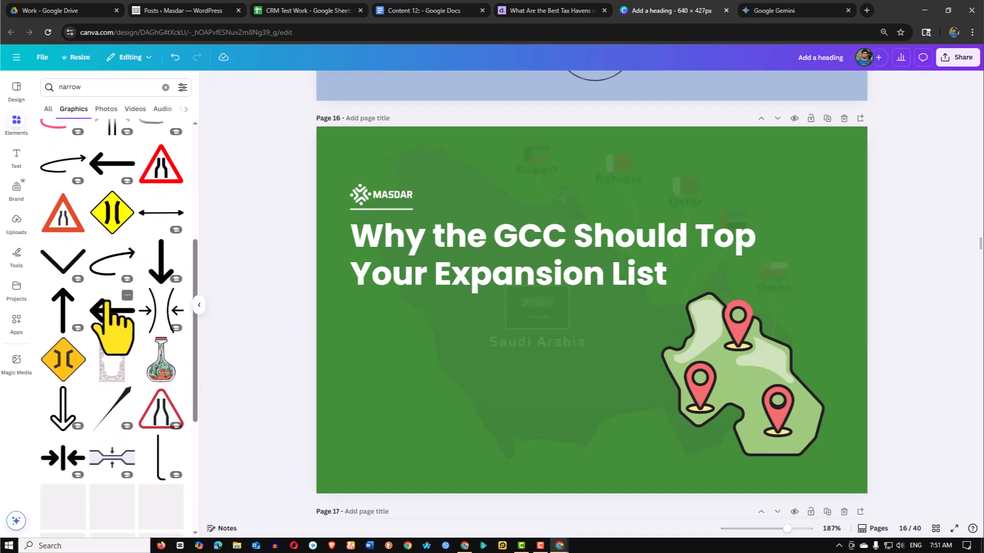
pyautogui.scroll(3, 108, 318)
pyautogui.scroll(2, 77, 301)
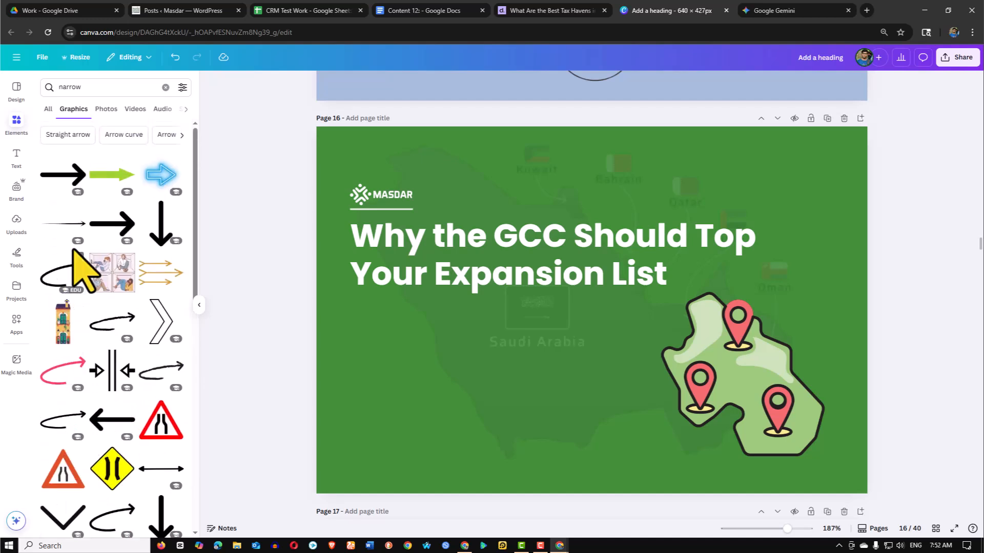
pyautogui.click(71, 223)
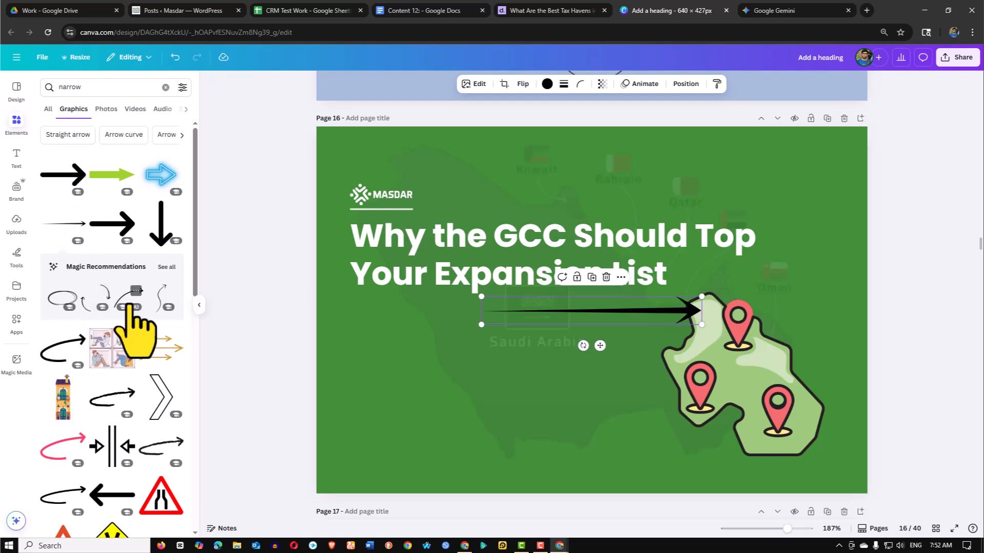
pyautogui.click(166, 267)
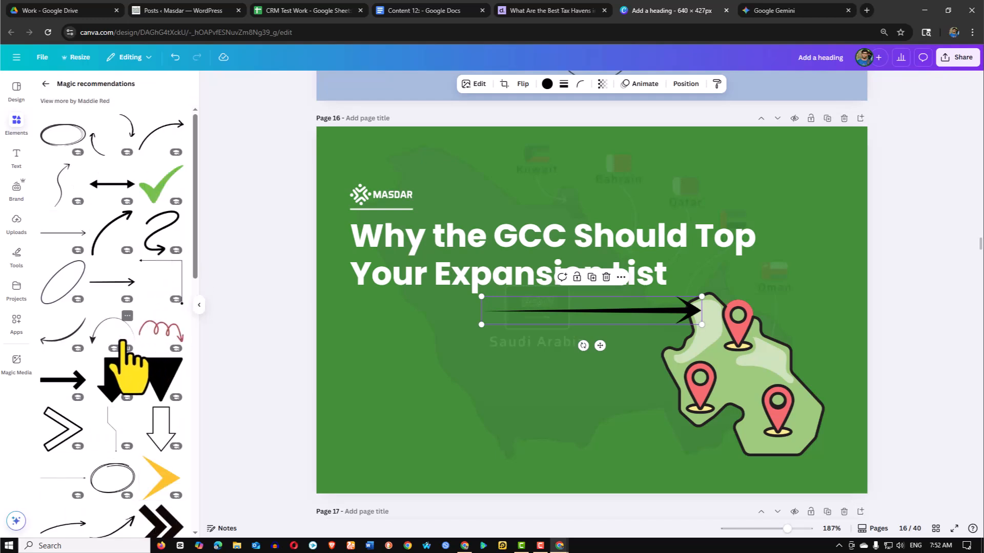
# Place the bold curved arrow from the recommendations beside the map and delete the tapered straight arrow
pyautogui.moveTo(154, 132); pyautogui.dragTo(500, 353)
pyautogui.click(683, 323)
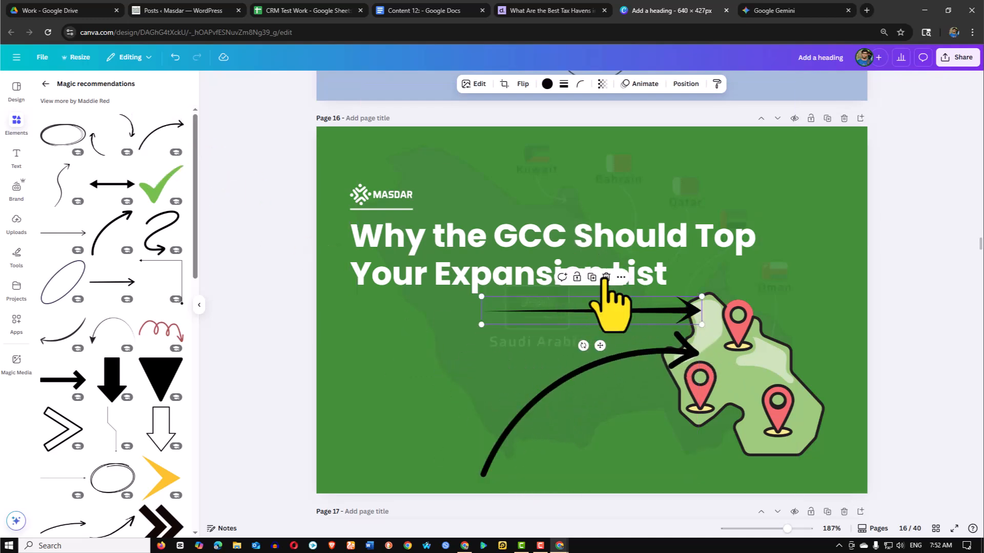
pyautogui.press('Delete')
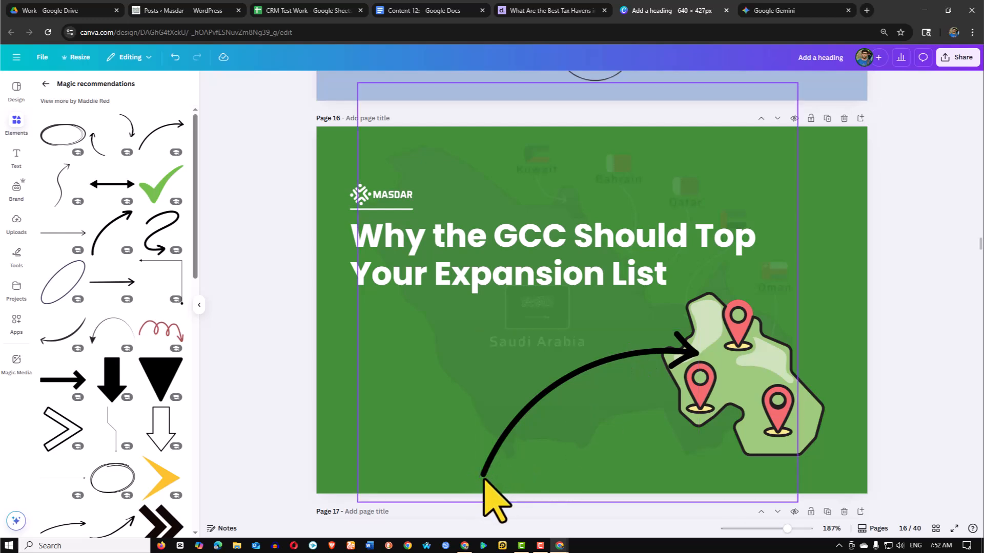
# Shrink the bold curved arrow beside the map, check the other recommended arrows and delete it from page 16
pyautogui.click(621, 391)
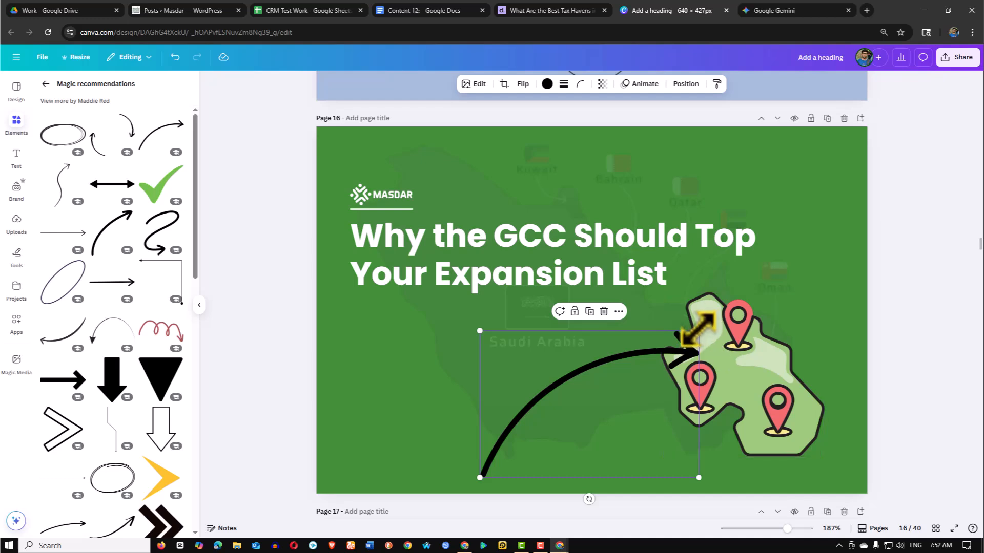
pyautogui.moveTo(677, 334); pyautogui.dragTo(633, 341)
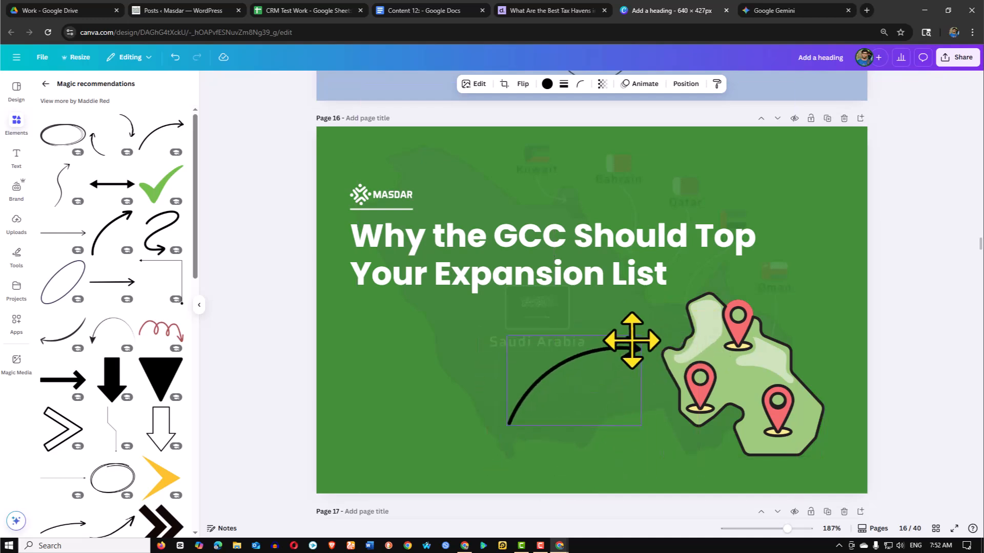
pyautogui.scroll(-1, 80, 409)
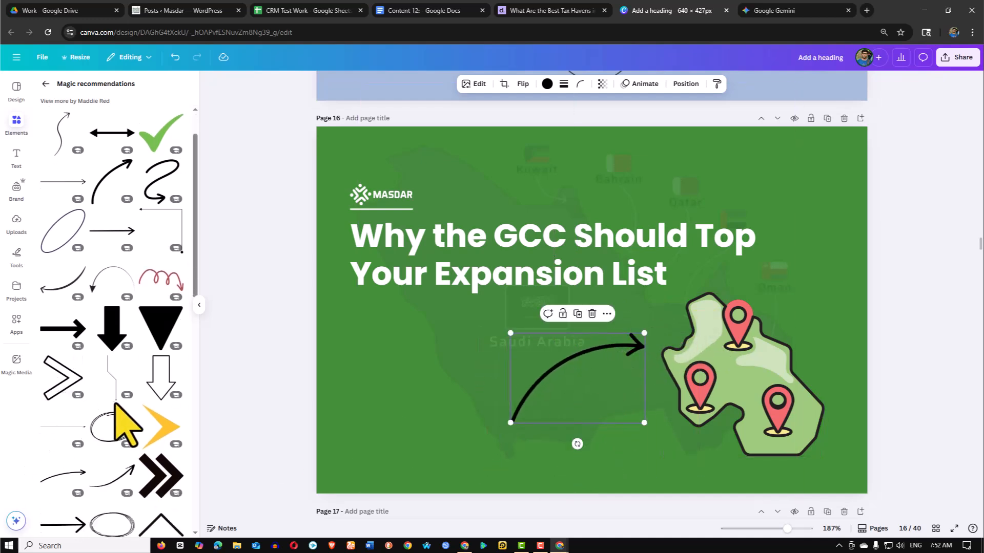
pyautogui.scroll(-2, 112, 404)
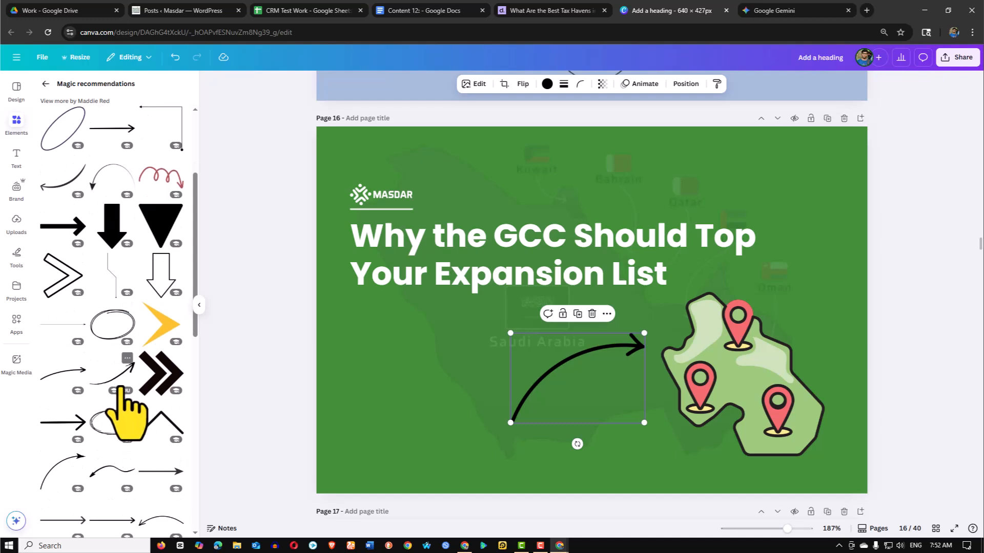
pyautogui.click(592, 314)
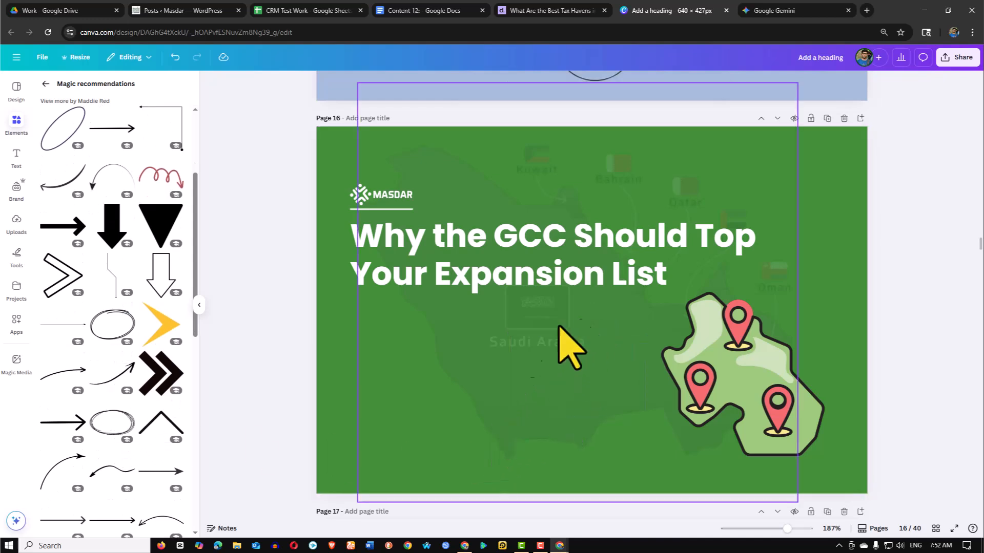
# Add a small brush-style rising arrow near the map's lower-left side and flip it horizontally
pyautogui.moveTo(94, 379); pyautogui.dragTo(535, 359)
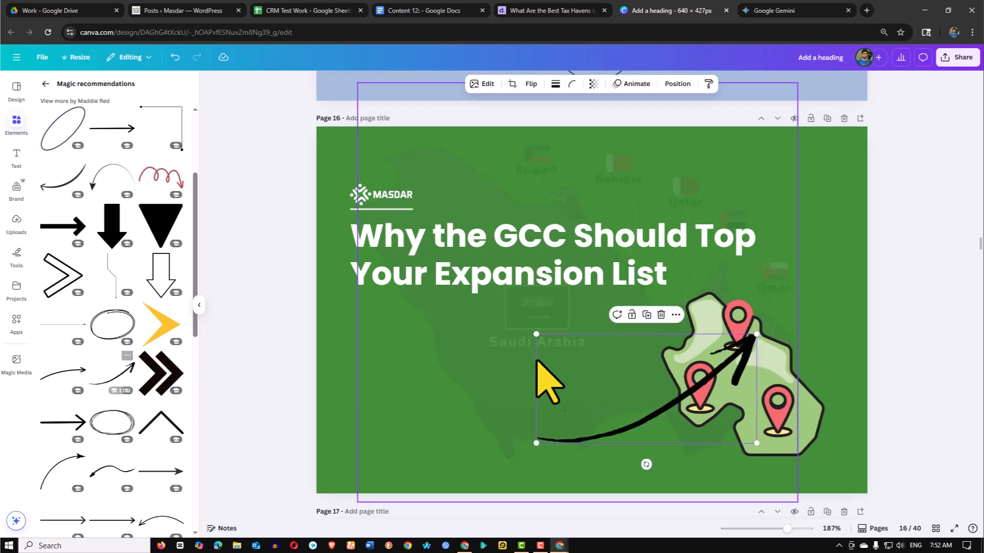
pyautogui.moveTo(756, 334); pyautogui.dragTo(605, 409)
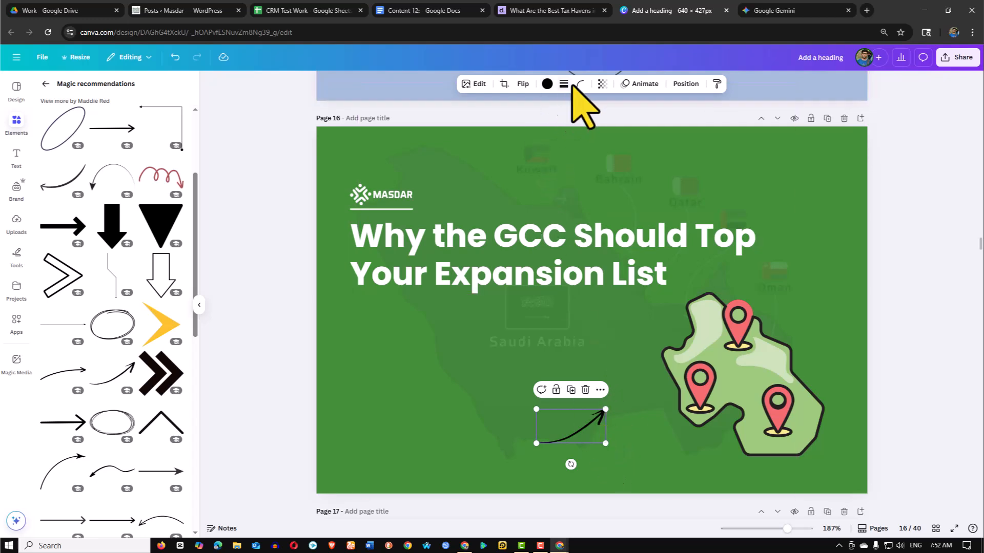
pyautogui.click(524, 86)
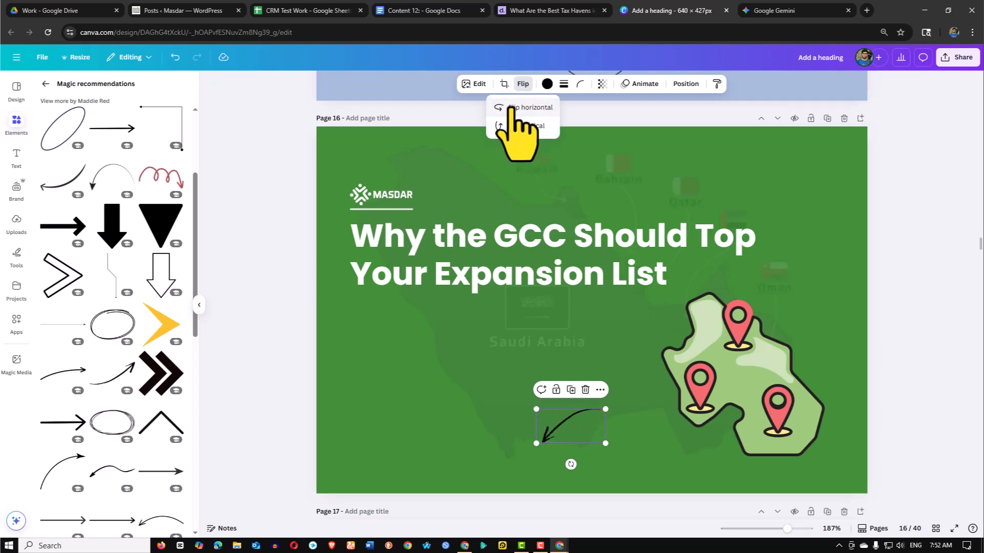
pyautogui.click(512, 109)
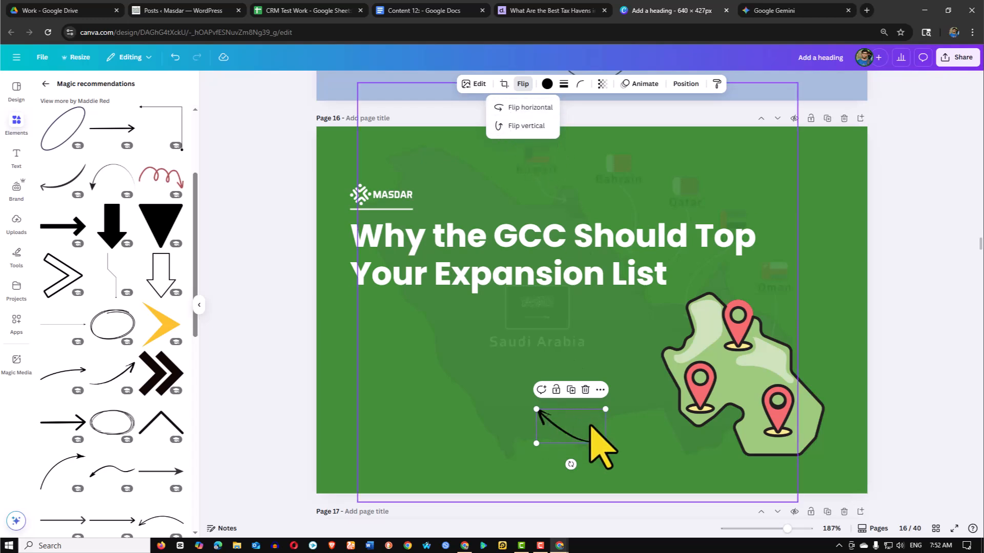
# Rotate the small brush-style arrow to point right toward the map and move it against the map's left edge
pyautogui.moveTo(572, 466); pyautogui.dragTo(480, 373)
pyautogui.moveTo(587, 433)
pyautogui.mouseDown()
pyautogui.moveTo(633, 374)
pyautogui.moveTo(648, 412)
pyautogui.moveTo(626, 398)
pyautogui.moveTo(596, 430)
pyautogui.mouseUp()
pyautogui.click(584, 400)
pyautogui.click(649, 392)
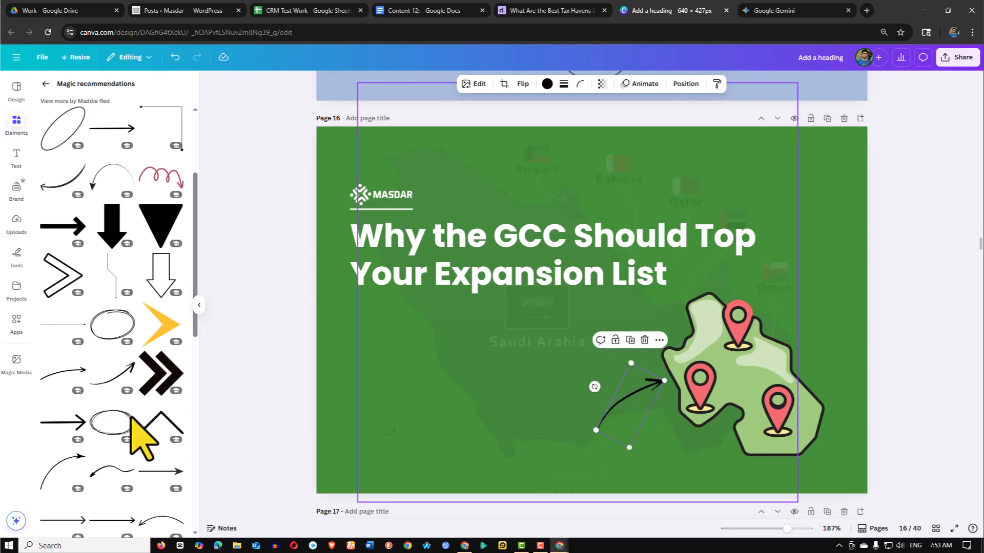
# Add the thin arched arrow from the recommendations, shrink it and place it above the map's upper-right side
pyautogui.scroll(-1, 134, 251)
pyautogui.moveTo(106, 108); pyautogui.dragTo(666, 267)
pyautogui.moveTo(875, 235); pyautogui.dragTo(766, 298)
pyautogui.moveTo(727, 328); pyautogui.dragTo(819, 262)
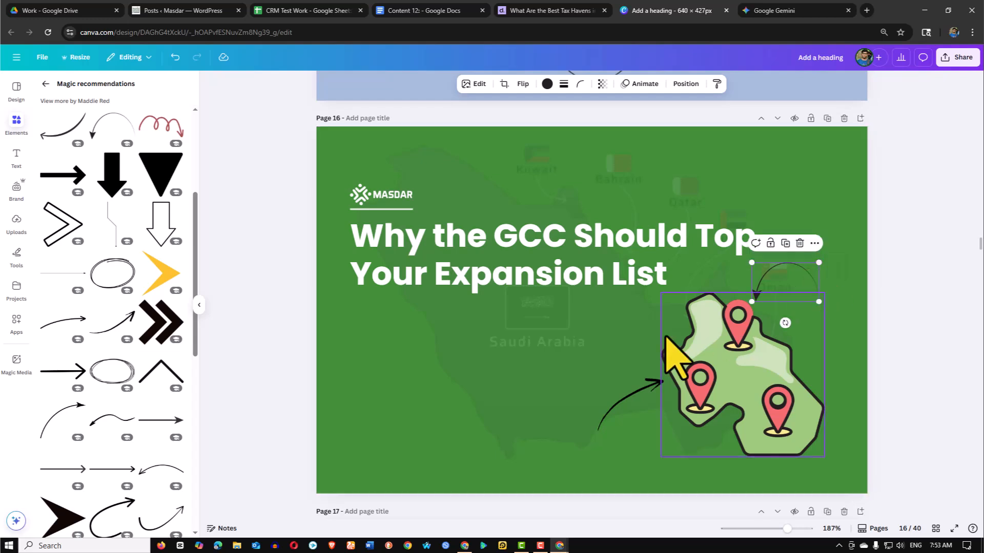
# Add a second thin arched arrow to page 16 and look through all of its recommended graphics
pyautogui.scroll(-6, 143, 328)
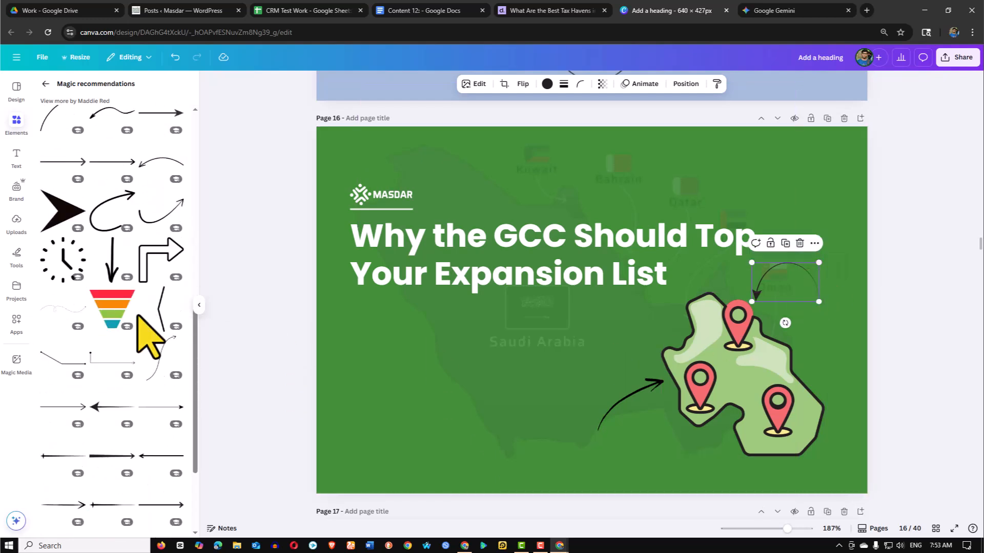
pyautogui.scroll(-3, 148, 334)
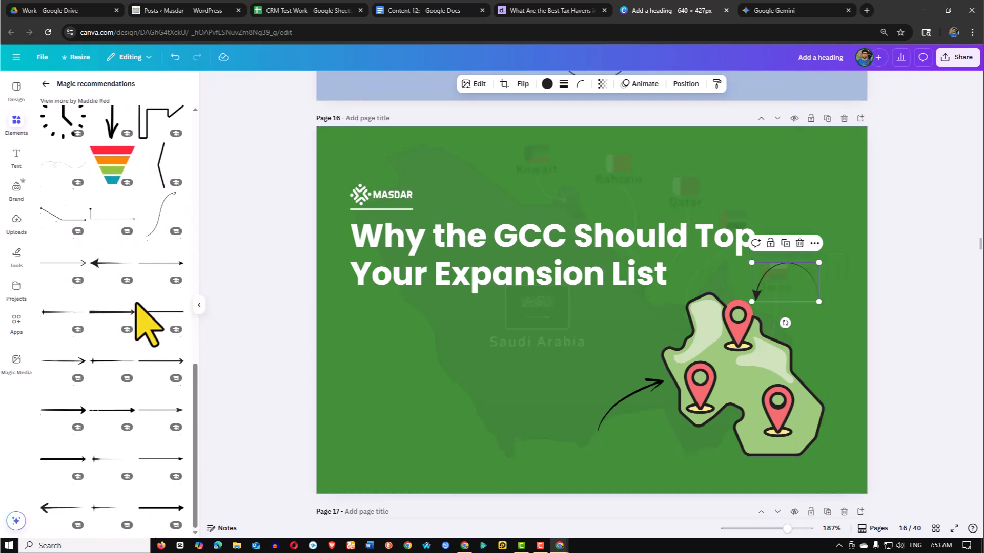
pyautogui.scroll(10, 128, 308)
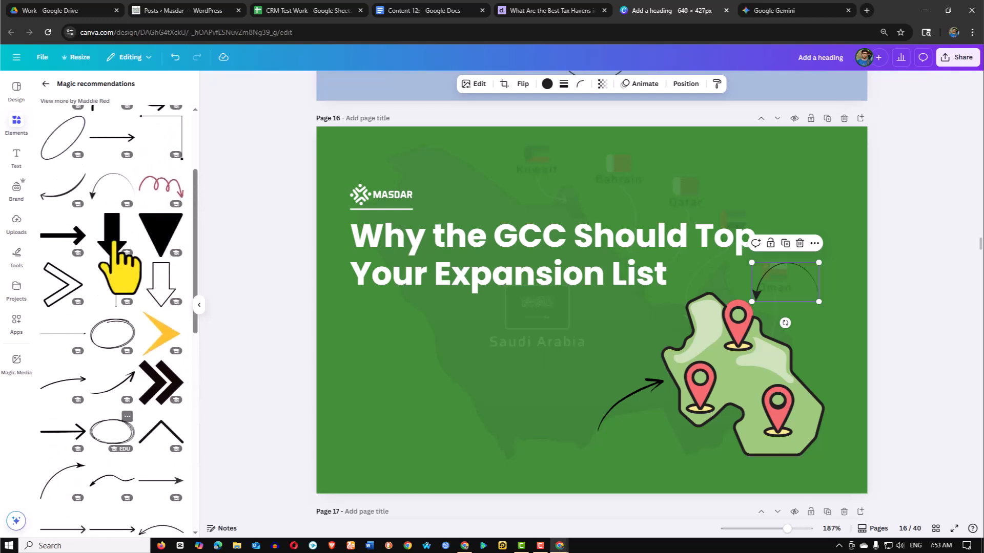
pyautogui.click(112, 236)
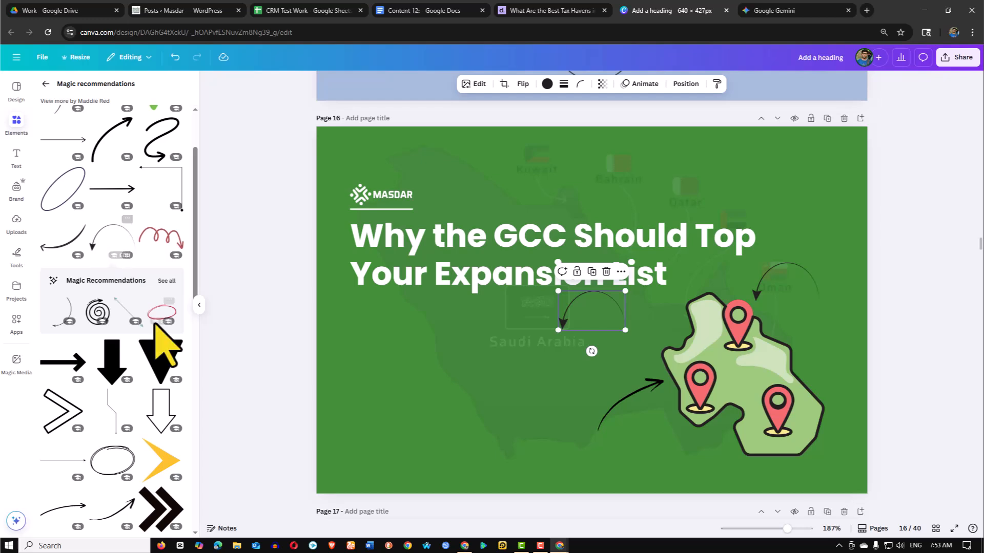
pyautogui.click(165, 281)
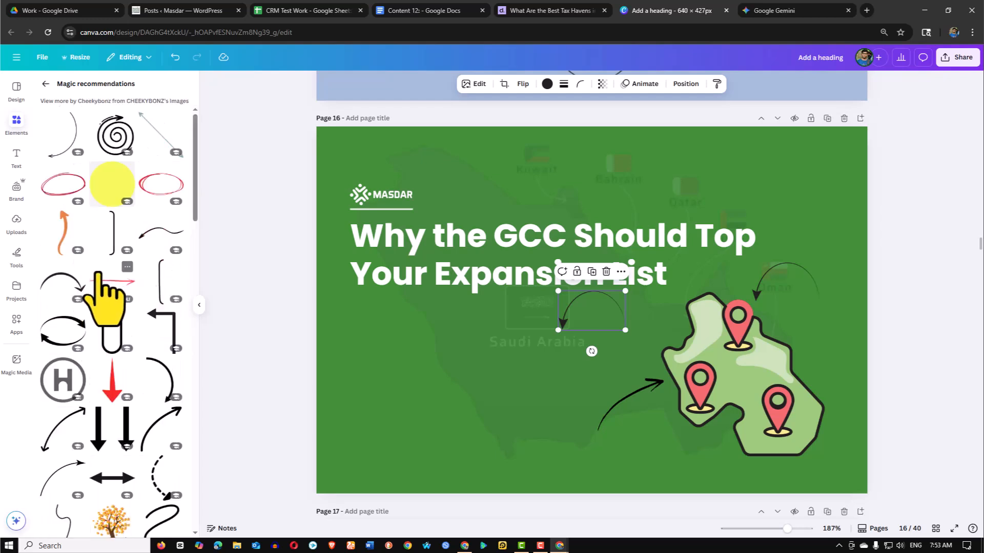
pyautogui.scroll(-2, 95, 277)
pyautogui.scroll(-1, 97, 282)
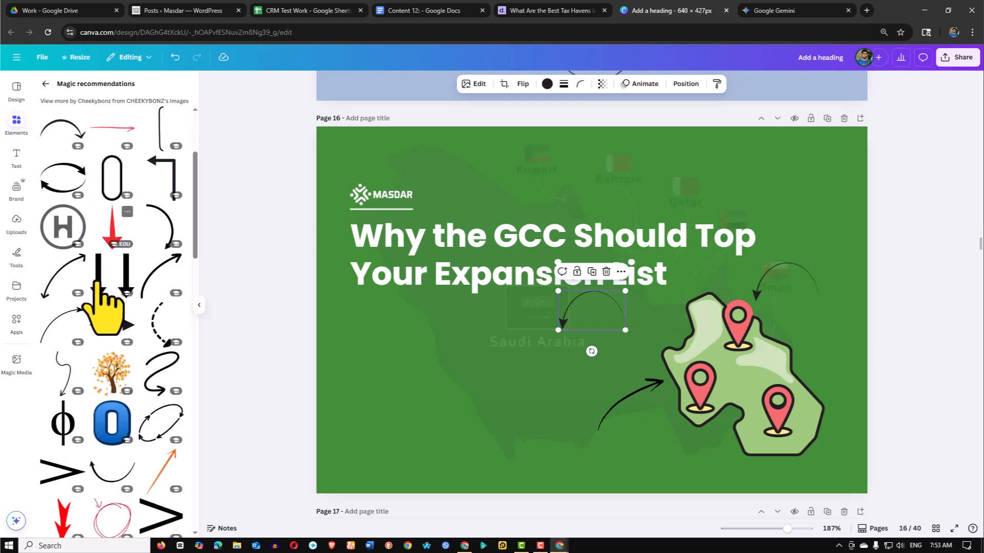
pyautogui.scroll(-1, 97, 282)
pyautogui.scroll(4, 104, 285)
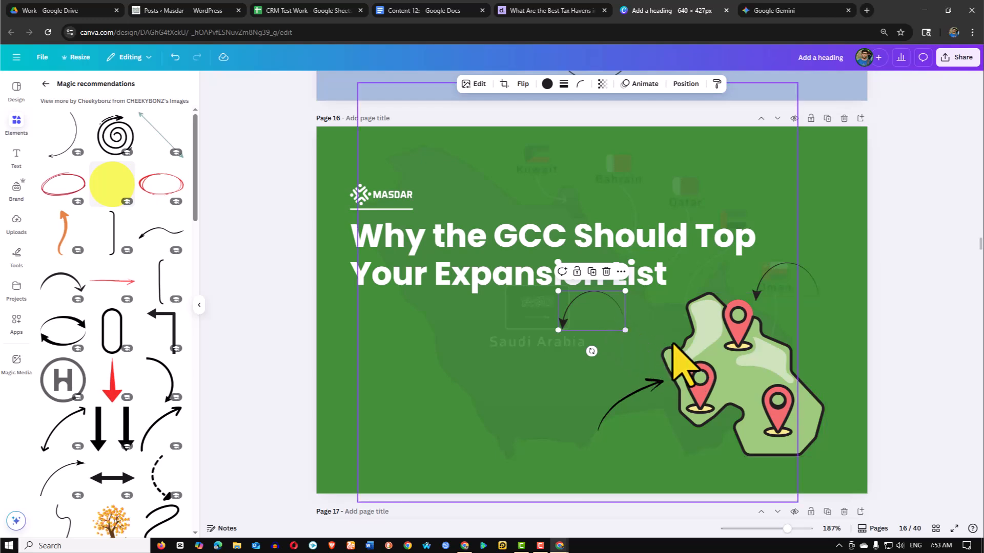
# Delete the brush-style arrow, and flip the second thin arched arrow horizontally, rotating and placing it against the map's left edge
pyautogui.click(611, 409)
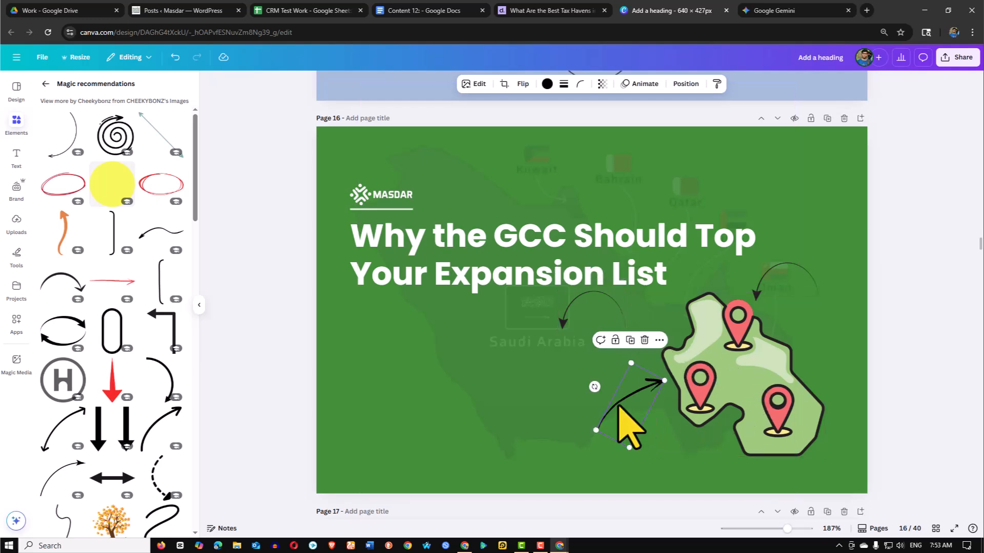
pyautogui.click(645, 340)
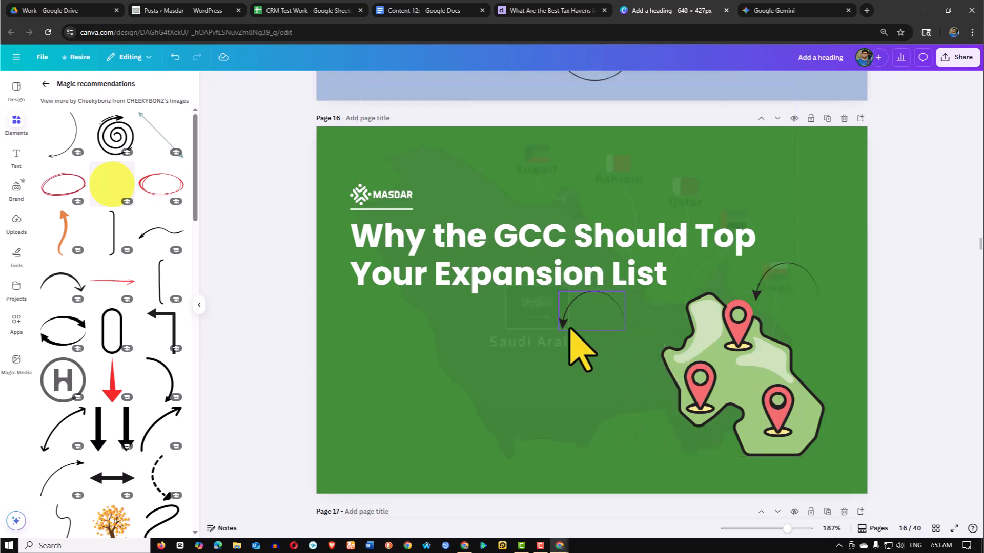
pyautogui.click(603, 315)
pyautogui.click(522, 83)
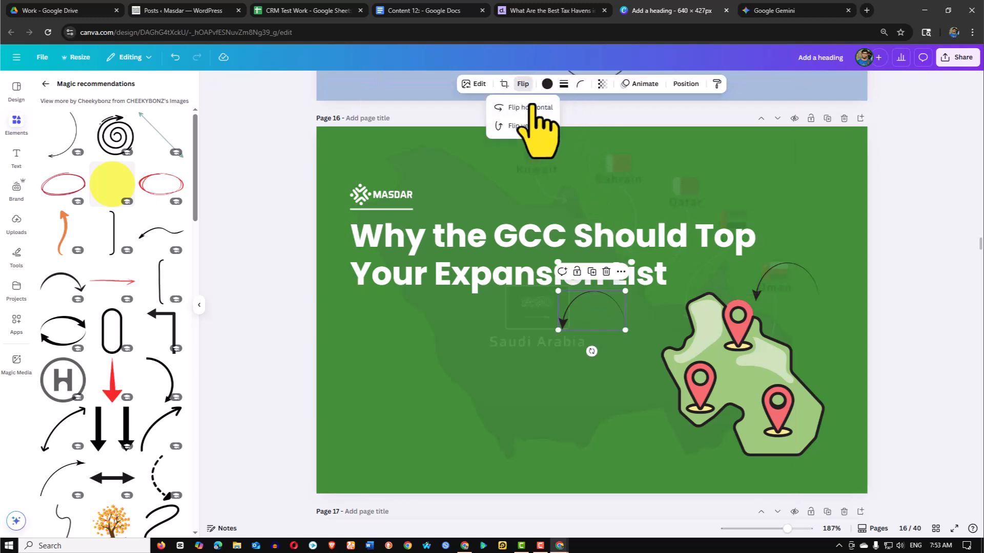
pyautogui.click(530, 108)
pyautogui.moveTo(591, 351); pyautogui.dragTo(618, 344)
pyautogui.moveTo(596, 307); pyautogui.dragTo(642, 342)
# Duplicate the thin arched arrow above the map and place the copy beyond the map's upper-right side
pyautogui.click(773, 272)
pyautogui.moveTo(770, 267); pyautogui.dragTo(845, 333)
pyautogui.click(777, 242)
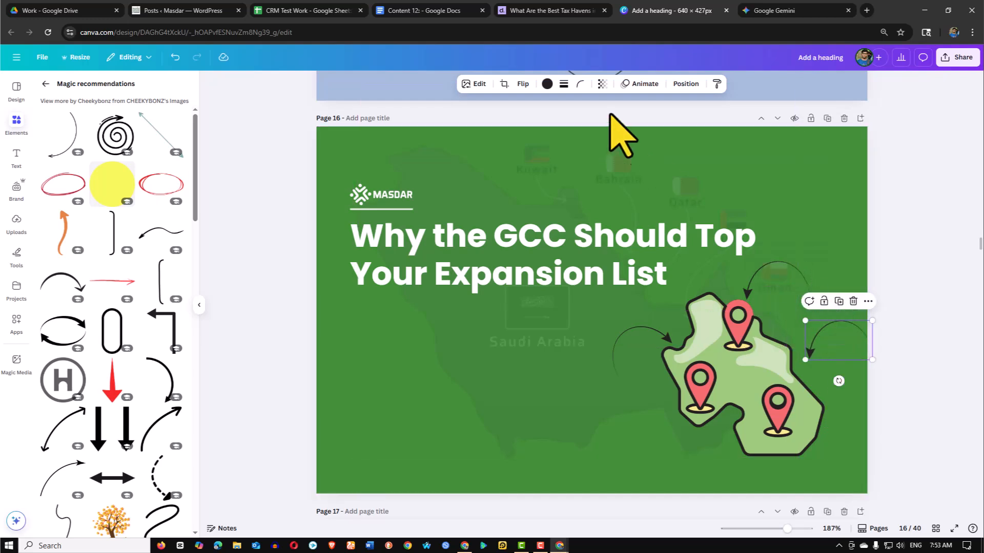
# Move the copied arrow to the map's right edge, adjusting its vertical flip and rotation so it arches over and points down at the map
pyautogui.click(522, 85)
pyautogui.click(520, 127)
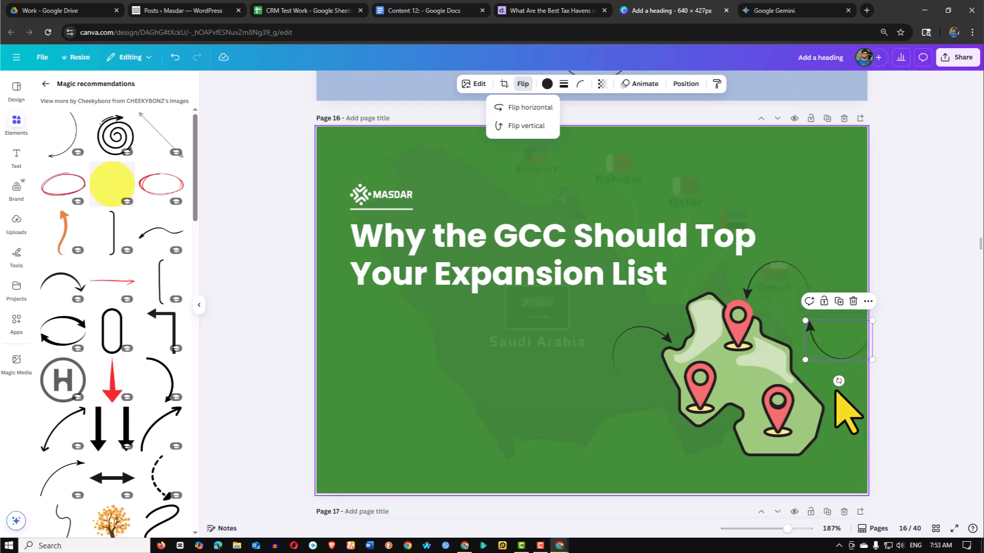
pyautogui.moveTo(839, 381); pyautogui.dragTo(963, 329)
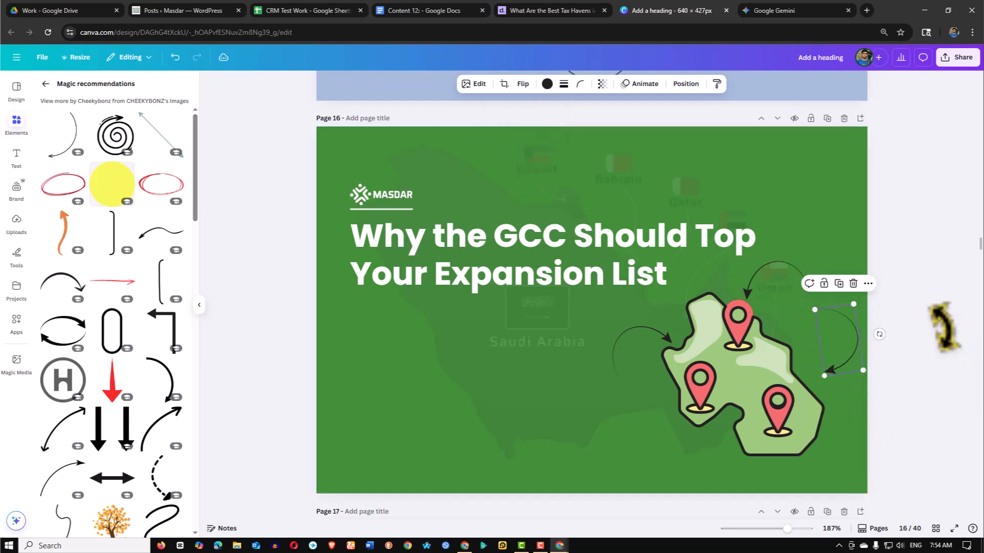
pyautogui.moveTo(857, 352); pyautogui.dragTo(850, 366)
pyautogui.moveTo(847, 376); pyautogui.dragTo(898, 449)
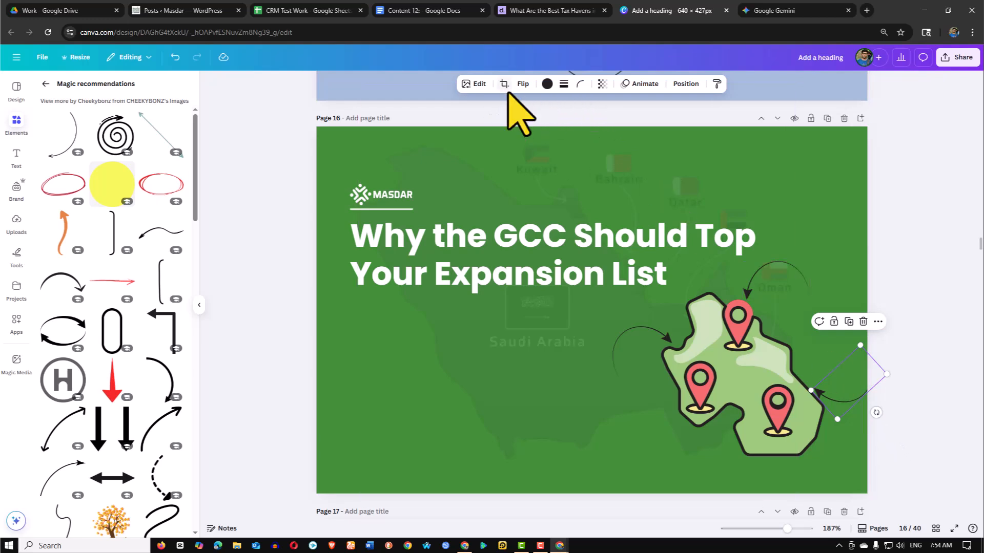
pyautogui.click(522, 88)
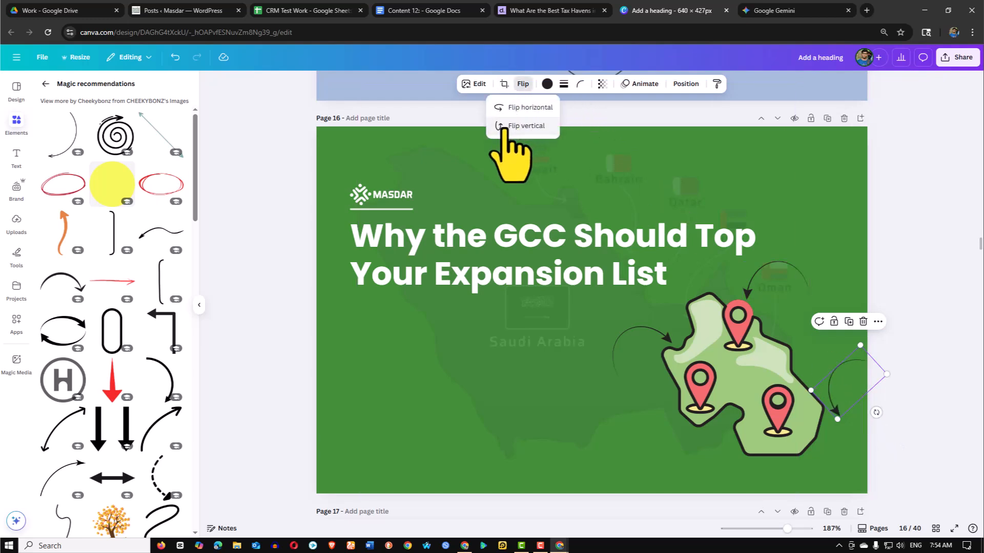
pyautogui.moveTo(877, 412); pyautogui.dragTo(827, 436)
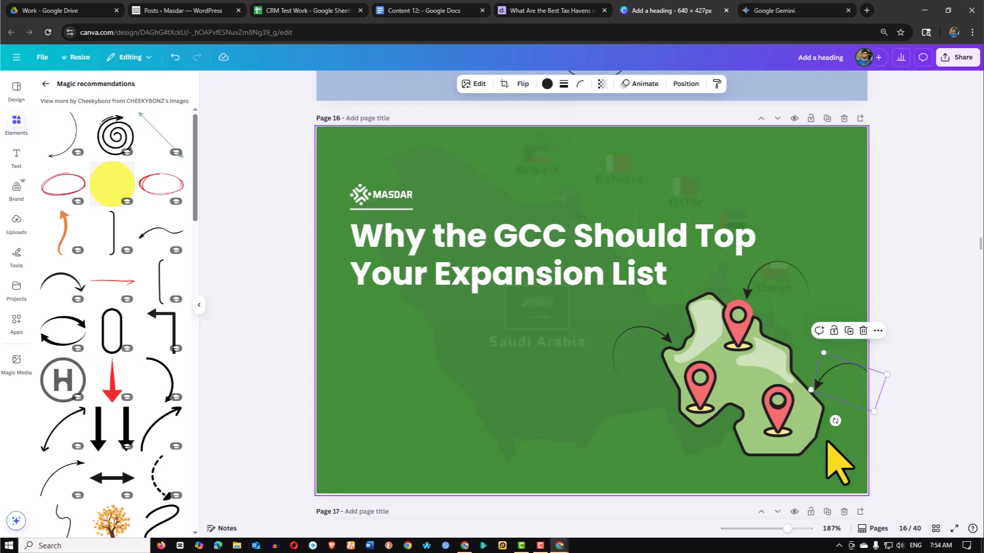
# Duplicate the arrow at the map's left edge, flip the copy vertically and rotate it below the map, pointing up
pyautogui.click(621, 349)
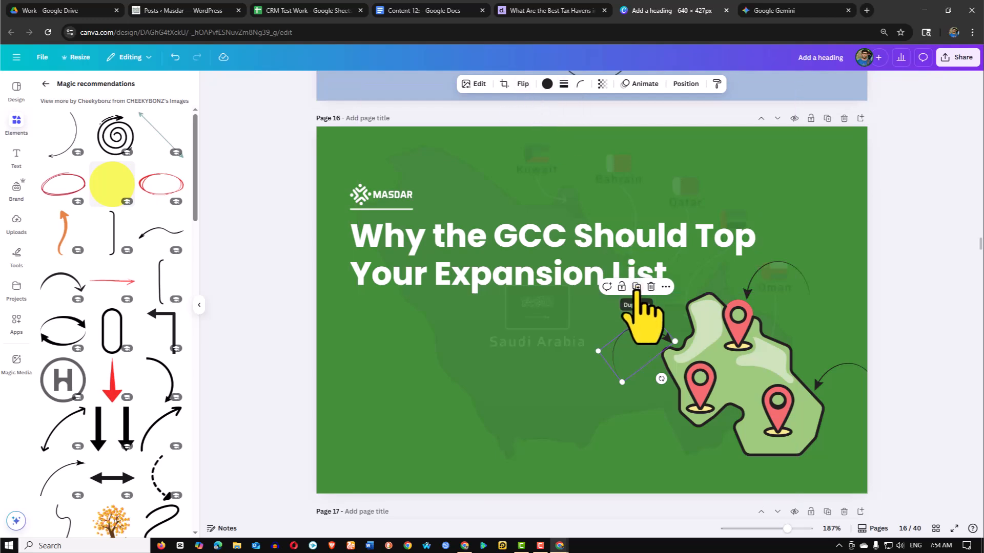
pyautogui.moveTo(644, 358); pyautogui.dragTo(659, 447)
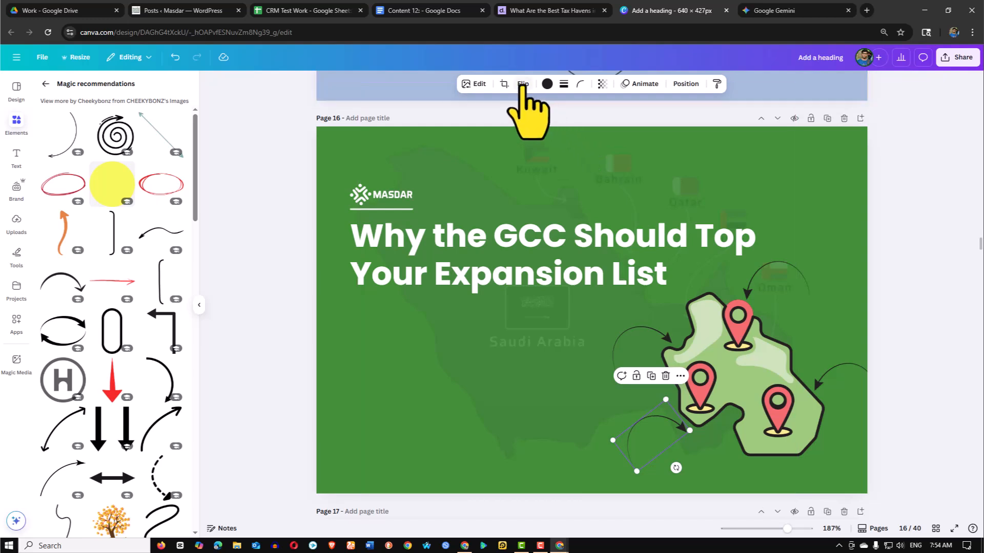
pyautogui.click(523, 84)
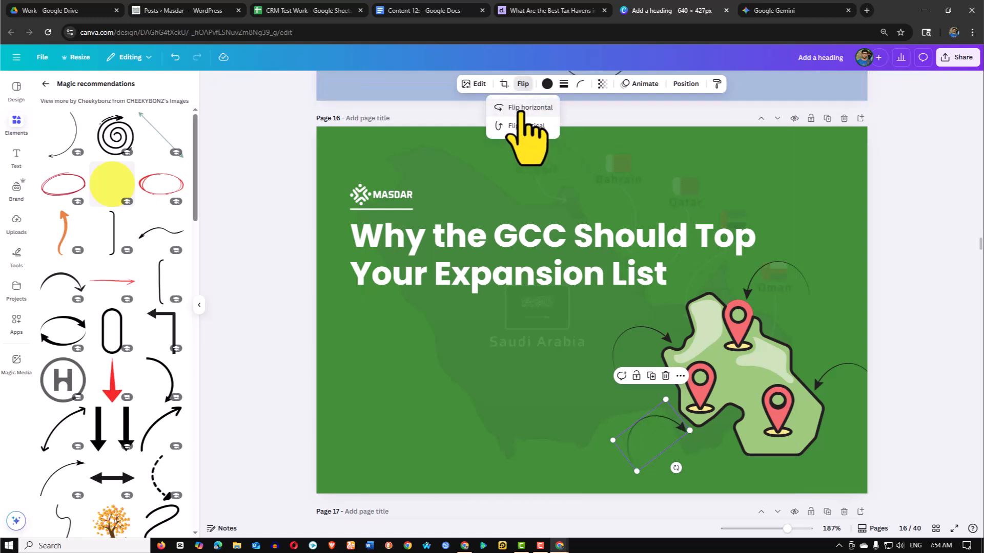
pyautogui.moveTo(675, 437); pyautogui.dragTo(724, 468)
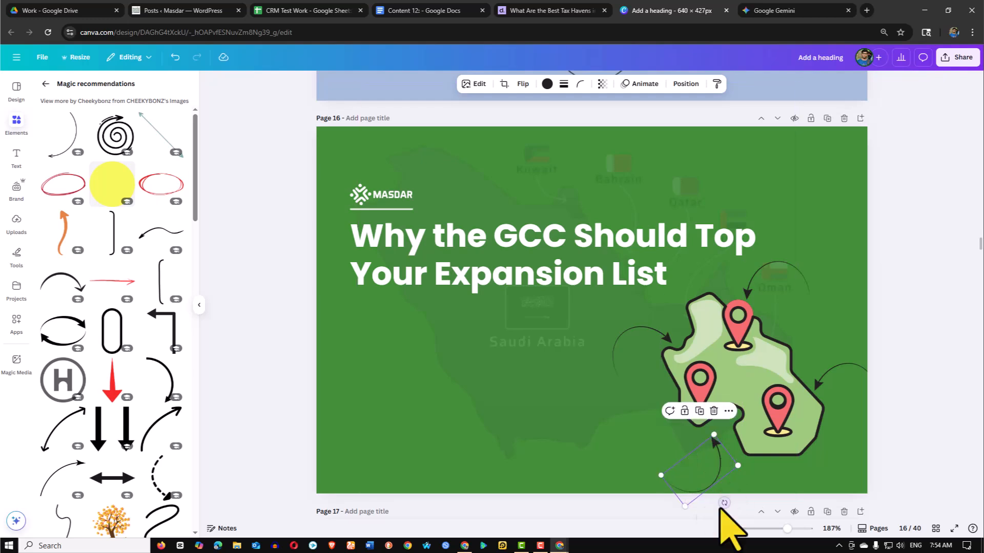
pyautogui.moveTo(724, 502); pyautogui.dragTo(707, 509)
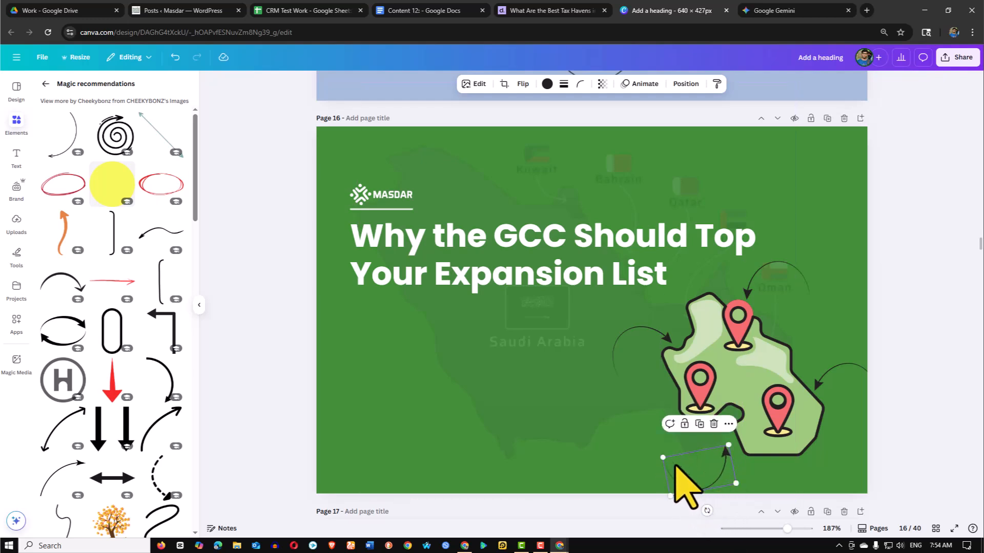
# Try Smart Crop and Magic Expand on the arrow below the map, and delete that arrow
pyautogui.click(505, 83)
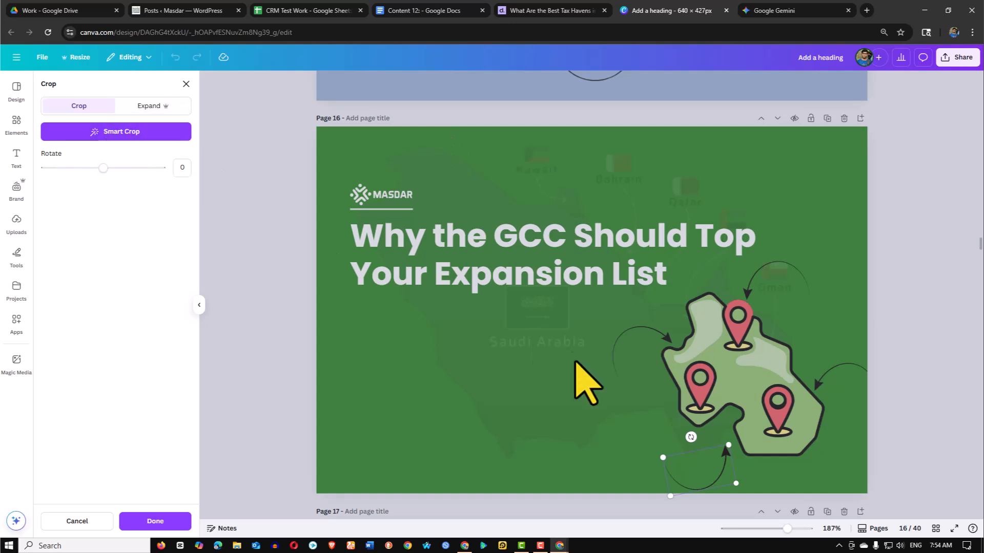
pyautogui.click(122, 132)
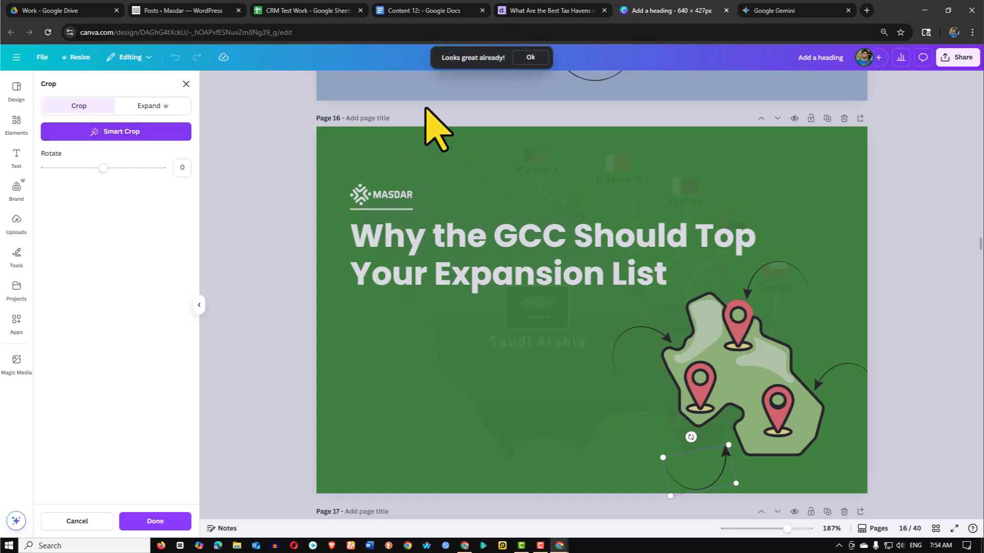
pyautogui.click(155, 106)
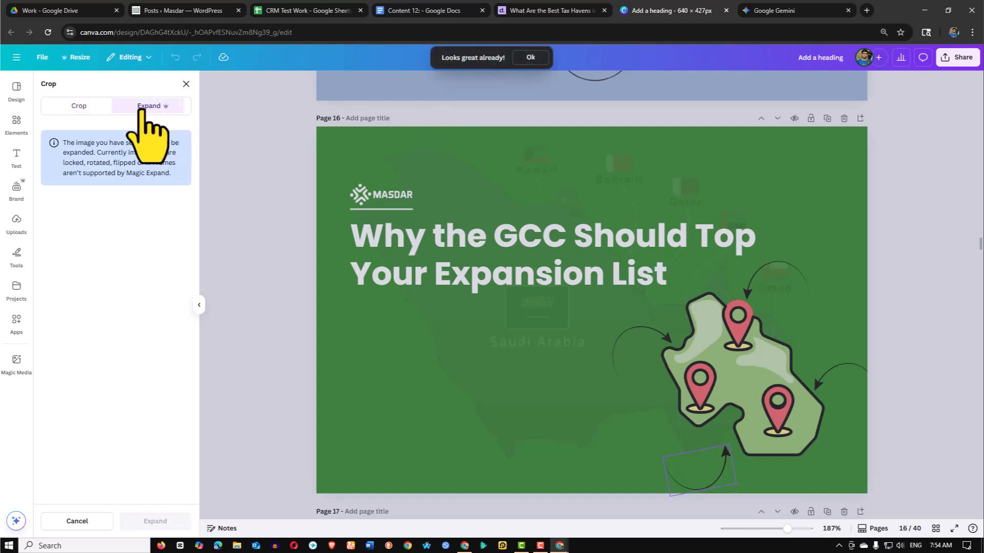
pyautogui.click(79, 106)
pyautogui.moveTo(103, 167); pyautogui.dragTo(105, 168)
pyautogui.click(151, 106)
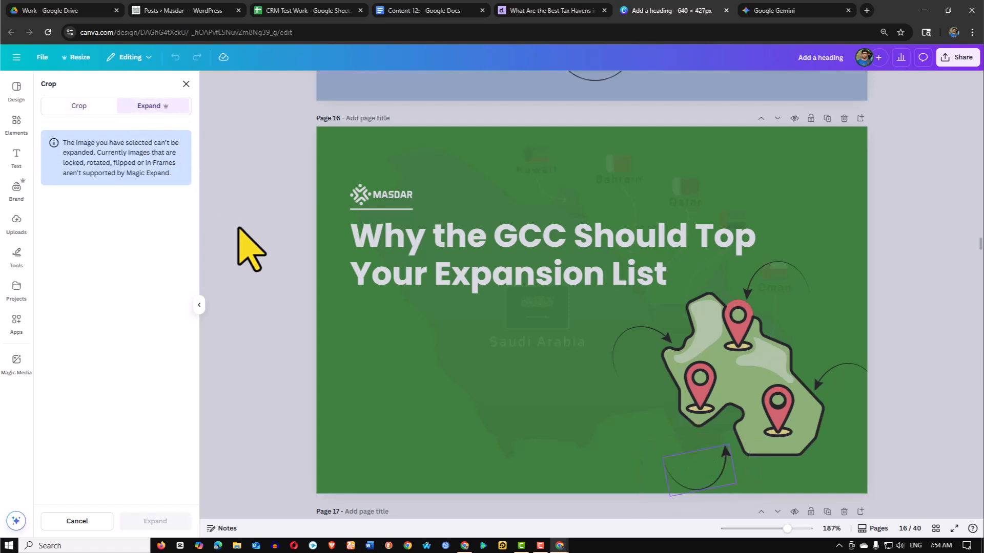
pyautogui.click(508, 408)
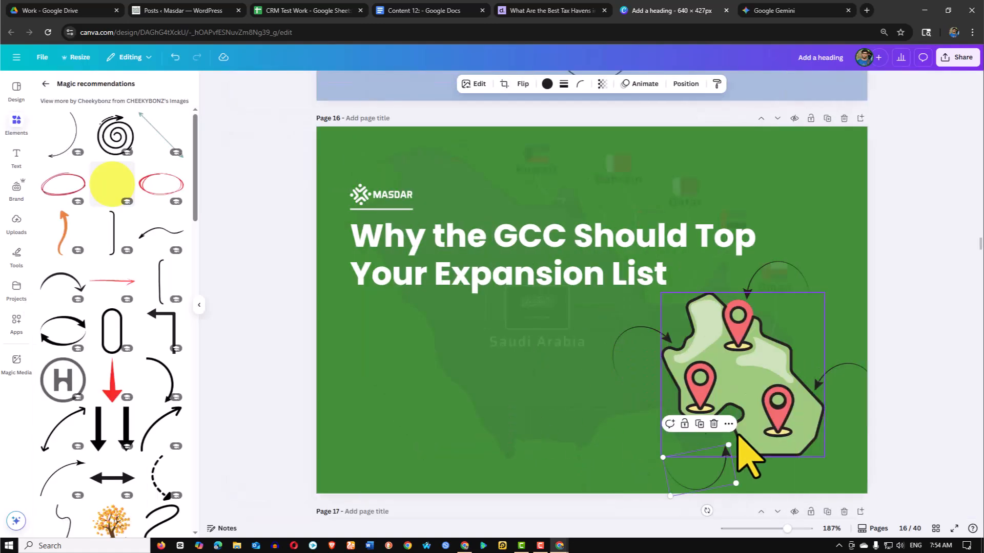
pyautogui.click(712, 424)
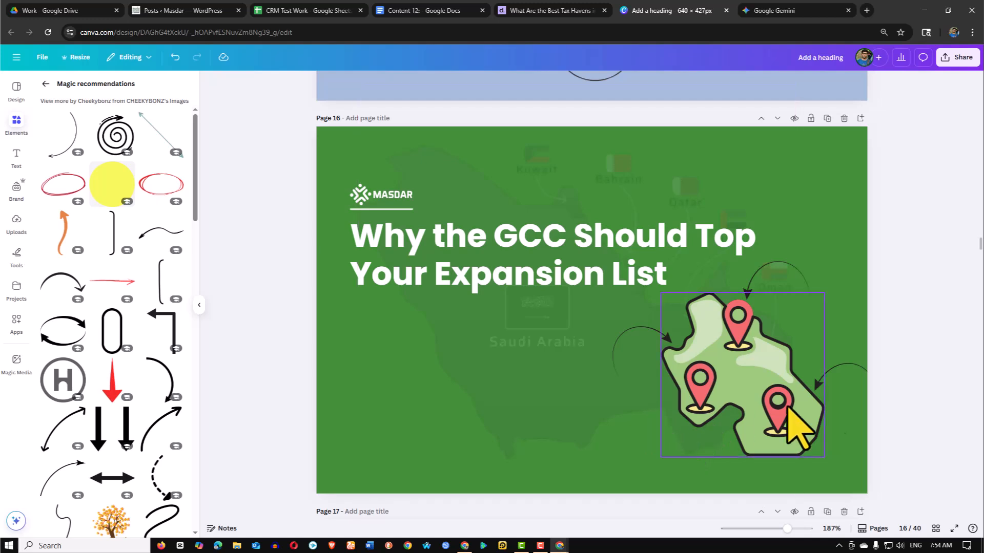
# Duplicate the arrow at the map's right edge and rotate and place the copy below the map, pointing up at its lower edge
pyautogui.click(635, 323)
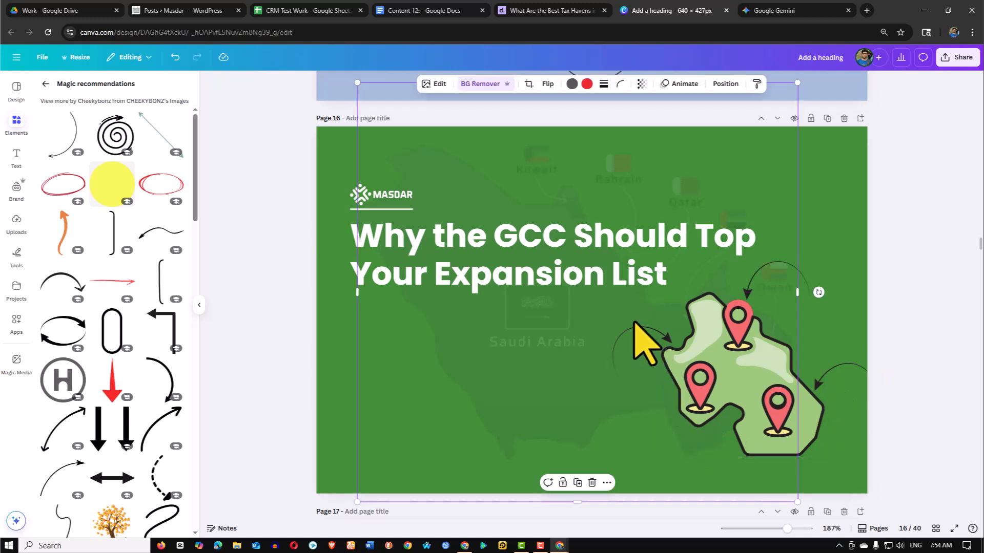
pyautogui.click(842, 376)
pyautogui.moveTo(842, 377); pyautogui.dragTo(670, 441)
pyautogui.moveTo(661, 485); pyautogui.dragTo(436, 290)
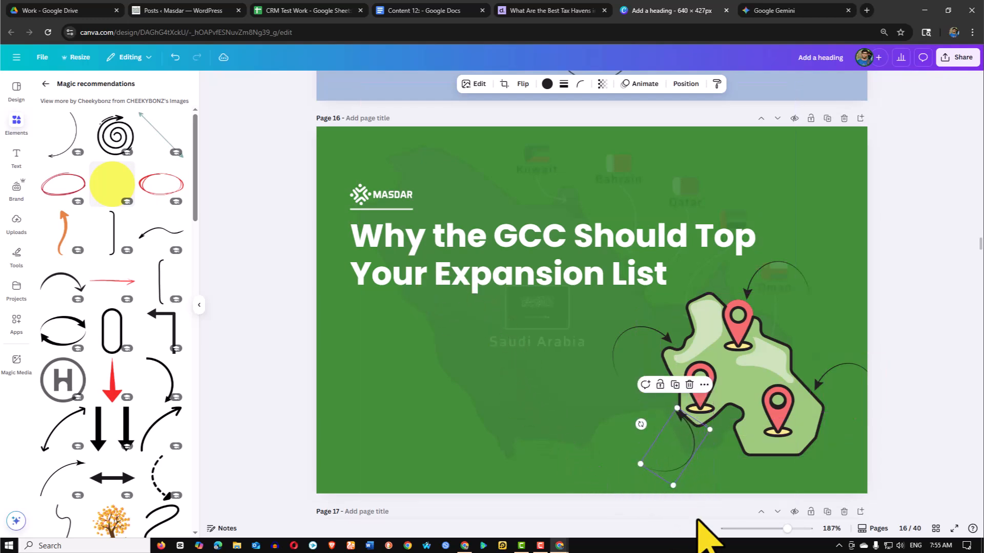
pyautogui.moveTo(641, 423); pyautogui.dragTo(659, 377)
pyautogui.moveTo(686, 455); pyautogui.dragTo(706, 463)
pyautogui.click(595, 416)
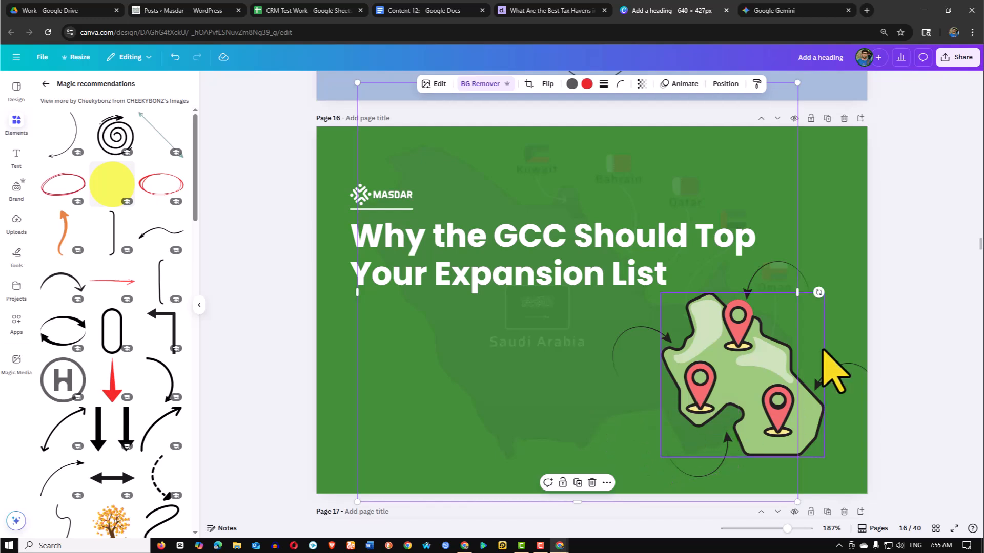
# Recolor all four arched arrows around the map white
pyautogui.click(620, 345)
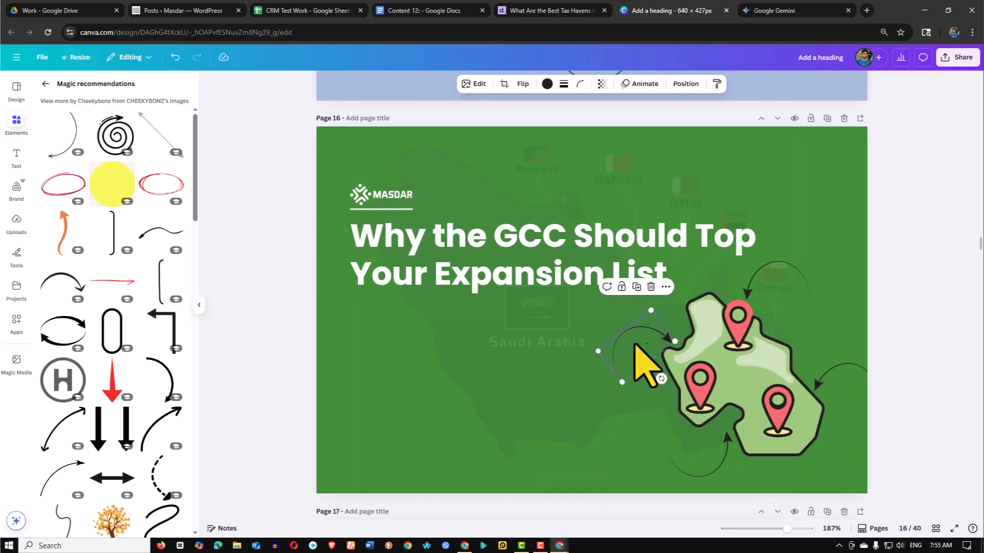
pyautogui.keyDown('shift'); pyautogui.click(772, 265); pyautogui.keyUp('shift')
pyautogui.keyDown('shift'); pyautogui.click(845, 384); pyautogui.keyUp('shift')
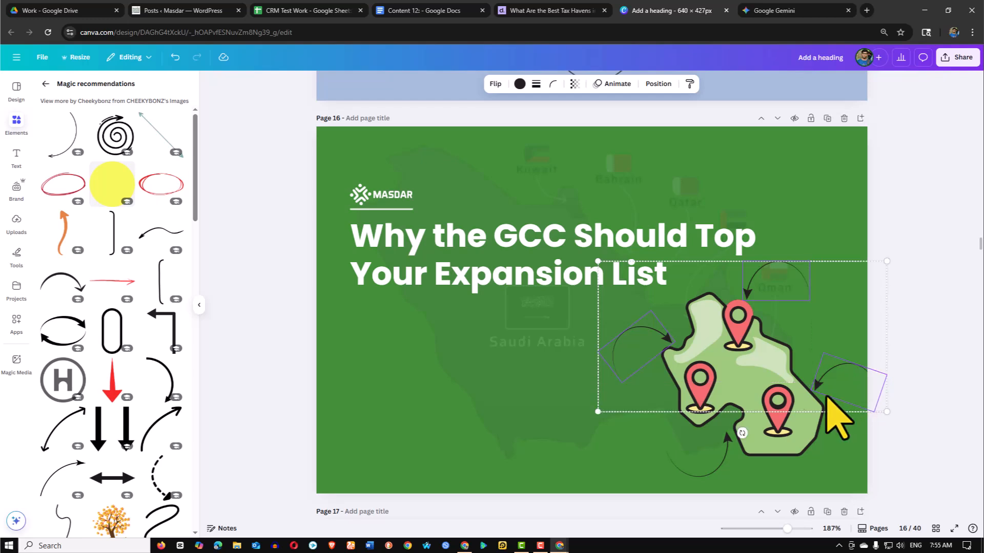
pyautogui.keyDown('shift'); pyautogui.click(704, 455); pyautogui.keyUp('shift')
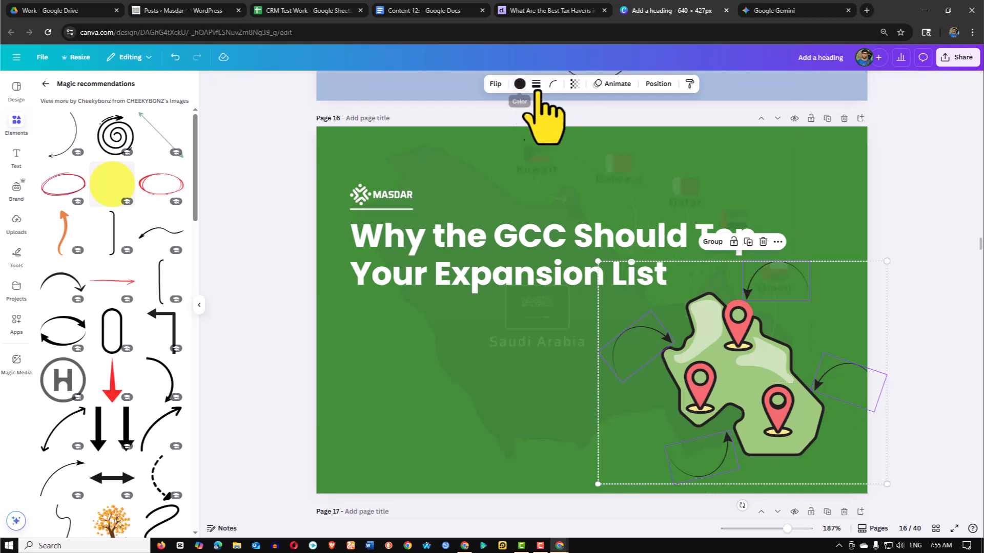
pyautogui.click(519, 83)
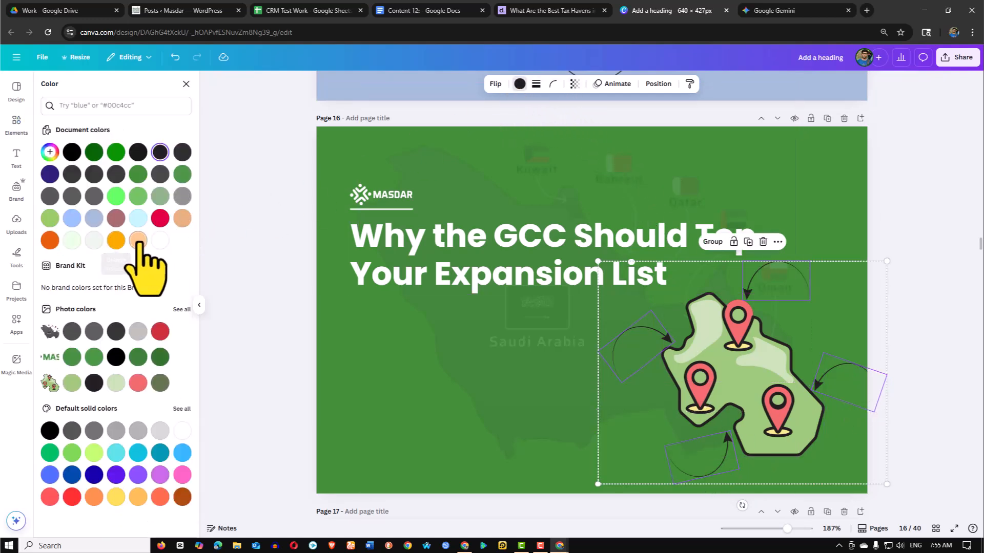
pyautogui.click(160, 240)
pyautogui.click(943, 318)
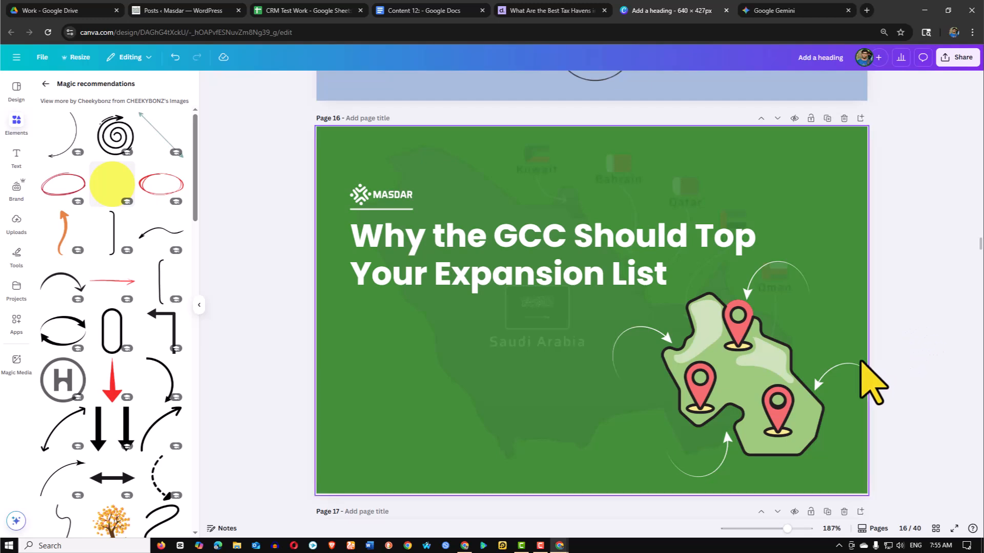
# Enlarge and reposition the four white arrows around the map and make them partly transparent
pyautogui.click(800, 266)
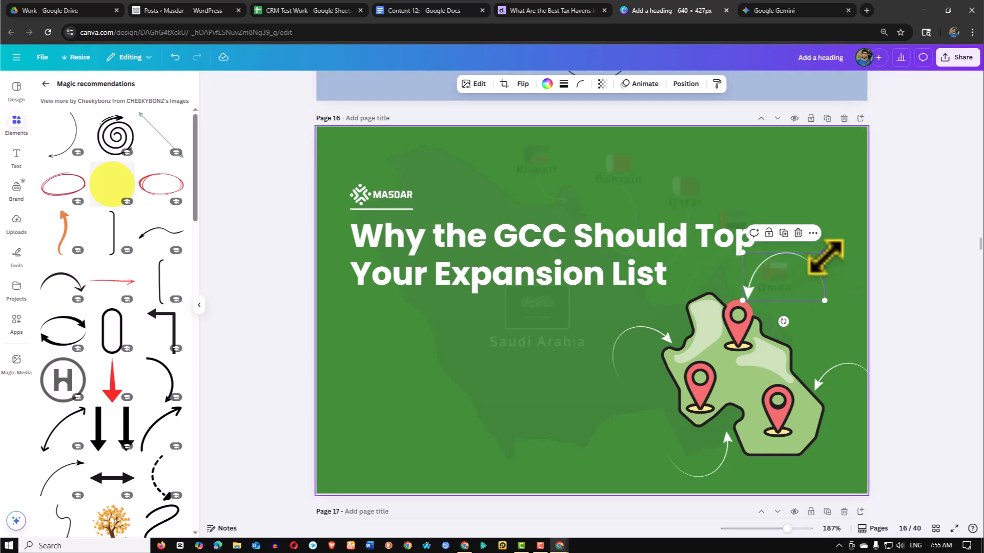
pyautogui.click(837, 370)
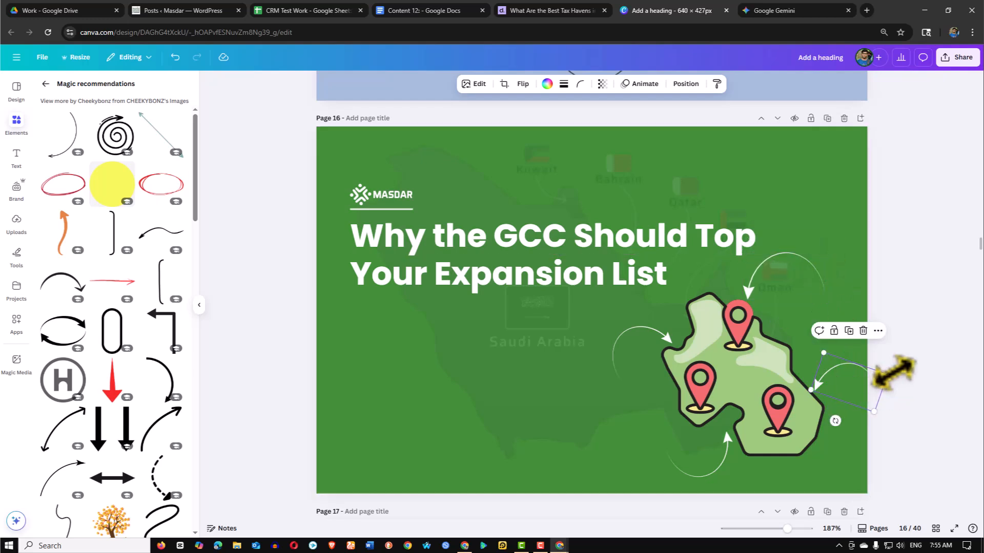
pyautogui.click(602, 360)
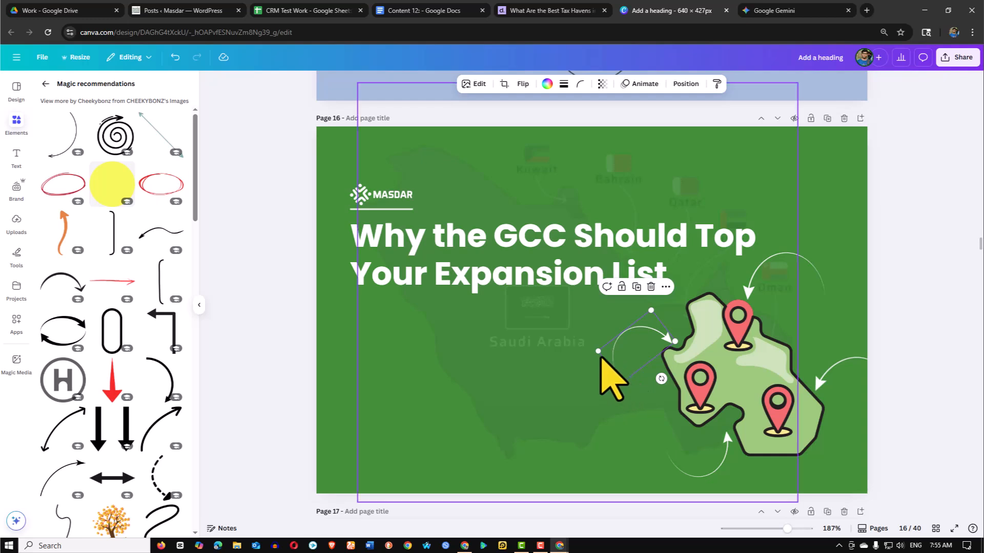
pyautogui.moveTo(598, 351); pyautogui.dragTo(619, 350)
pyautogui.click(718, 455)
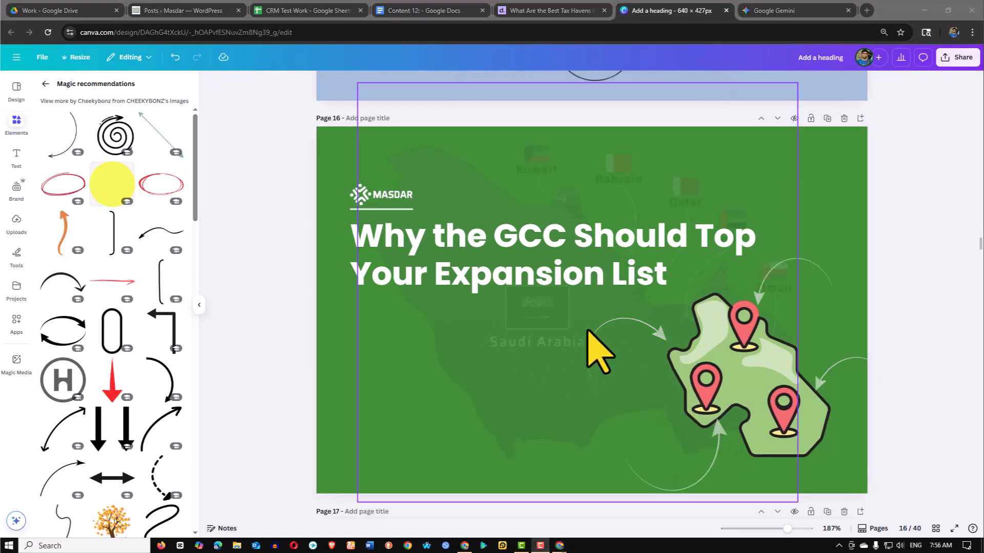
pyautogui.click(842, 176)
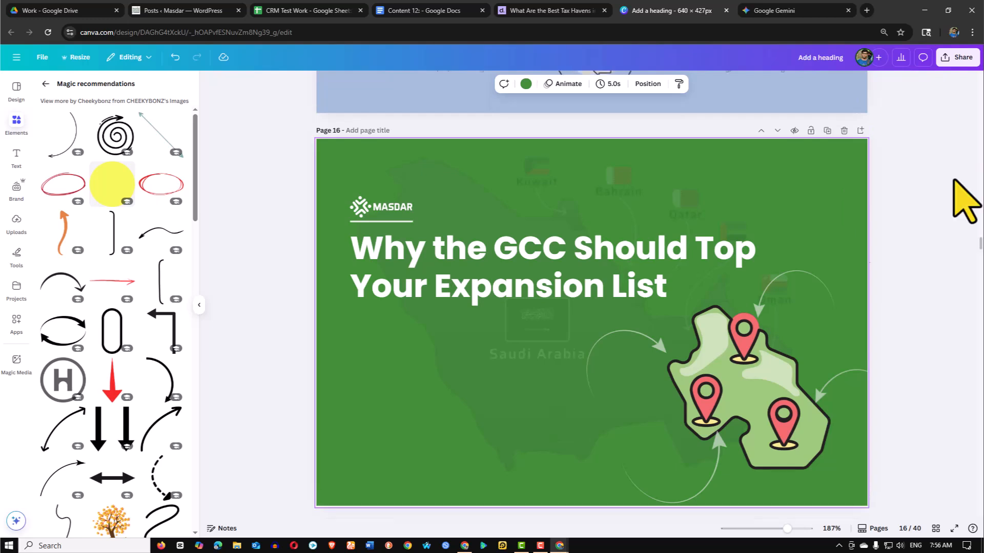
pyautogui.scroll(1, 980, 191)
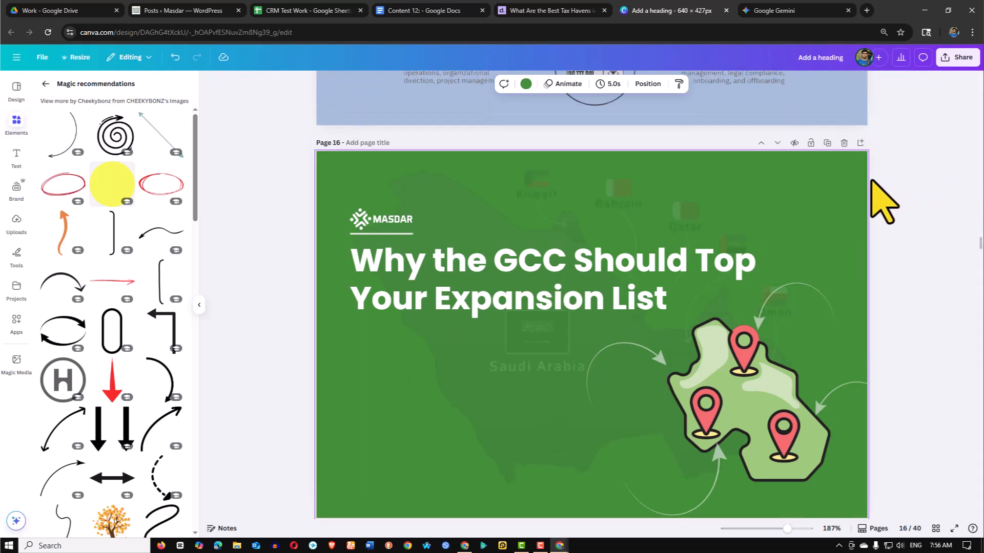
pyautogui.click(915, 176)
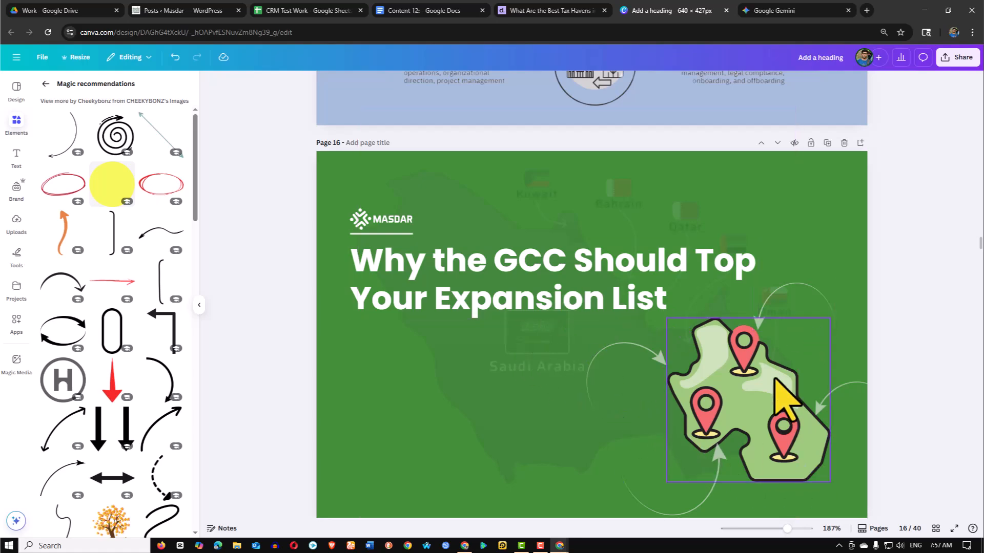
# Compare the finished featured graphic on page 16 with the designs on pages 17 and 18
pyautogui.scroll(-10, 774, 395)
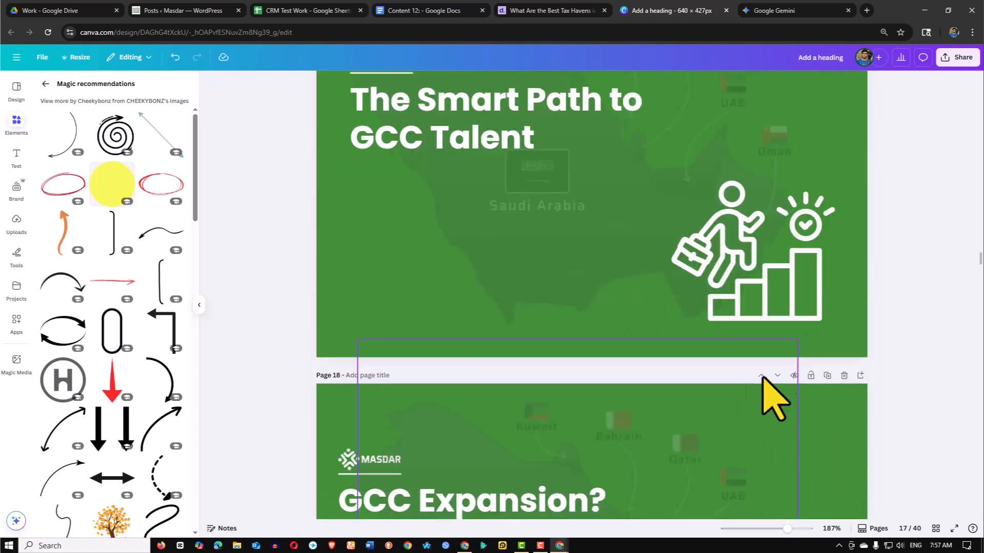
pyautogui.scroll(-5, 781, 278)
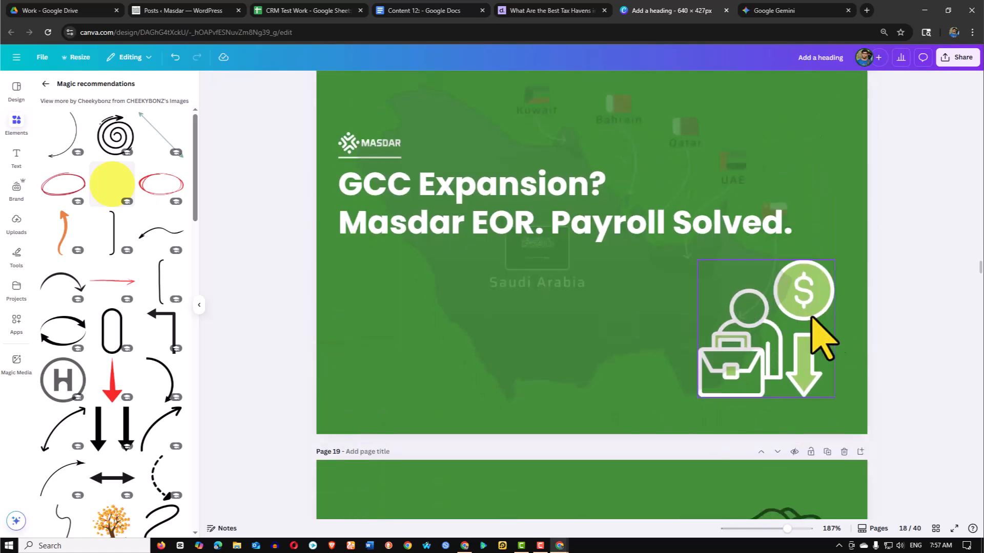
pyautogui.scroll(12, 647, 355)
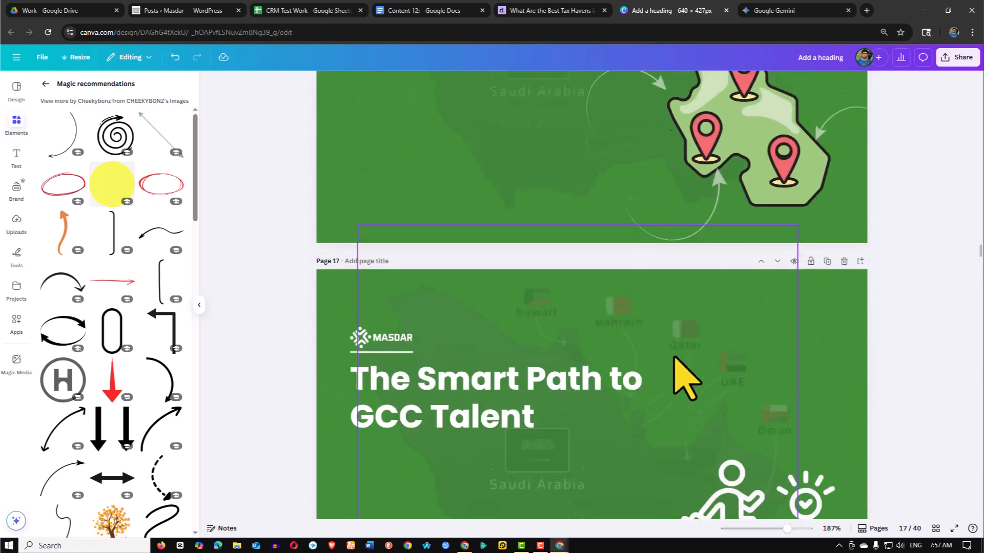
pyautogui.scroll(-5, 726, 365)
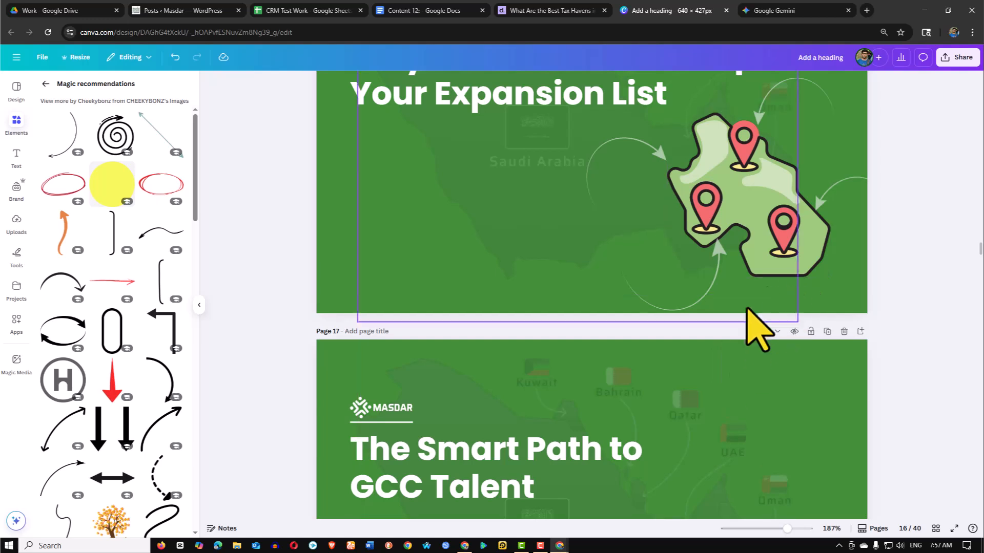
pyautogui.scroll(3, 763, 318)
pyautogui.click(740, 287)
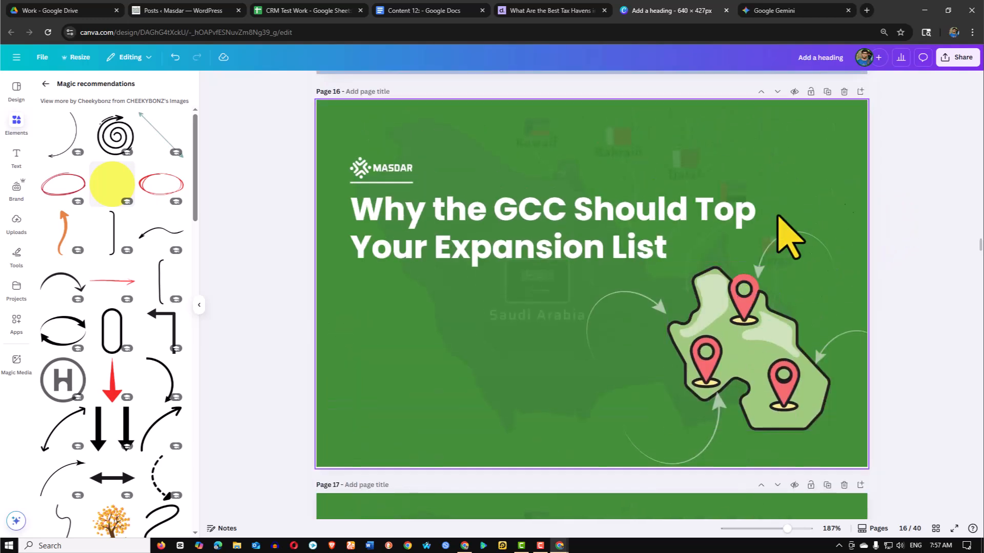
pyautogui.click(841, 160)
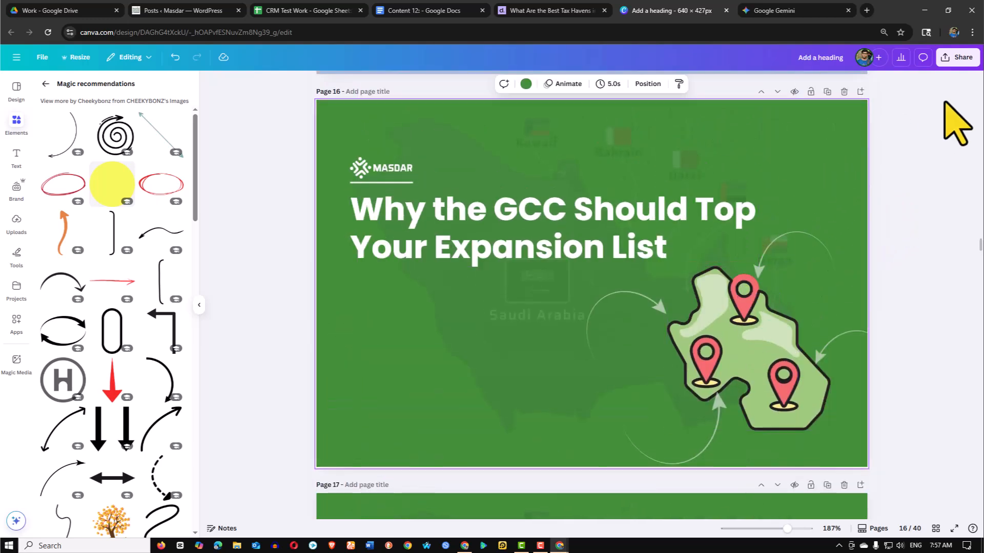
pyautogui.click(957, 57)
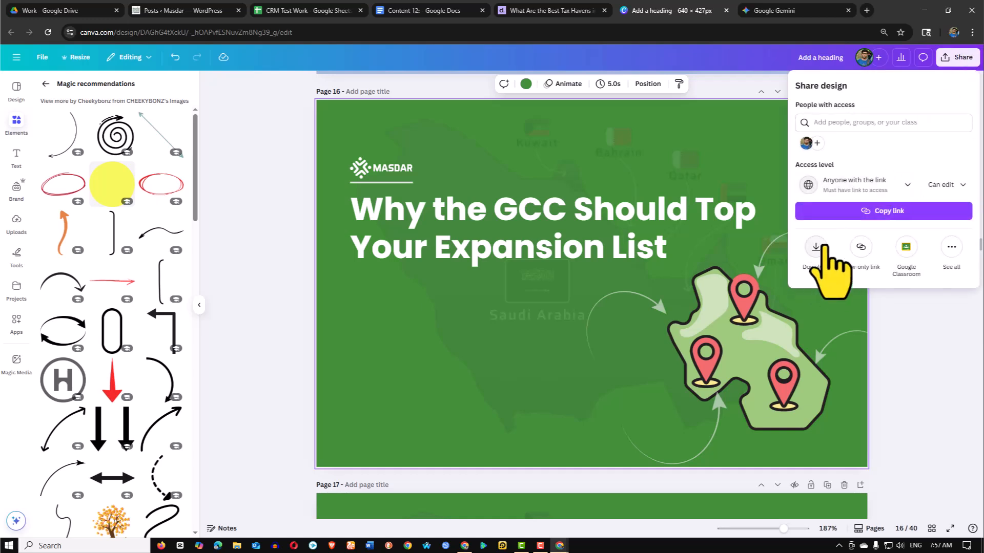
pyautogui.click(817, 247)
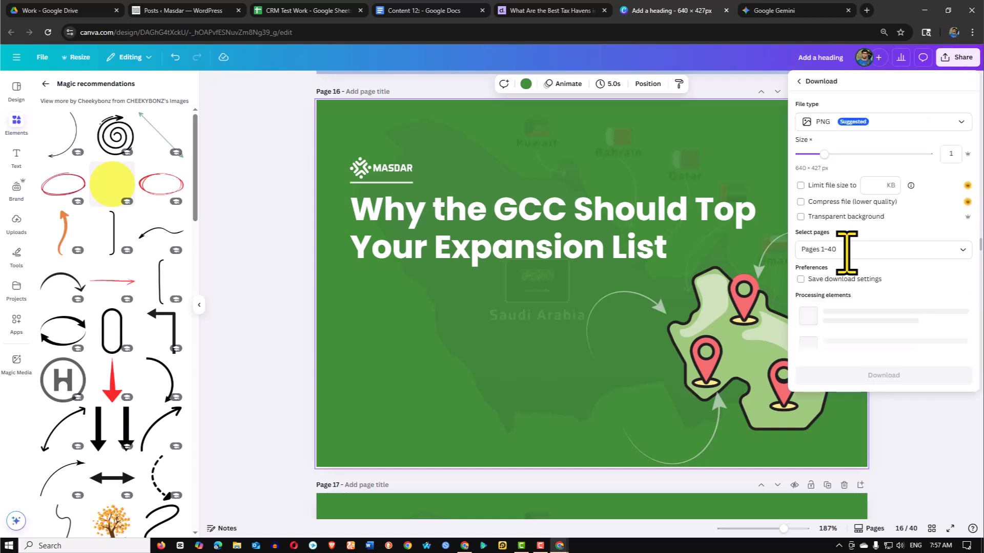
pyautogui.click(835, 250)
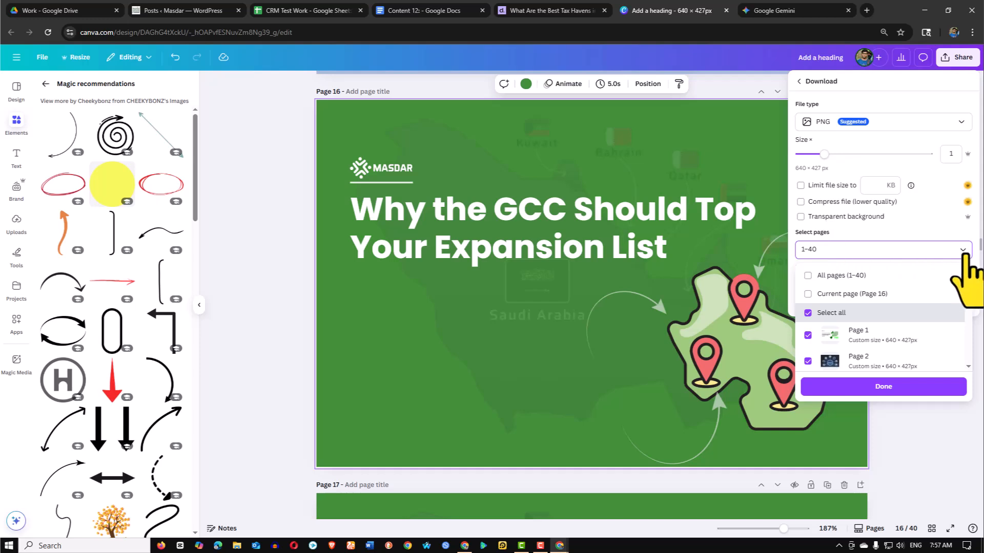
pyautogui.click(840, 294)
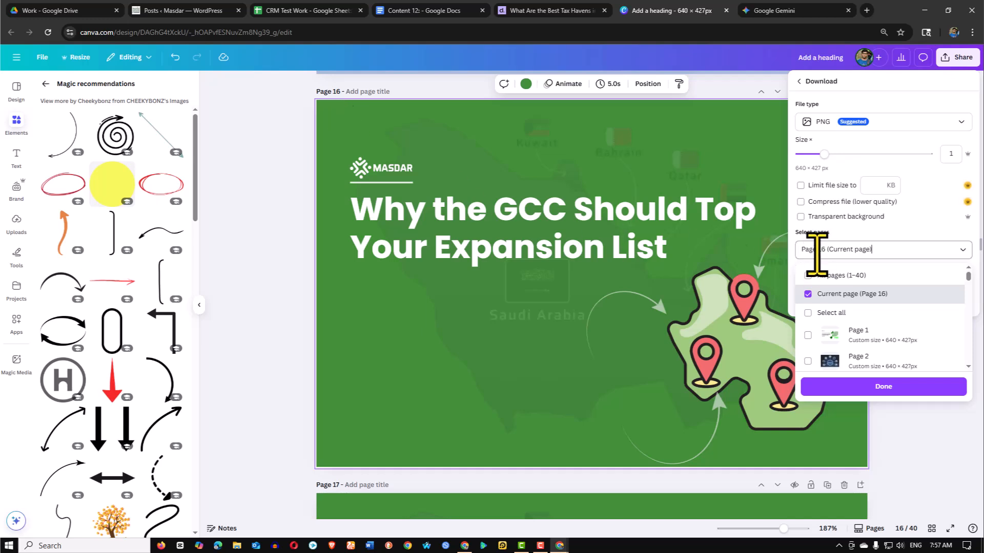
pyautogui.click(810, 279)
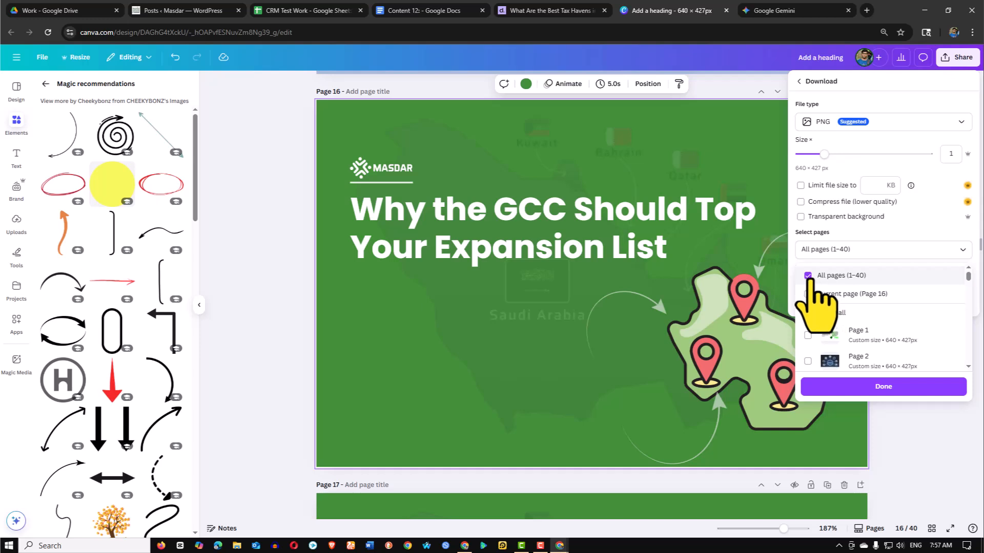
pyautogui.click(809, 279)
pyautogui.click(961, 250)
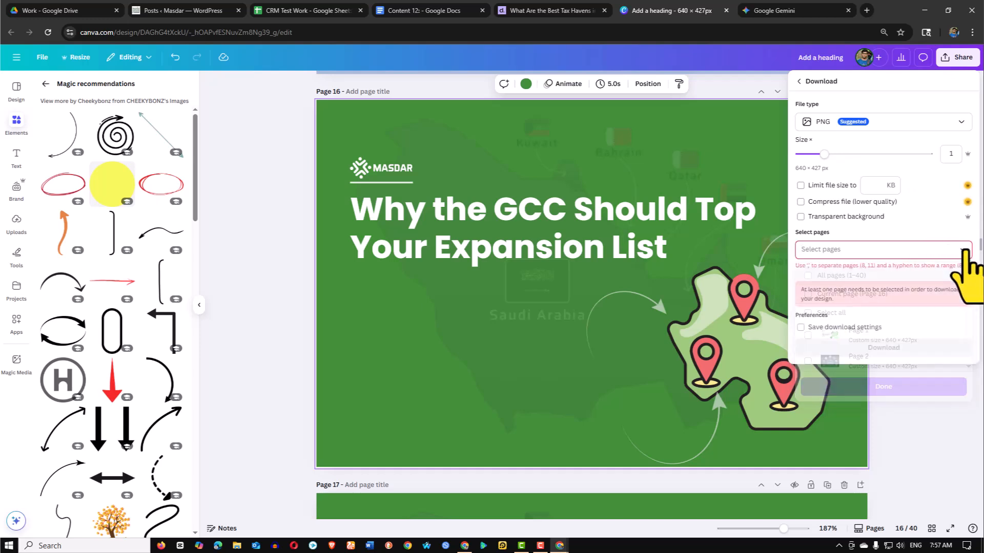
pyautogui.click(955, 250)
pyautogui.scroll(-5, 858, 318)
pyautogui.scroll(-5, 857, 327)
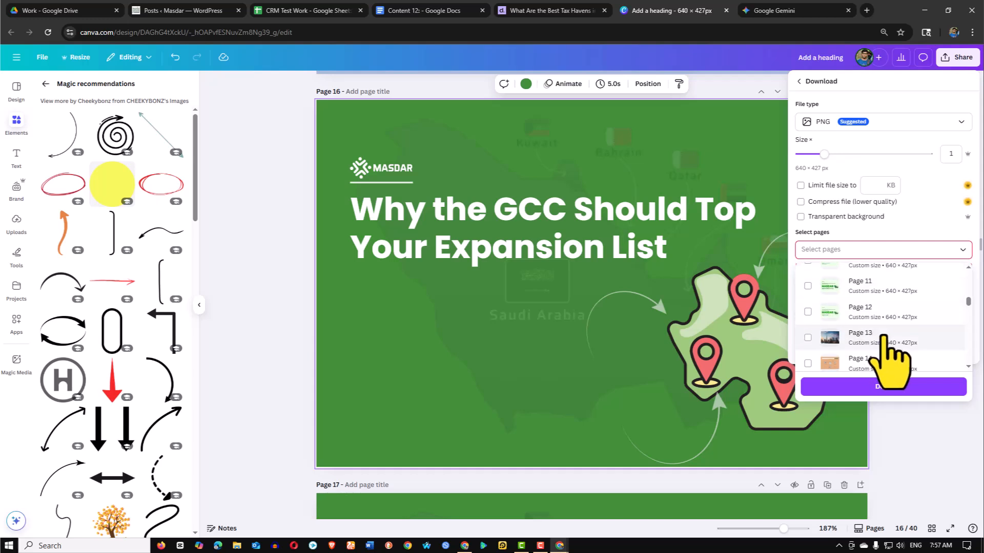
pyautogui.scroll(-3, 885, 338)
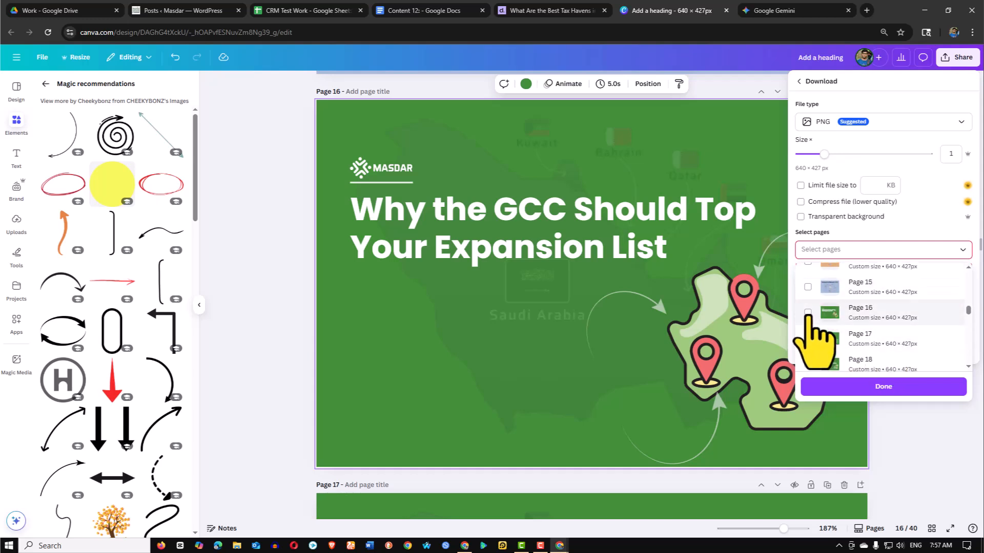
pyautogui.click(808, 313)
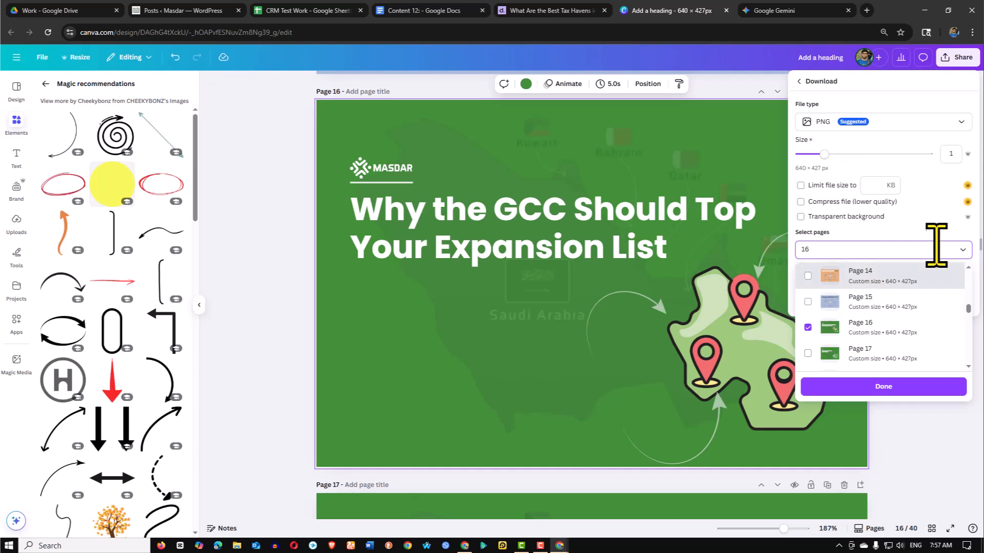
pyautogui.click(962, 254)
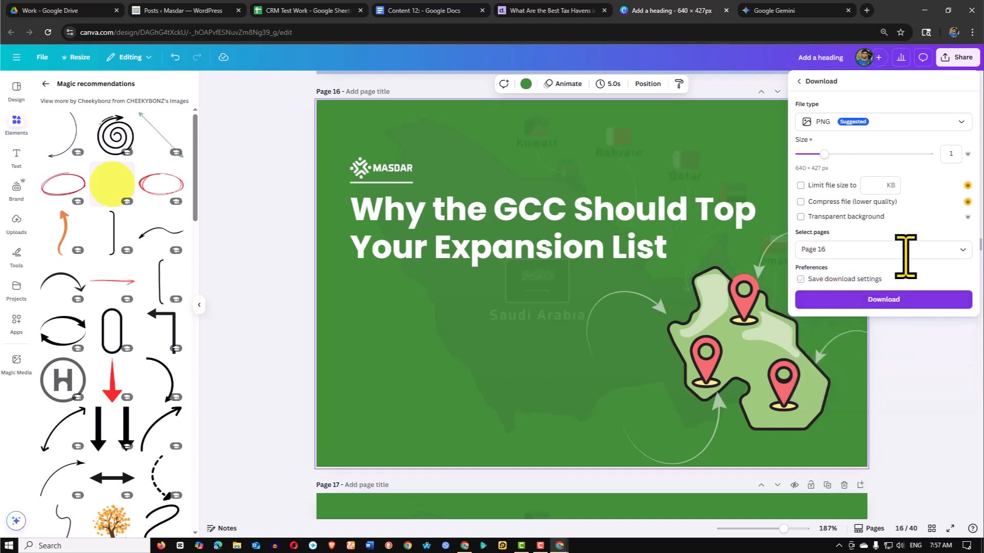
pyautogui.click(963, 251)
pyautogui.scroll(5, 865, 333)
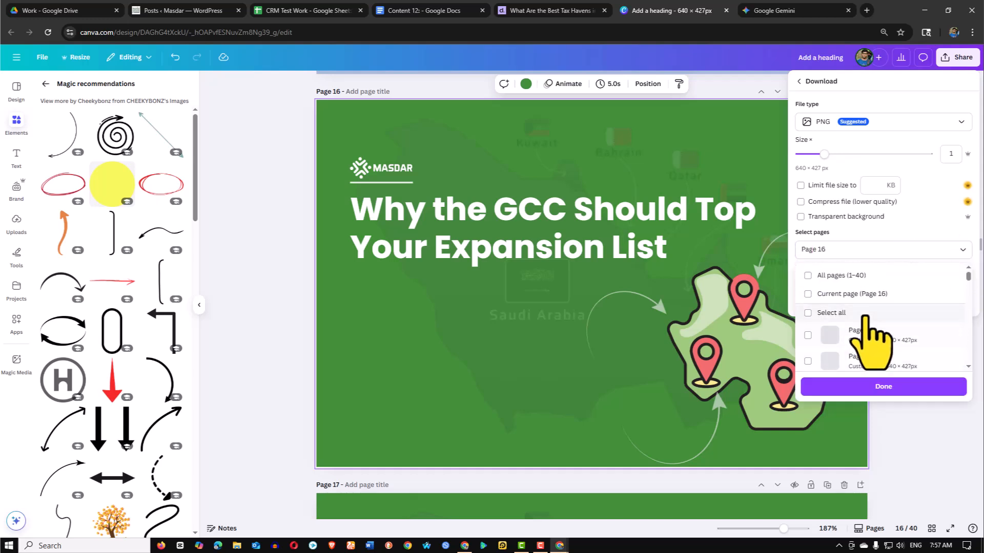
pyautogui.click(808, 295)
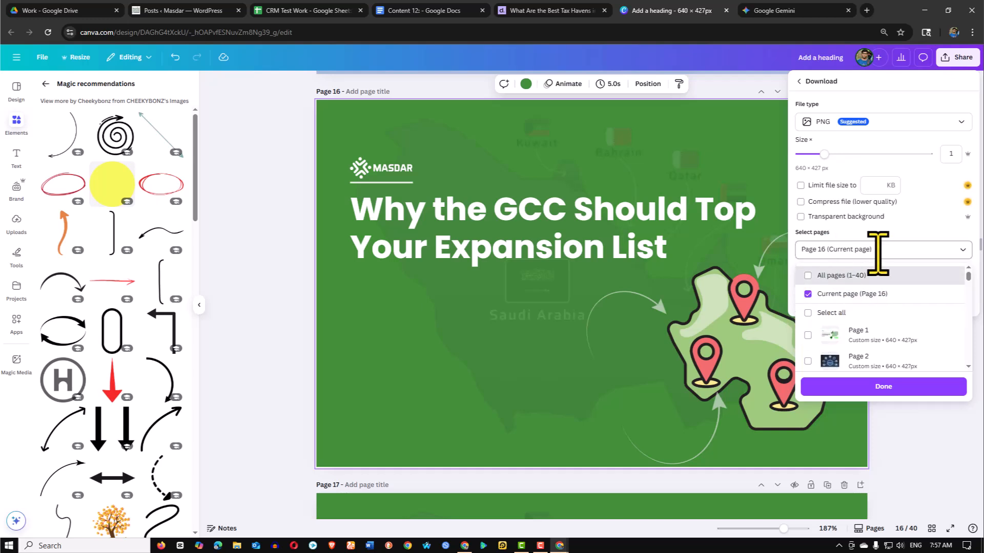
pyautogui.click(415, 159)
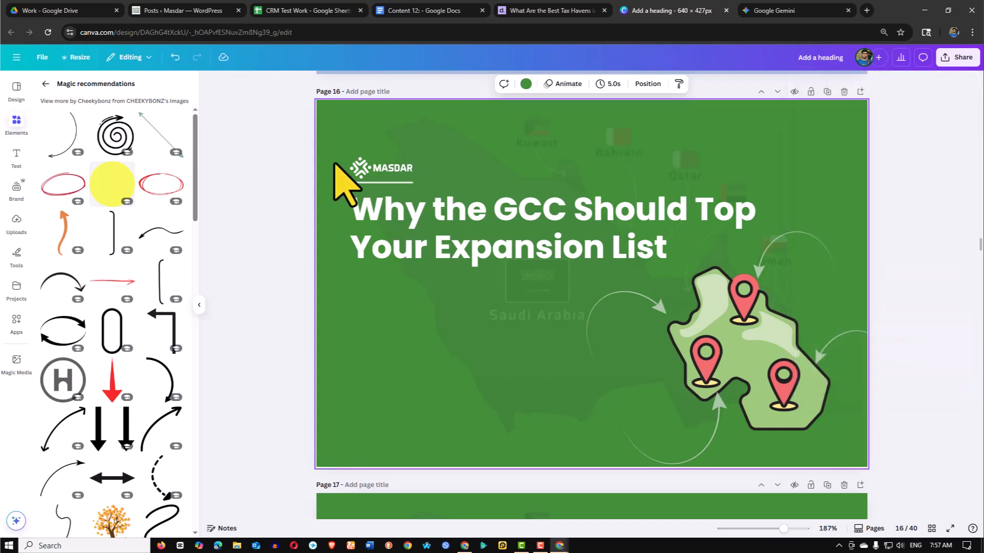
# Download only the current page, page 16, as a PNG image
pyautogui.click(956, 60)
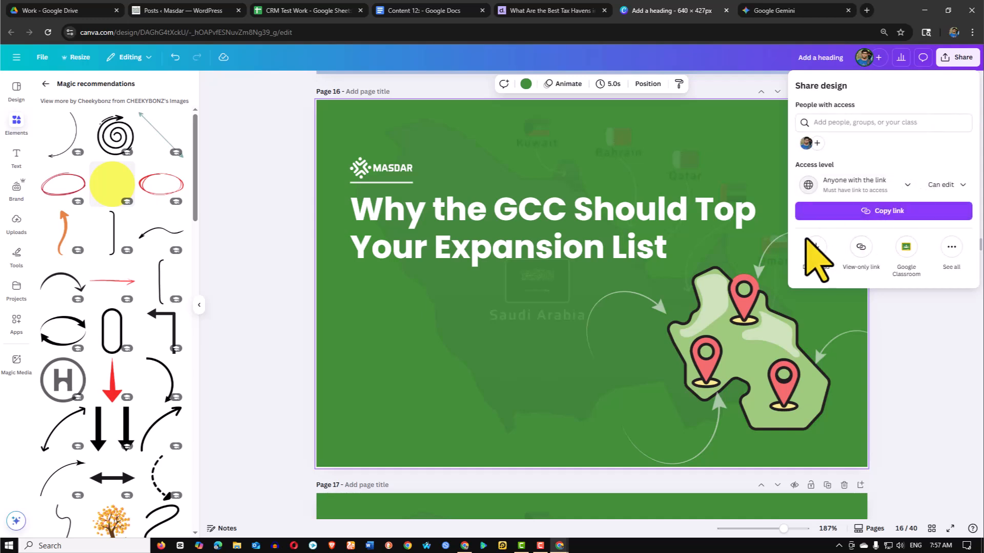
pyautogui.click(824, 252)
pyautogui.click(965, 249)
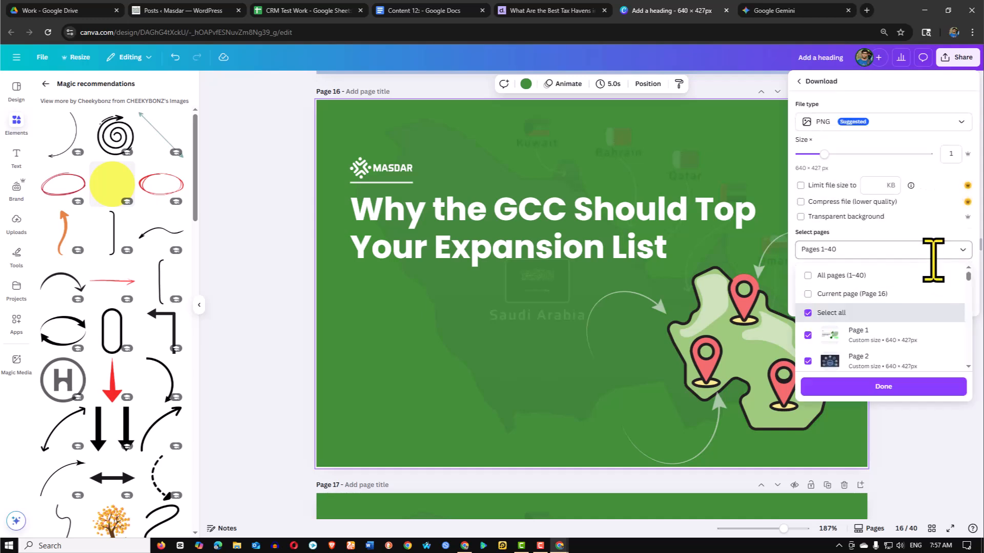
pyautogui.click(822, 294)
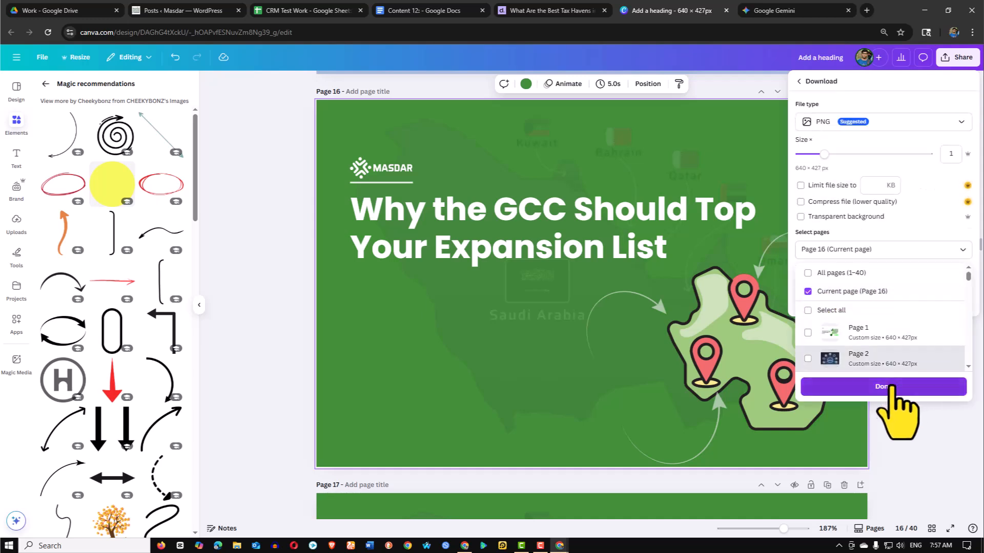
pyautogui.moveTo(824, 154); pyautogui.dragTo(855, 154)
pyautogui.click(883, 300)
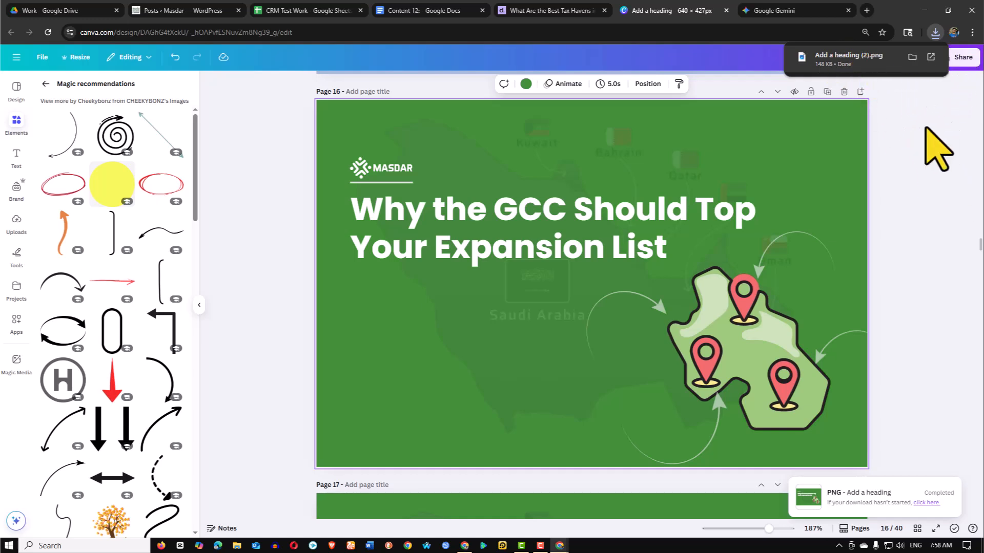
# Download only the current page, page 16, as a JPG at size 2.5 (1,600 × 1,068 px)
pyautogui.click(955, 72)
pyautogui.click(957, 57)
pyautogui.click(815, 256)
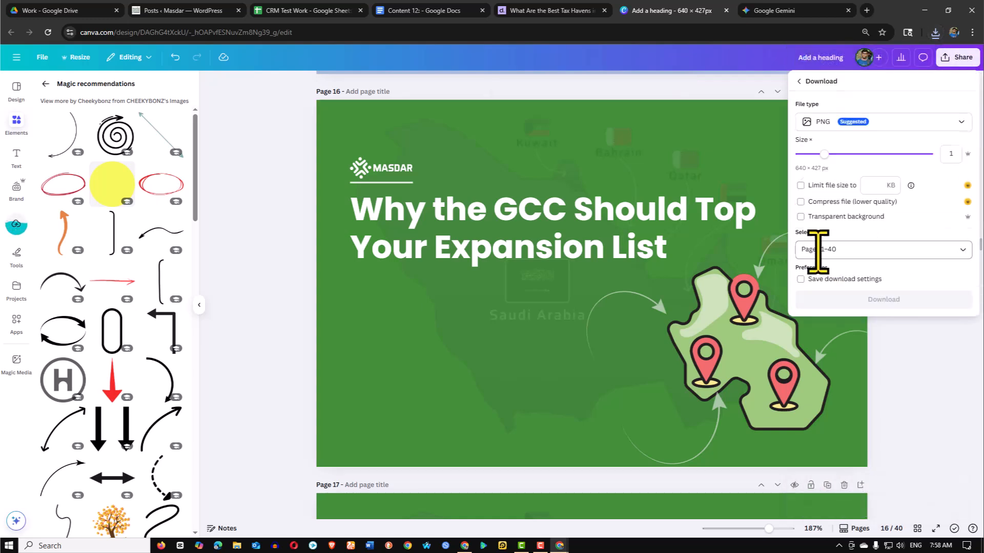
pyautogui.click(954, 123)
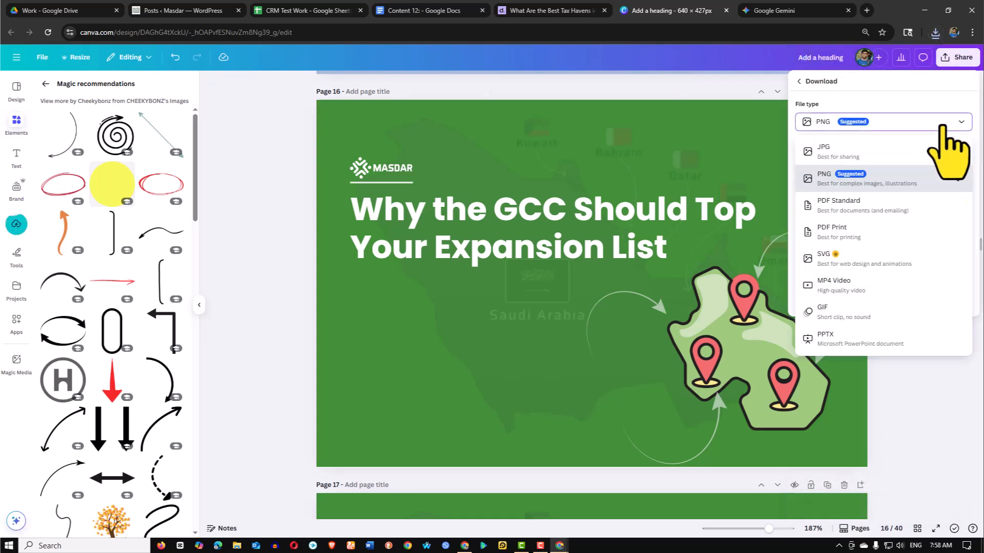
pyautogui.click(820, 147)
pyautogui.moveTo(824, 154); pyautogui.dragTo(898, 153)
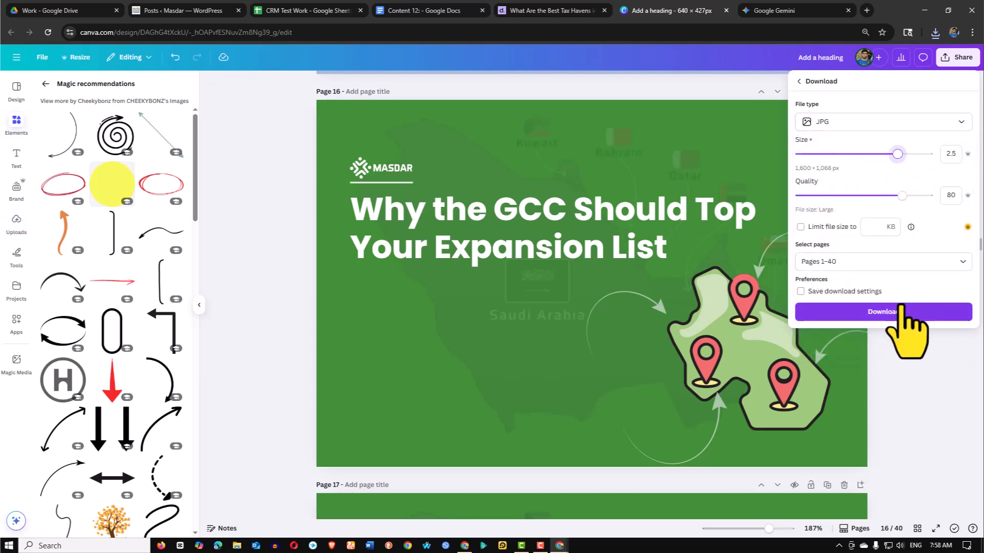
pyautogui.click(962, 262)
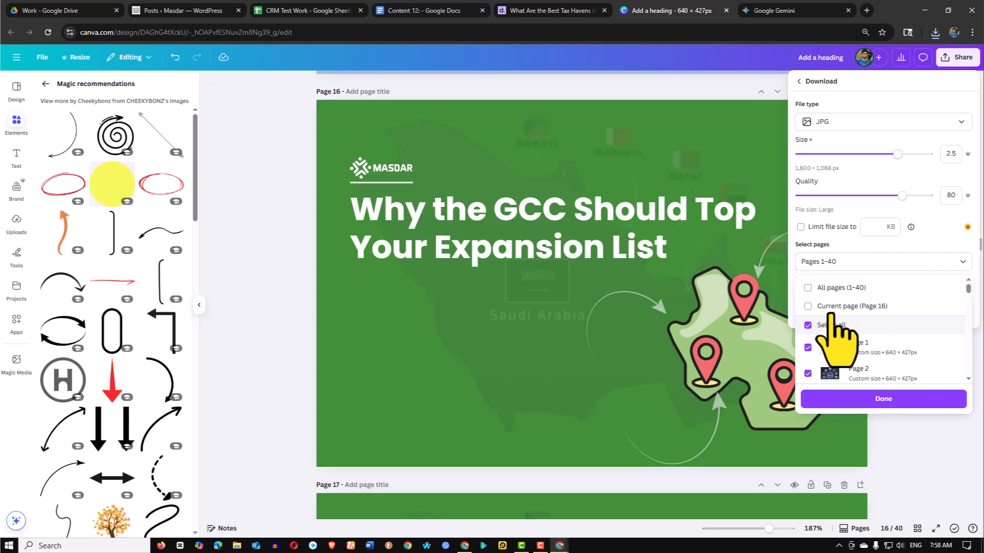
pyautogui.click(852, 307)
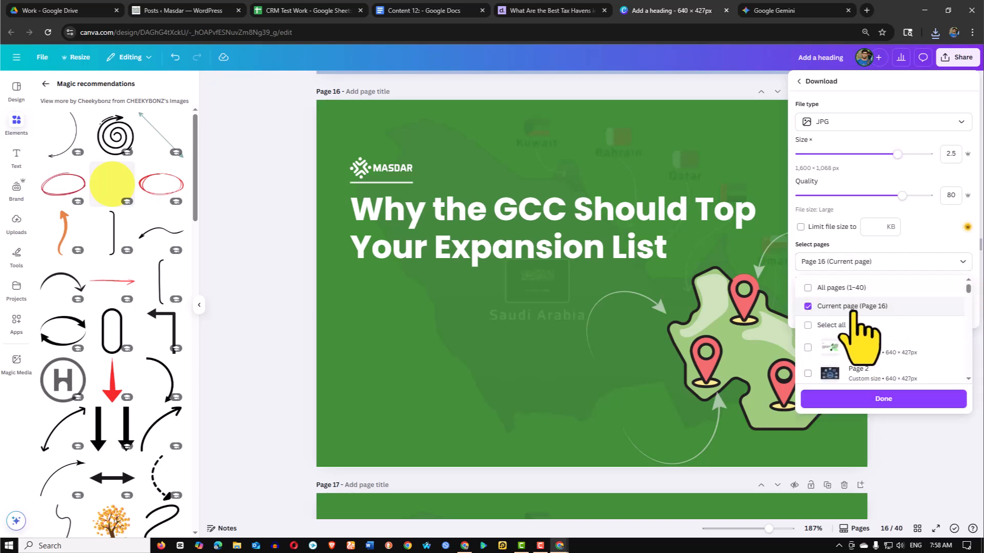
pyautogui.click(883, 399)
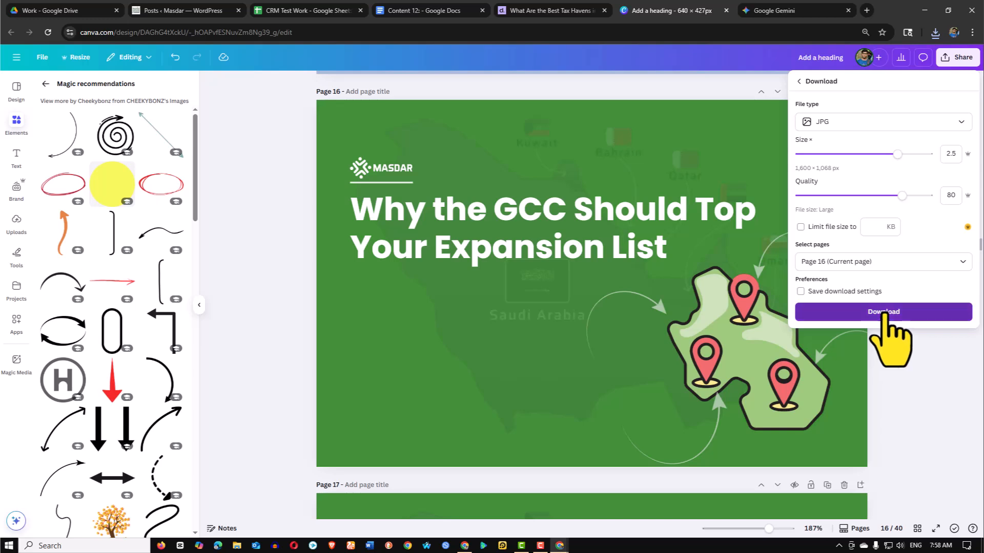
pyautogui.click(883, 313)
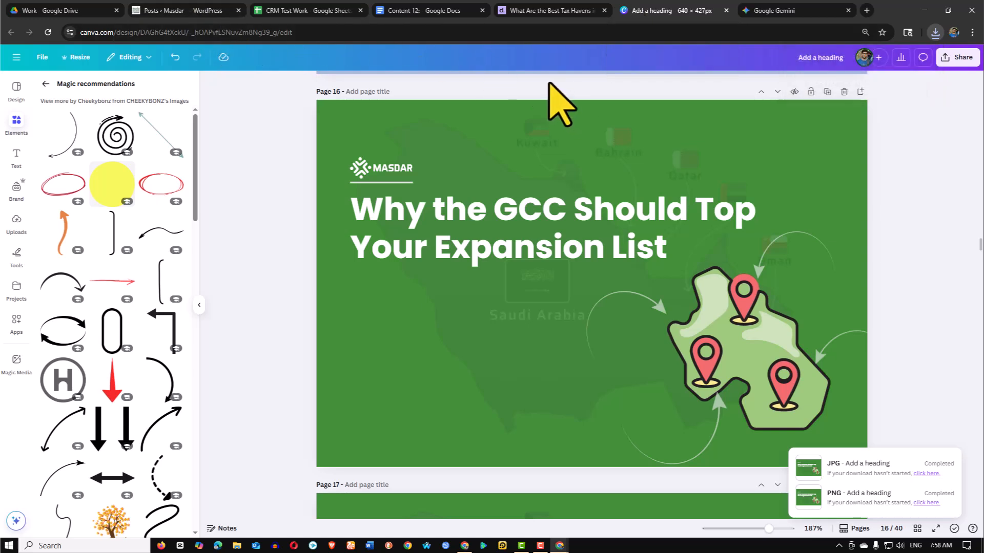
# Start a new WordPress post titled "Thinking of Global Expansion? Here’s Why the GCC Should Be at the Top of Your List." copied from the Google Docs article
pyautogui.click(160, 11)
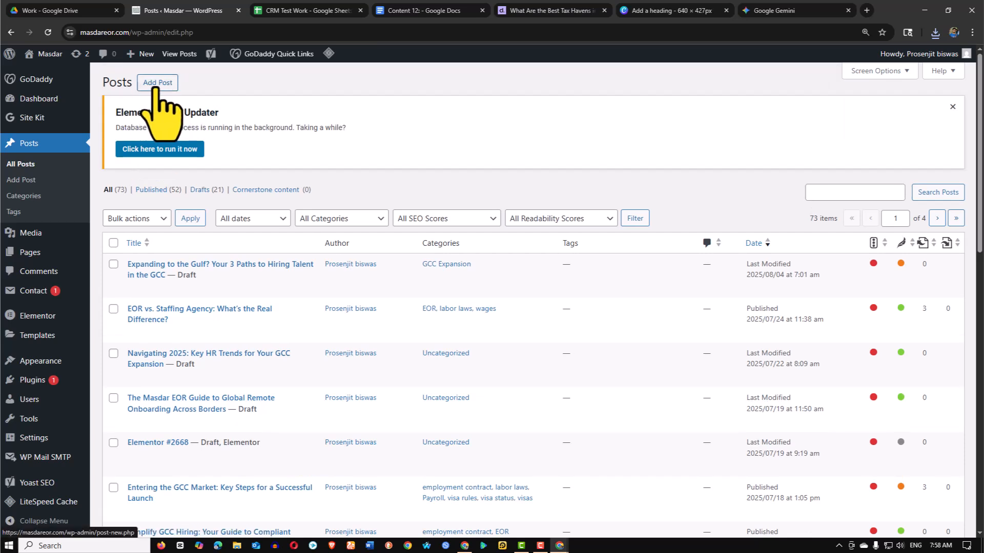
pyautogui.click(159, 83)
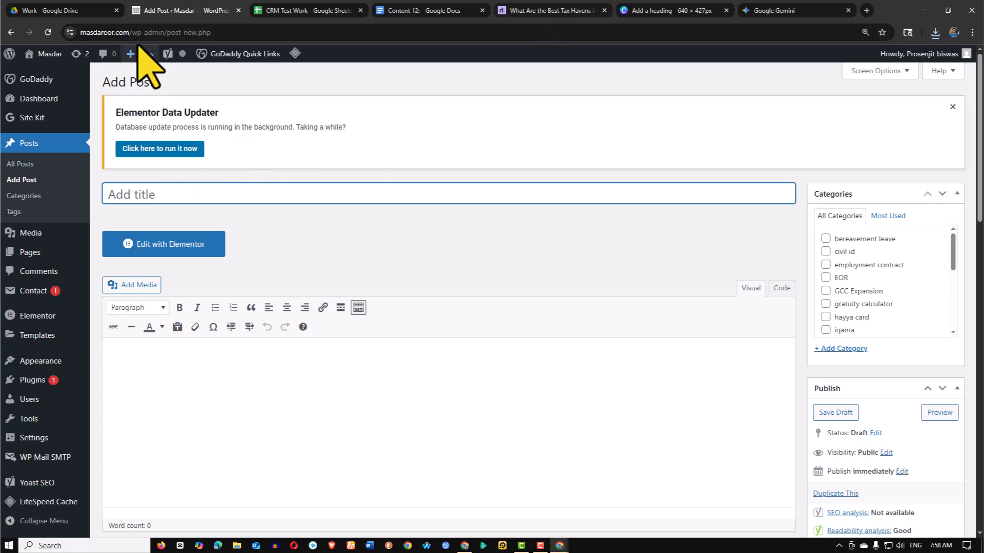
pyautogui.click(431, 14)
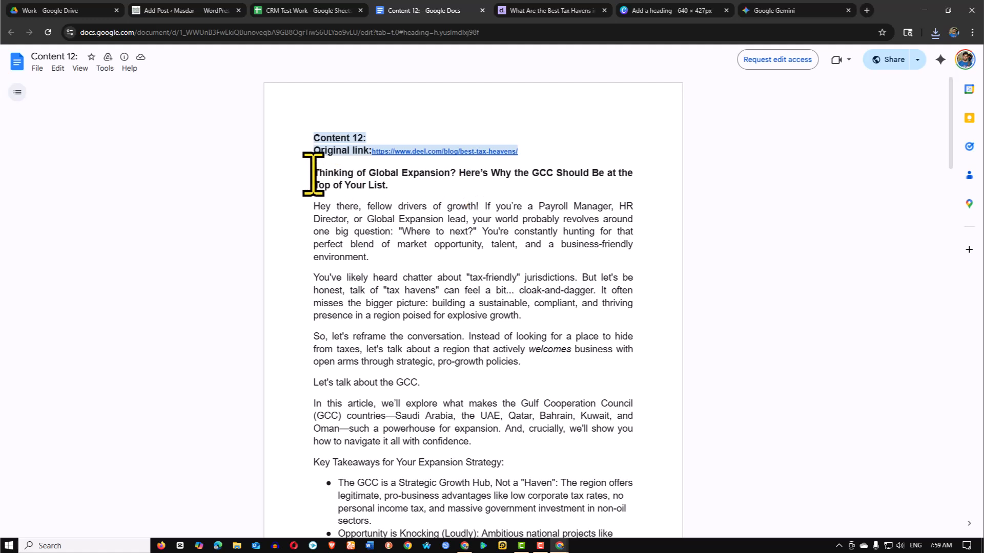
pyautogui.moveTo(360, 179); pyautogui.dragTo(389, 190)
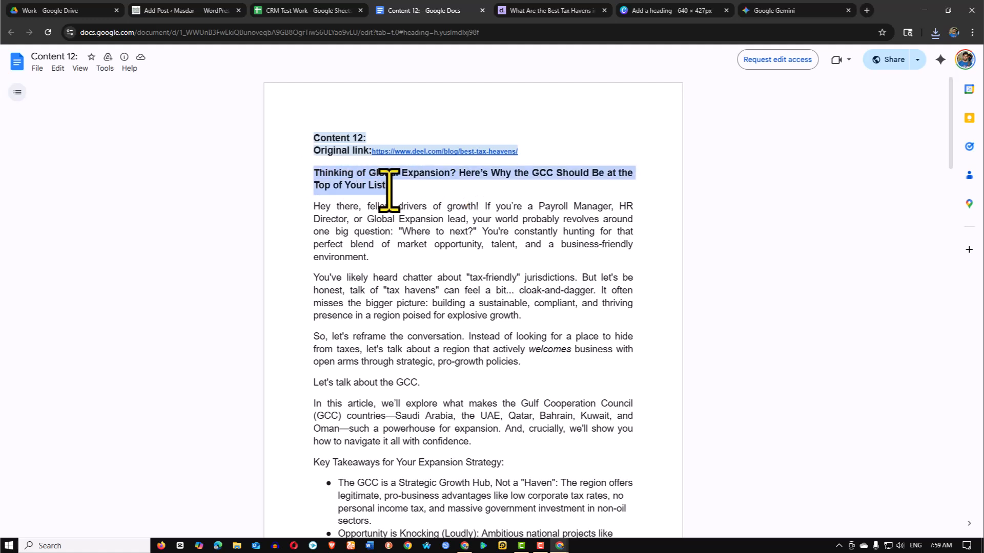
pyautogui.click(192, 11)
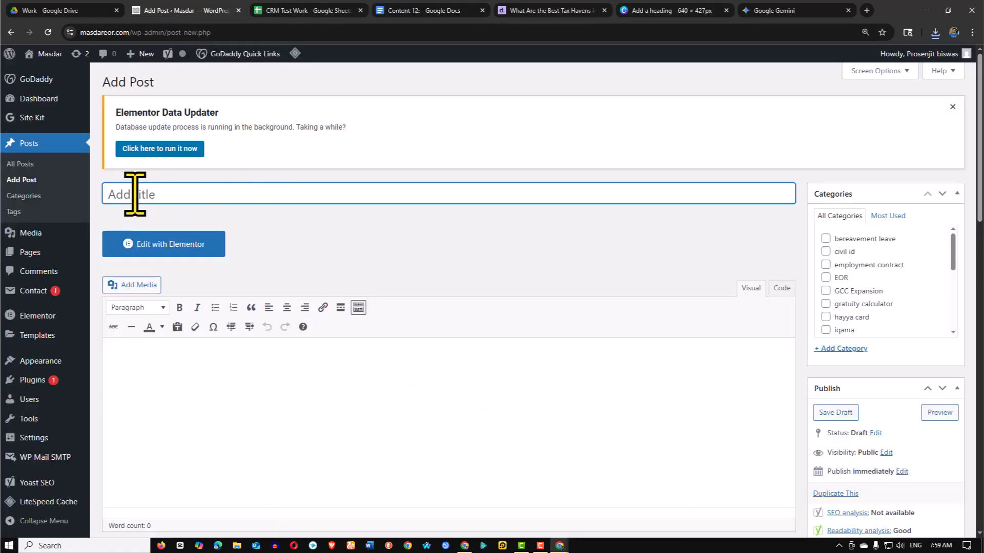
pyautogui.write('Thinking of Global Expansion? Here’s Why the GCC Should Be at the Top of Your List.')
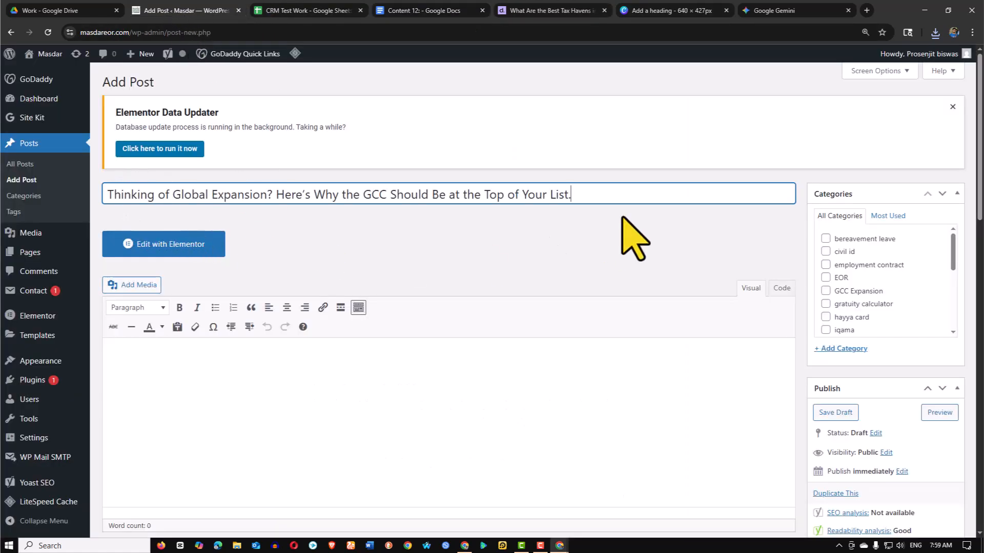
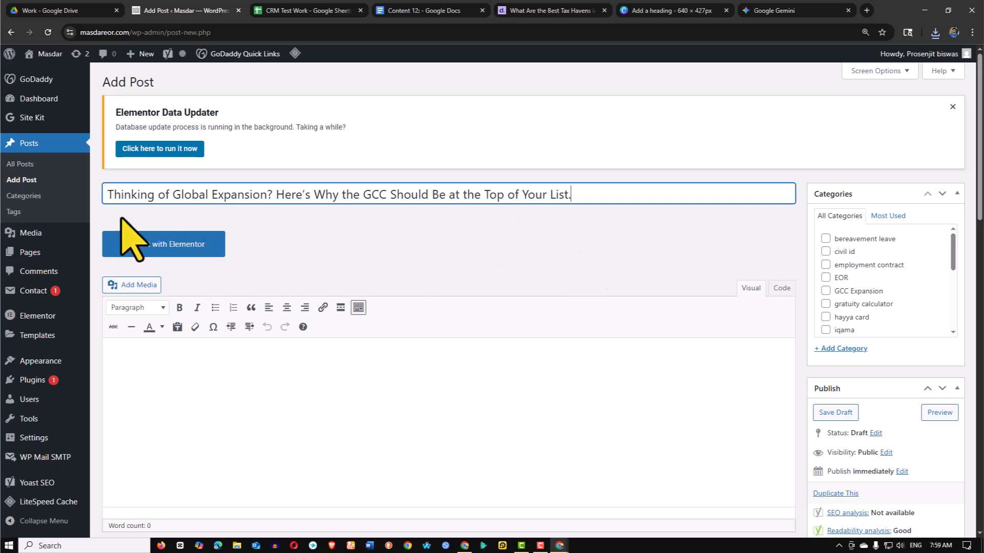
pyautogui.moveTo(110, 194); pyautogui.dragTo(631, 204)
pyautogui.click(631, 203)
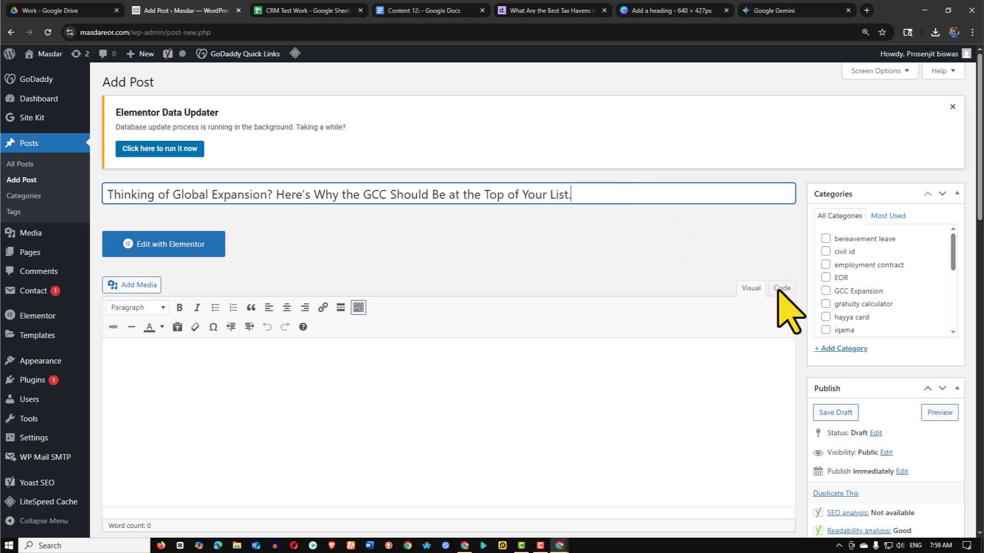
# Save the new post as a draft, preview it on the site and return to the post editor
pyautogui.click(835, 413)
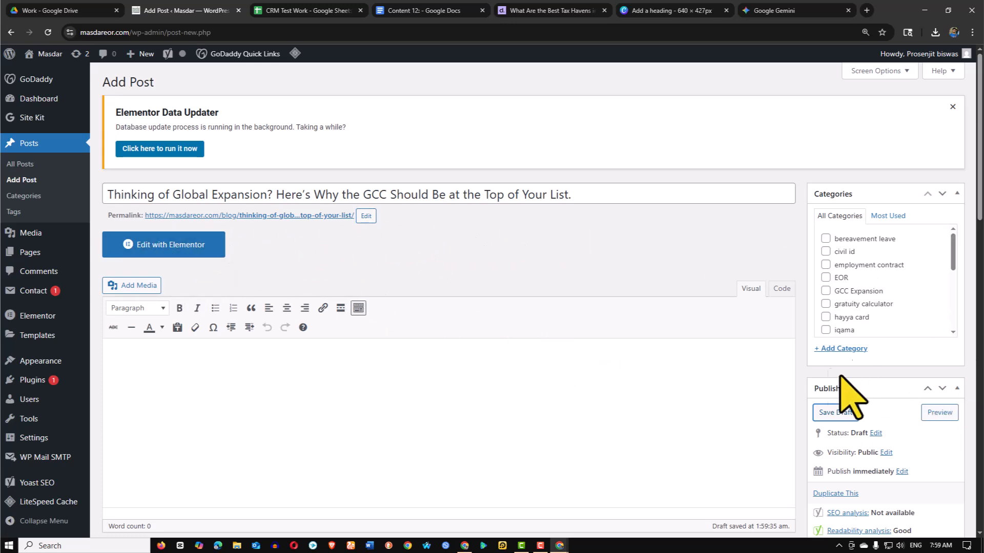
pyautogui.click(941, 414)
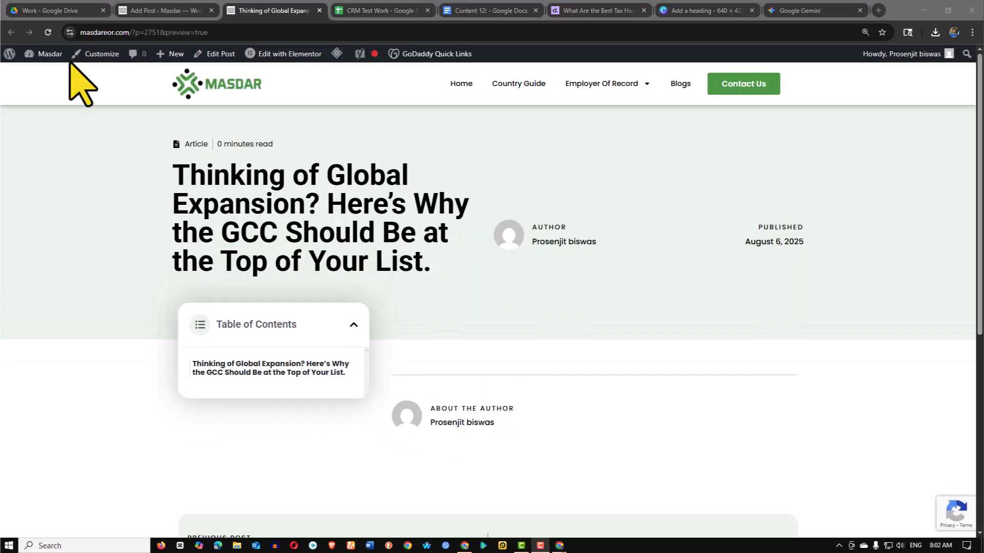
pyautogui.click(184, 11)
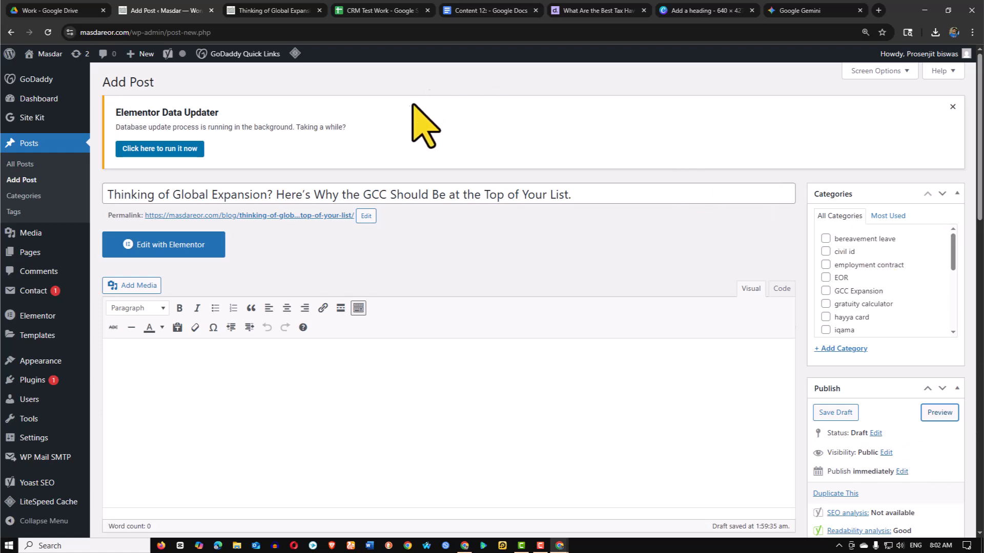
# Assign the post to the GCC Expansion category and check the remaining categories for other matches
pyautogui.scroll(-8, 866, 289)
pyautogui.scroll(4, 877, 285)
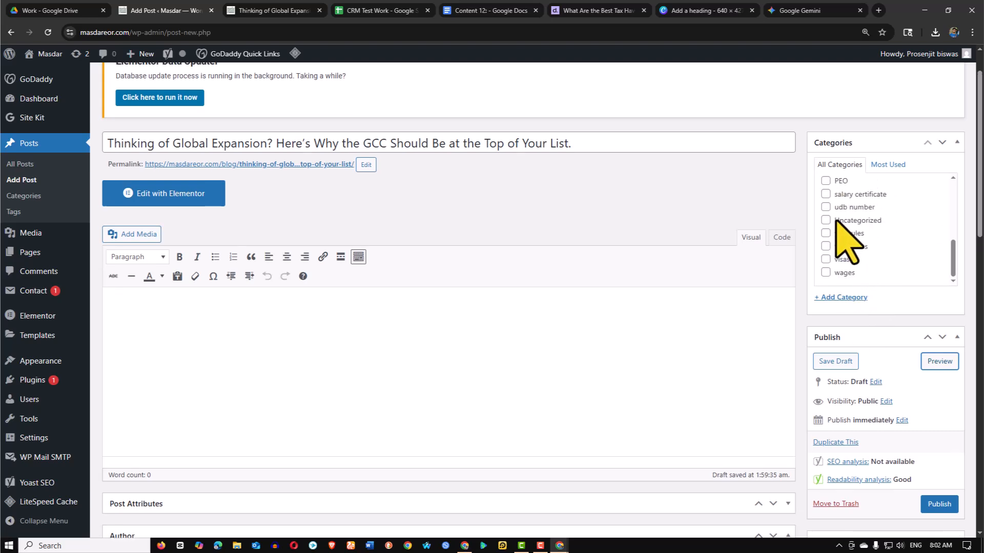
pyautogui.scroll(-11, 906, 308)
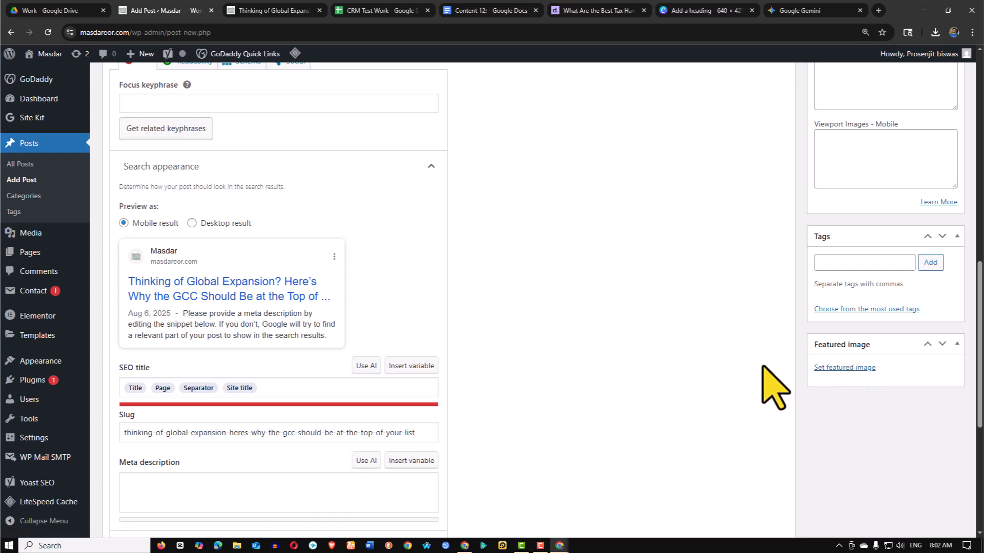
pyautogui.scroll(11, 775, 388)
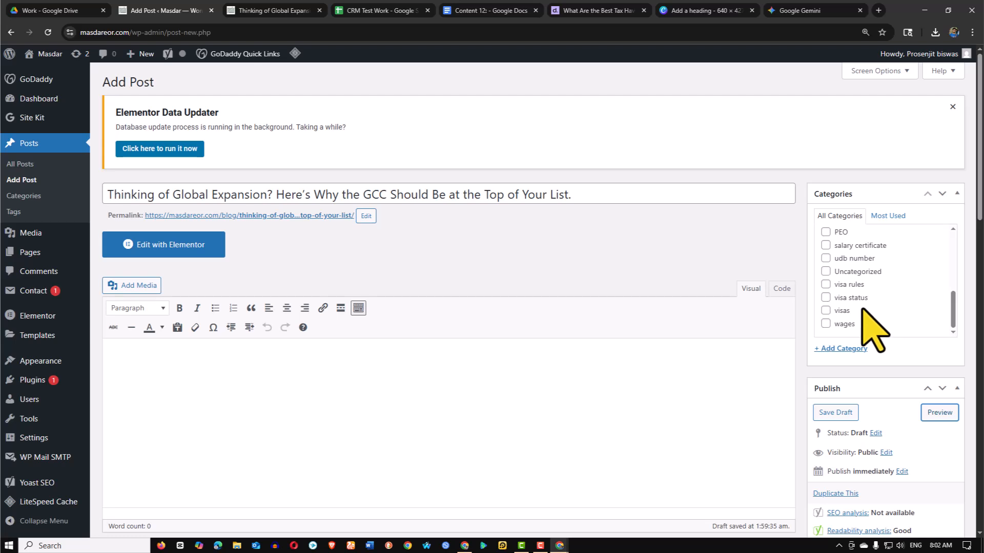
pyautogui.scroll(5, 878, 274)
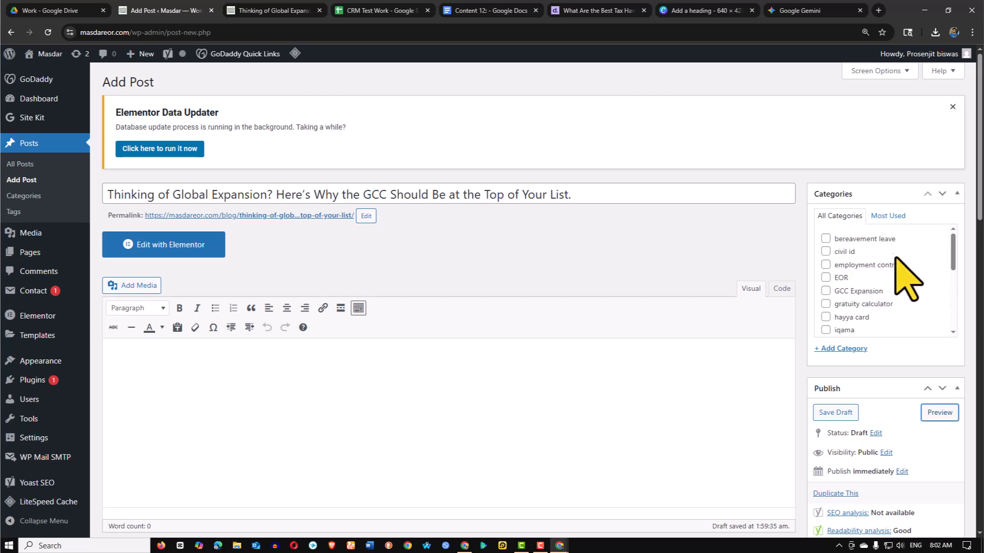
pyautogui.click(826, 291)
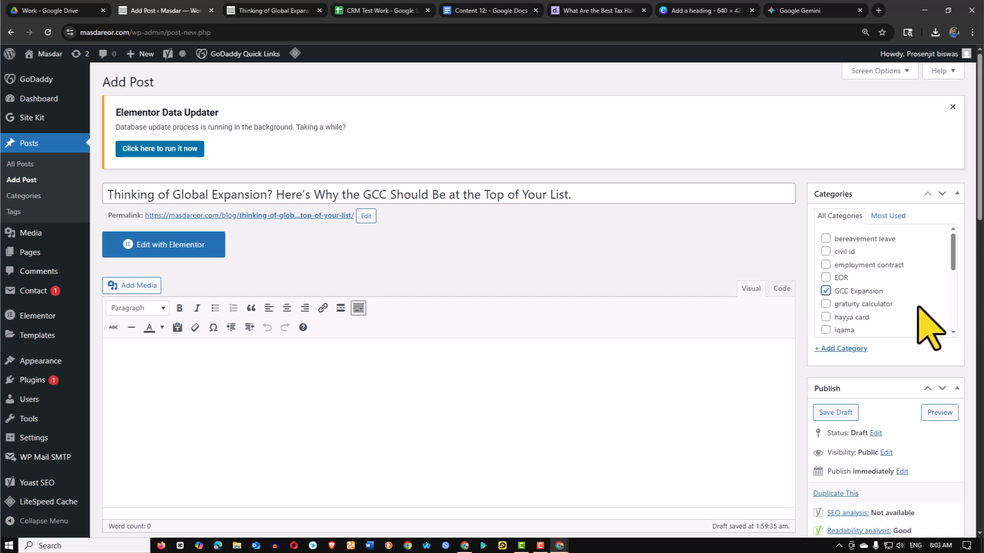
pyautogui.moveTo(953, 256); pyautogui.dragTo(942, 315)
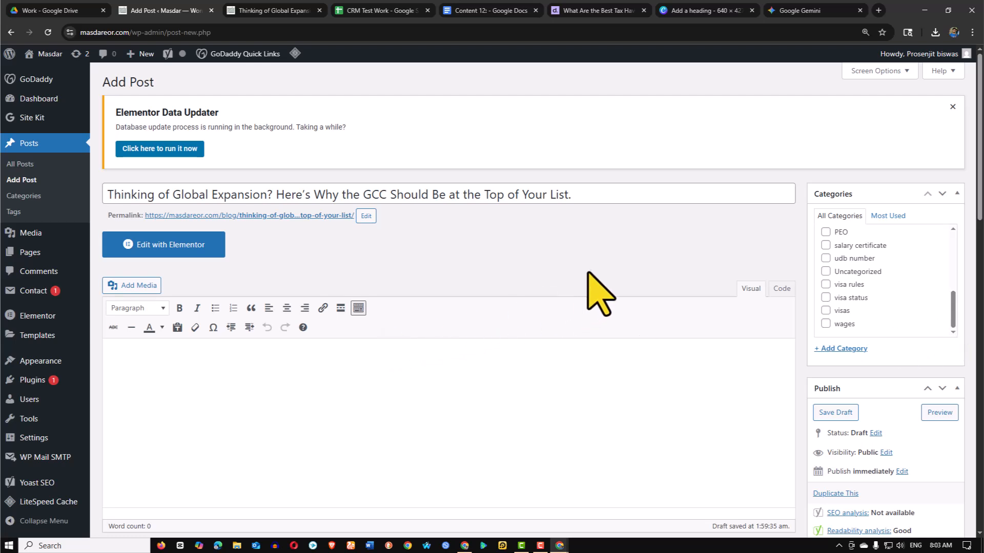
pyautogui.scroll(2, 853, 272)
pyautogui.scroll(2, 874, 302)
# Upload "Add a heading (21).jpg" from Downloads to the media library through the post's featured image setting, and close the library without assigning the image
pyautogui.scroll(-10, 885, 307)
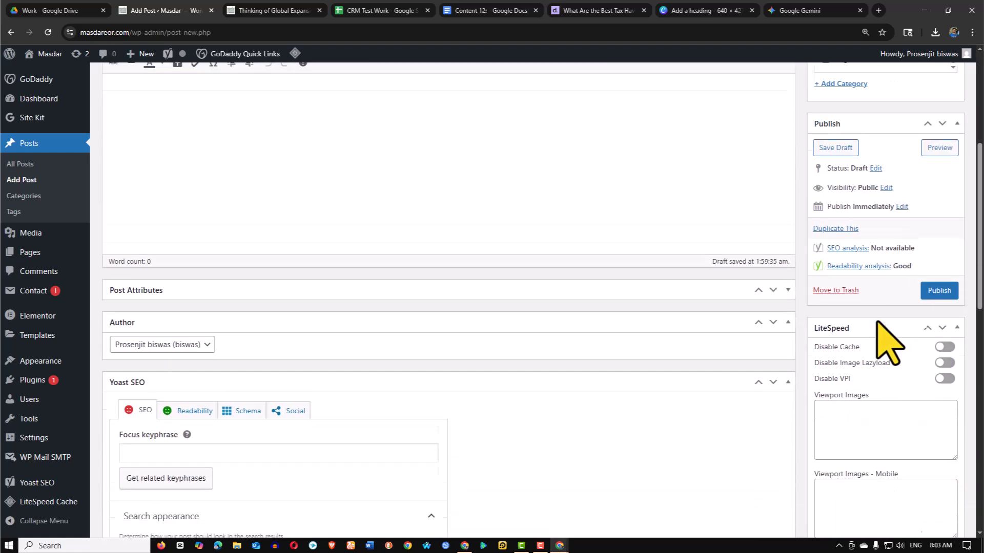
pyautogui.scroll(-9, 889, 343)
pyautogui.click(845, 266)
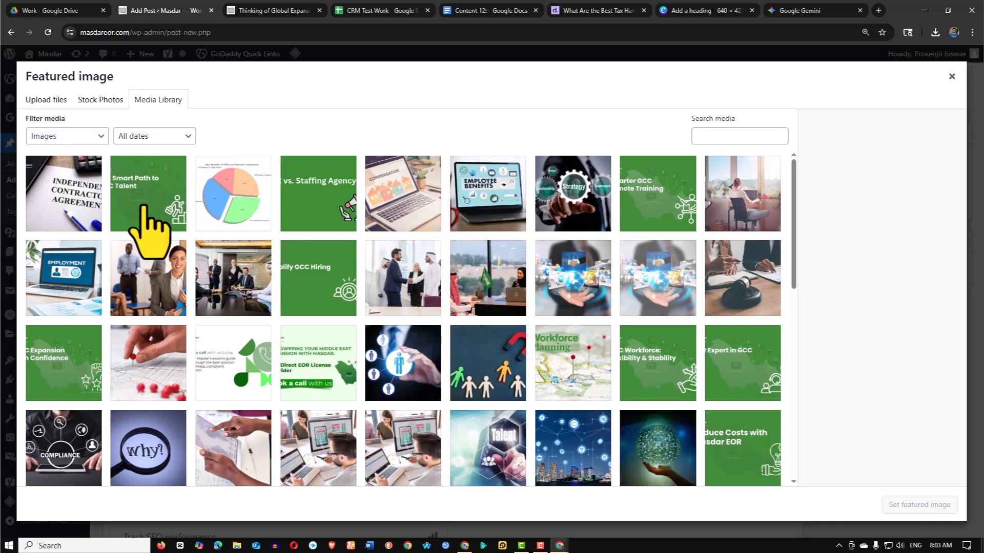
pyautogui.click(45, 100)
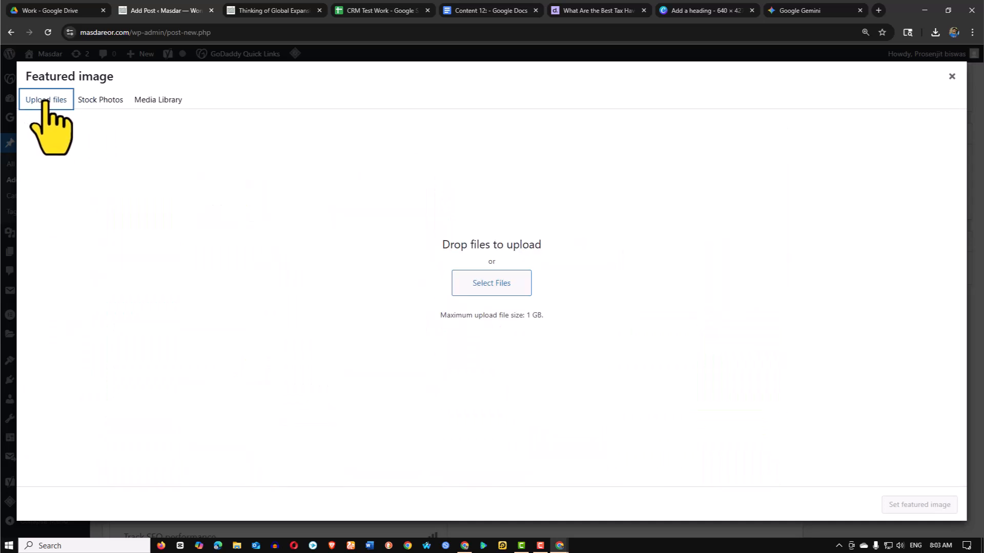
pyautogui.click(493, 284)
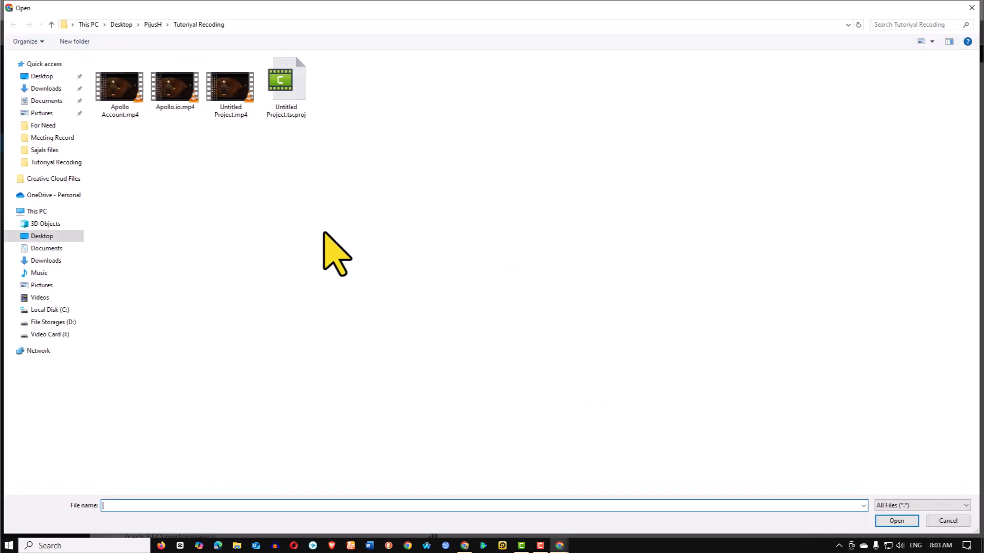
pyautogui.click(45, 88)
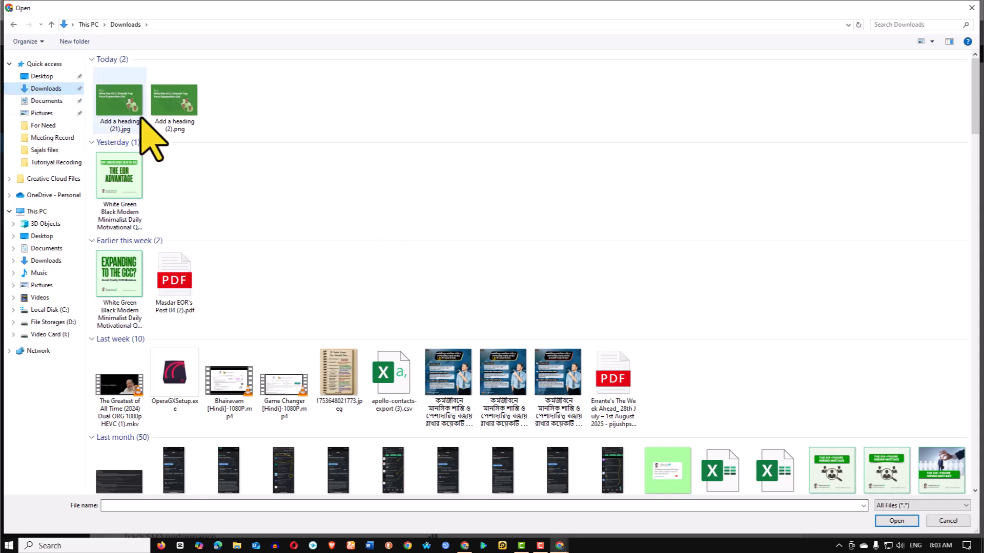
pyautogui.click(124, 108)
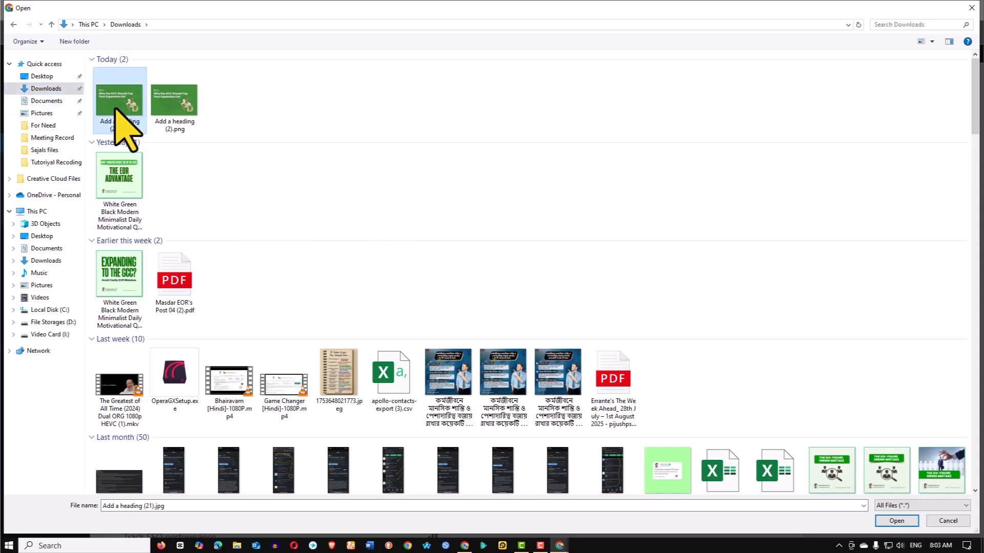
pyautogui.click(896, 521)
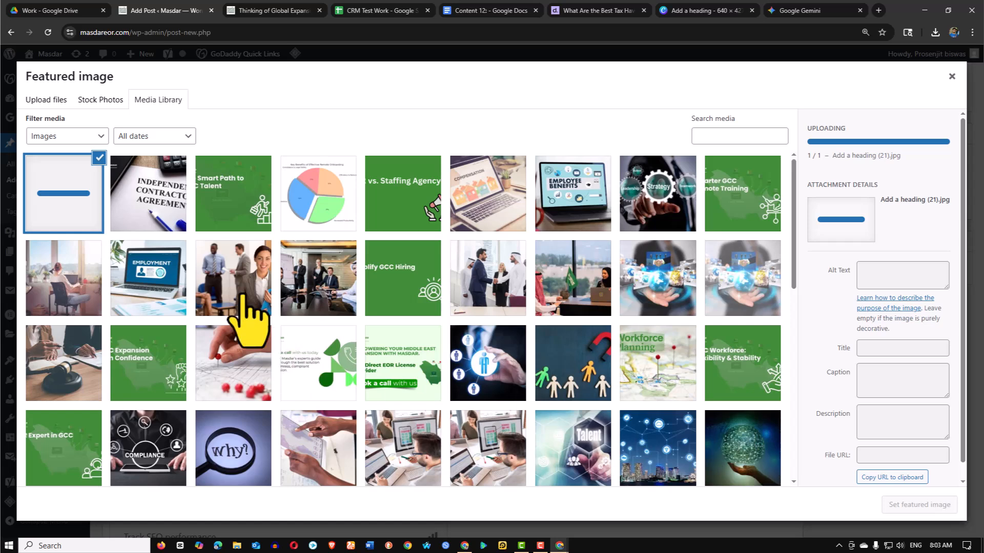
pyautogui.click(952, 76)
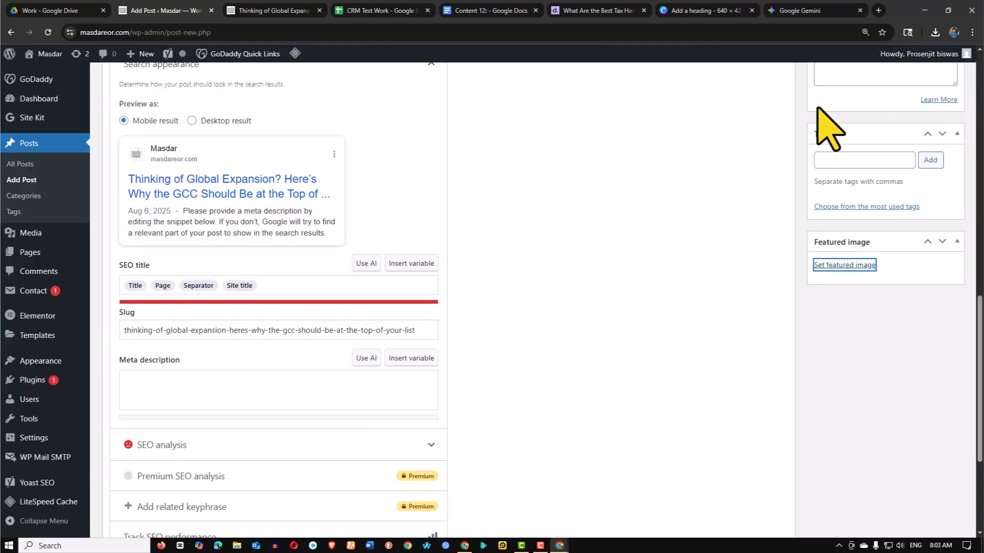
# Upload "Add a heading (21).jpg" from the Downloads folder and set it as the post's featured image
pyautogui.scroll(7, 820, 266)
pyautogui.scroll(-5, 852, 385)
pyautogui.click(845, 368)
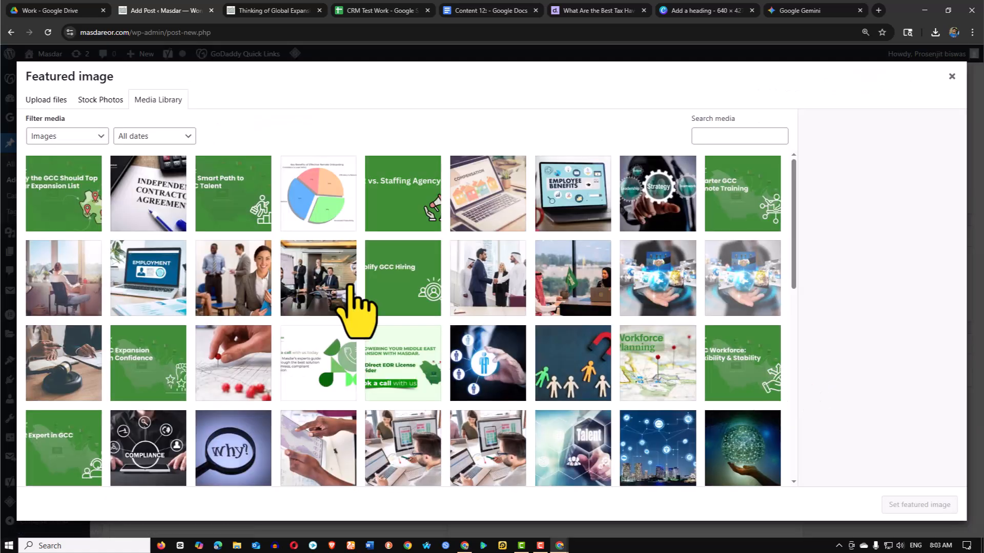
pyautogui.click(60, 105)
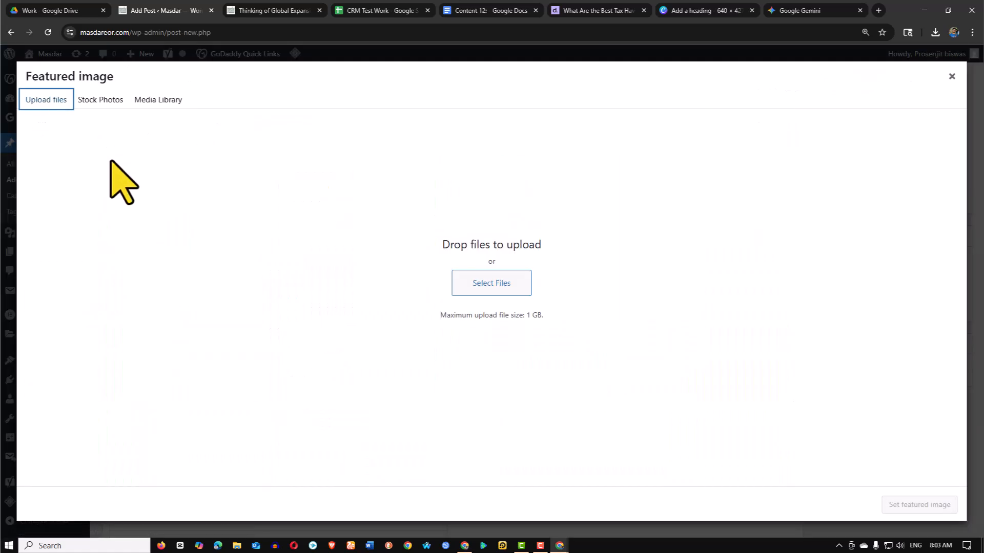
pyautogui.click(492, 283)
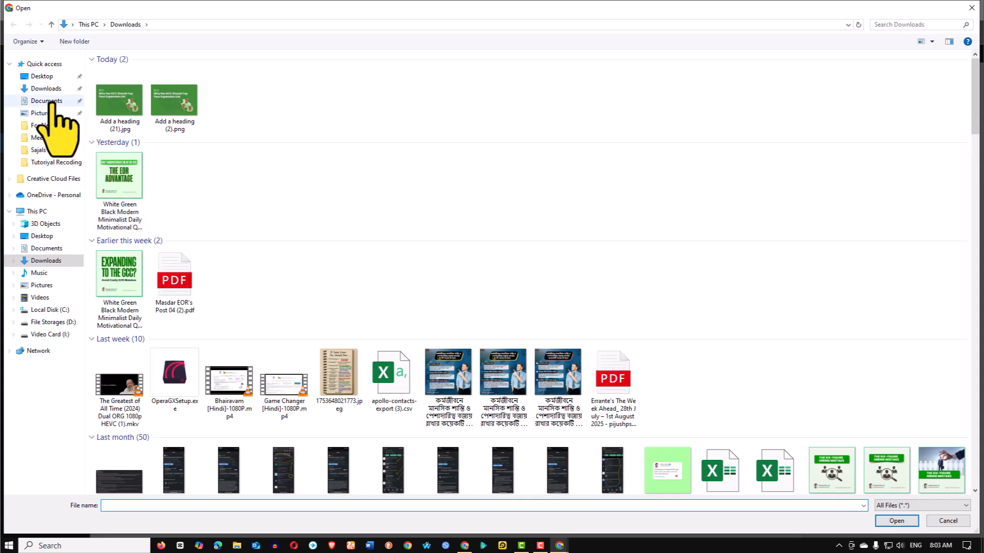
pyautogui.click(35, 90)
pyautogui.click(119, 92)
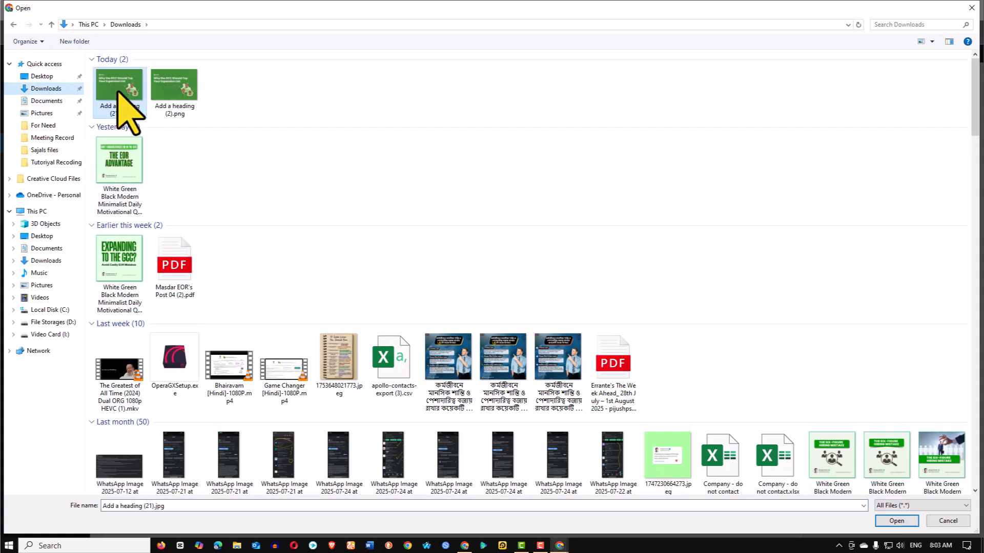
pyautogui.click(896, 520)
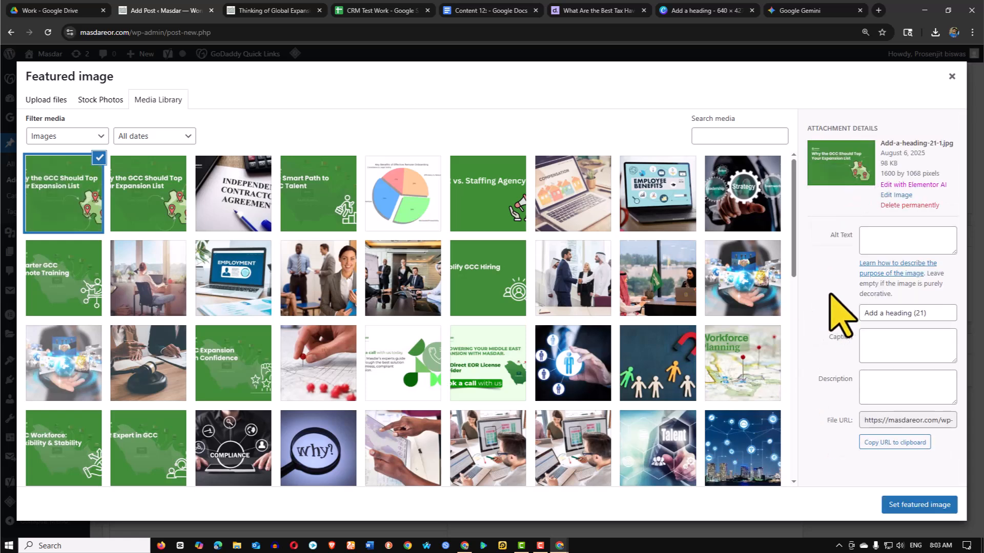
pyautogui.click(926, 504)
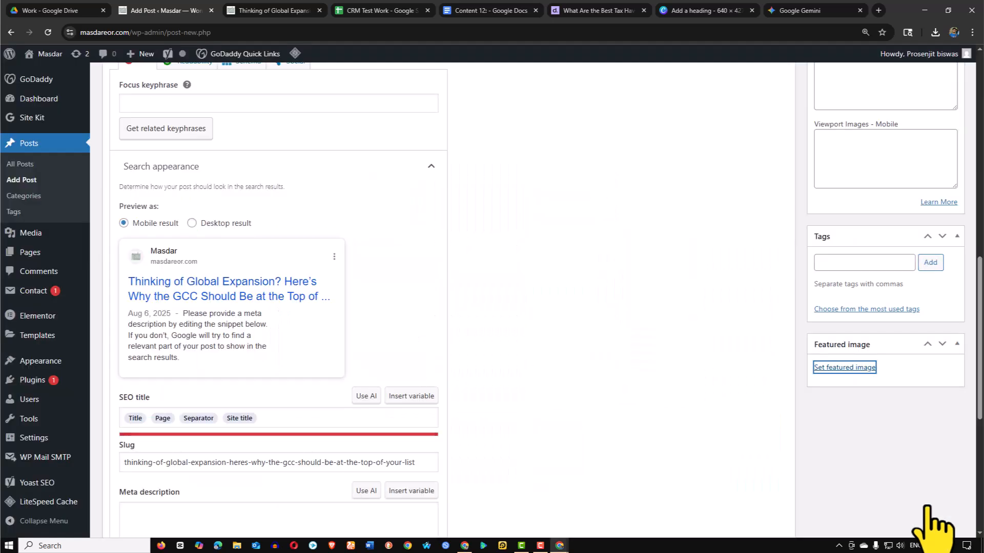
# Preview the draft post to check its title and featured image, and return to the post editor
pyautogui.scroll(4, 563, 307)
pyautogui.scroll(8, 486, 281)
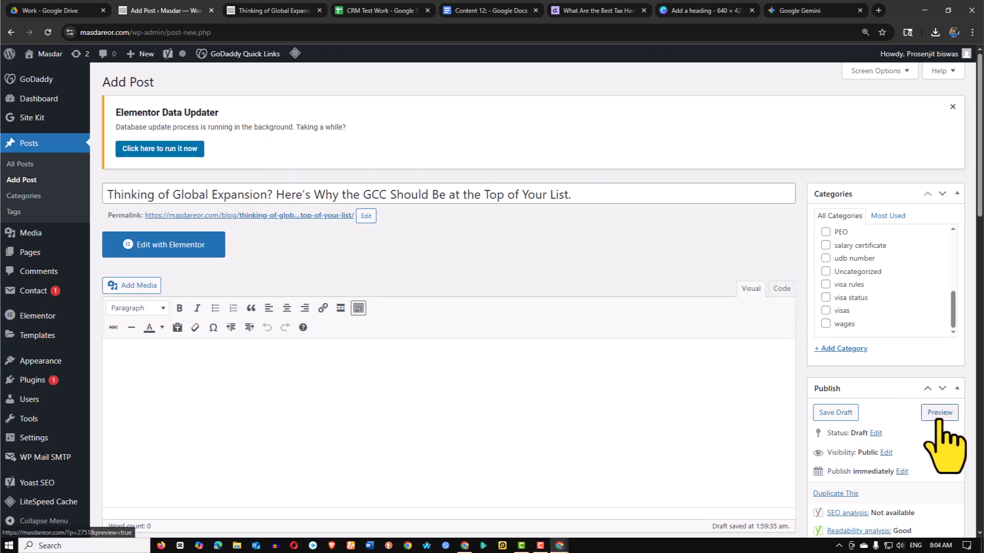
pyautogui.click(940, 413)
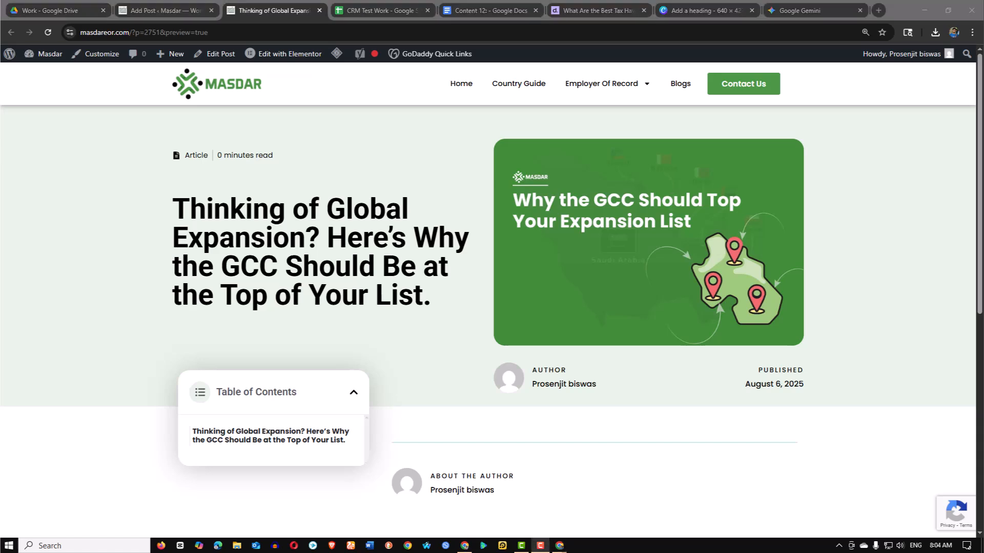
pyautogui.scroll(-6, 522, 341)
pyautogui.scroll(6, 469, 287)
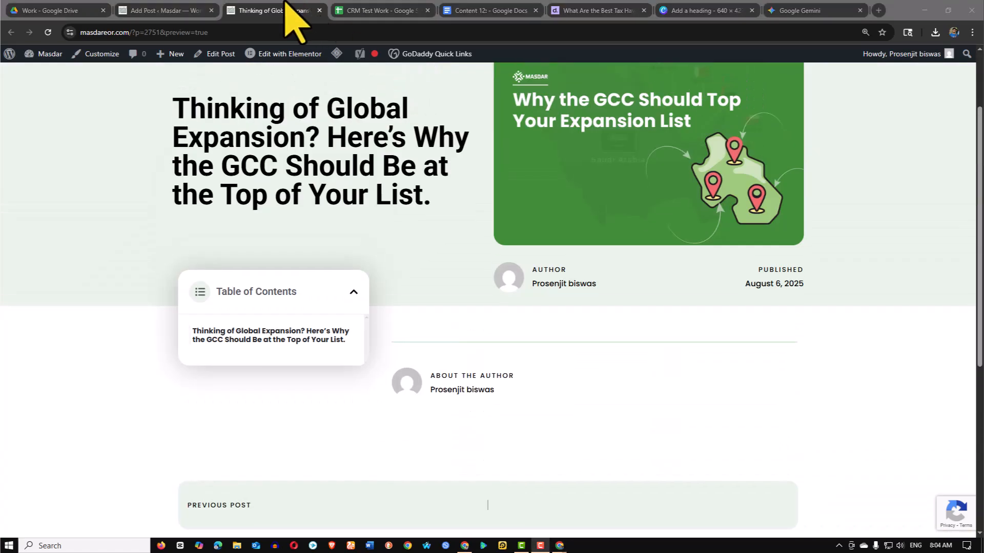
pyautogui.click(172, 10)
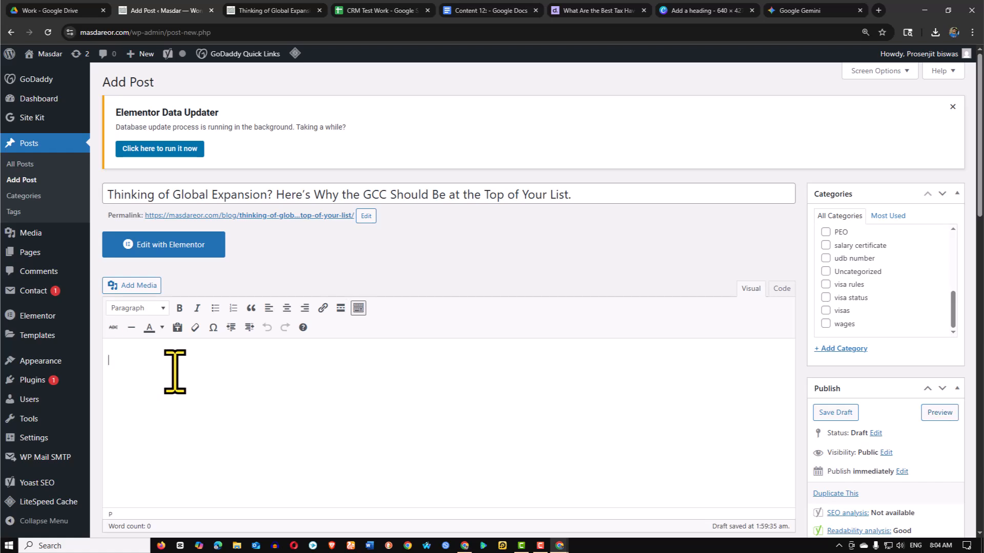
# Switch to the "Content 12:" Google Doc and copy the article from its title through the final paragraph, leaving out the original link
pyautogui.click(486, 10)
pyautogui.click(381, 207)
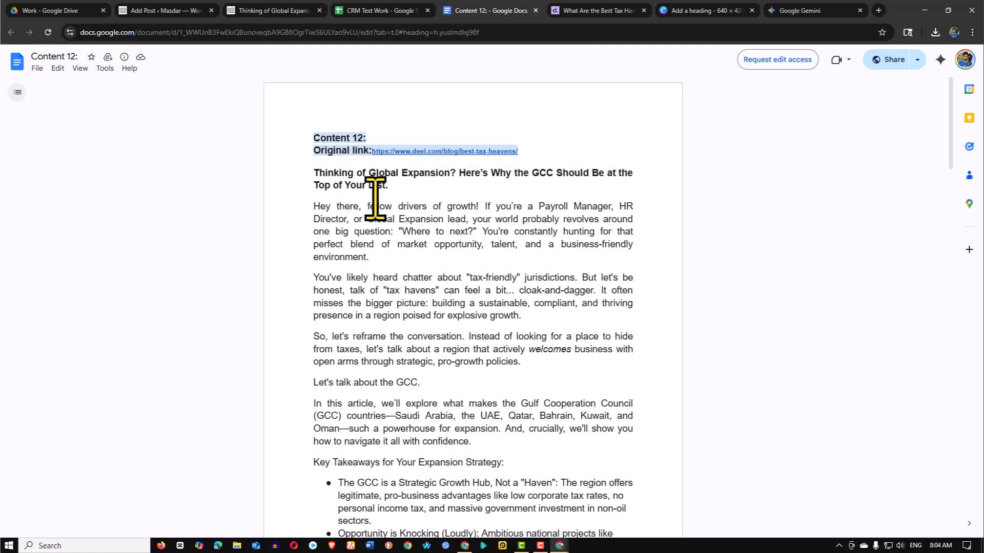
pyautogui.scroll(-11, 456, 350)
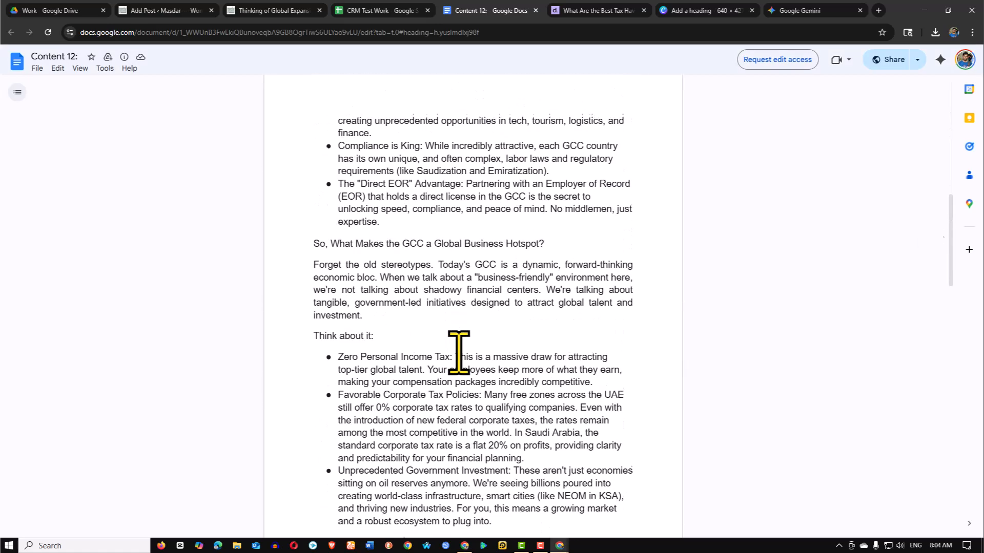
pyautogui.scroll(-15, 458, 353)
pyautogui.scroll(15, 457, 361)
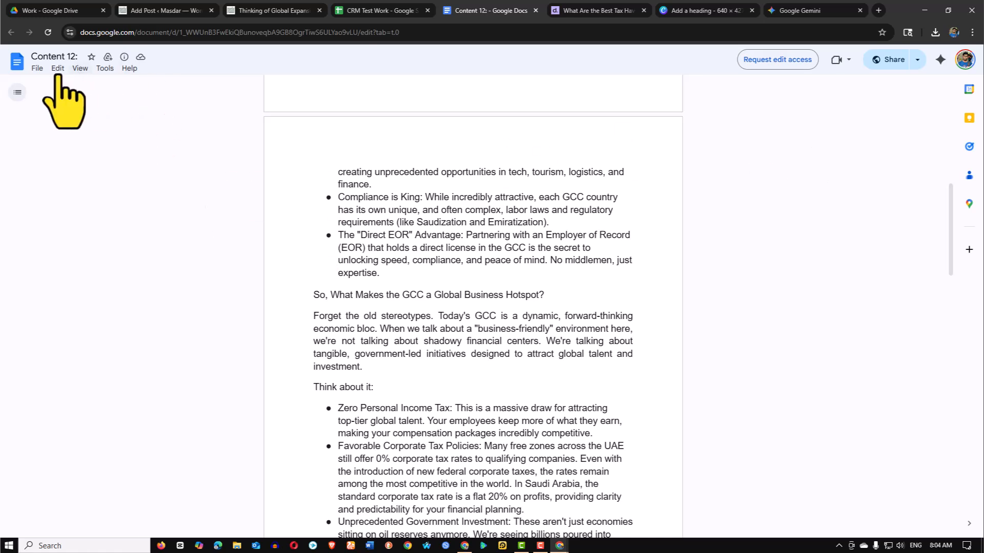
pyautogui.scroll(15, 359, 215)
pyautogui.moveTo(285, 186); pyautogui.dragTo(432, 317)
pyautogui.scroll(-20, 433, 322)
pyautogui.moveTo(431, 318); pyautogui.dragTo(584, 392)
pyautogui.scroll(-7, 461, 384)
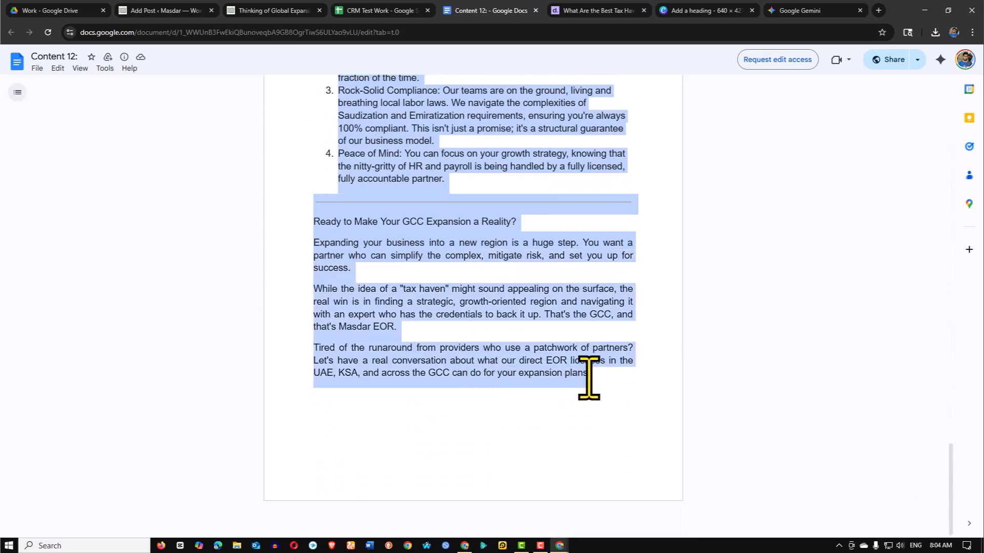
# Create a new blank Google Docs document and dismiss the Gemini prompt
pyautogui.click(37, 69)
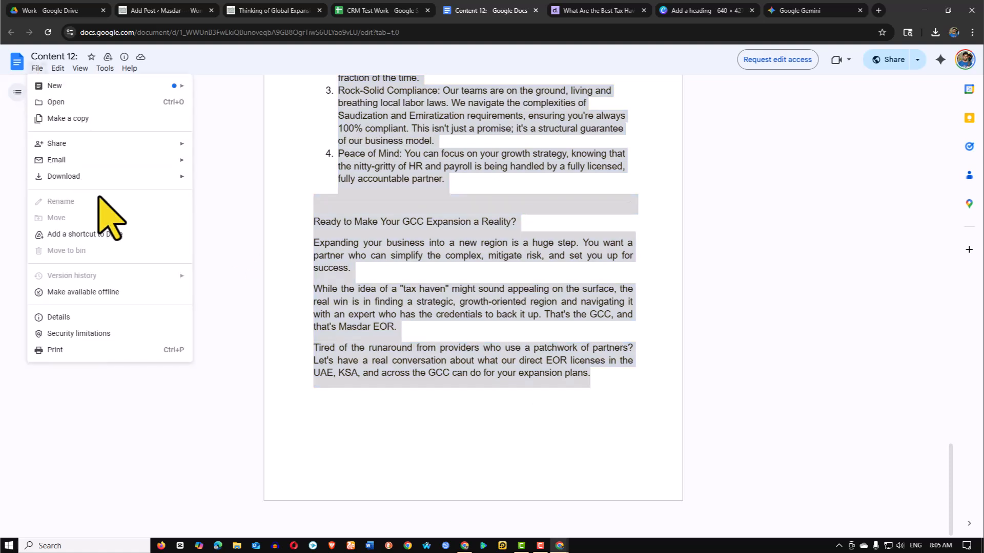
pyautogui.moveTo(115, 88)
pyautogui.click(228, 89)
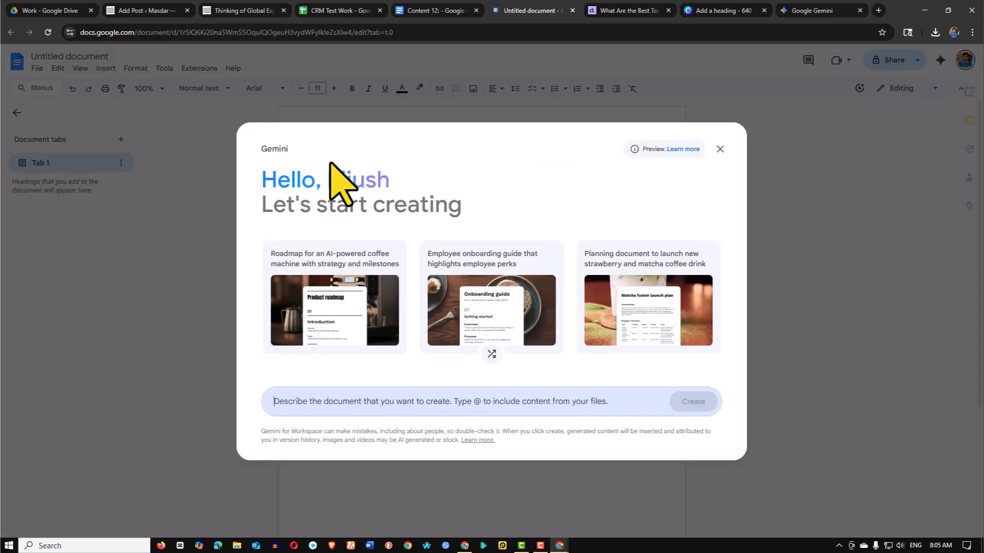
pyautogui.click(720, 149)
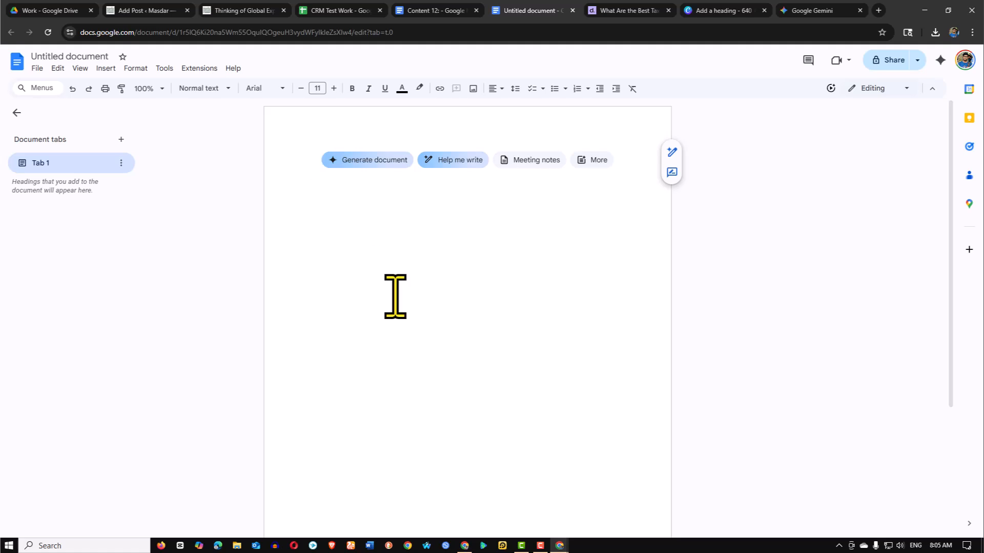
# Paste the copied article with its formatting into the blank document and look over the pasted text
pyautogui.rightClick(393, 246)
pyautogui.click(314, 197)
pyautogui.rightClick(304, 160)
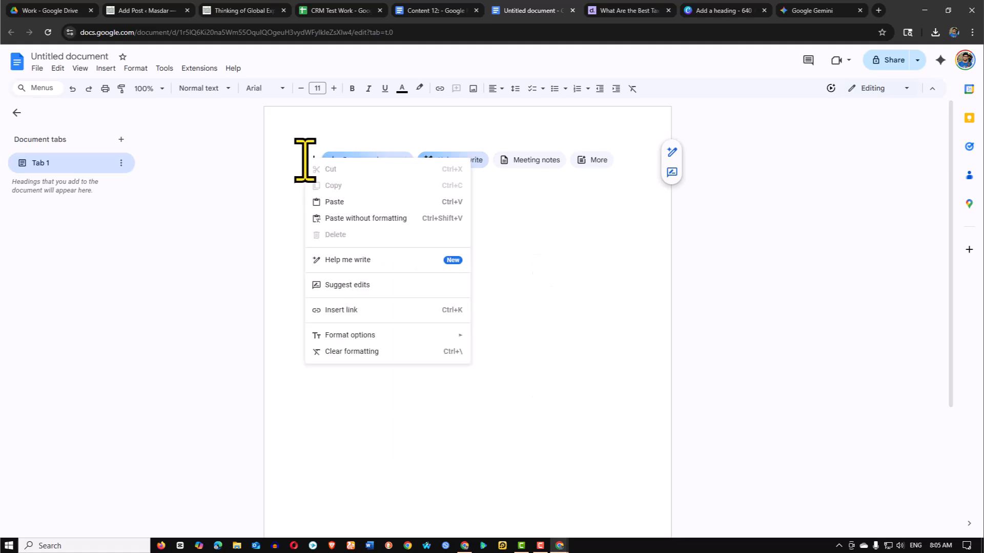
pyautogui.click(334, 202)
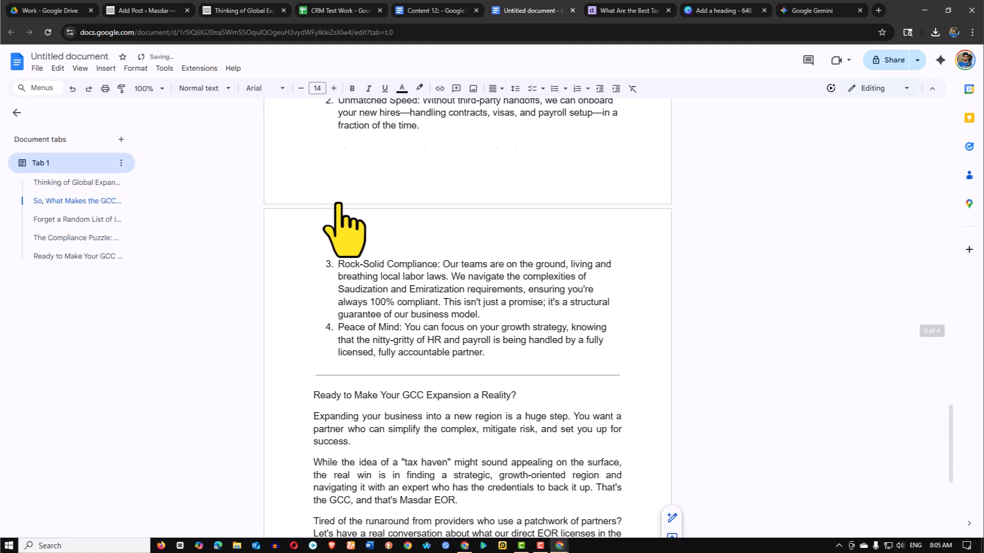
pyautogui.scroll(-8, 422, 336)
pyautogui.scroll(14, 430, 308)
pyautogui.scroll(20, 440, 272)
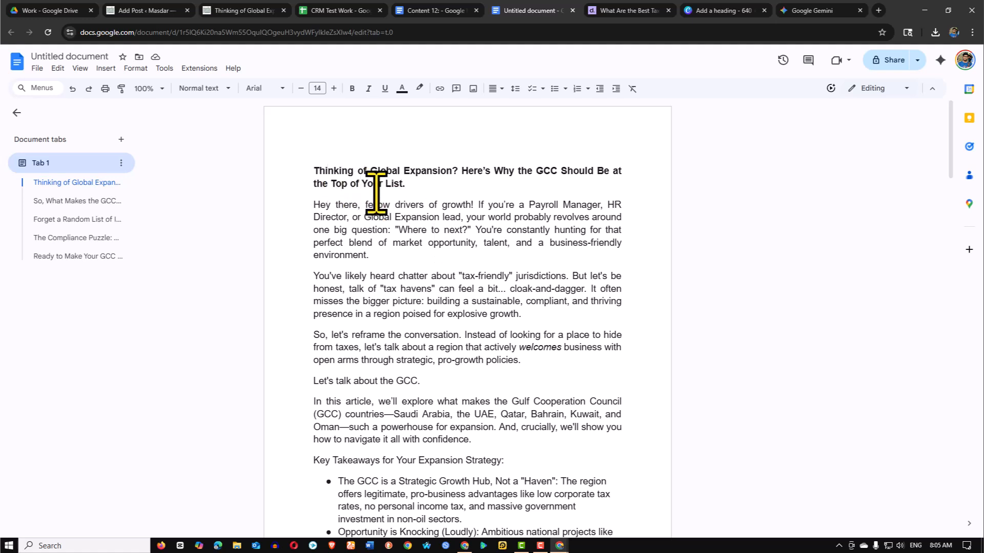
# Apply the Title style to the opening line beginning "Thinking of Global Expansion?"
pyautogui.moveTo(314, 172); pyautogui.dragTo(401, 190)
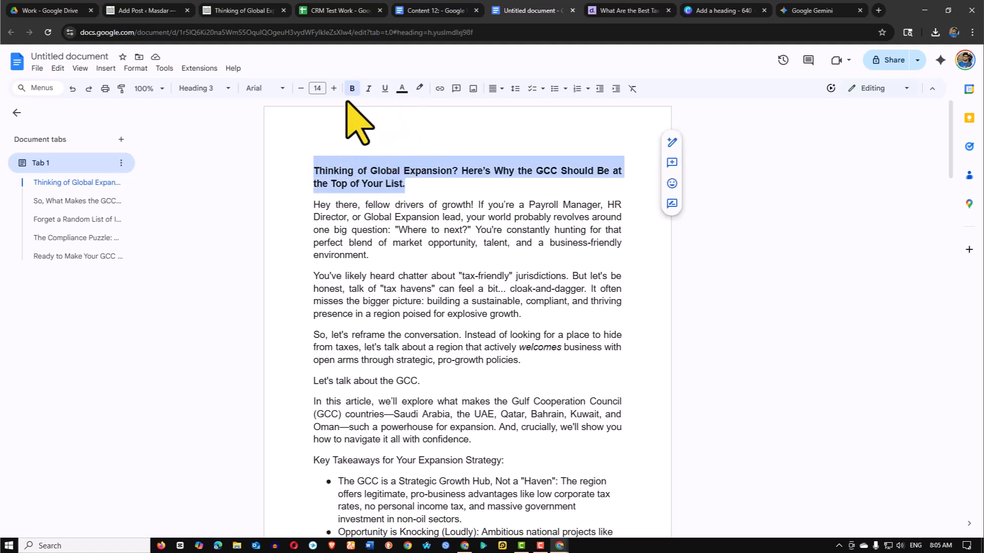
pyautogui.click(207, 89)
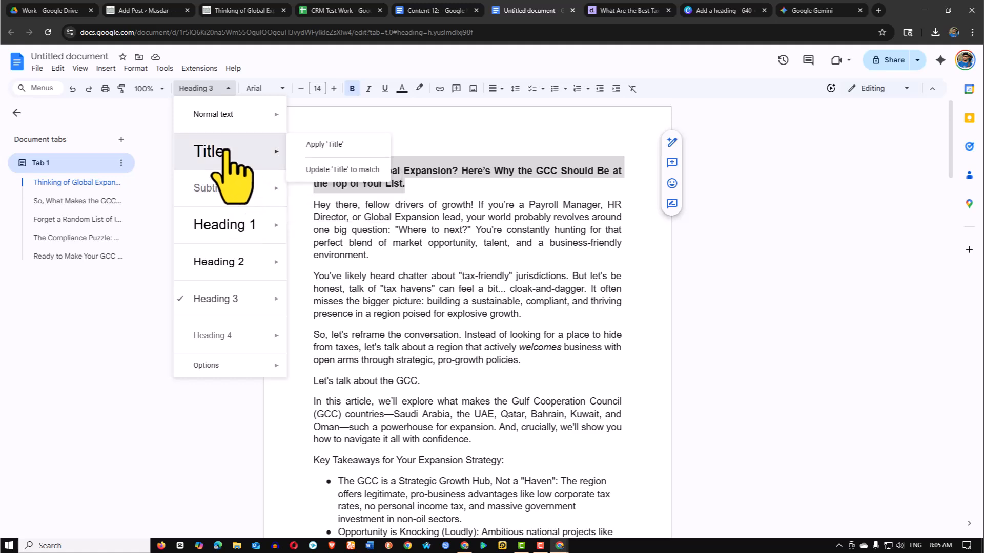
pyautogui.click(241, 149)
pyautogui.click(393, 228)
# Apply the Heading 3 style to the line "Key Takeaways for Your Expansion Strategy:"
pyautogui.scroll(-4, 413, 276)
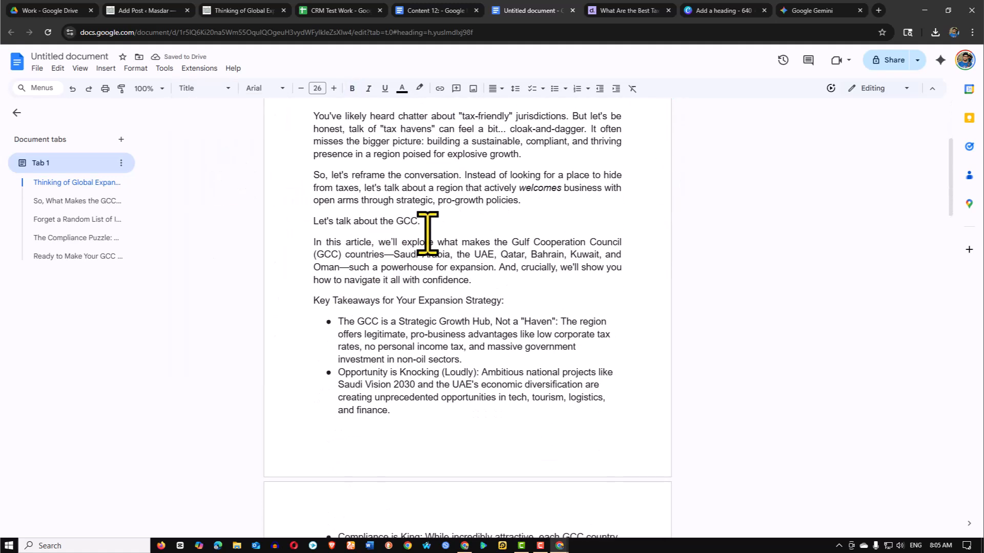
pyautogui.click(510, 286)
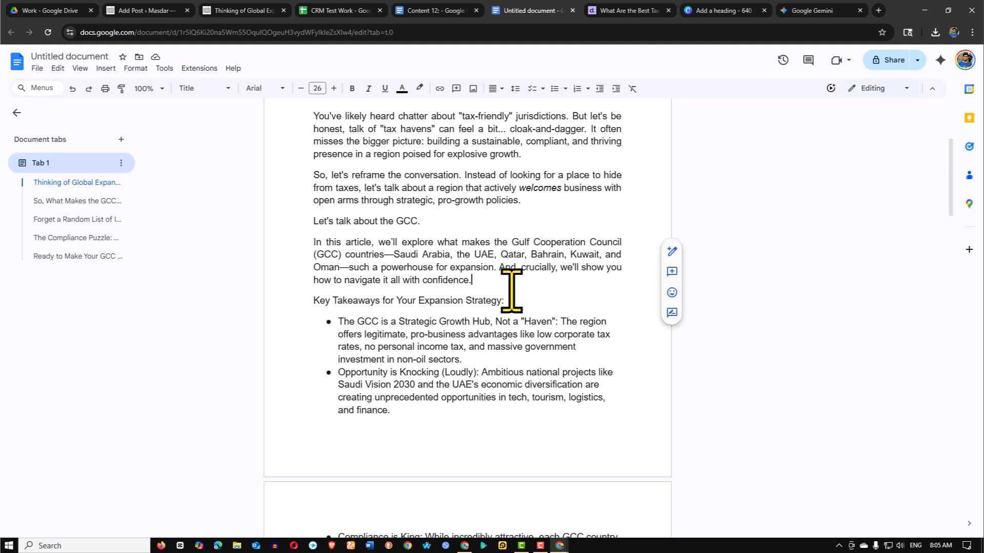
pyautogui.moveTo(311, 305); pyautogui.dragTo(502, 312)
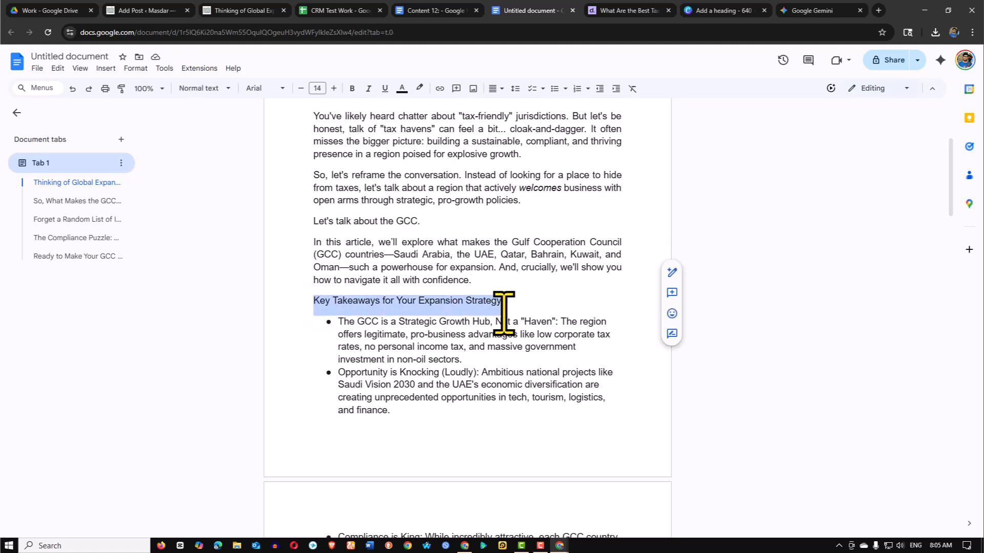
pyautogui.click(216, 89)
pyautogui.moveTo(222, 299)
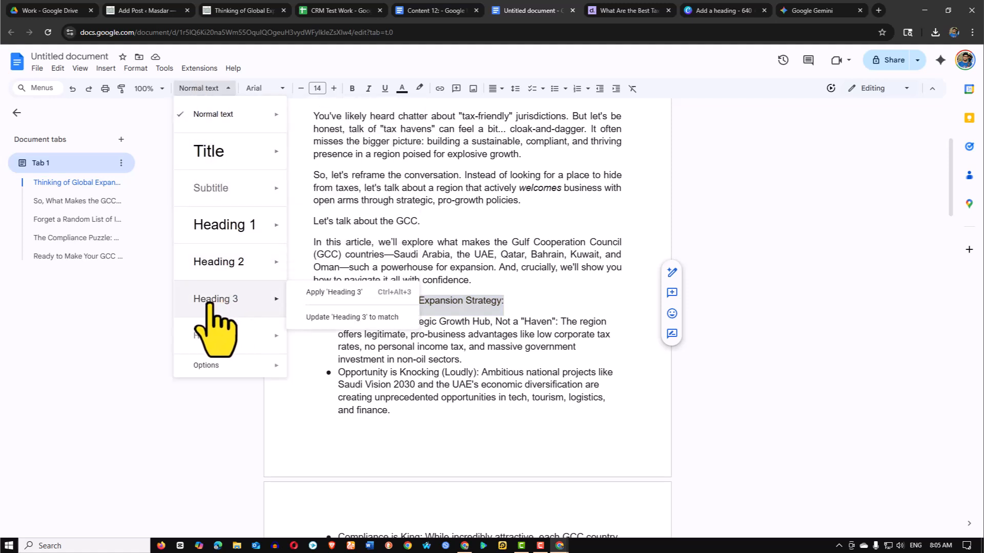
pyautogui.click(210, 300)
pyautogui.click(562, 309)
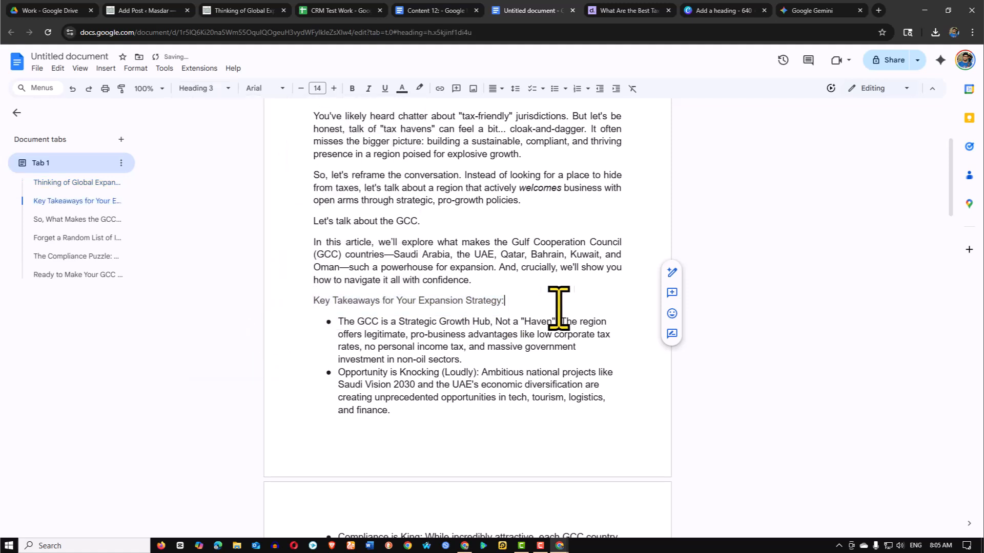
# Reapply Heading 3 to the "Key Takeaways for Your Expansion Strategy:" line and make it bold
pyautogui.moveTo(315, 302); pyautogui.dragTo(286, 303)
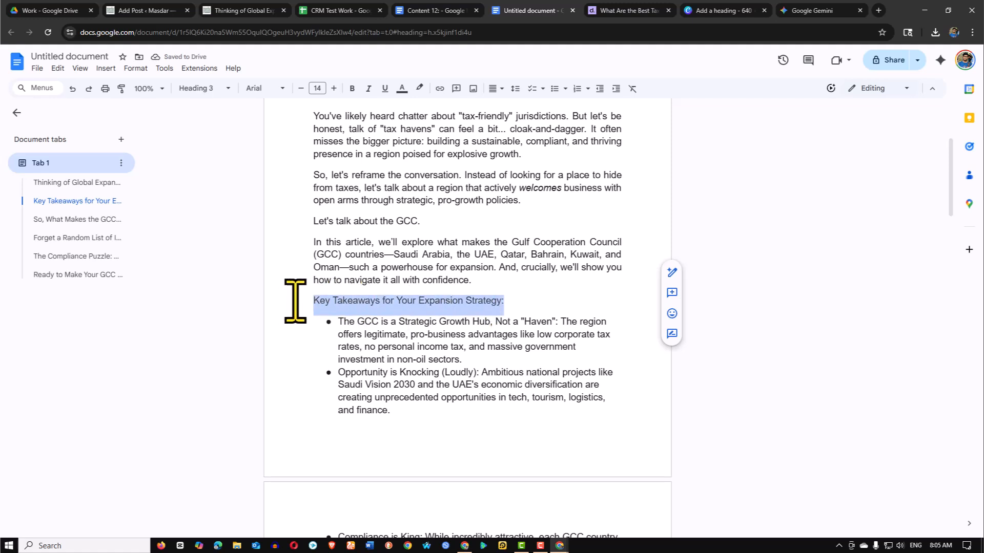
pyautogui.click(197, 89)
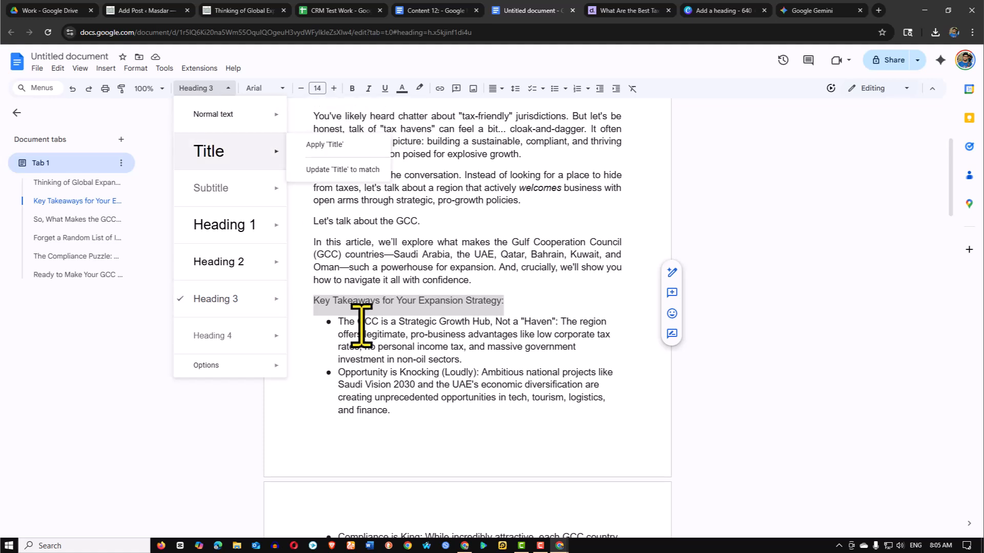
pyautogui.moveTo(202, 299)
pyautogui.click(369, 288)
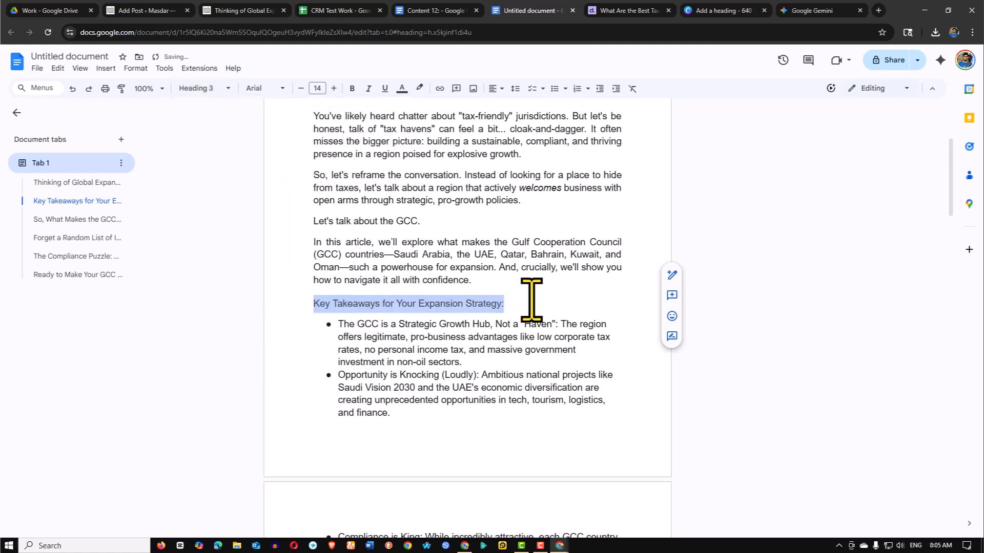
pyautogui.click(520, 301)
pyautogui.moveTo(507, 303); pyautogui.dragTo(314, 303)
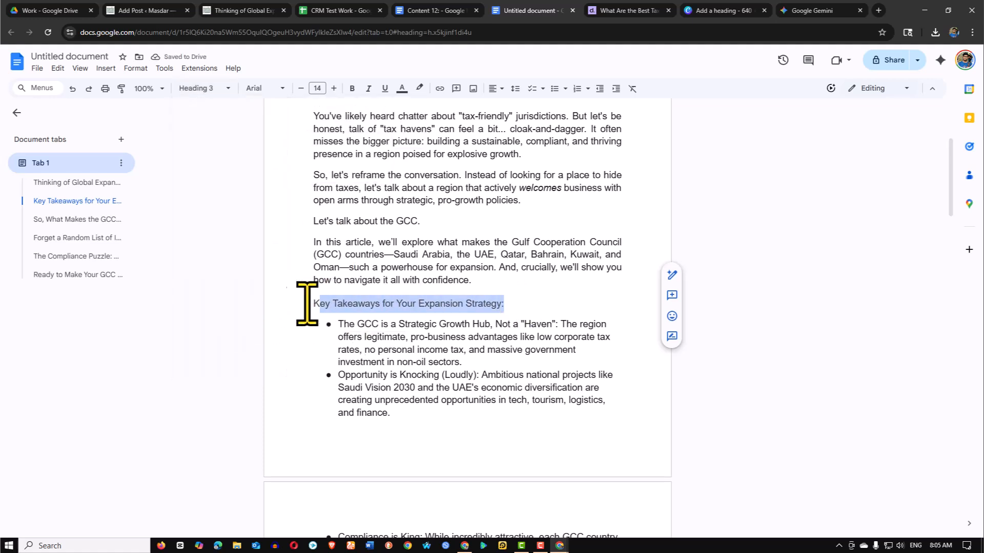
pyautogui.click(352, 88)
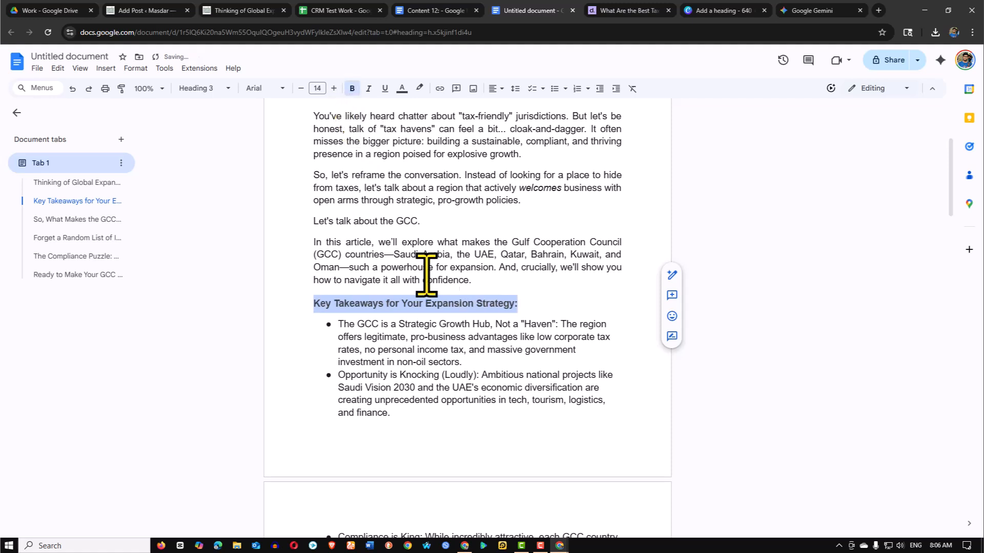
pyautogui.click(520, 322)
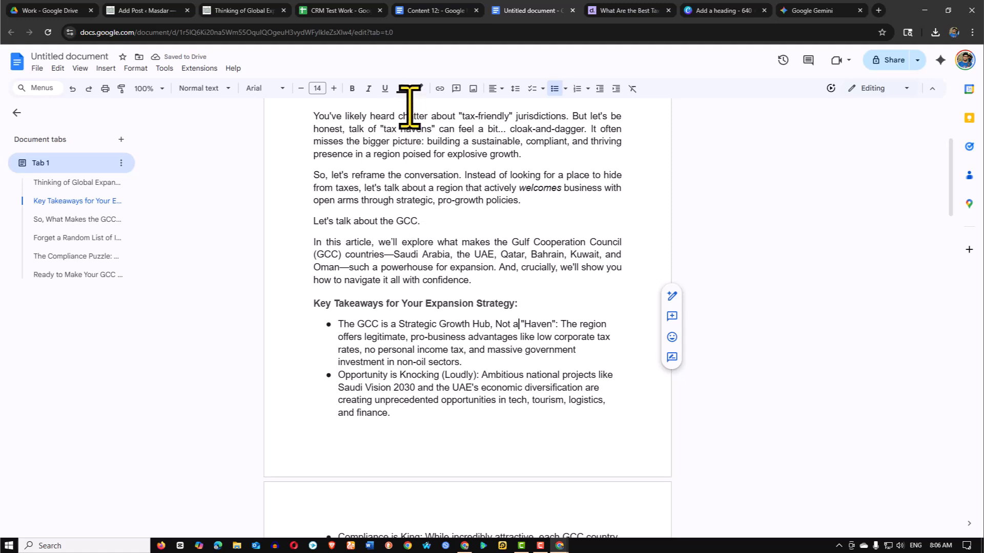
# Select the whole document and set its text colour to black
pyautogui.scroll(1, 437, 322)
pyautogui.hotkey('ctrl', 'a')
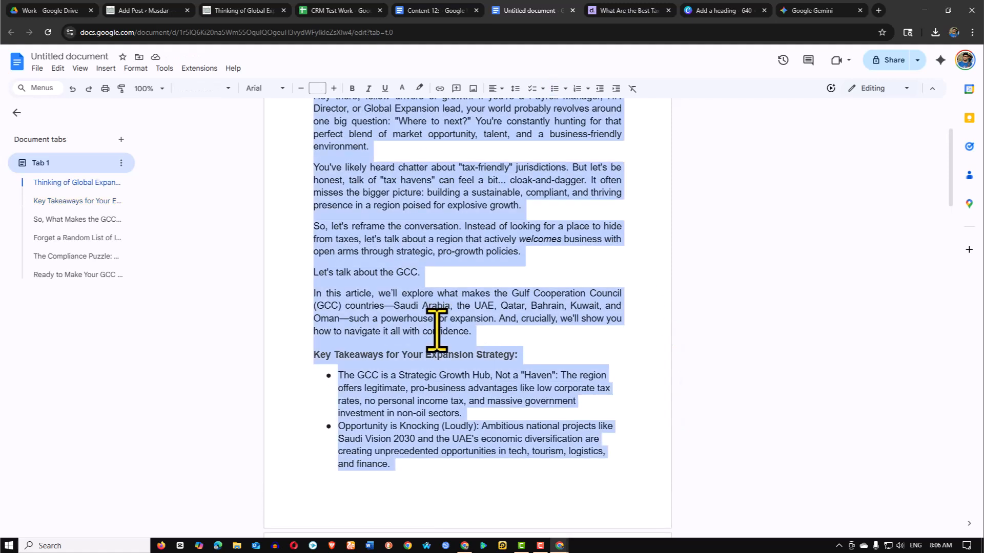
pyautogui.click(403, 89)
pyautogui.click(405, 109)
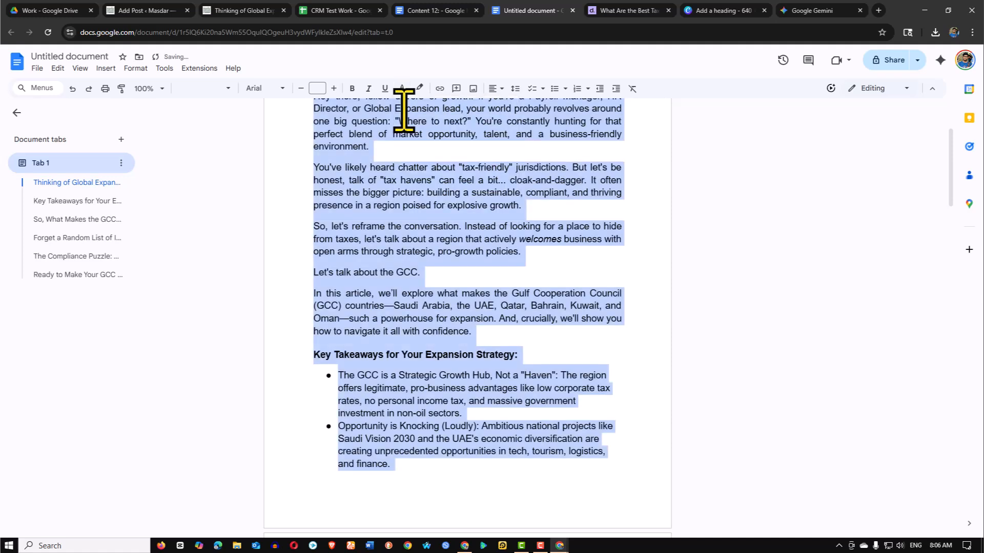
# Review the formatted article from beginning to end, checking its headings, lists and paragraphs
pyautogui.click(440, 276)
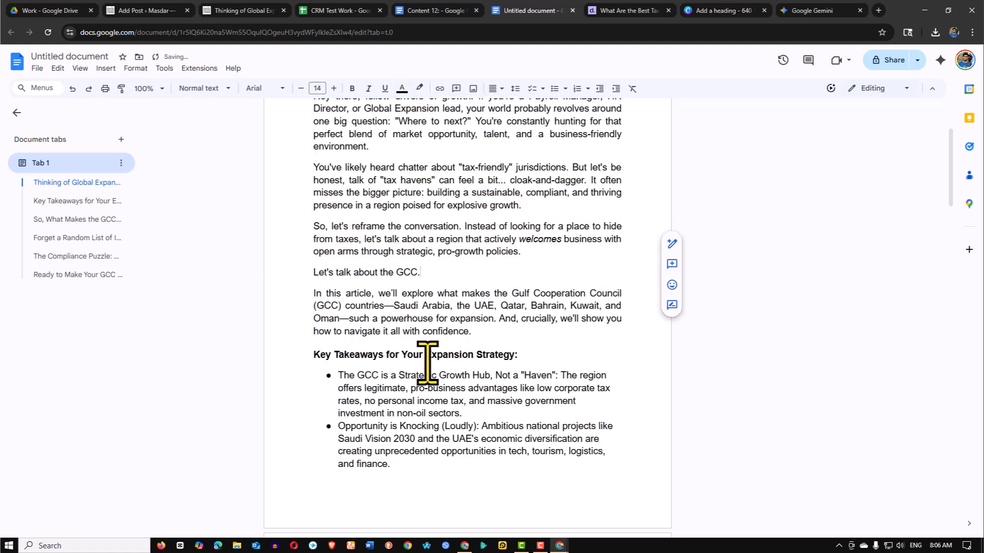
pyautogui.scroll(-12, 477, 256)
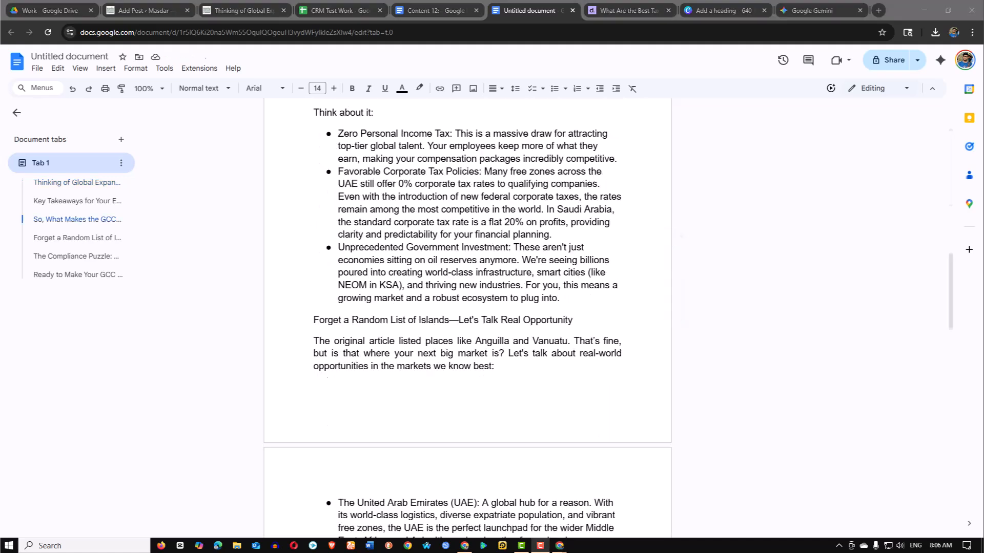
pyautogui.scroll(4, 477, 343)
pyautogui.scroll(8, 477, 343)
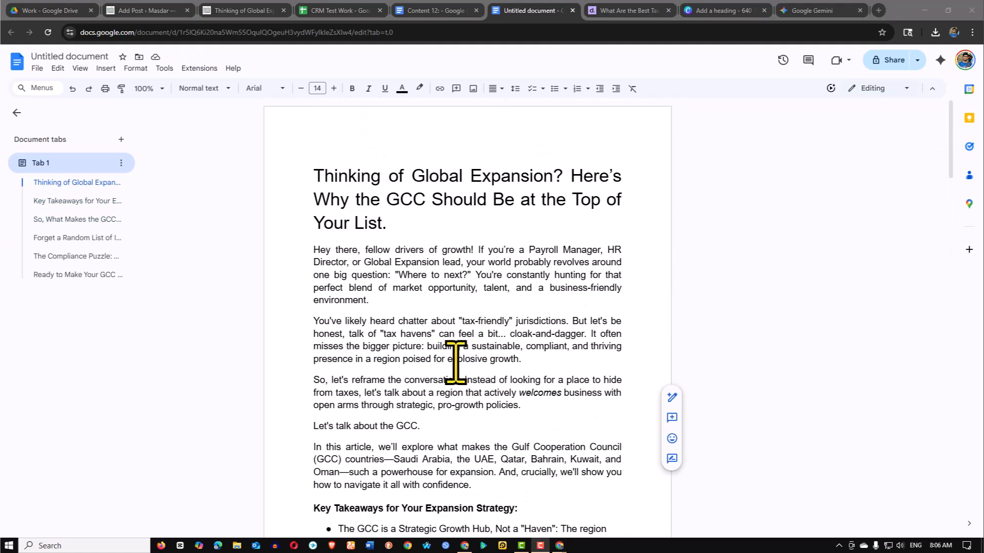
pyautogui.scroll(-10, 456, 307)
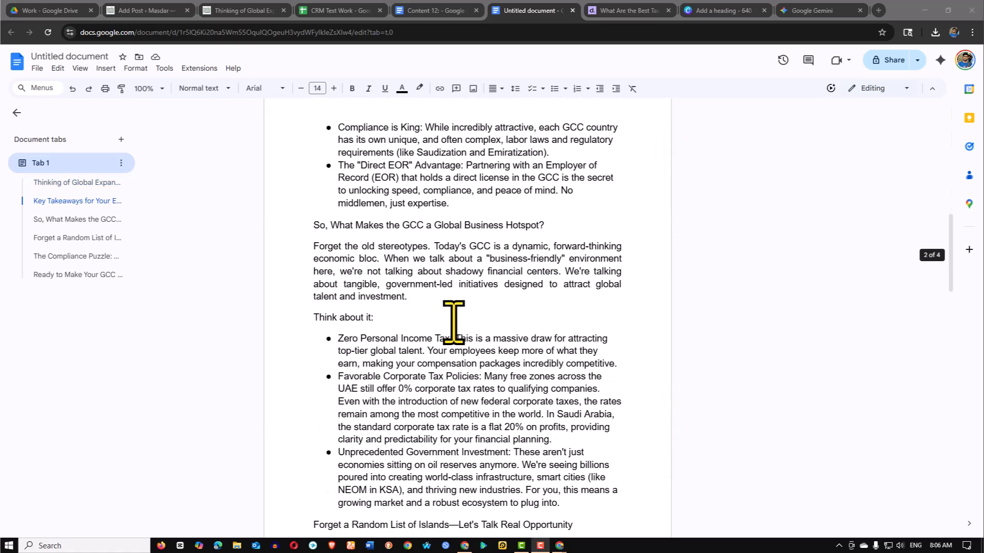
pyautogui.scroll(-7, 435, 354)
pyautogui.scroll(-18, 451, 370)
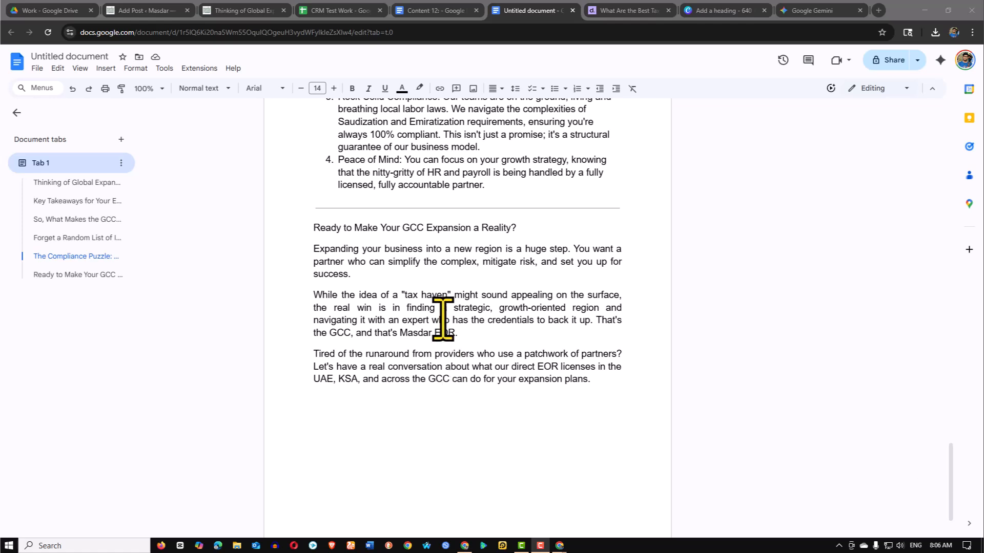
pyautogui.scroll(20, 467, 336)
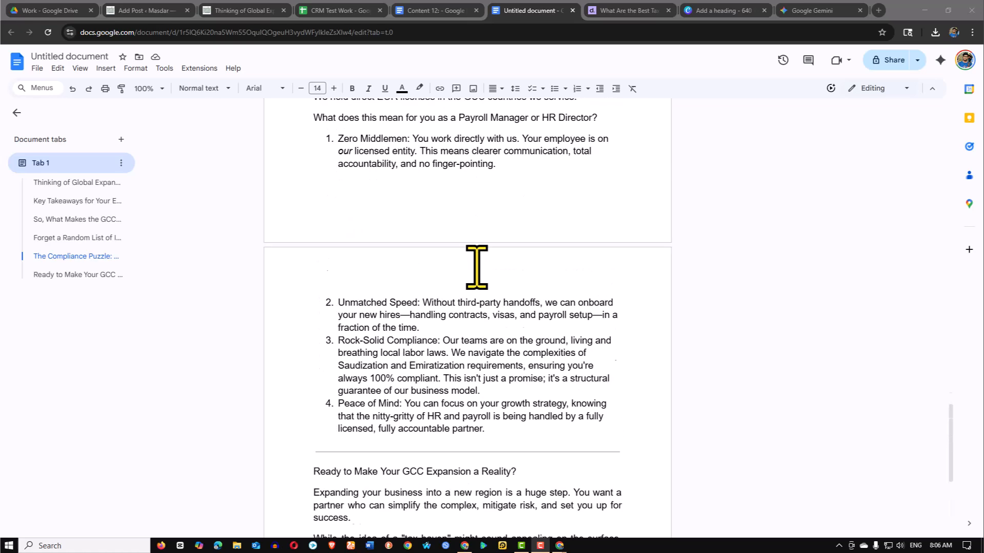
pyautogui.scroll(8, 476, 310)
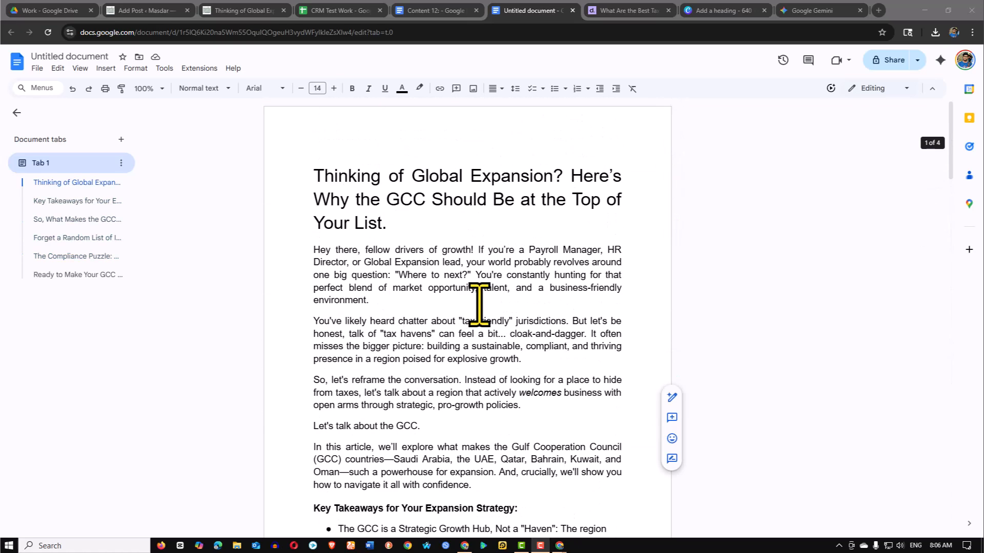
# Examine the beginning of the original "Content 12:" document for comparison, and return to the untitled document
pyautogui.click(437, 10)
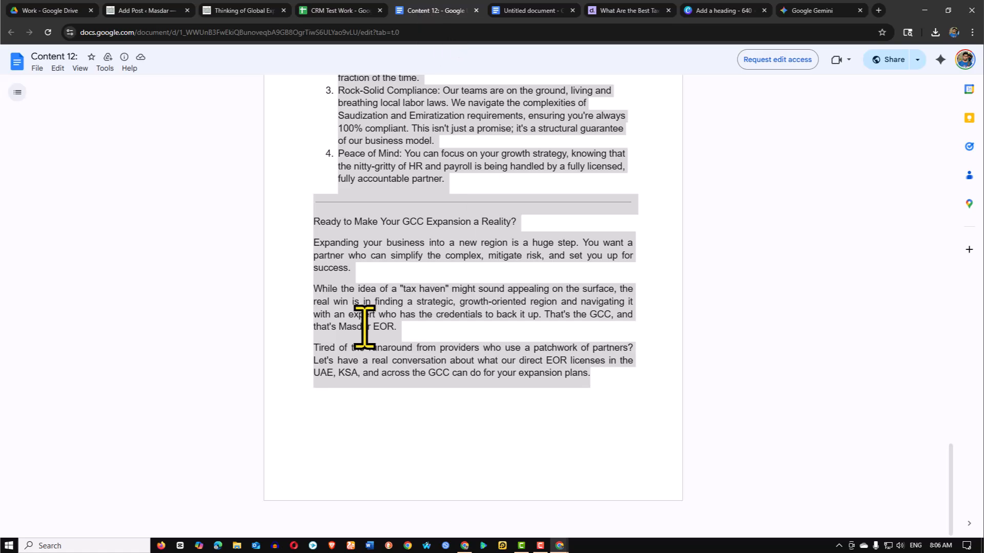
pyautogui.click(380, 228)
pyautogui.scroll(20, 407, 233)
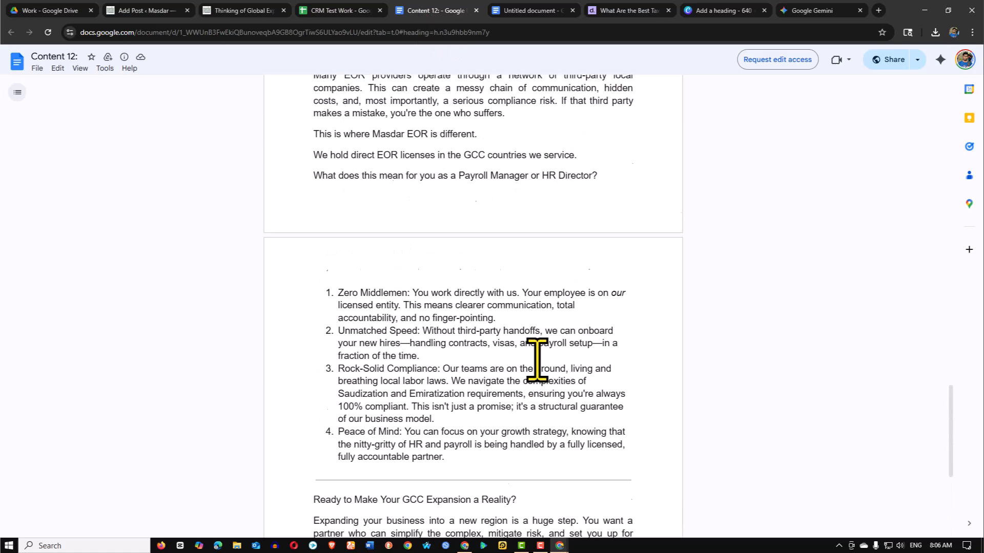
pyautogui.scroll(5, 451, 269)
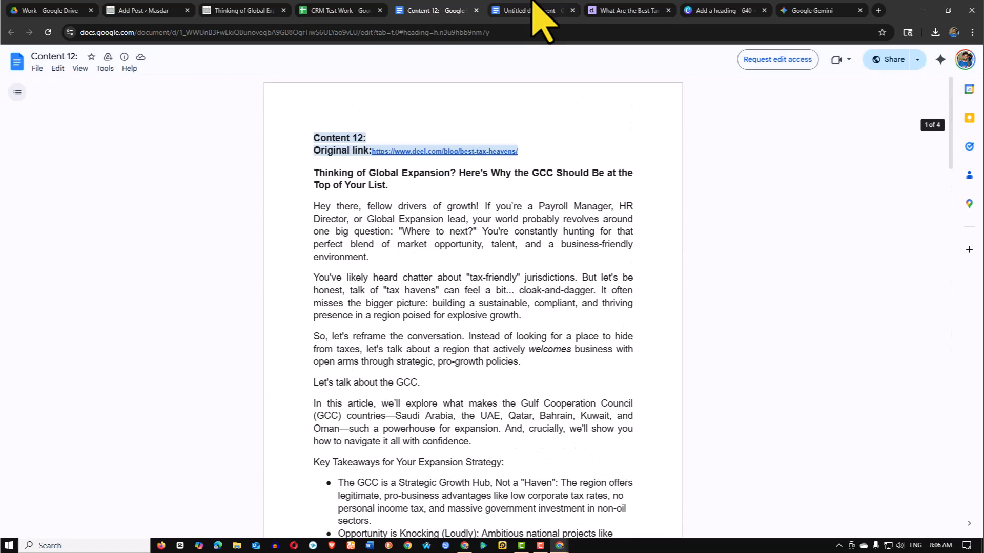
pyautogui.click(528, 10)
# Apply the Heading 2 style to the line "So, What Makes the GCC a Global Business Hotspot?" and make it bold
pyautogui.scroll(-3, 424, 292)
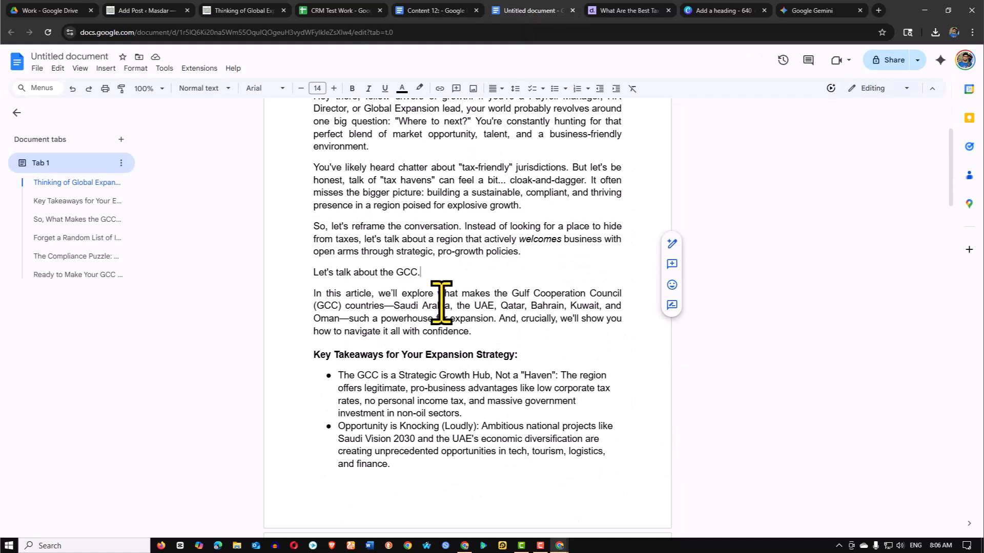
pyautogui.click(366, 273)
pyautogui.scroll(2, 410, 262)
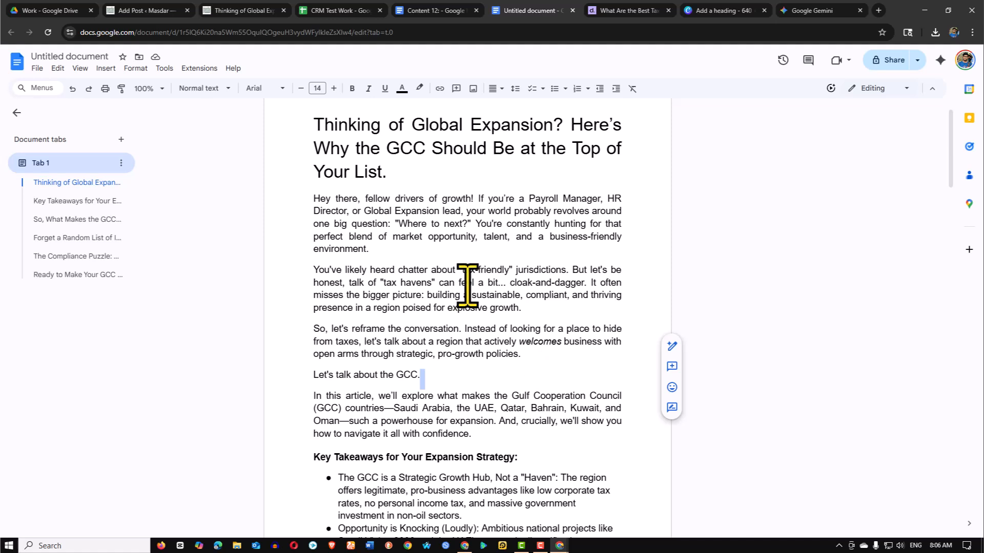
pyautogui.scroll(-2, 466, 286)
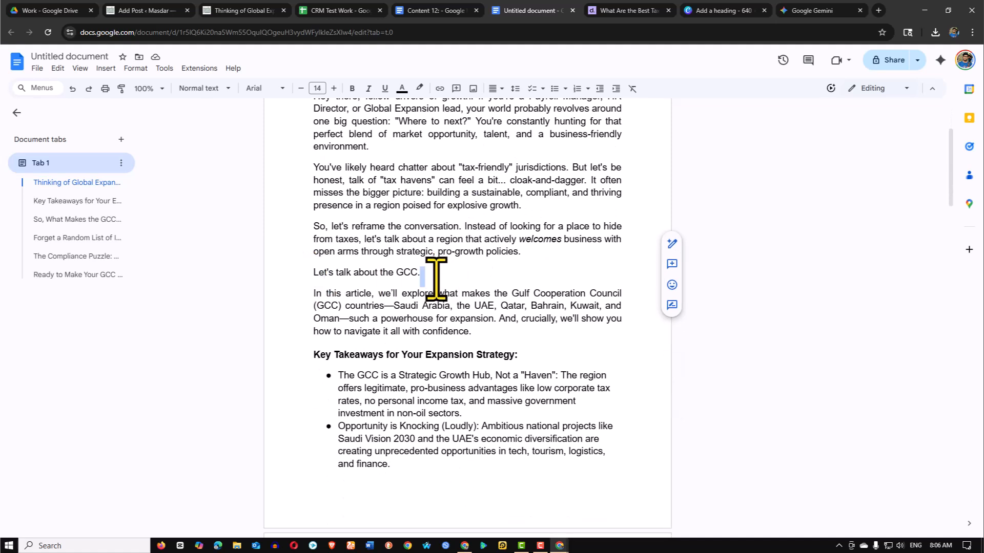
pyautogui.scroll(2, 426, 275)
pyautogui.scroll(-4, 427, 274)
pyautogui.scroll(-5, 427, 274)
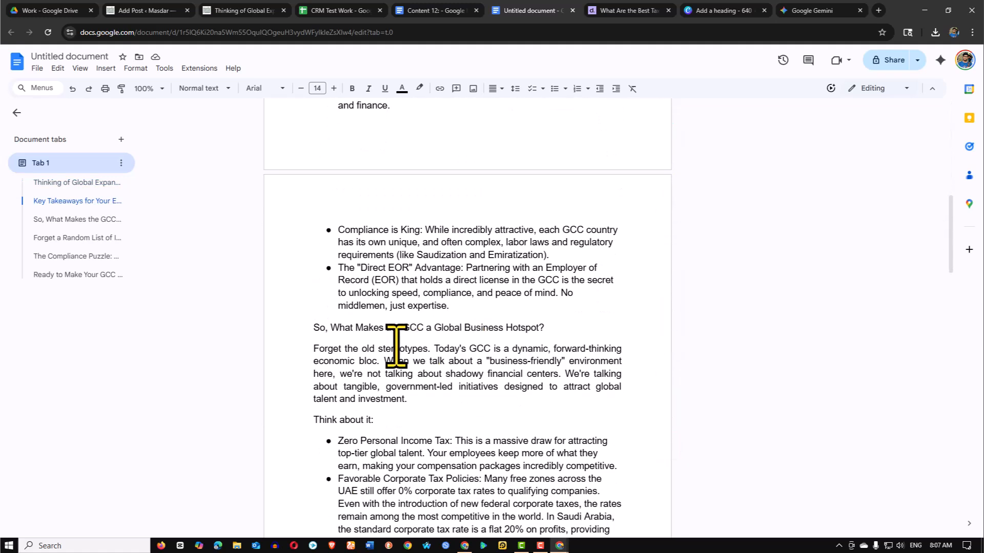
pyautogui.moveTo(546, 327); pyautogui.dragTo(327, 328)
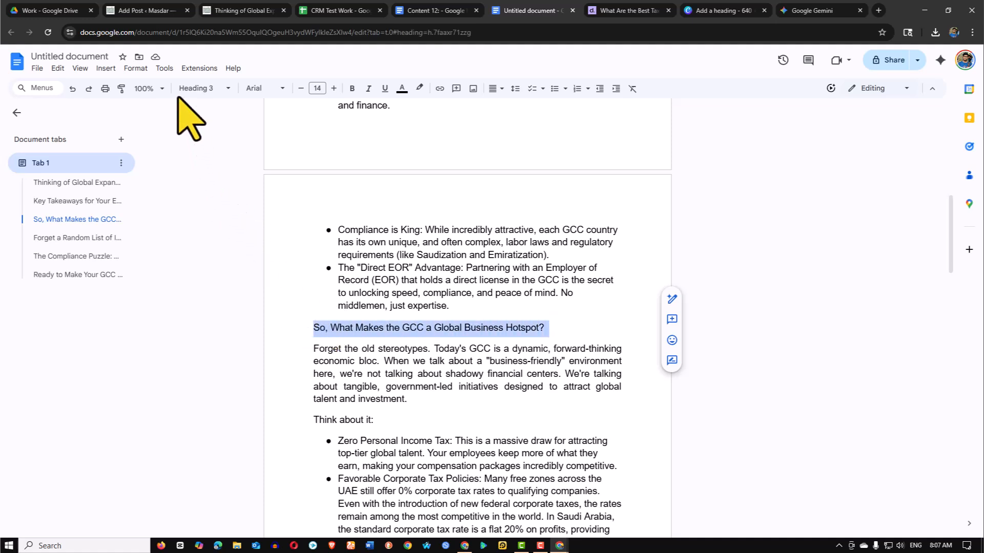
pyautogui.click(214, 89)
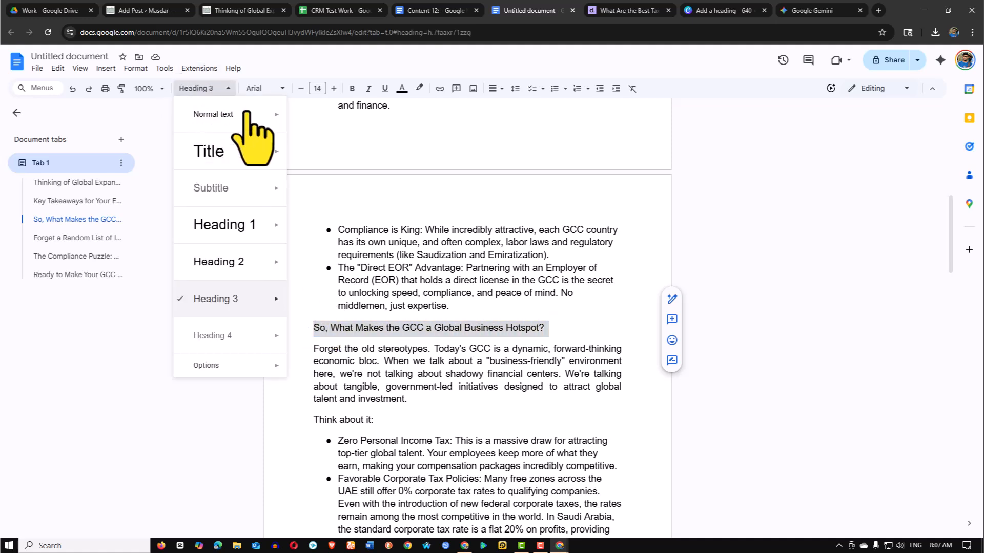
pyautogui.click(224, 262)
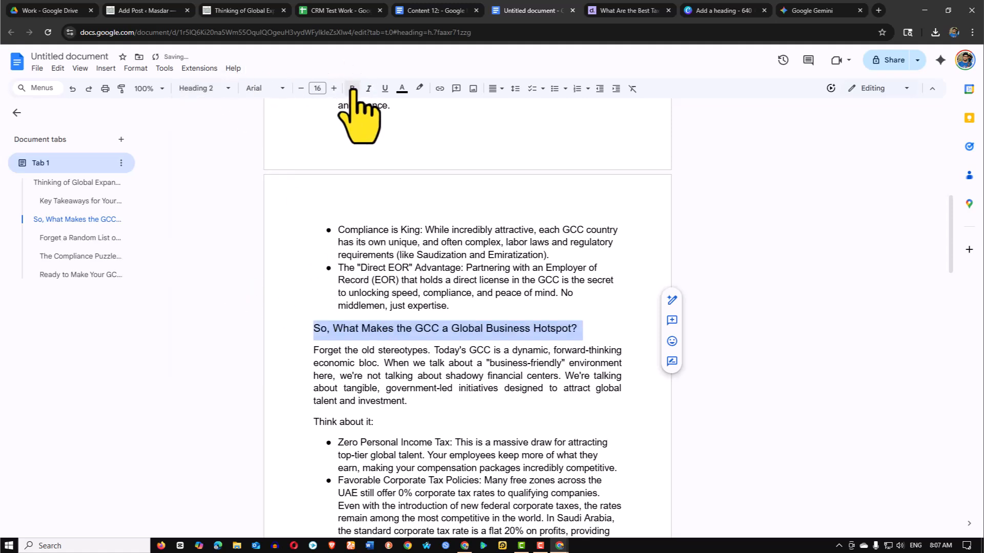
pyautogui.click(446, 307)
# Apply the Heading 2 style to the line "Forget a Random List of Islands—Let's Talk Real Opportunity" and make it bold
pyautogui.scroll(-3, 425, 323)
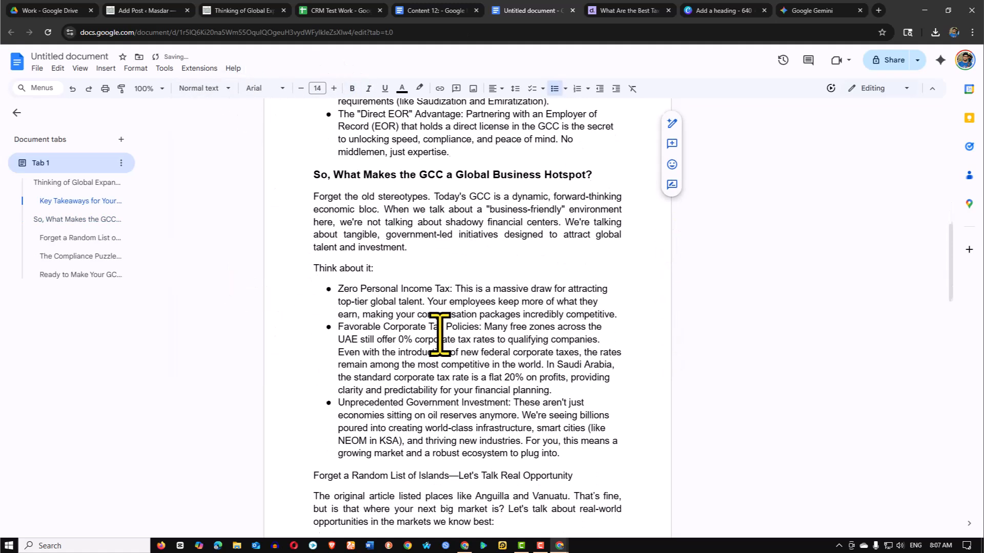
pyautogui.scroll(-3, 402, 305)
pyautogui.scroll(4, 382, 259)
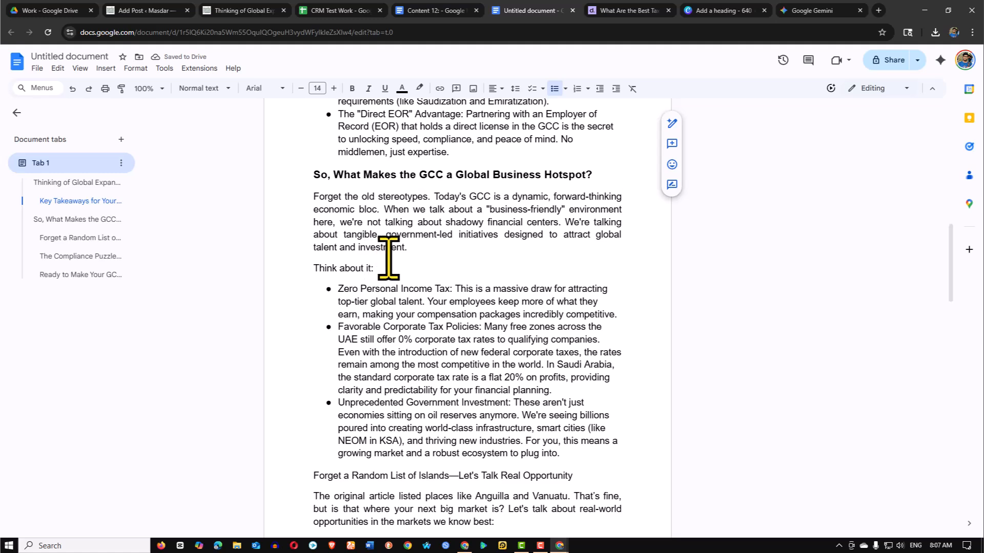
pyautogui.scroll(-4, 395, 256)
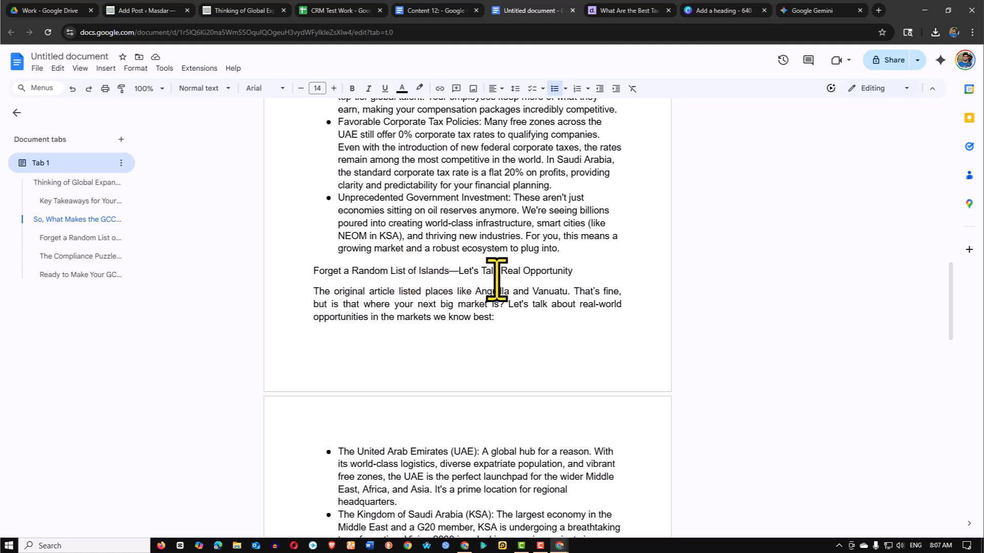
pyautogui.click(588, 273)
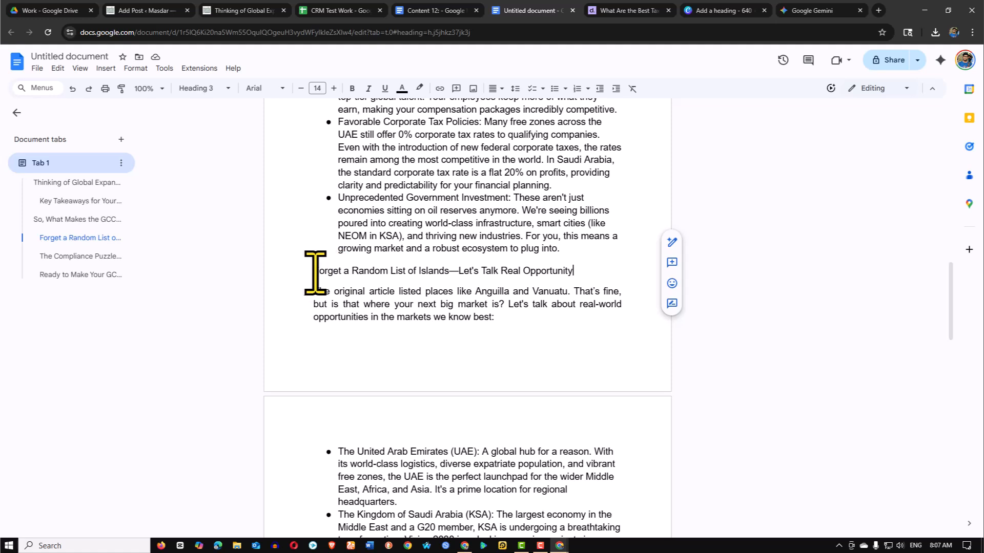
pyautogui.moveTo(311, 273); pyautogui.dragTo(579, 272)
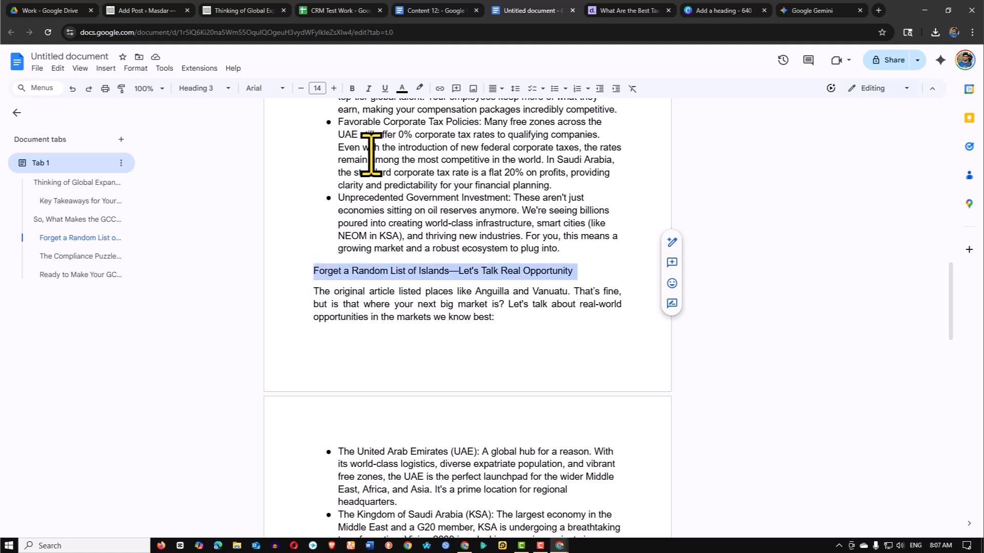
pyautogui.click(205, 88)
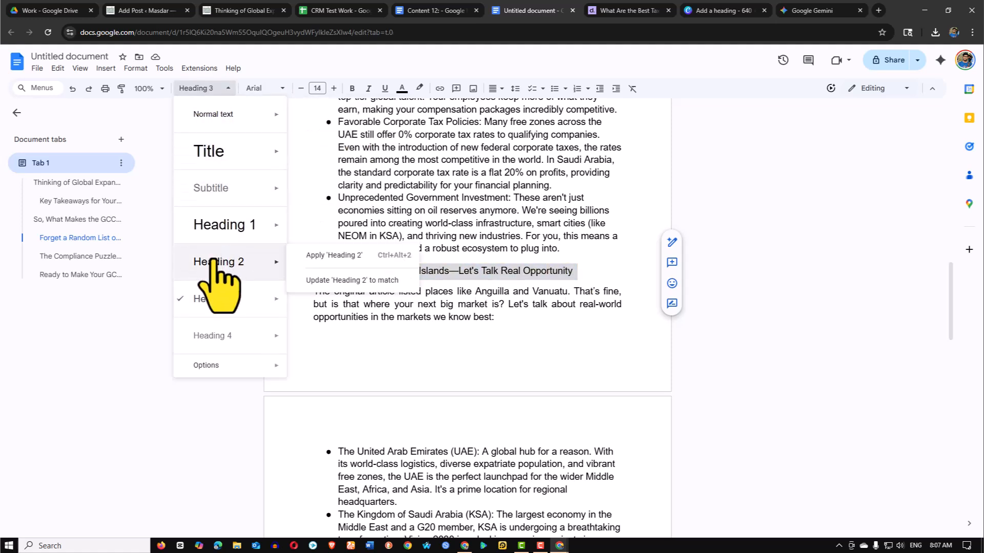
pyautogui.click(232, 263)
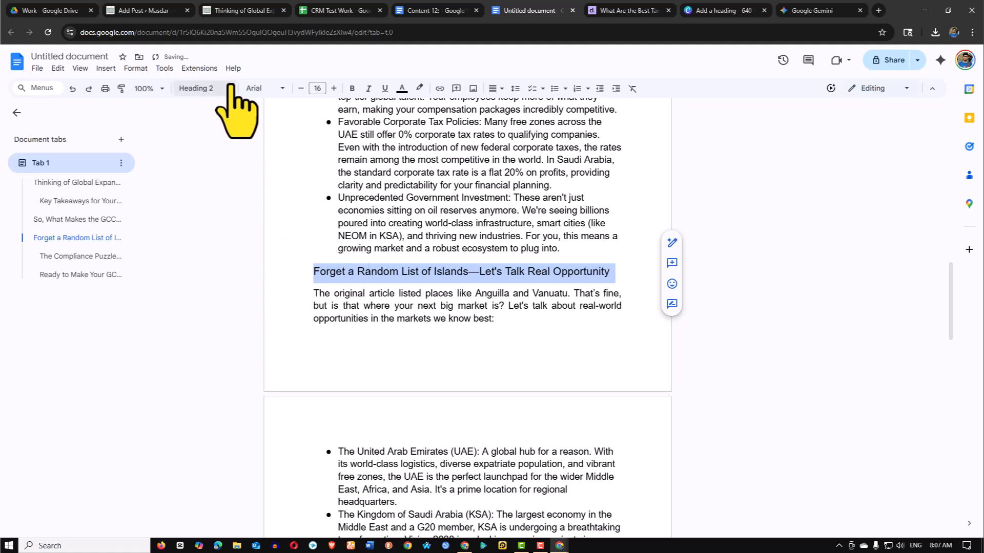
pyautogui.click(352, 88)
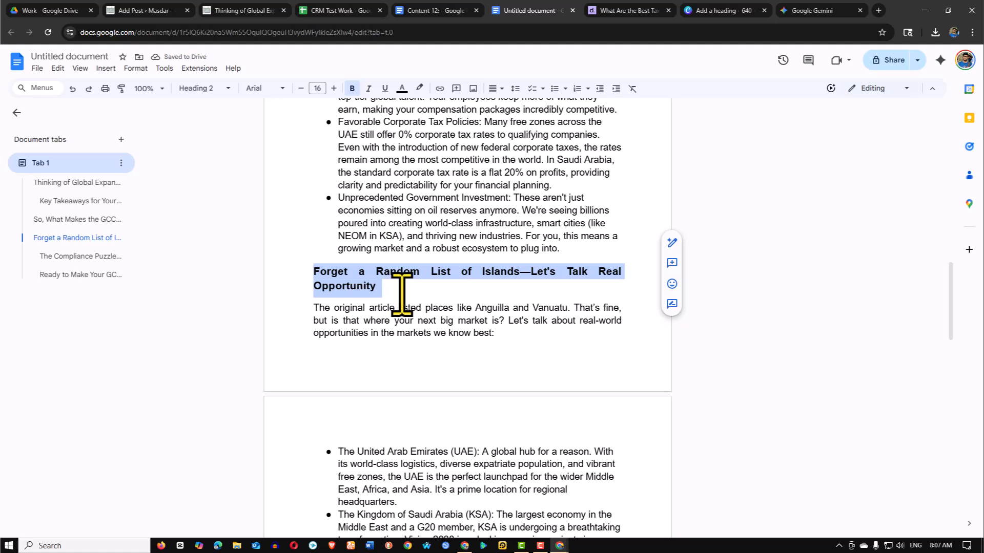
pyautogui.click(403, 295)
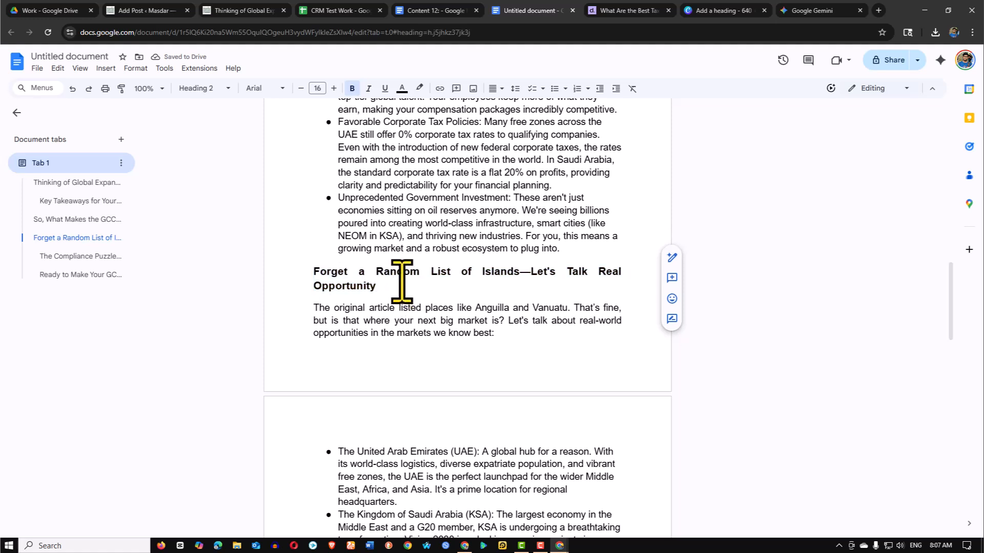
# Undo the bold on the "Forget a Random List of Islands" heading, reapply Heading 2 and make the whole line bold again
pyautogui.hotkey('ctrl', 'z')
pyautogui.click(399, 271)
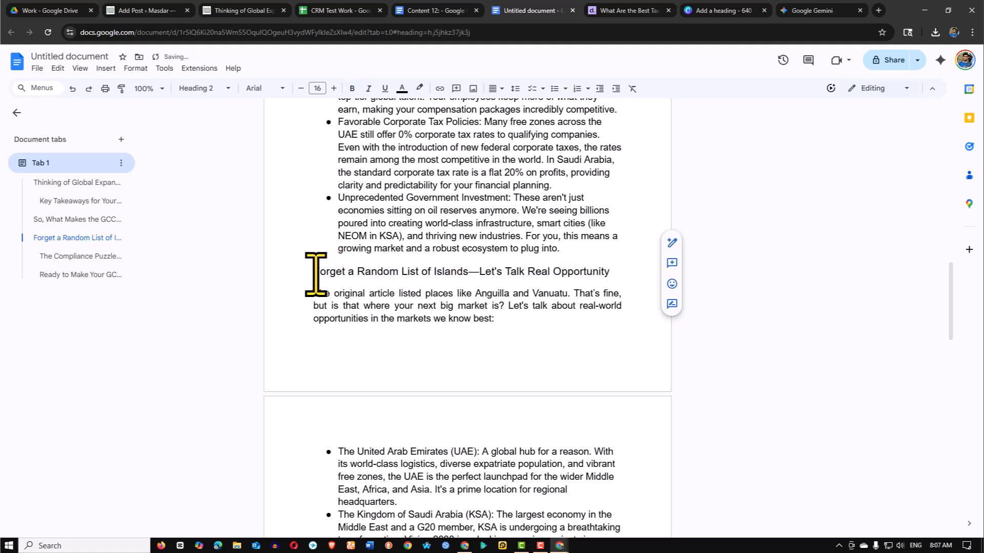
pyautogui.click(202, 88)
pyautogui.click(225, 262)
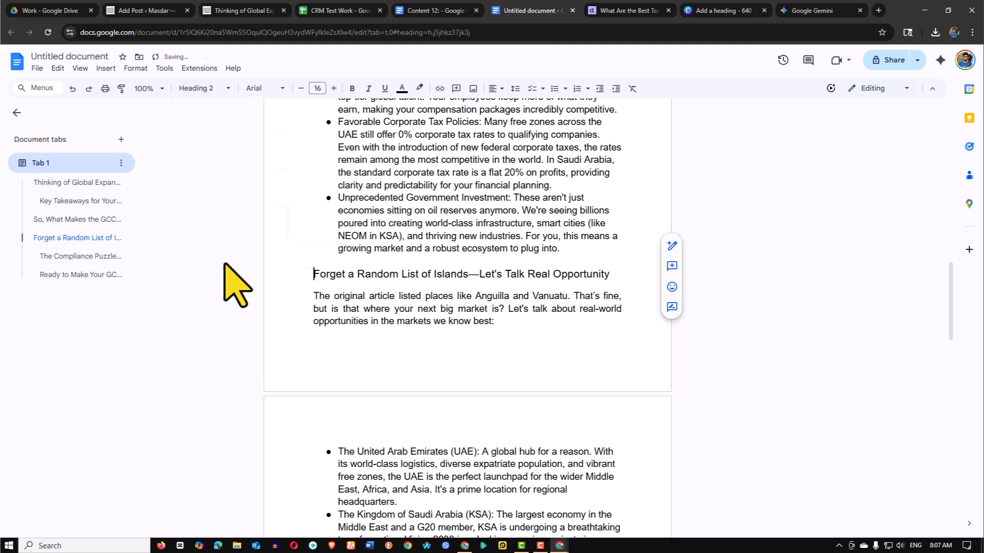
pyautogui.click(346, 275)
pyautogui.moveTo(313, 277); pyautogui.dragTo(611, 277)
pyautogui.click(352, 88)
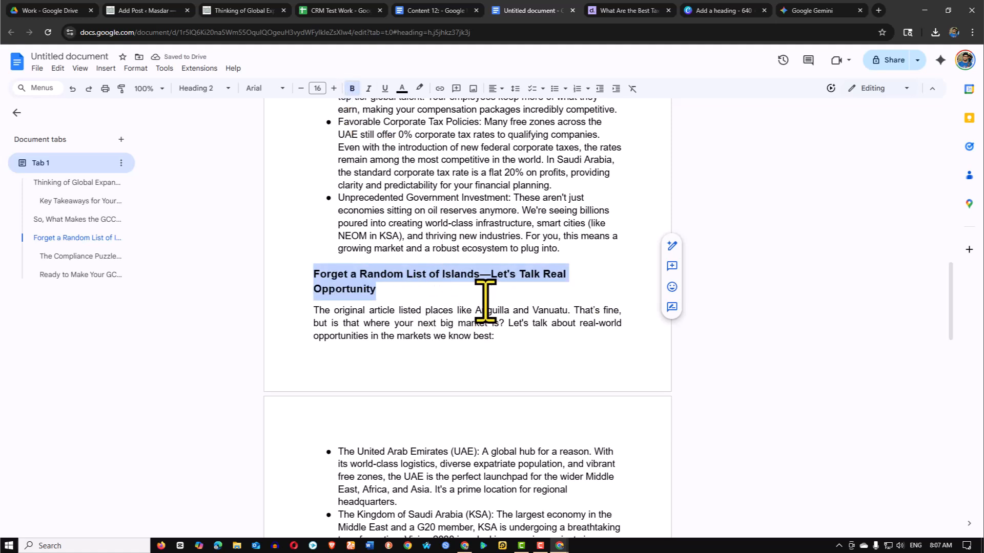
# Apply the Heading 2 style to the line "Ready to Make Your GCC Expansion a Reality?" and make it bold
pyautogui.scroll(-8, 443, 321)
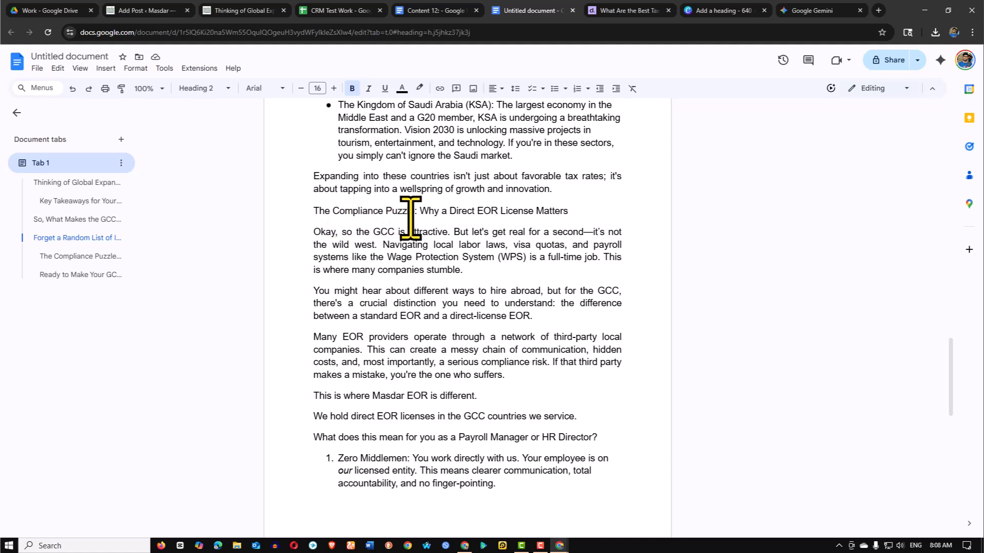
pyautogui.click(571, 215)
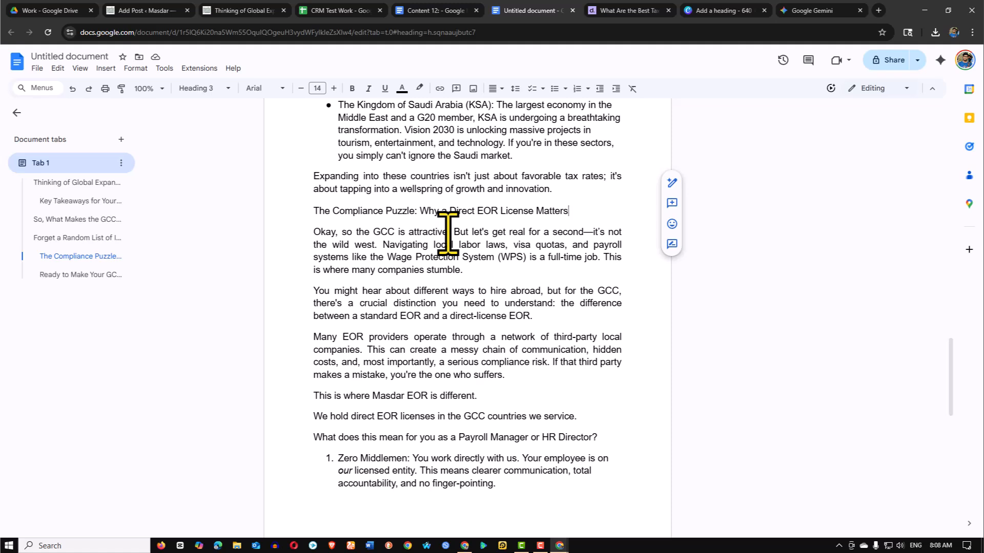
pyautogui.scroll(-15, 402, 287)
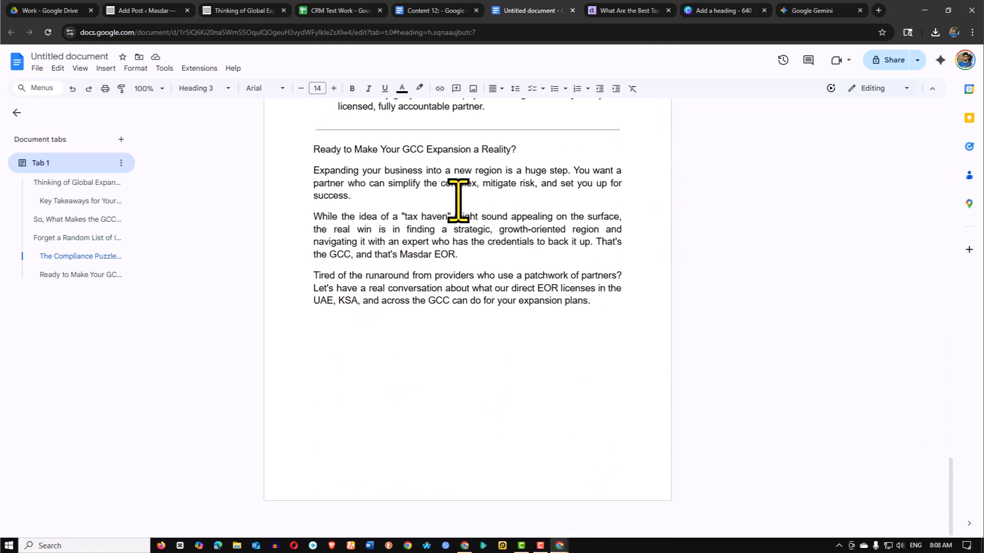
pyautogui.click(520, 151)
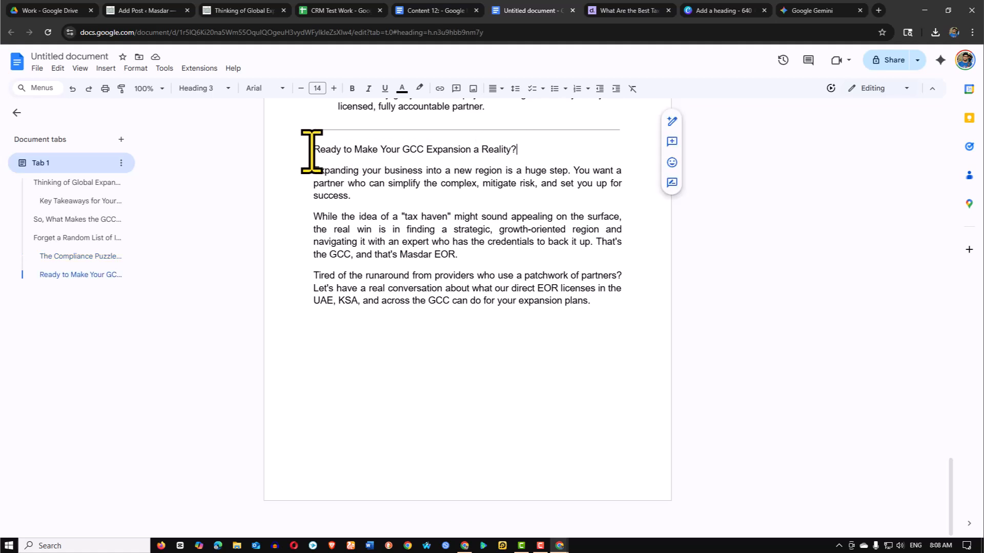
pyautogui.moveTo(311, 151); pyautogui.dragTo(536, 152)
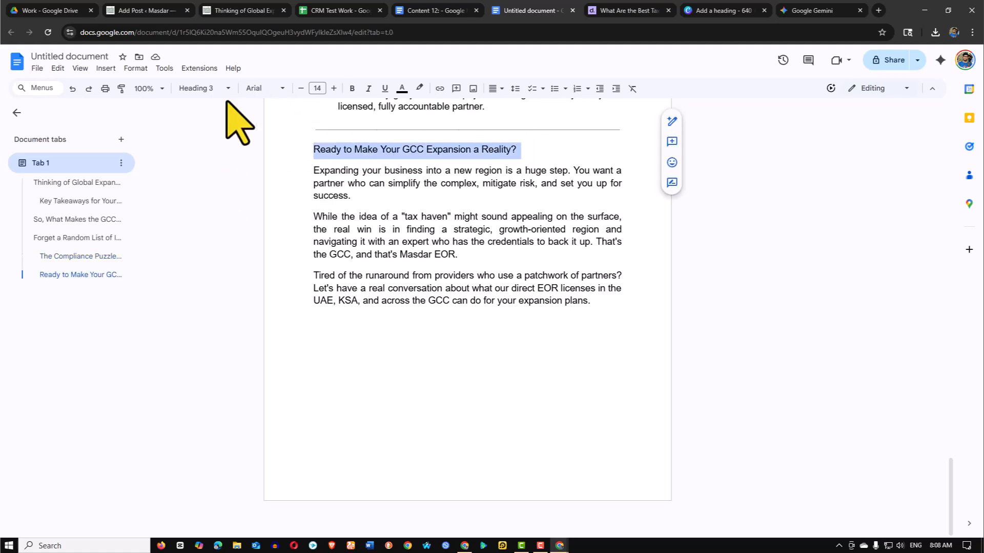
pyautogui.click(201, 88)
pyautogui.click(217, 257)
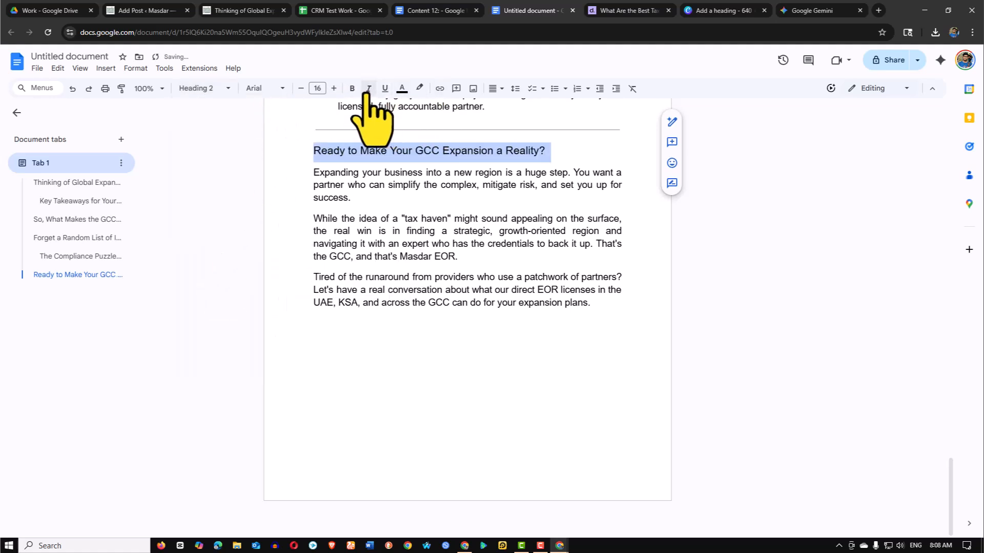
pyautogui.click(352, 88)
# Apply the Heading 2 style to the line "The Compliance Puzzle: Why a Direct EOR License Matters" and make it bold
pyautogui.scroll(4, 410, 230)
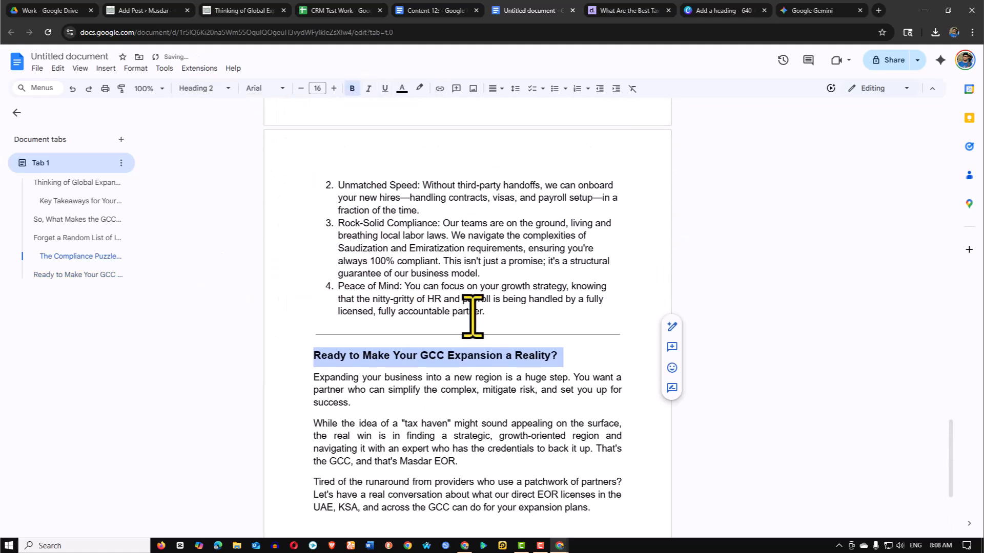
pyautogui.scroll(5, 472, 317)
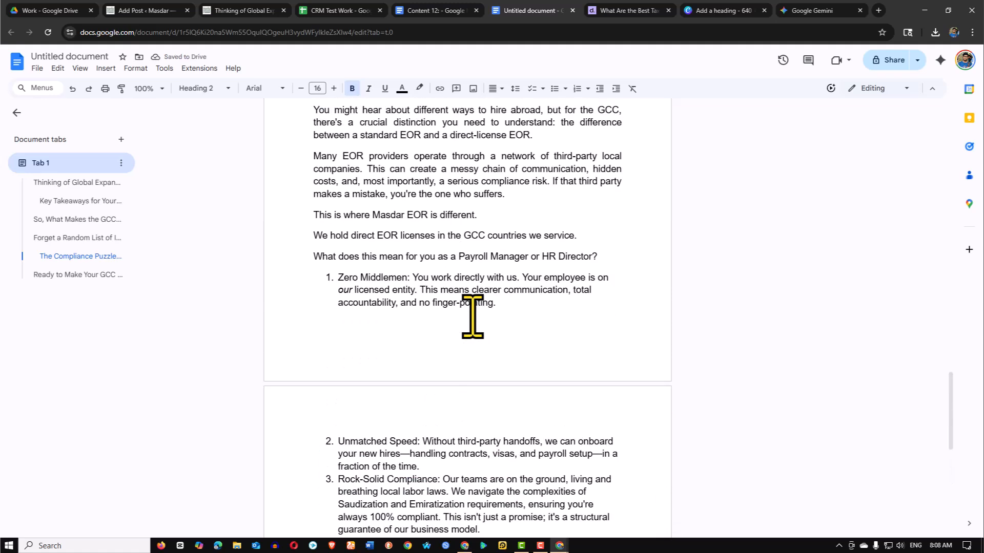
pyautogui.scroll(5, 493, 314)
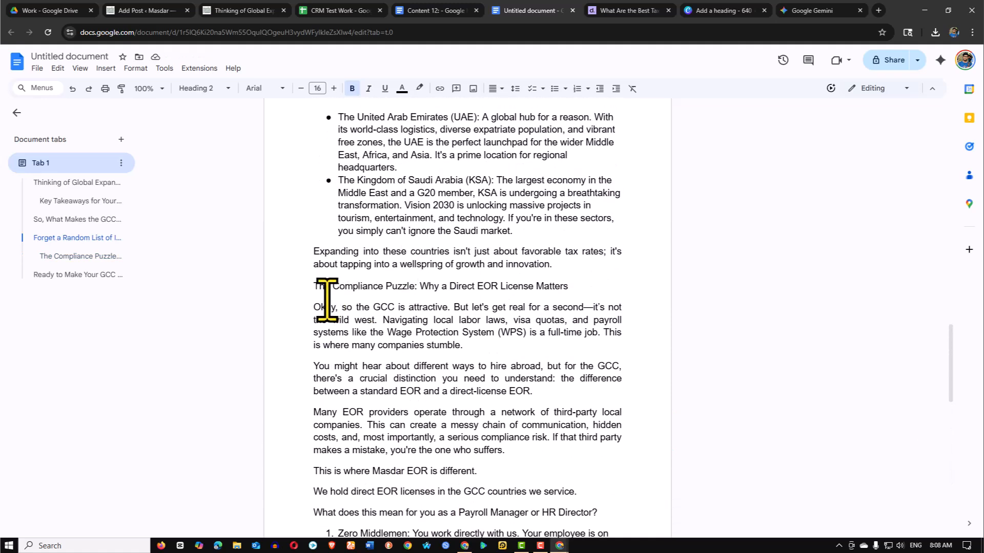
pyautogui.moveTo(319, 286); pyautogui.dragTo(325, 286)
pyautogui.click(428, 286)
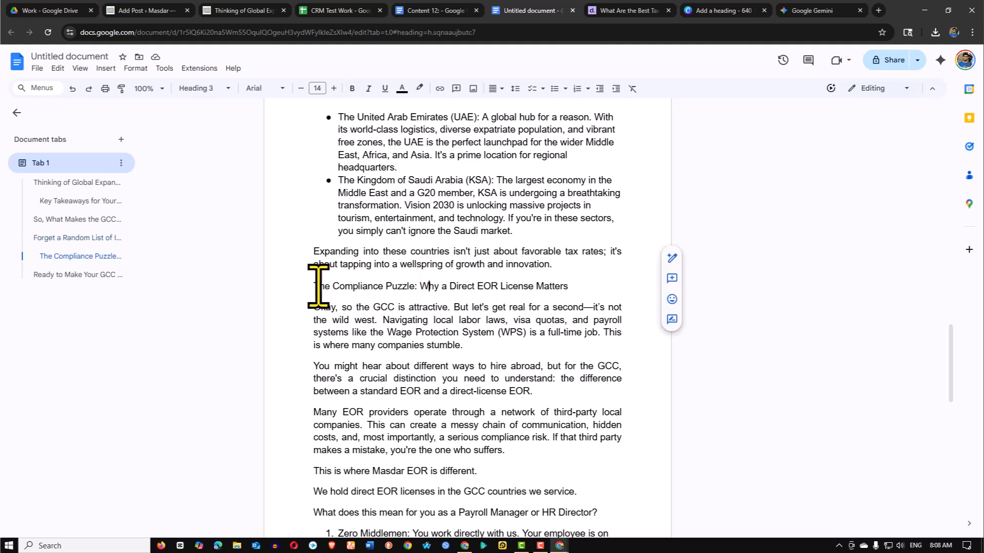
pyautogui.moveTo(313, 287); pyautogui.dragTo(567, 296)
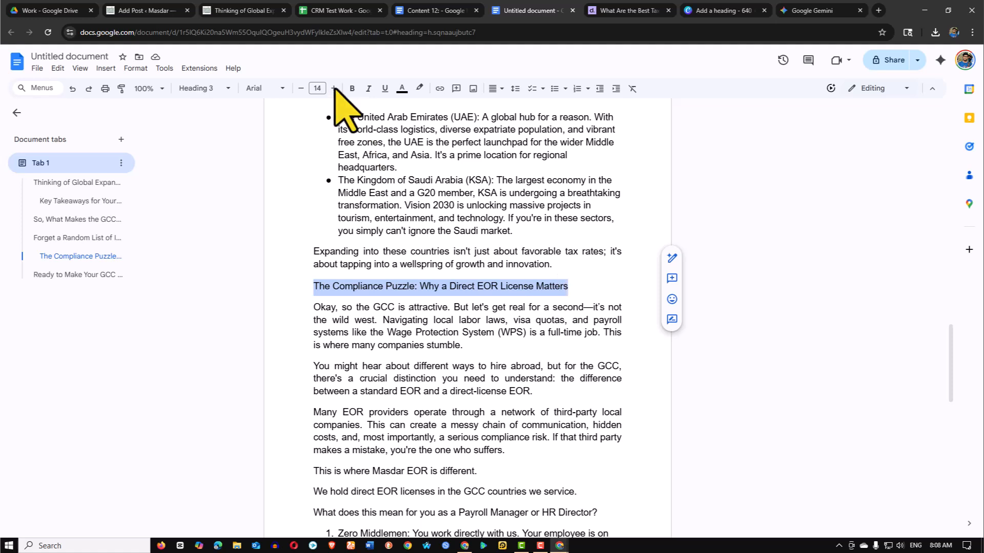
pyautogui.click(203, 88)
pyautogui.click(215, 201)
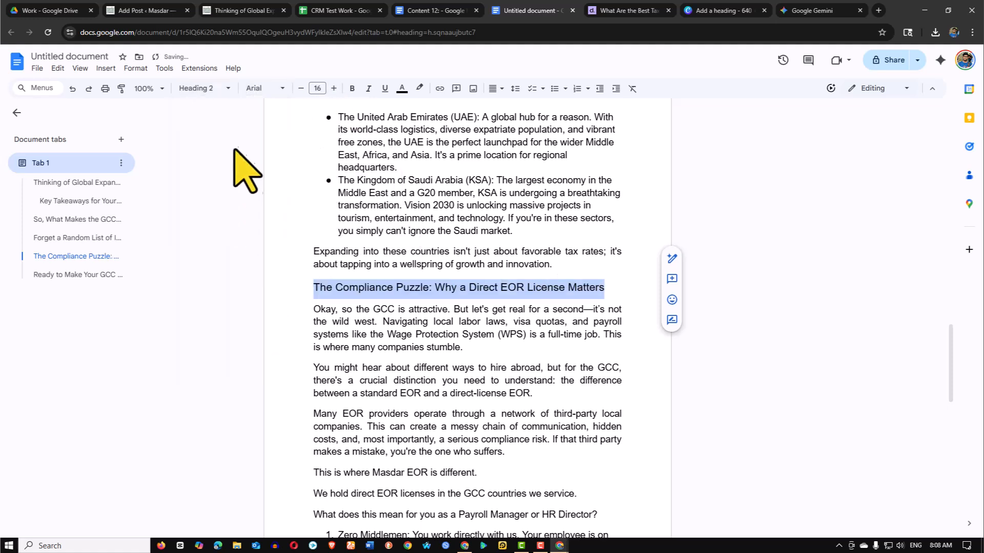
pyautogui.click(352, 95)
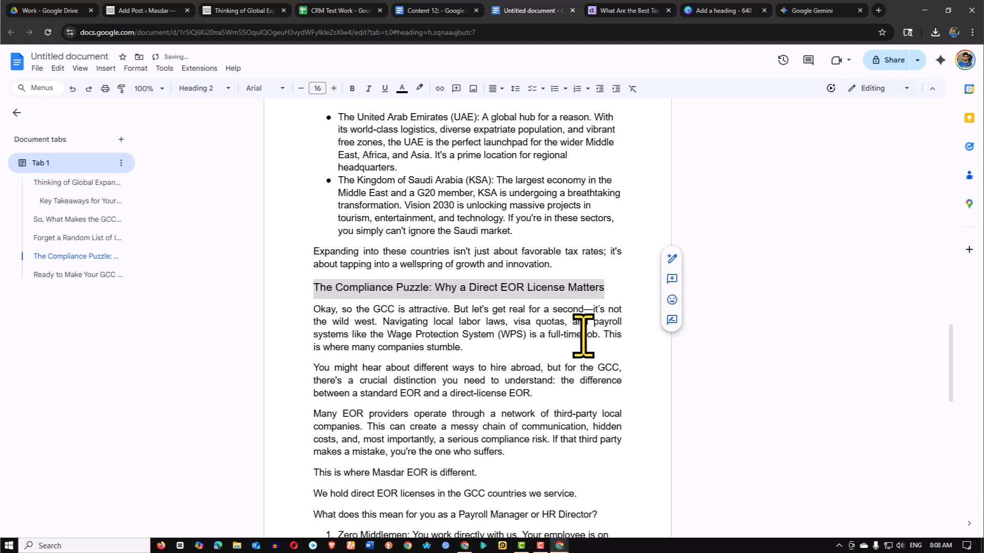
pyautogui.click(352, 88)
pyautogui.click(615, 297)
# Review the heading formatting throughout the untitled document, from the compliance section to the closing section and back through the beginning
pyautogui.scroll(-3, 520, 325)
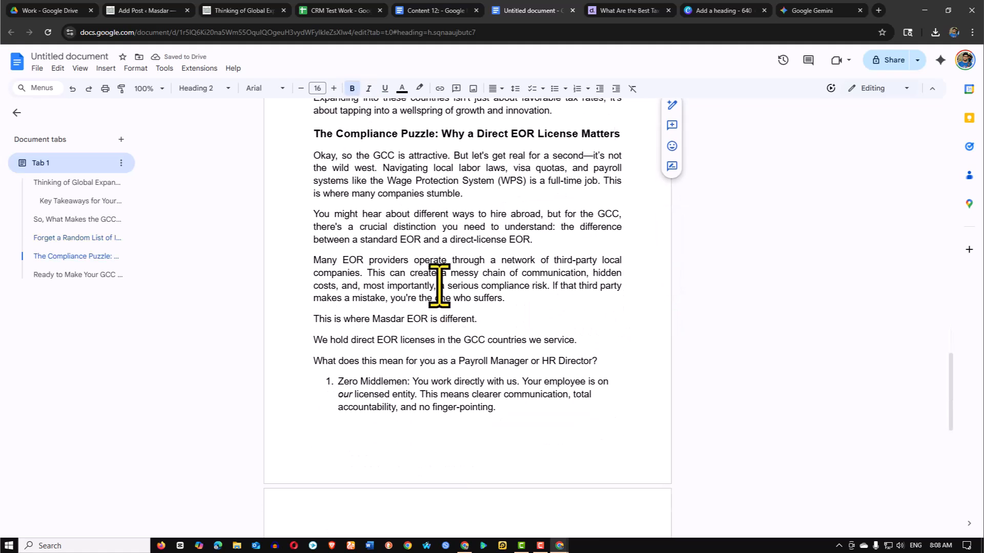
pyautogui.scroll(-1, 441, 298)
pyautogui.click(333, 294)
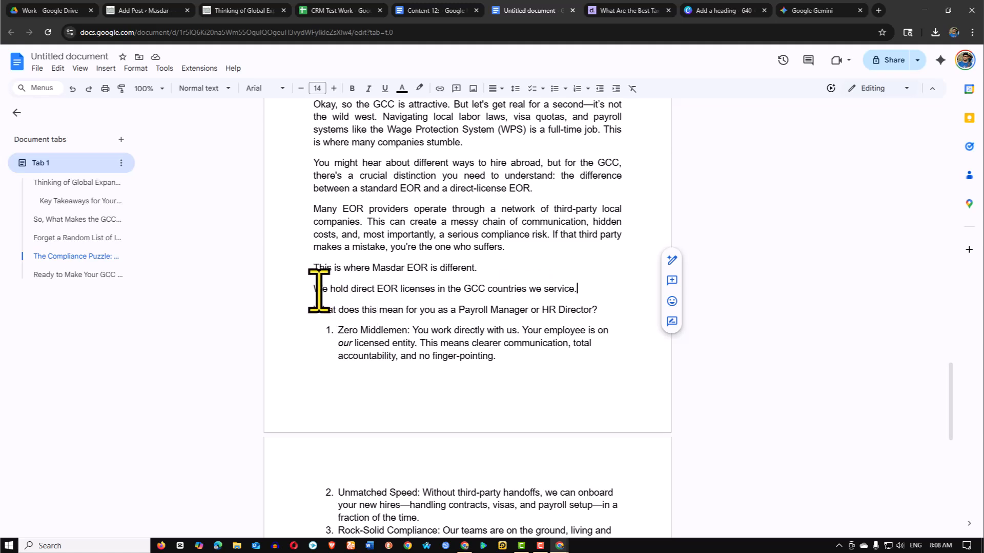
pyautogui.scroll(-10, 310, 295)
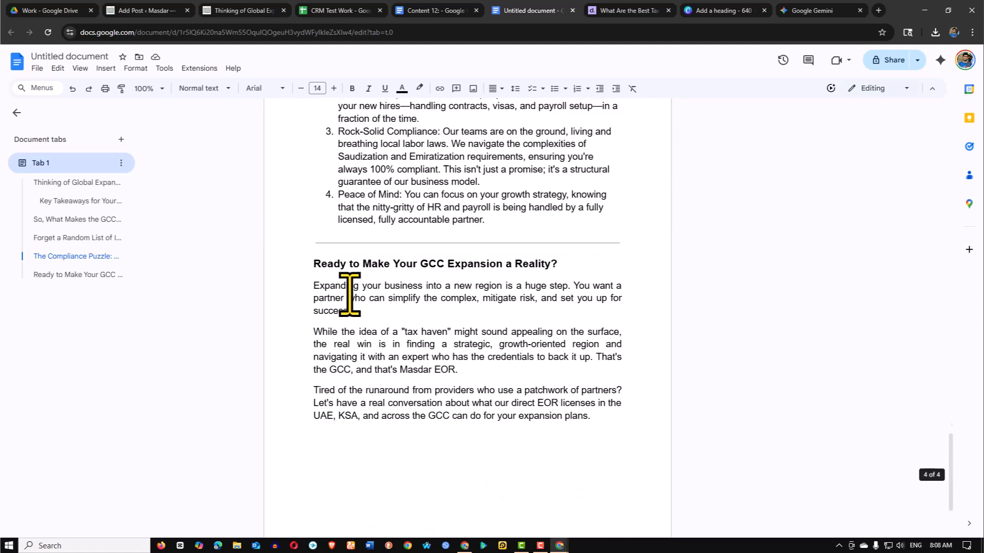
pyautogui.scroll(5, 425, 330)
pyautogui.scroll(20, 426, 331)
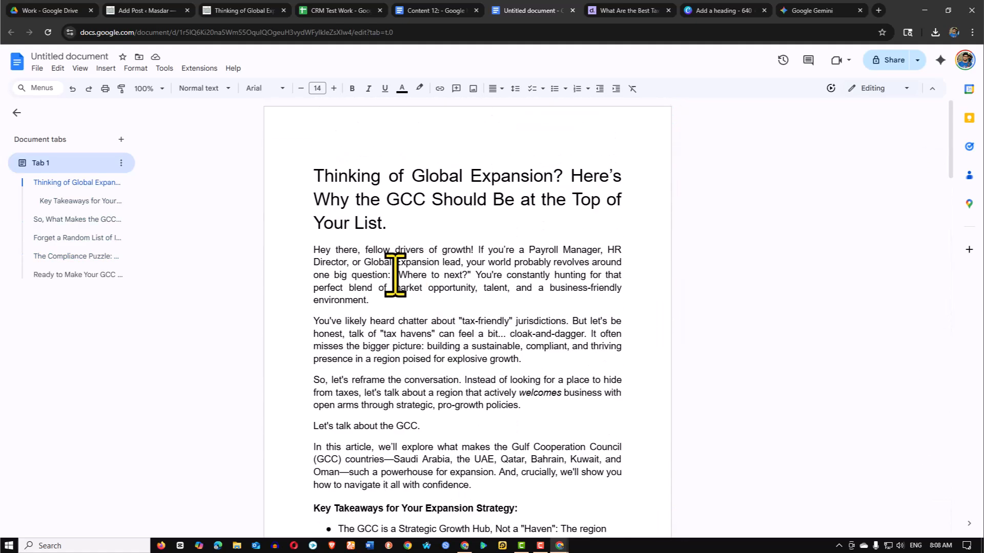
pyautogui.scroll(-4, 407, 295)
pyautogui.scroll(-5, 420, 313)
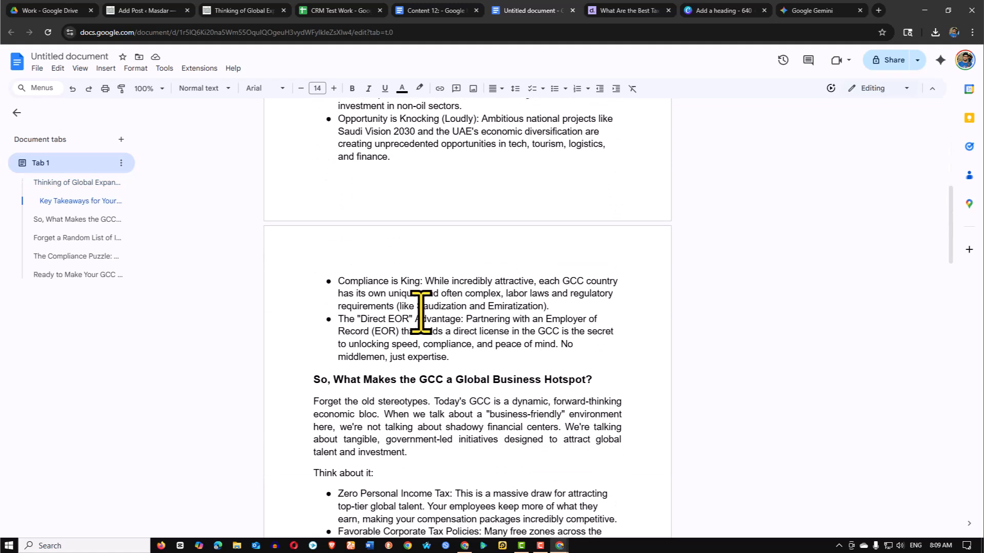
pyautogui.scroll(-4, 419, 310)
pyautogui.scroll(13, 417, 308)
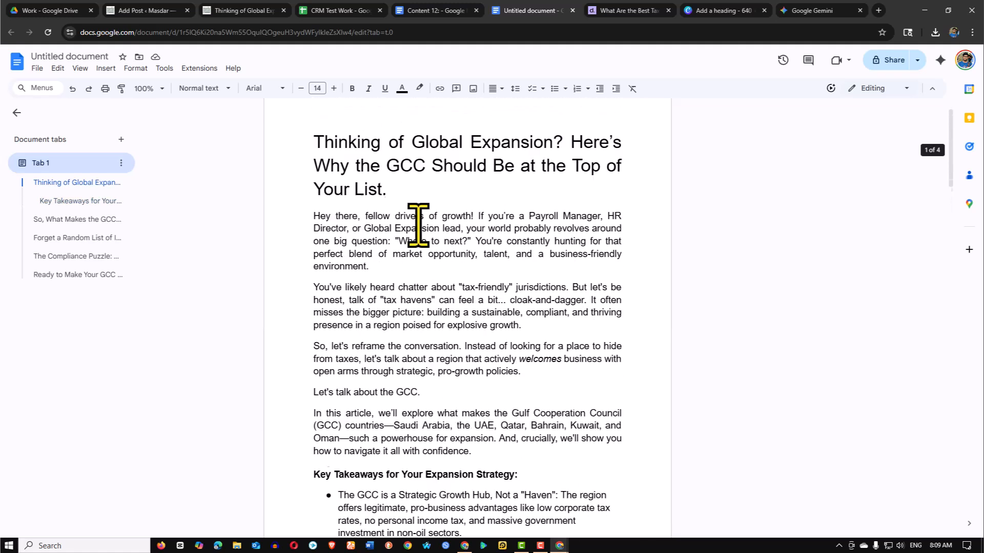
# Copy the article body without its title, from "Hey there, fellow drivers of growth!" through the last paragraph
pyautogui.moveTo(314, 172); pyautogui.dragTo(442, 275)
pyautogui.click(435, 234)
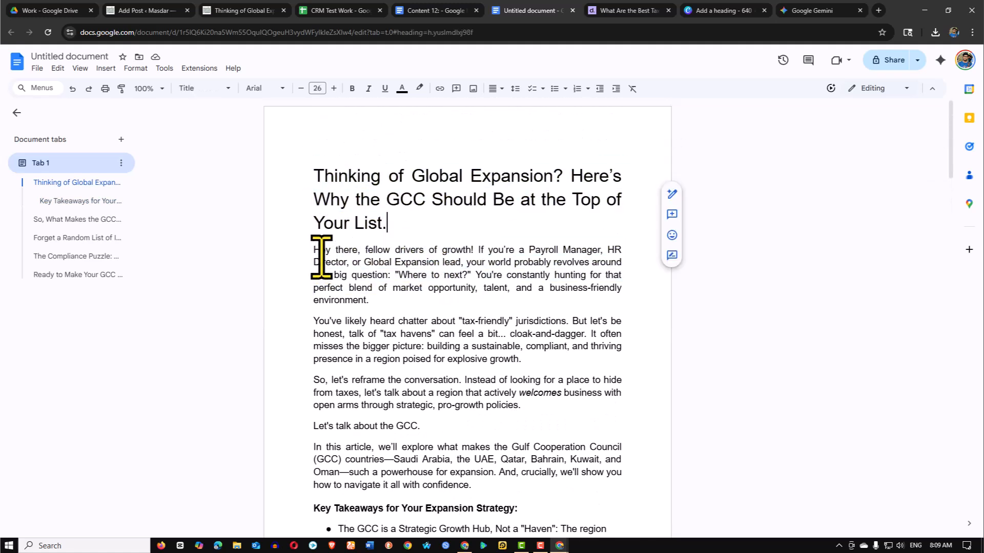
pyautogui.moveTo(314, 251); pyautogui.dragTo(593, 332)
pyautogui.scroll(-10, 386, 300)
pyautogui.scroll(-12, 404, 324)
pyautogui.scroll(-10, 449, 329)
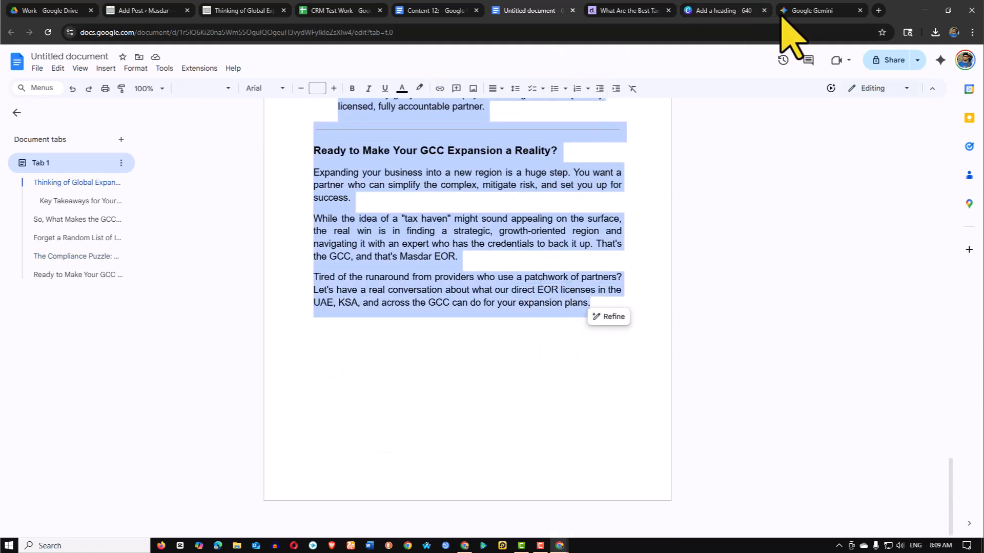
# Search the web for "word to html" in a new browser tab and open the WordHTML.com converter, agreeing to its privacy notice
pyautogui.click(743, 11)
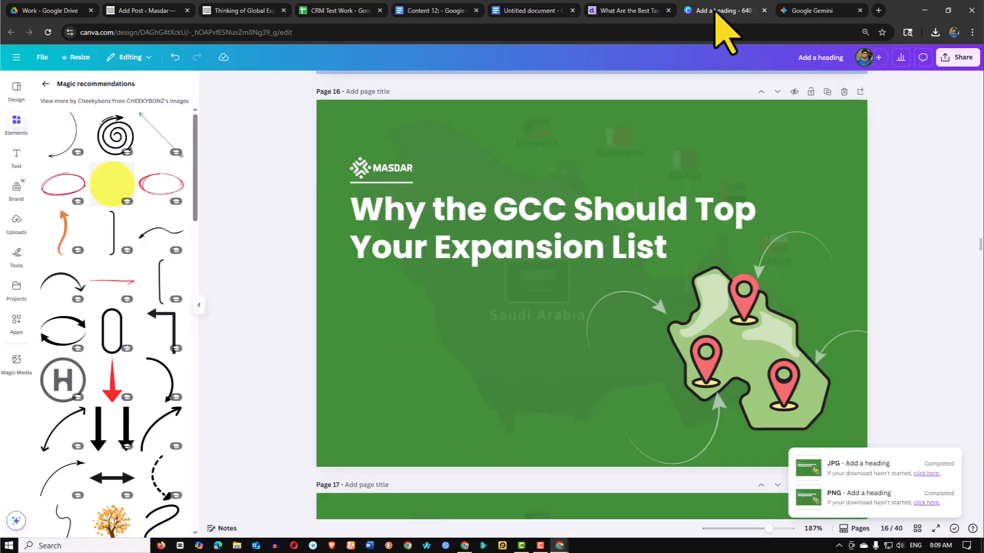
pyautogui.click(878, 11)
pyautogui.click(420, 40)
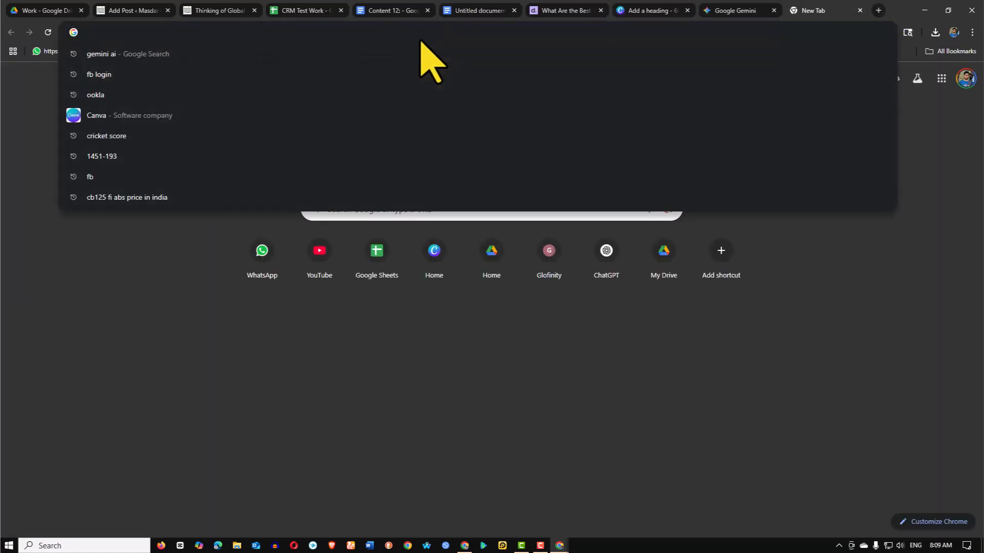
pyautogui.write('wor')
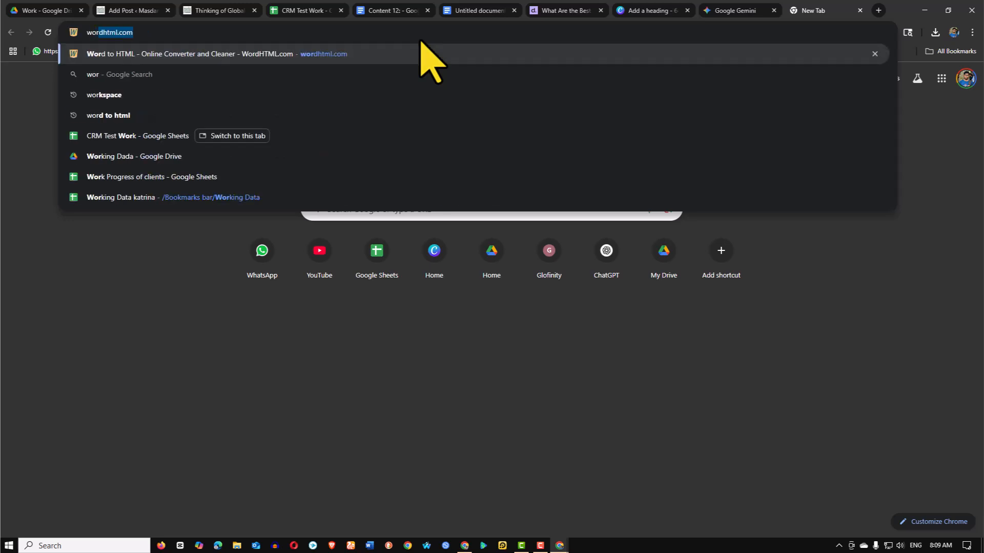
pyautogui.write('dt')
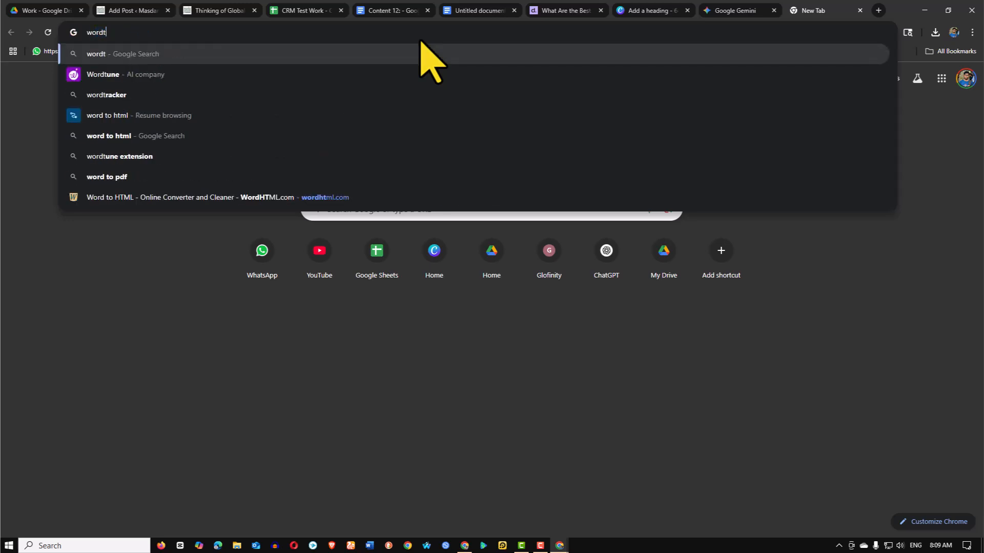
pyautogui.press('BackSpace')
pyautogui.write('to')
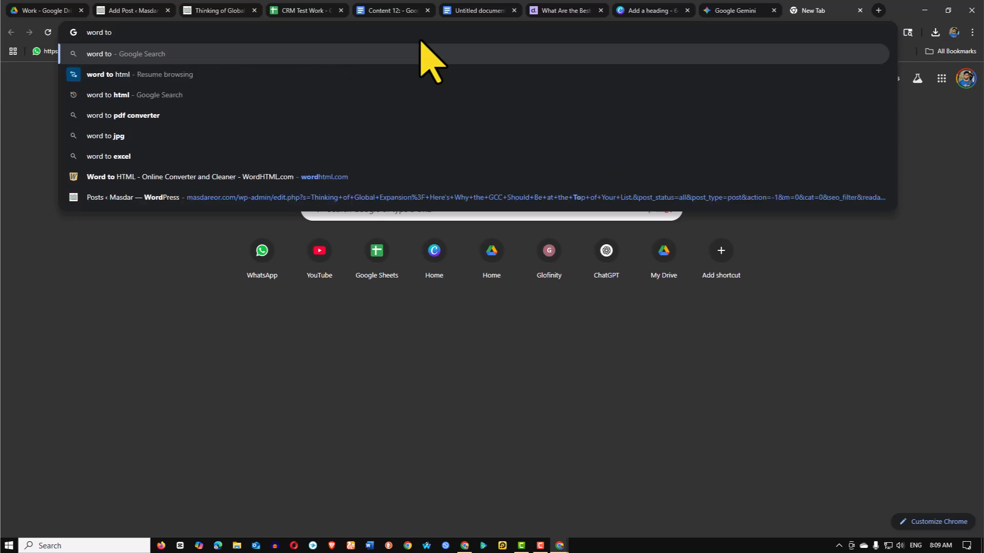
pyautogui.write(' html')
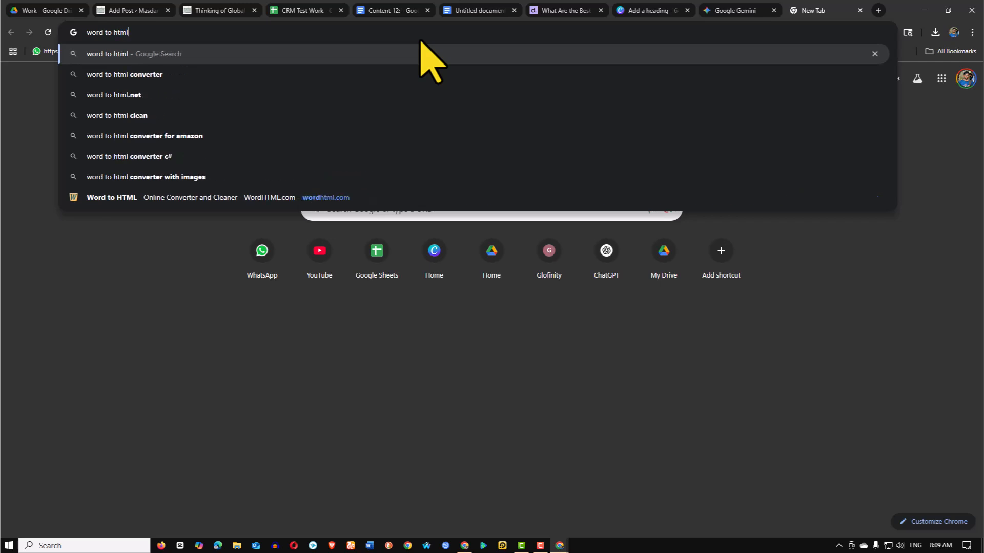
pyautogui.press('Return')
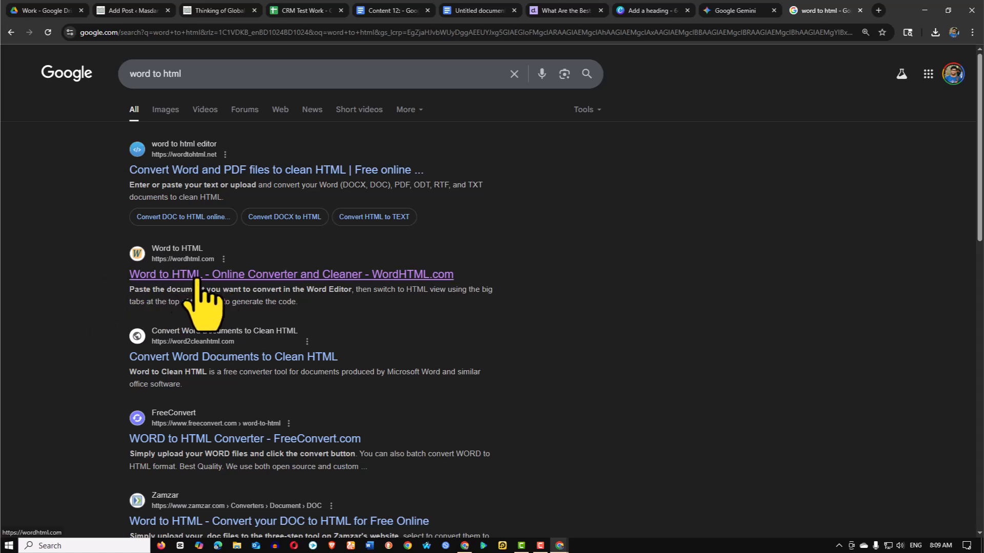
pyautogui.click(169, 277)
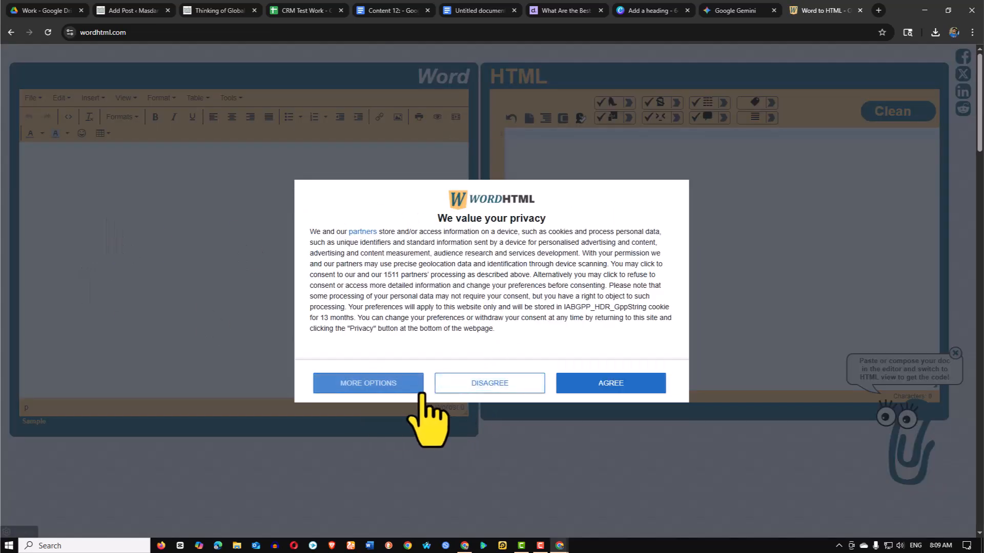
pyautogui.click(635, 394)
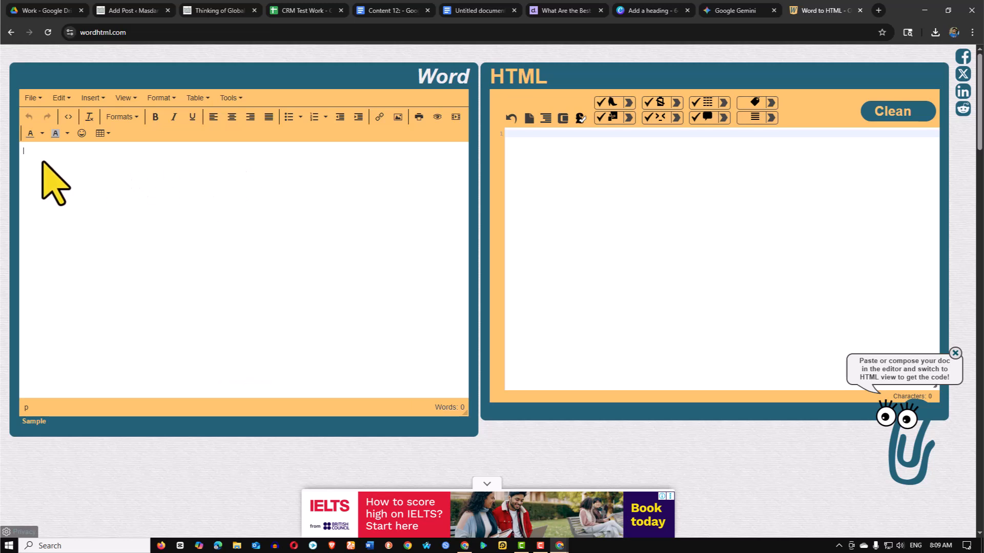
# Paste the copied article into the converter's Word editor and clean the generated HTML code
pyautogui.hotkey('ctrl', 'v')
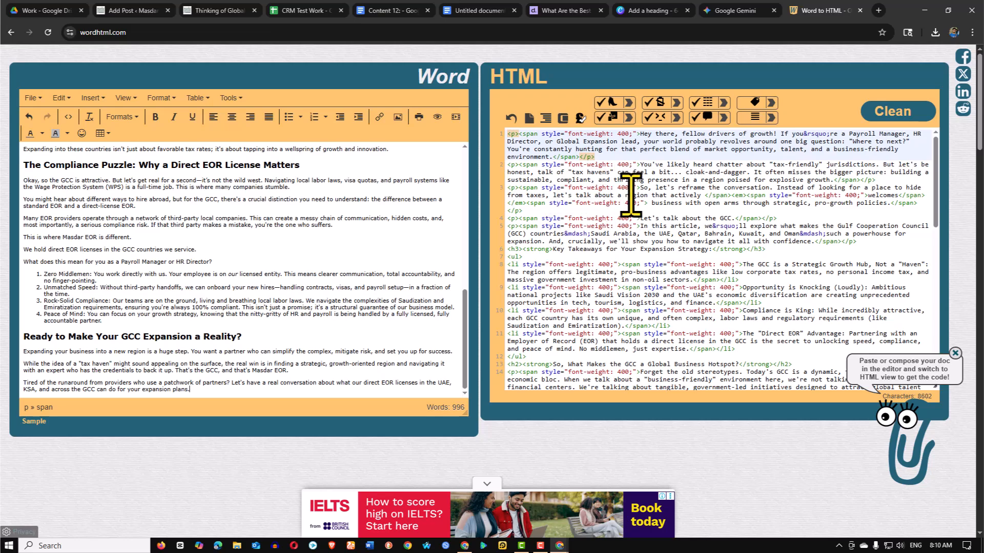
pyautogui.scroll(-15, 667, 308)
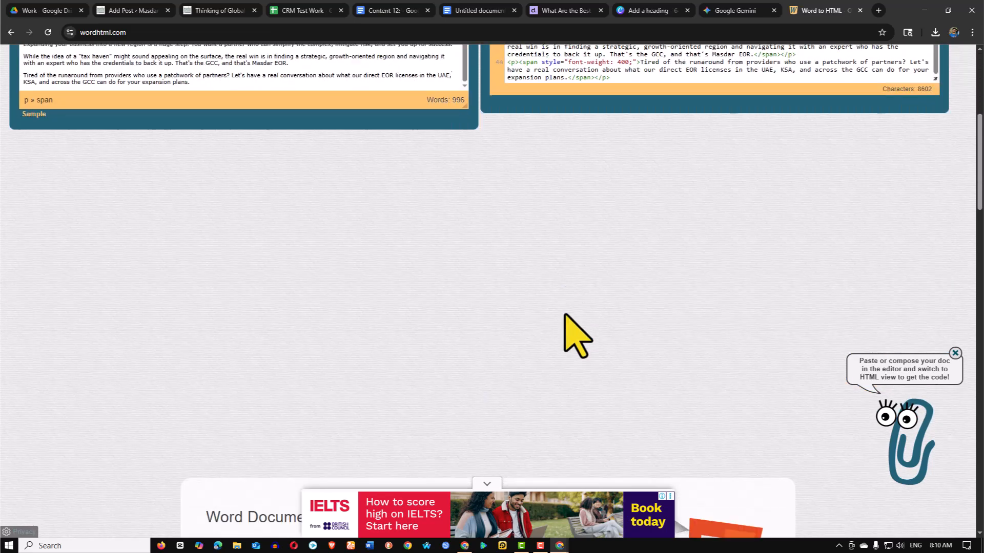
pyautogui.scroll(5, 400, 266)
pyautogui.scroll(15, 672, 271)
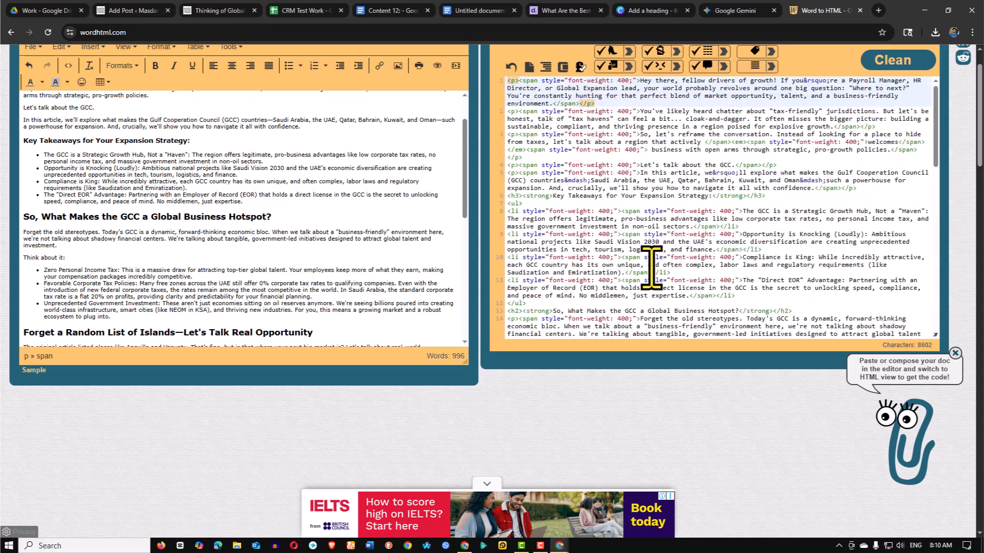
pyautogui.scroll(1, 650, 267)
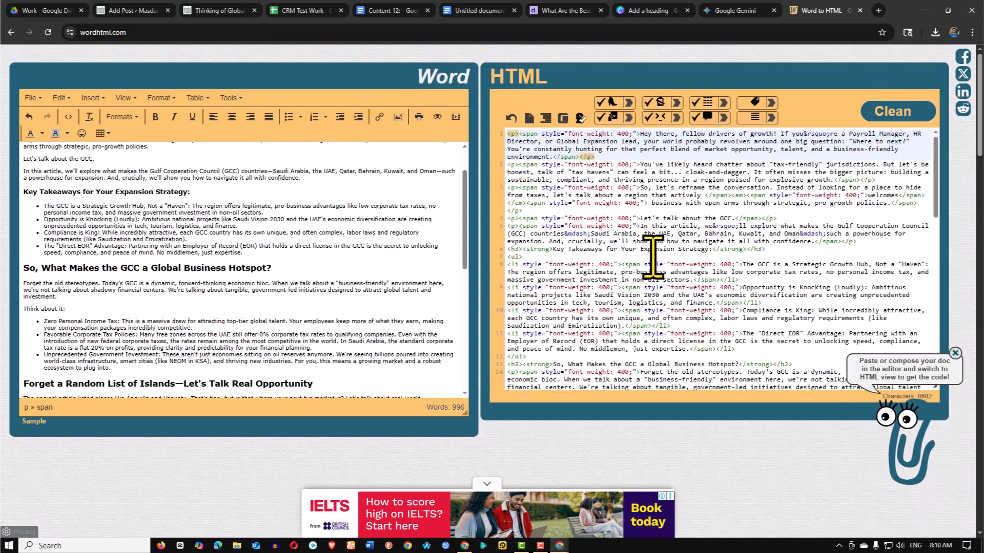
pyautogui.click(914, 105)
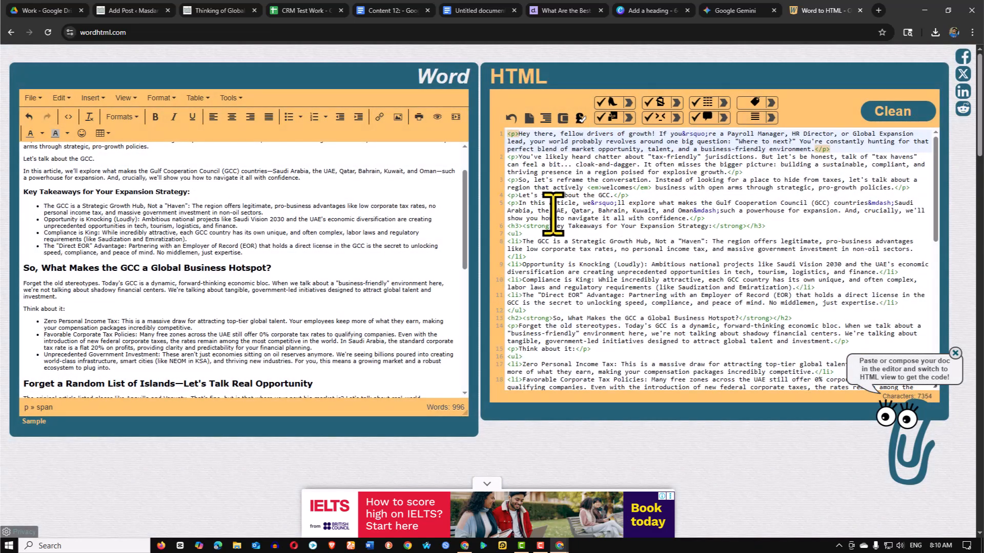
# Copy all of the cleaned HTML code from the converter's HTML pane
pyautogui.click(712, 289)
pyautogui.click(690, 227)
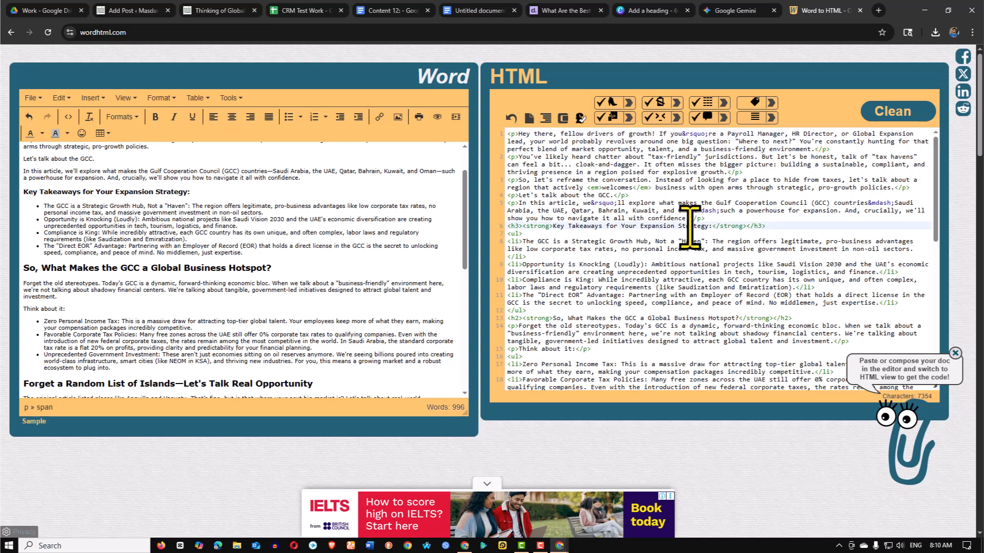
pyautogui.hotkey('ctrl', 'a')
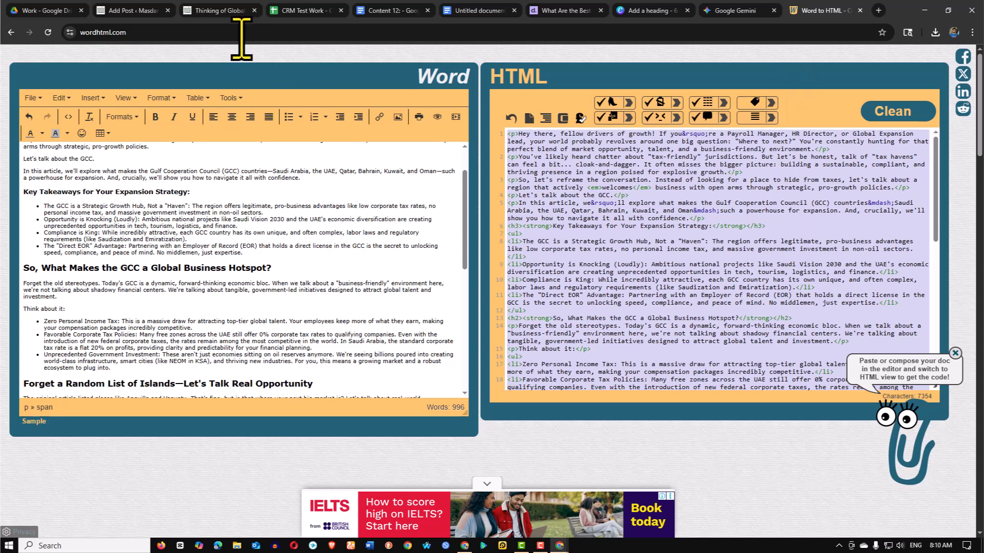
# Switch to the WordPress Add Post page and paste the copied HTML into the post body in Code view
pyautogui.click(211, 11)
pyautogui.click(135, 12)
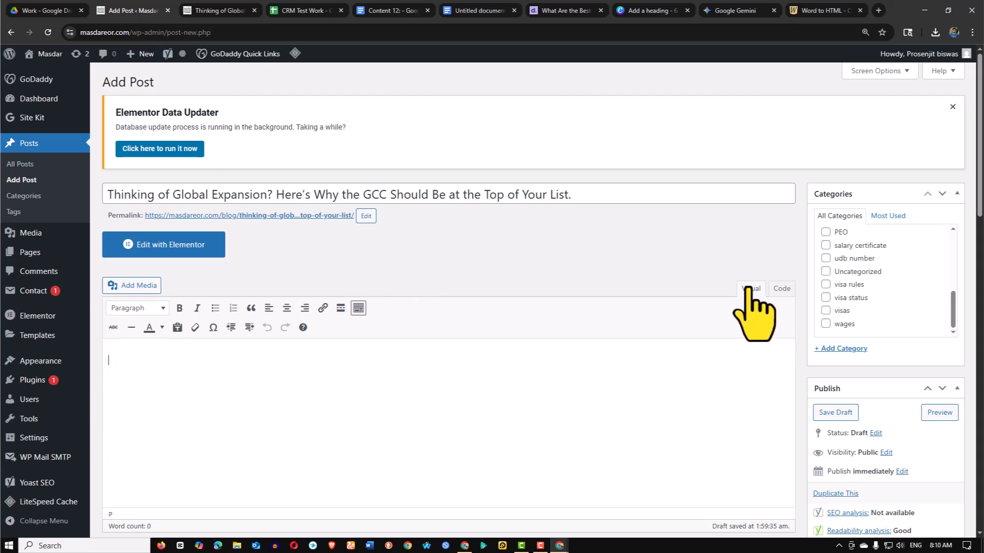
pyautogui.scroll(-1, 761, 307)
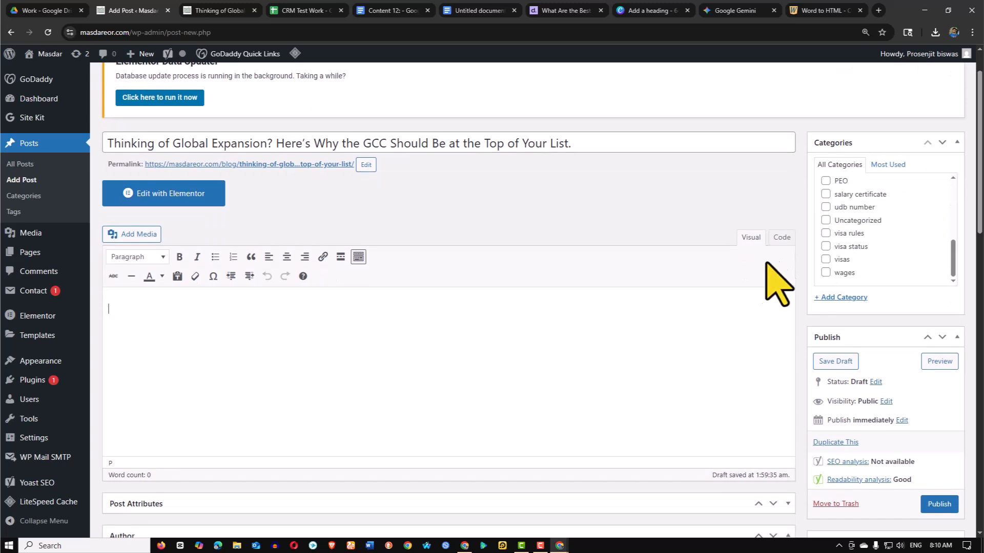
pyautogui.click(782, 237)
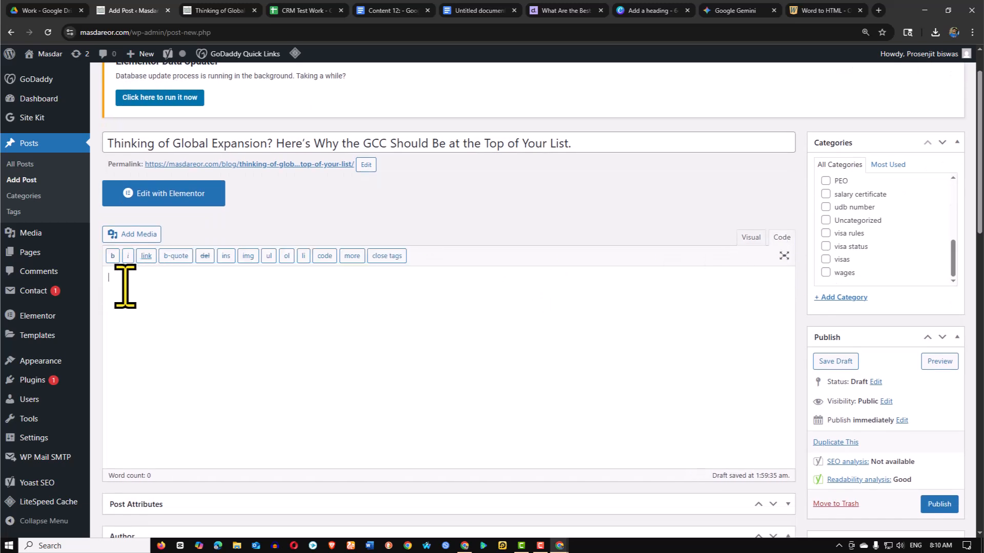
pyautogui.hotkey('ctrl', 'v')
# Check the pasted HTML from start to end and save the post as a draft
pyautogui.scroll(-15, 384, 374)
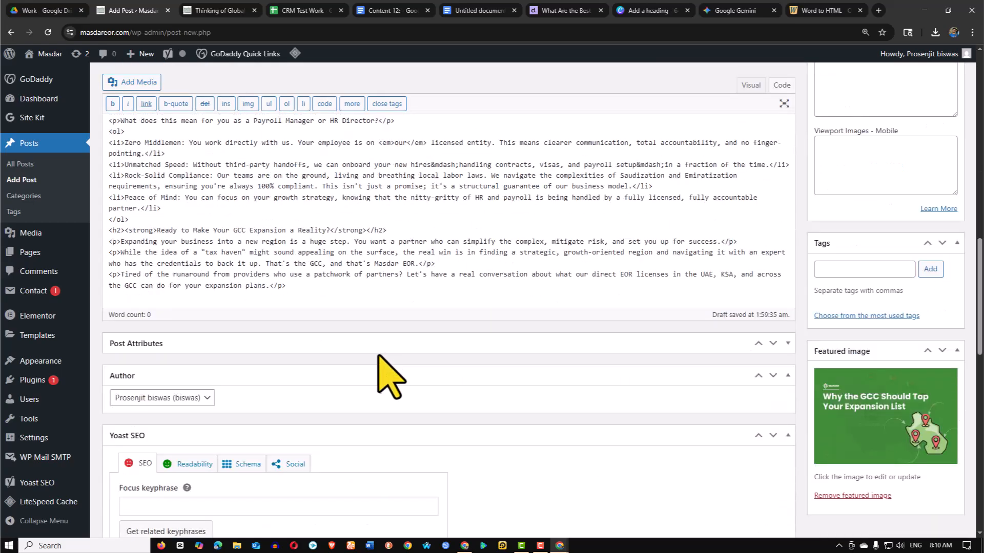
pyautogui.scroll(7, 439, 391)
pyautogui.scroll(10, 564, 318)
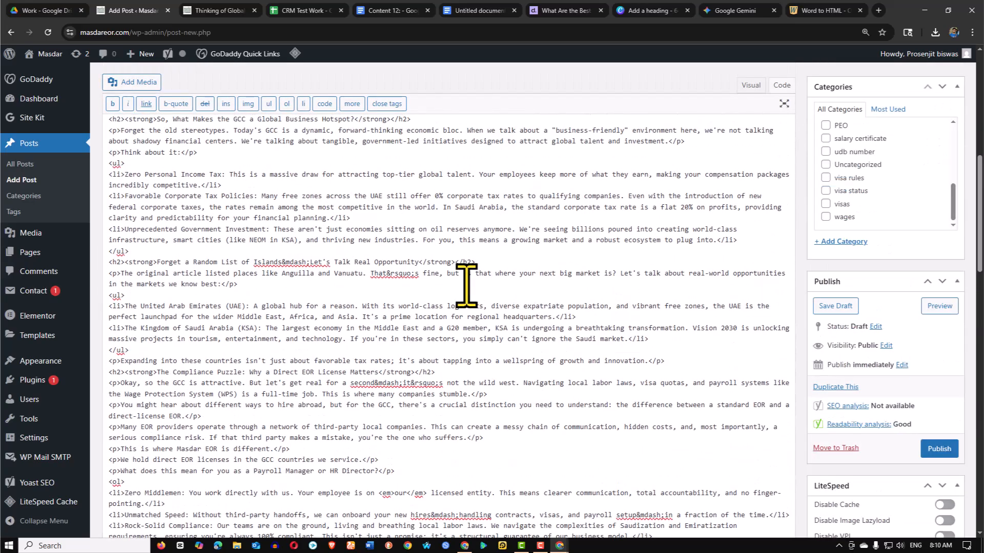
pyautogui.scroll(10, 445, 297)
pyautogui.scroll(-5, 538, 308)
pyautogui.scroll(5, 625, 297)
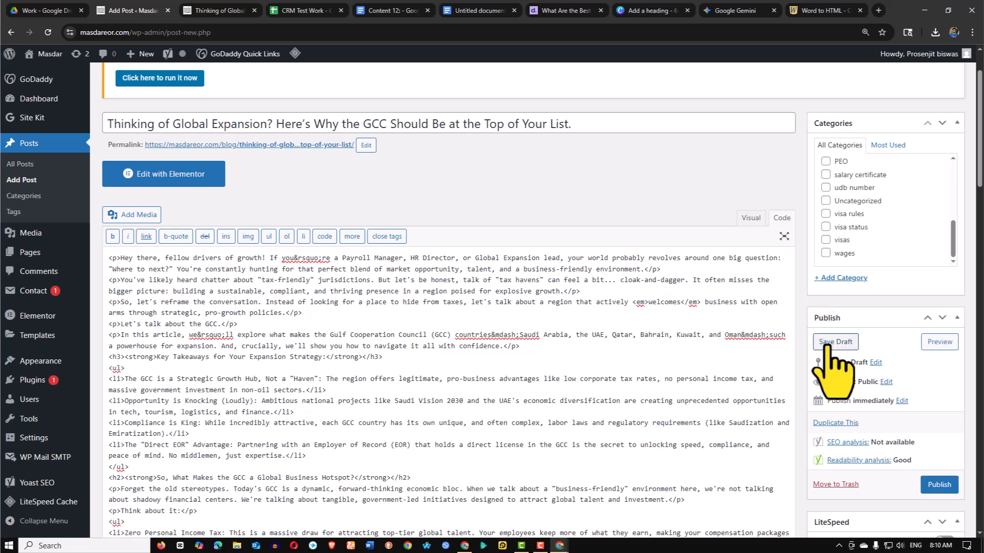
pyautogui.click(827, 342)
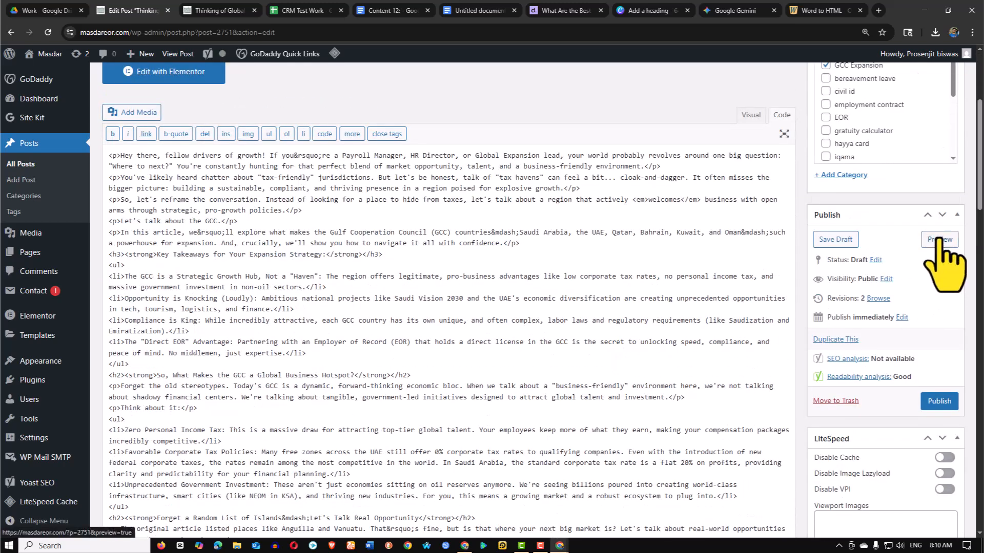
# Preview the draft post and compare its table of contents with the section headings throughout the article
pyautogui.click(939, 239)
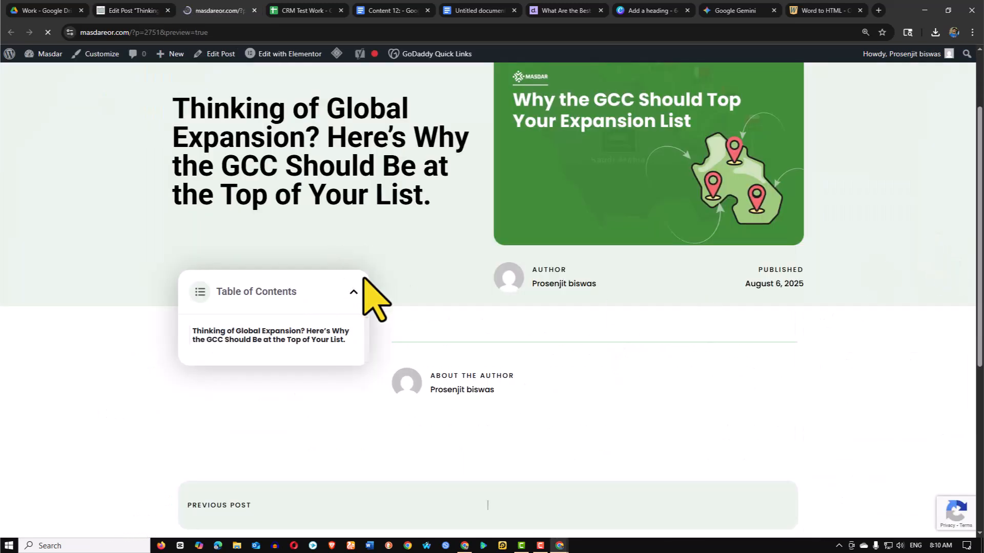
pyautogui.scroll(-9, 461, 351)
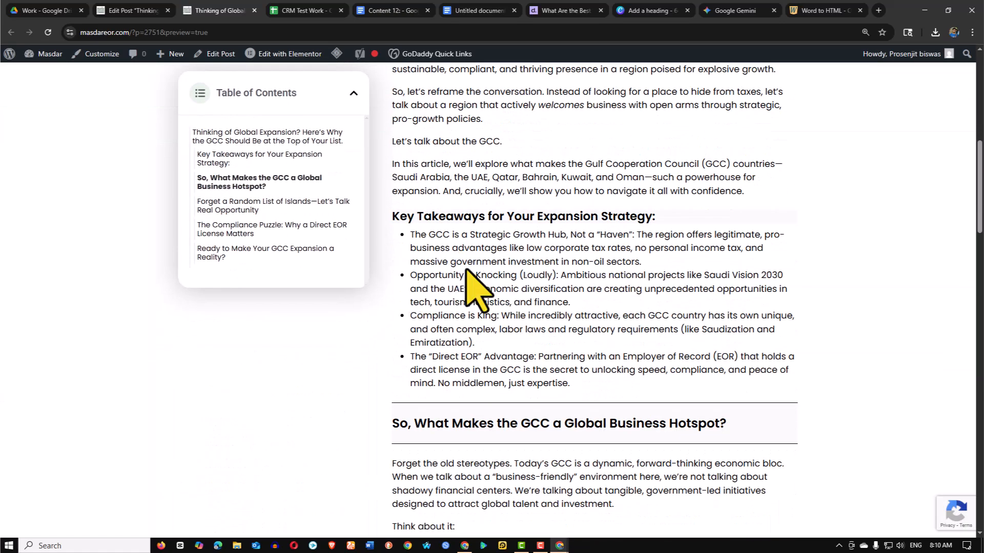
pyautogui.scroll(6, 478, 323)
pyautogui.scroll(-5, 436, 287)
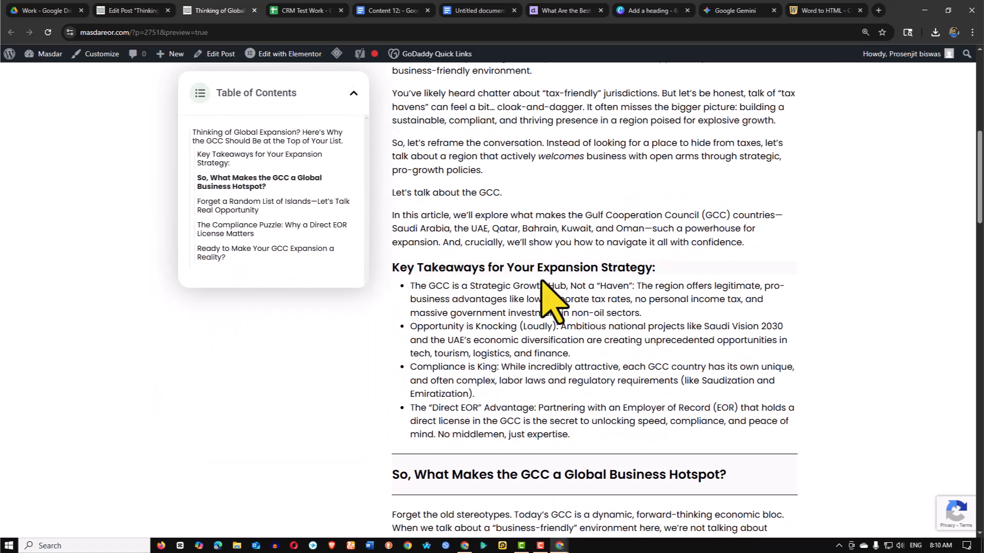
pyautogui.scroll(3, 410, 267)
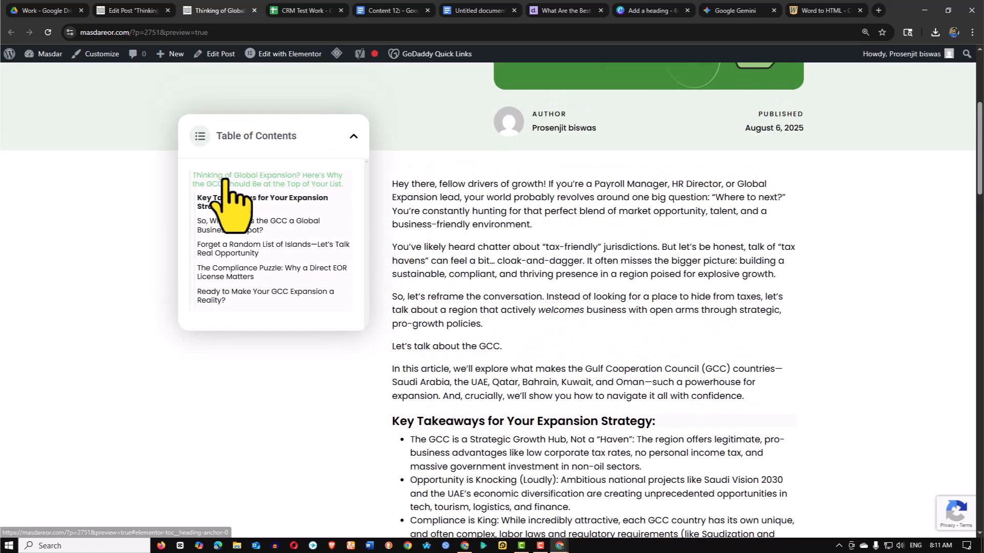
pyautogui.scroll(-2, 513, 382)
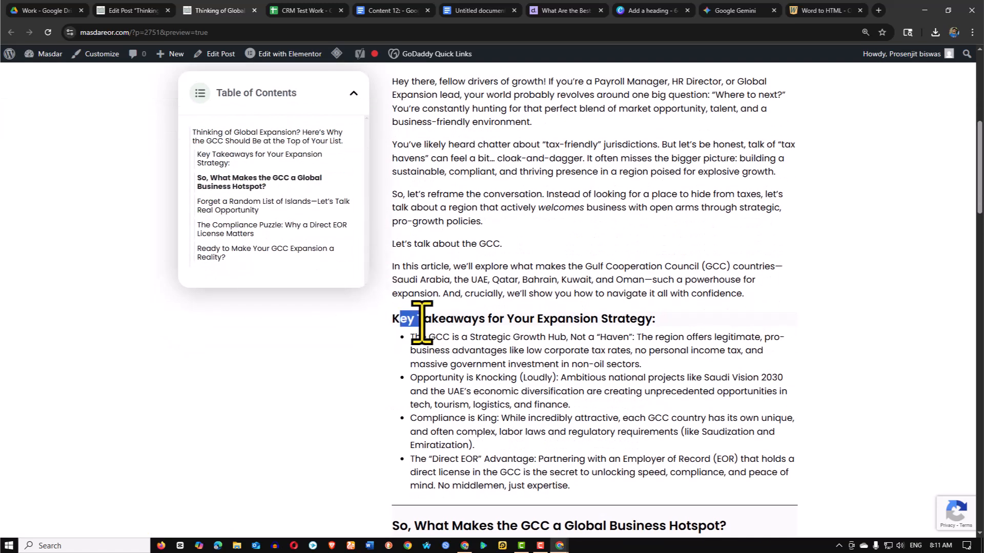
pyautogui.scroll(-4, 421, 321)
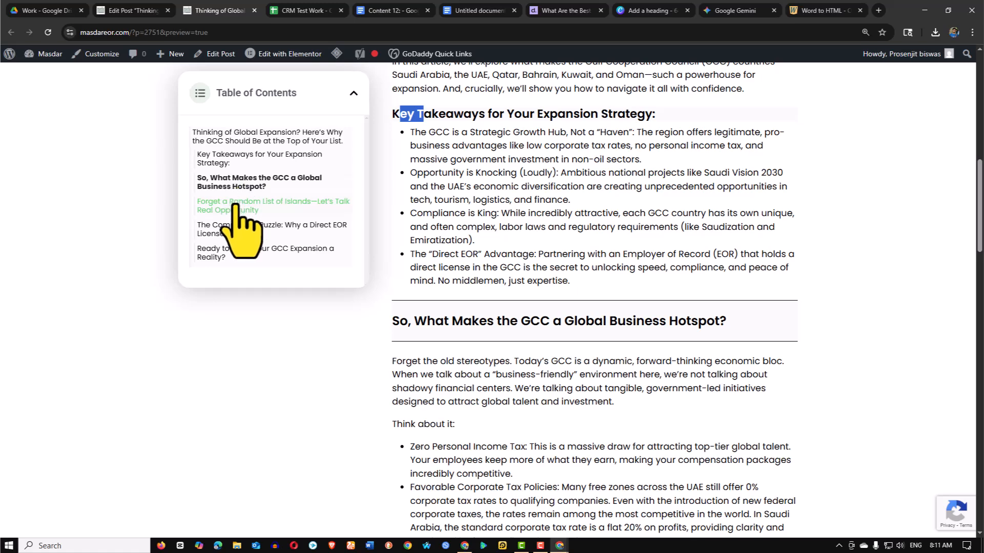
pyautogui.scroll(-3, 428, 225)
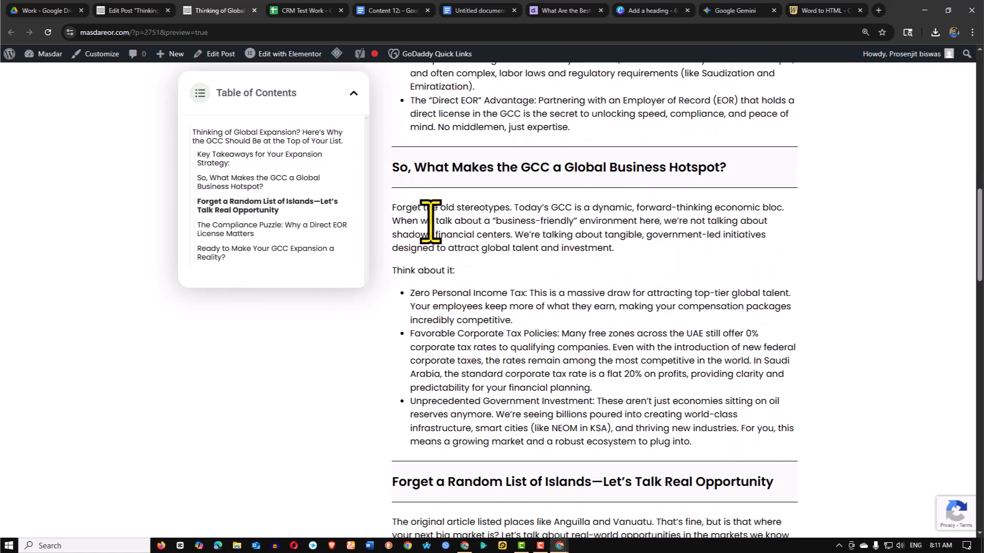
pyautogui.scroll(-7, 622, 329)
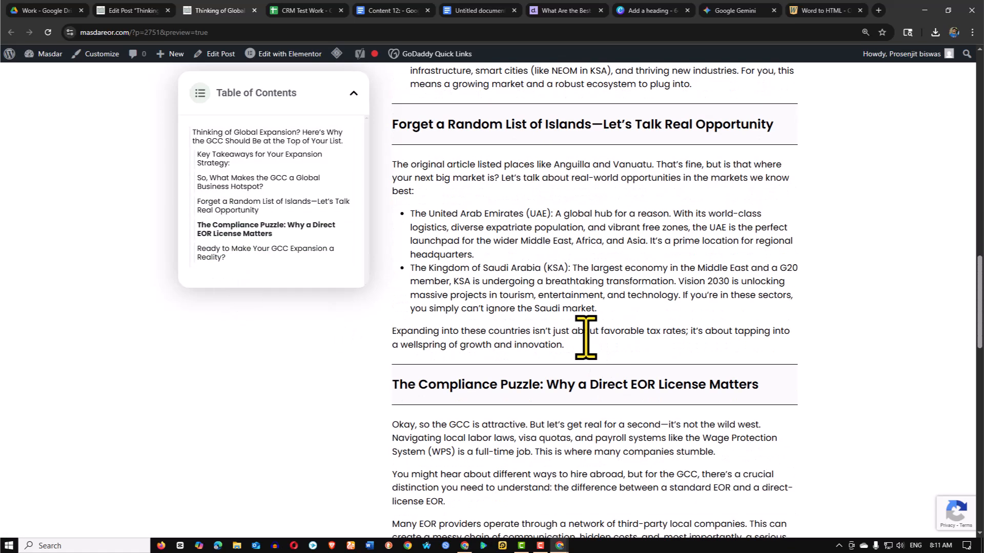
pyautogui.scroll(-1, 586, 338)
pyautogui.scroll(-5, 607, 369)
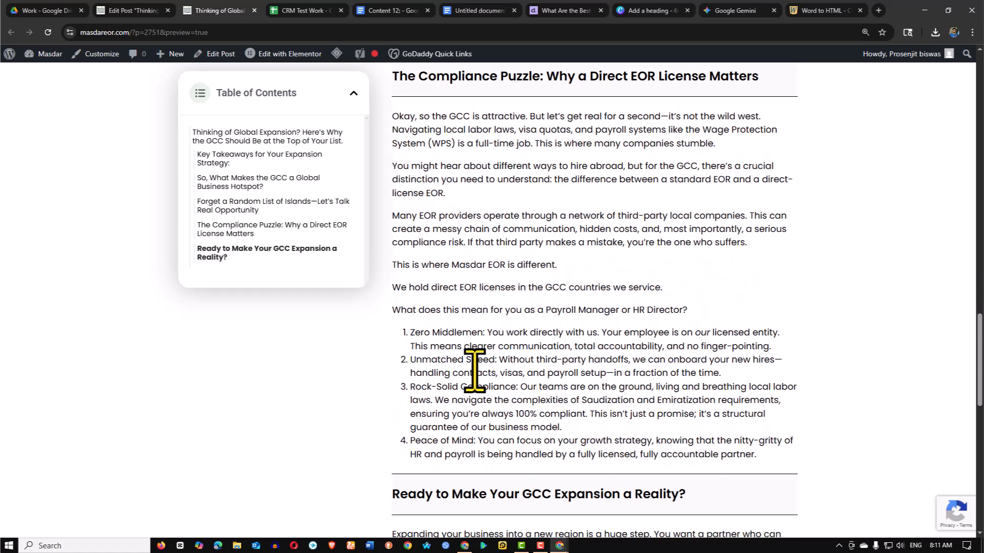
pyautogui.scroll(-8, 487, 328)
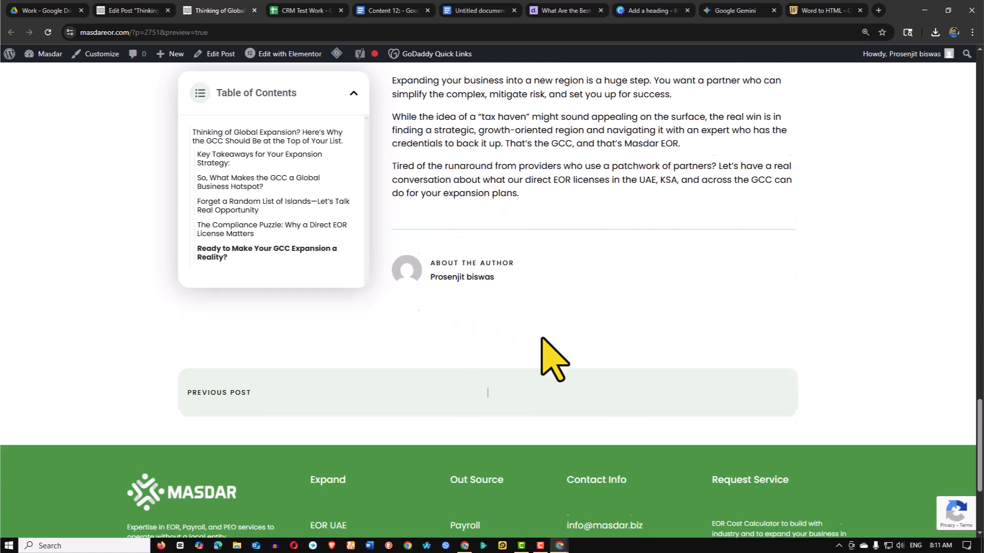
pyautogui.scroll(20, 512, 317)
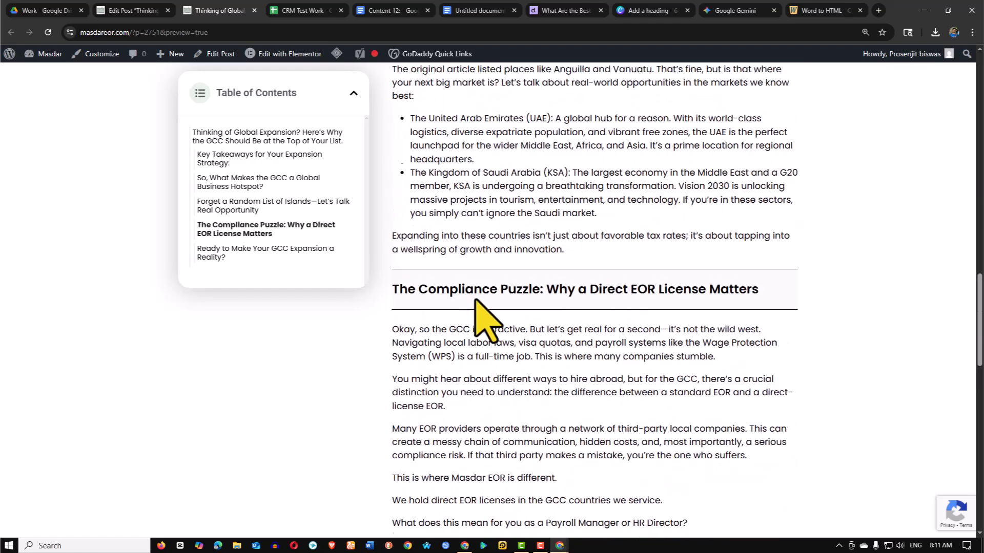
pyautogui.scroll(15, 487, 256)
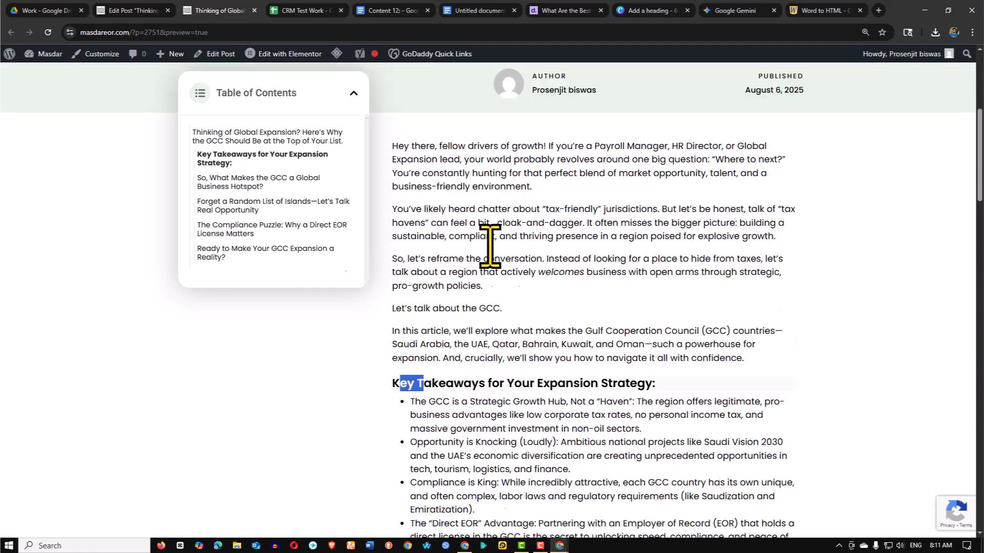
pyautogui.scroll(3, 487, 221)
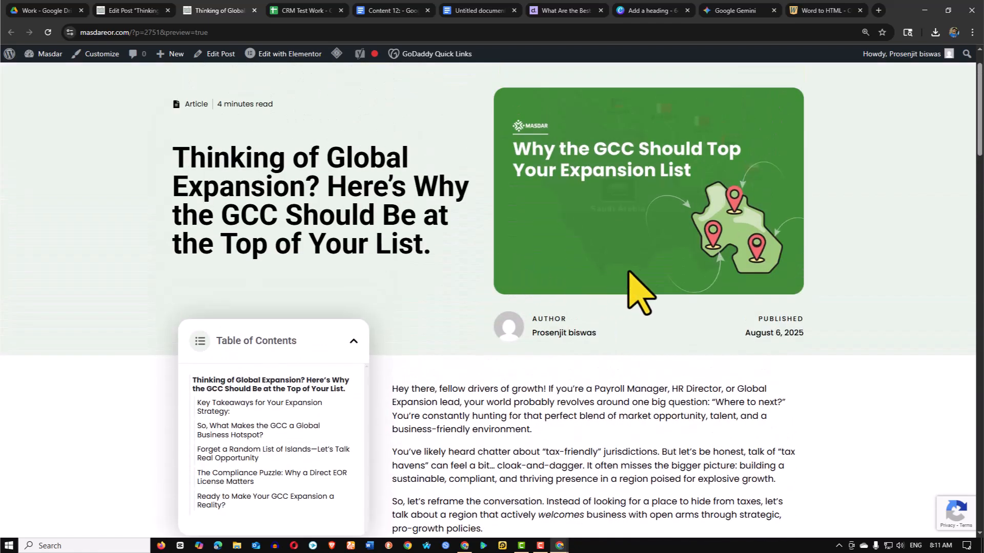
pyautogui.scroll(-6, 560, 226)
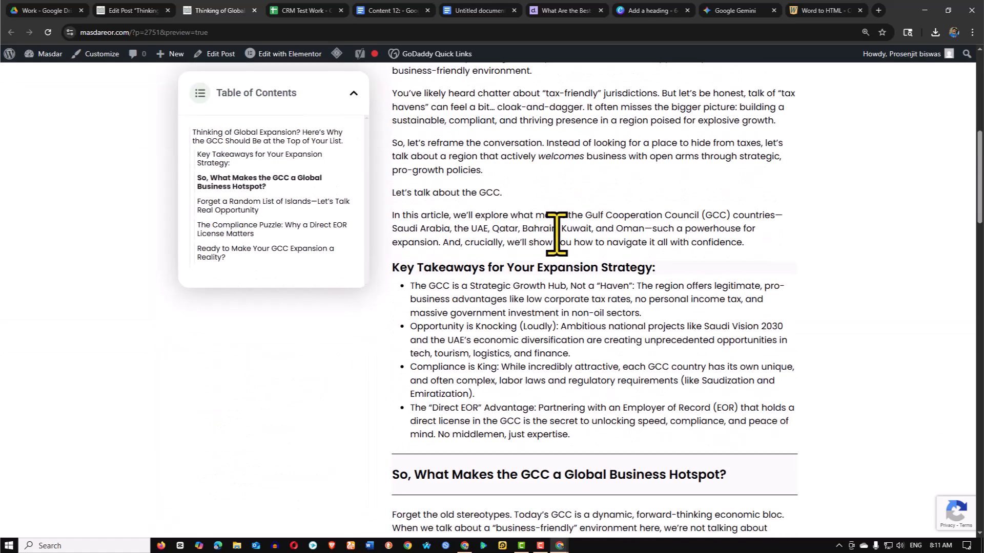
# Reduce the preview's page zoom and review the layout of the header, table of contents, lists and sections
pyautogui.hotkey('ctrl', '-')
pyautogui.scroll(7, 533, 237)
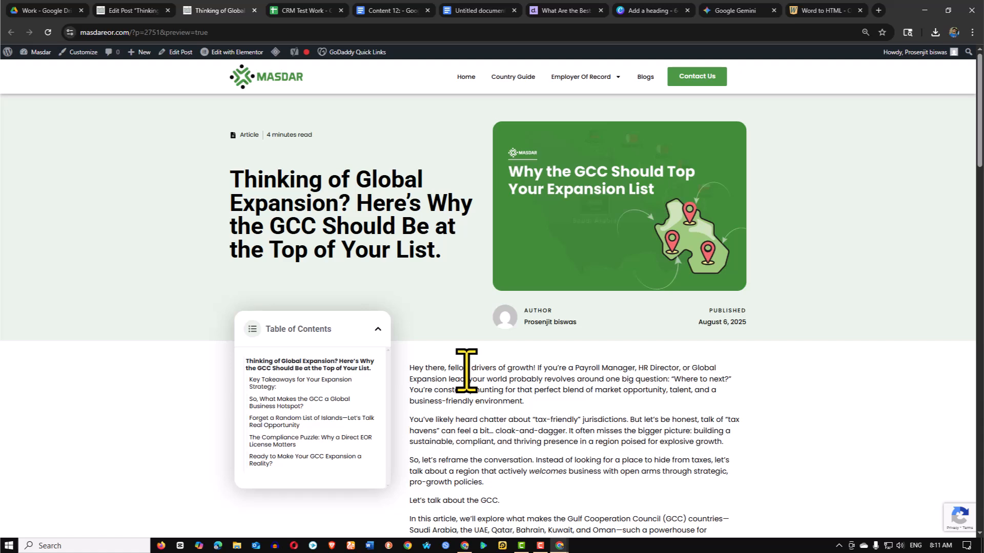
pyautogui.scroll(-5, 477, 333)
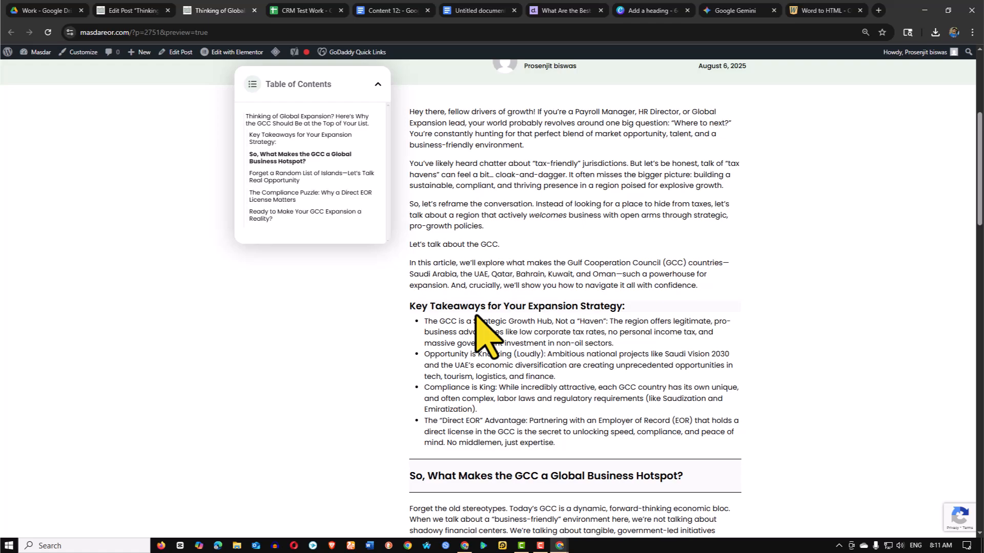
pyautogui.scroll(-14, 487, 328)
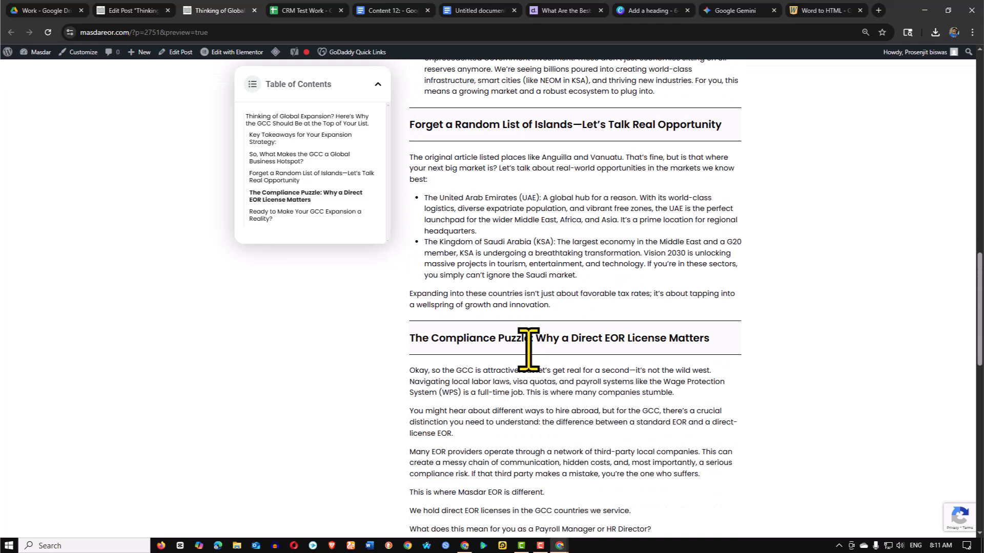
pyautogui.scroll(-3, 525, 353)
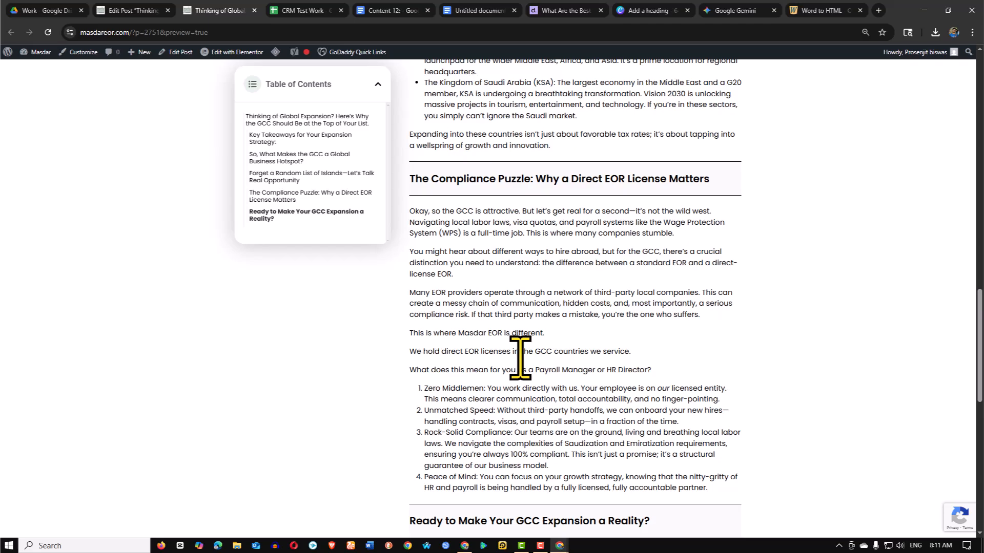
pyautogui.scroll(-7, 512, 358)
pyautogui.scroll(7, 504, 276)
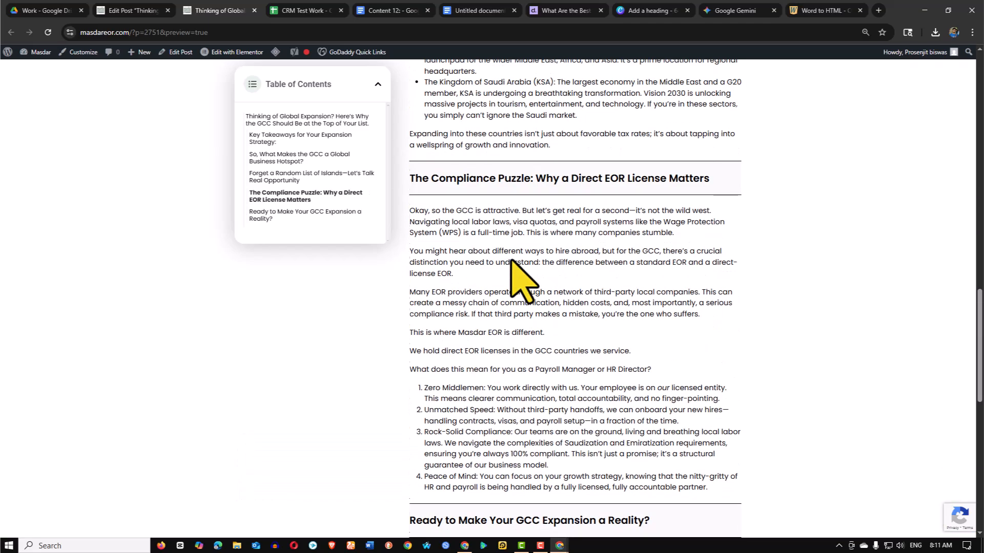
pyautogui.scroll(18, 518, 281)
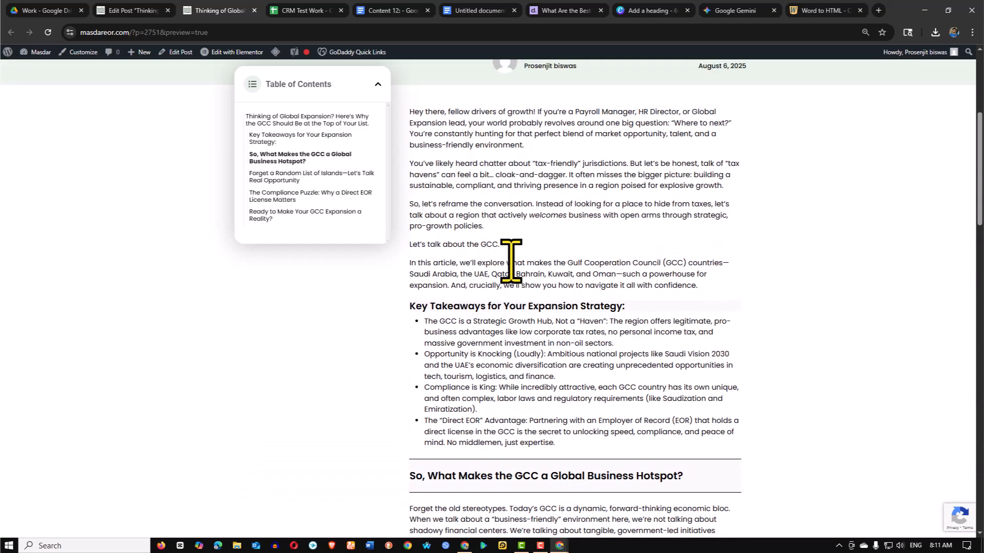
pyautogui.scroll(5, 511, 261)
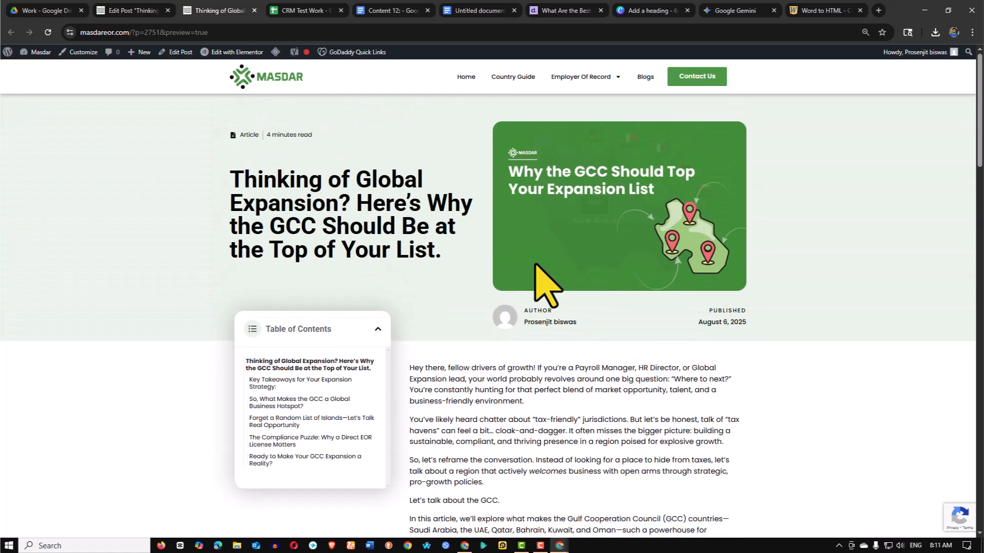
pyautogui.scroll(-1, 368, 293)
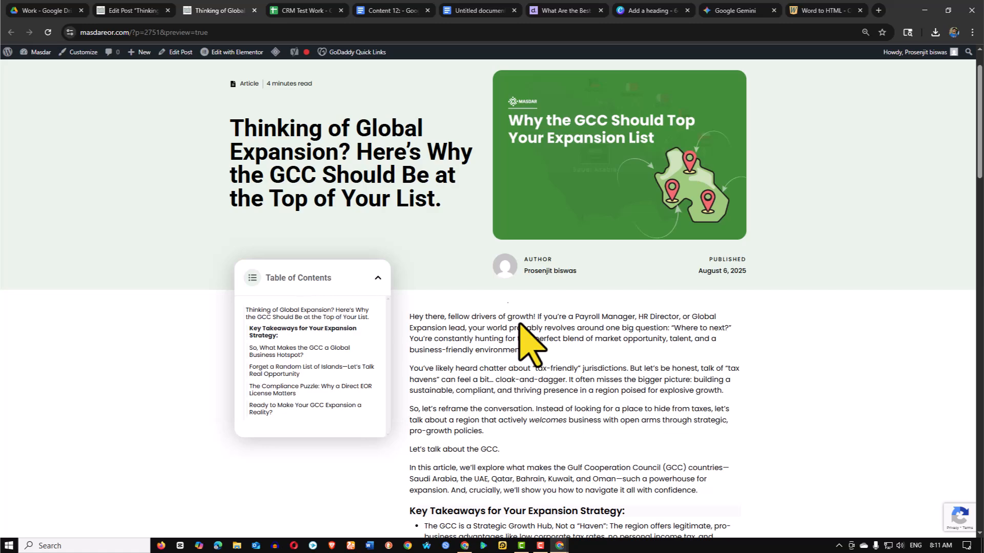
pyautogui.scroll(-5, 516, 326)
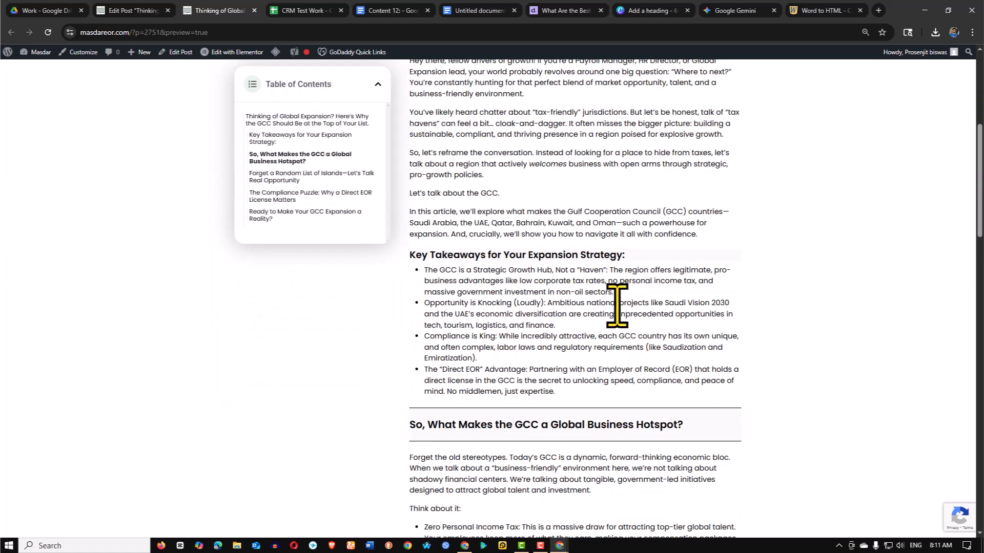
pyautogui.scroll(-4, 620, 308)
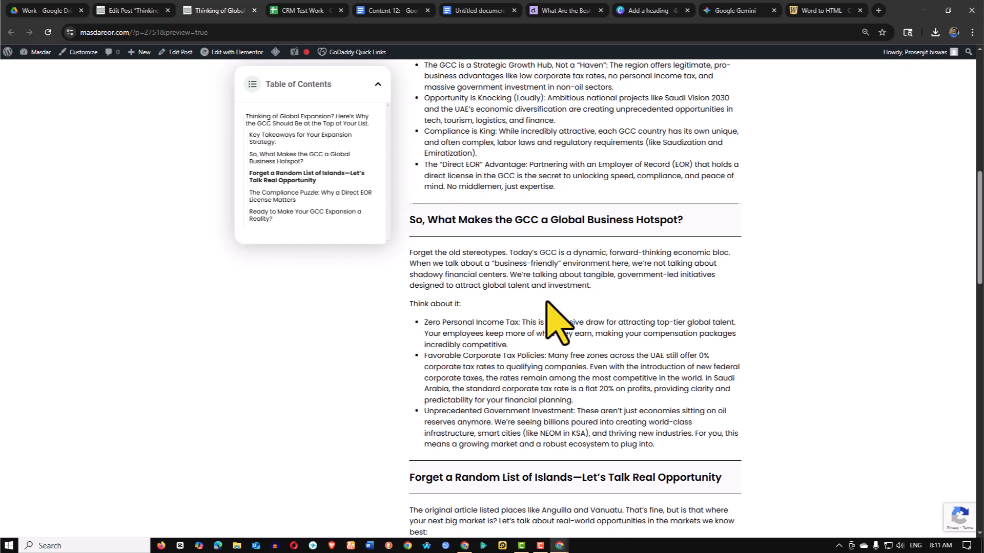
pyautogui.scroll(4, 336, 228)
pyautogui.scroll(3, 335, 251)
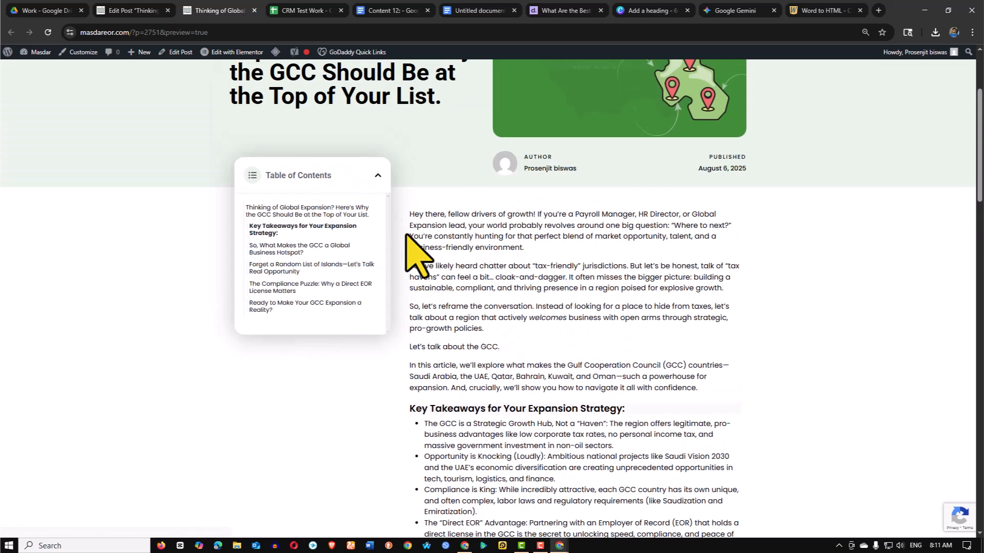
pyautogui.scroll(-4, 510, 364)
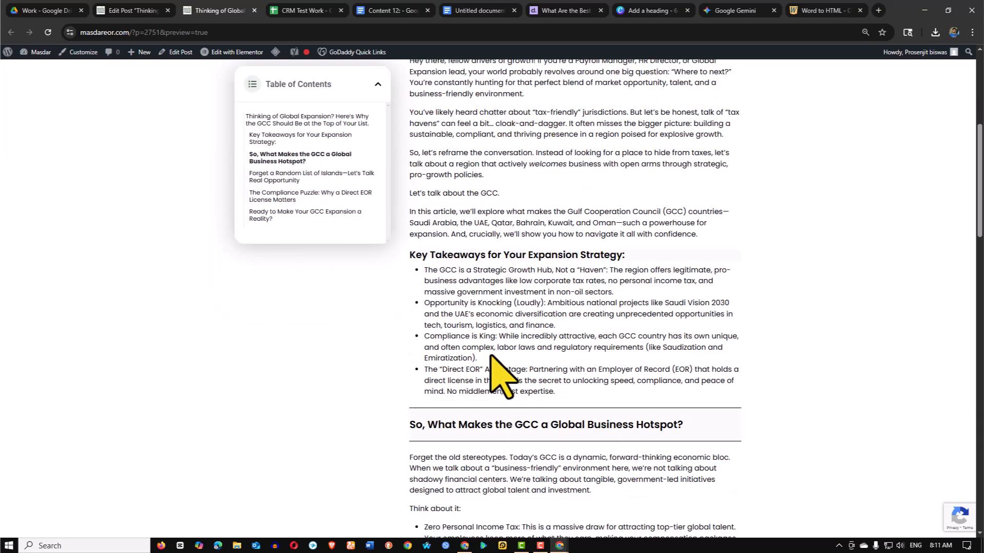
# Look over the remaining sections of the preview and return to the article's header
pyautogui.scroll(-3, 538, 361)
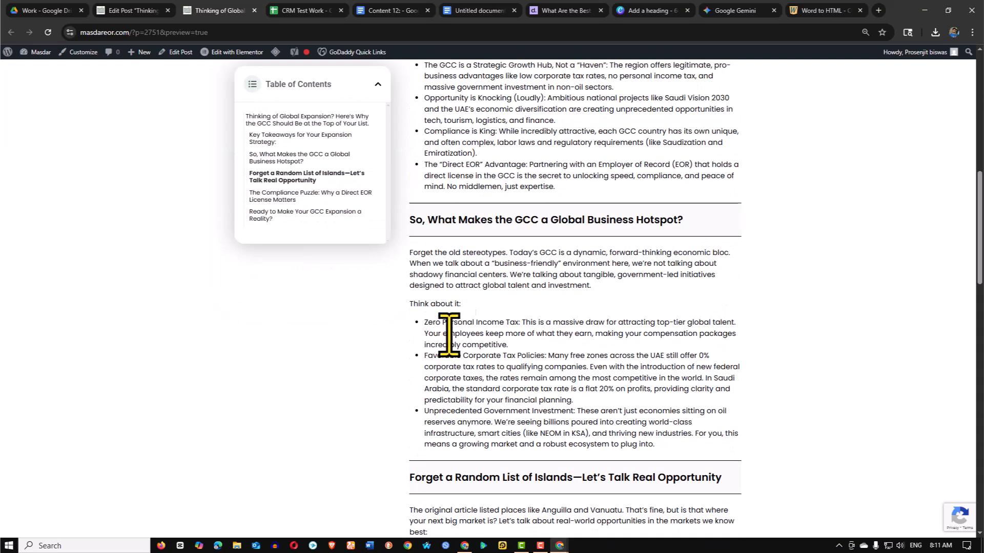
pyautogui.scroll(-5, 443, 338)
pyautogui.scroll(17, 584, 384)
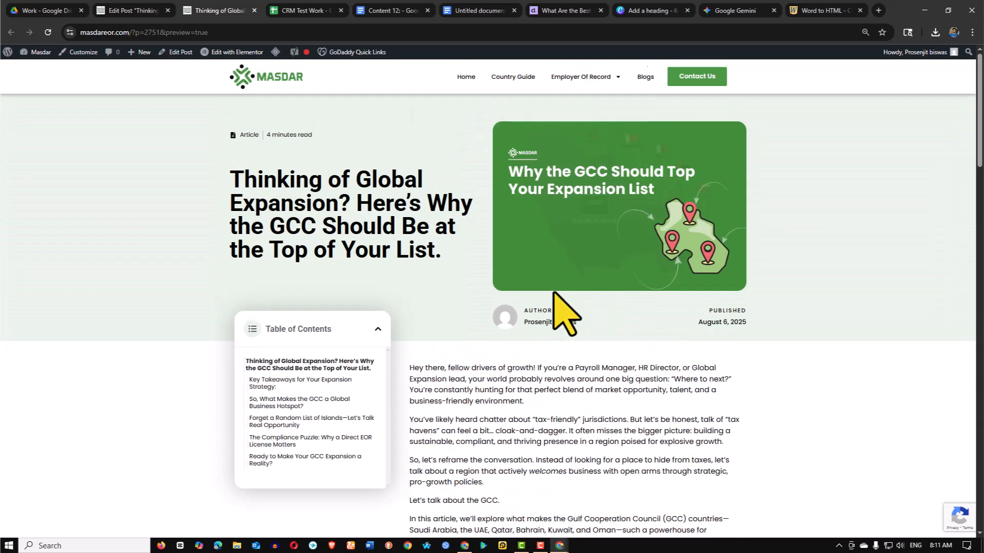
# Return to the post's edit page and switch the body editor to Visual view
pyautogui.click(133, 10)
pyautogui.scroll(1, 328, 333)
pyautogui.scroll(3, 328, 333)
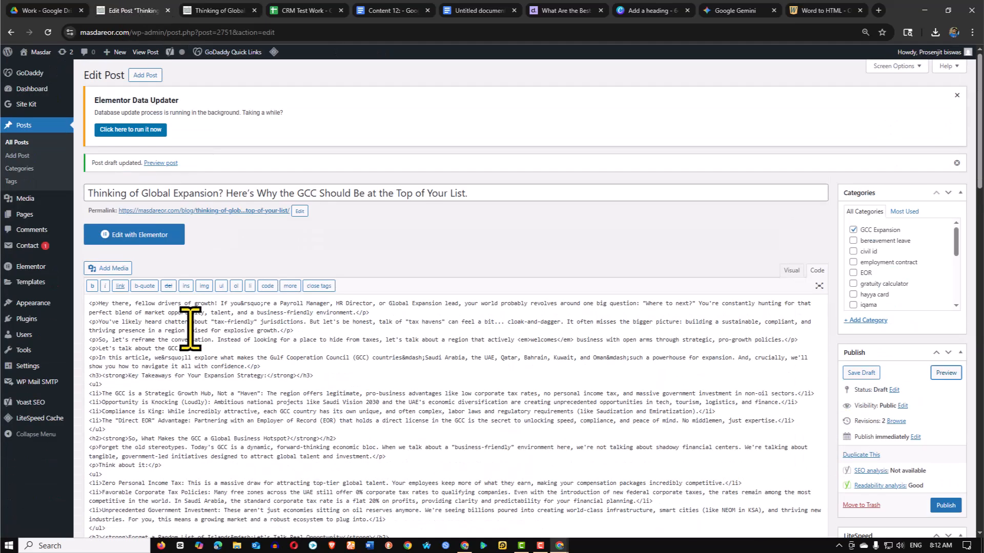
pyautogui.click(787, 271)
# Examine the headings, lists and paragraphs of the post body in Visual view, from the introduction to the closing section
pyautogui.scroll(-4, 302, 358)
pyautogui.scroll(-10, 210, 373)
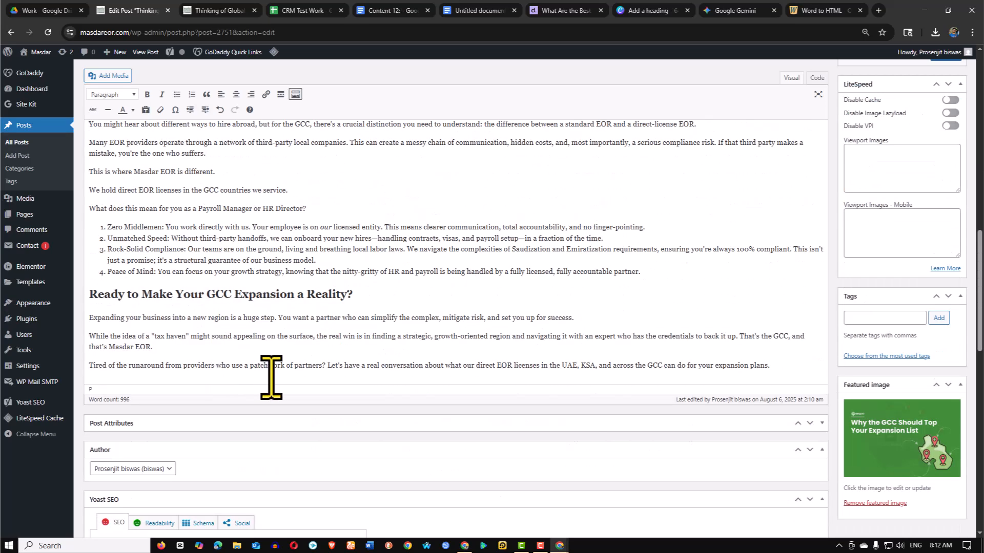
pyautogui.scroll(-2, 264, 377)
pyautogui.scroll(3, 307, 333)
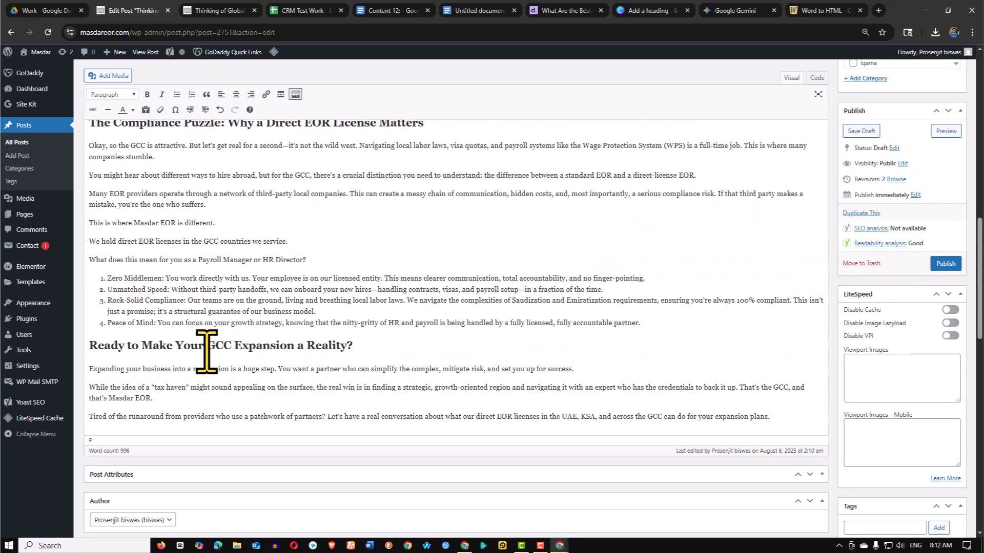
pyautogui.scroll(7, 207, 355)
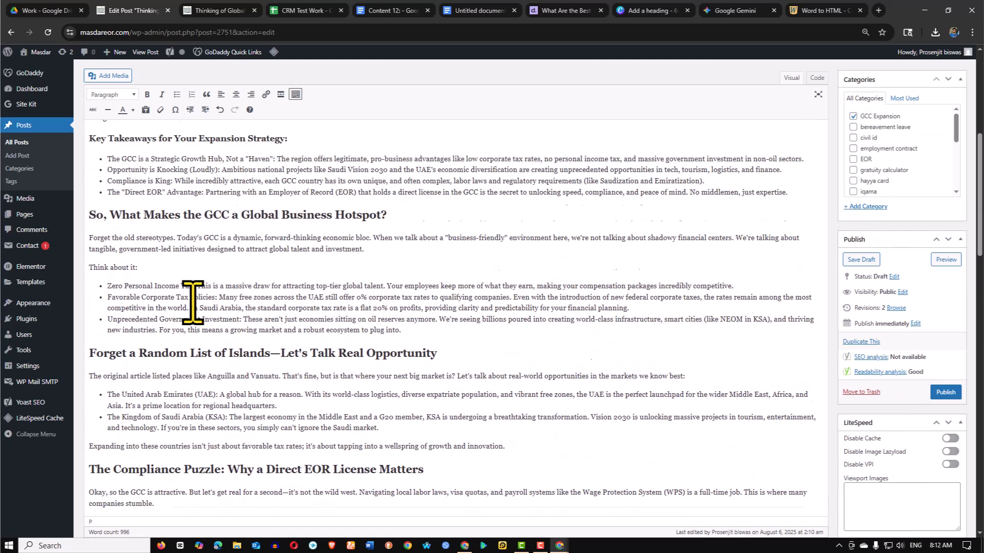
pyautogui.scroll(-5, 193, 301)
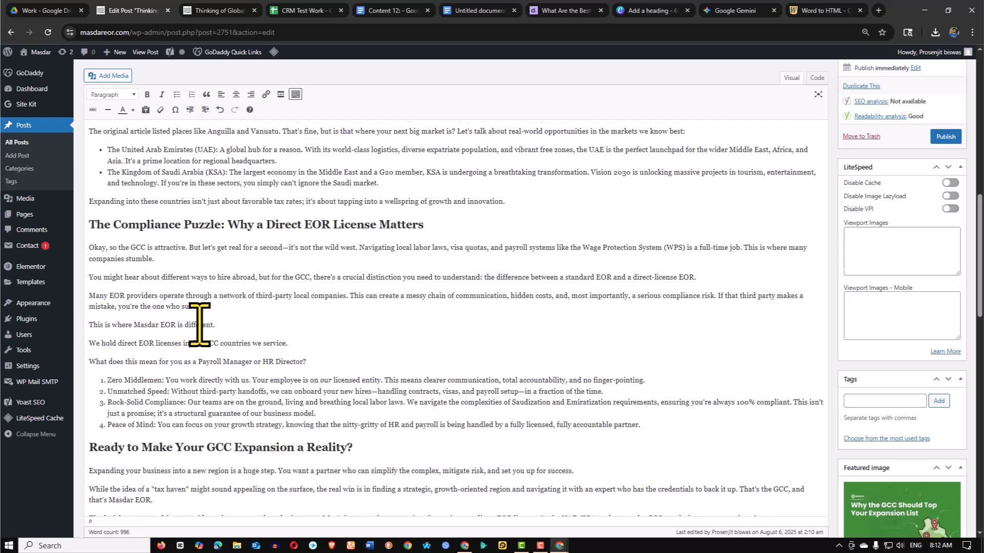
pyautogui.scroll(-4, 335, 255)
pyautogui.scroll(20, 222, 257)
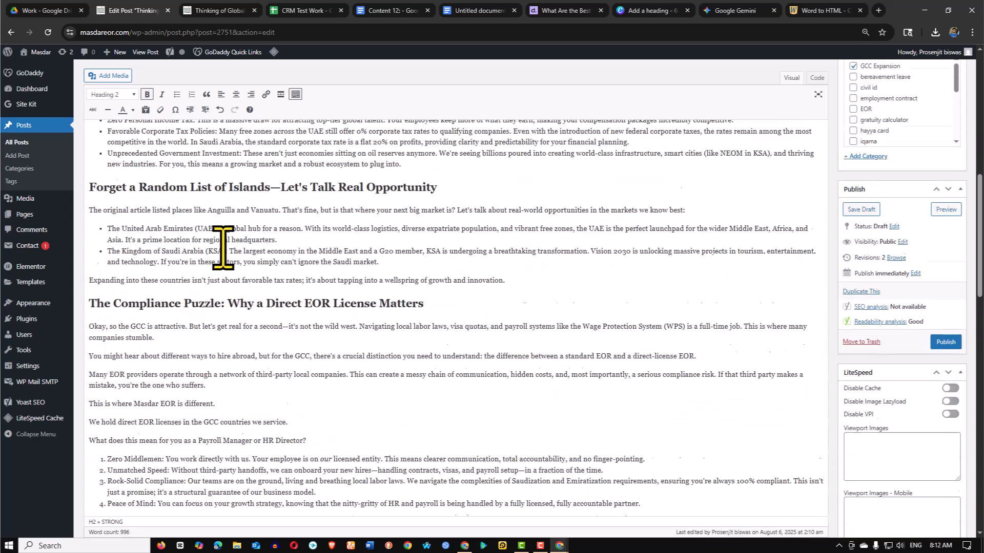
pyautogui.scroll(3, 249, 230)
pyautogui.scroll(-4, 200, 236)
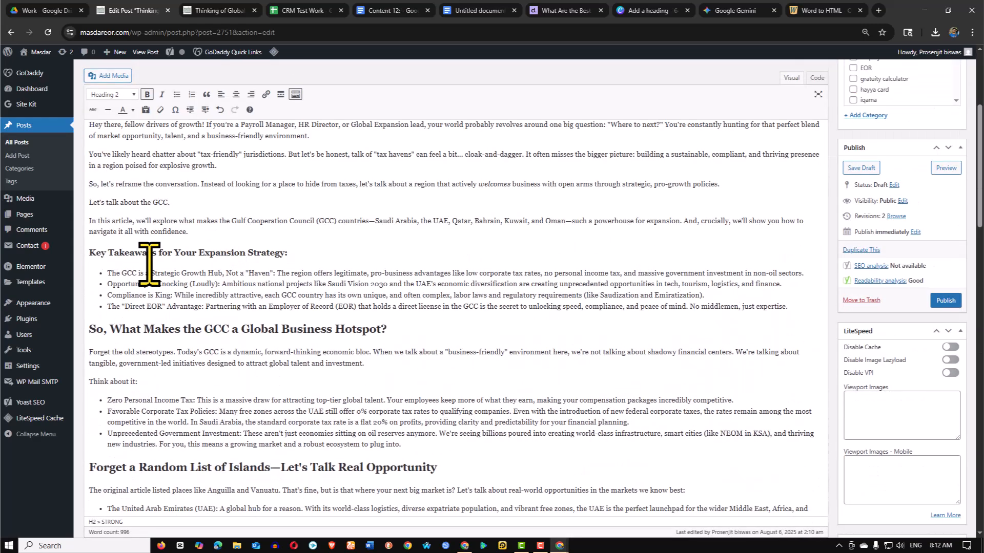
# Try Heading 3 and Paragraph formats on the "So, What Makes the GCC a Global Business Hotspot?" heading, and save the draft with Paragraph
pyautogui.click(142, 253)
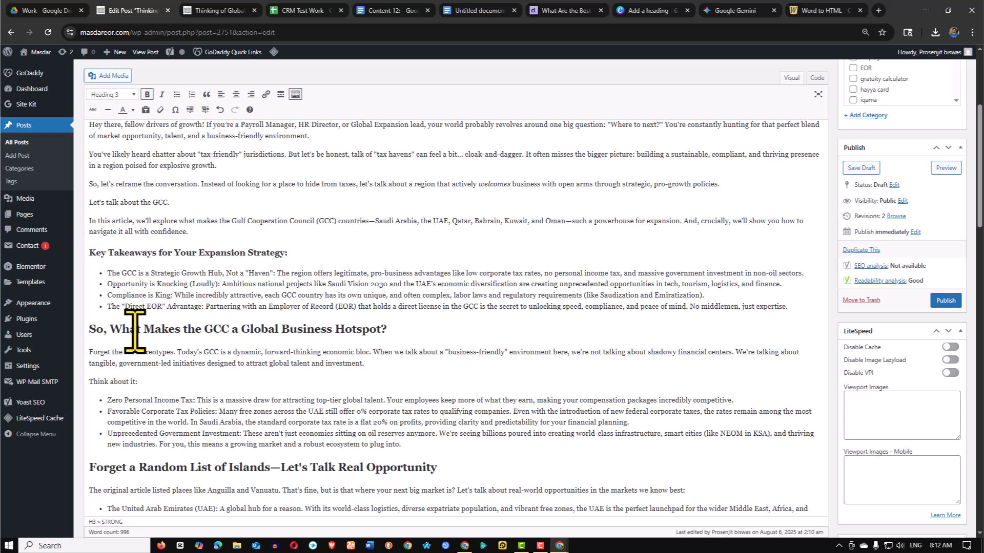
pyautogui.click(124, 94)
pyautogui.click(128, 165)
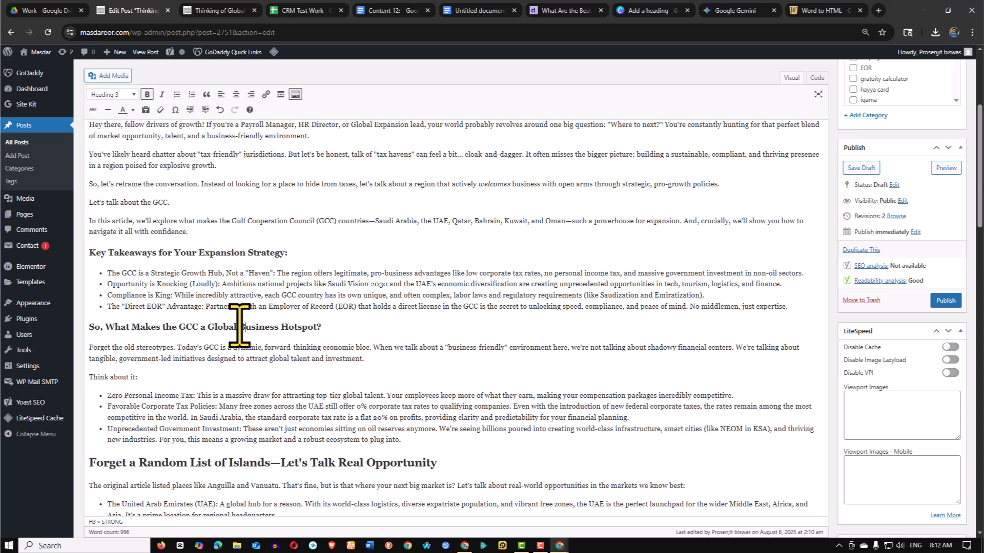
pyautogui.click(128, 95)
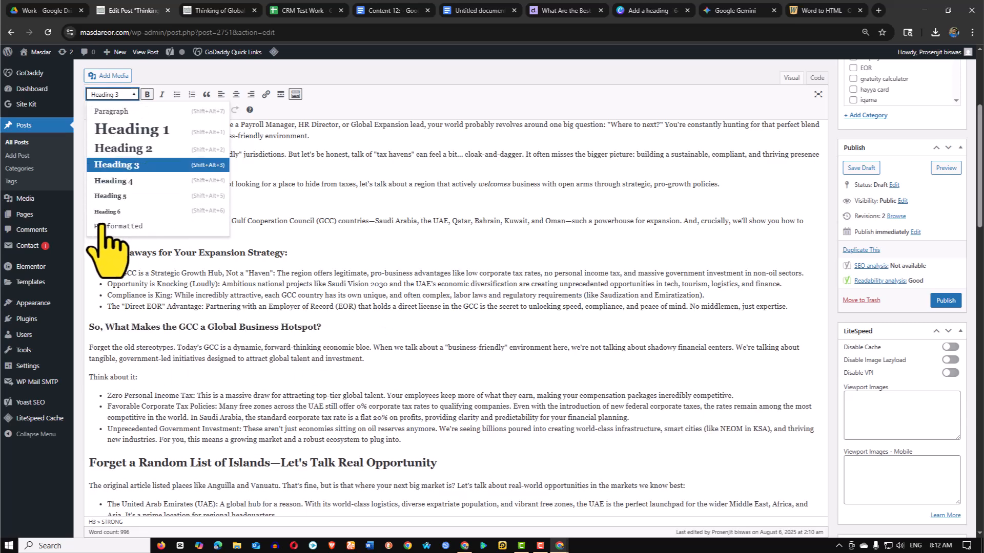
pyautogui.click(123, 112)
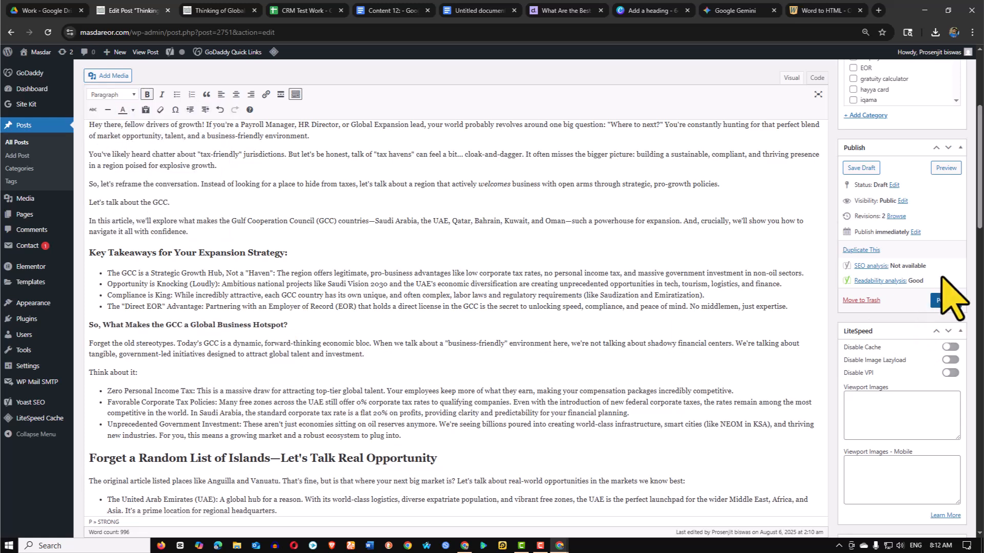
pyautogui.click(862, 168)
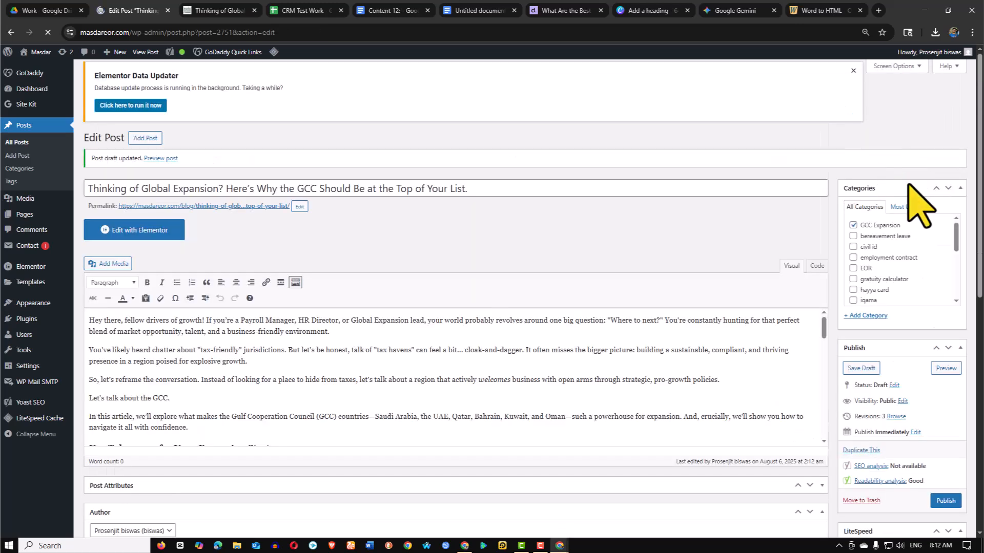
# Preview the post and compare the "So, What Makes the GCC a Global Business Hotspot?" line with the other headings and the table of contents
pyautogui.click(946, 389)
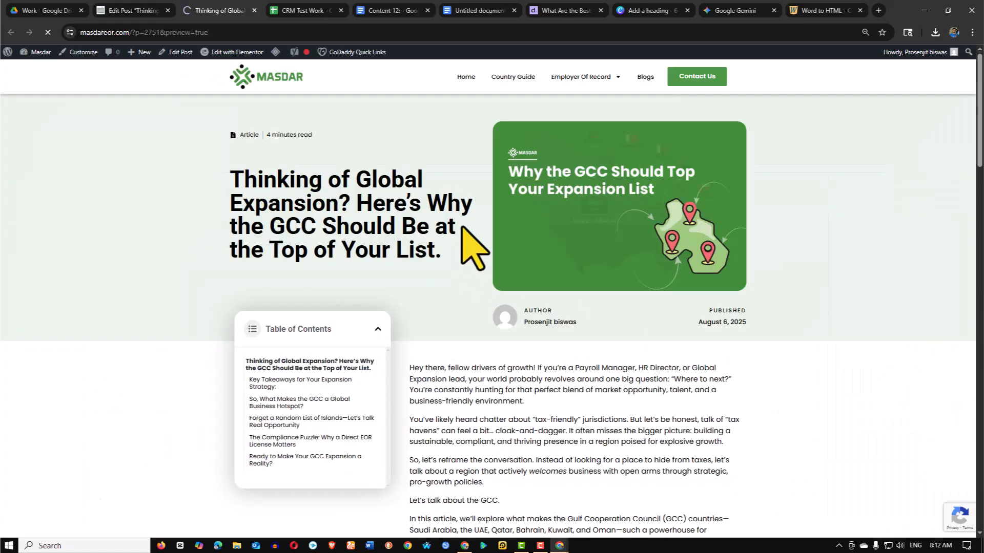
pyautogui.scroll(-5, 466, 325)
pyautogui.scroll(-4, 492, 315)
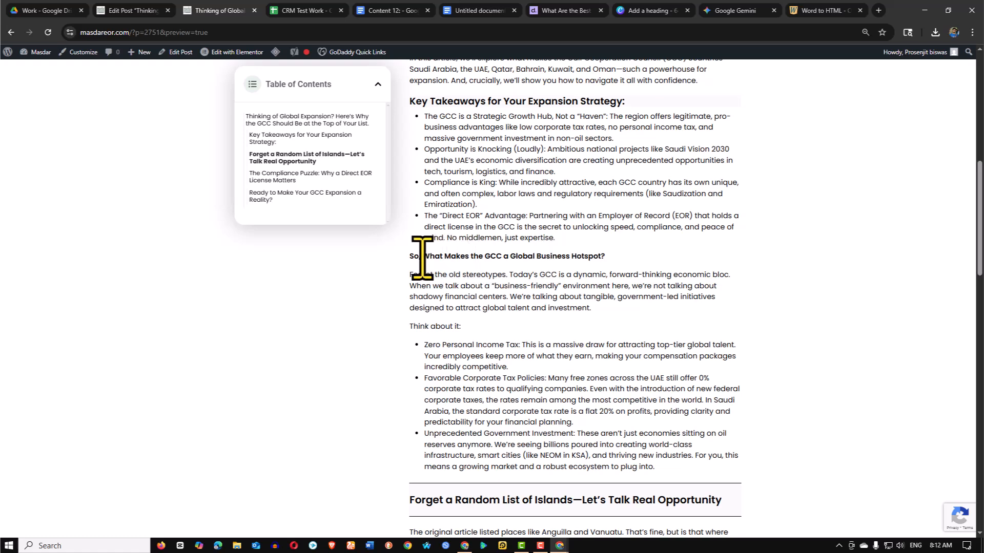
pyautogui.scroll(1, 421, 258)
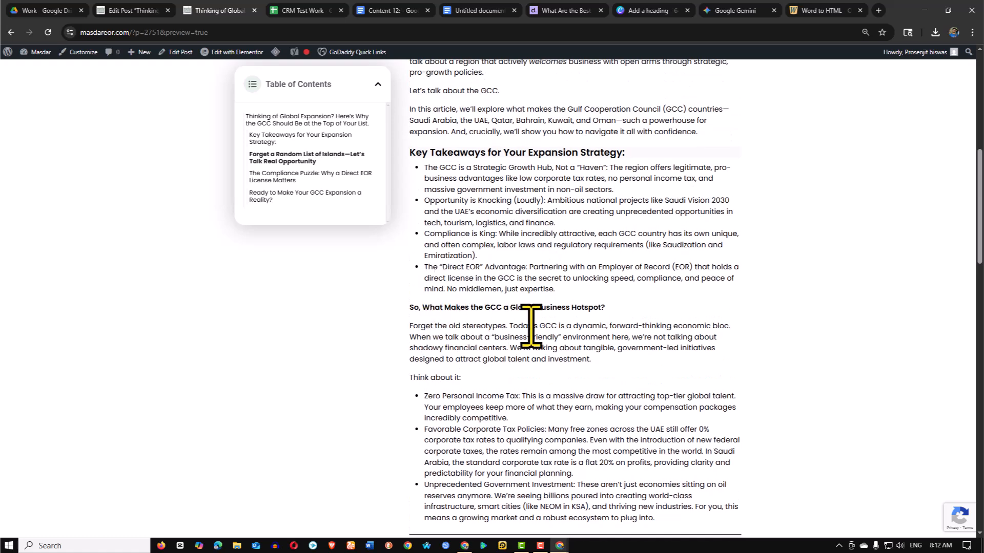
pyautogui.scroll(-3, 483, 308)
pyautogui.scroll(2, 487, 307)
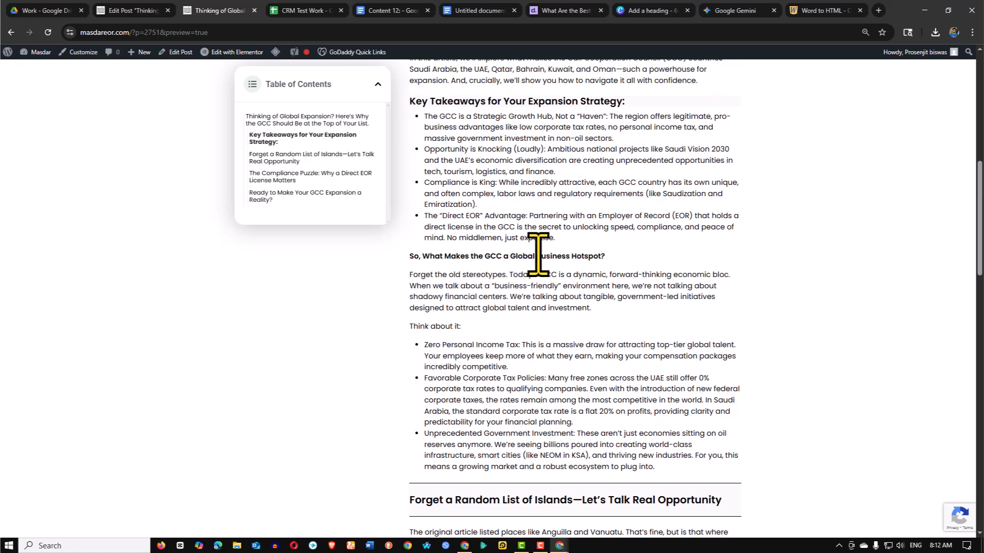
pyautogui.scroll(-2, 502, 254)
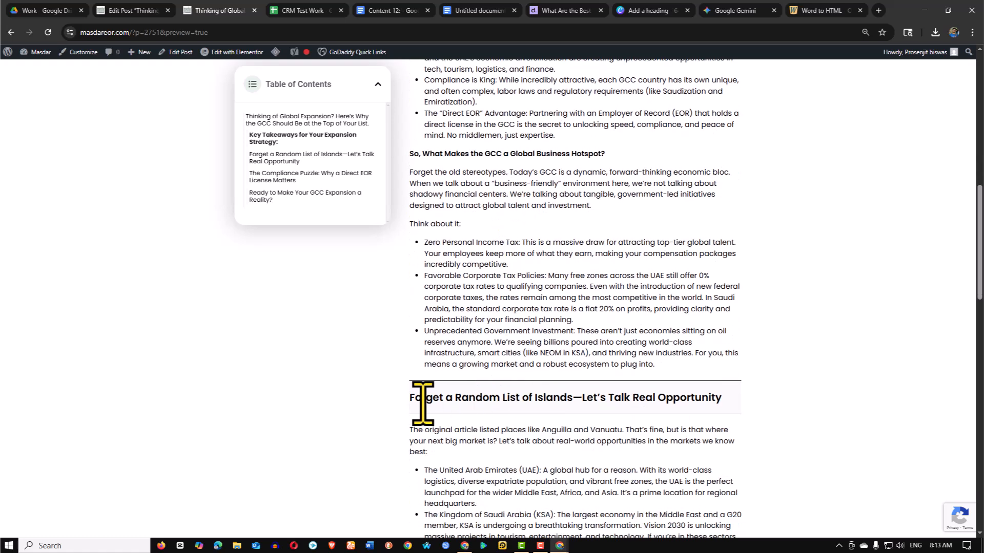
pyautogui.scroll(3, 666, 318)
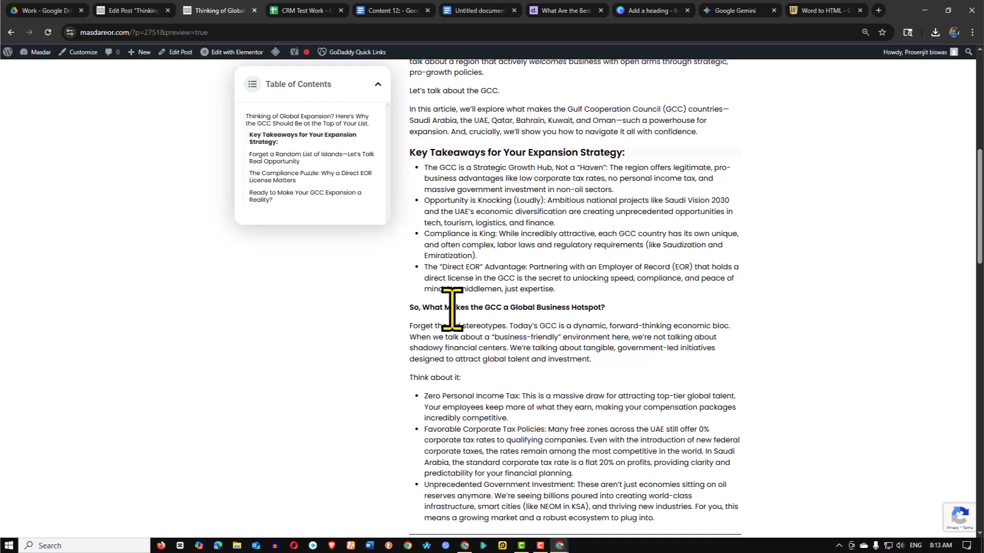
pyautogui.scroll(-3, 451, 309)
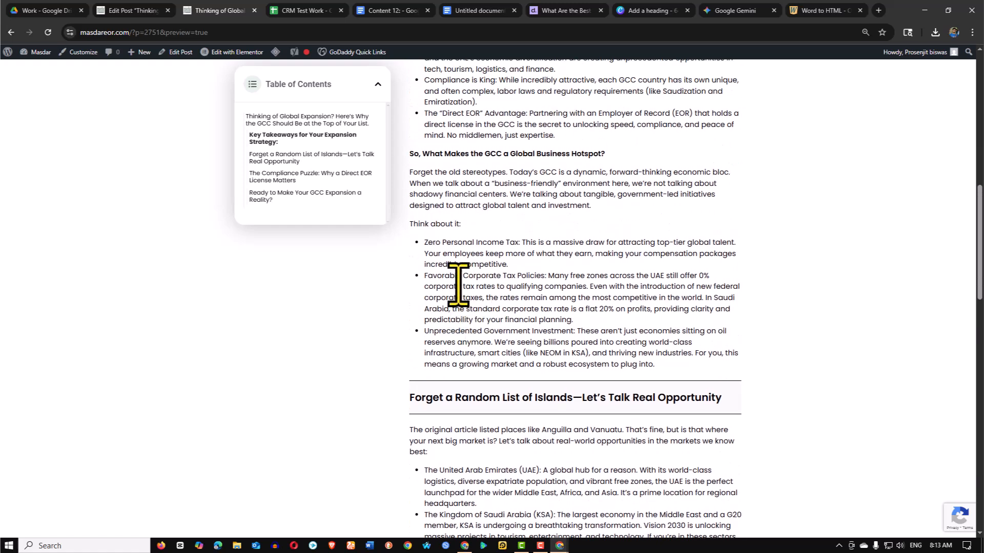
pyautogui.scroll(2, 464, 216)
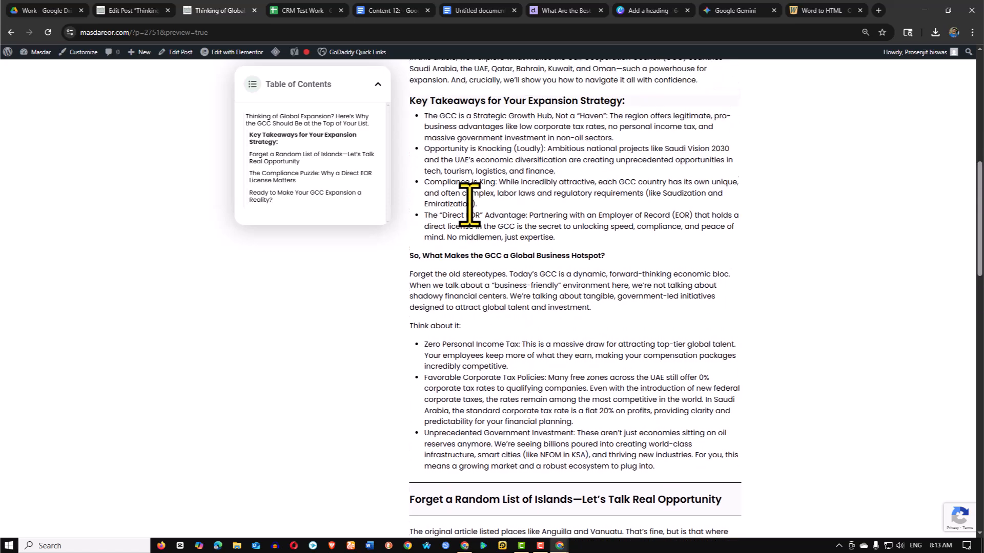
# Return to the post editor and remove the bold formatting from the "So, What Makes the GCC a Global Business Hotspot?" line
pyautogui.click(128, 11)
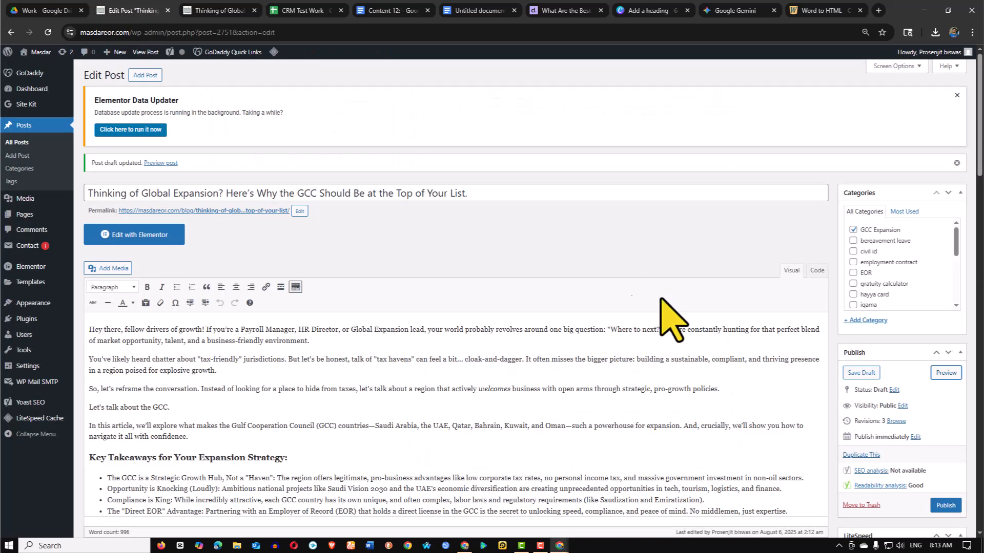
pyautogui.scroll(-12, 373, 351)
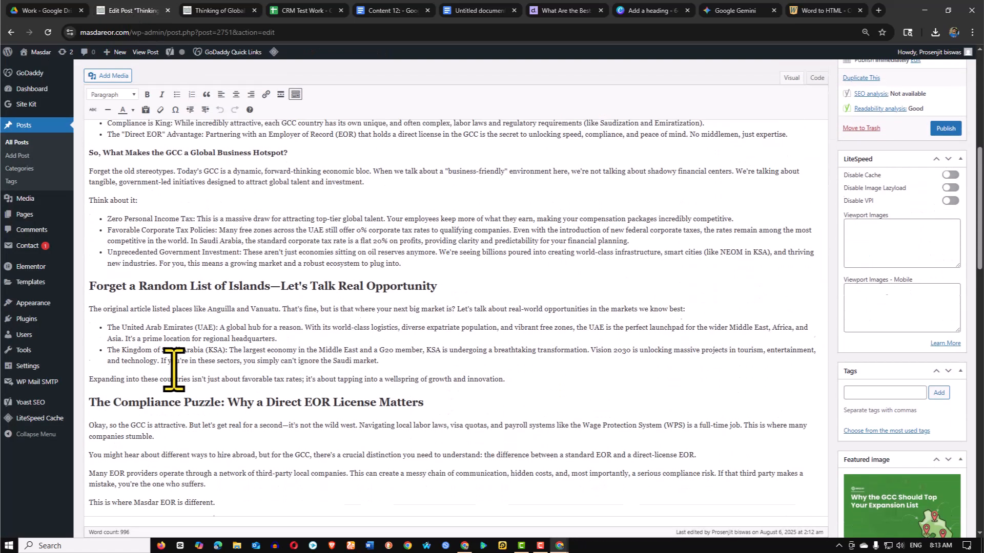
pyautogui.scroll(5, 174, 368)
pyautogui.click(132, 222)
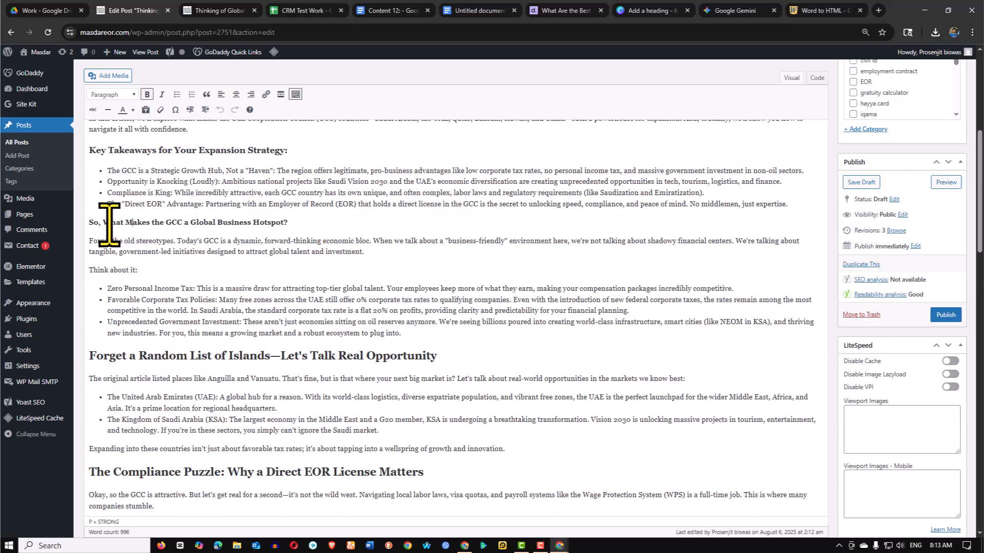
pyautogui.moveTo(89, 222); pyautogui.dragTo(303, 225)
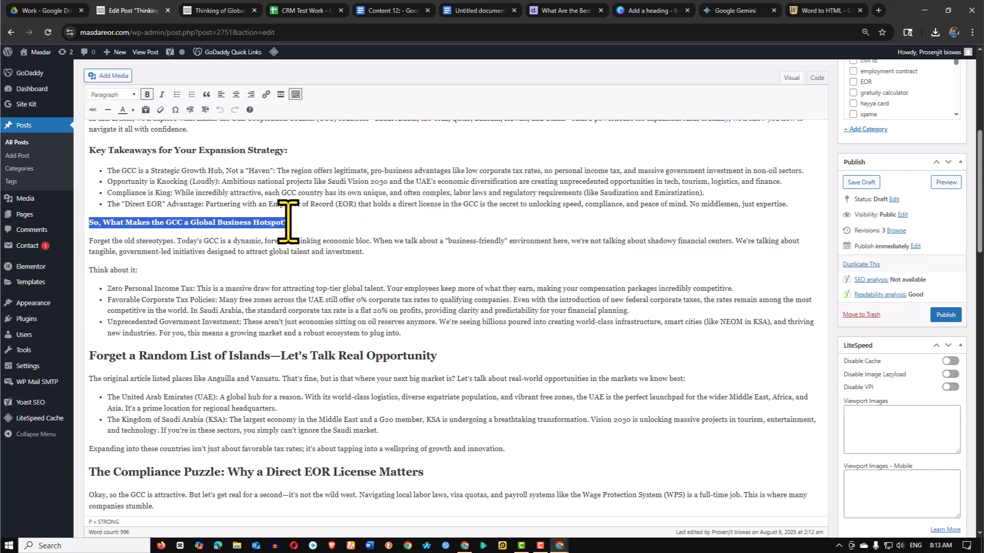
pyautogui.click(148, 94)
pyautogui.click(292, 222)
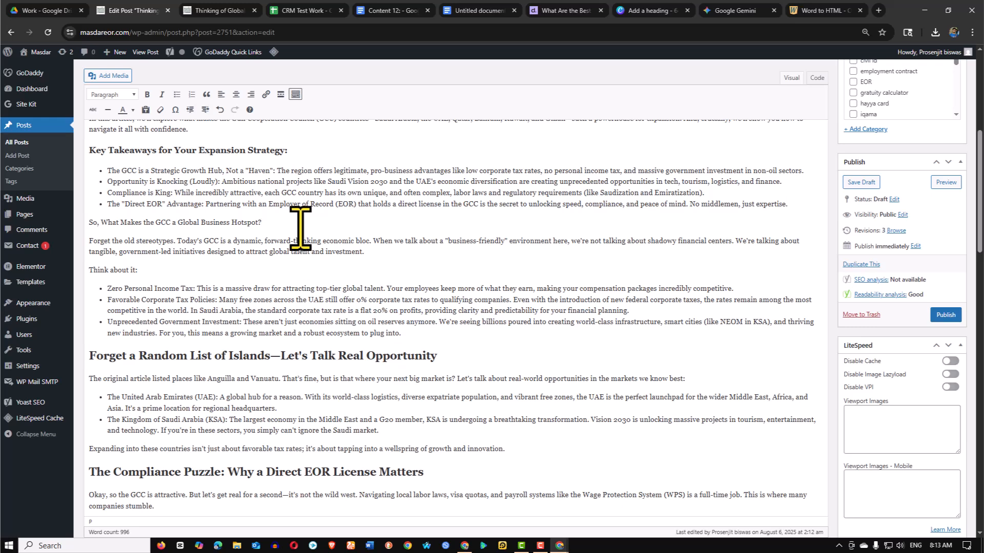
# Format the "So, What Makes the GCC a Global Business Hotspot?" line as Heading 2 and save the draft
pyautogui.moveTo(218, 222); pyautogui.dragTo(86, 222)
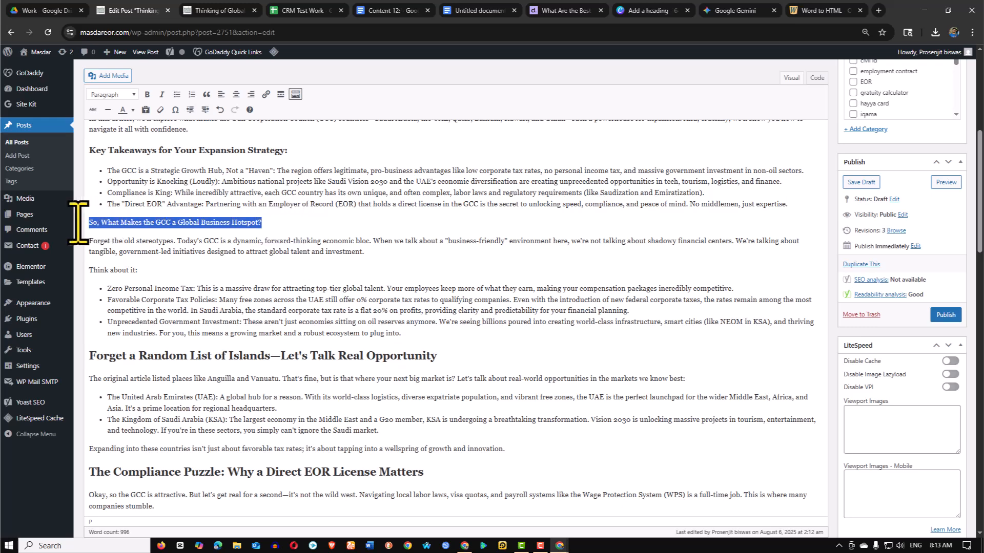
pyautogui.click(110, 95)
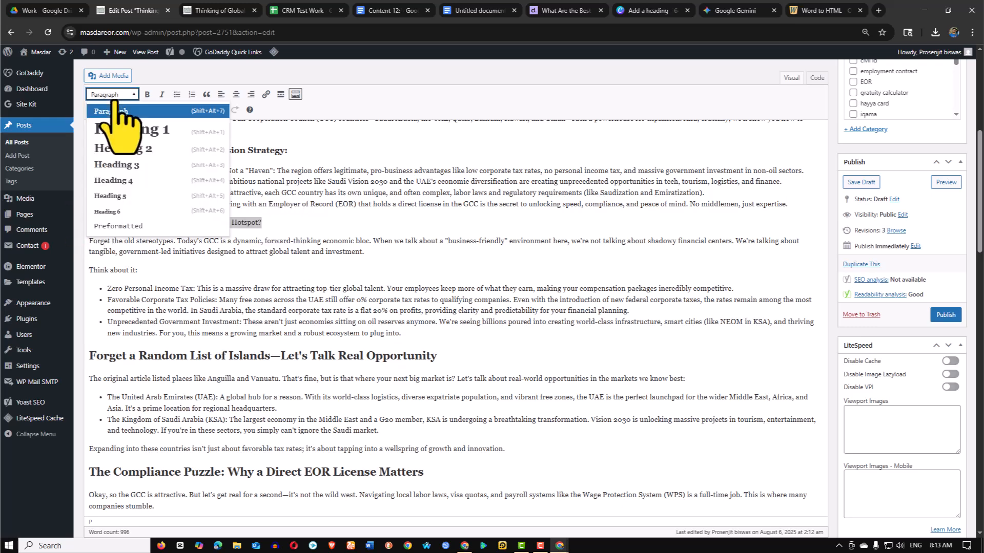
pyautogui.click(138, 150)
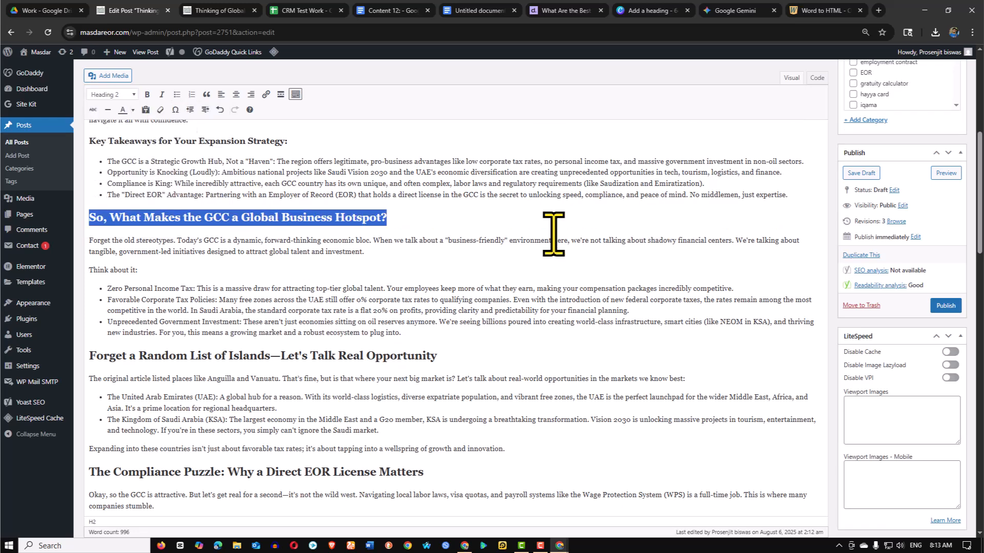
pyautogui.click(299, 223)
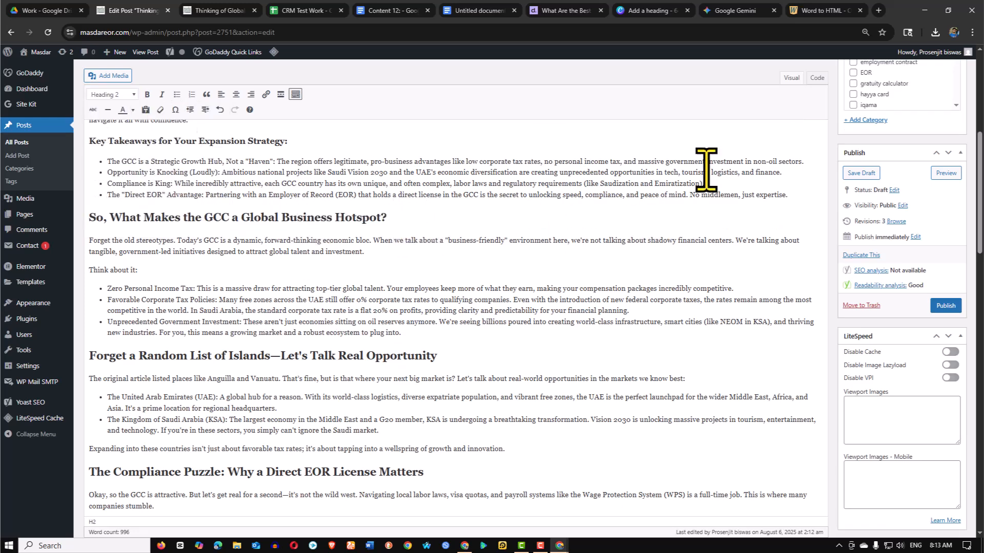
pyautogui.click(863, 174)
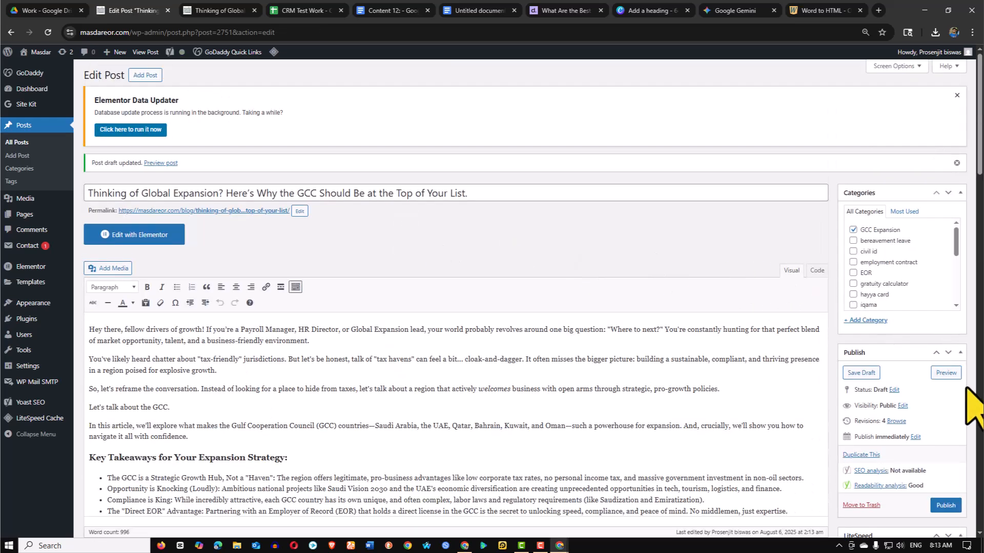
# Preview the saved post and check the "So, What Makes the GCC a Global Business Hotspot?" heading in the article and table of contents
pyautogui.click(953, 375)
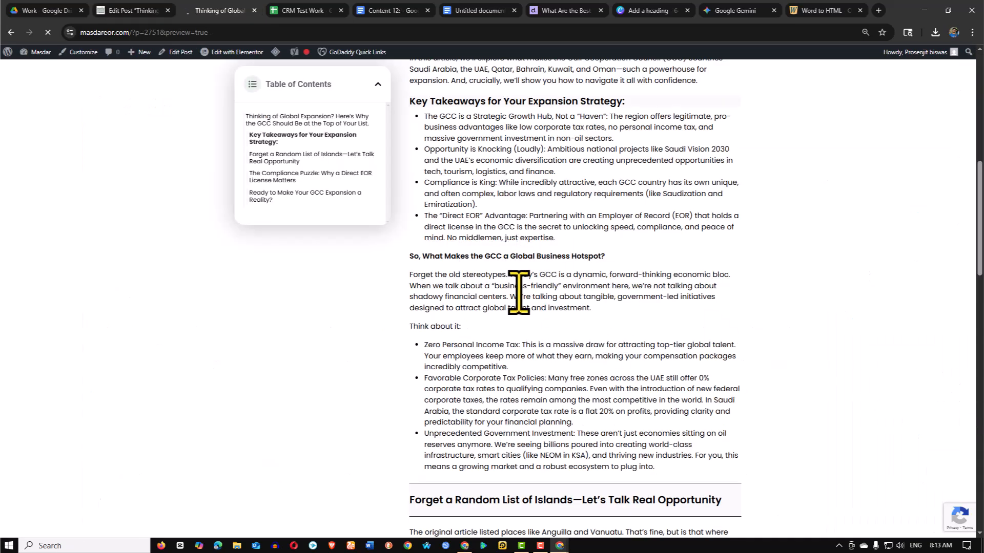
pyautogui.scroll(-6, 492, 397)
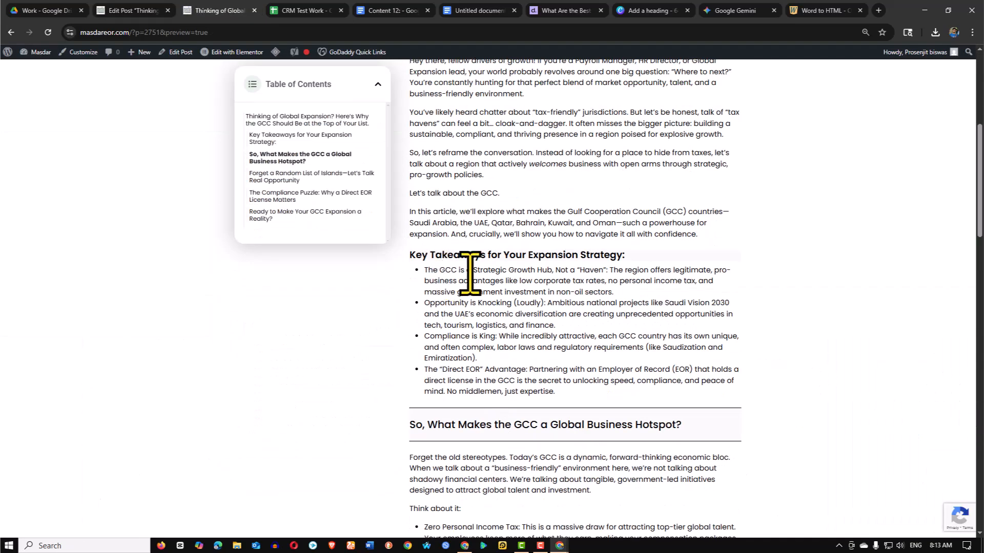
pyautogui.scroll(-3, 467, 347)
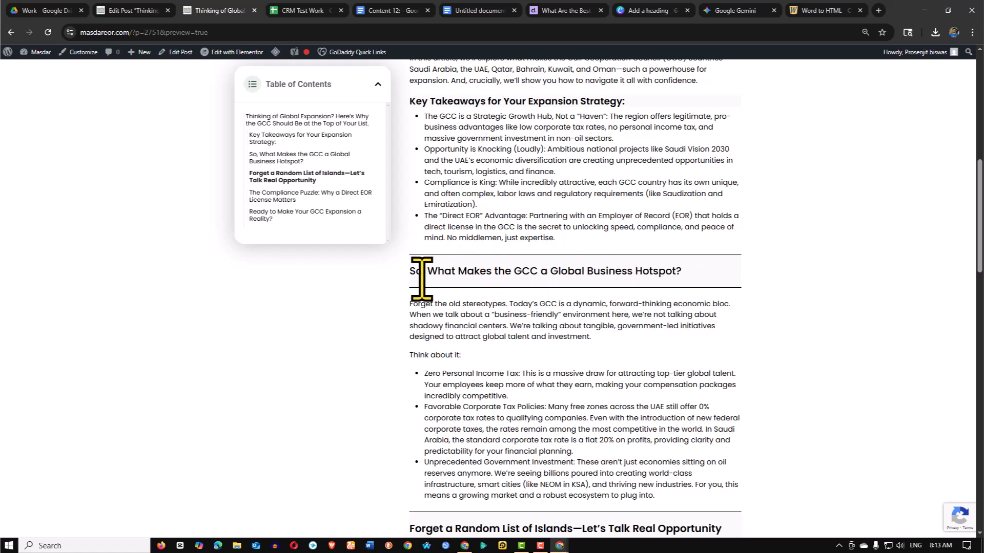
# Compare the weight of the "So, What Makes the GCC a Global Business Hotspot?" heading with the "Forget a Random List of Islands" heading
pyautogui.moveTo(413, 276); pyautogui.dragTo(641, 303)
pyautogui.scroll(-4, 641, 302)
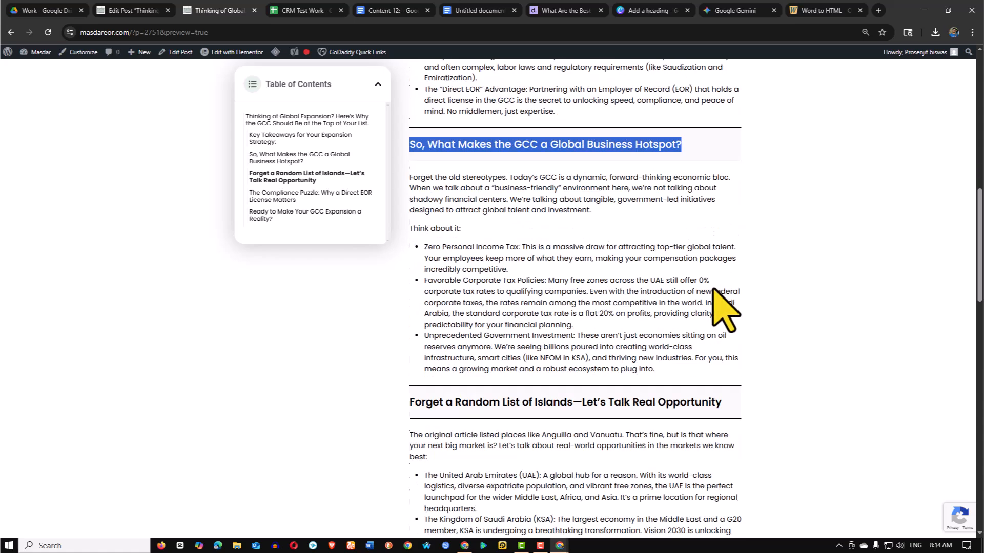
pyautogui.click(509, 325)
pyautogui.scroll(4, 496, 237)
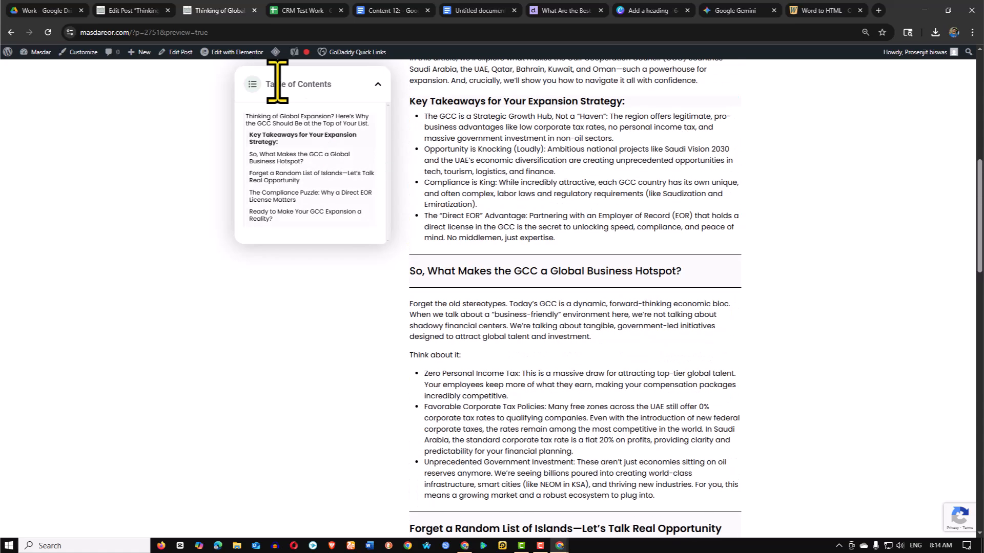
# Return to the post editor, try to bold the "So, What Makes the GCC a Global Business Hotspot?" heading, and save the draft
pyautogui.click(140, 12)
pyautogui.scroll(-4, 193, 345)
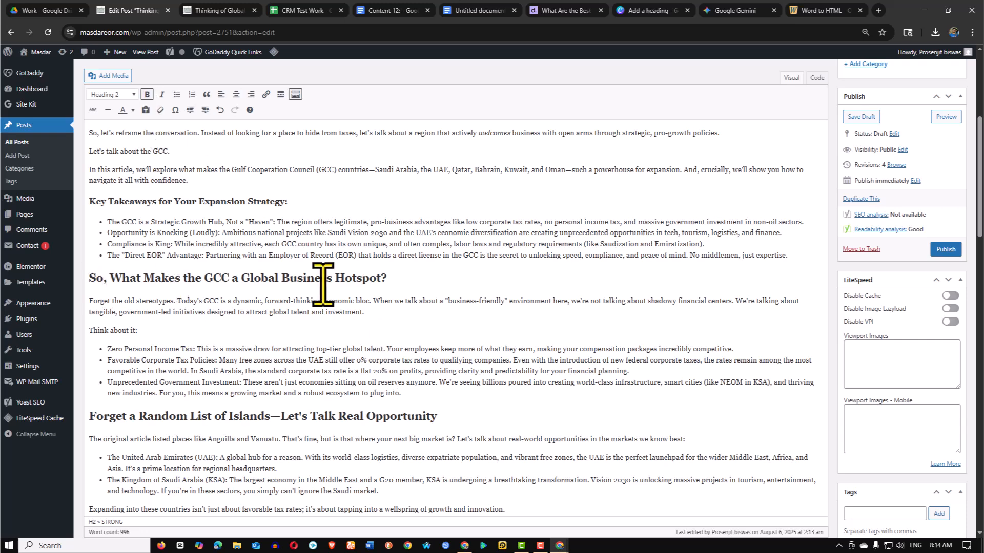
pyautogui.click(147, 94)
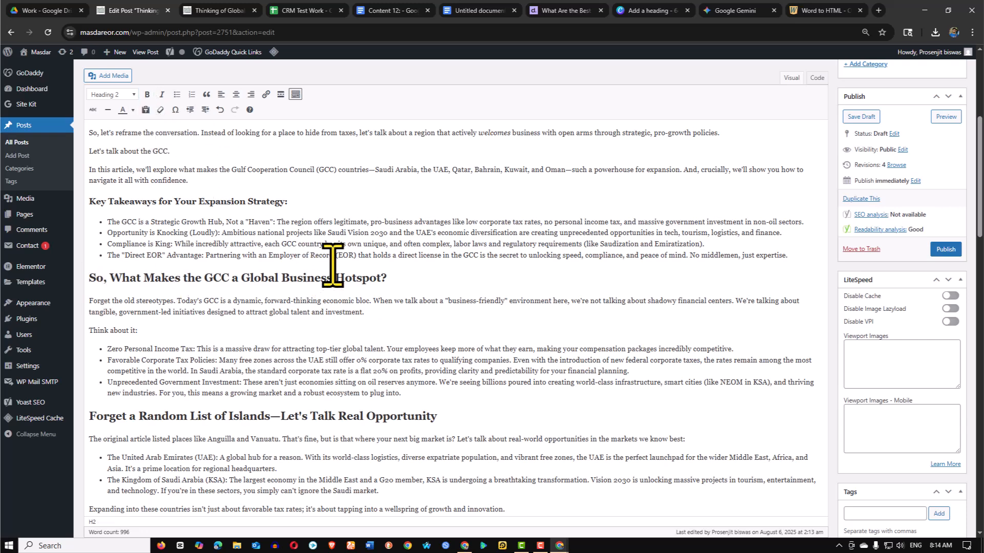
pyautogui.click(147, 94)
pyautogui.click(380, 278)
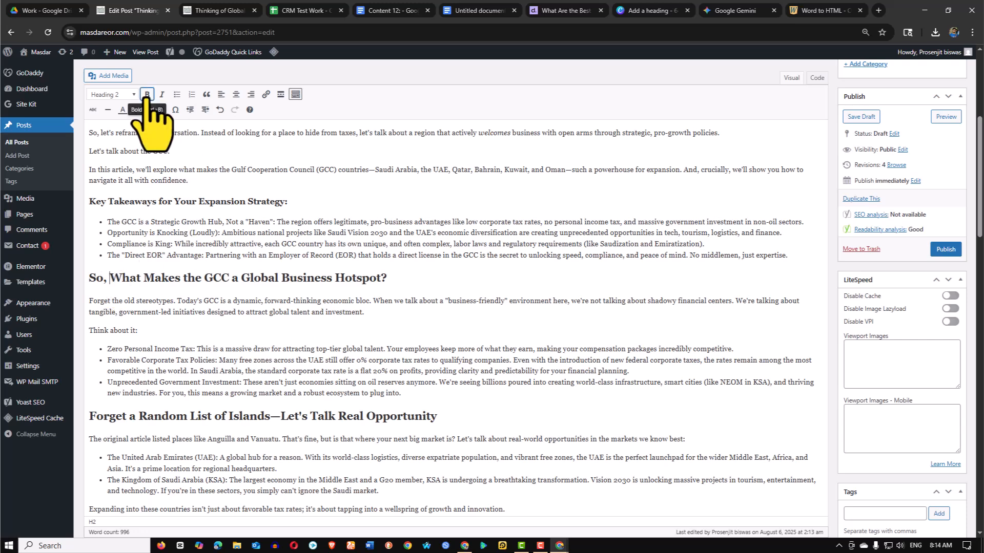
pyautogui.click(147, 95)
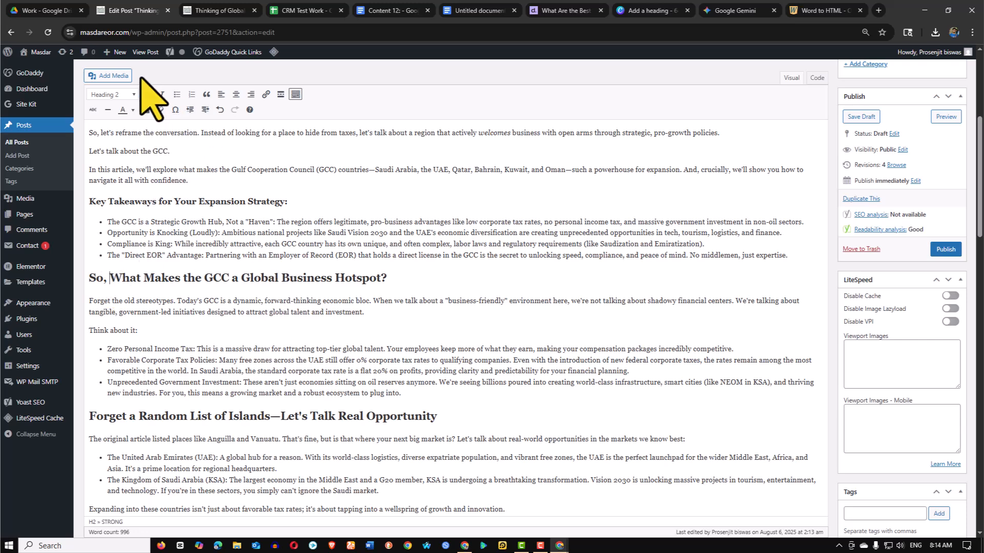
pyautogui.click(404, 279)
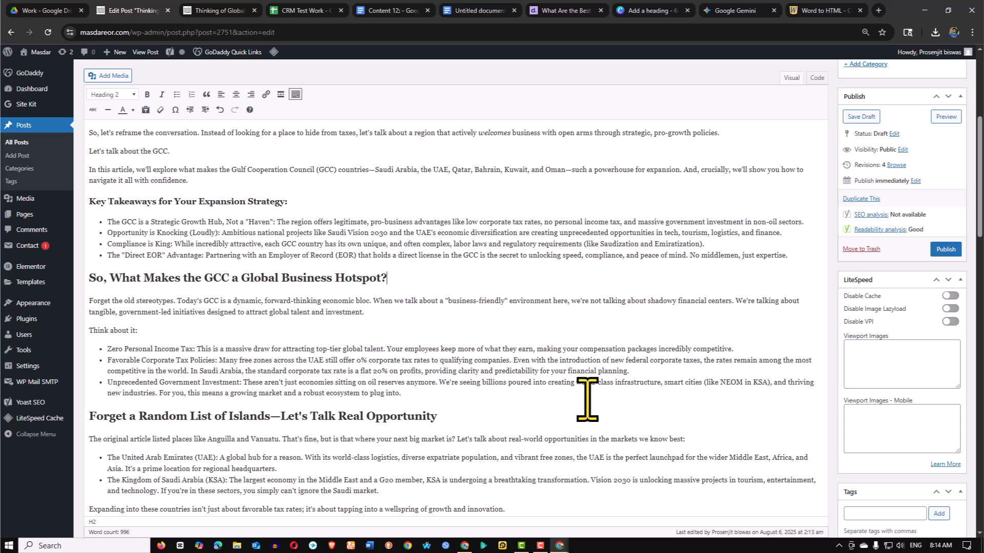
pyautogui.scroll(2, 891, 292)
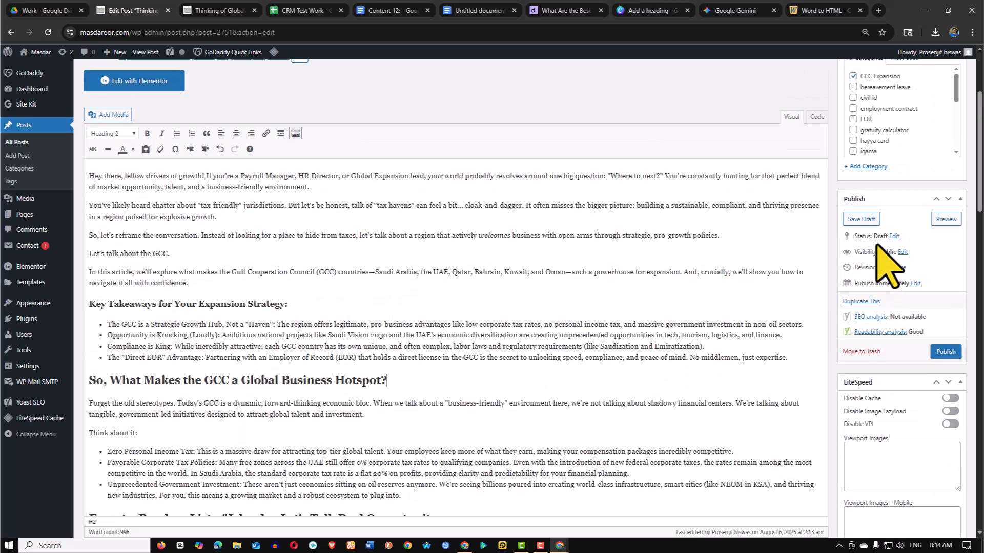
pyautogui.click(865, 219)
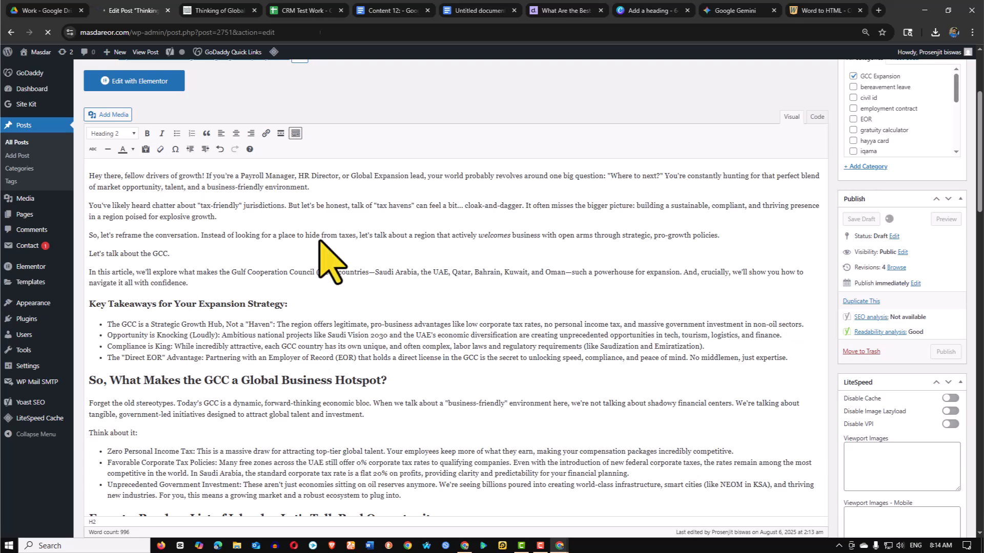
# Preview the saved draft and check the bold formatting across the "So, What Makes the GCC a Global Business Hotspot?" heading
pyautogui.scroll(-4, 546, 321)
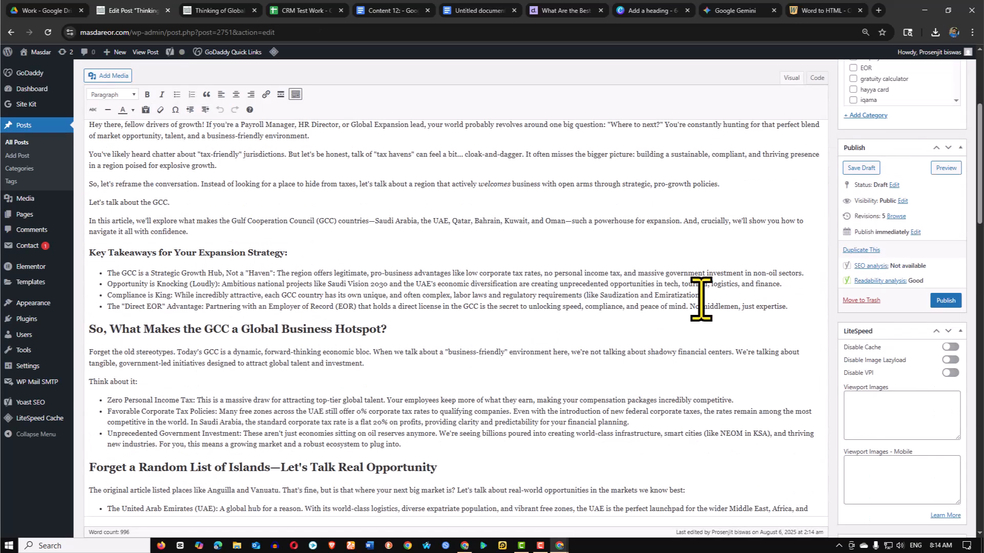
pyautogui.click(946, 168)
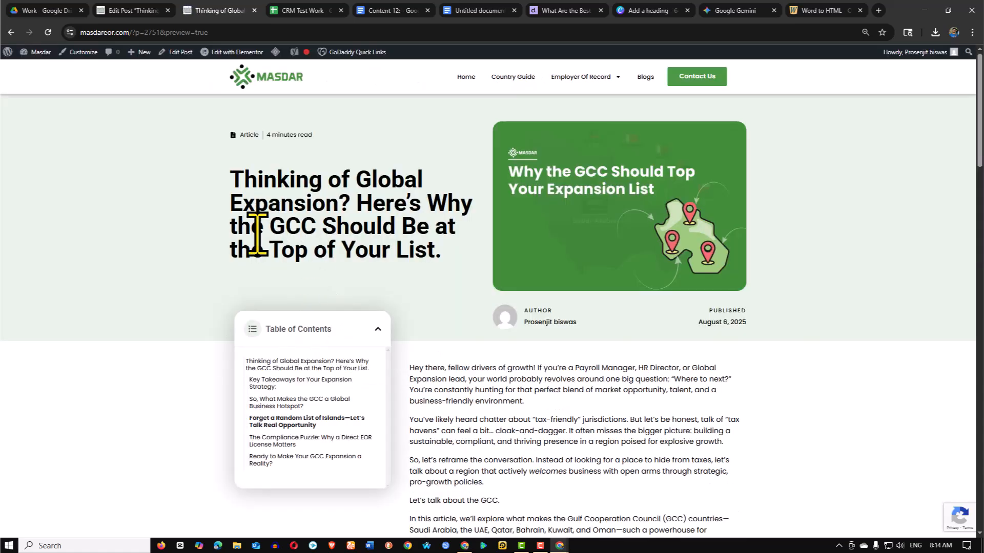
pyautogui.scroll(-9, 421, 316)
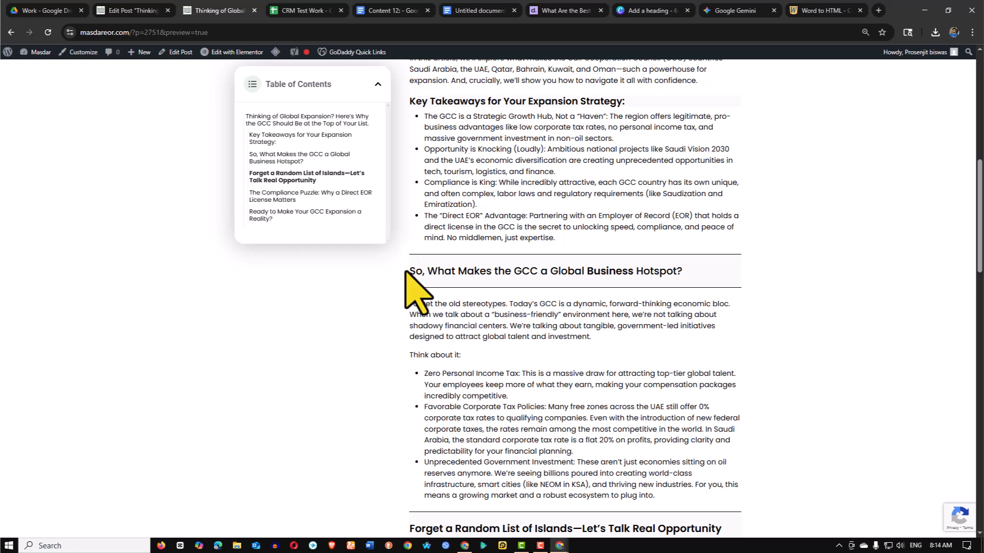
# In the post editor, make the entire "So, What Makes the GCC a Global Business Hotspot?" heading bold and save the draft
pyautogui.click(137, 16)
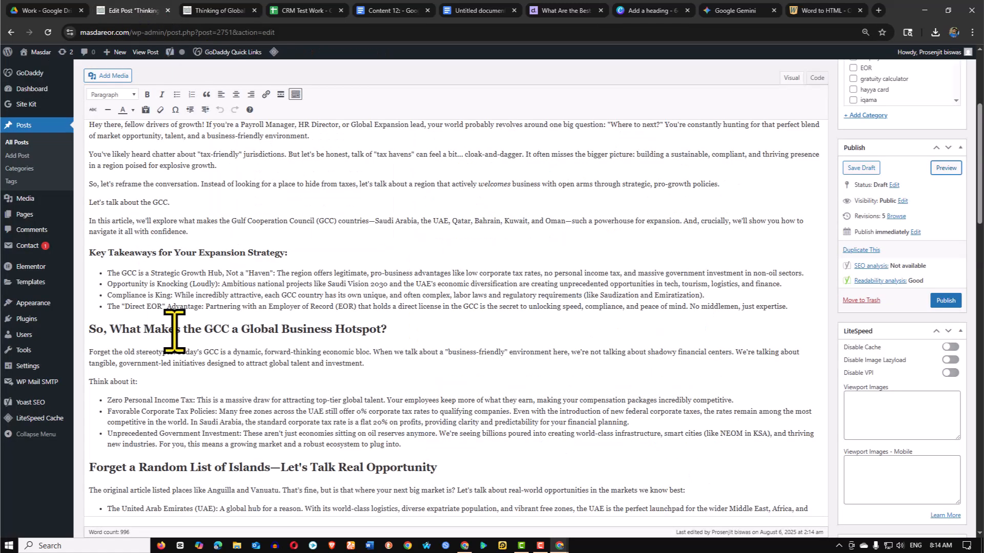
pyautogui.moveTo(91, 334); pyautogui.dragTo(410, 335)
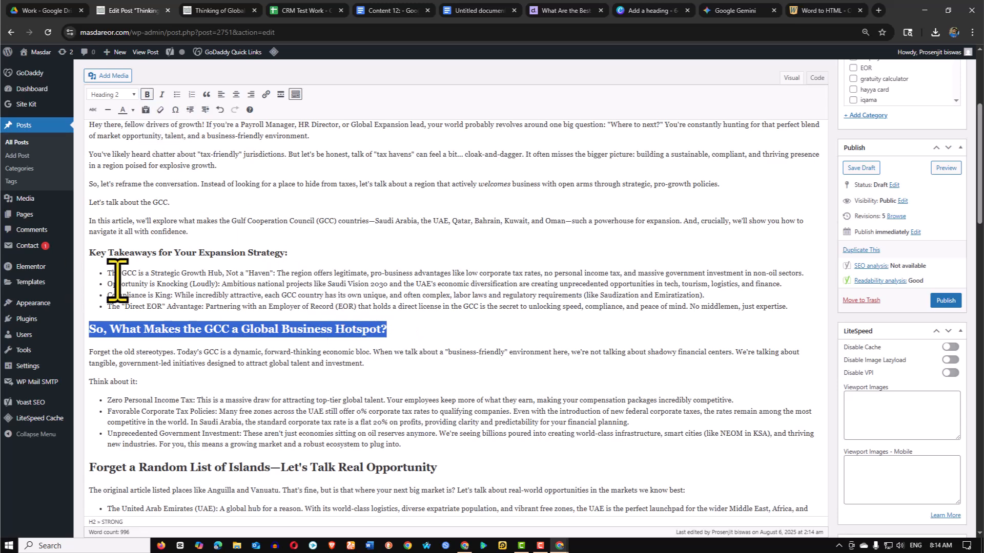
pyautogui.click(856, 172)
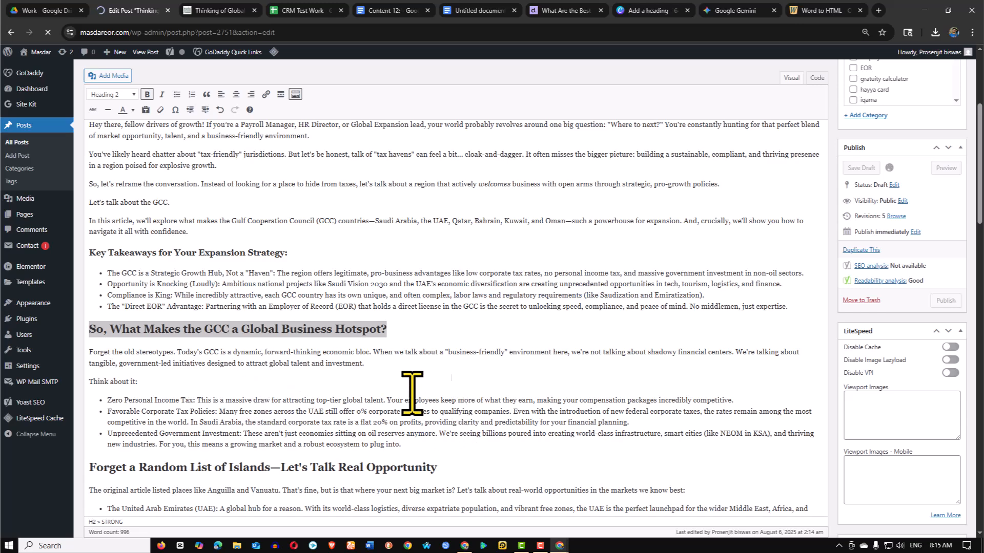
pyautogui.scroll(-7, 272, 314)
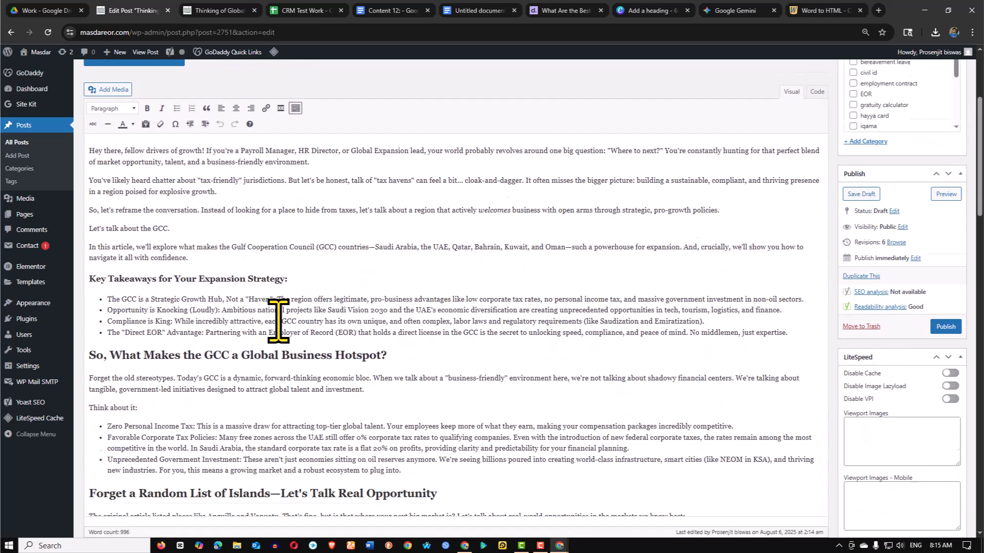
pyautogui.scroll(4, 865, 234)
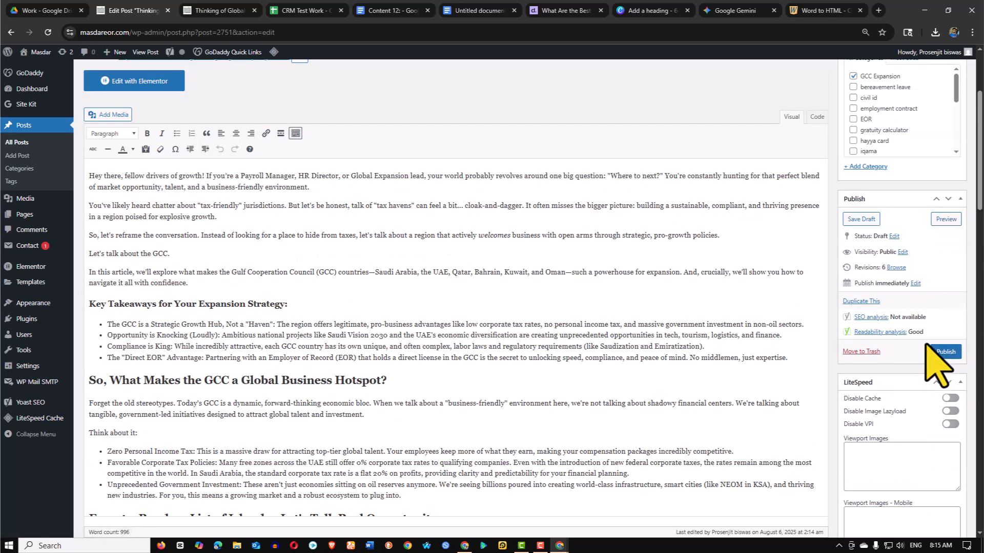
# Preview the updated post and review the heading styles, body text and table of contents throughout the article
pyautogui.click(946, 219)
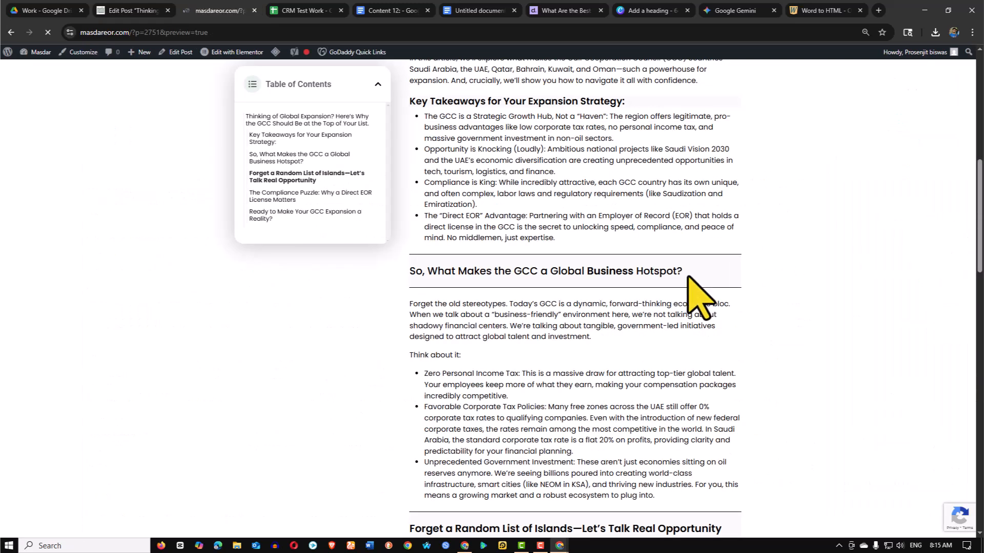
pyautogui.scroll(-7, 451, 356)
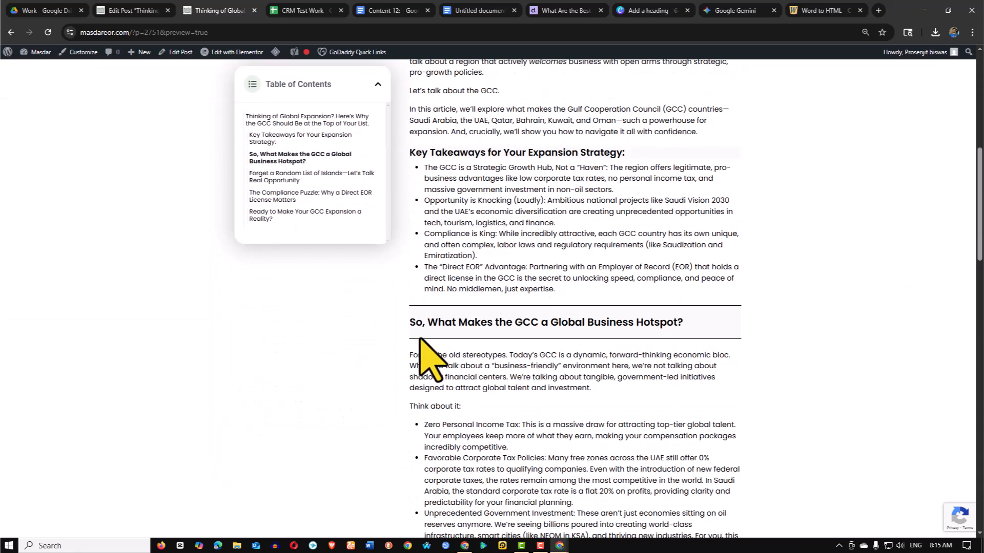
pyautogui.scroll(-5, 510, 357)
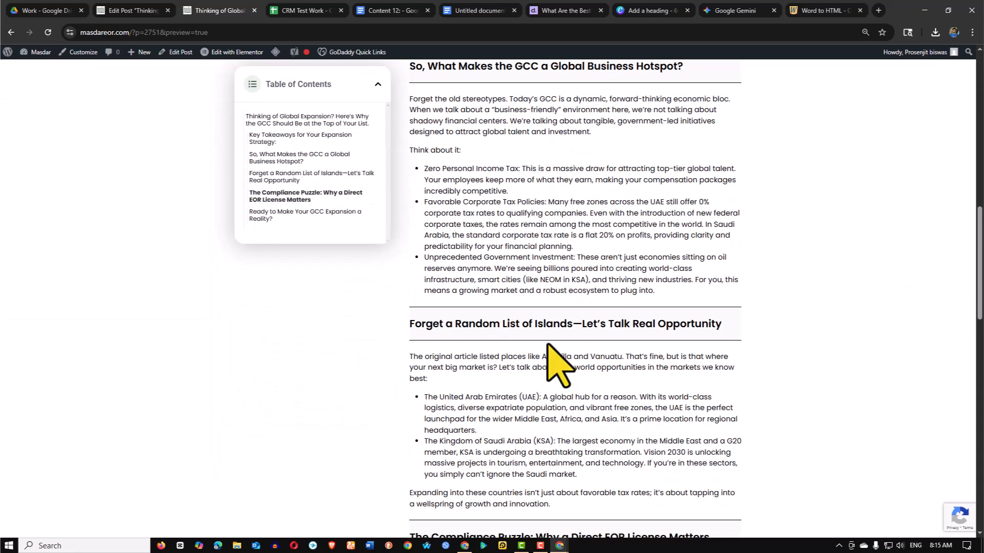
pyautogui.scroll(-10, 556, 361)
pyautogui.scroll(2, 548, 343)
pyautogui.scroll(-3, 564, 355)
pyautogui.scroll(15, 560, 338)
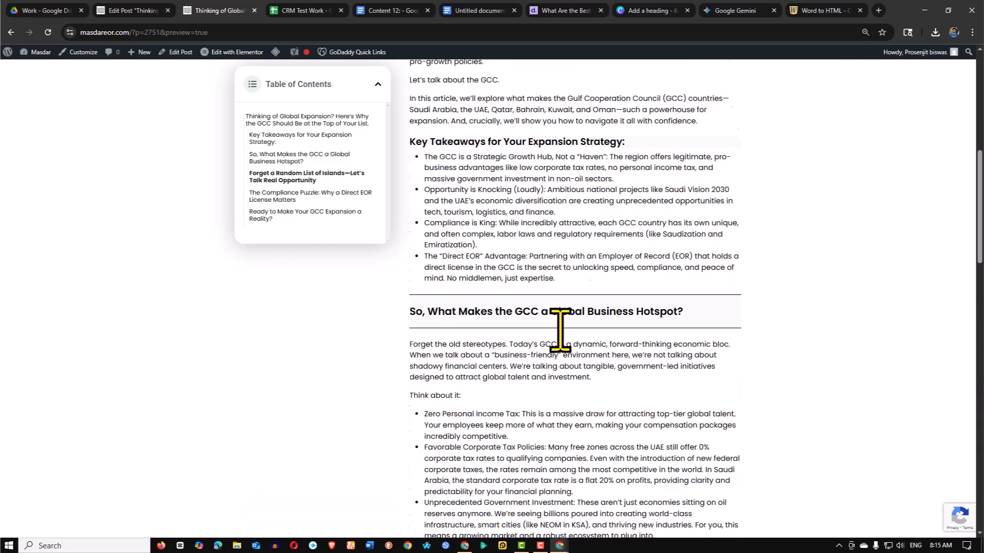
pyautogui.scroll(9, 560, 328)
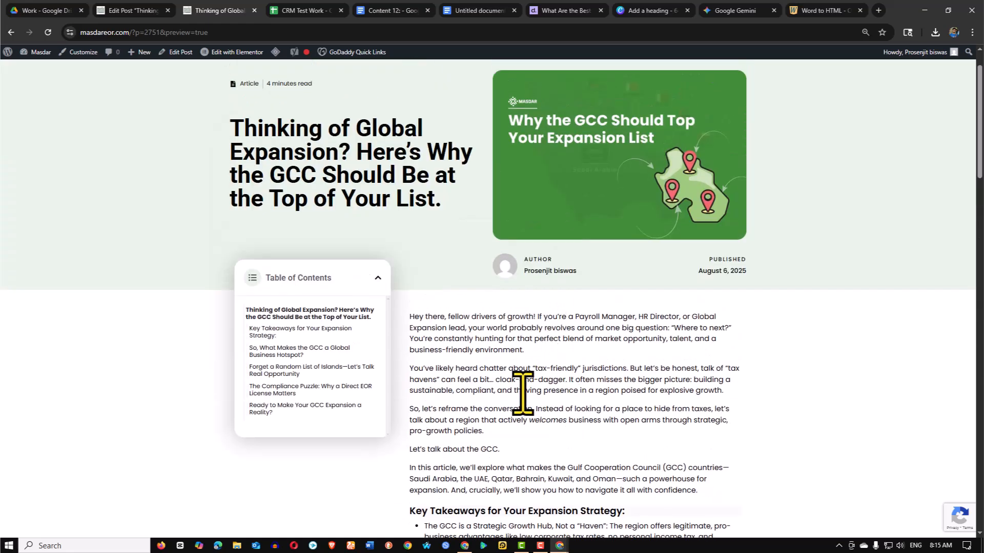
pyautogui.scroll(-3, 605, 308)
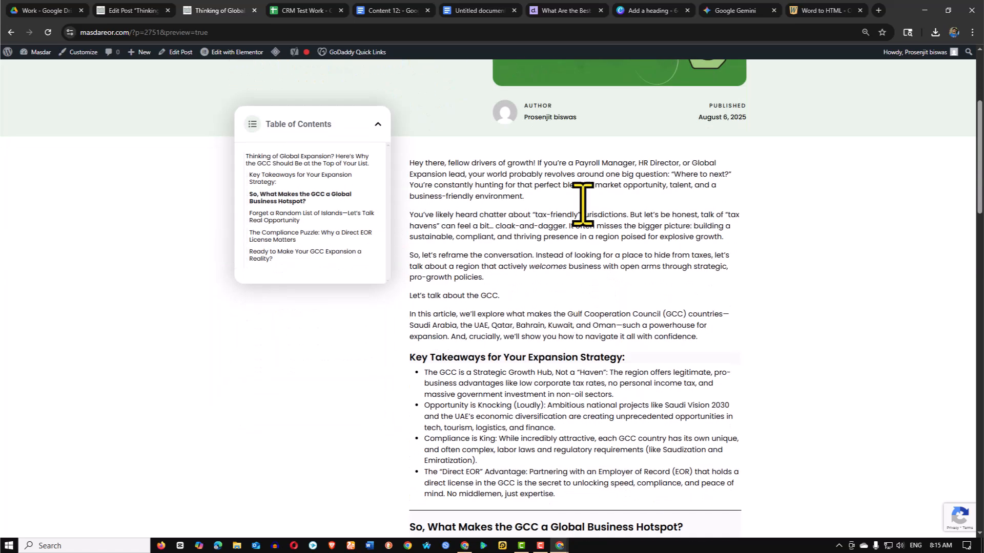
pyautogui.scroll(3, 507, 236)
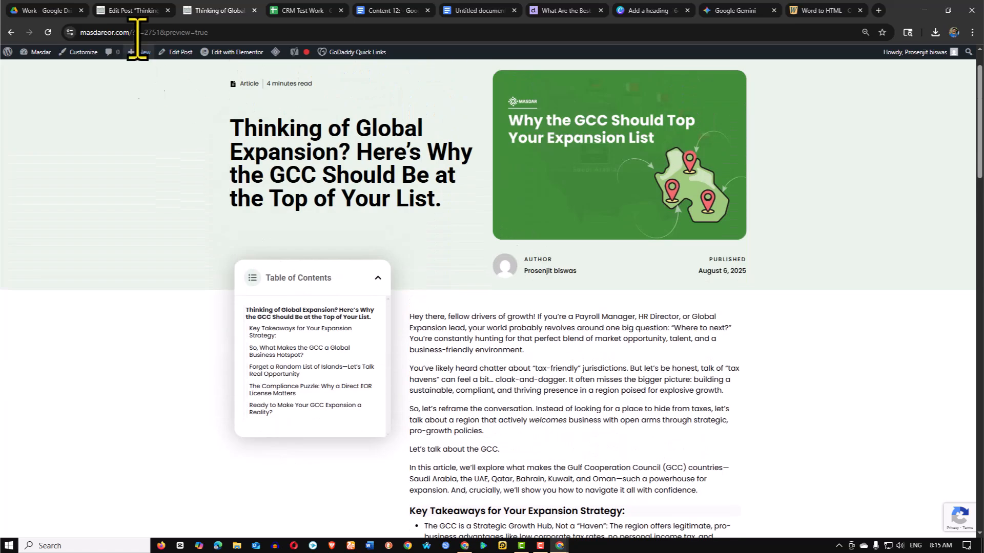
# Return to the post editor and review the post body through to its closing section
pyautogui.click(135, 11)
pyautogui.scroll(-6, 202, 312)
pyautogui.scroll(7, 274, 315)
pyautogui.scroll(-1, 274, 274)
pyautogui.scroll(-10, 274, 274)
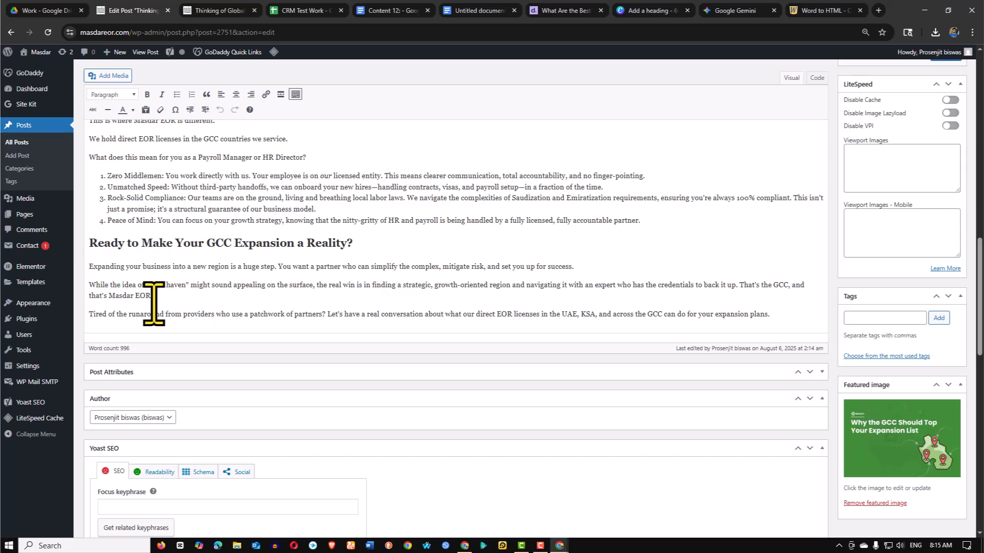
# Switch to the "Content 12:" document in Google Docs and review the source text through its final "Ready to Make Your GCC Expansion a Reality?" section
pyautogui.click(397, 11)
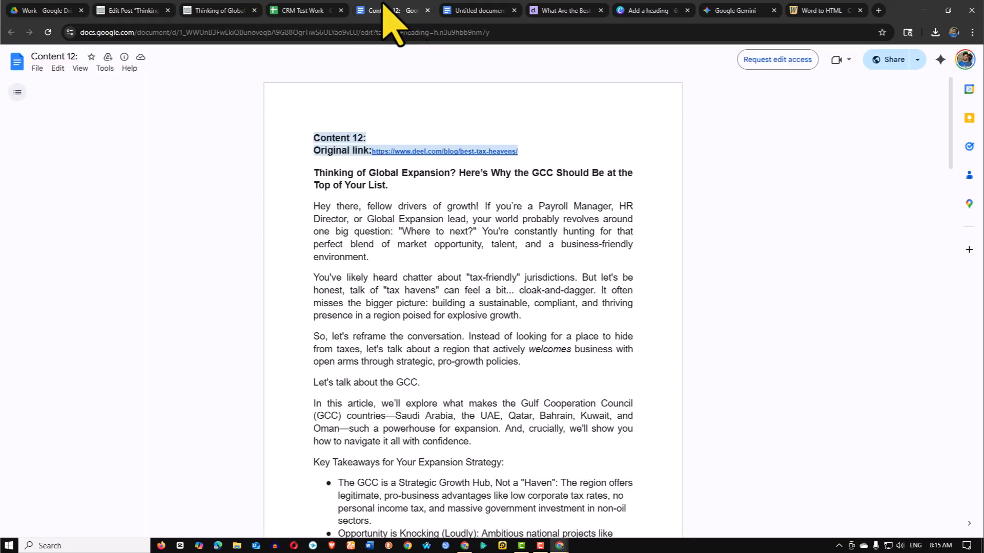
pyautogui.scroll(-18, 407, 348)
pyautogui.scroll(-17, 414, 340)
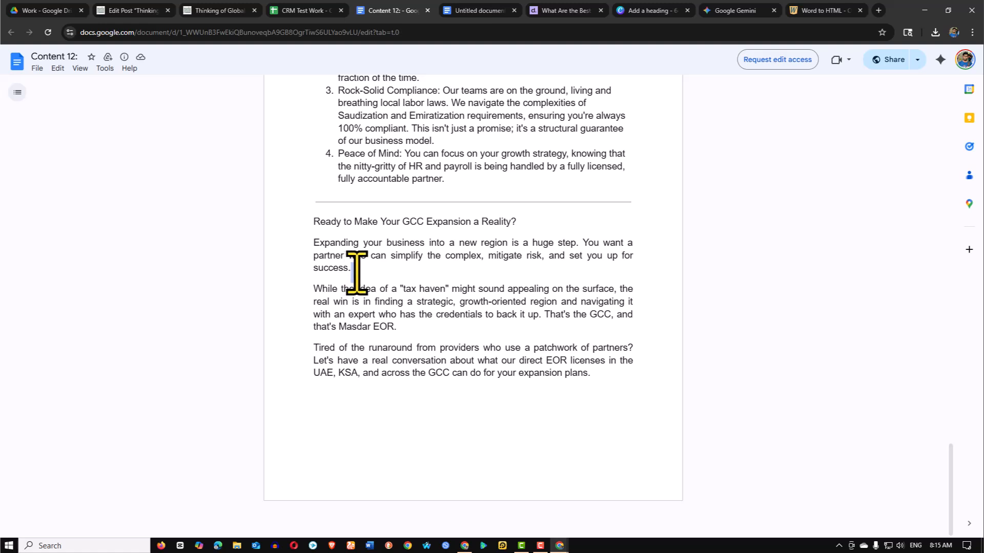
pyautogui.scroll(2, 357, 272)
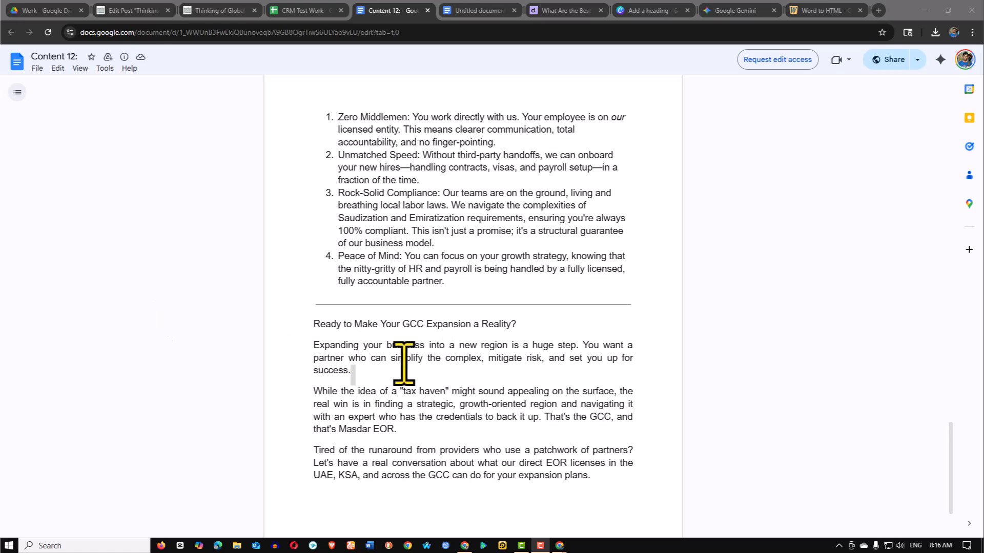
pyautogui.click(369, 375)
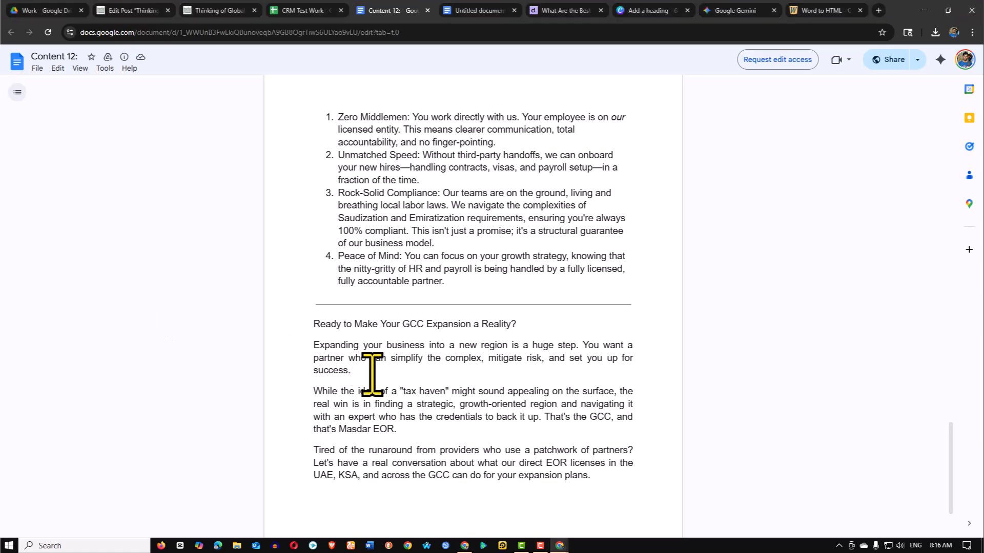
pyautogui.scroll(5, 369, 370)
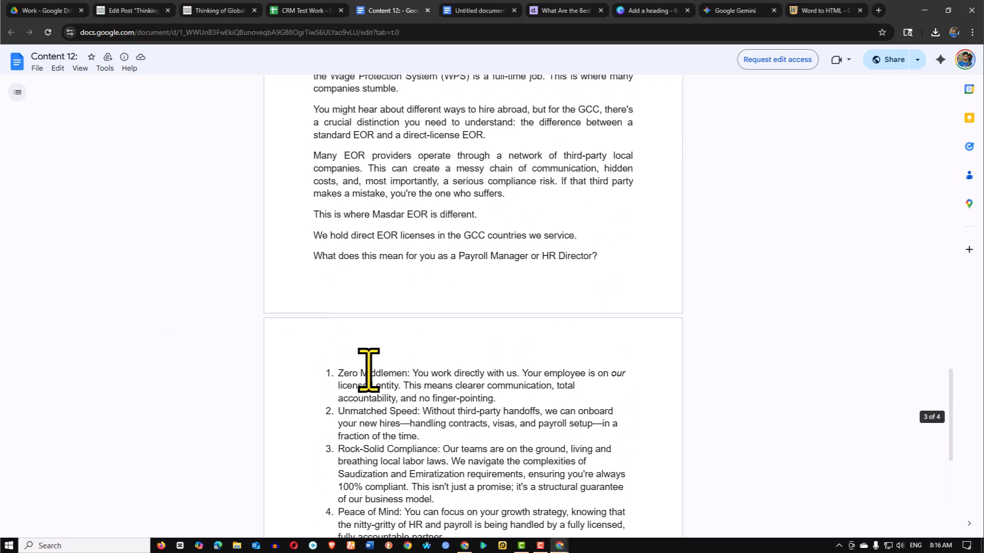
pyautogui.scroll(-7, 369, 370)
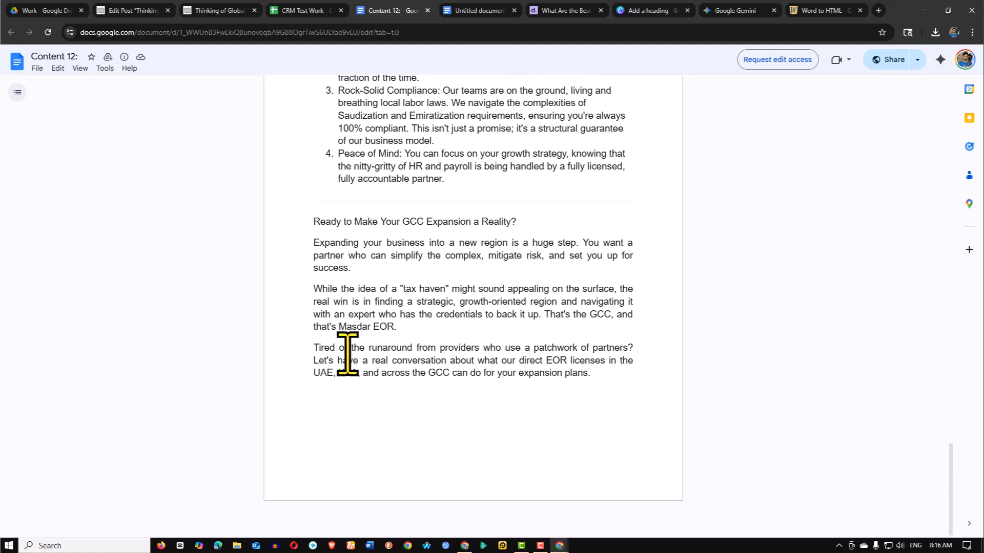
# Go back to the WordPress post editor and check the full content down to the closing paragraphs against the source document
pyautogui.click(125, 11)
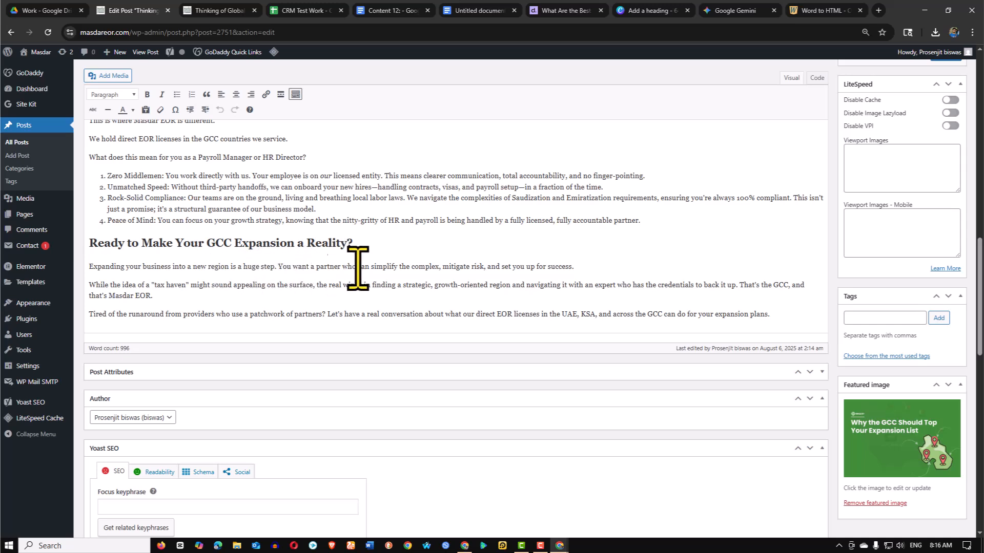
pyautogui.hotkey('ctrl', 'a')
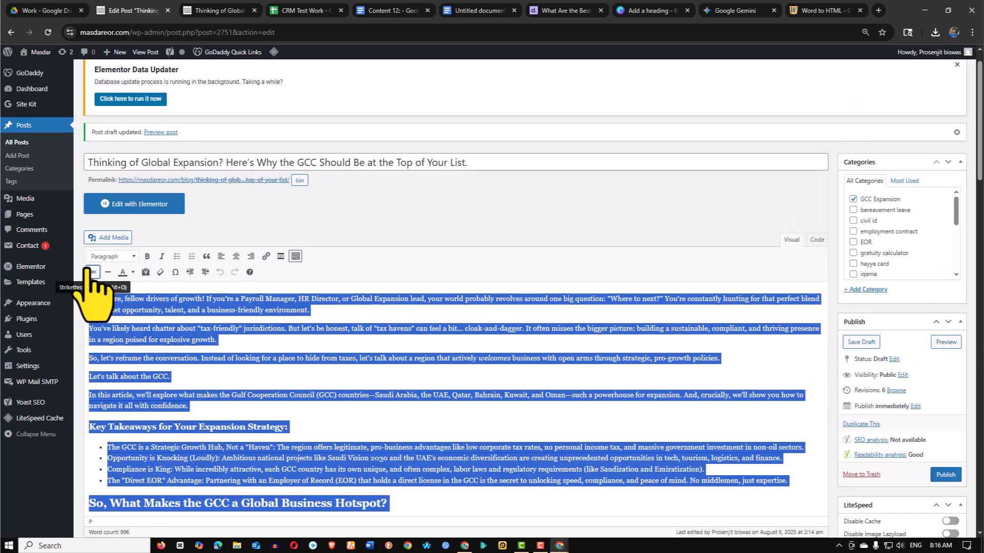
pyautogui.scroll(-3, 268, 333)
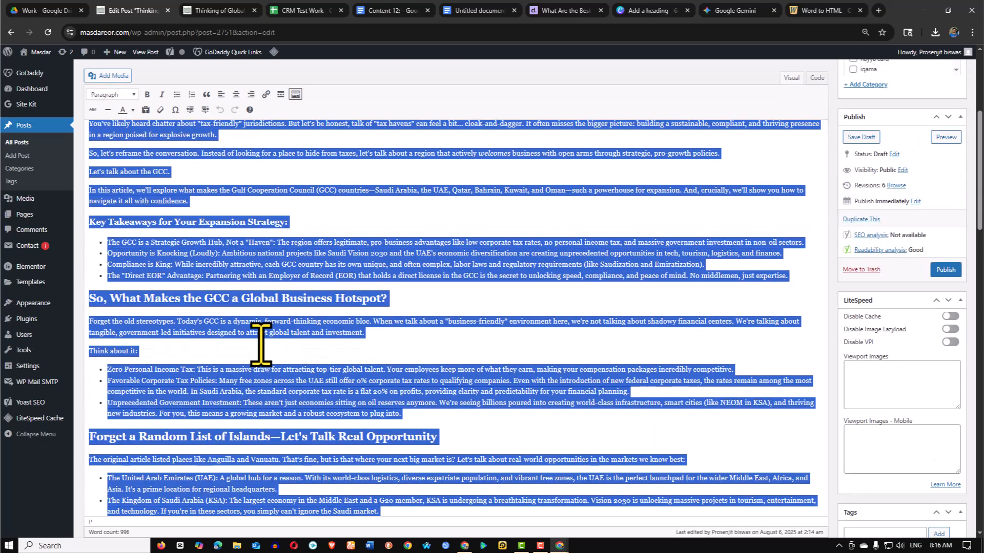
pyautogui.click(259, 340)
pyautogui.scroll(-5, 205, 322)
pyautogui.scroll(-5, 151, 303)
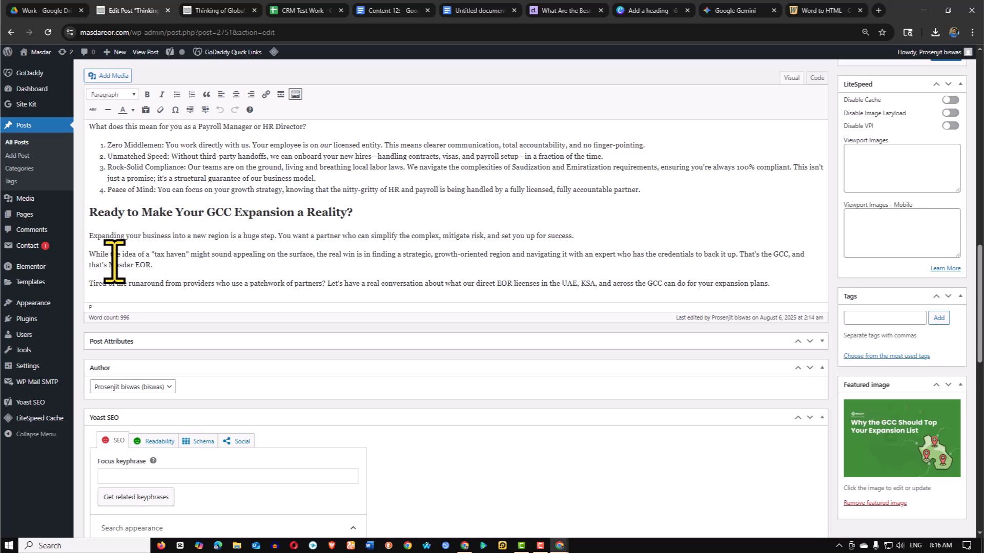
# Add an empty line below the "Ready to Make Your GCC Expansion a Reality?" heading and open the media library for adding an image there
pyautogui.press('Return')
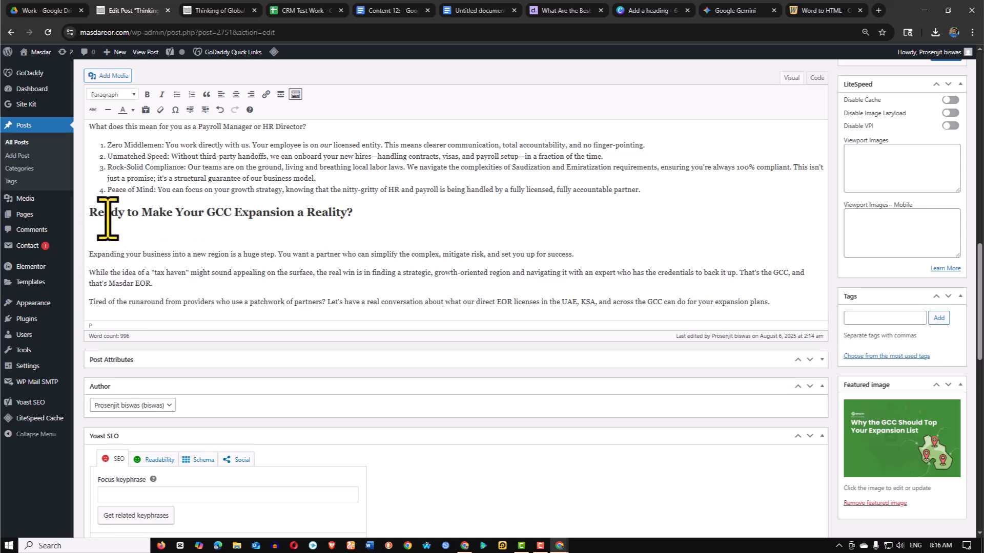
pyautogui.click(108, 75)
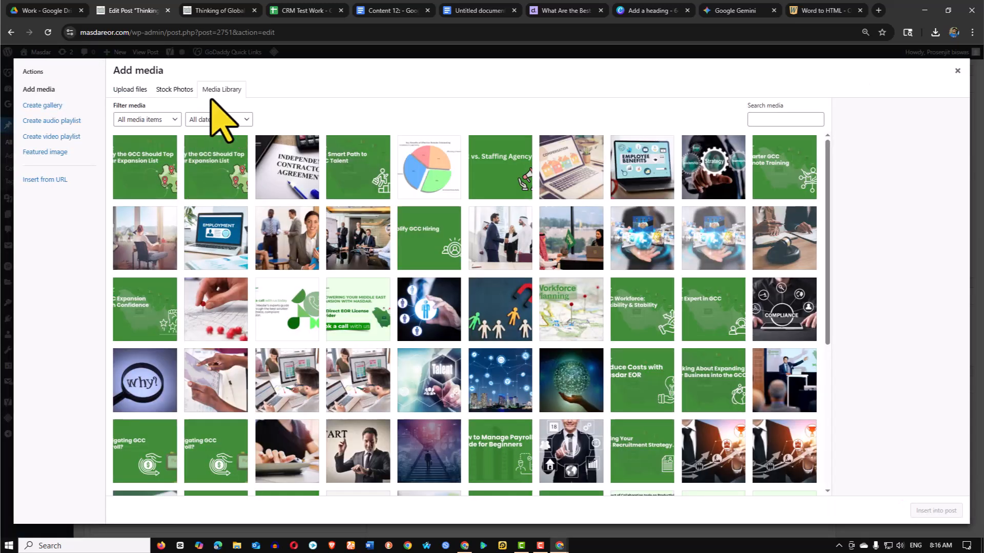
pyautogui.click(127, 90)
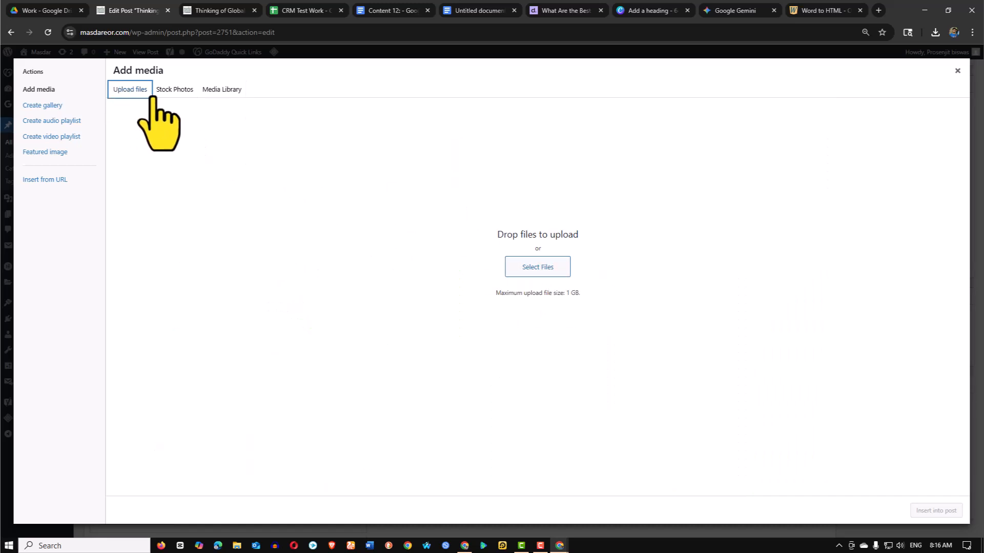
pyautogui.click(222, 91)
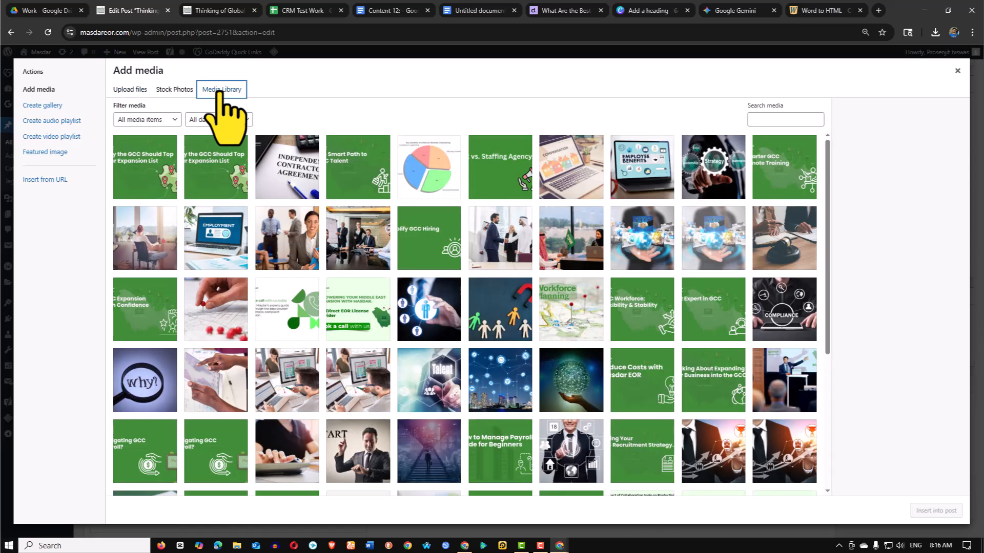
# Find the "Book a call with us" banner (Add-a-heading-5-4.jpg) among the existing media and insert it into the post below the closing heading
pyautogui.scroll(-5, 425, 308)
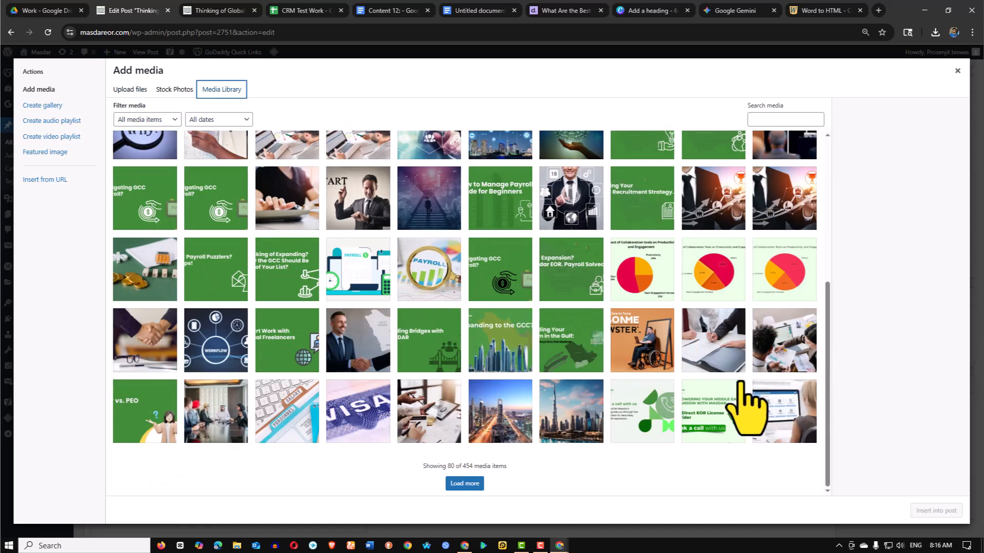
pyautogui.scroll(3, 709, 431)
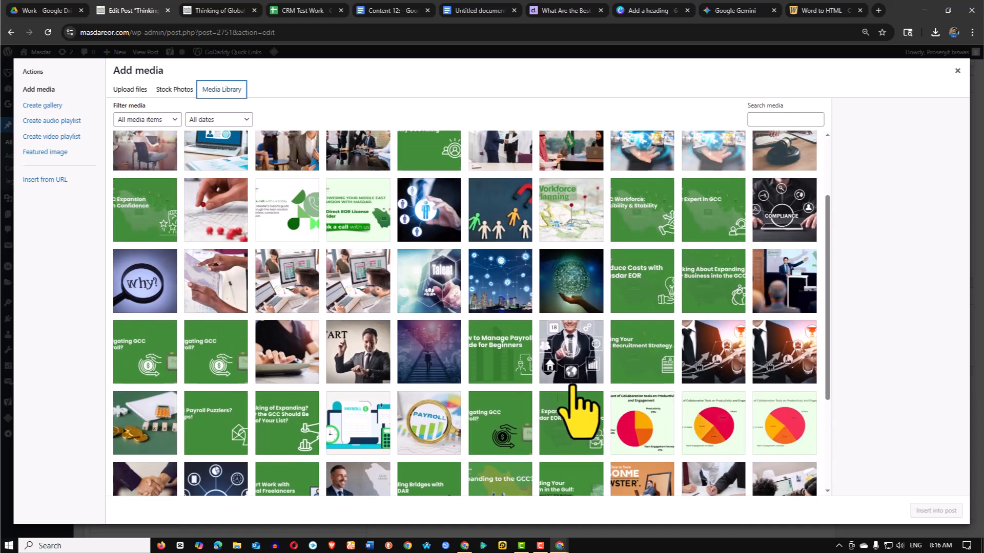
pyautogui.scroll(3, 579, 400)
pyautogui.scroll(-3, 487, 395)
pyautogui.scroll(1, 469, 379)
pyautogui.scroll(-4, 469, 379)
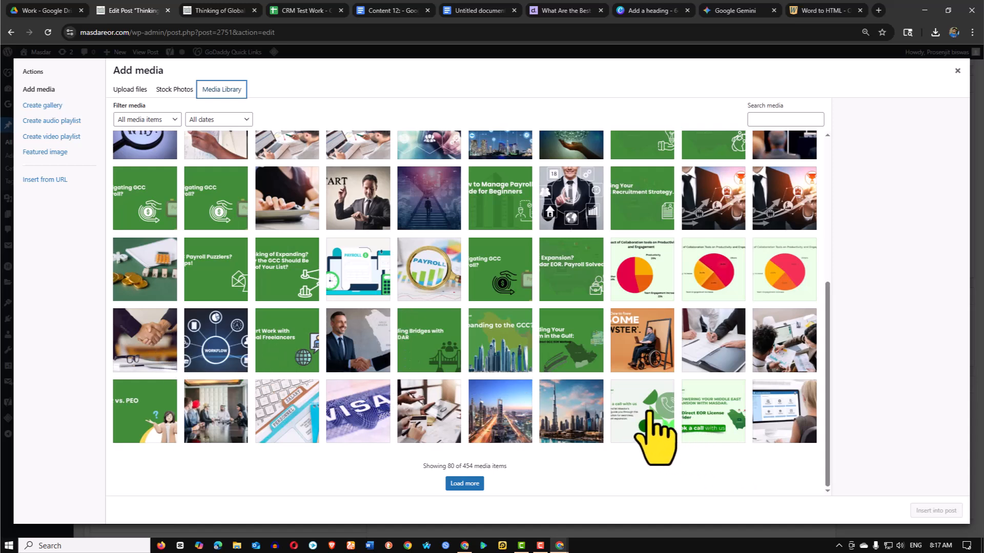
pyautogui.click(654, 438)
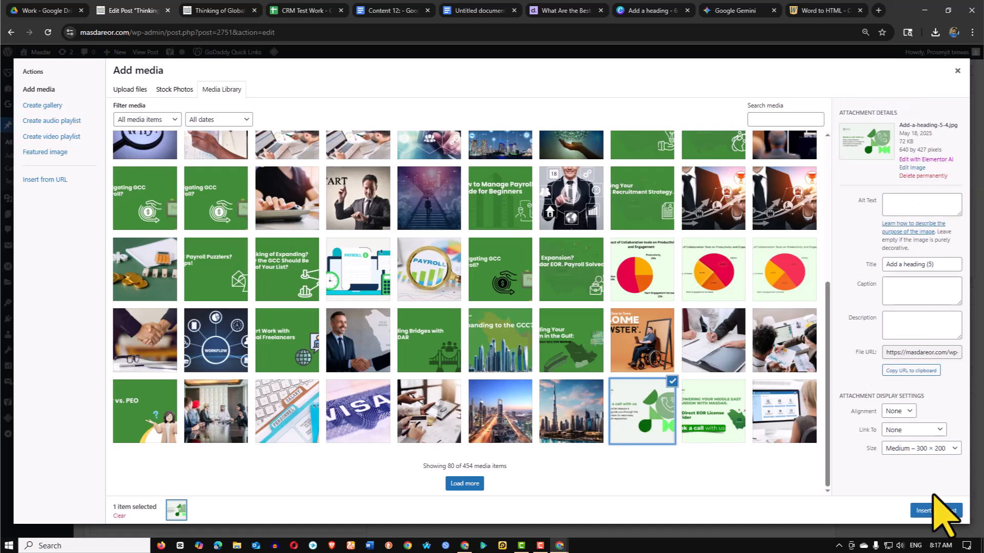
pyautogui.click(920, 510)
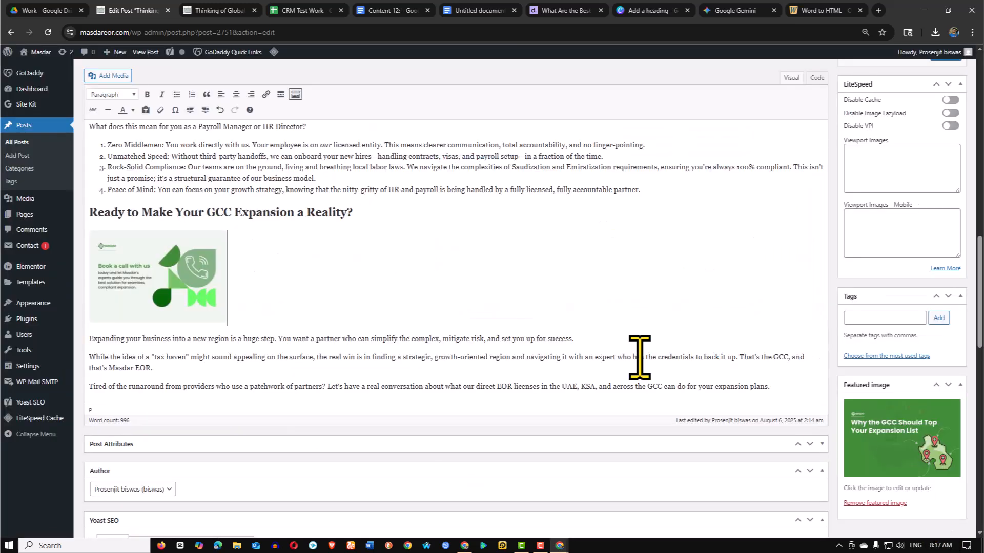
pyautogui.click(168, 276)
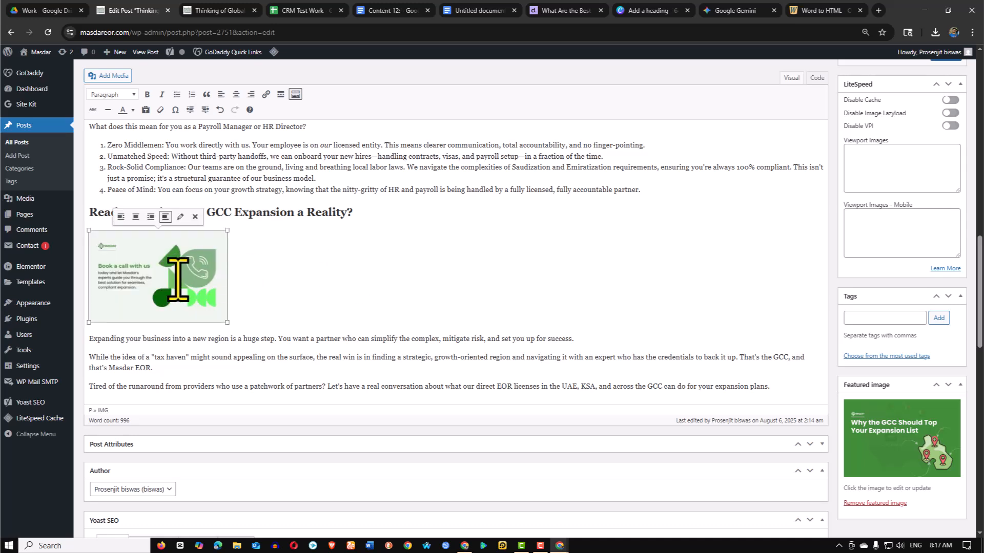
pyautogui.click(296, 273)
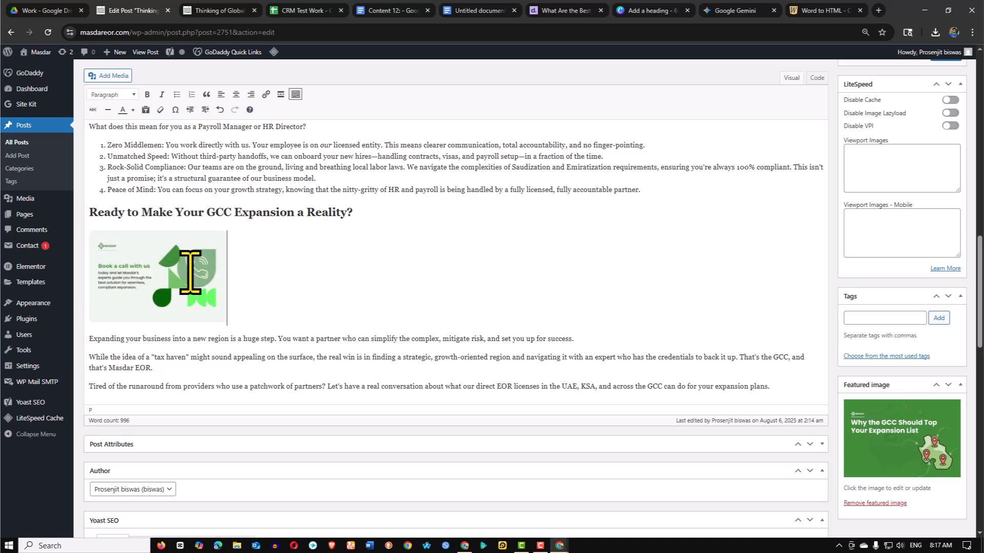
# Preview the post and check how the "Book a call with us" banner displays in the closing section
pyautogui.scroll(5, 852, 286)
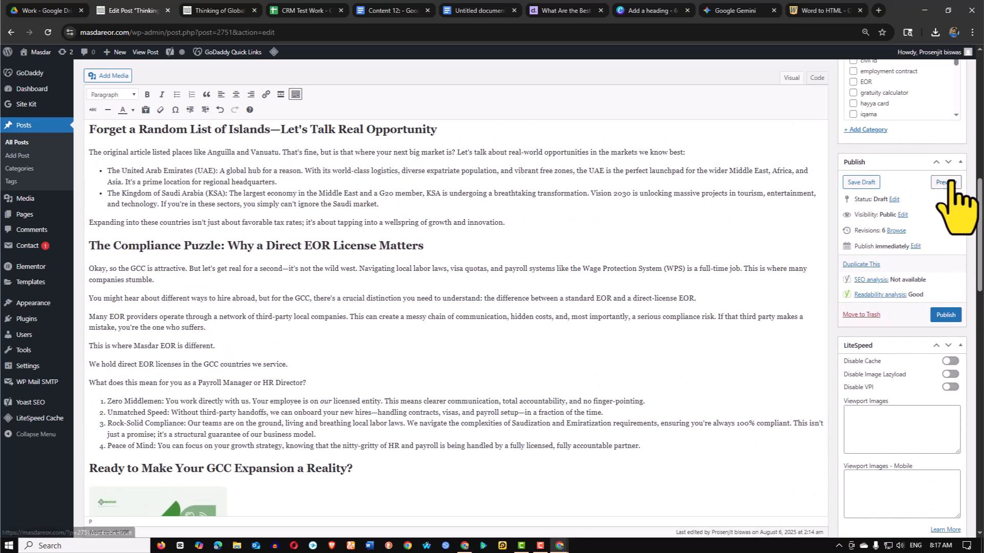
pyautogui.click(946, 182)
pyautogui.scroll(-5, 504, 308)
pyautogui.scroll(-15, 509, 283)
pyautogui.scroll(5, 538, 314)
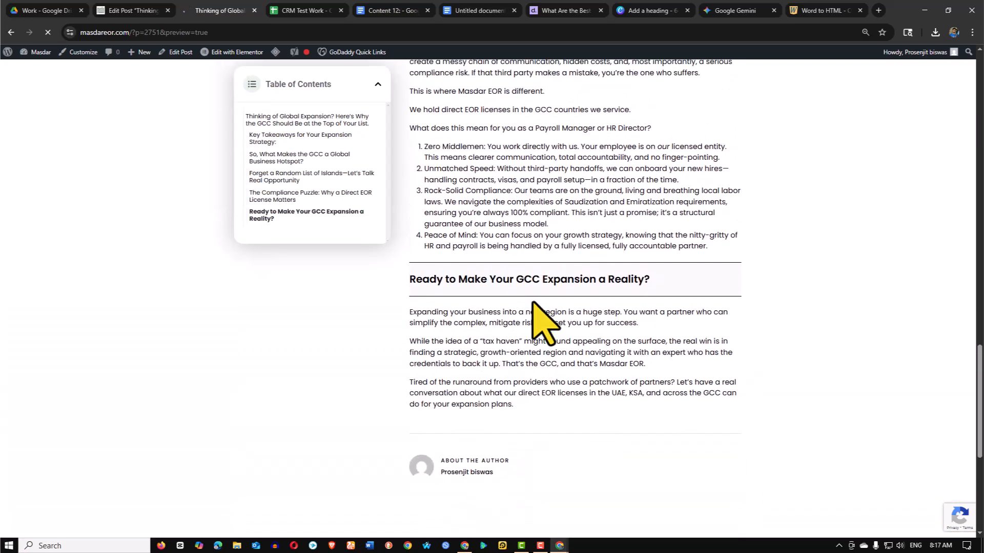
pyautogui.scroll(-10, 574, 333)
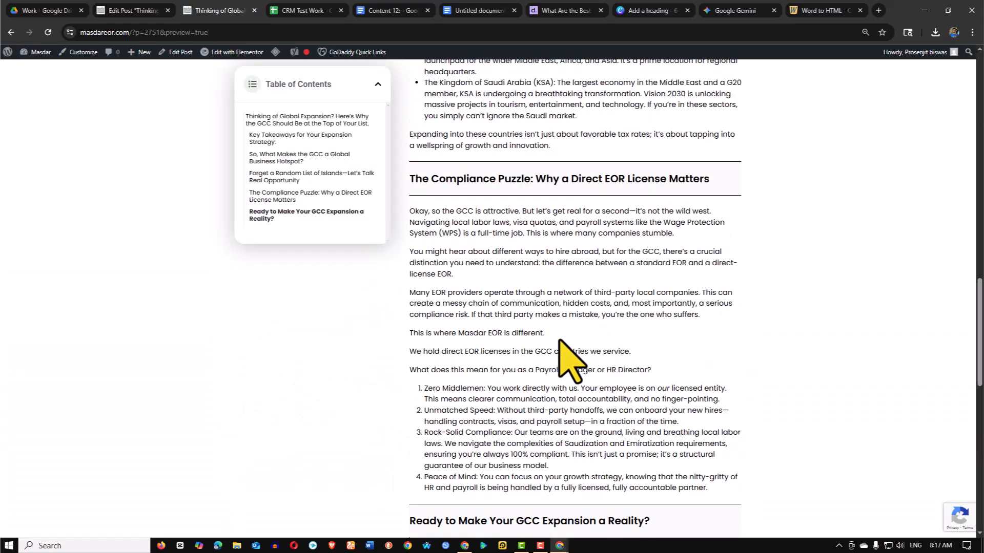
pyautogui.scroll(-7, 559, 342)
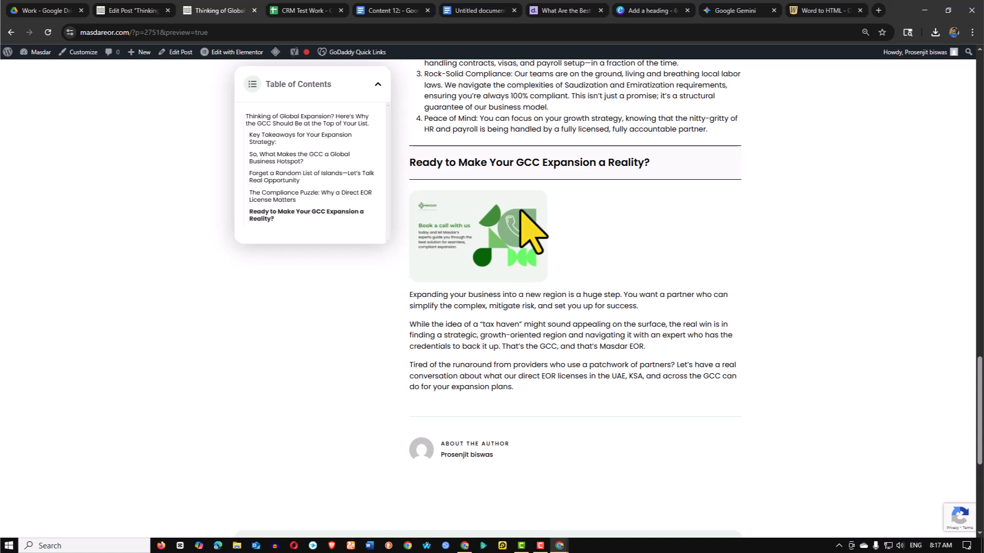
# Return to the post editor and give the "Book a call with us" banner a custom size with a width of 720 pixels
pyautogui.click(129, 11)
pyautogui.scroll(-5, 287, 389)
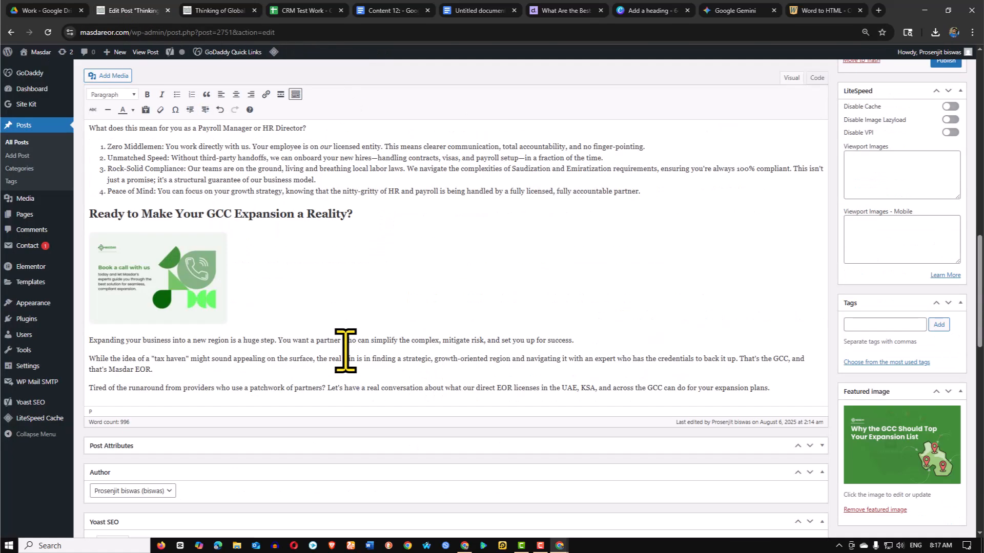
pyautogui.click(181, 274)
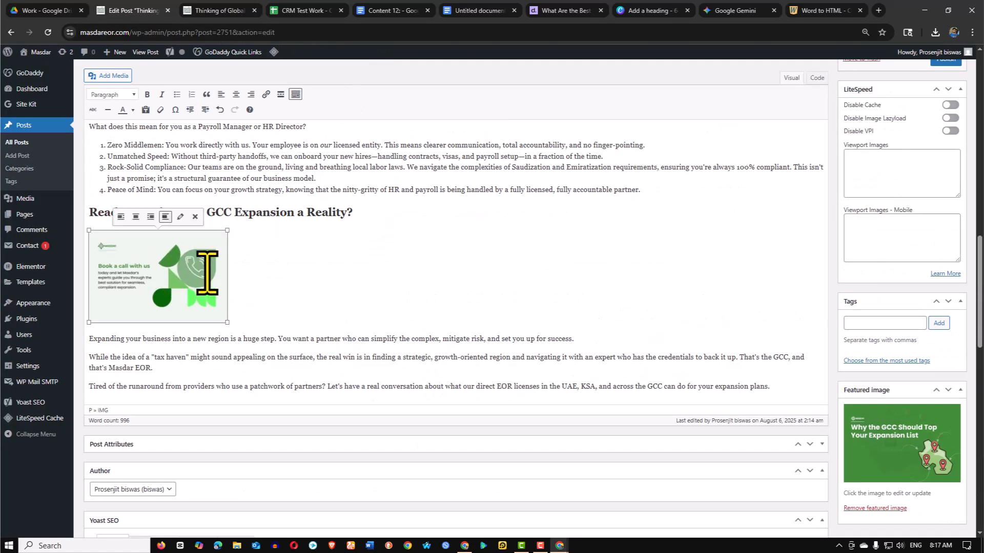
pyautogui.click(180, 217)
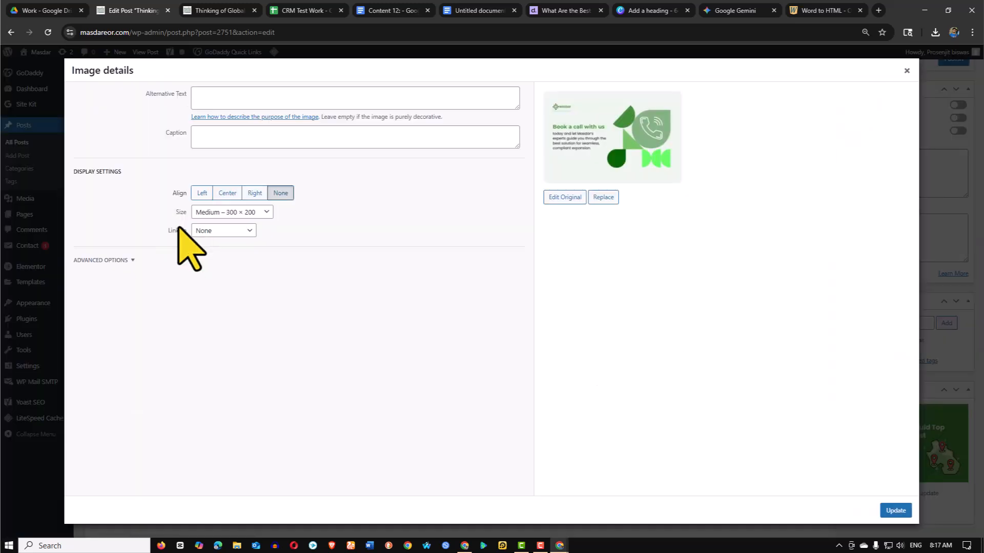
pyautogui.click(267, 213)
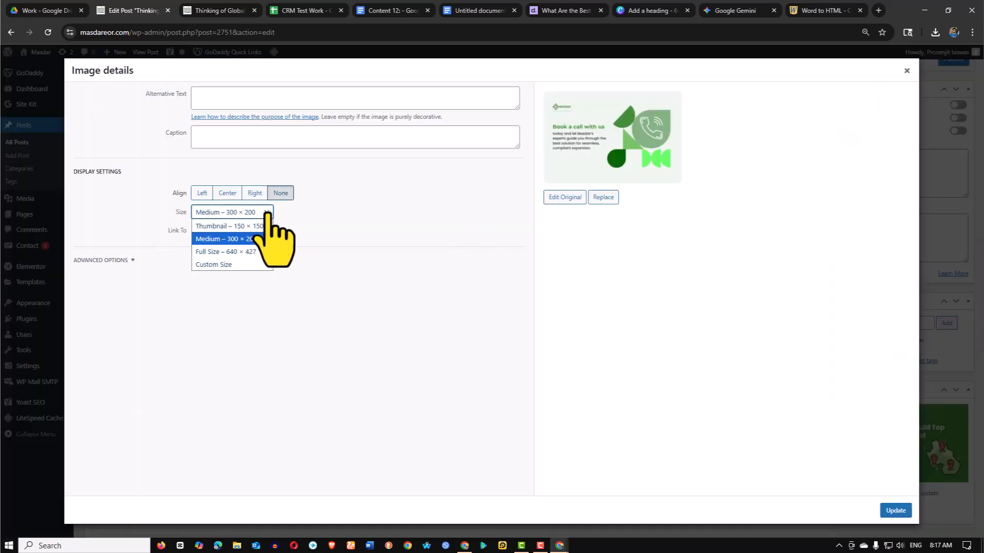
pyautogui.click(232, 264)
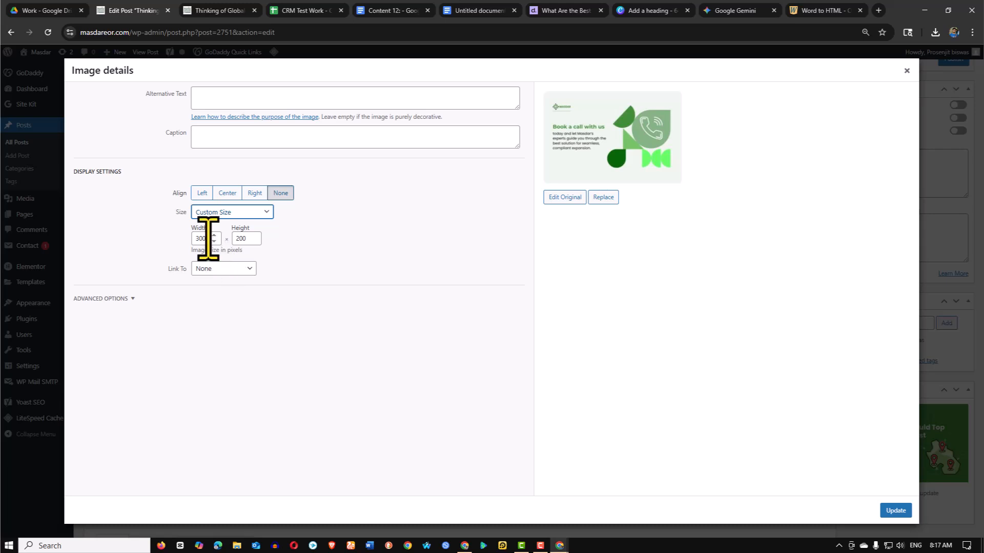
pyautogui.moveTo(206, 239); pyautogui.dragTo(177, 240)
pyautogui.write('720')
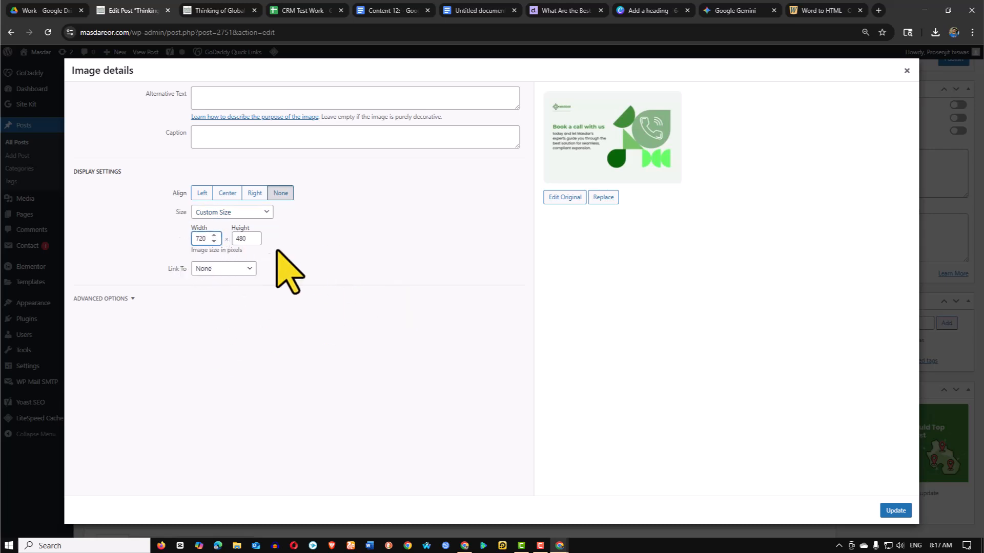
pyautogui.click(895, 511)
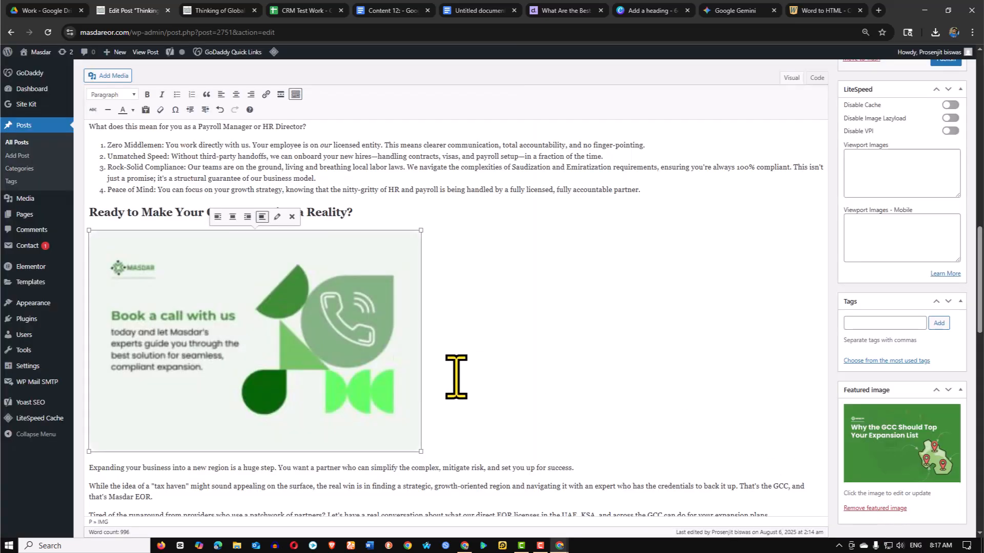
pyautogui.click(492, 283)
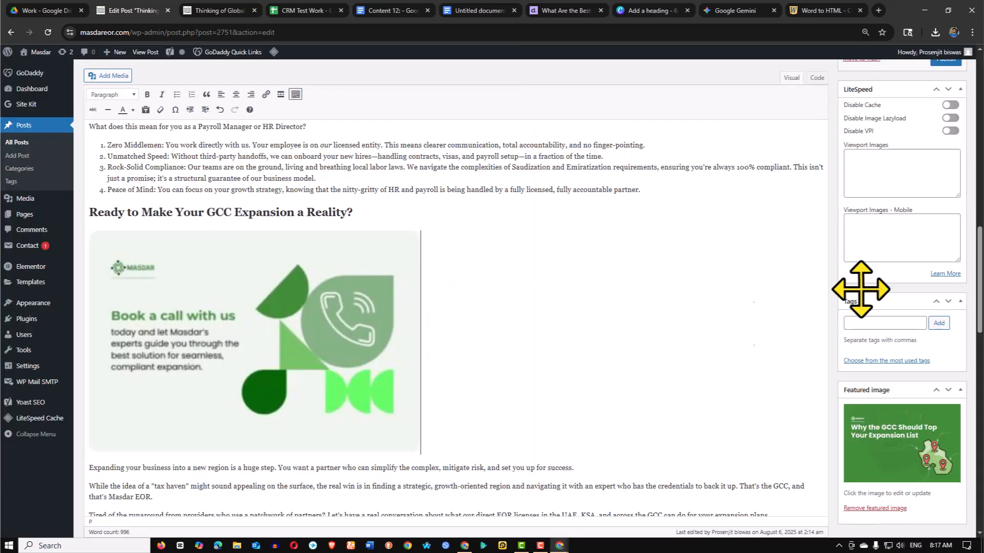
# Preview the post again and check the resized banner against the text width of the closing section
pyautogui.scroll(4, 819, 333)
pyautogui.scroll(1, 963, 154)
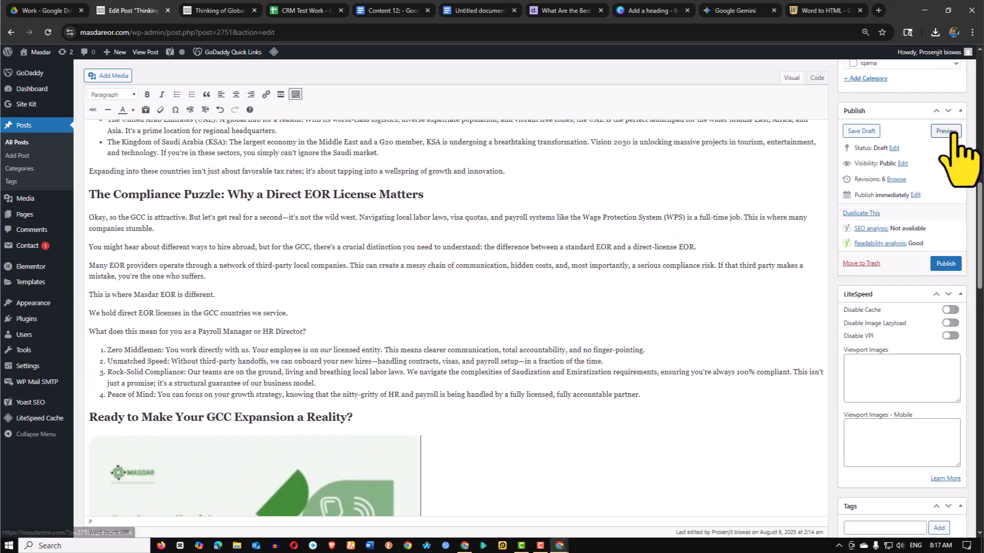
pyautogui.click(950, 131)
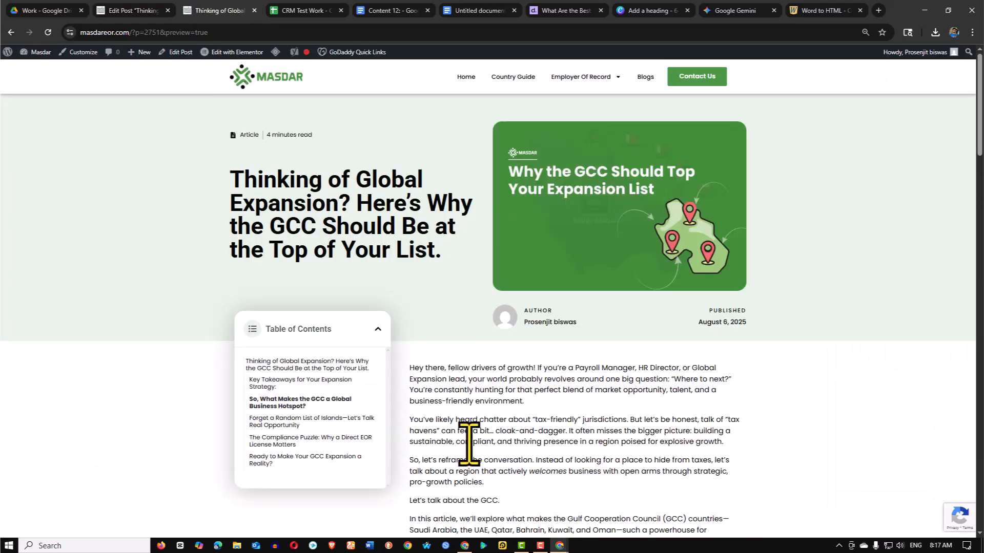
pyautogui.scroll(-20, 516, 474)
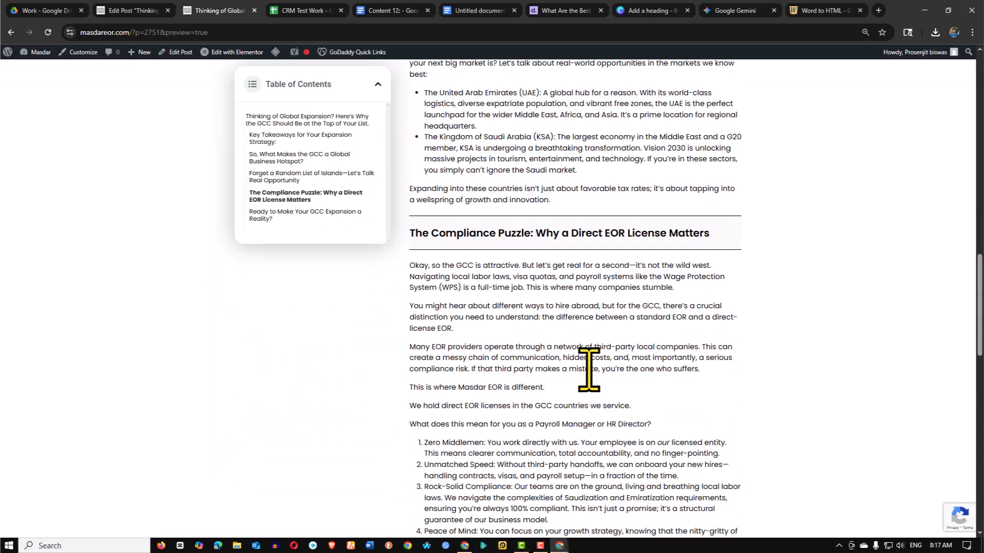
pyautogui.scroll(-4, 615, 364)
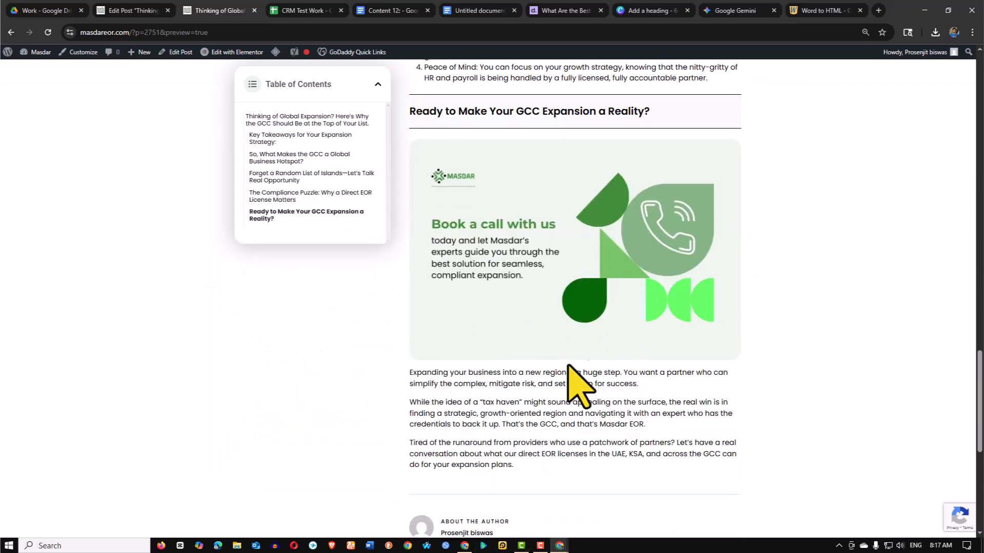
# Review the whole previewed article, from the key takeaways through the section headings and lists to the banner and closing paragraphs
pyautogui.scroll(4, 563, 366)
pyautogui.scroll(9, 503, 374)
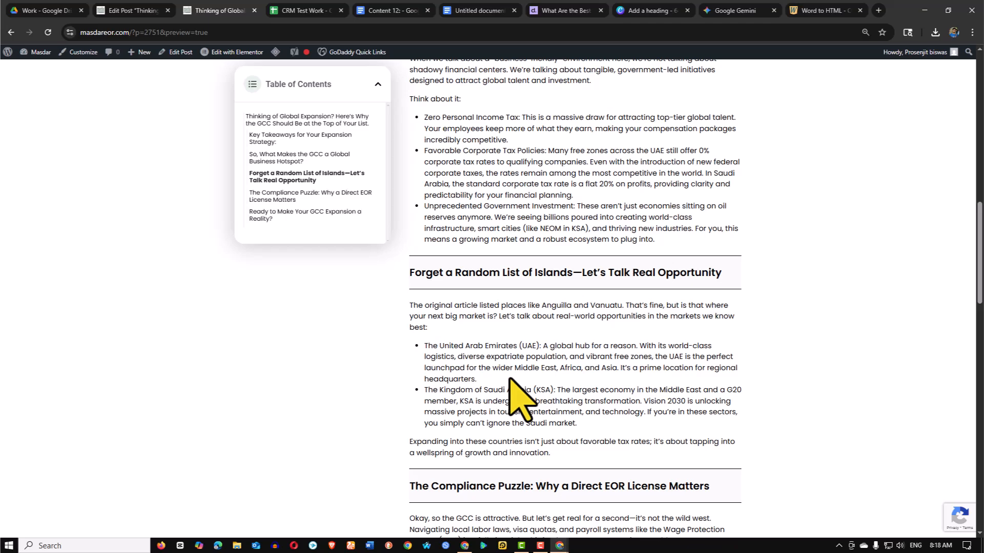
pyautogui.scroll(5, 516, 365)
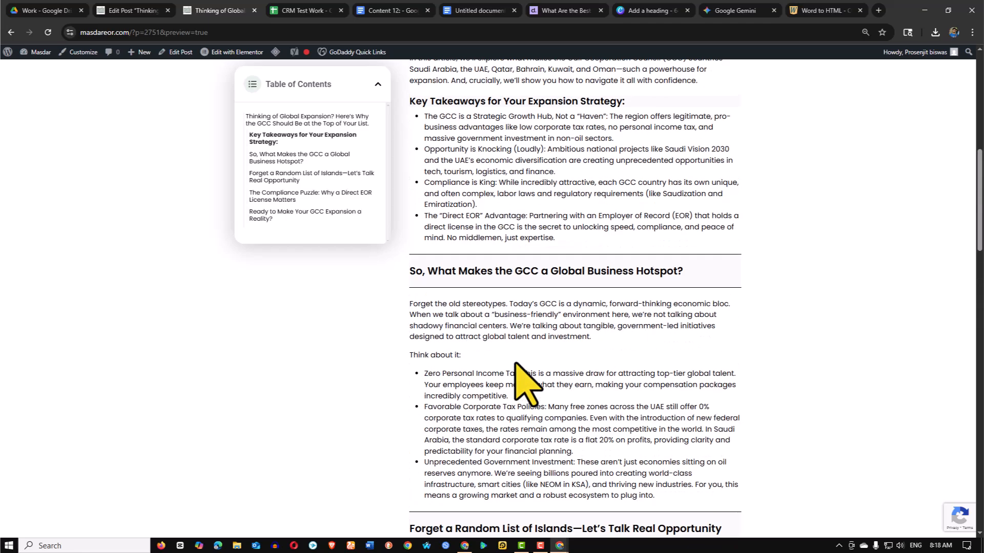
pyautogui.scroll(5, 515, 364)
pyautogui.scroll(-6, 520, 371)
pyautogui.scroll(-6, 525, 361)
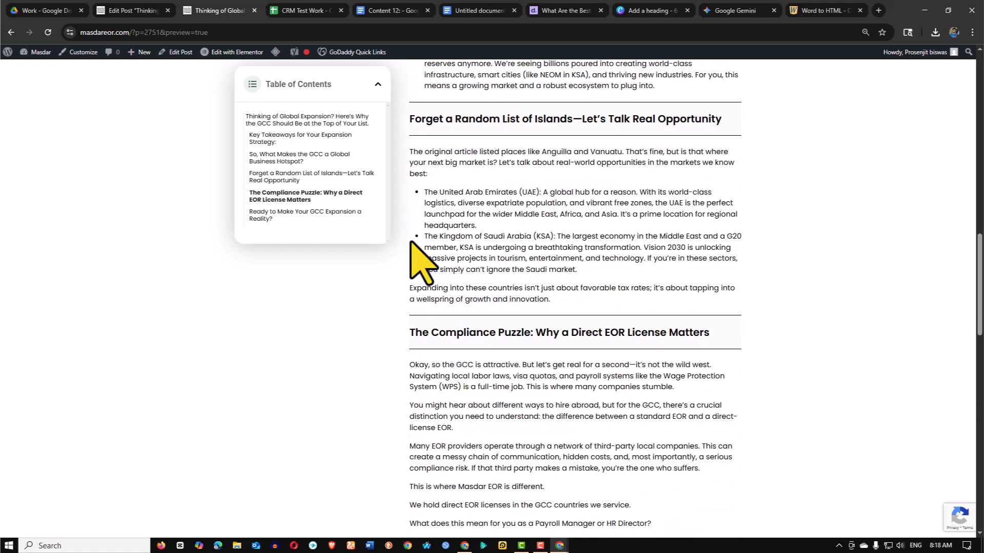
pyautogui.scroll(-3, 510, 354)
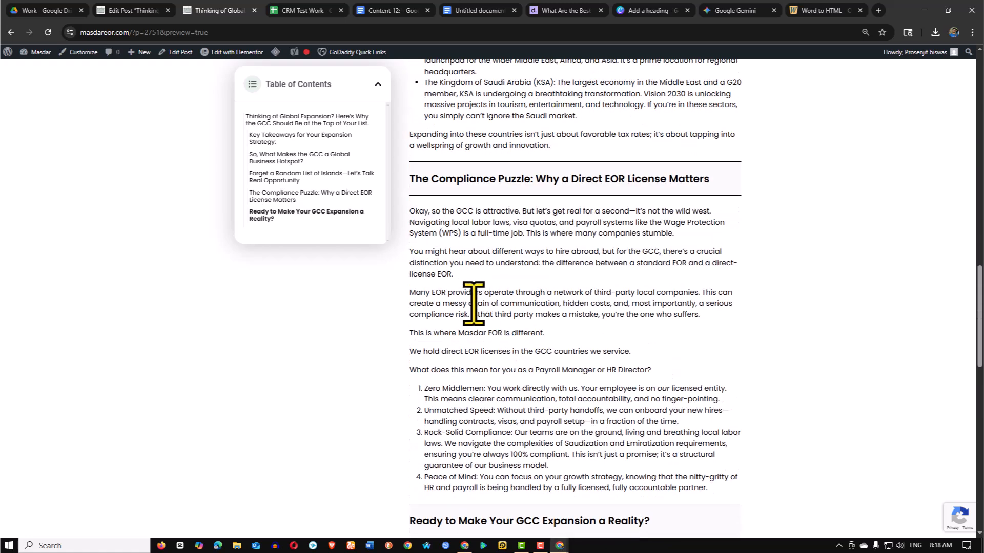
pyautogui.scroll(-6, 449, 234)
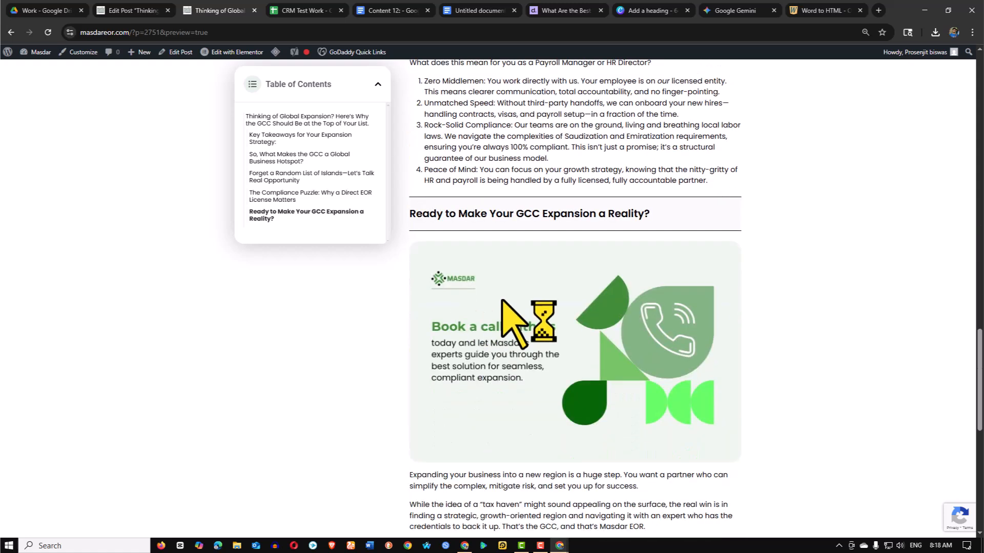
pyautogui.scroll(-6, 597, 351)
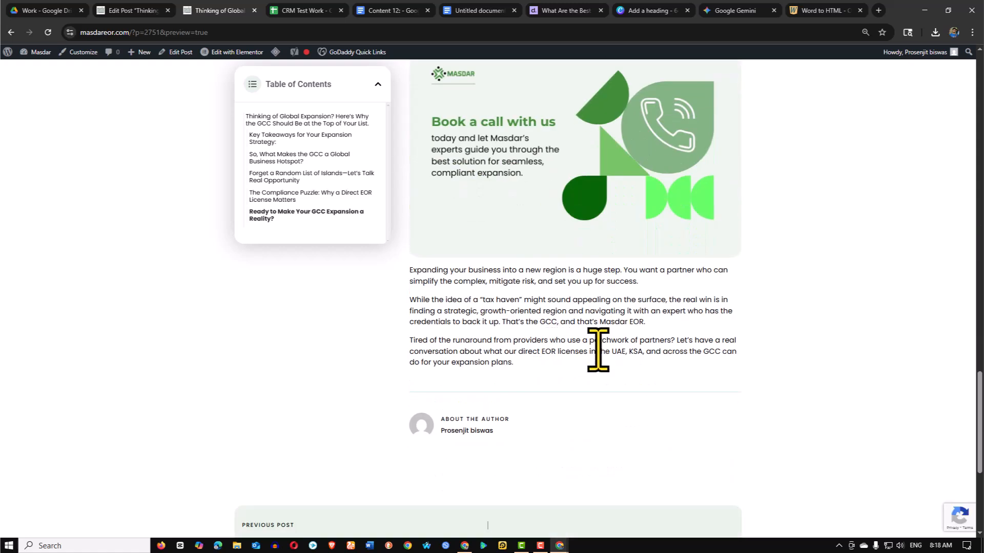
pyautogui.scroll(8, 599, 413)
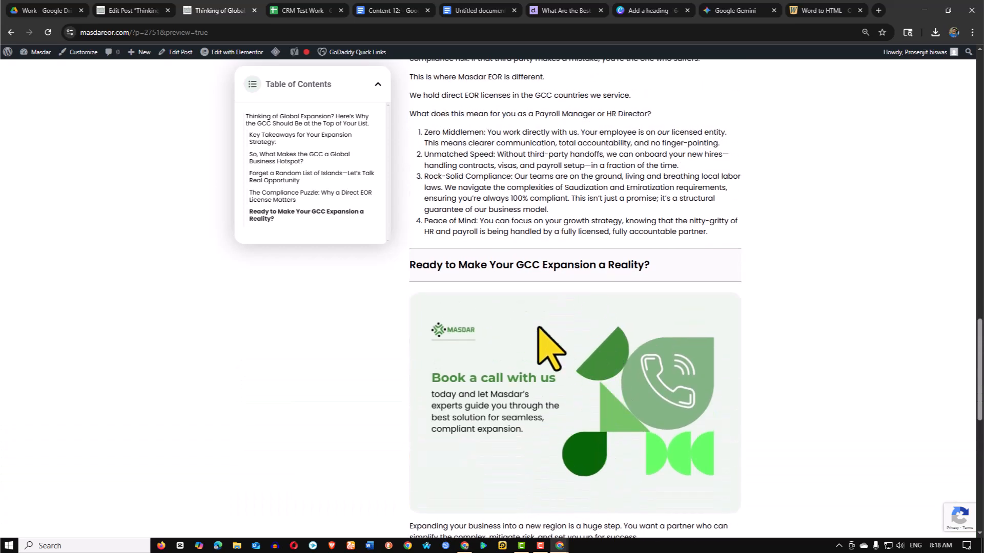
pyautogui.scroll(3, 538, 328)
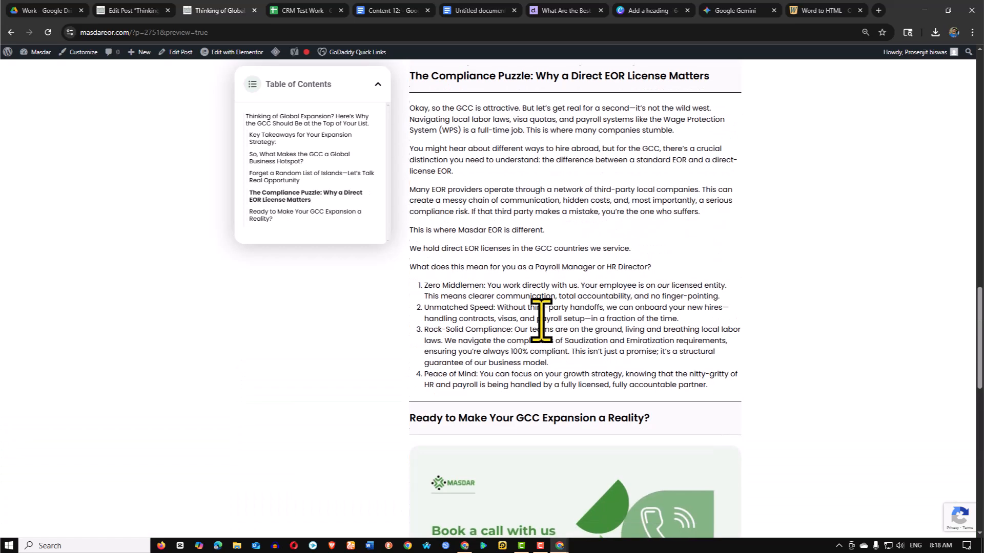
# Look back through the previewed article to its introduction, and return to the post editor at the line "Let's talk about the GCC."
pyautogui.scroll(-2, 541, 321)
pyautogui.scroll(4, 510, 281)
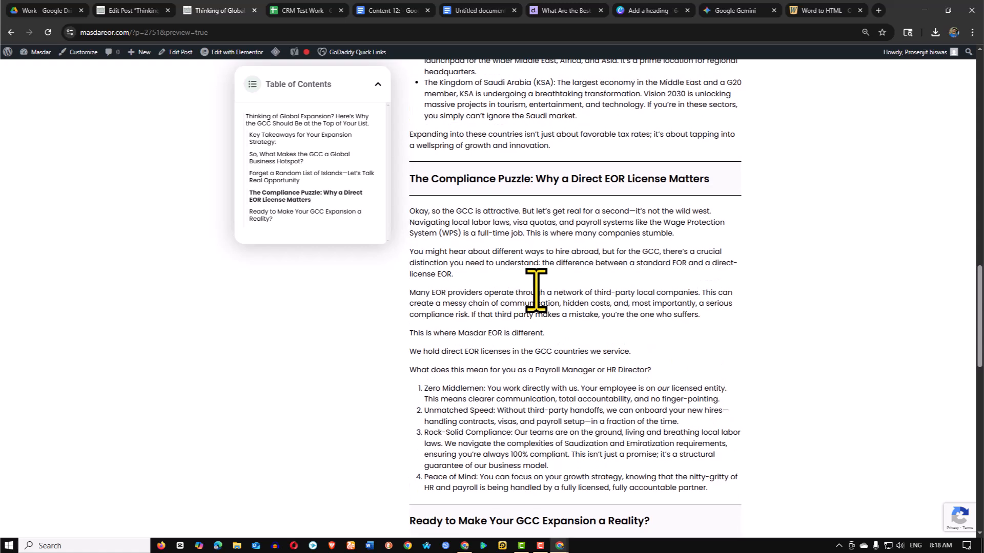
pyautogui.scroll(7, 512, 282)
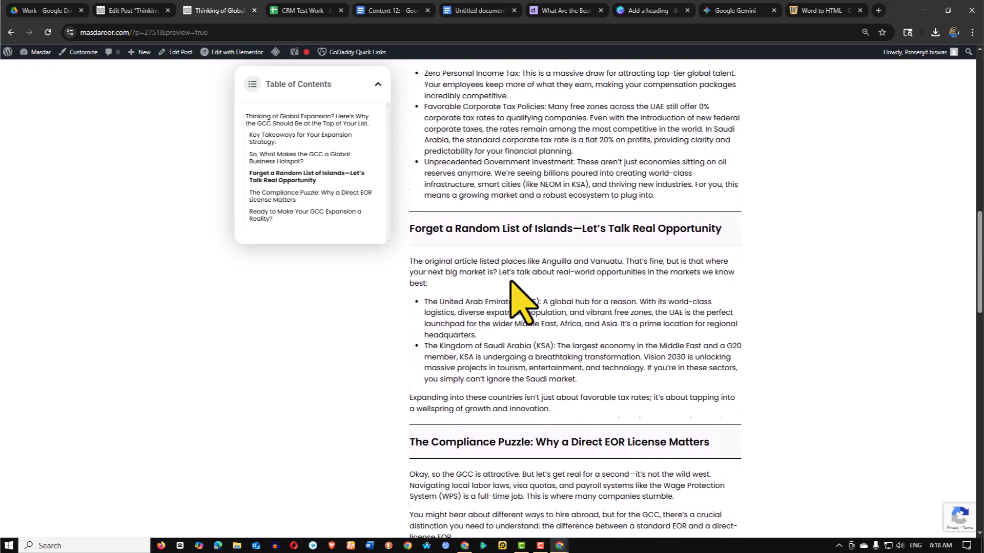
pyautogui.scroll(8, 515, 281)
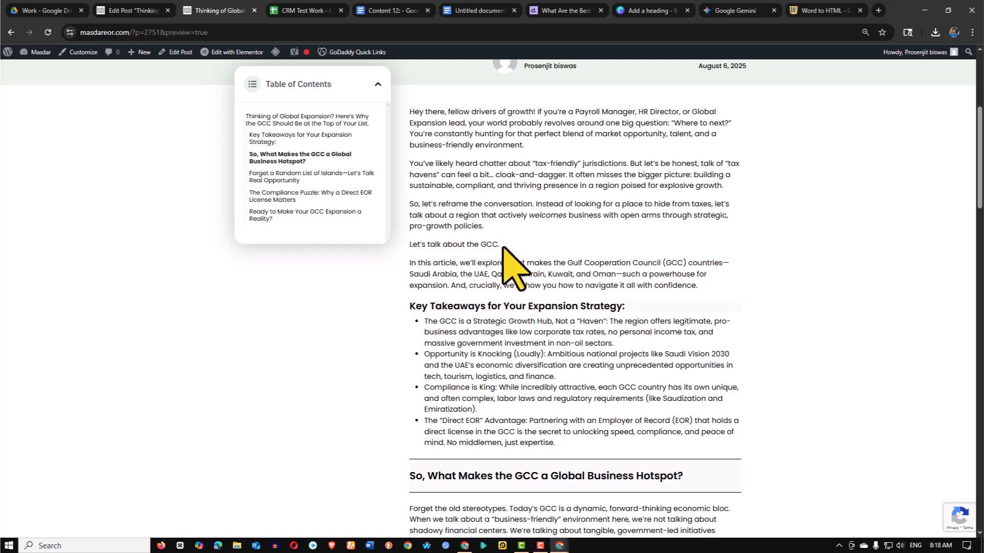
pyautogui.click(121, 10)
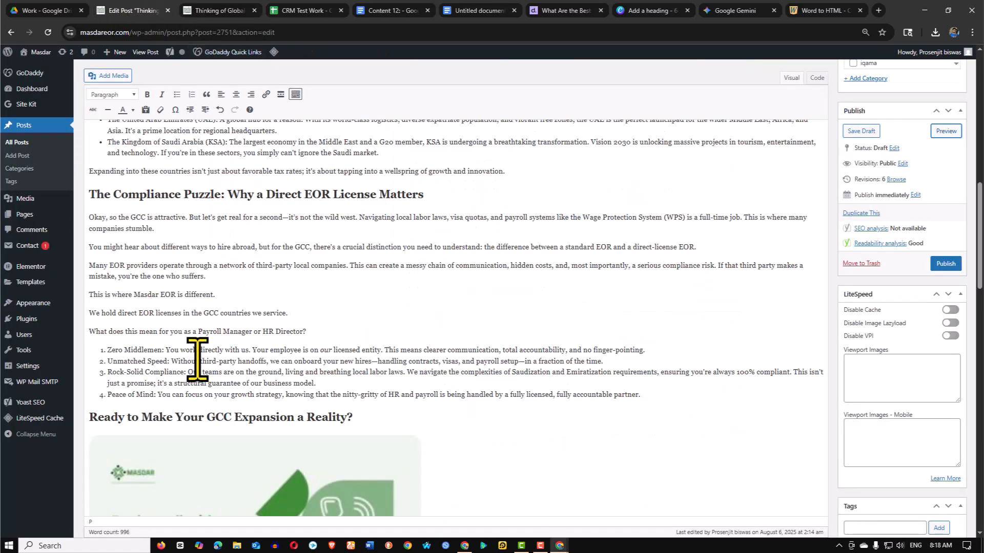
pyautogui.scroll(20, 417, 395)
pyautogui.scroll(-1, 315, 413)
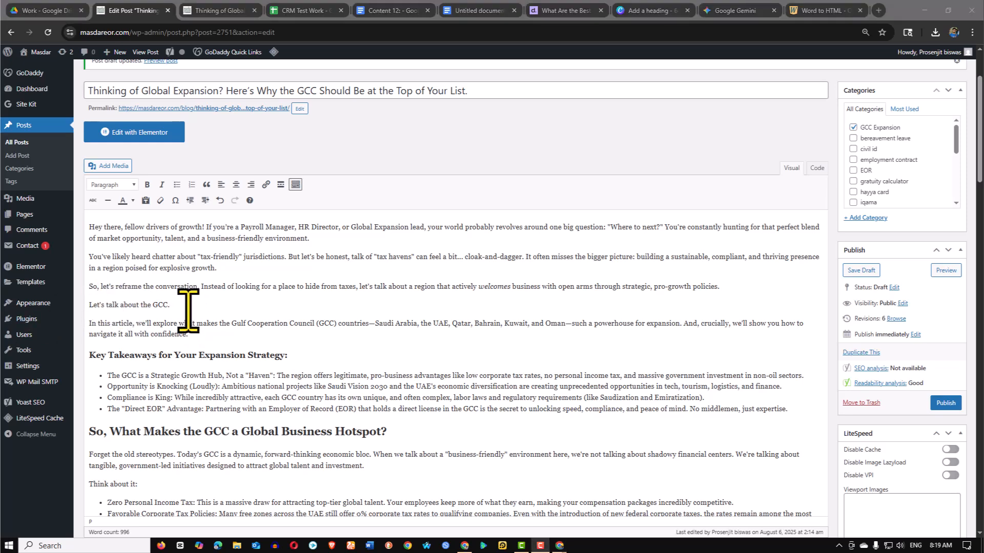
pyautogui.click(187, 311)
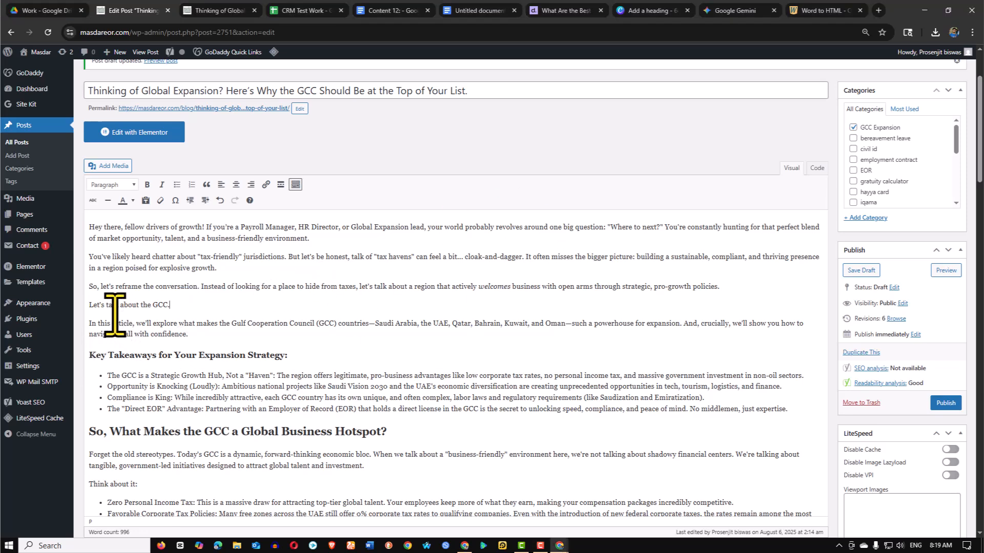
# Copy "about the GCC." from the post's introduction and search Google Images for it in a new browser tab
pyautogui.click(878, 10)
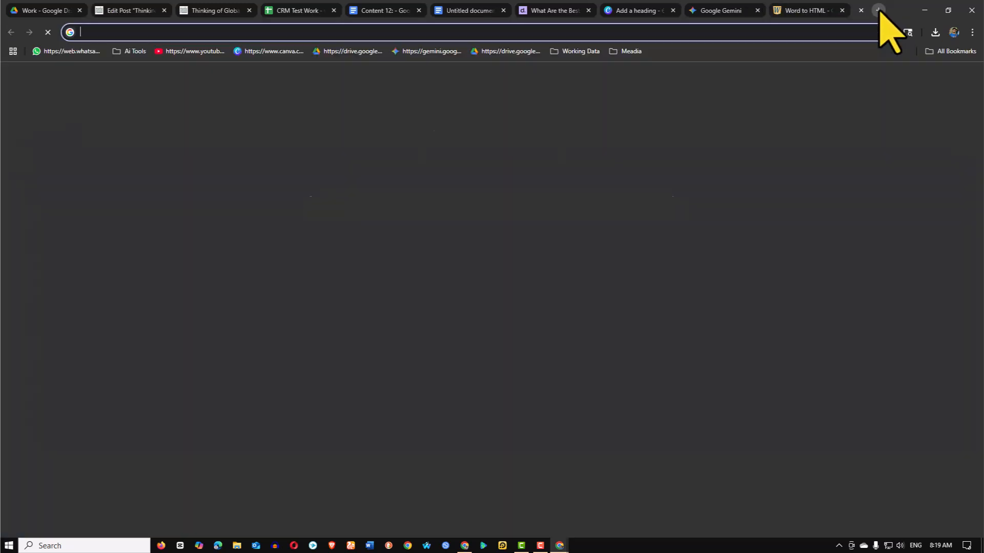
pyautogui.click(171, 33)
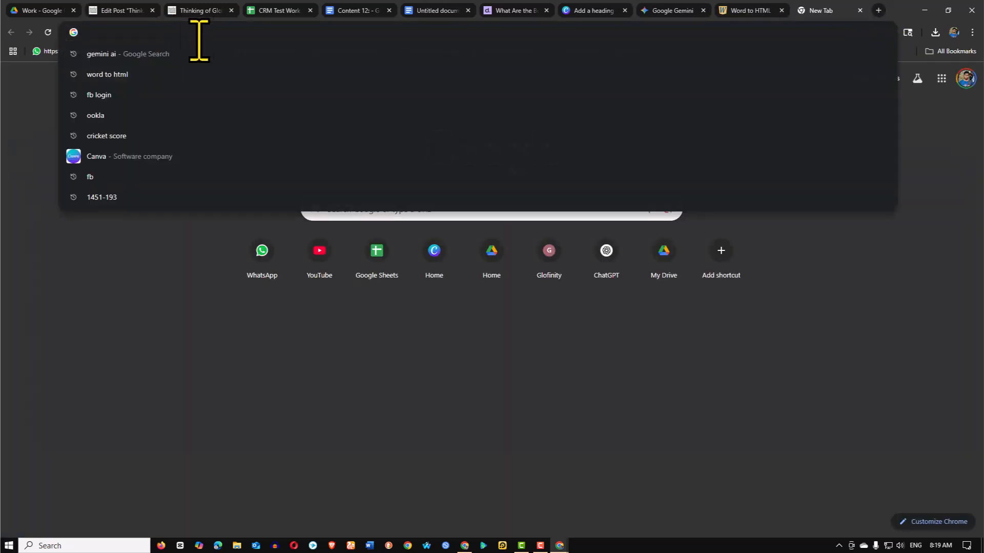
pyautogui.click(200, 10)
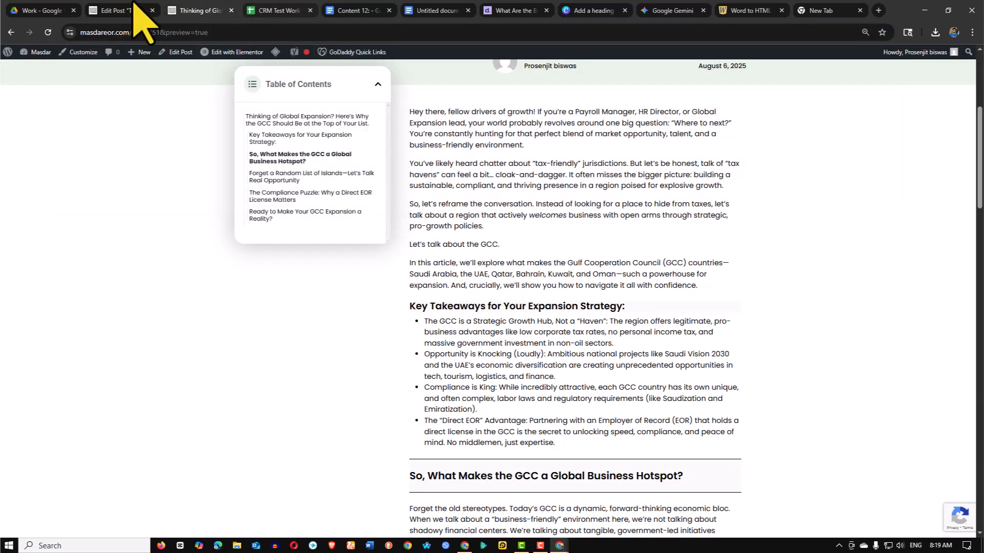
pyautogui.click(117, 10)
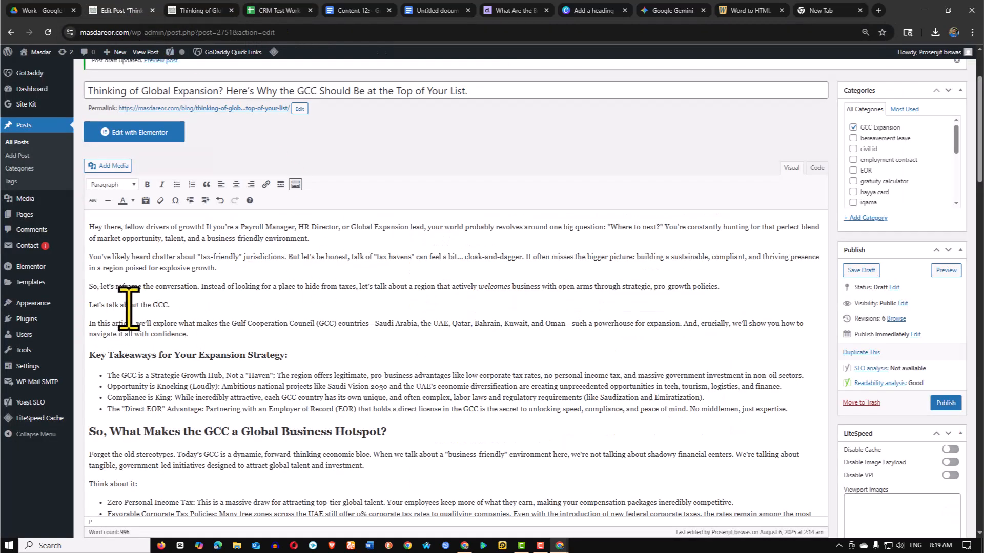
pyautogui.moveTo(119, 310); pyautogui.dragTo(169, 310)
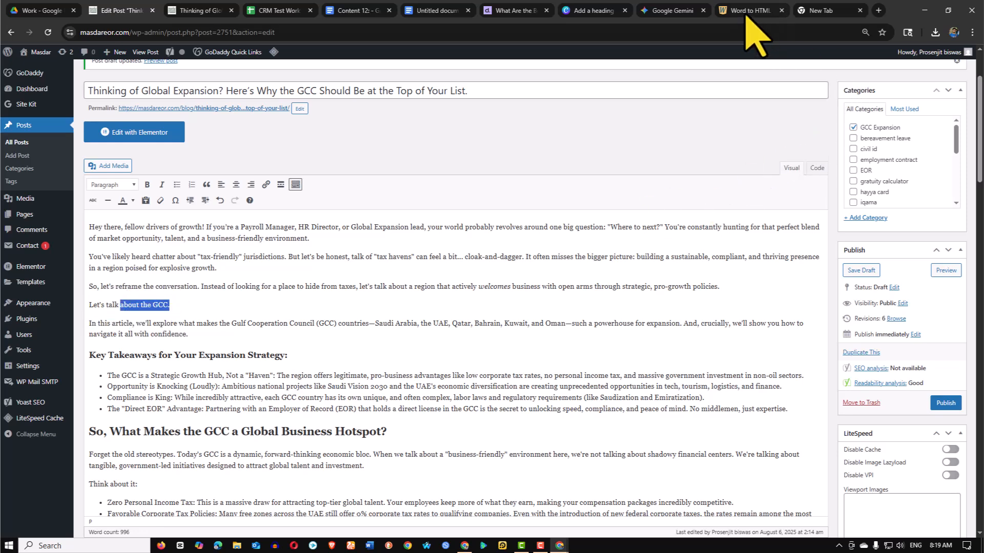
pyautogui.click(819, 11)
pyautogui.click(147, 31)
pyautogui.write('about the GCC.')
pyautogui.click(185, 51)
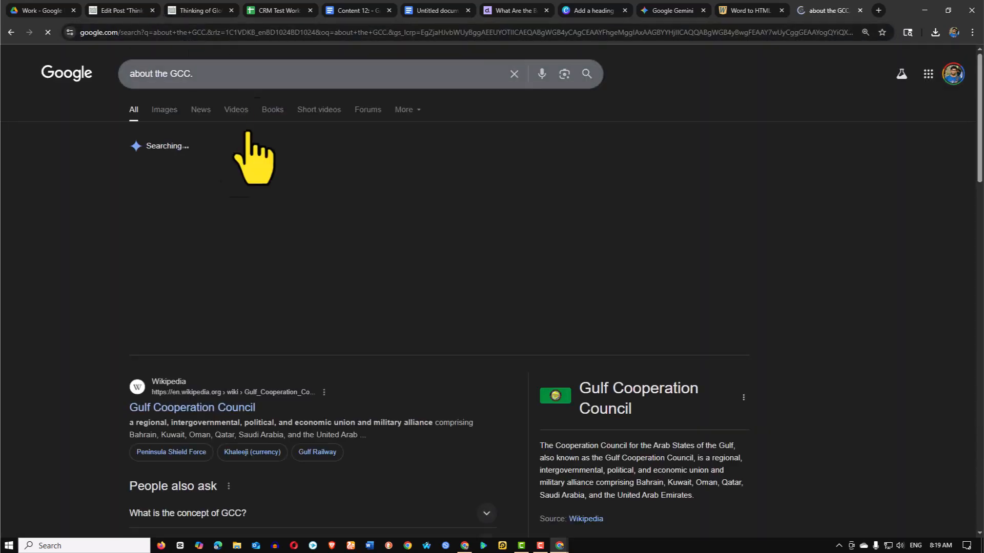
pyautogui.click(159, 110)
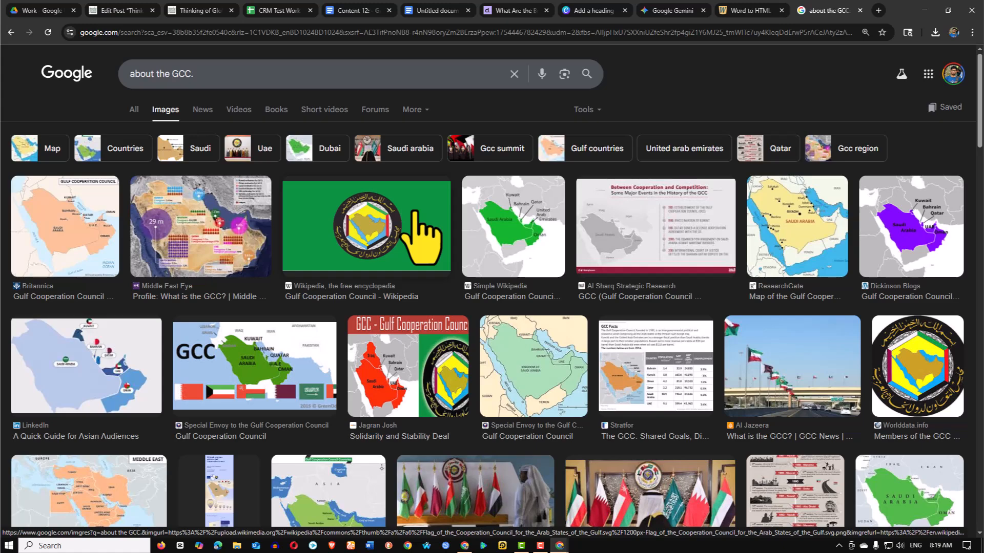
# Browse the GCC image results and open the larger view of the LinkedIn map labelling the Gulf countries with flags
pyautogui.scroll(-3, 563, 287)
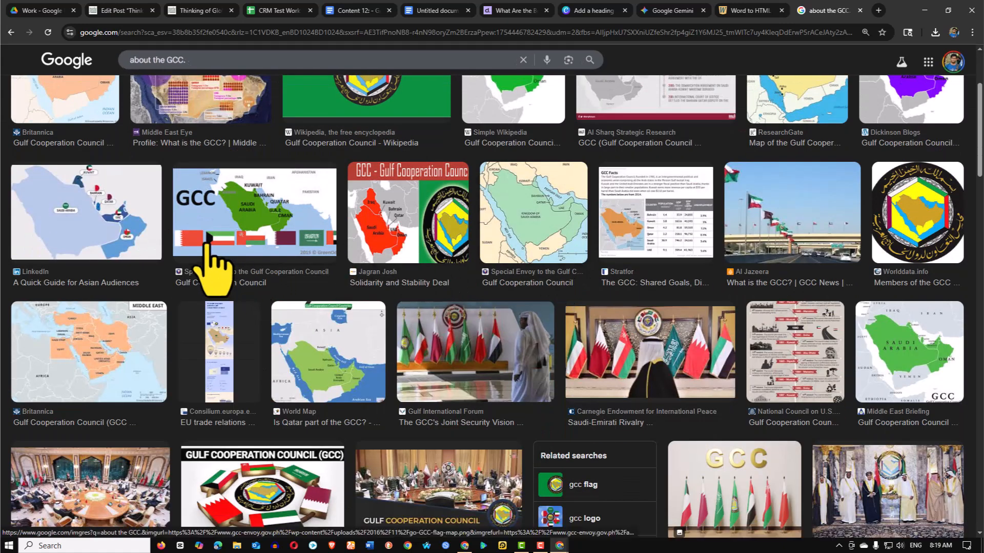
pyautogui.scroll(1, 262, 276)
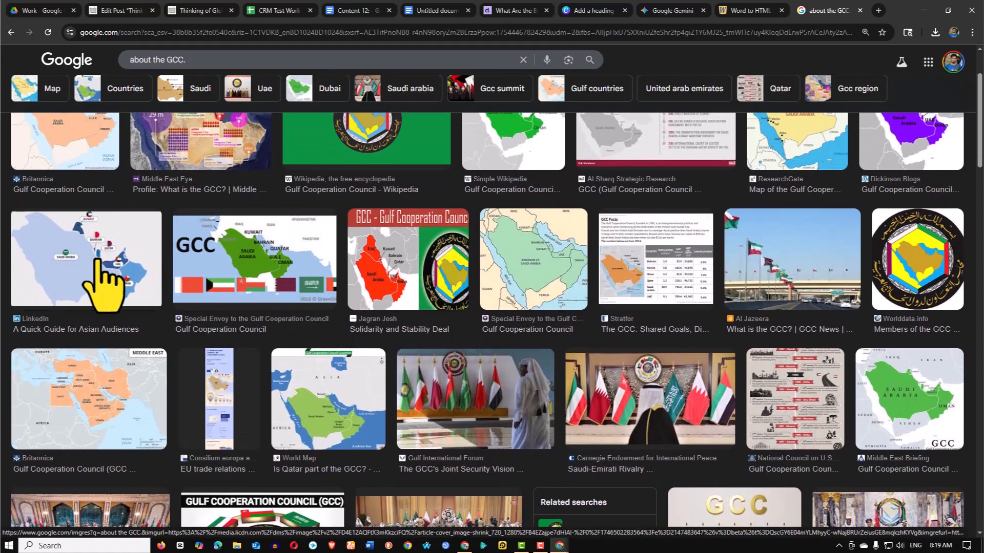
pyautogui.click(103, 282)
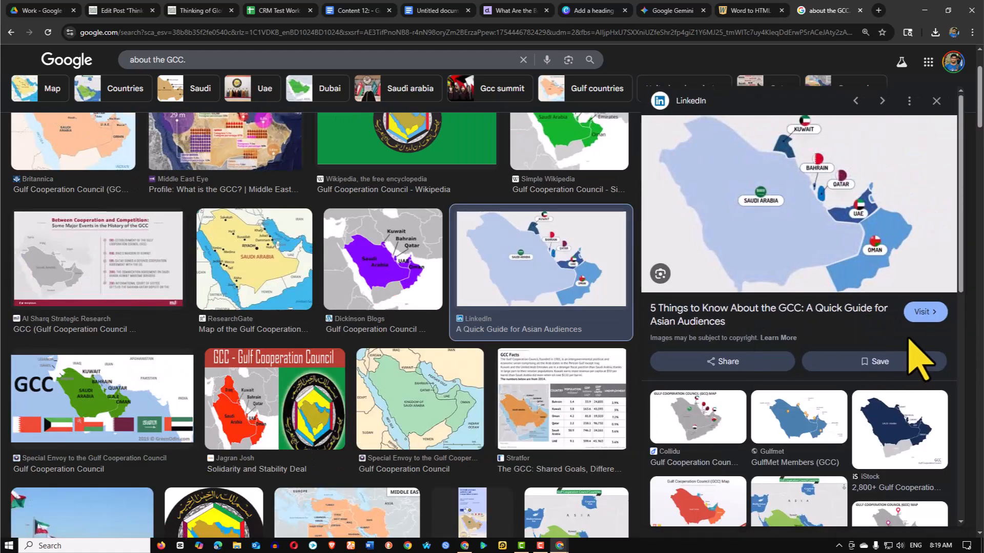
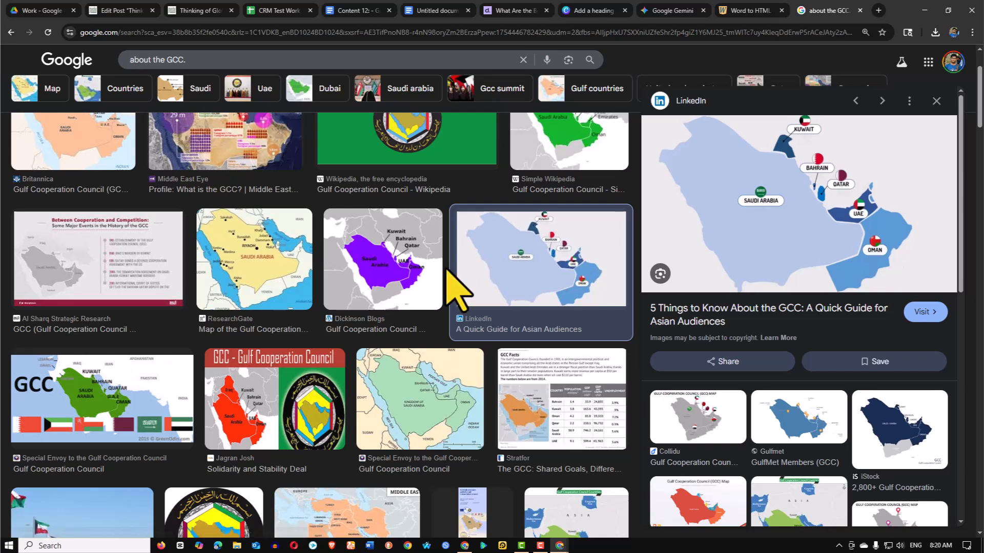
pyautogui.scroll(-3, 390, 277)
pyautogui.scroll(5, 410, 281)
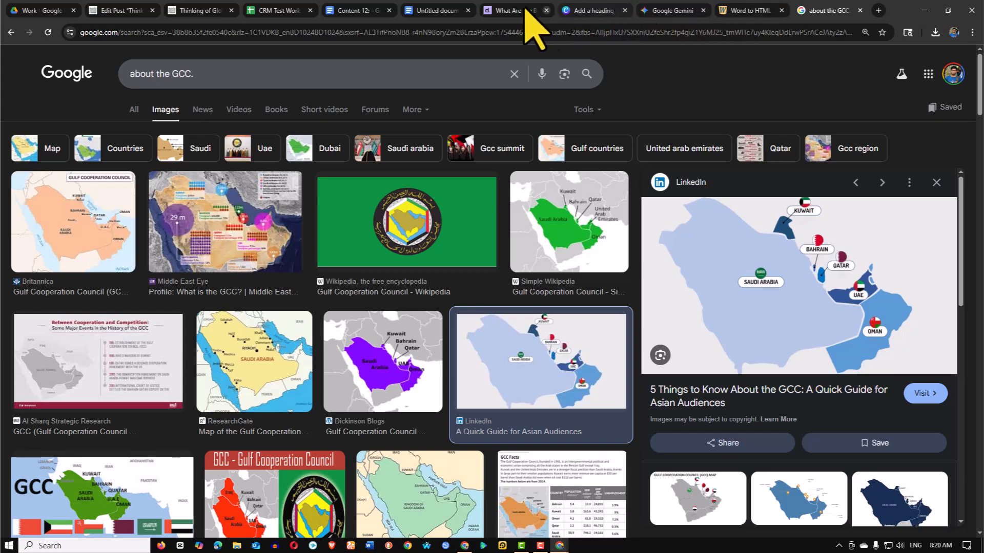
# Copy "Let's Talk Real Opportunity" from the post's "Forget a Random List of Islands" heading and search Google Images for it
pyautogui.click(115, 11)
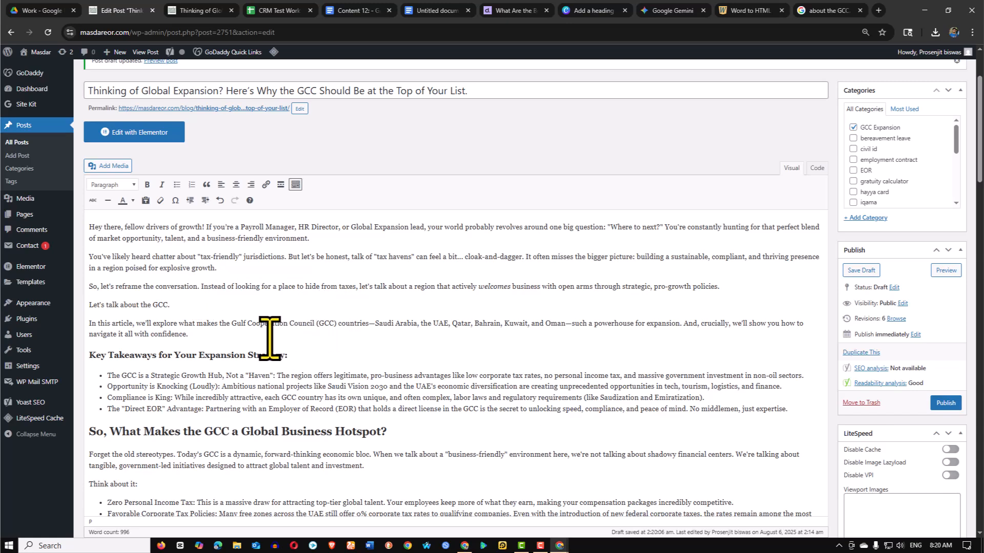
pyautogui.scroll(-7, 268, 334)
pyautogui.scroll(6, 191, 267)
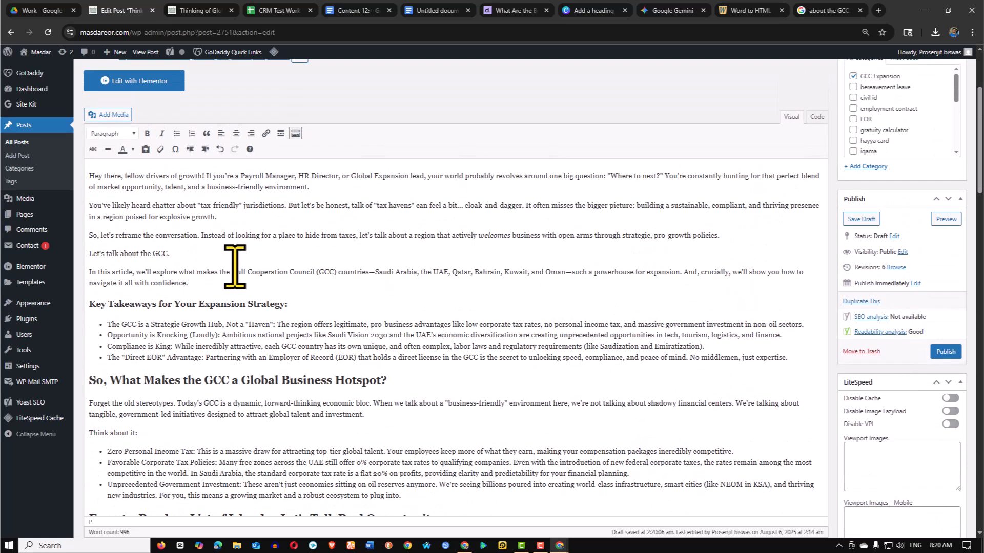
pyautogui.scroll(-5, 235, 266)
pyautogui.scroll(1, 242, 301)
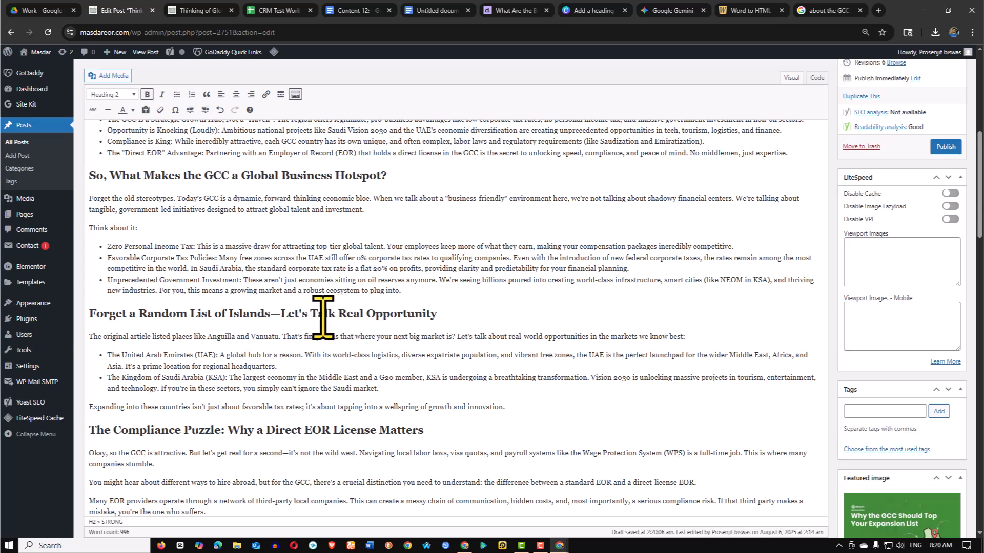
pyautogui.moveTo(281, 315); pyautogui.dragTo(428, 316)
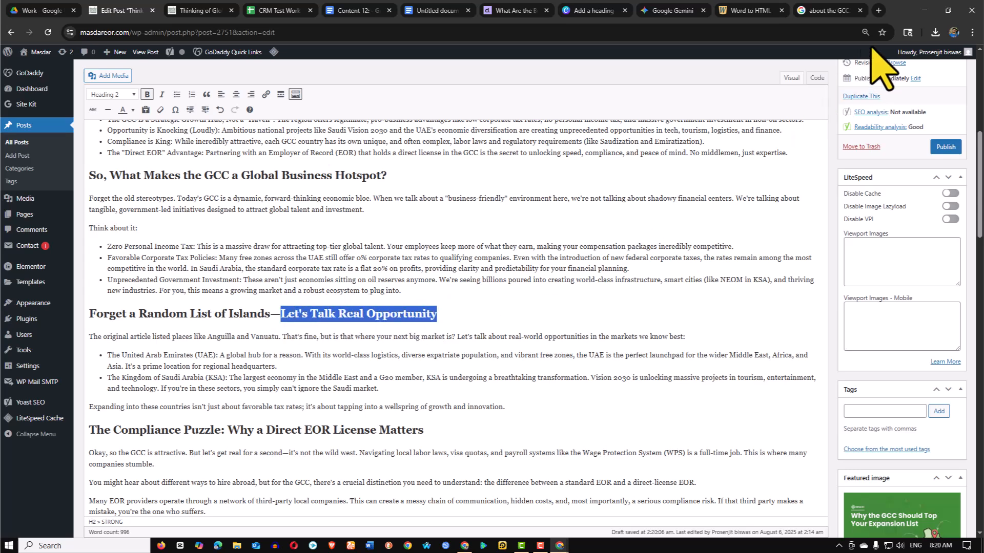
pyautogui.click(820, 11)
pyautogui.moveTo(193, 81); pyautogui.dragTo(82, 80)
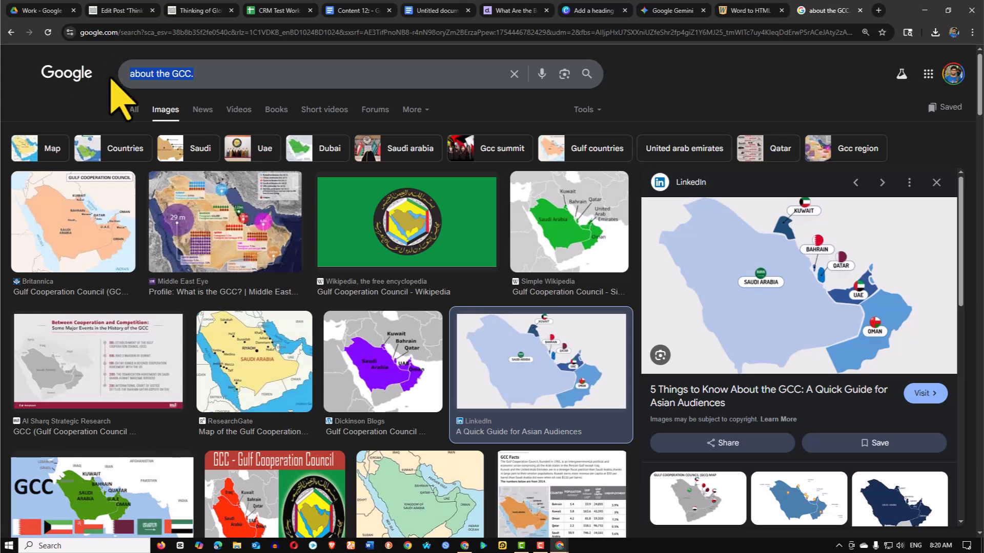
pyautogui.write("Let's Talk Real Opportunity")
pyautogui.press('Return')
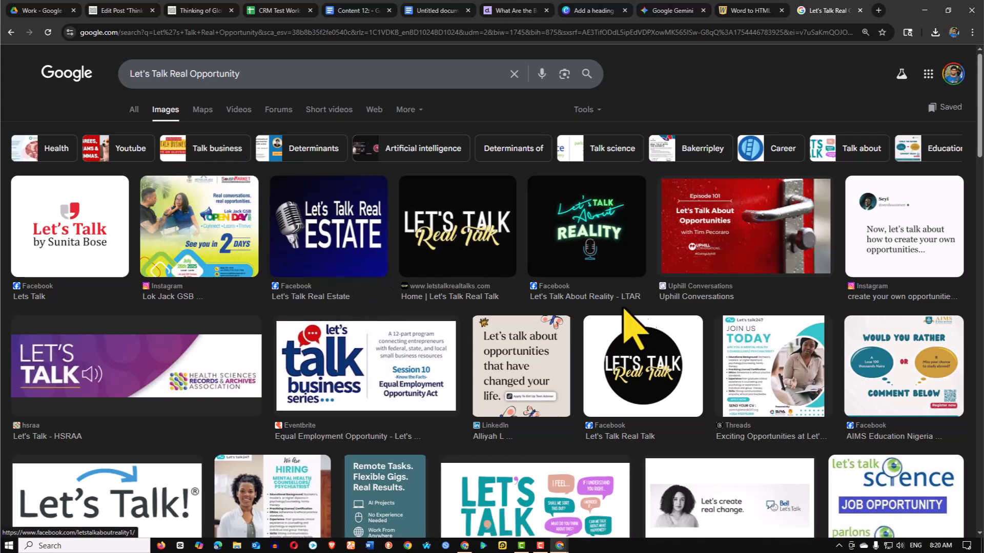
# Browse the "Let's Talk Real Opportunity" image results for a picture that suits the section
pyautogui.scroll(-7, 486, 305)
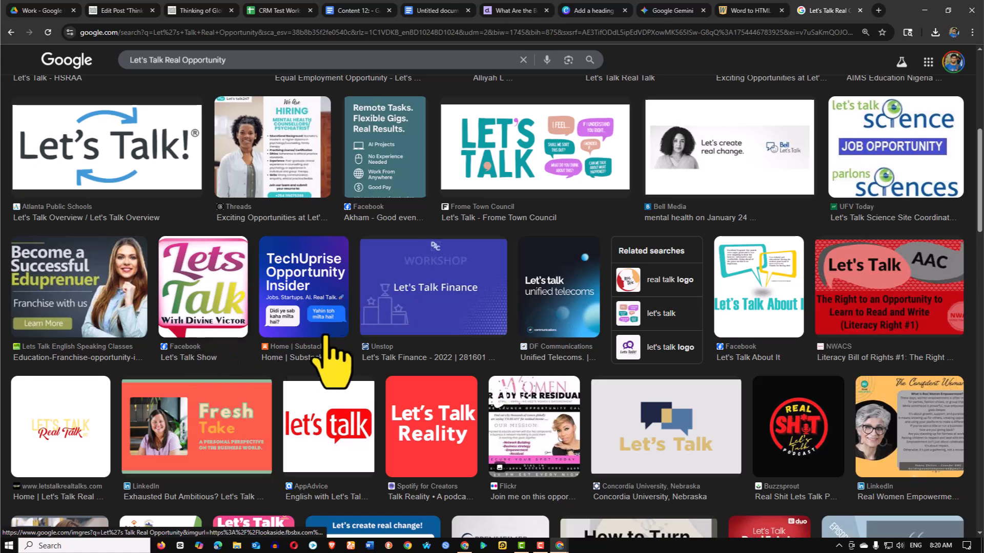
pyautogui.scroll(-8, 395, 378)
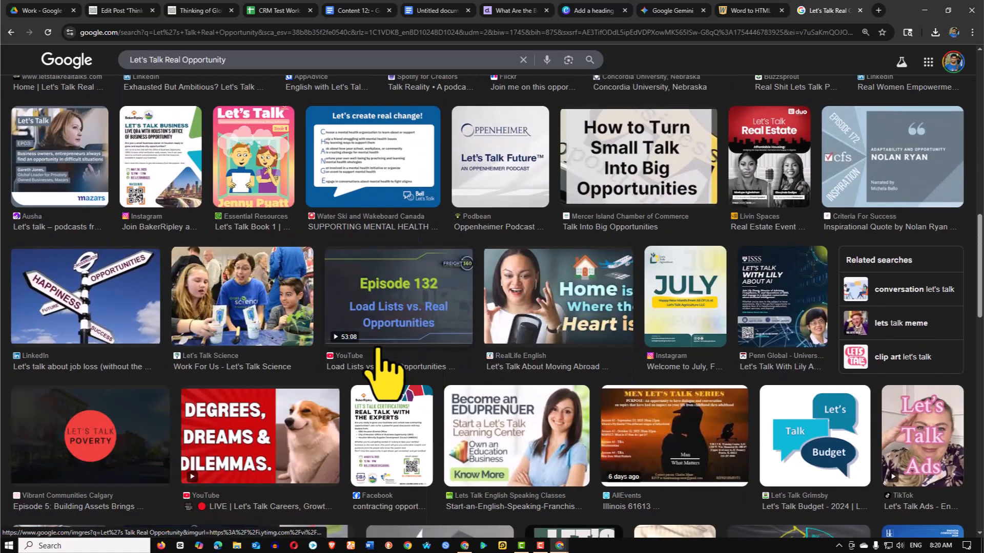
pyautogui.scroll(-3, 384, 351)
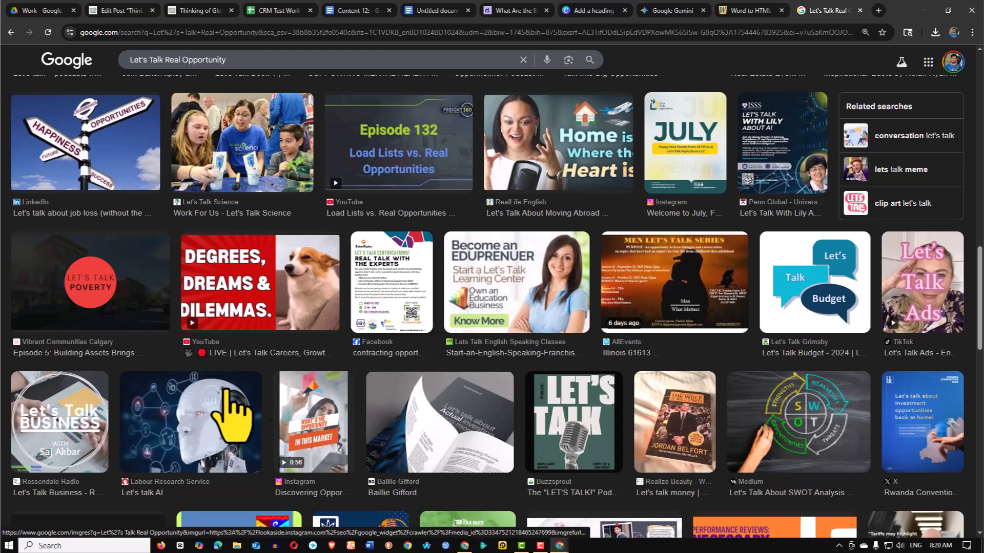
pyautogui.scroll(3, 136, 328)
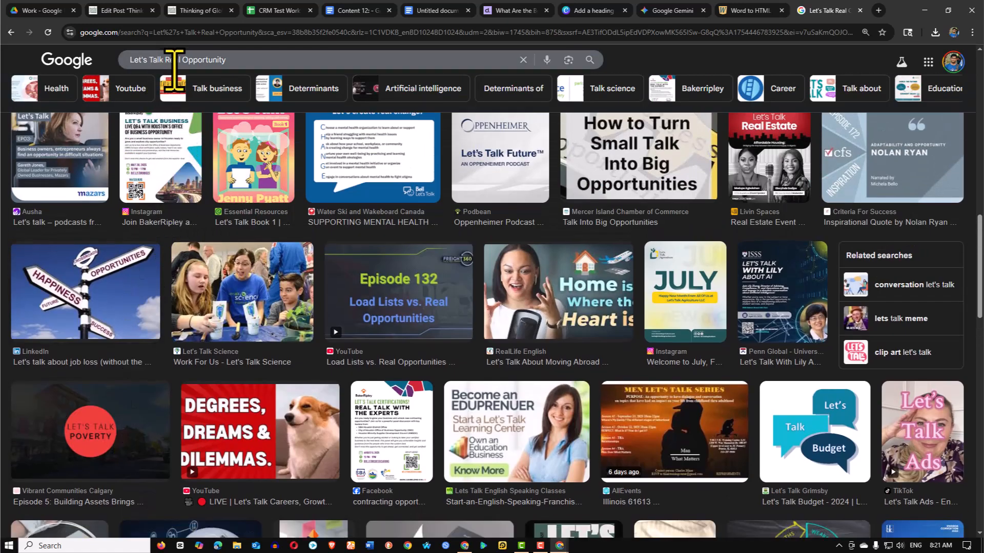
# Change the image search to the suggested query "let's talk business"
pyautogui.doubleClick(256, 59)
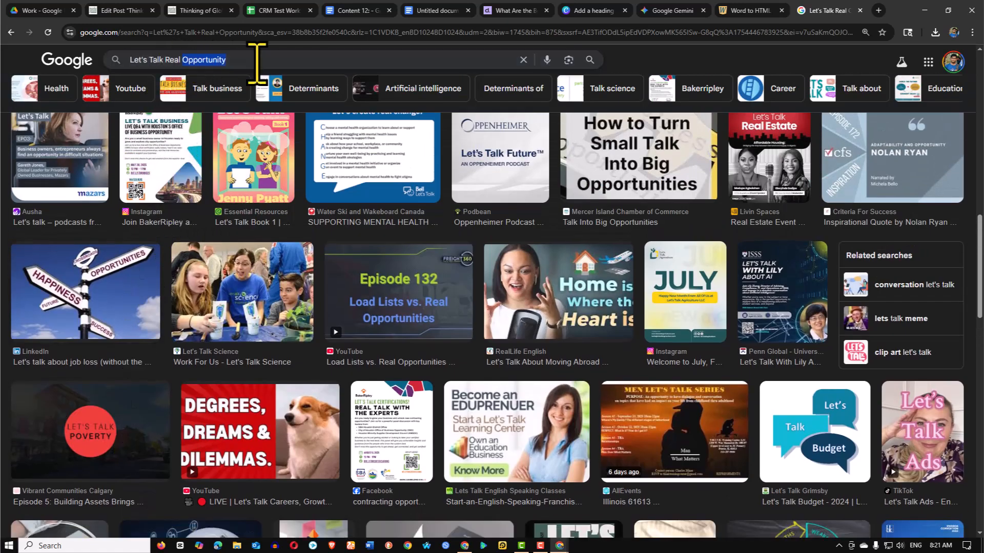
pyautogui.press('BackSpace')
pyautogui.press('BackSpace')
pyautogui.press('BackSpace')
pyautogui.press('BackSpace')
pyautogui.press('BackSpace')
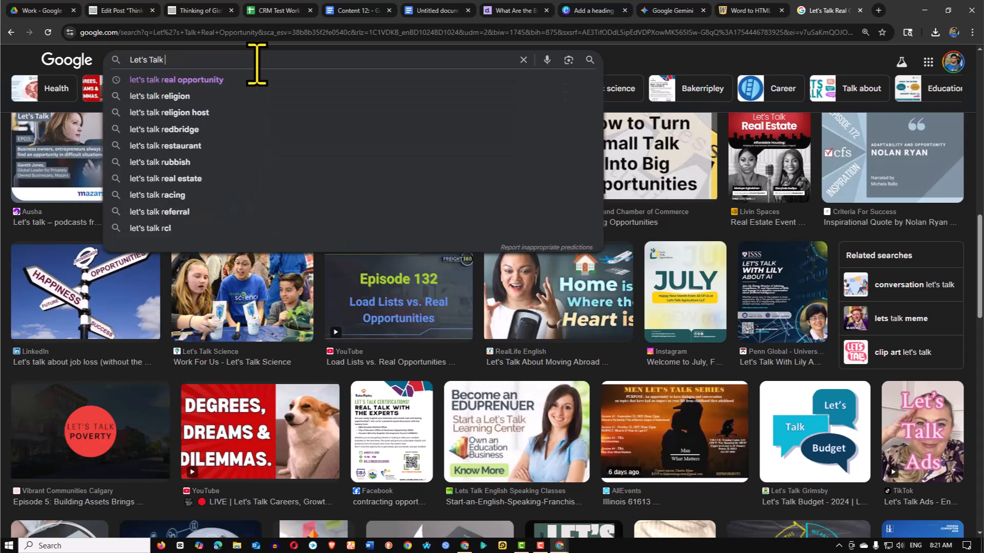
pyautogui.write('bus')
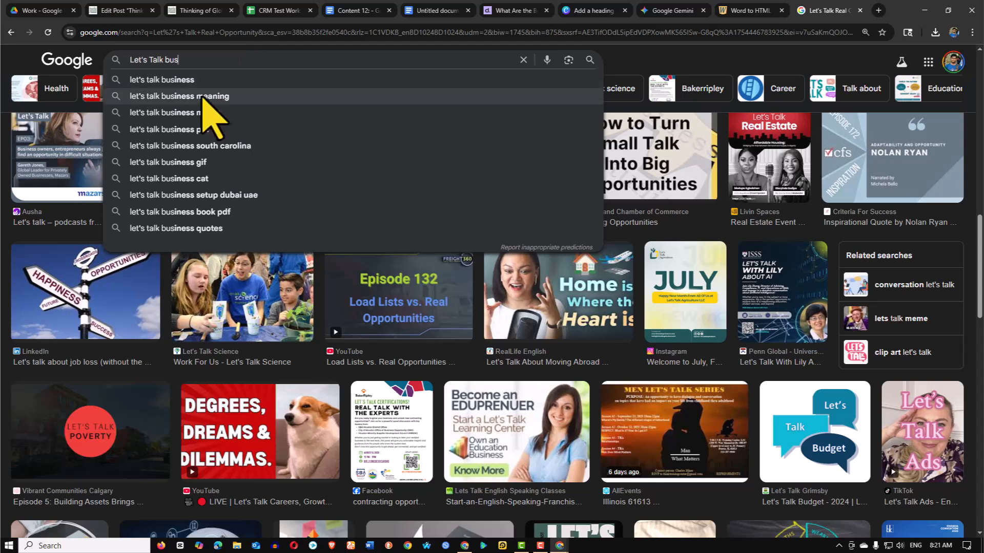
pyautogui.click(207, 81)
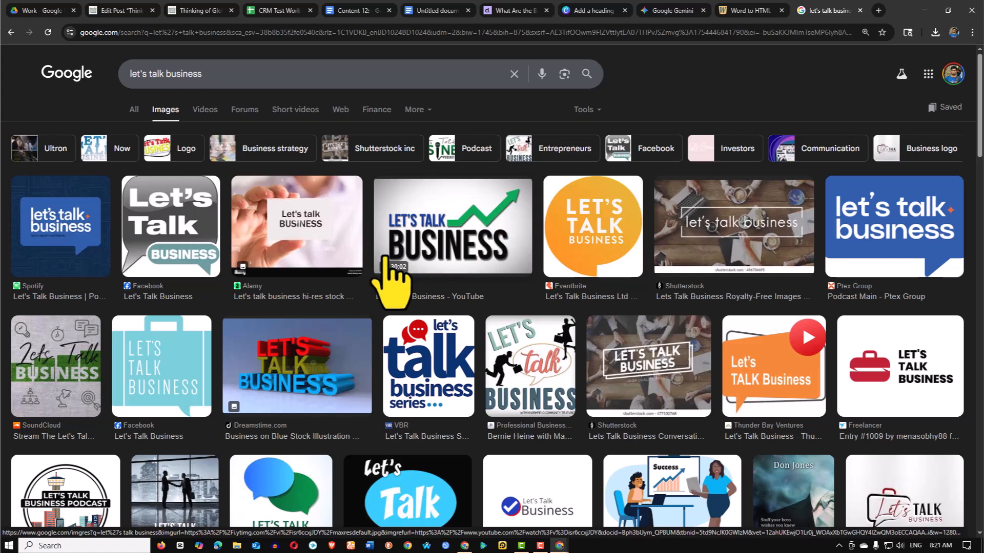
# Browse the business image results and open the eJOY English picture of a handshake over a desk in a new tab
pyautogui.scroll(-4, 461, 292)
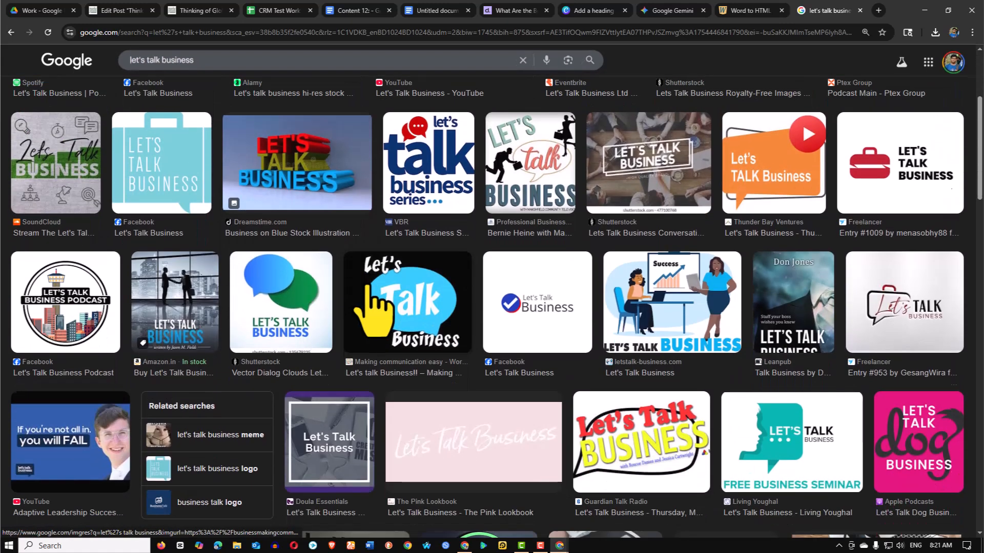
pyautogui.scroll(-4, 379, 287)
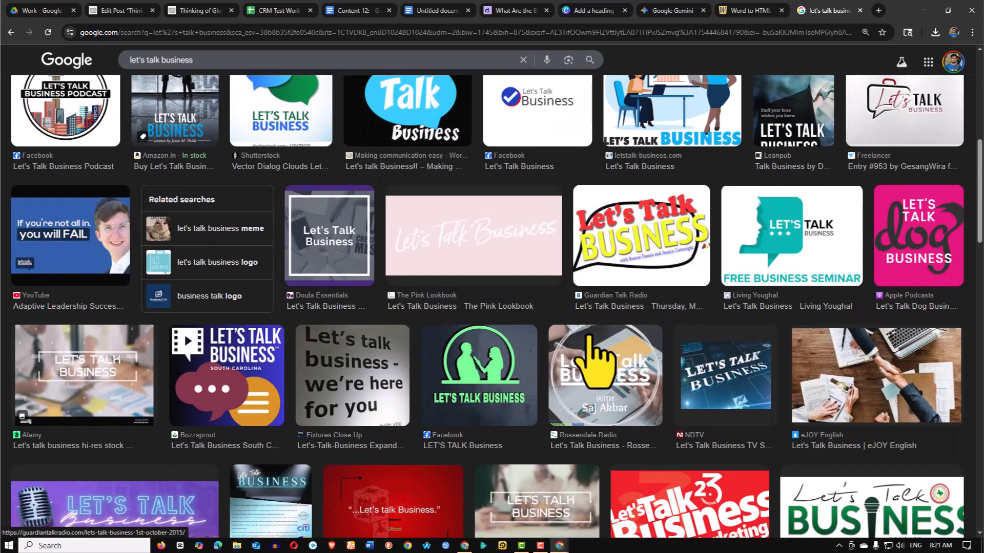
pyautogui.middleClick(898, 380)
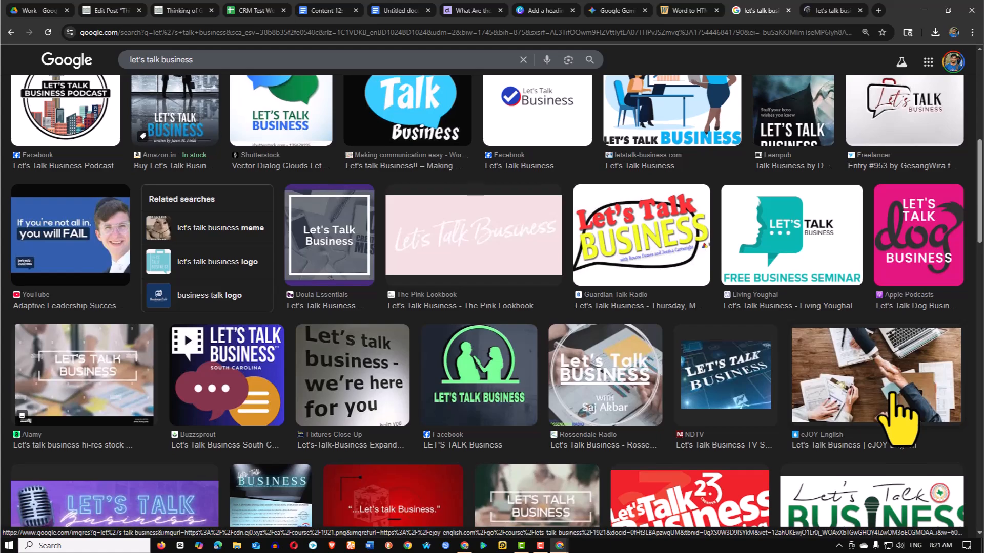
# Check further business image results and bring up the opened eJOY English handshake picture
pyautogui.scroll(-7, 892, 396)
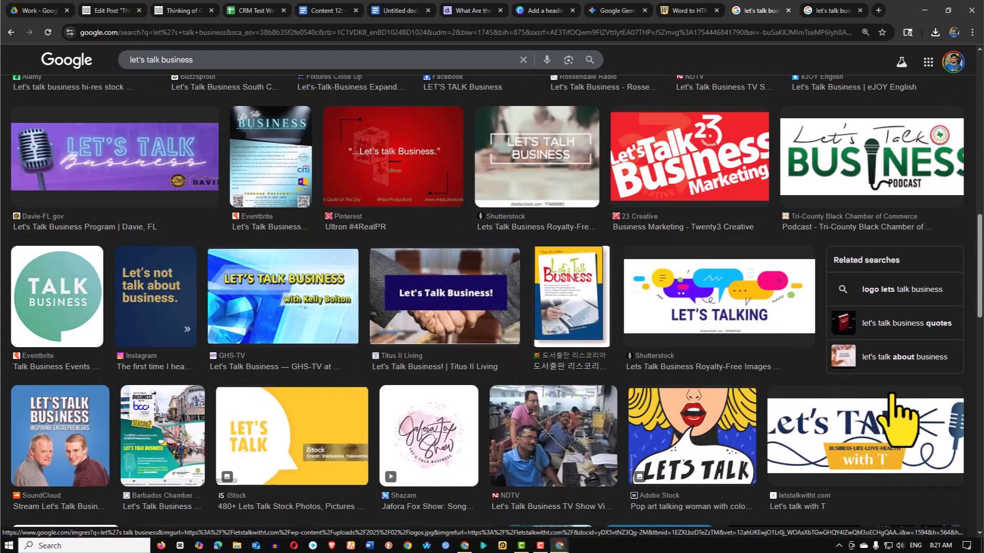
pyautogui.scroll(7, 868, 296)
pyautogui.click(830, 12)
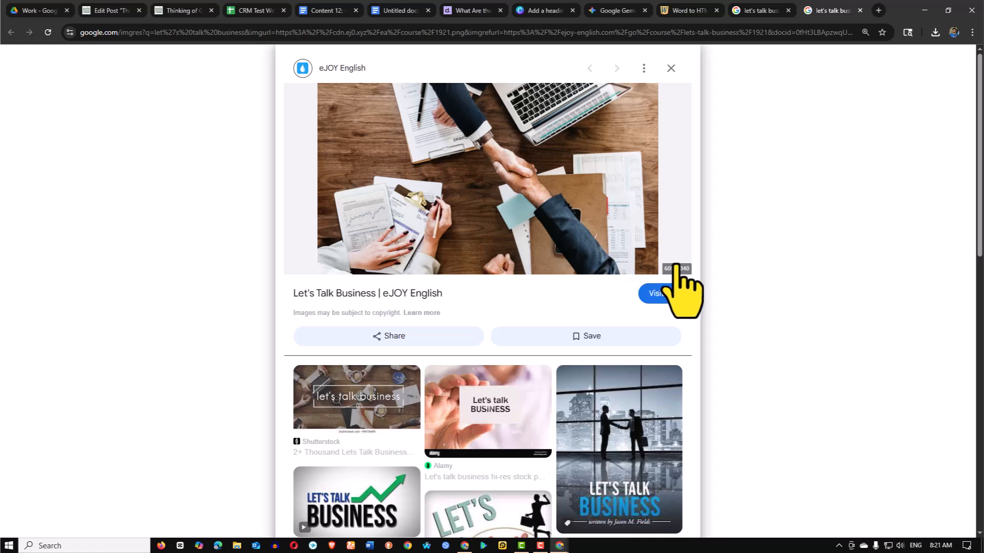
pyautogui.click(500, 187)
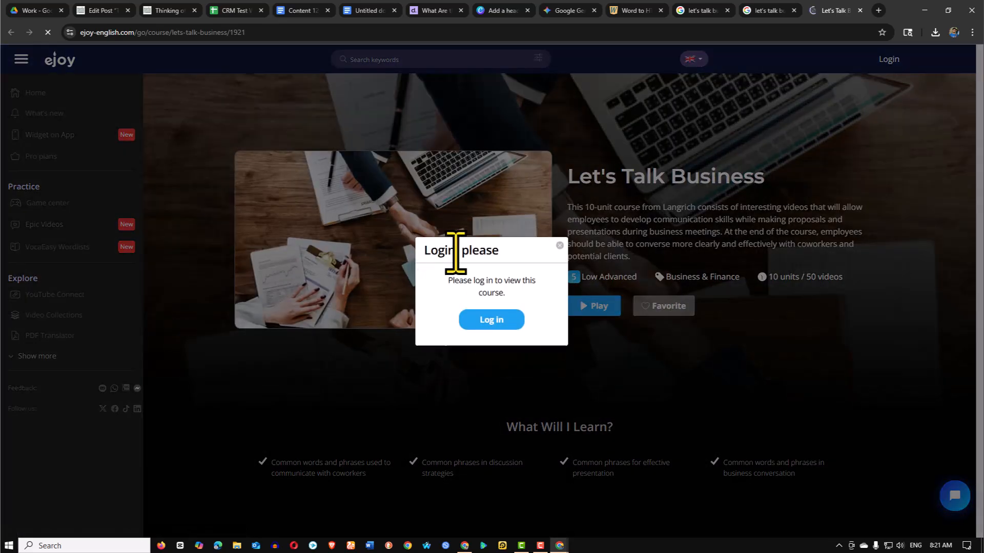
pyautogui.click(560, 245)
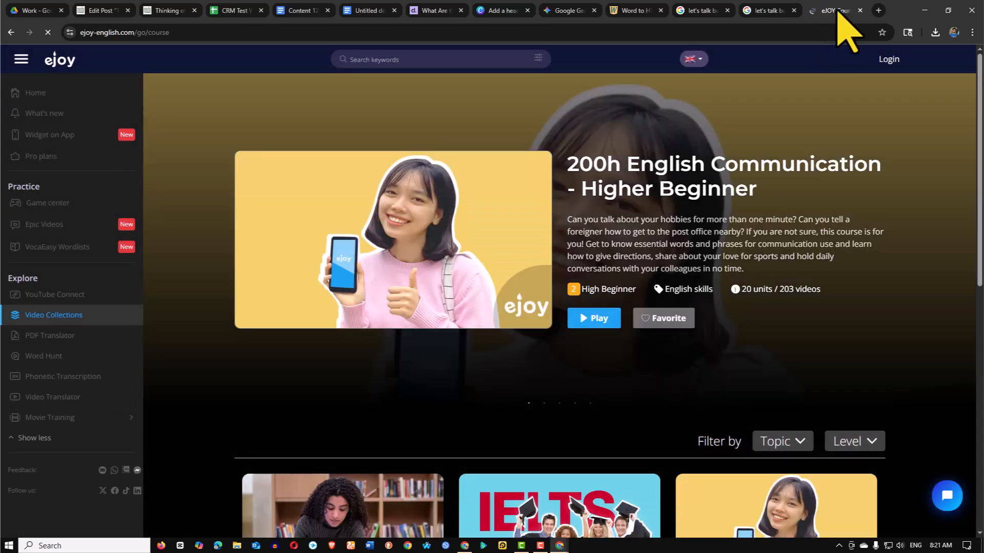
pyautogui.click(860, 10)
# Save the eJOY English handshake picture to the Downloads folder as 1921.png
pyautogui.rightClick(471, 175)
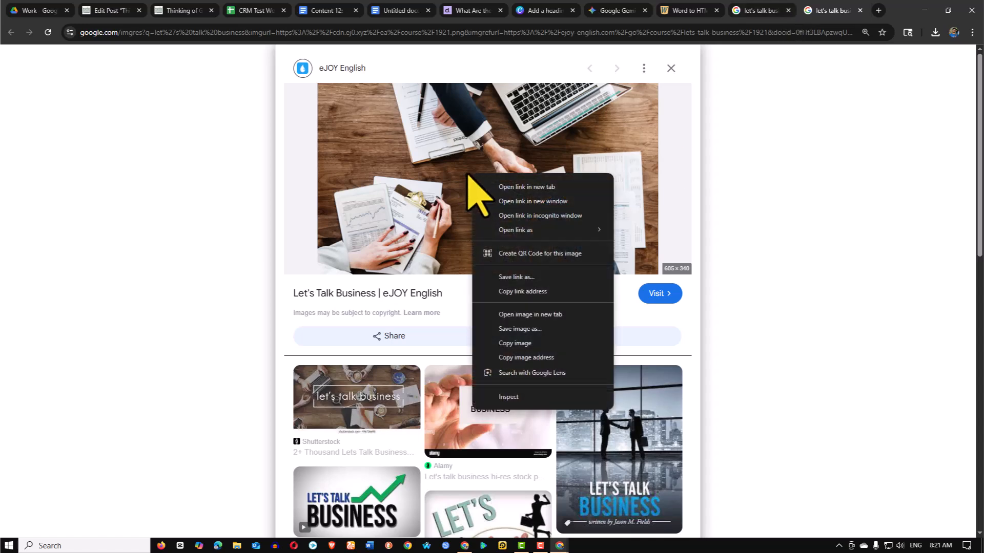
pyautogui.click(526, 332)
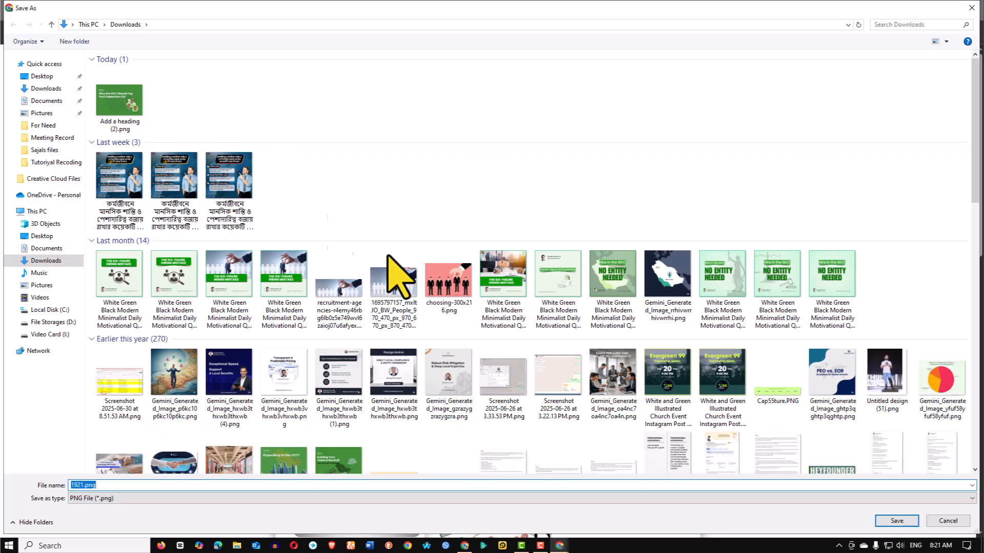
pyautogui.scroll(-1, 945, 451)
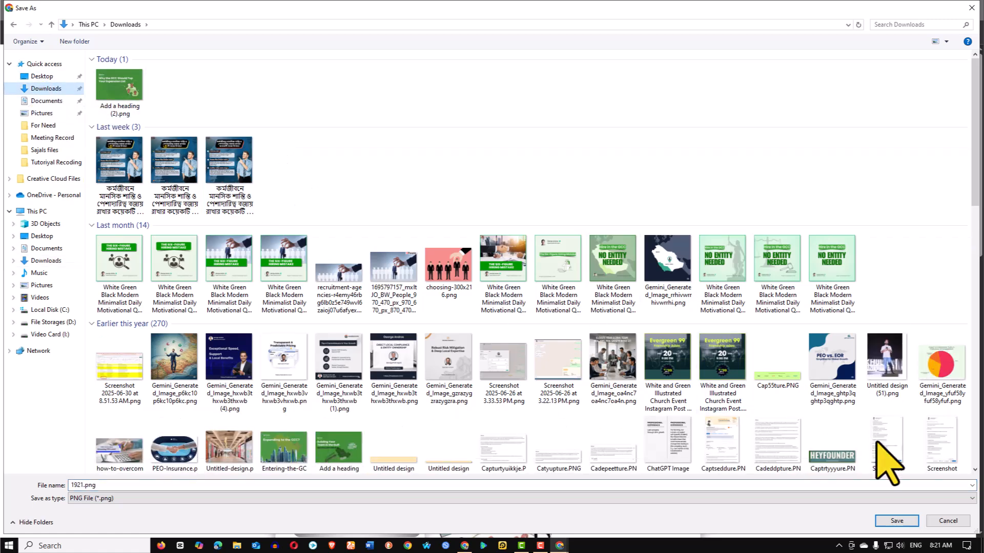
pyautogui.click(904, 521)
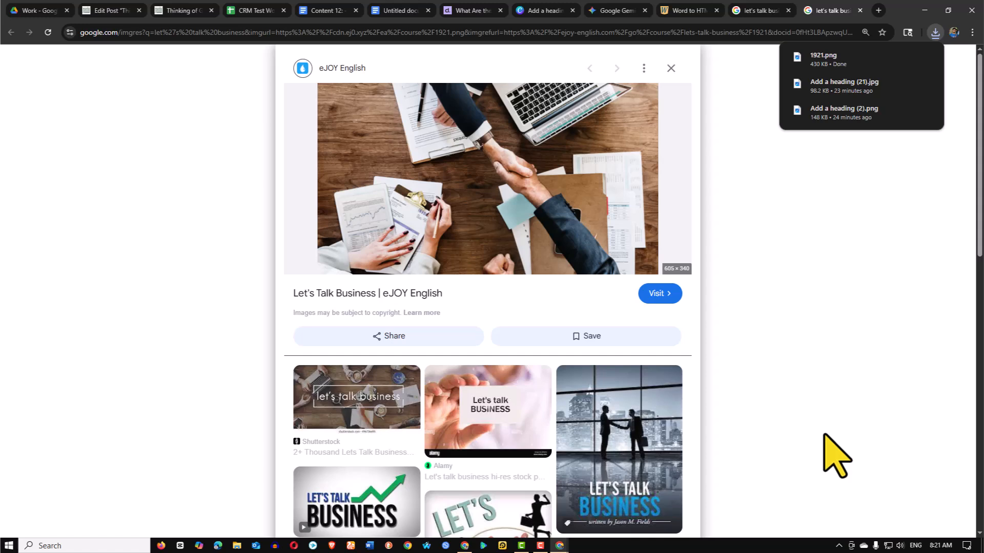
# Look through the related images below the handshake picture for other suitable business photos
pyautogui.scroll(-10, 562, 408)
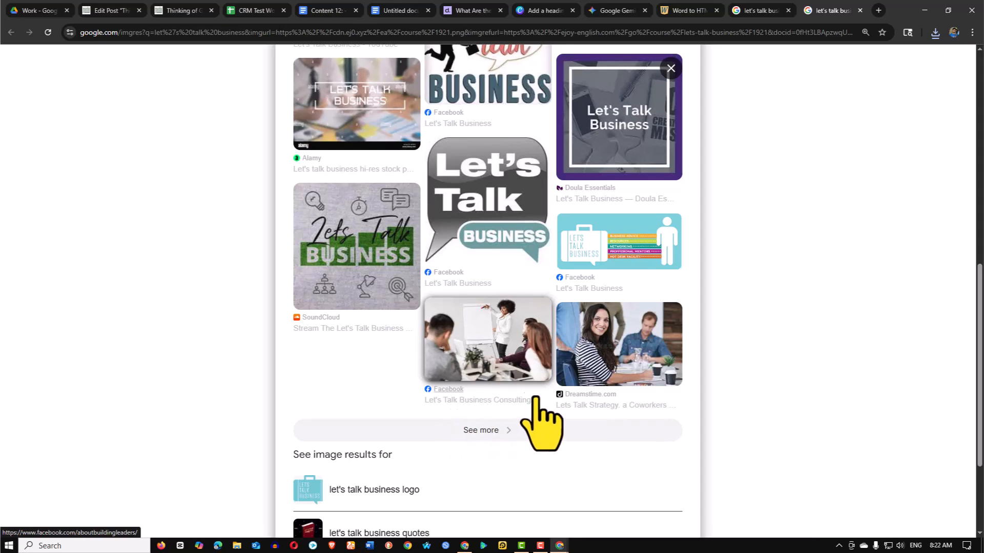
pyautogui.scroll(-3, 507, 369)
pyautogui.scroll(10, 589, 287)
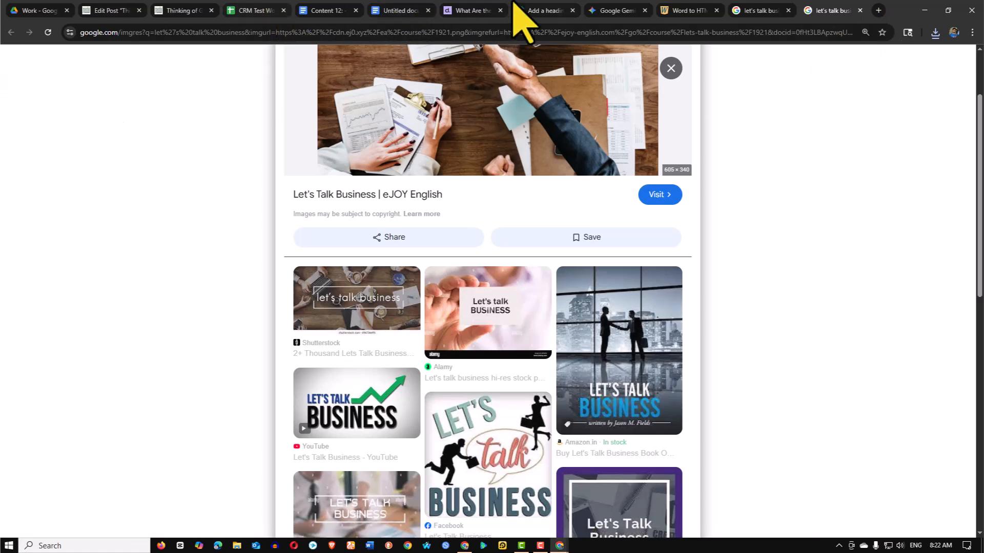
# Switch to Canva, open its home page in a new tab and open the recent design "that work."
pyautogui.click(558, 9)
pyautogui.scroll(15, 325, 259)
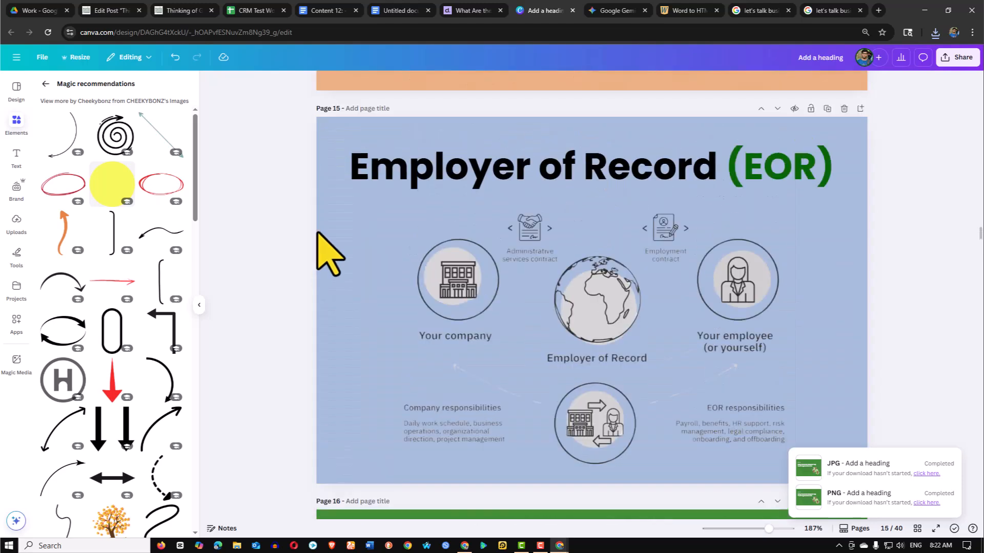
pyautogui.click(16, 58)
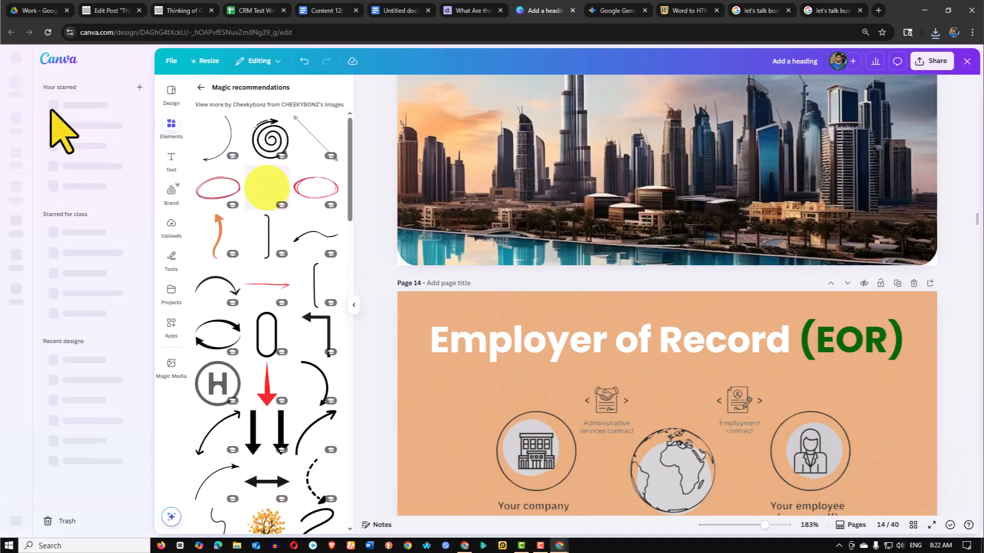
pyautogui.middleClick(16, 119)
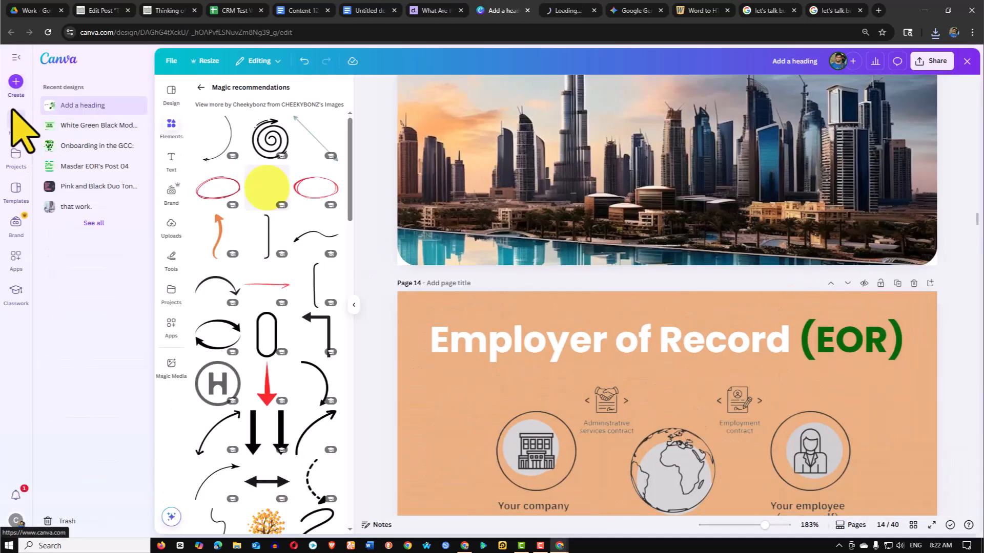
pyautogui.click(567, 11)
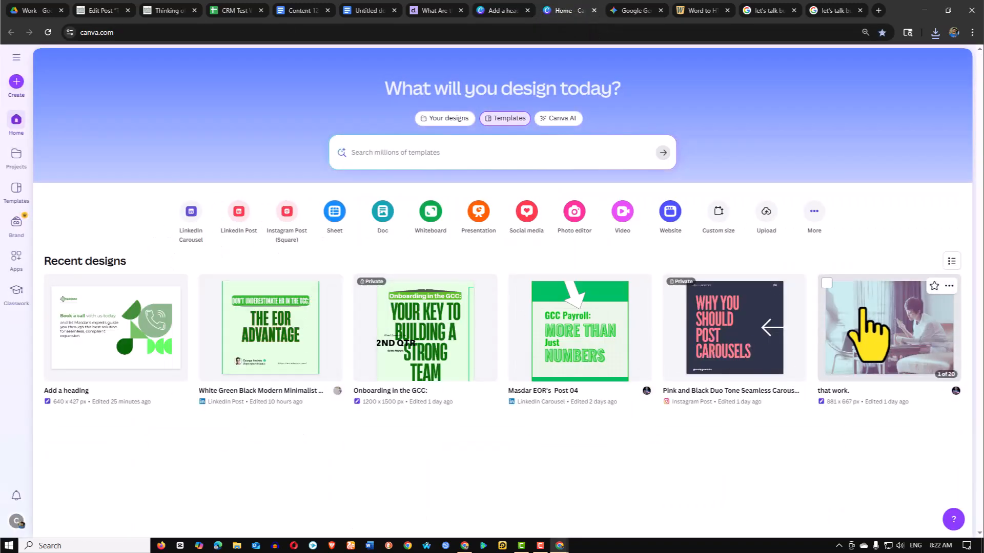
pyautogui.click(868, 330)
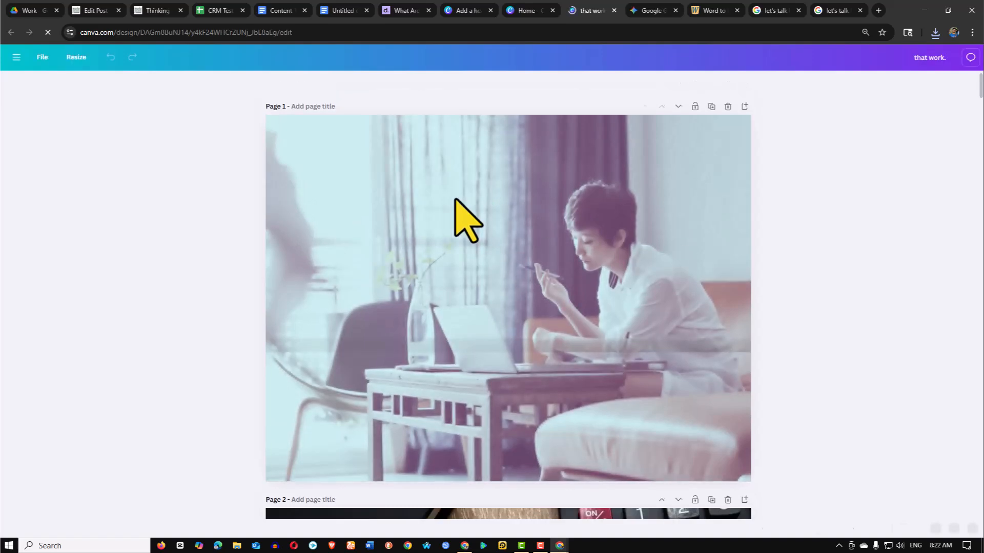
# Duplicate page 2 of the design, the Independent Contractor Agreement page with the Masdar logo
pyautogui.scroll(-10, 536, 241)
pyautogui.scroll(3, 692, 199)
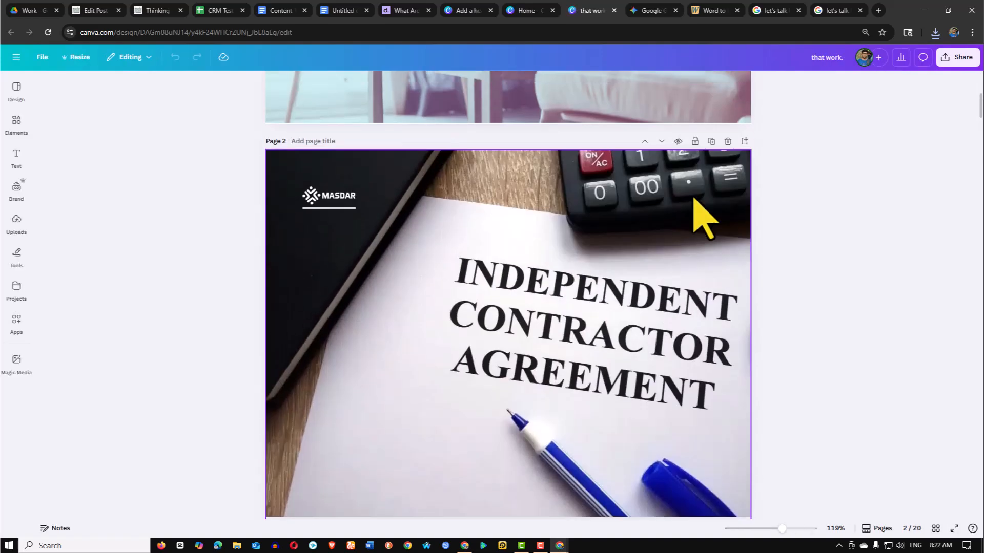
pyautogui.click(711, 142)
pyautogui.scroll(3, 564, 274)
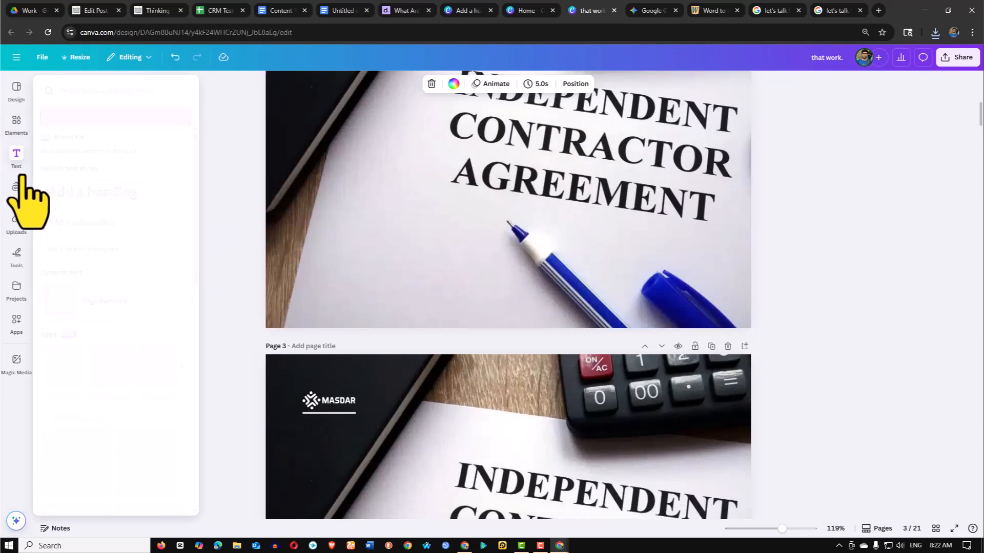
# Upload the image 1921.png from the Downloads folder to the design's uploads
pyautogui.click(15, 224)
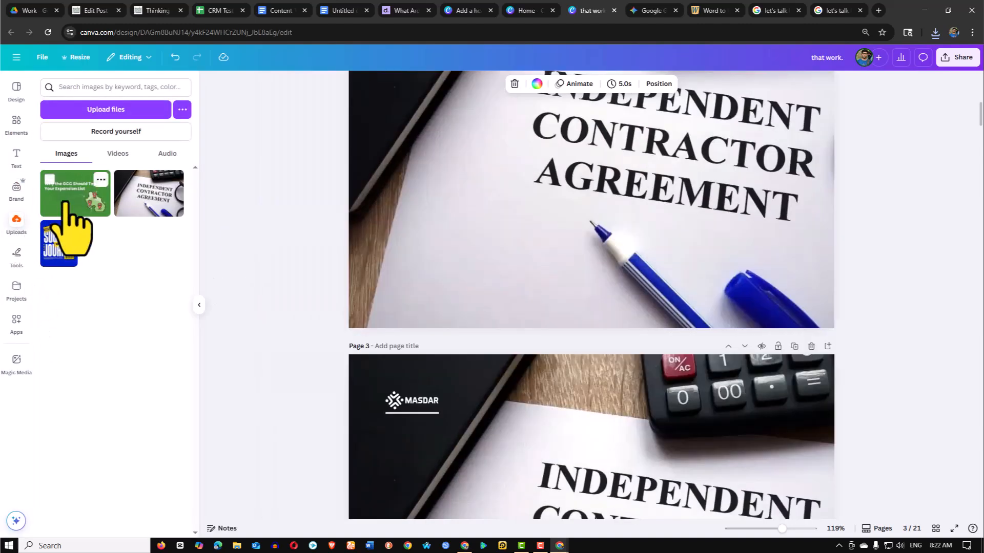
pyautogui.click(95, 111)
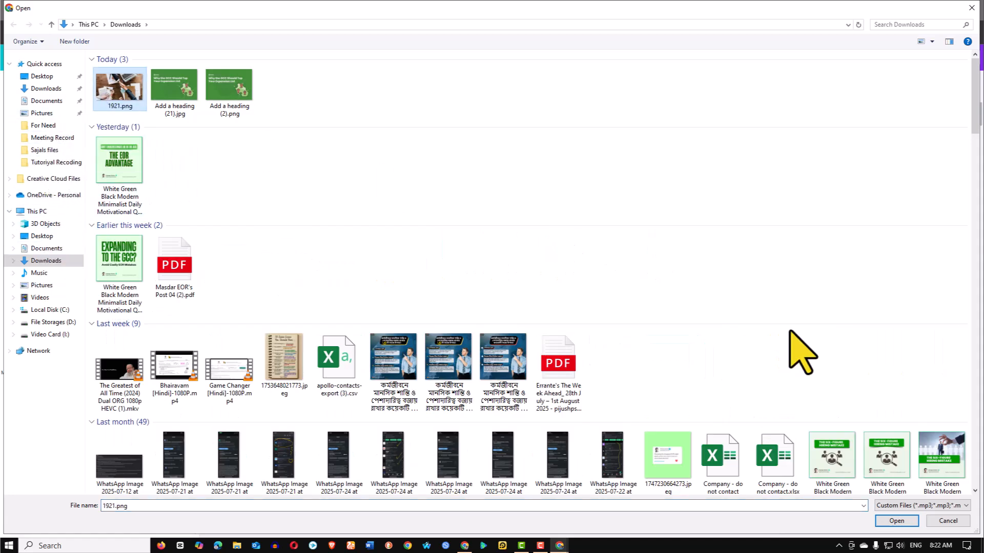
pyautogui.click(895, 521)
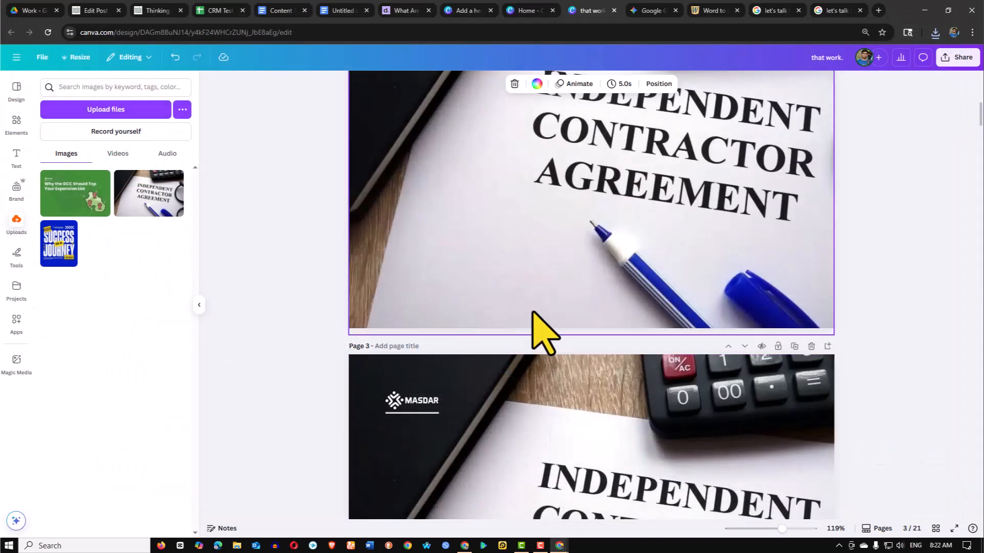
# Try to replace the contract agreement photo on page 2 with the uploaded handshake photo
pyautogui.scroll(2, 353, 328)
pyautogui.scroll(-6, 774, 334)
pyautogui.scroll(9, 771, 335)
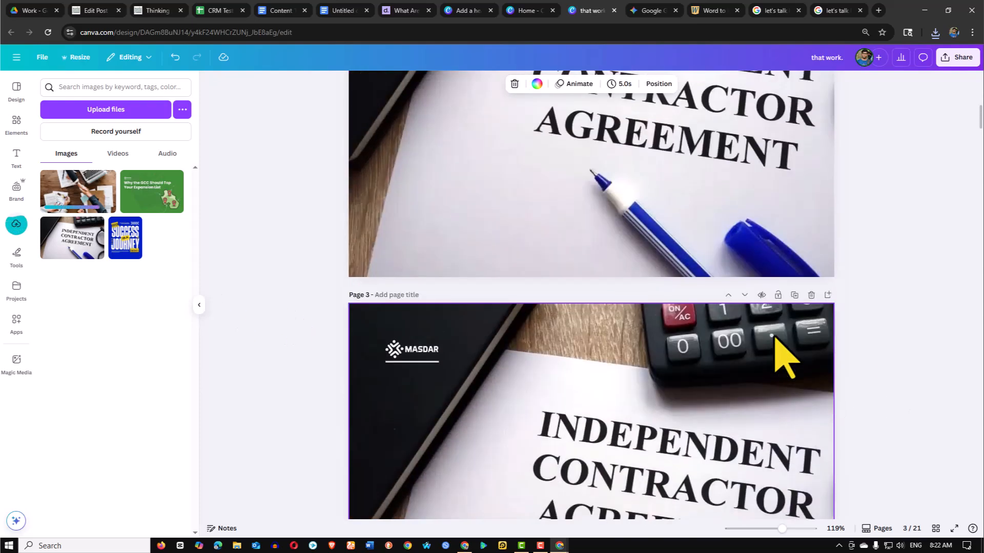
pyautogui.scroll(-1, 760, 328)
pyautogui.scroll(-1, 760, 327)
pyautogui.click(643, 302)
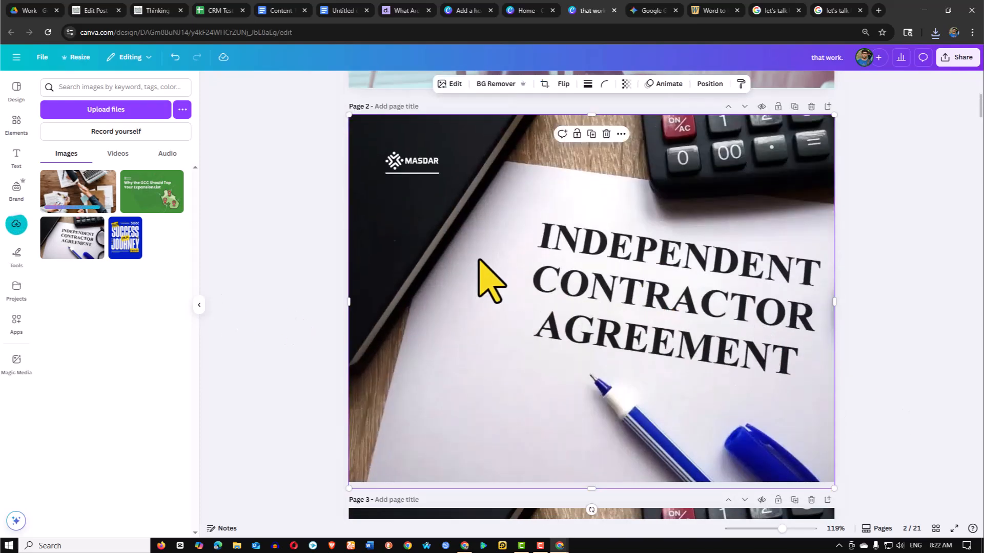
pyautogui.moveTo(77, 202); pyautogui.dragTo(384, 231)
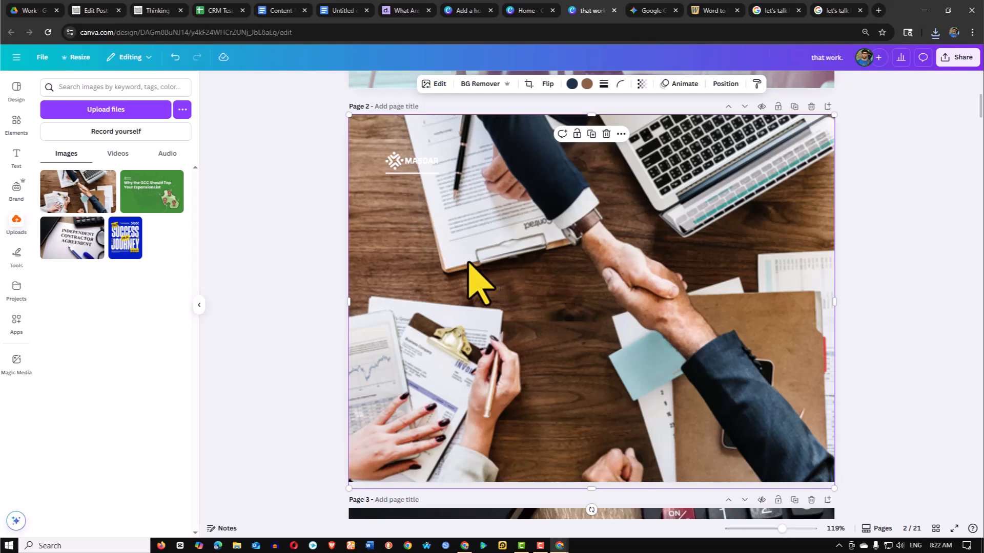
pyautogui.hotkey('ctrl', 'z')
# Add the uploaded handshake photo to page 2 as a separate image and delete the contract agreement photo behind it
pyautogui.click(79, 203)
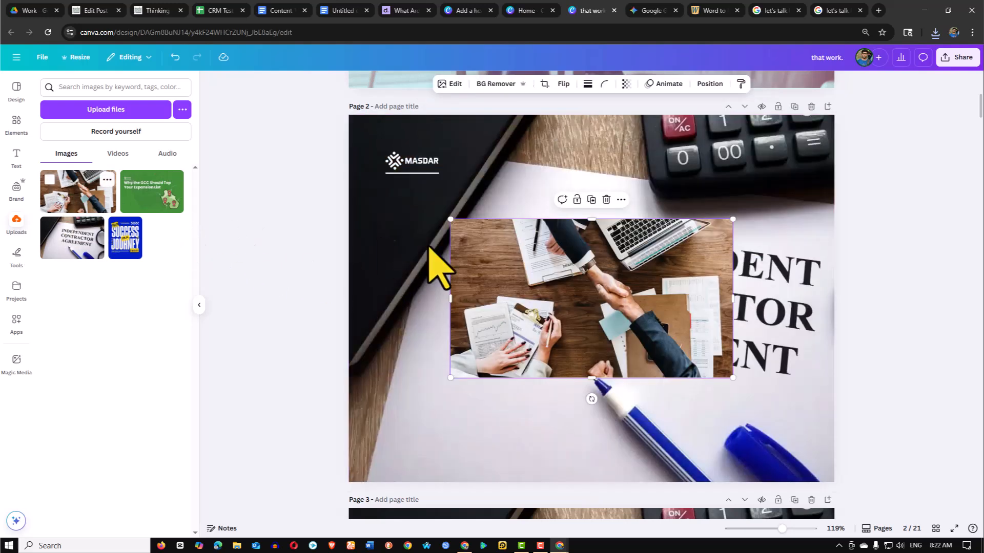
pyautogui.moveTo(626, 290); pyautogui.dragTo(544, 287)
pyautogui.click(680, 161)
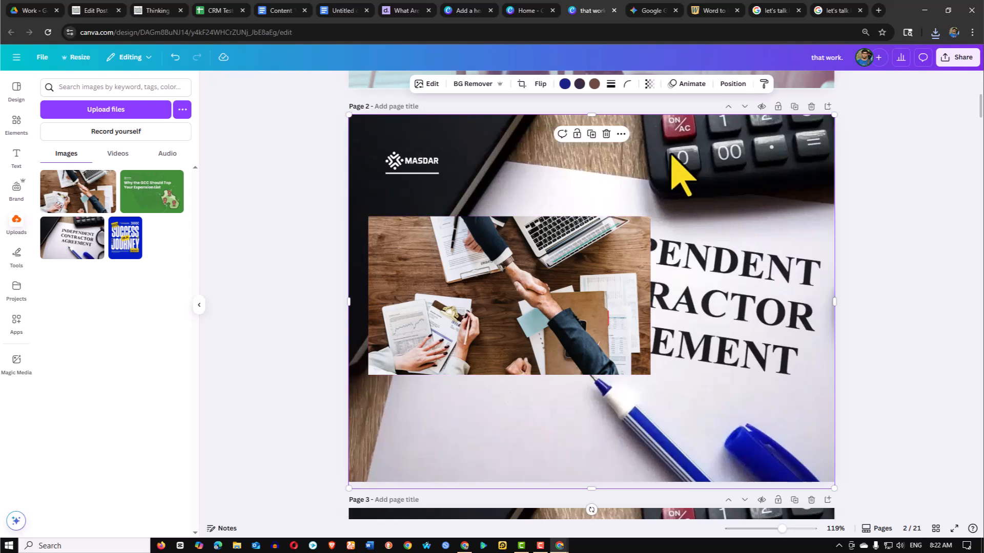
pyautogui.click(607, 135)
# Align the handshake photo with page 2's upper-left corner and enlarge it to cover the whole page from edge to edge
pyautogui.moveTo(432, 277); pyautogui.dragTo(404, 183)
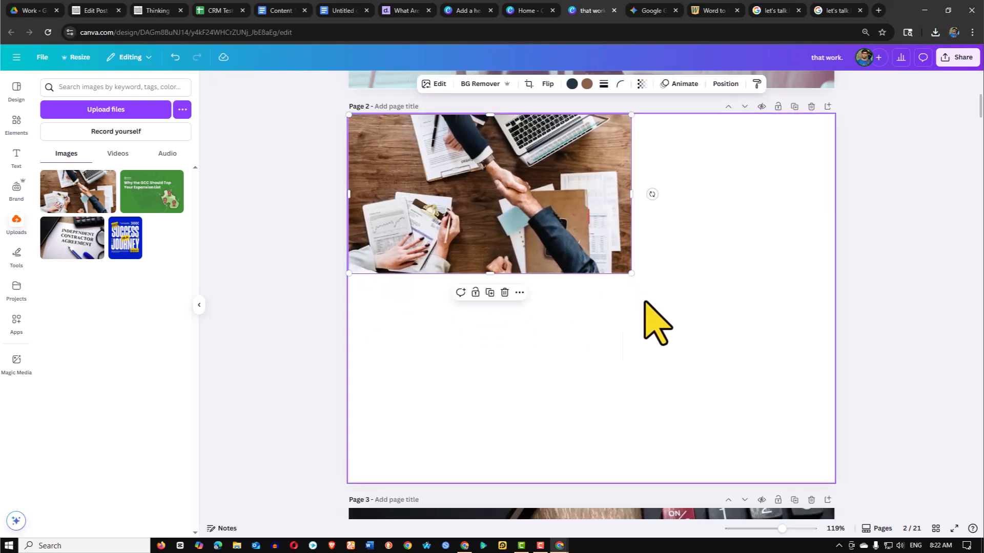
pyautogui.moveTo(631, 273); pyautogui.dragTo(788, 455)
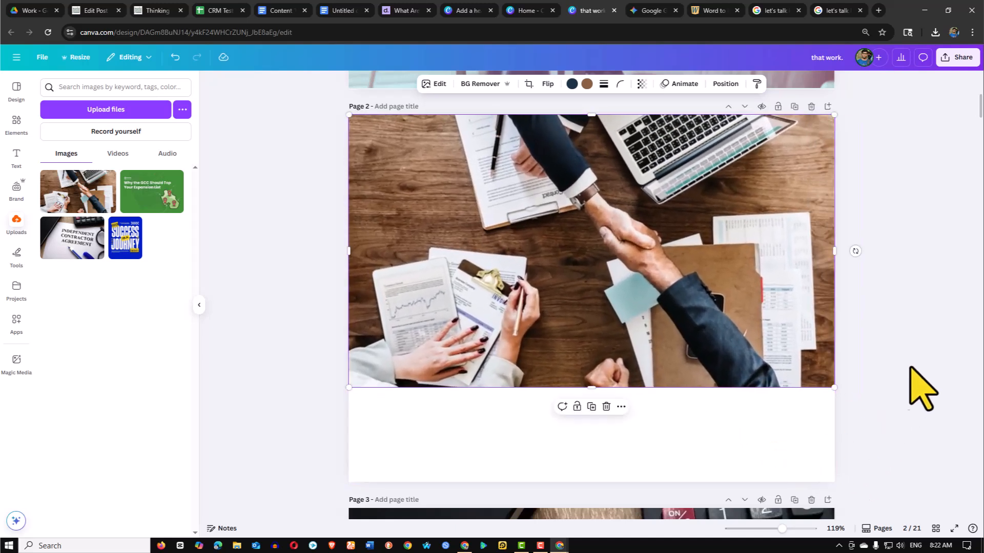
pyautogui.click(571, 316)
pyautogui.moveTo(589, 389); pyautogui.dragTo(618, 482)
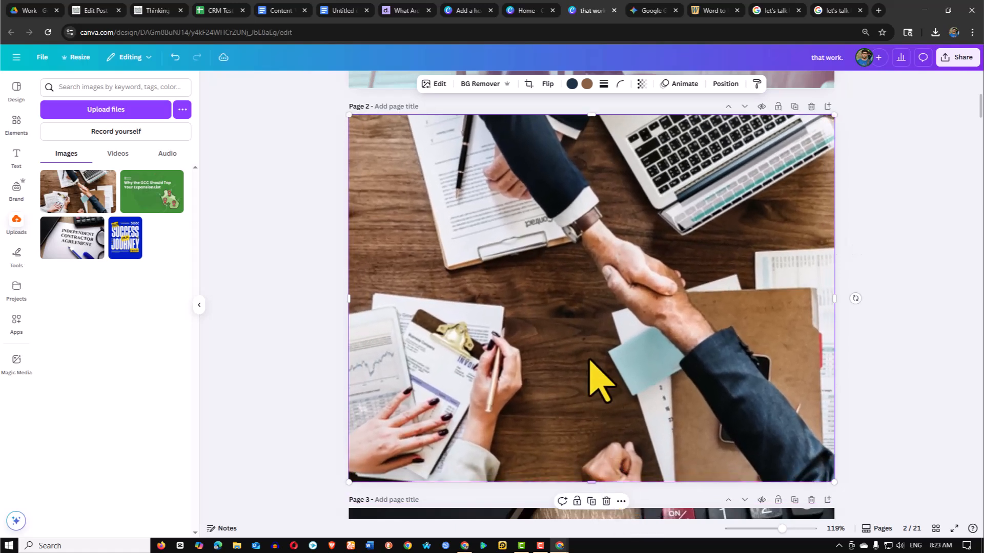
pyautogui.moveTo(535, 278)
pyautogui.mouseDown()
pyautogui.moveTo(582, 285)
pyautogui.moveTo(538, 272)
pyautogui.moveTo(545, 278)
pyautogui.mouseUp()
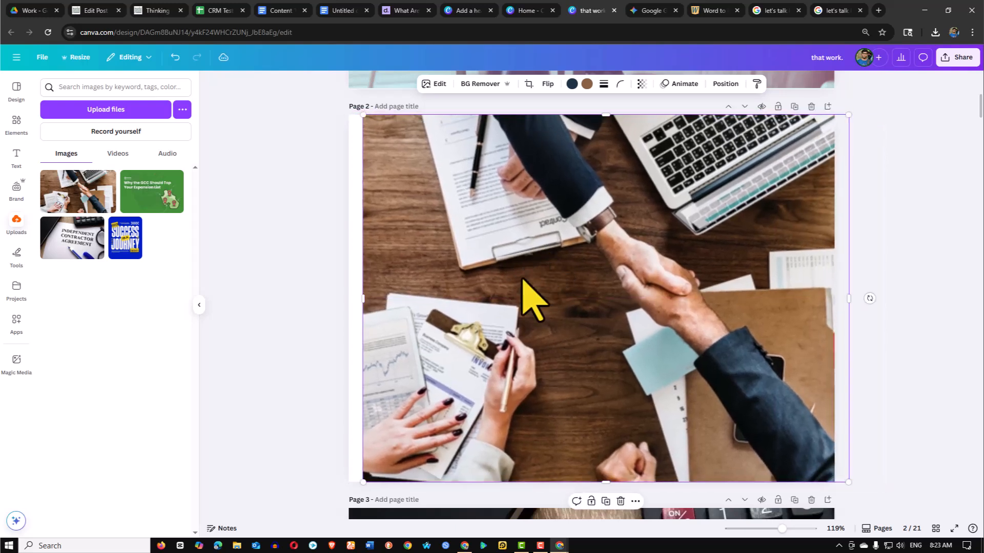
pyautogui.moveTo(365, 299)
pyautogui.mouseDown()
pyautogui.moveTo(332, 297)
pyautogui.moveTo(352, 298)
pyautogui.mouseUp()
# Send the handshake photo on page 2 to the back, behind the MASDAR logo and its line
pyautogui.rightClick(501, 228)
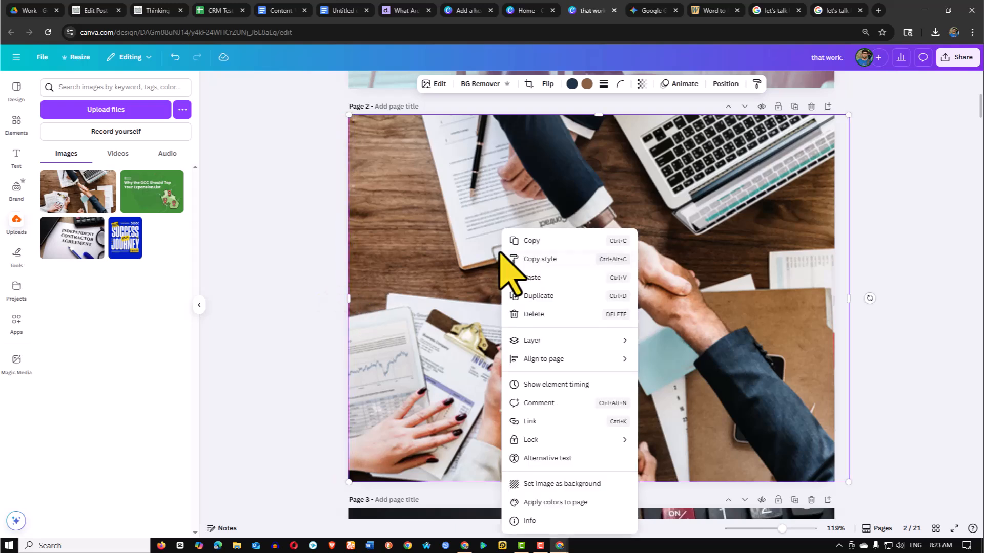
pyautogui.moveTo(550, 341)
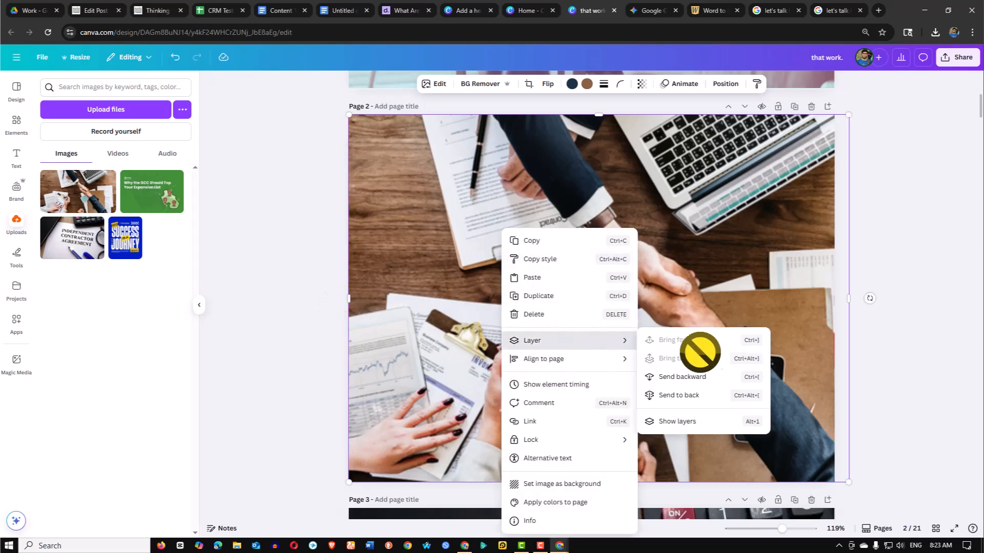
pyautogui.click(683, 397)
# Recolor the line under the MASDAR logo on page 2 with the document's green
pyautogui.click(405, 169)
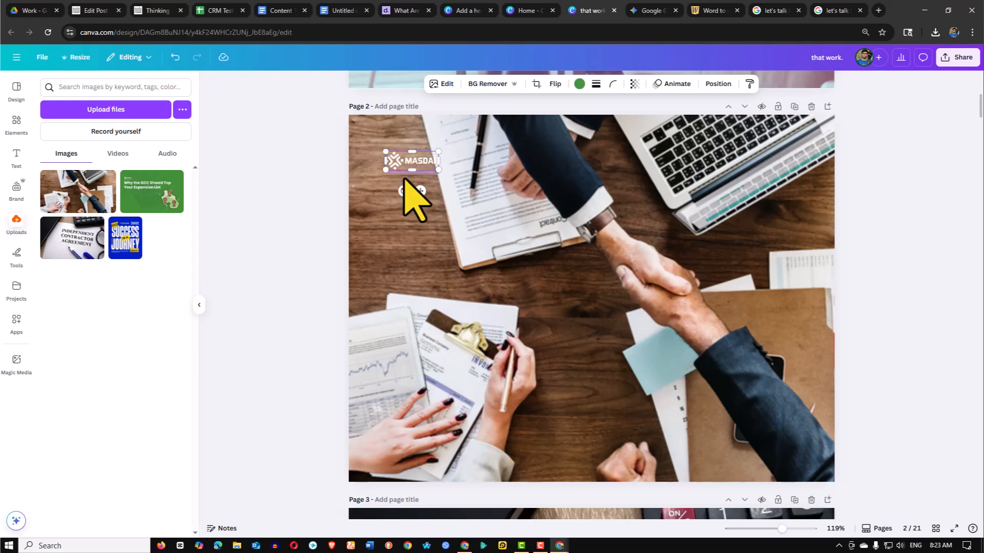
pyautogui.keyDown('shift'); pyautogui.click(403, 174); pyautogui.keyUp('shift')
pyautogui.click(346, 194)
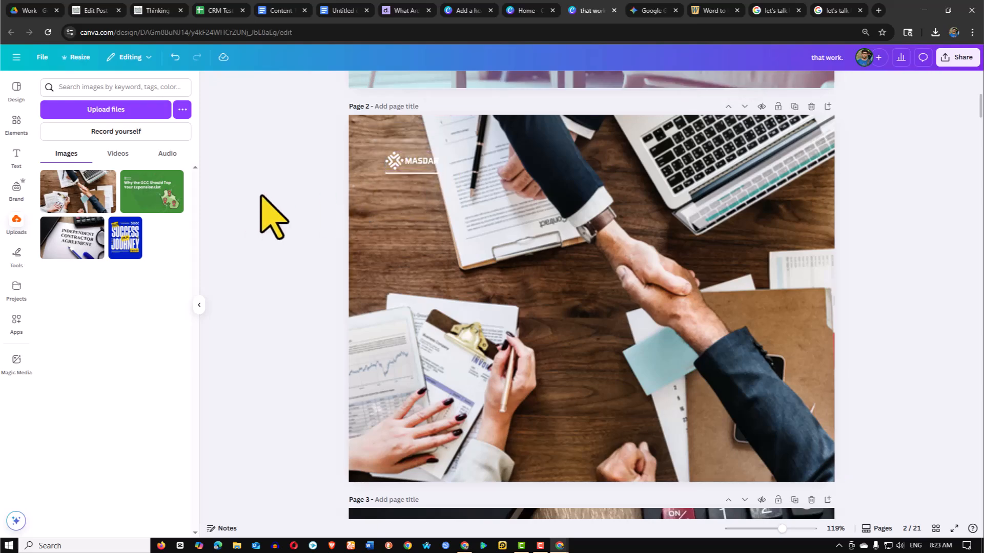
pyautogui.scroll(5, 281, 213)
pyautogui.click(302, 135)
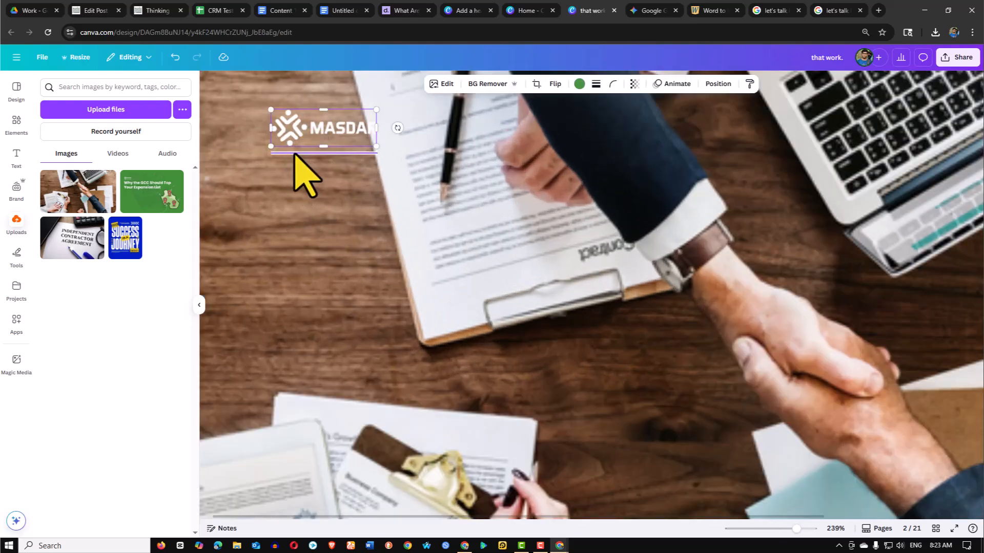
pyautogui.keyDown('shift'); pyautogui.click(295, 152); pyautogui.keyUp('shift')
pyautogui.click(506, 83)
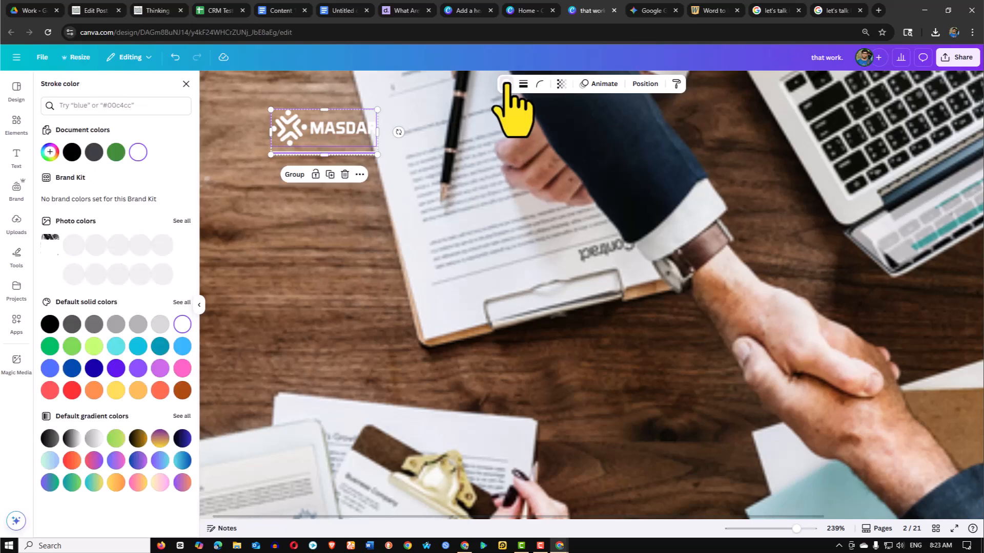
pyautogui.click(115, 152)
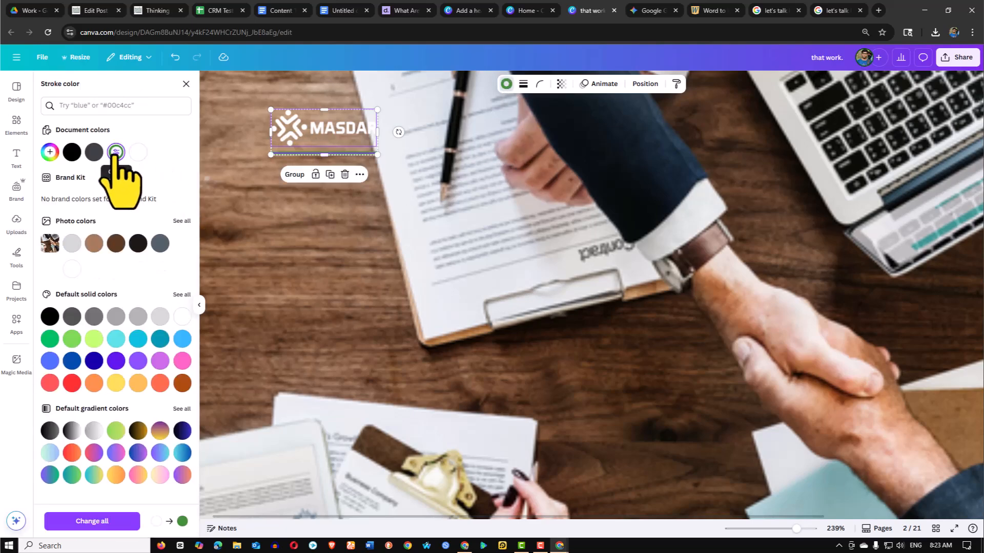
# Try to recolor the MASDAR logo on page 2 by setting its image color to black
pyautogui.click(320, 147)
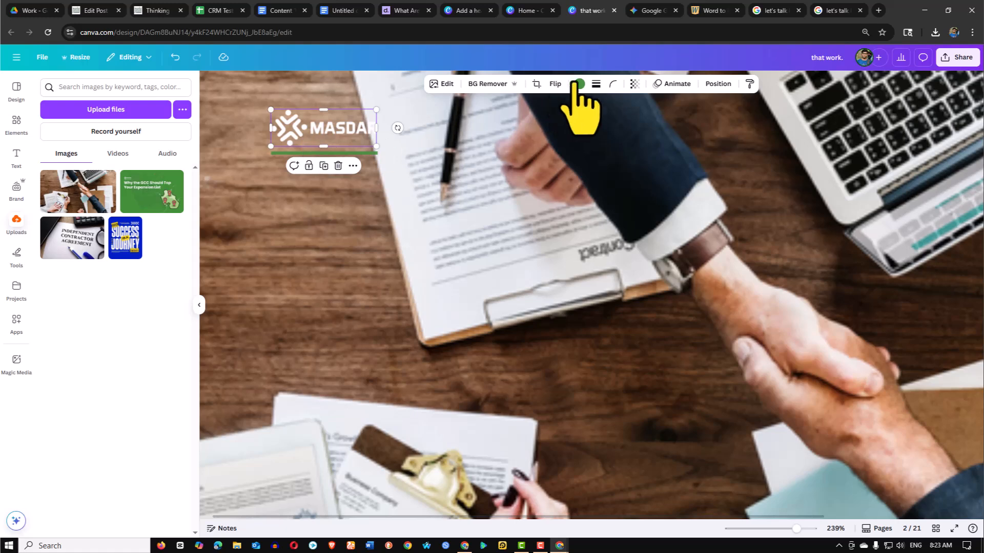
pyautogui.click(579, 84)
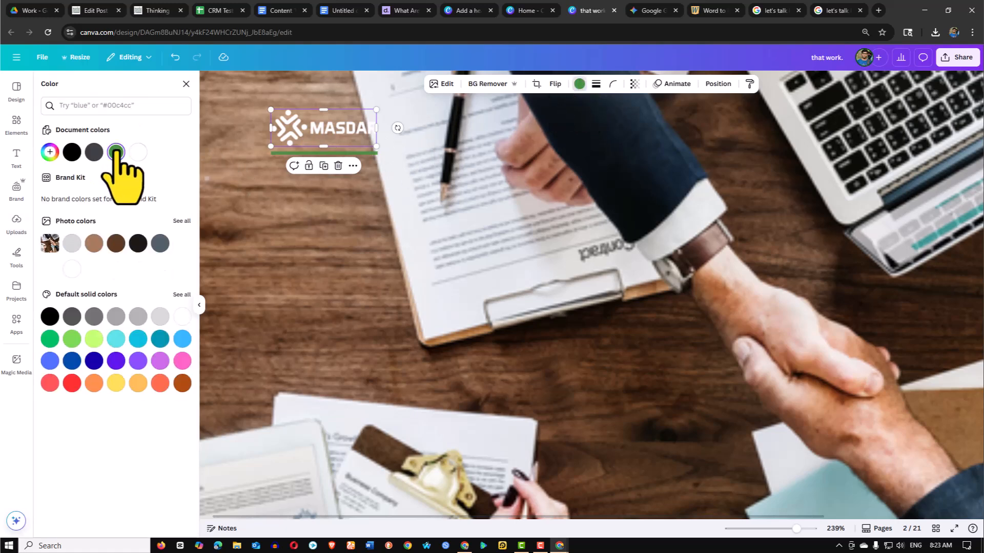
pyautogui.click(72, 152)
pyautogui.click(72, 152)
pyautogui.click(345, 120)
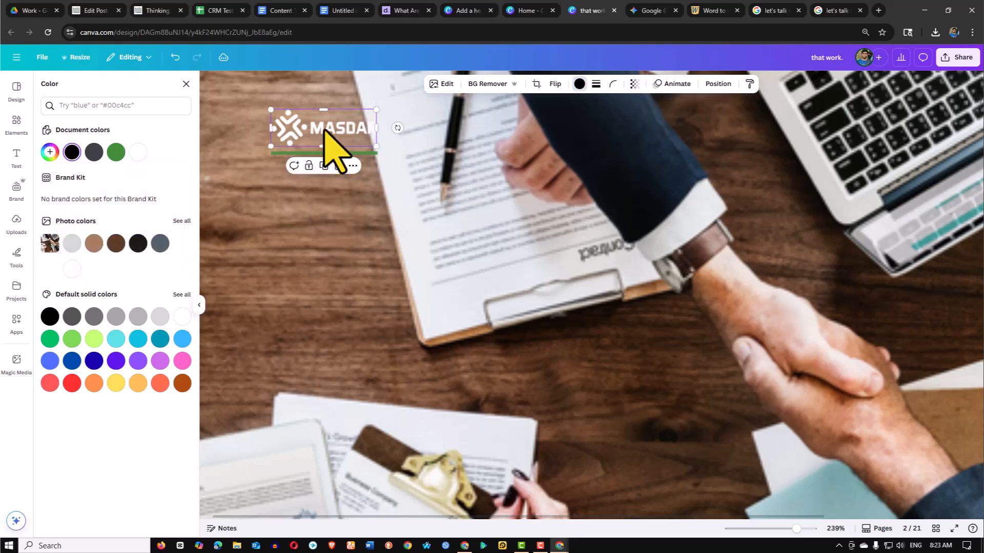
pyautogui.rightClick(332, 148)
pyautogui.click(304, 146)
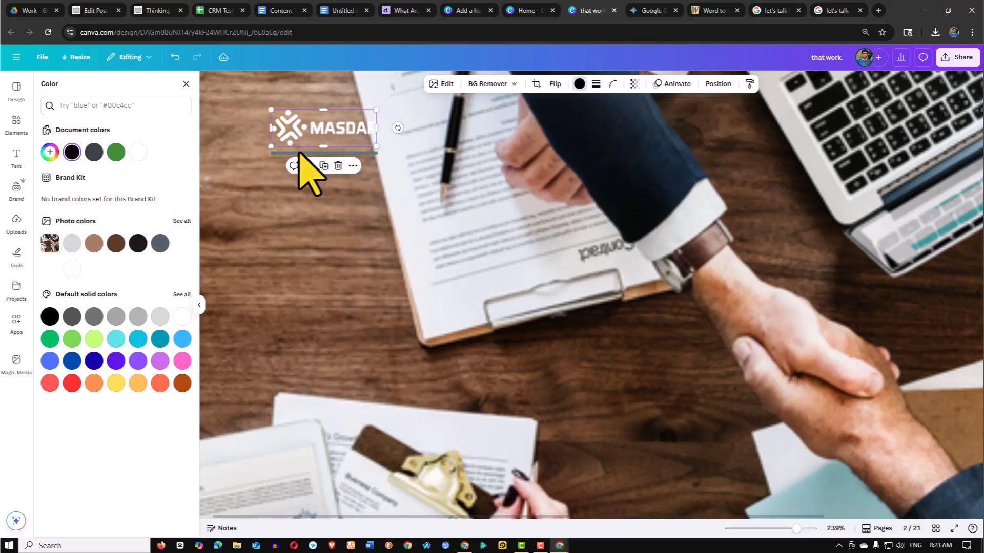
pyautogui.click(298, 153)
# Nudge the MASDAR logo on page 2 slightly, keeping it just above the green line
pyautogui.scroll(-10, 336, 239)
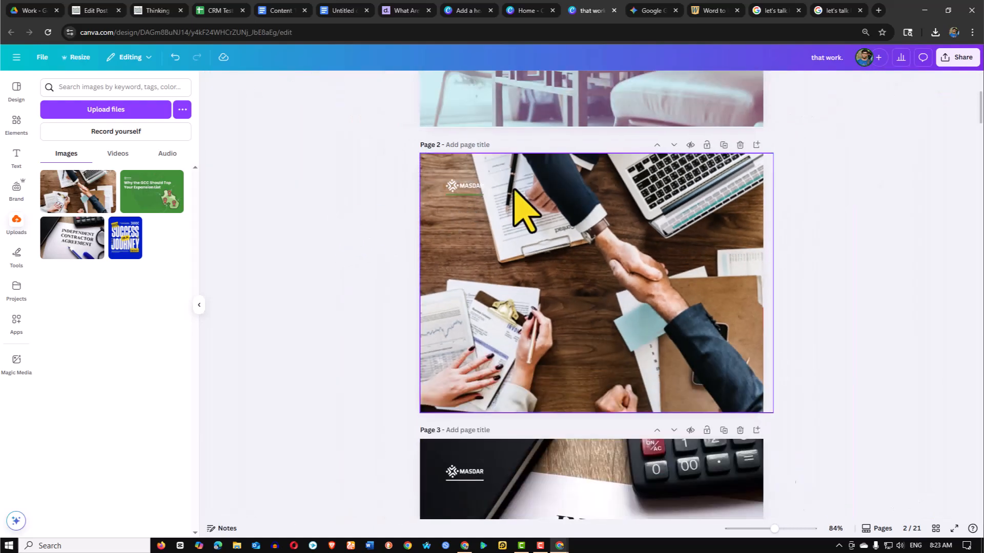
pyautogui.scroll(3, 523, 202)
pyautogui.click(408, 184)
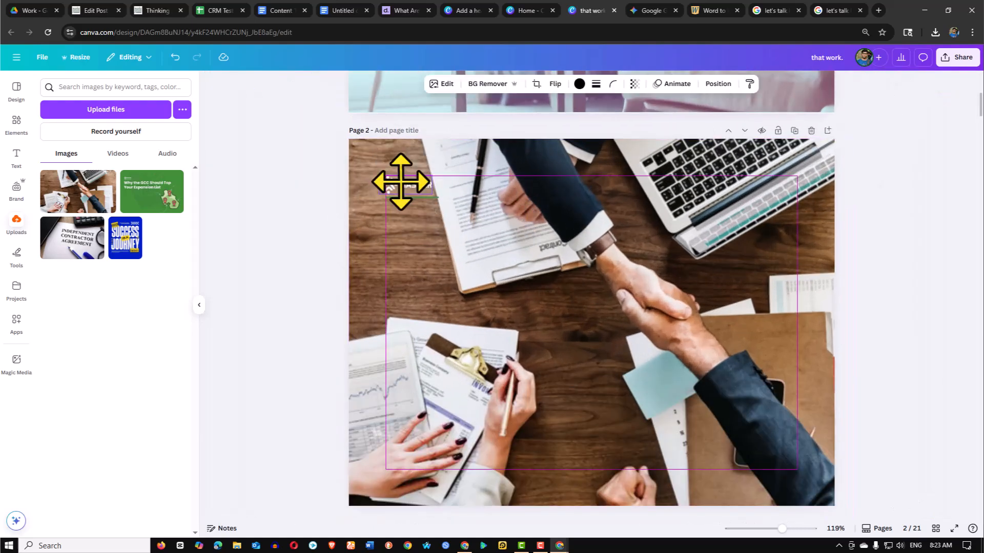
pyautogui.moveTo(408, 181); pyautogui.dragTo(408, 182)
pyautogui.moveTo(408, 182); pyautogui.dragTo(408, 184)
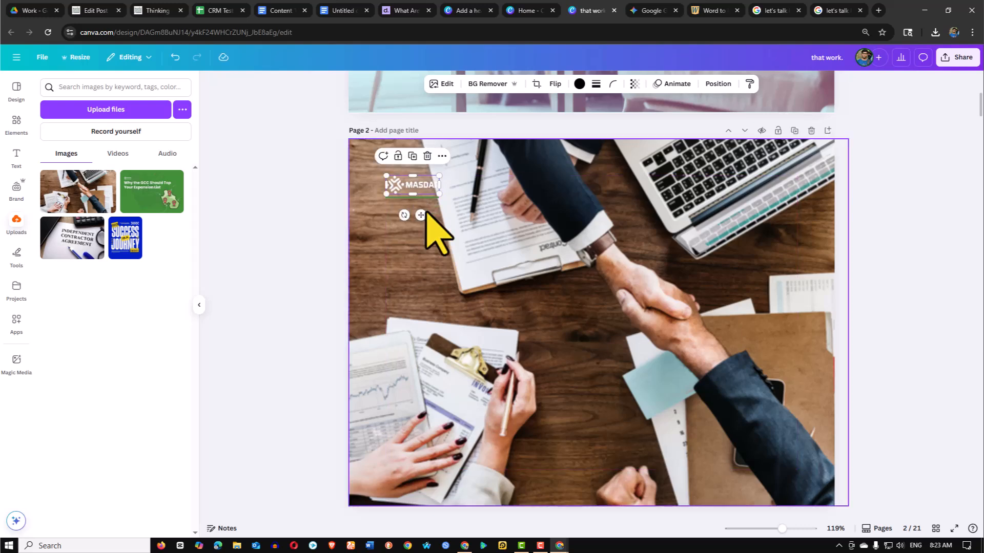
# Examine how legible the MASDAR logo and its green line are over the handshake photo on page 2
pyautogui.scroll(-3, 428, 212)
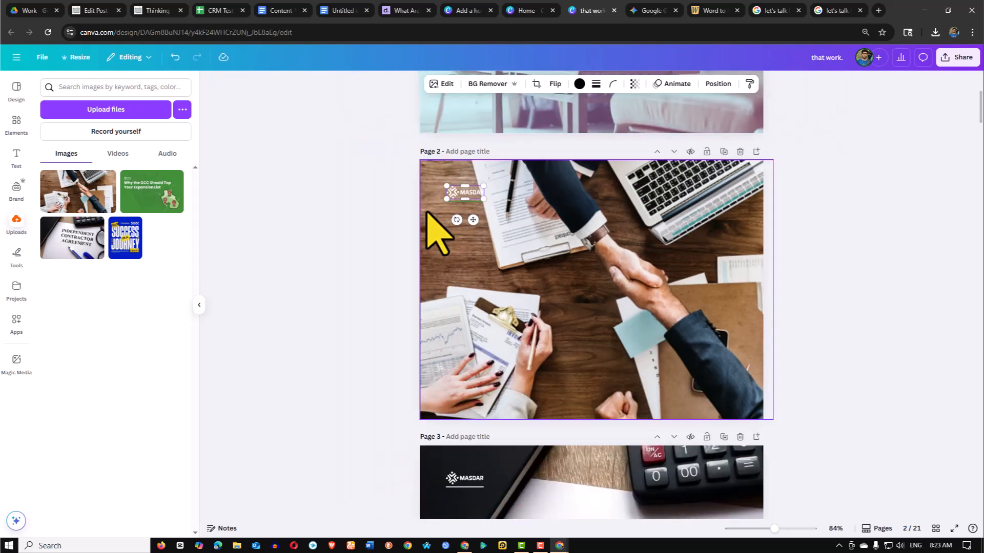
pyautogui.click(875, 215)
pyautogui.scroll(4, 198, 249)
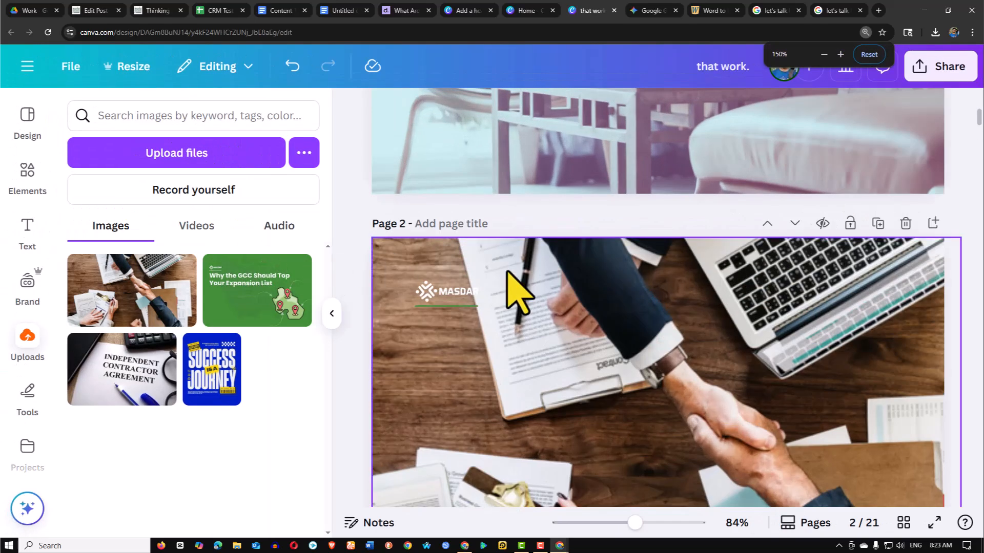
pyautogui.scroll(-2, 502, 271)
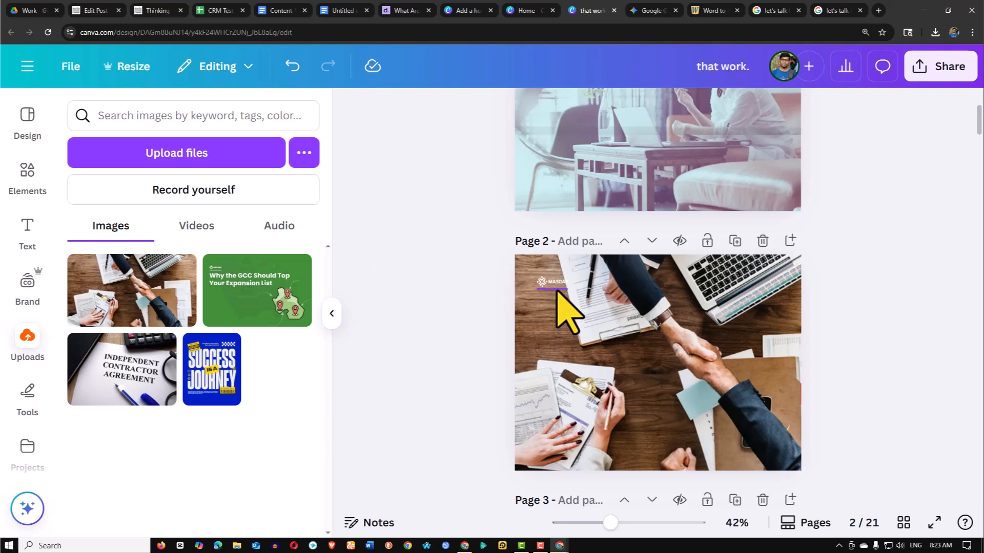
pyautogui.click(553, 283)
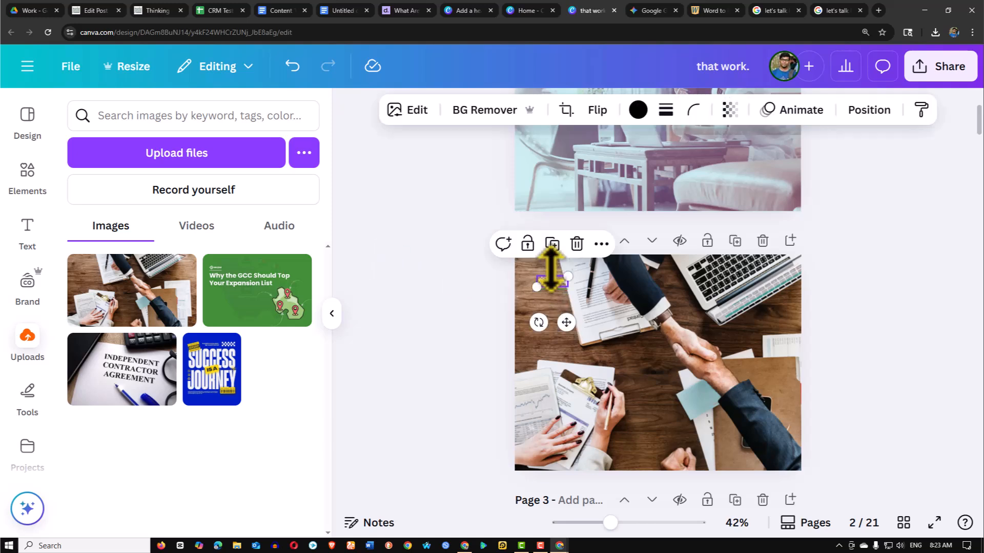
pyautogui.click(395, 340)
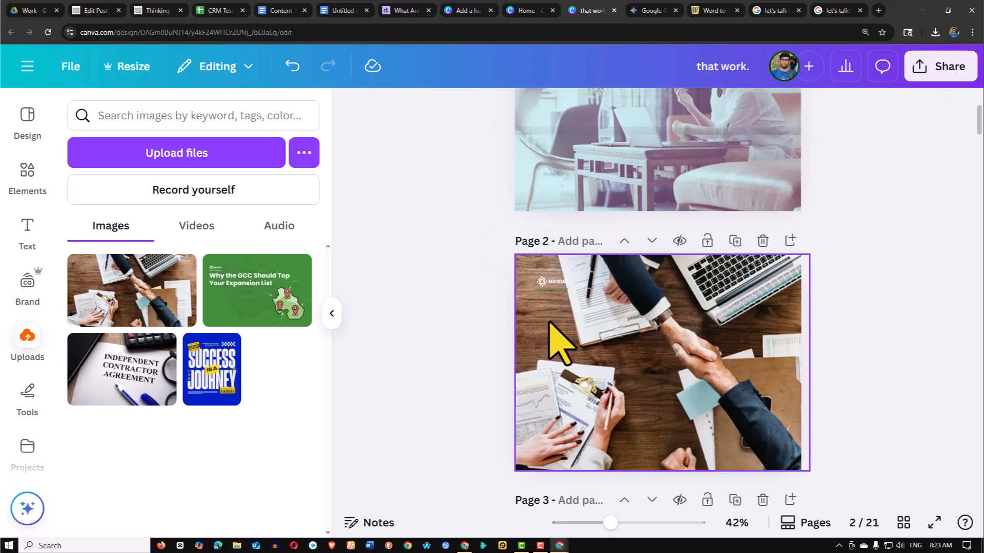
pyautogui.scroll(2, 551, 325)
# Open the Duotone effect settings for the MASDAR logo on page 2
pyautogui.click(443, 246)
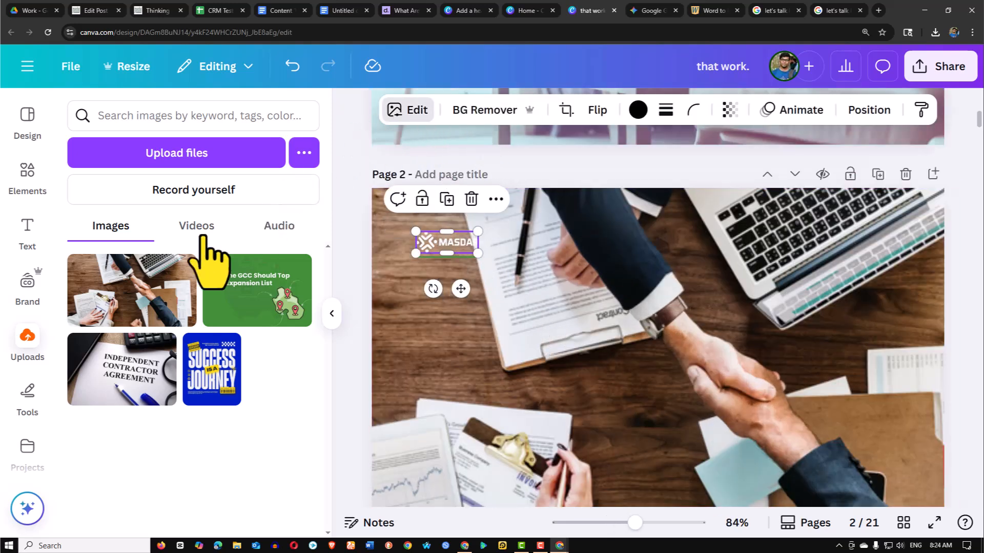
pyautogui.hotkey('ctrl', '0')
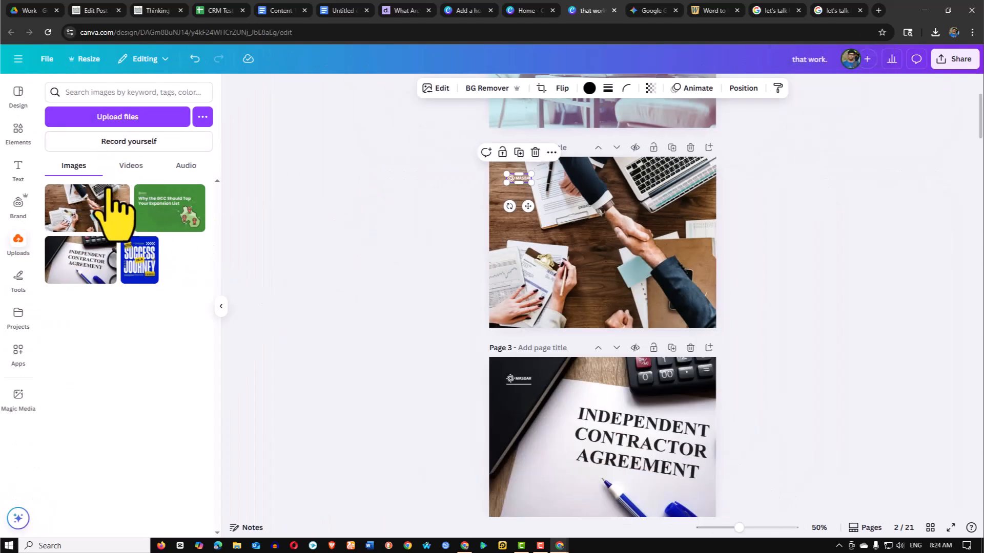
pyautogui.scroll(3, 525, 176)
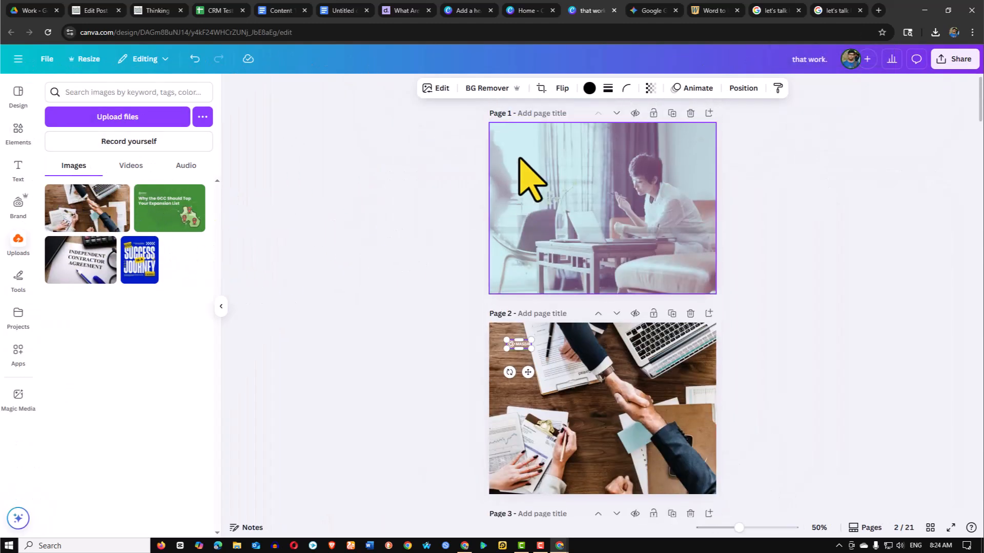
pyautogui.click(436, 88)
pyautogui.scroll(-1, 109, 333)
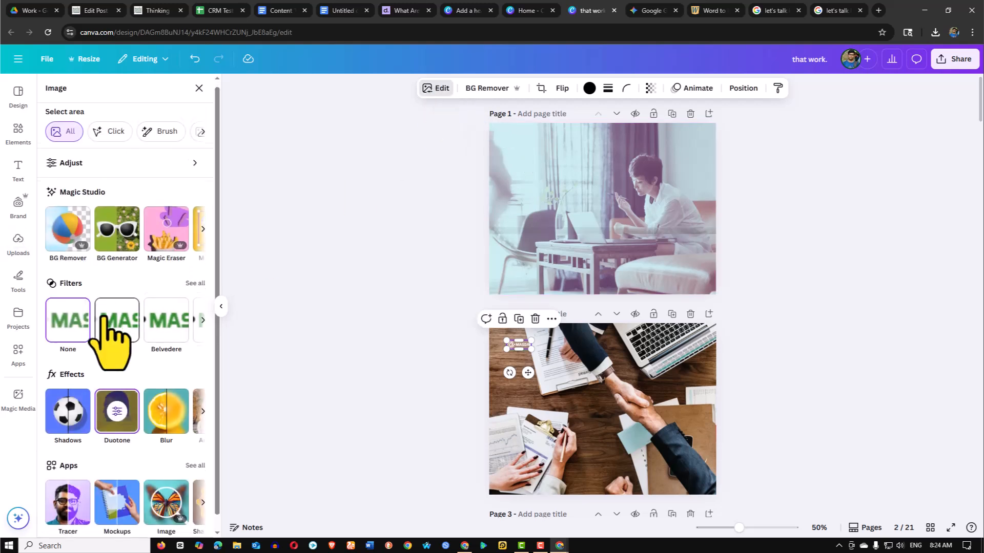
pyautogui.click(116, 399)
# Set the shadows color of the logo's custom duotone to near-black #090909
pyautogui.scroll(-3, 110, 277)
pyautogui.scroll(1, 120, 246)
pyautogui.scroll(1, 120, 230)
pyautogui.click(196, 228)
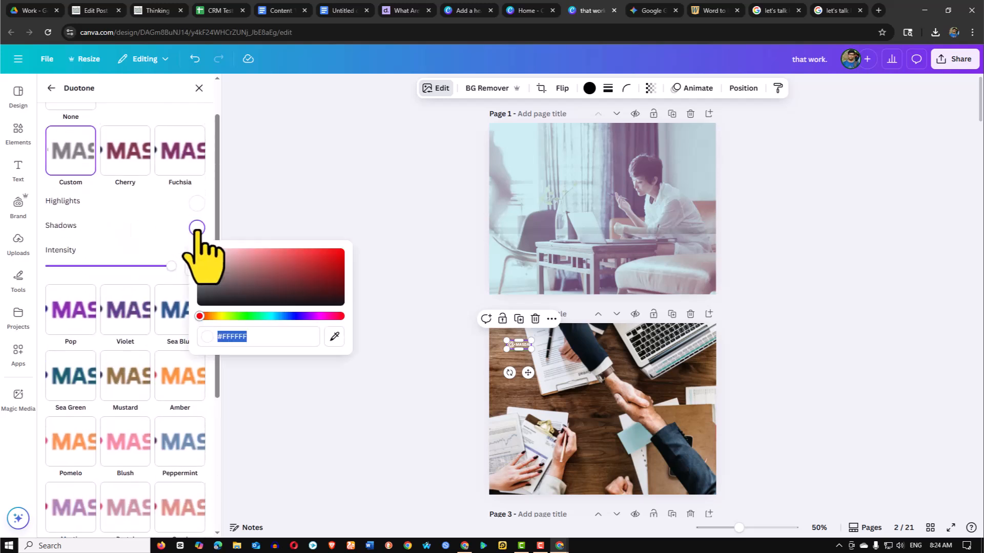
pyautogui.moveTo(199, 252); pyautogui.dragTo(212, 346)
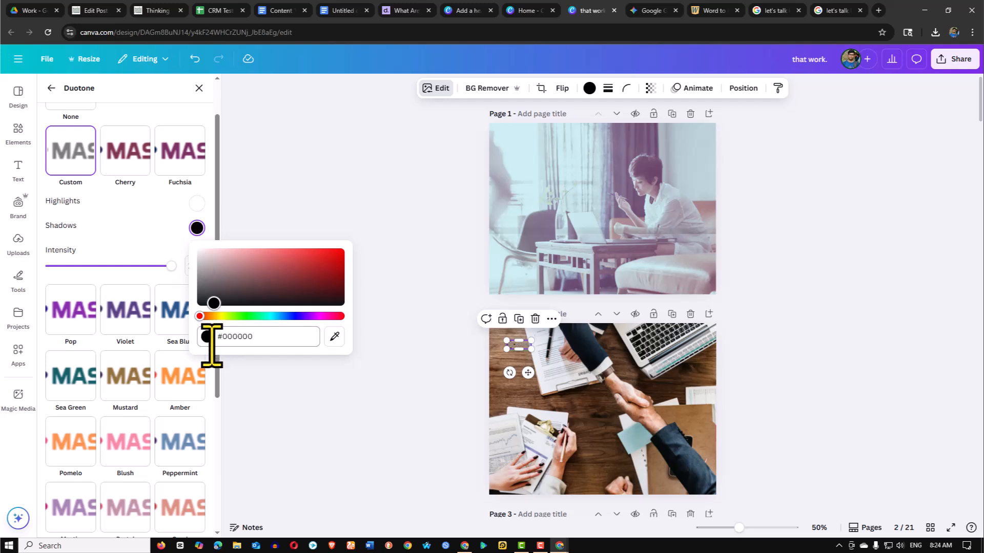
pyautogui.moveTo(193, 305); pyautogui.dragTo(185, 306)
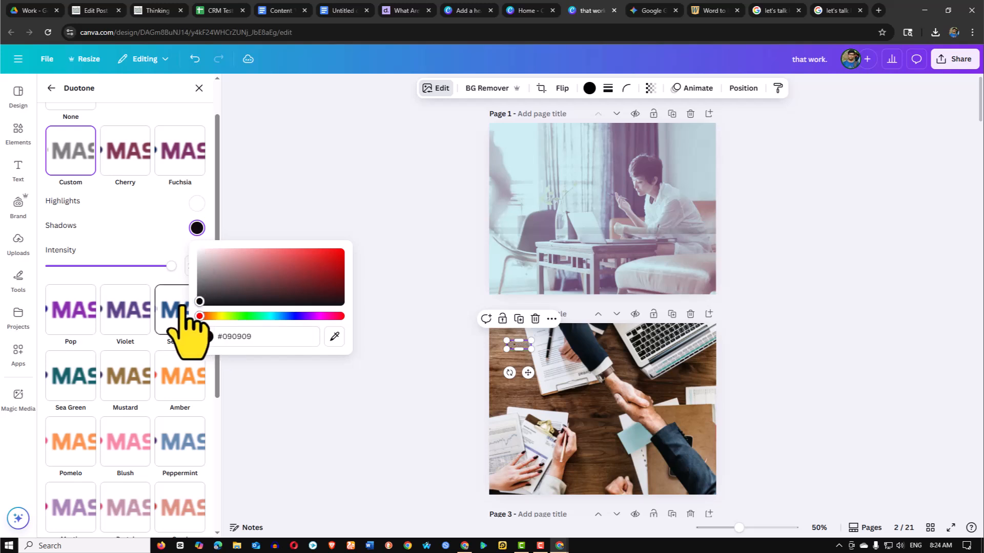
# Set the highlights color of the logo's custom duotone to black #000000
pyautogui.click(196, 203)
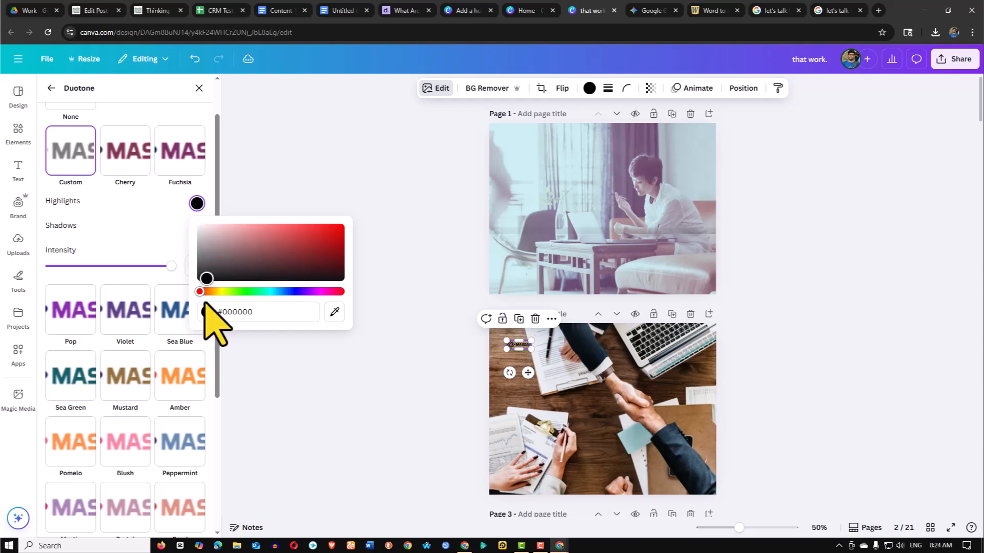
pyautogui.click(348, 391)
pyautogui.scroll(5, 707, 369)
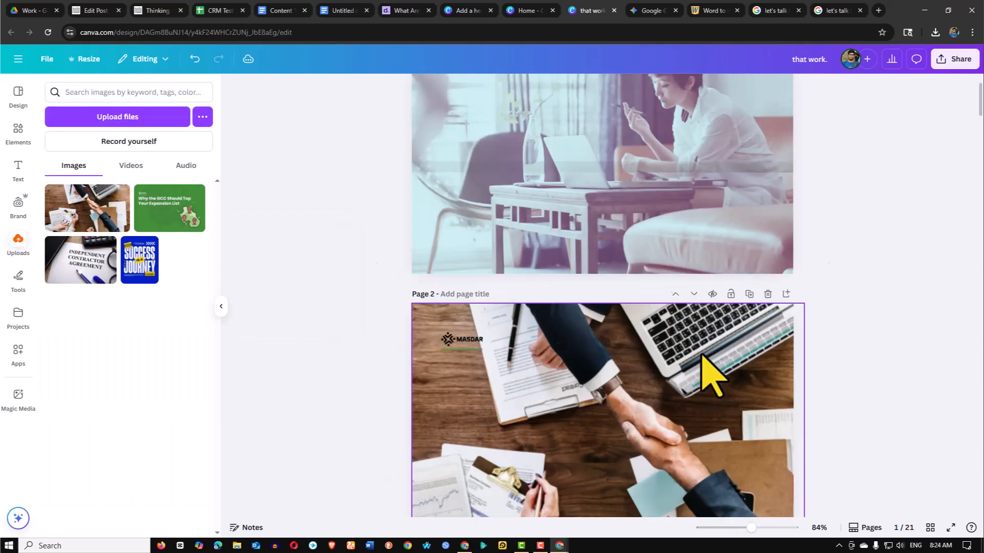
# Change the selected page 2 MASDAR logo's color setting to the document's green
pyautogui.click(396, 339)
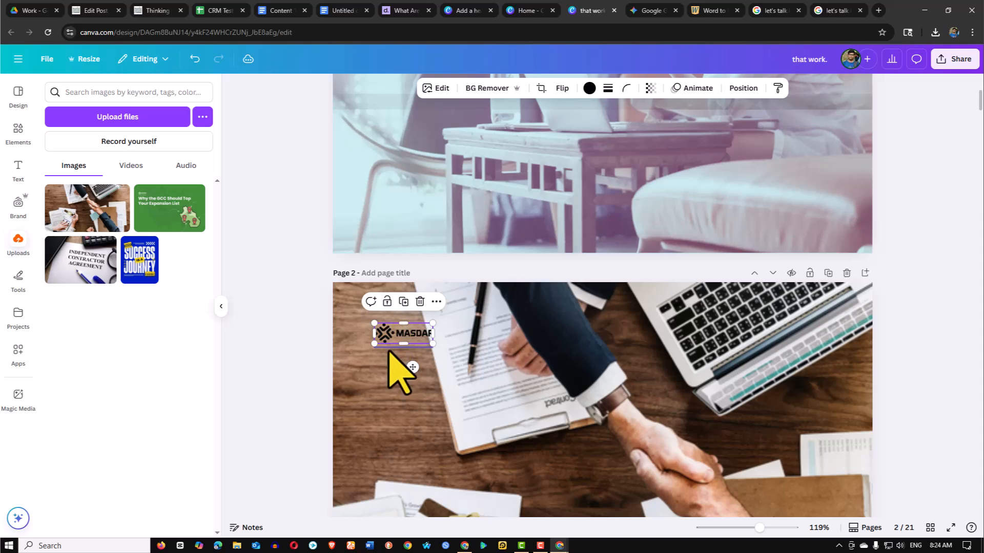
pyautogui.click(389, 350)
pyautogui.click(387, 334)
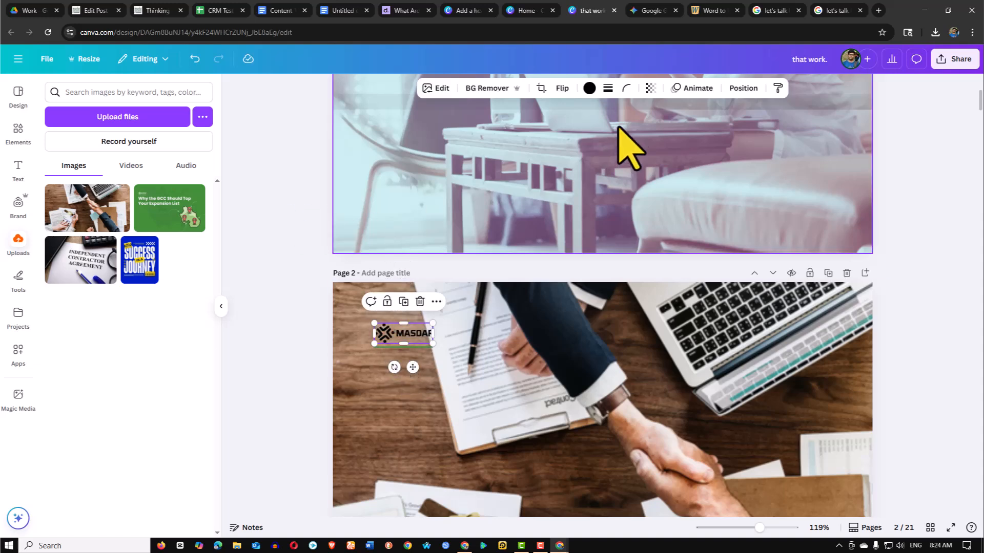
pyautogui.click(589, 88)
pyautogui.click(129, 164)
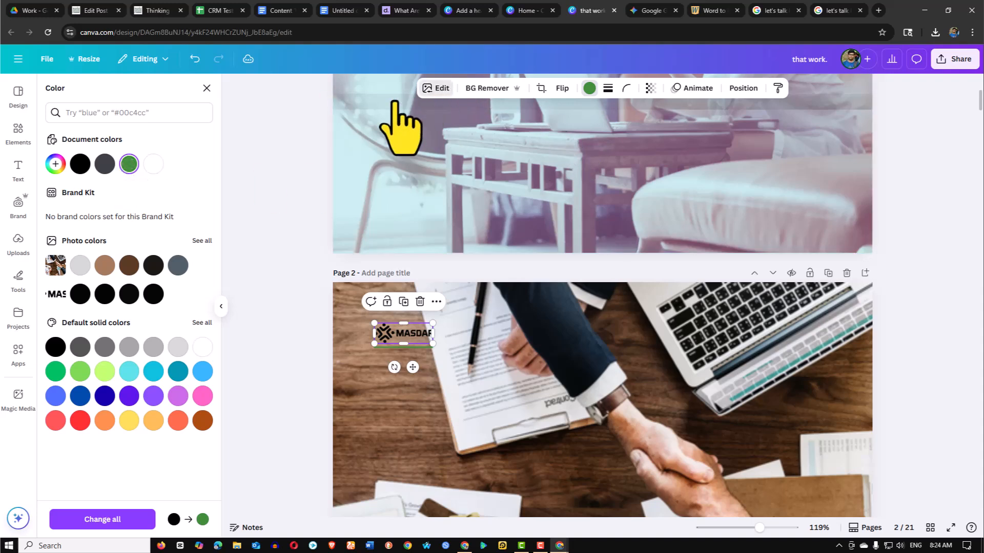
# Apply the Fresco filter to the page 2 MASDAR logo
pyautogui.click(431, 88)
pyautogui.scroll(-1, 125, 330)
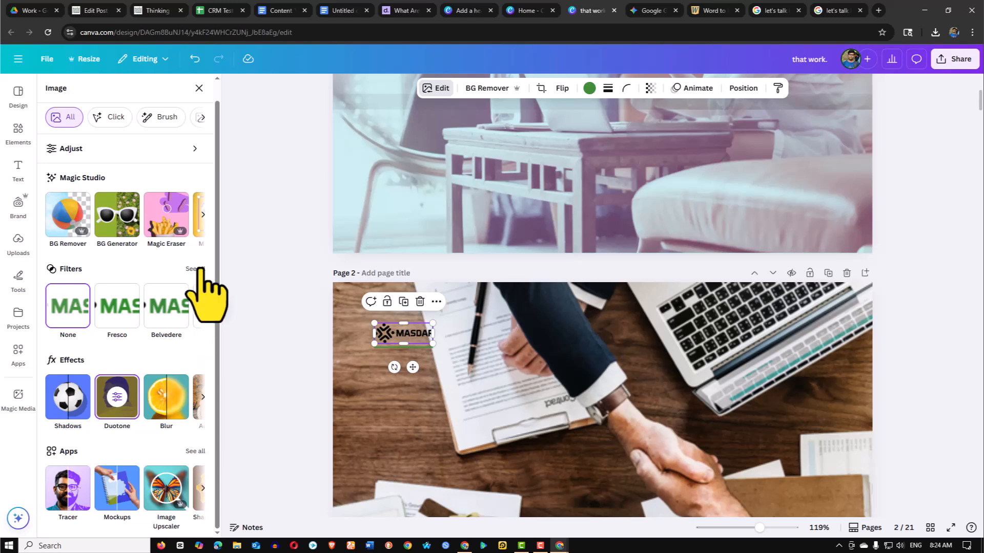
pyautogui.click(197, 269)
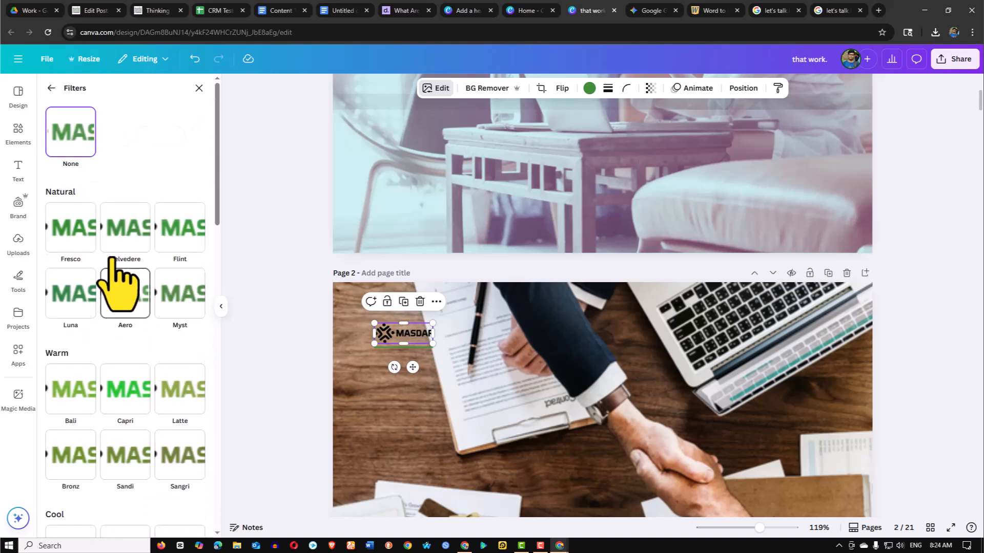
pyautogui.click(123, 234)
pyautogui.click(77, 230)
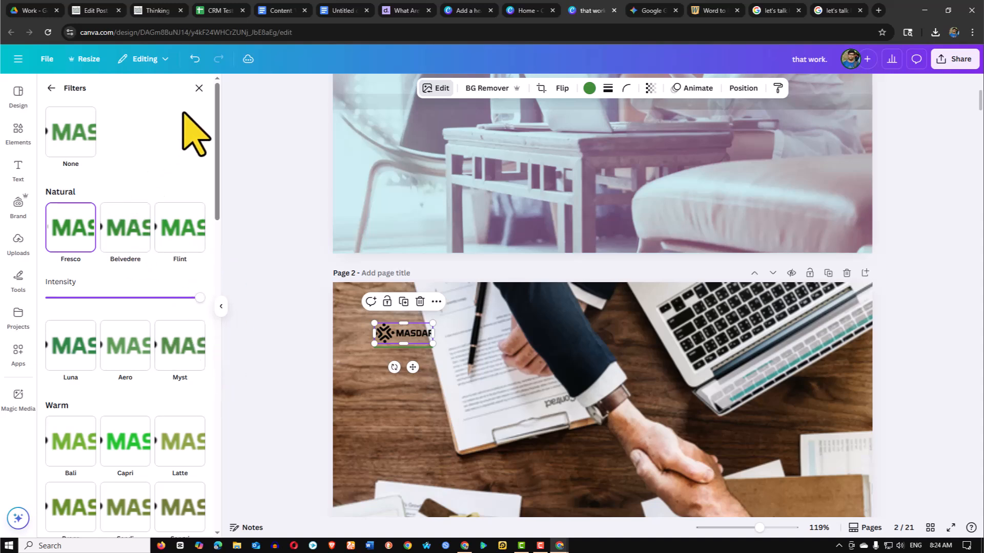
pyautogui.click(52, 89)
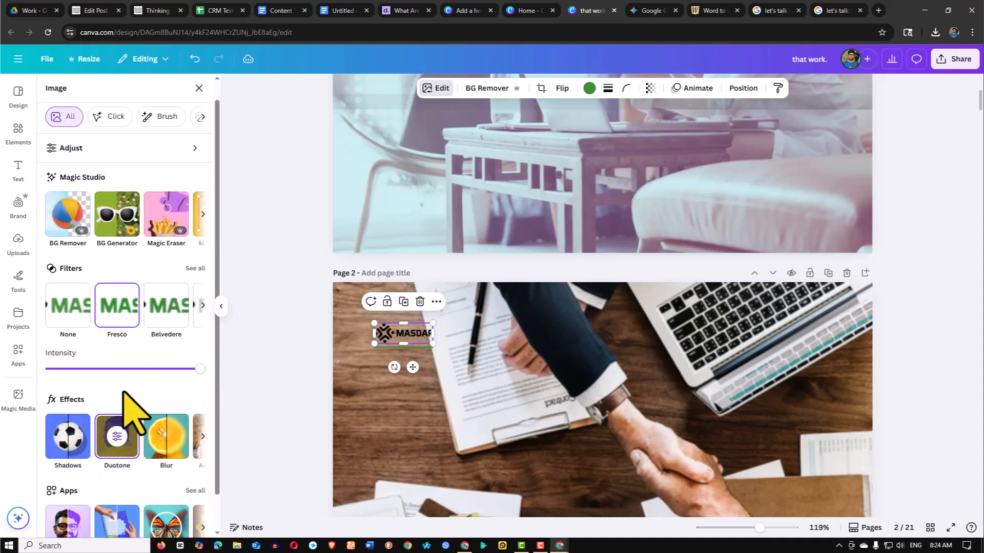
# Set the highlights color of the logo's custom duotone to dark green #094B03
pyautogui.click(123, 413)
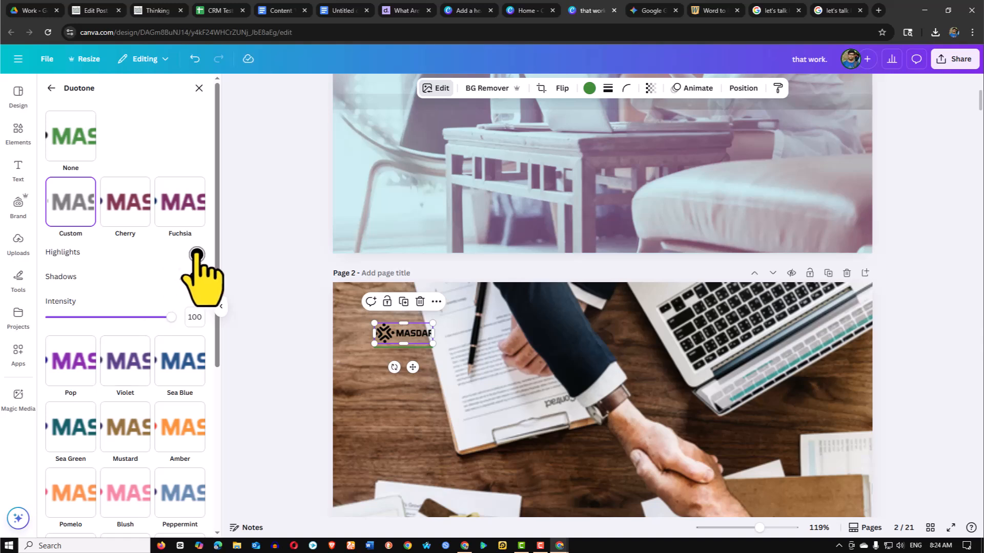
pyautogui.click(197, 254)
pyautogui.click(245, 343)
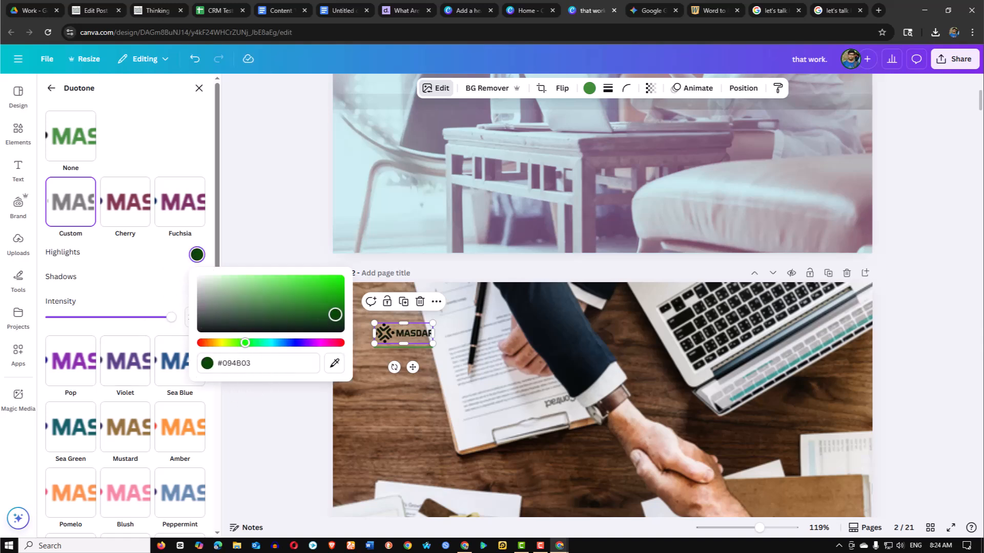
pyautogui.click(154, 268)
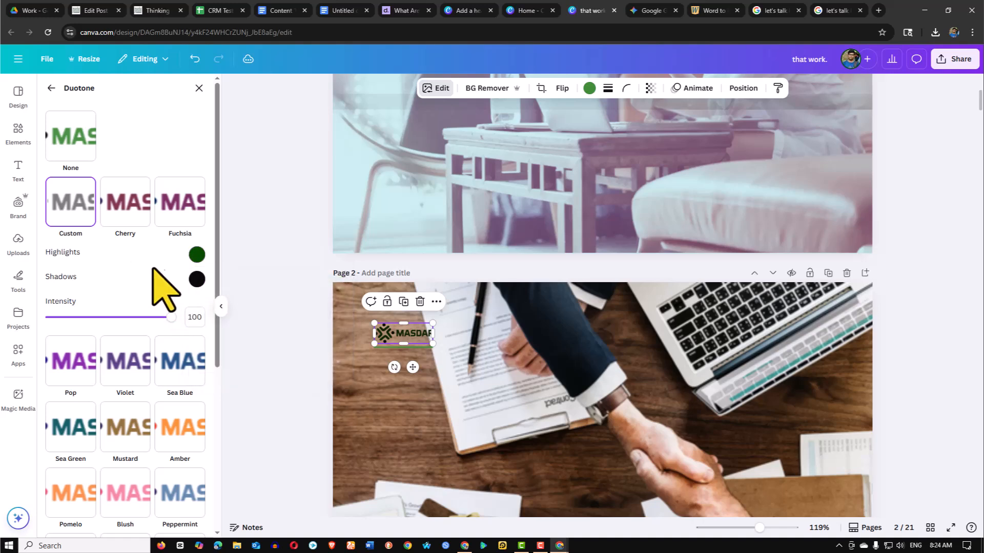
# Set the logo's custom duotone to shadows #005403 and highlights #041B02
pyautogui.click(198, 280)
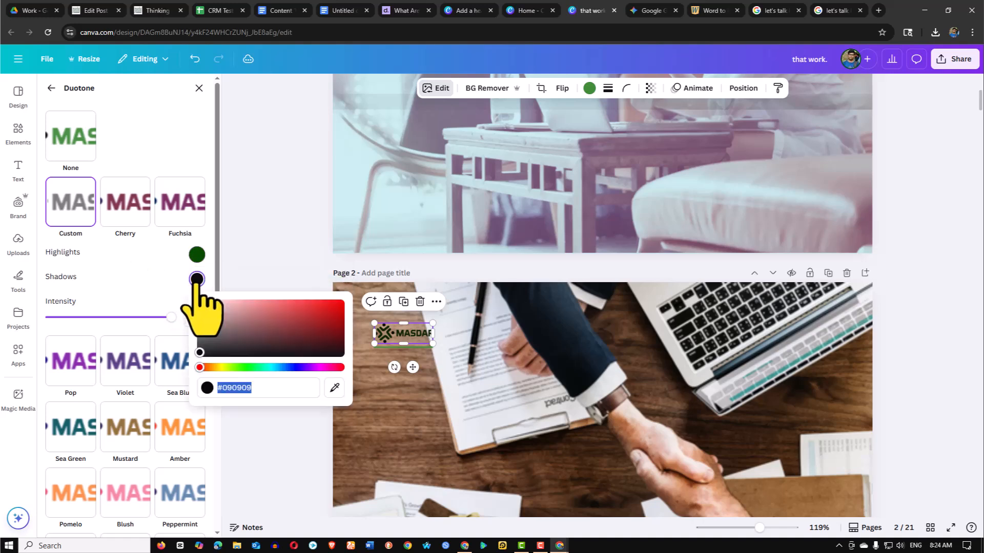
pyautogui.click(248, 368)
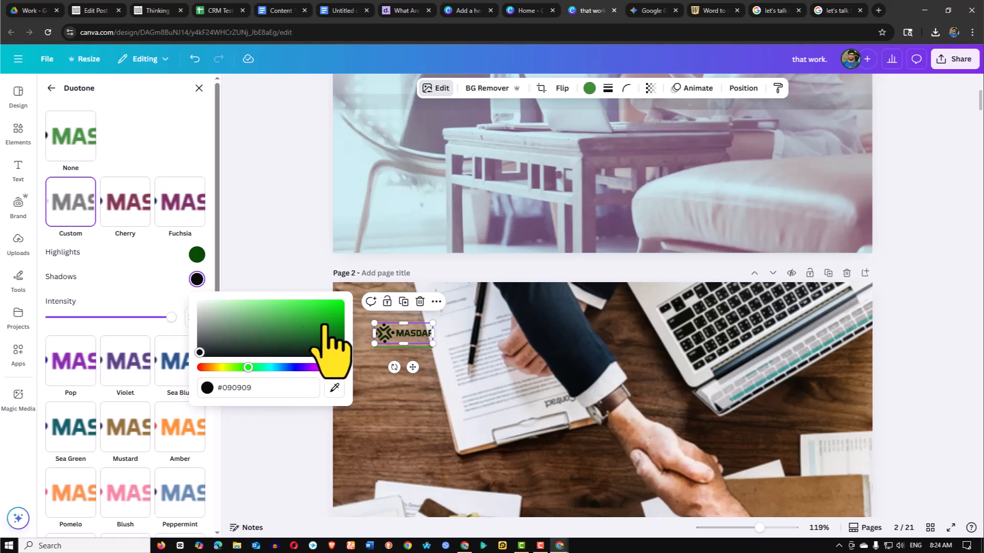
pyautogui.moveTo(199, 352); pyautogui.dragTo(358, 337)
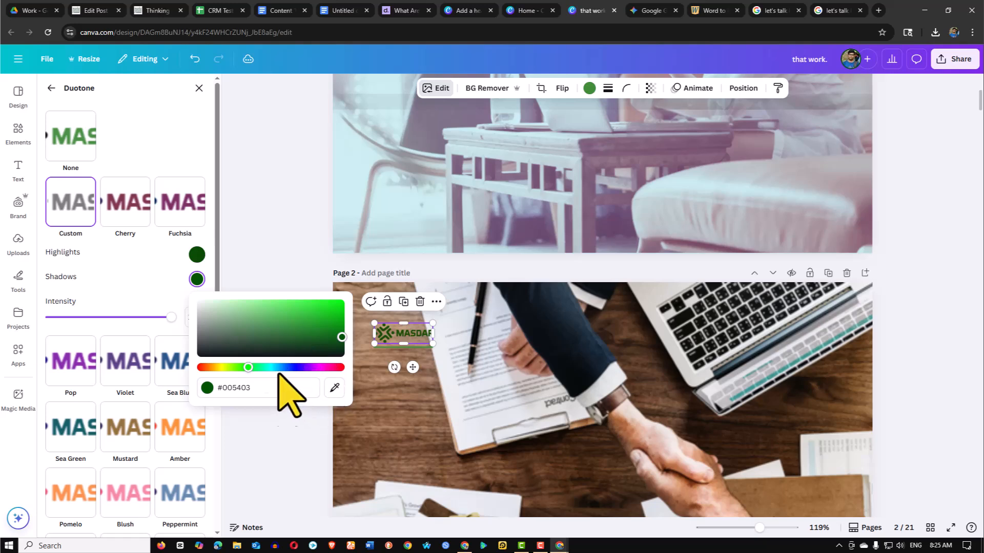
pyautogui.click(197, 255)
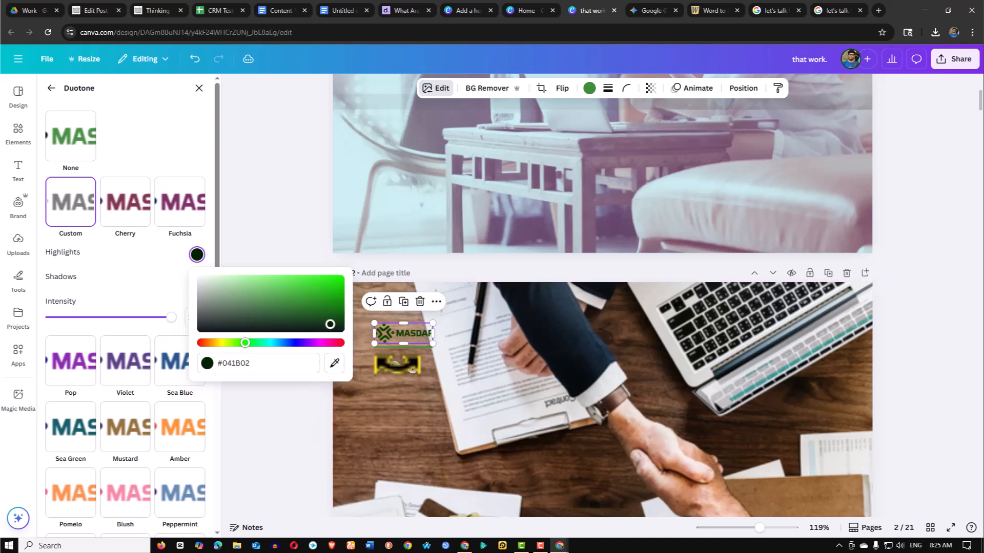
pyautogui.click(437, 392)
pyautogui.click(437, 391)
pyautogui.scroll(5, 437, 405)
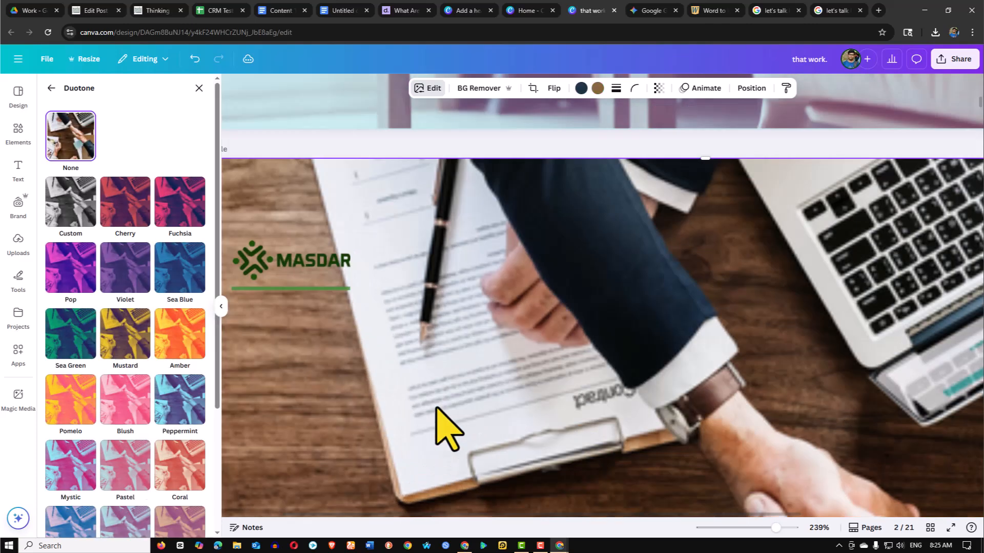
# Set the stroke color of the line under the page 2 logo to dark green #10400B
pyautogui.scroll(-5, 437, 405)
pyautogui.click(198, 87)
pyautogui.click(365, 326)
pyautogui.click(388, 337)
pyautogui.click(385, 326)
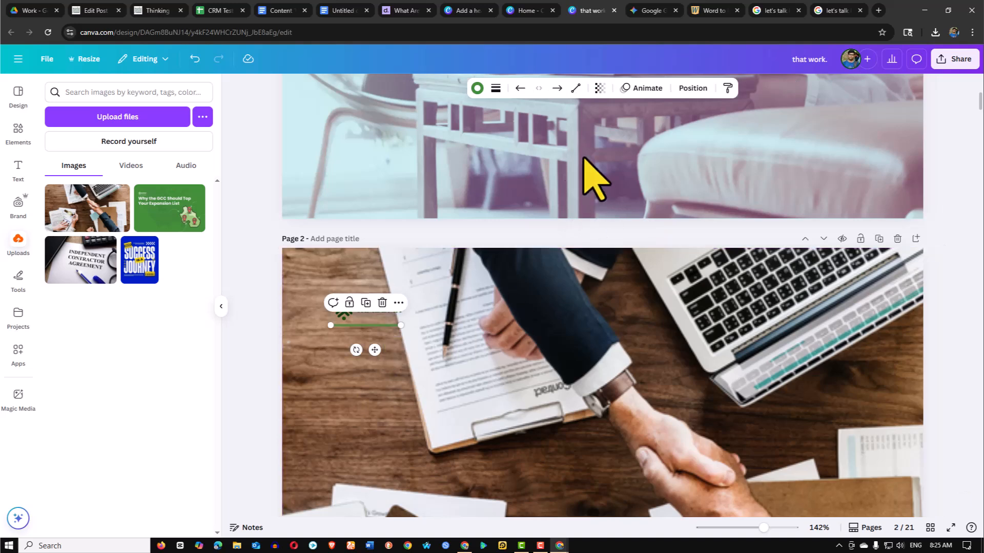
pyautogui.click(477, 87)
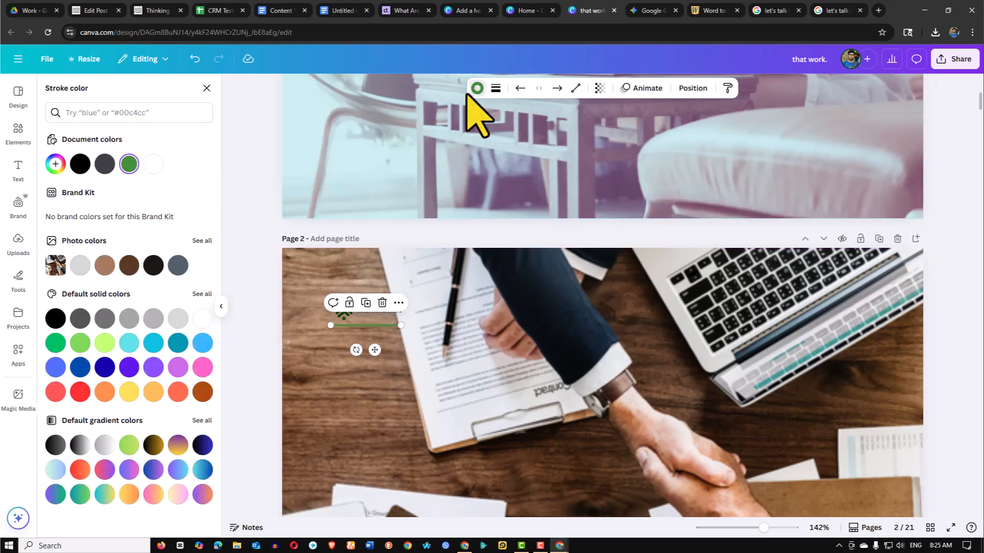
pyautogui.click(129, 164)
pyautogui.moveTo(140, 237); pyautogui.dragTo(150, 240)
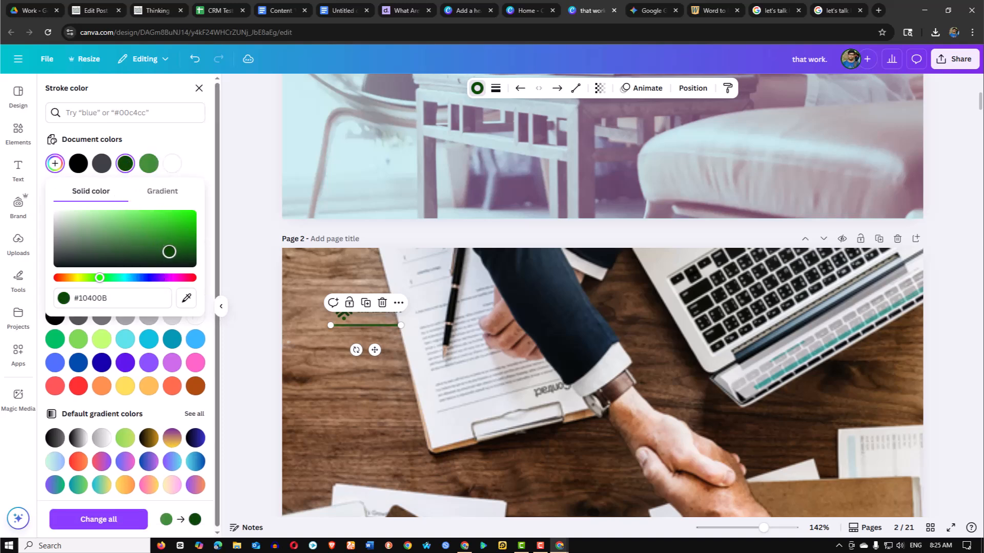
pyautogui.click(430, 406)
pyautogui.doubleClick(390, 374)
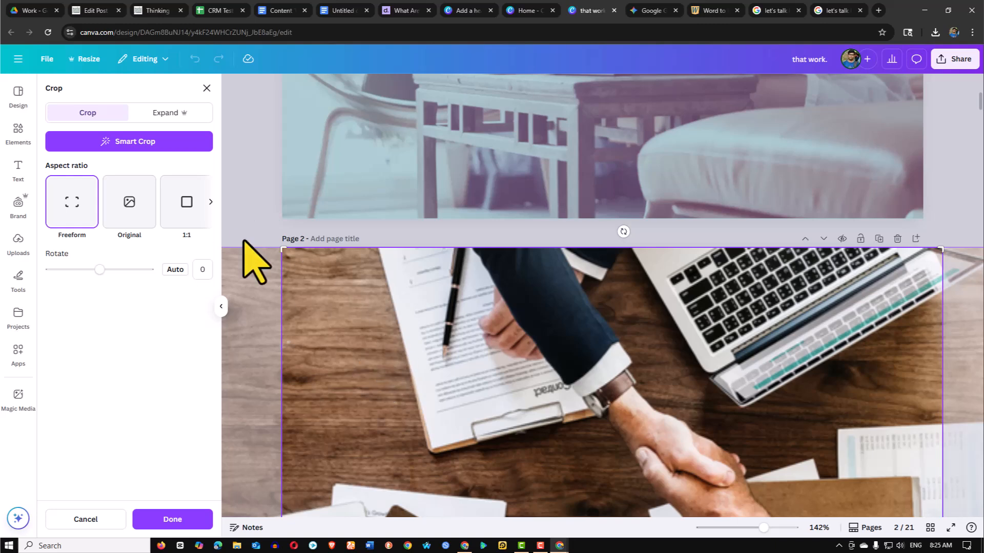
pyautogui.click(253, 222)
pyautogui.scroll(-5, 439, 351)
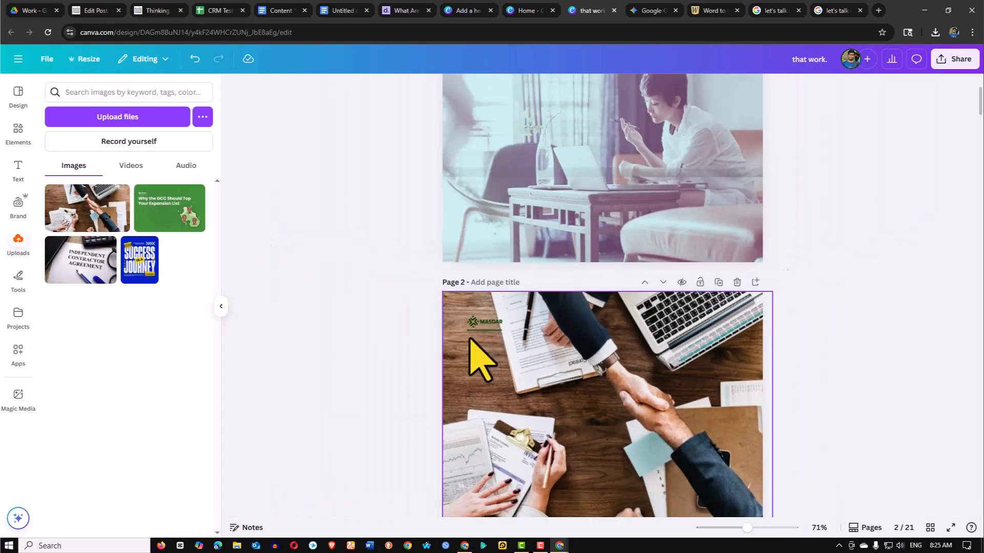
# Scale up the MASDAR logo and its line together on page 2, keeping them aligned to the page margins
pyautogui.click(484, 322)
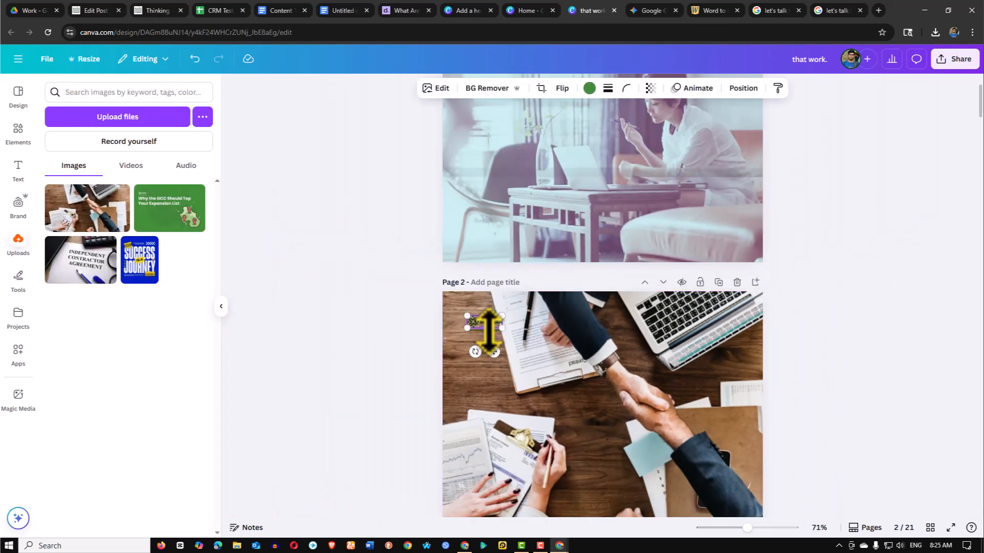
pyautogui.scroll(5, 569, 365)
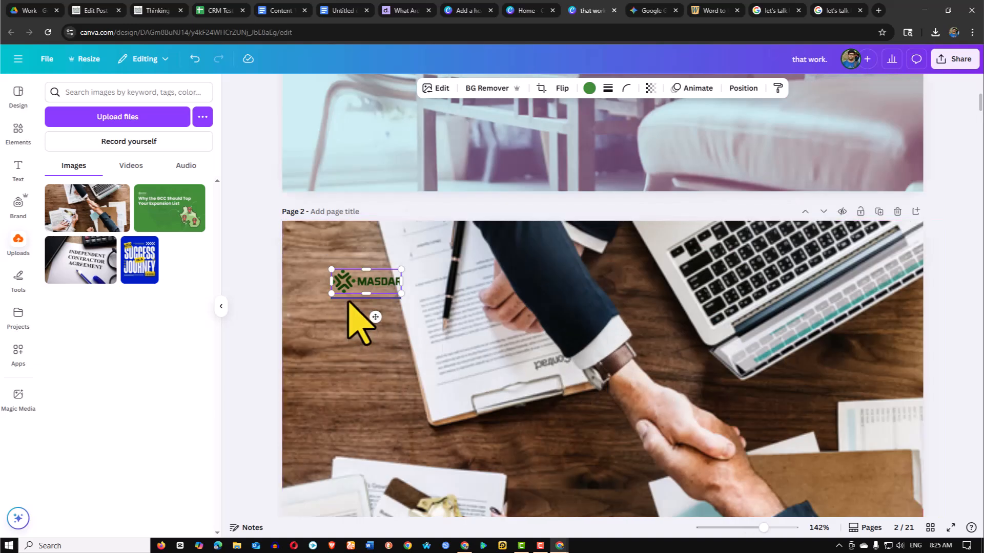
pyautogui.keyDown('shift'); pyautogui.click(347, 299); pyautogui.keyUp('shift')
pyautogui.moveTo(400, 299); pyautogui.dragTo(416, 305)
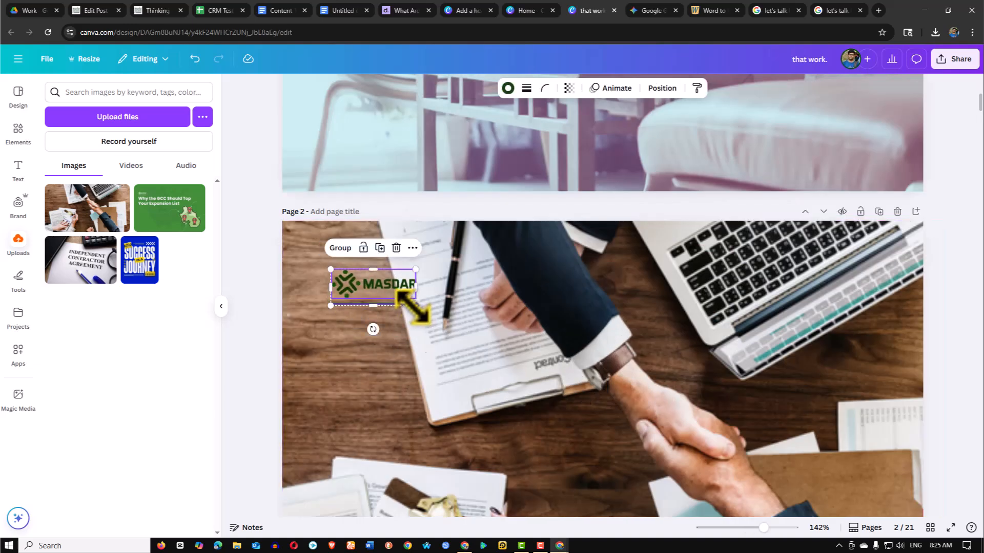
pyautogui.moveTo(338, 300); pyautogui.dragTo(357, 286)
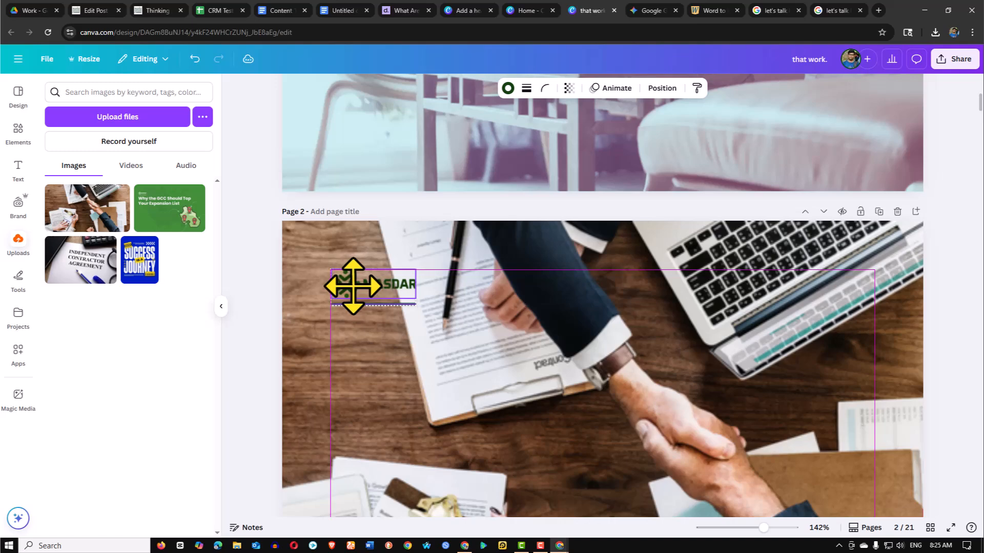
pyautogui.click(255, 218)
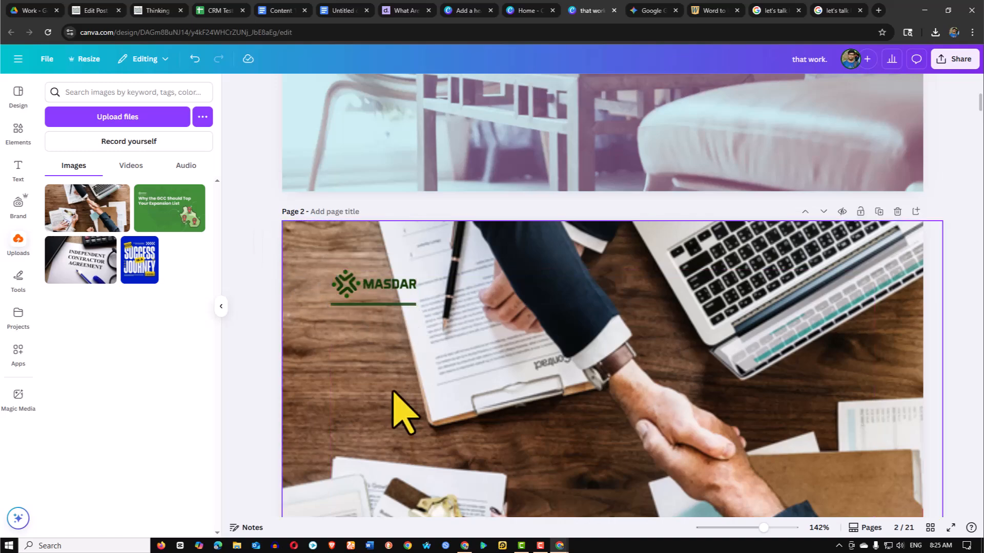
# Make page 2 the current page and set the design's download to JPG at size 2.5
pyautogui.scroll(-3, 399, 354)
pyautogui.scroll(-3, 805, 292)
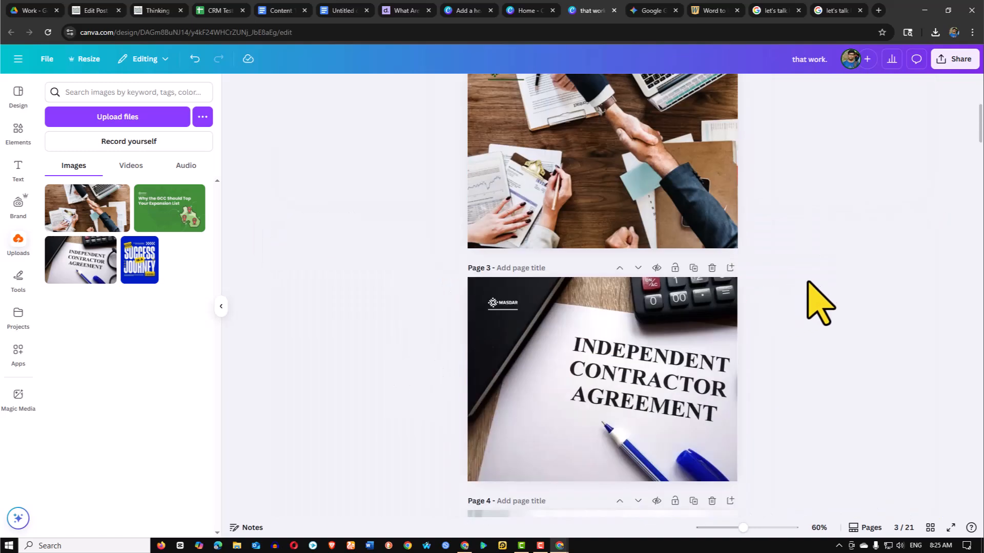
pyautogui.click(731, 261)
pyautogui.click(863, 217)
pyautogui.click(700, 218)
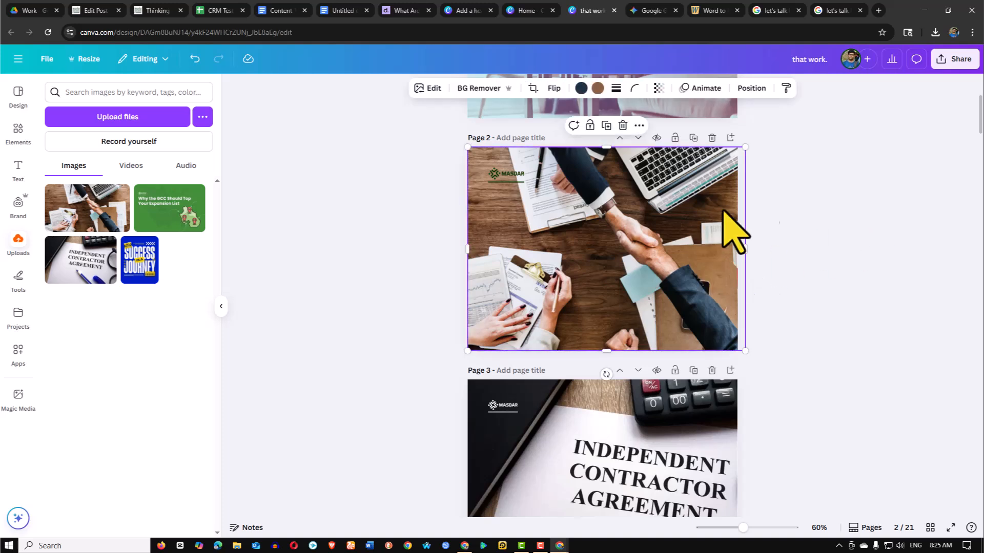
pyautogui.click(957, 59)
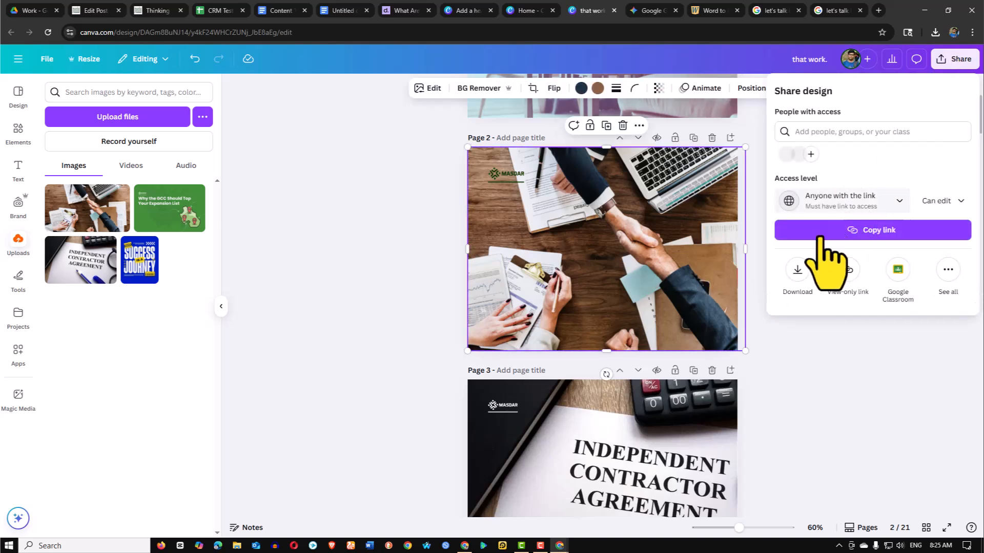
pyautogui.click(797, 270)
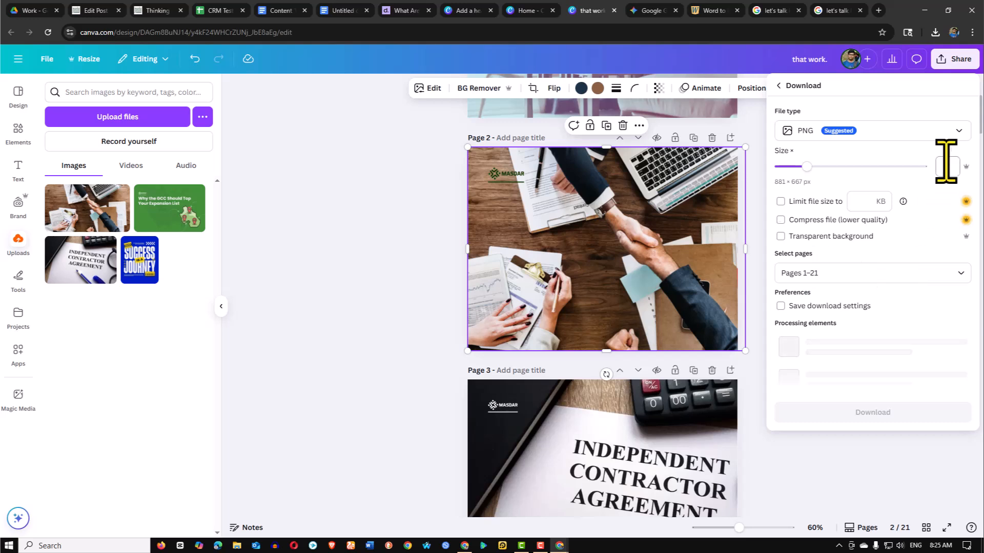
pyautogui.click(958, 131)
pyautogui.click(861, 164)
pyautogui.moveTo(825, 167); pyautogui.dragTo(889, 169)
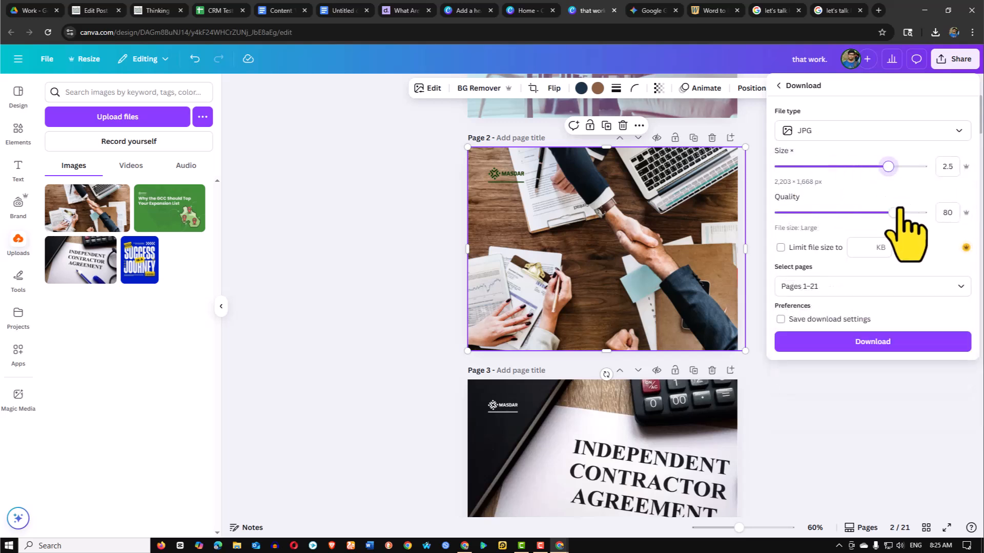
# Limit the download to the current page, page 2, and download it
pyautogui.click(959, 287)
pyautogui.click(792, 336)
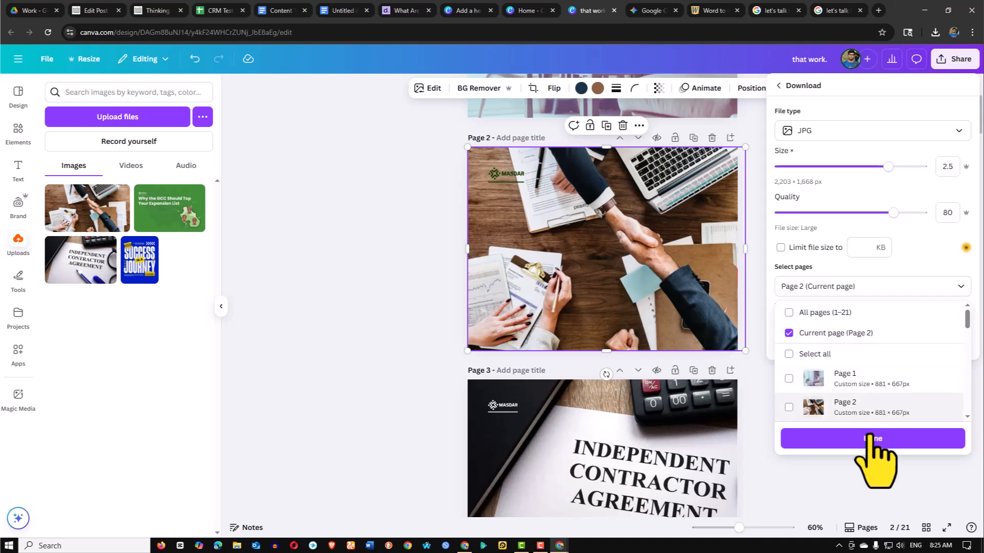
pyautogui.click(871, 438)
pyautogui.click(900, 343)
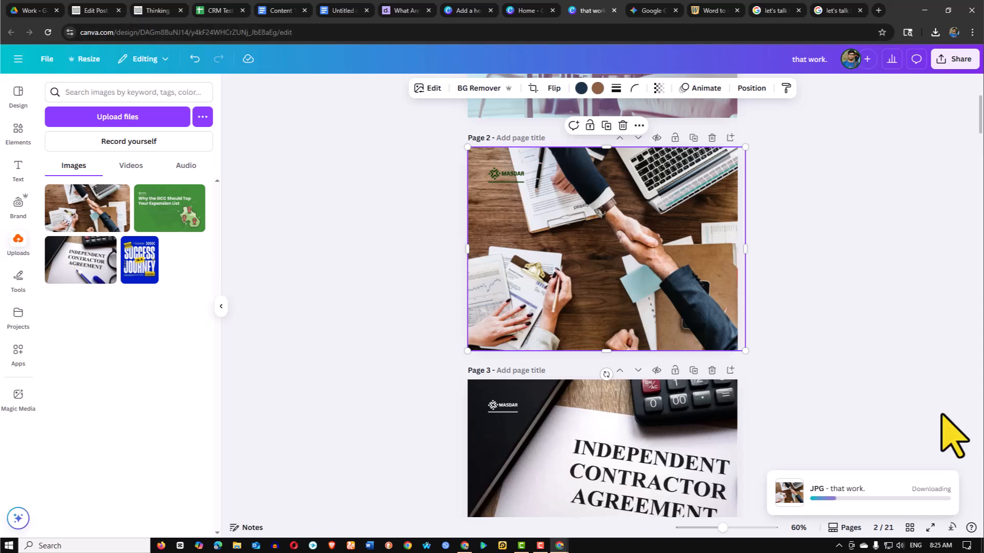
# Switch to the WordPress post editor and add an empty line below the heading "Forget a Random List of Islands—Let's Talk Real Opportunity"
pyautogui.click(96, 10)
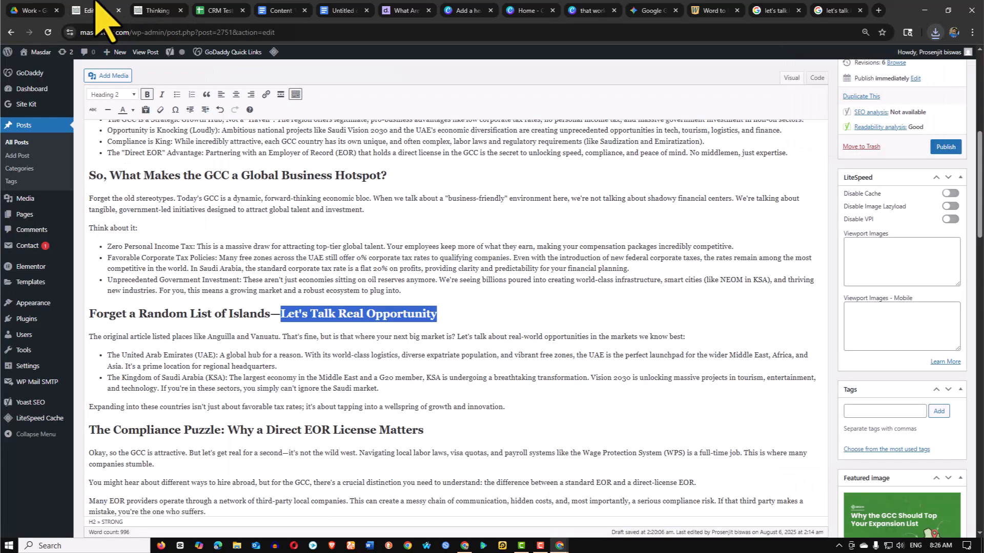
pyautogui.click(704, 342)
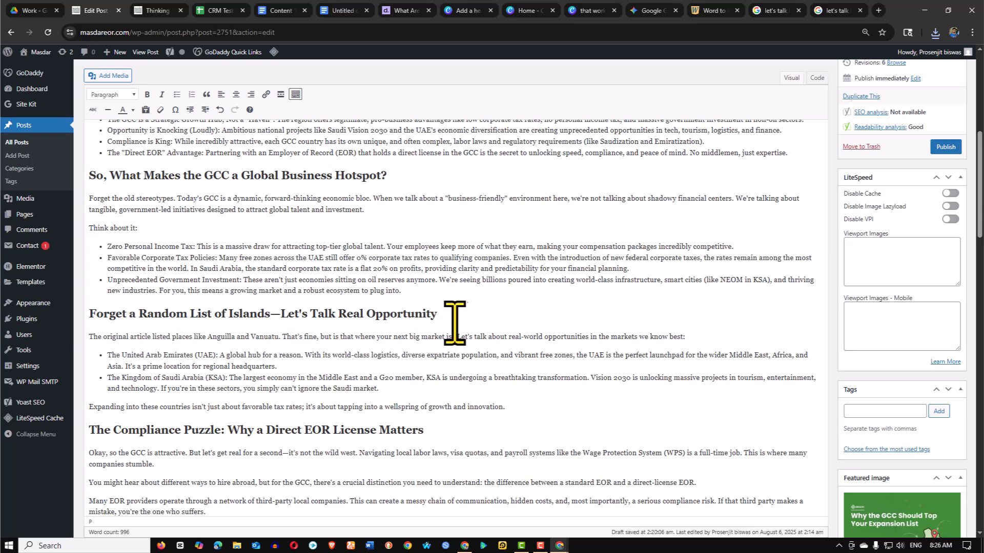
pyautogui.press('Return')
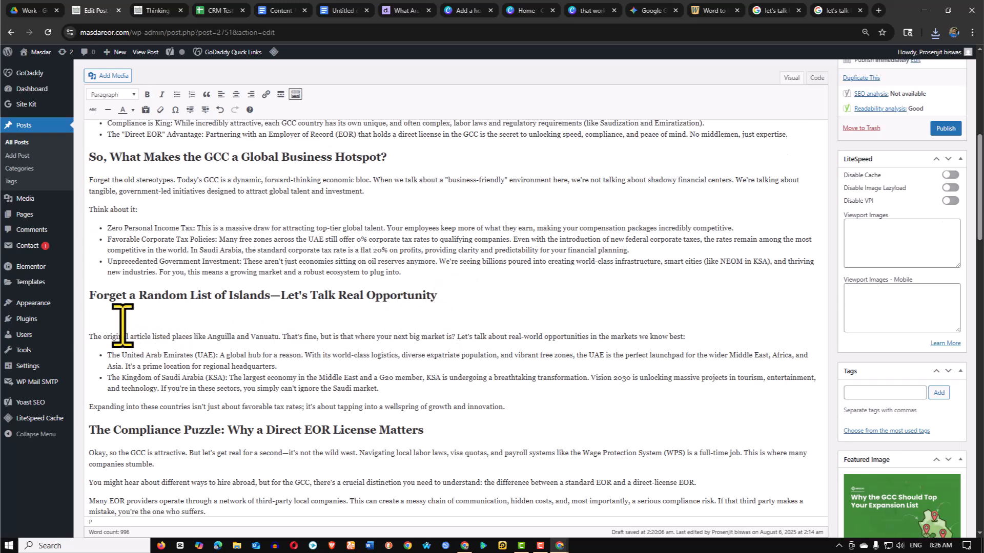
# Upload "that work. (13).jpg" from Downloads to the media library and insert it into the post on the empty line
pyautogui.click(106, 76)
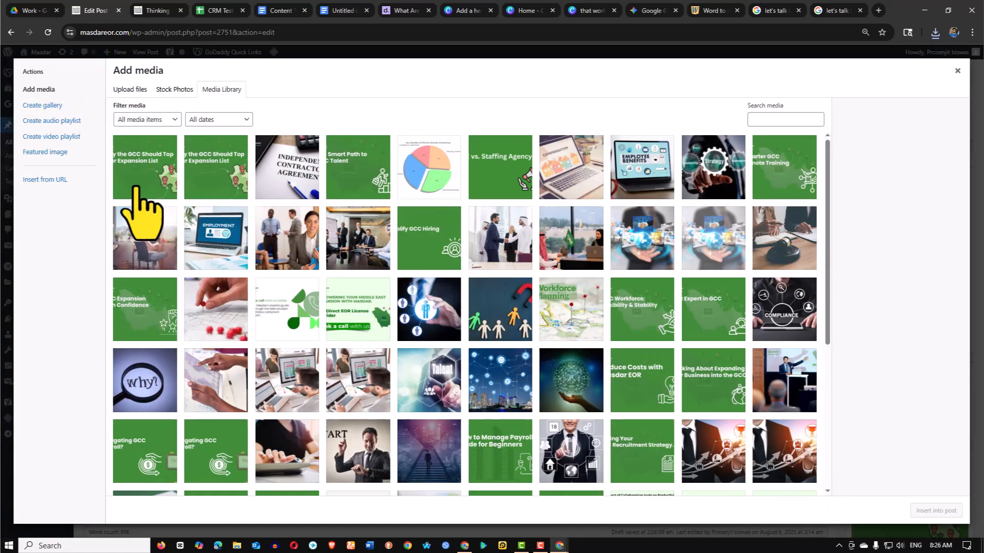
pyautogui.click(134, 89)
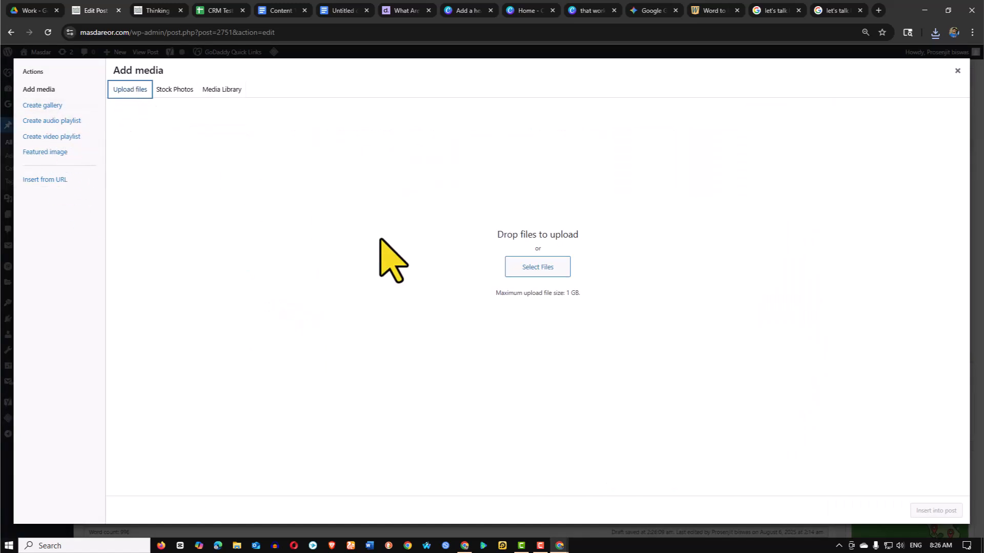
pyautogui.click(538, 267)
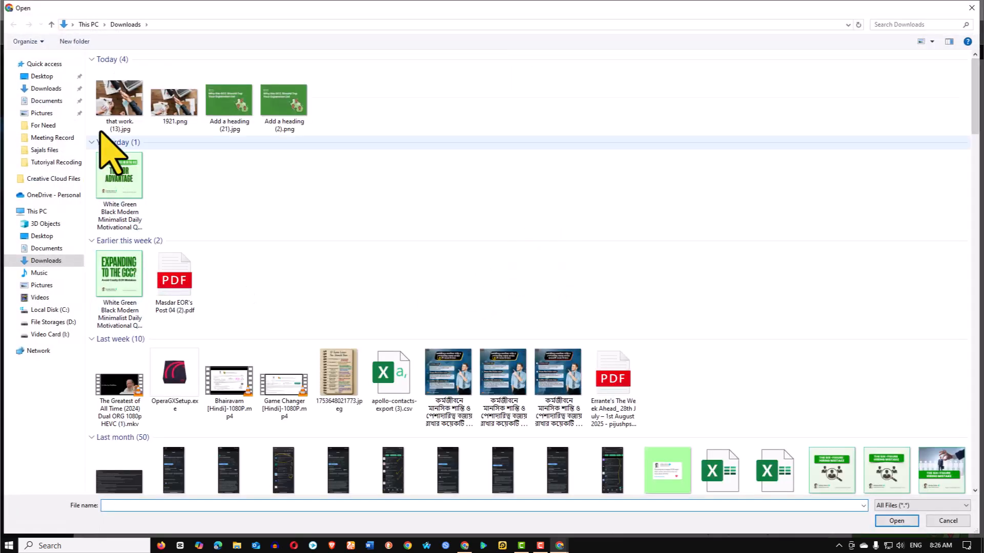
pyautogui.click(114, 98)
pyautogui.click(897, 521)
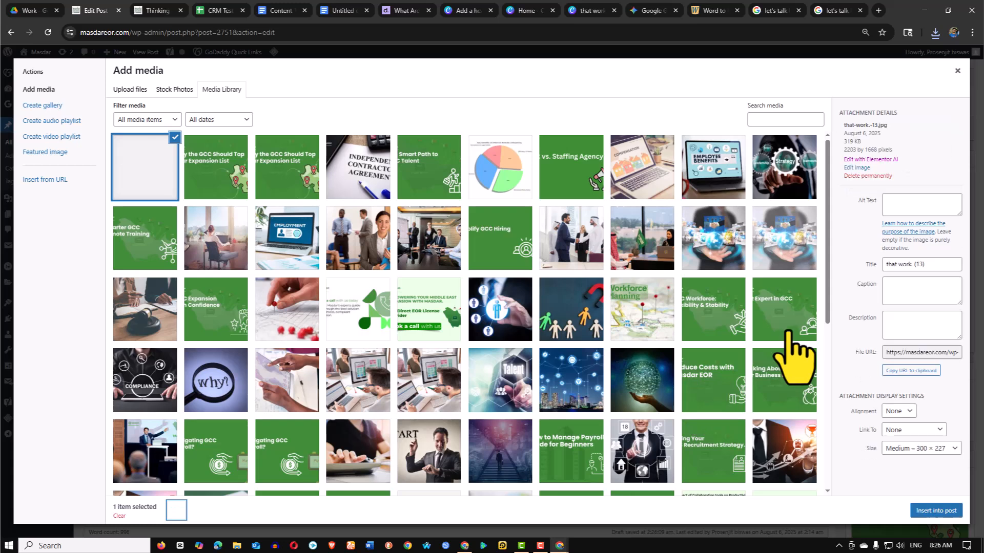
pyautogui.click(935, 511)
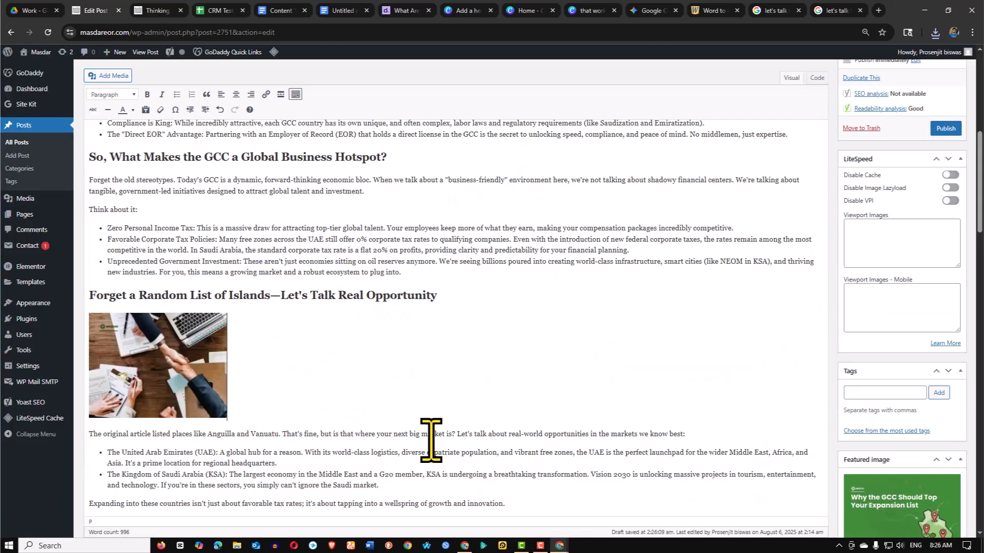
# Preview the post and check the inserted handshake image under the "Forget a Random List of Islands" heading
pyautogui.click(152, 348)
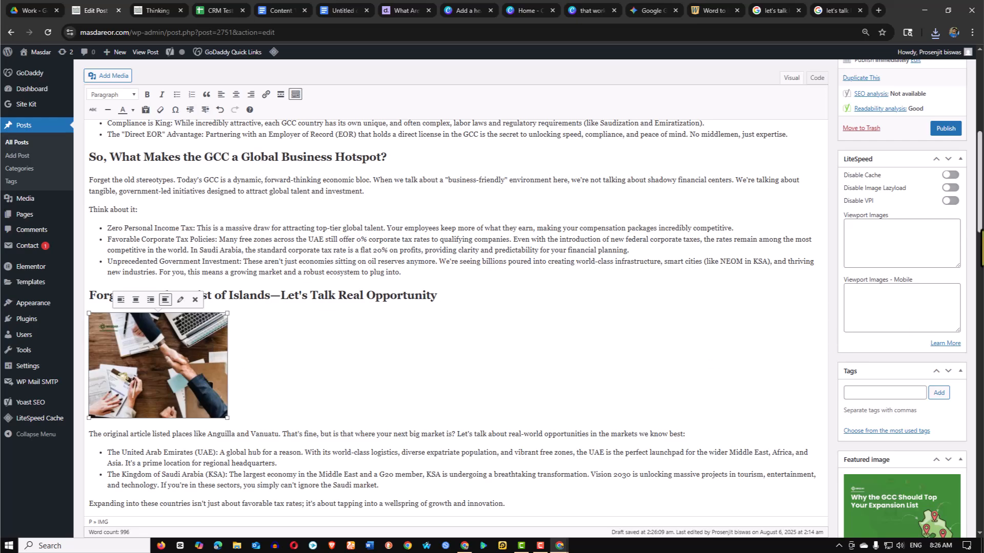
pyautogui.scroll(5, 901, 260)
pyautogui.click(943, 199)
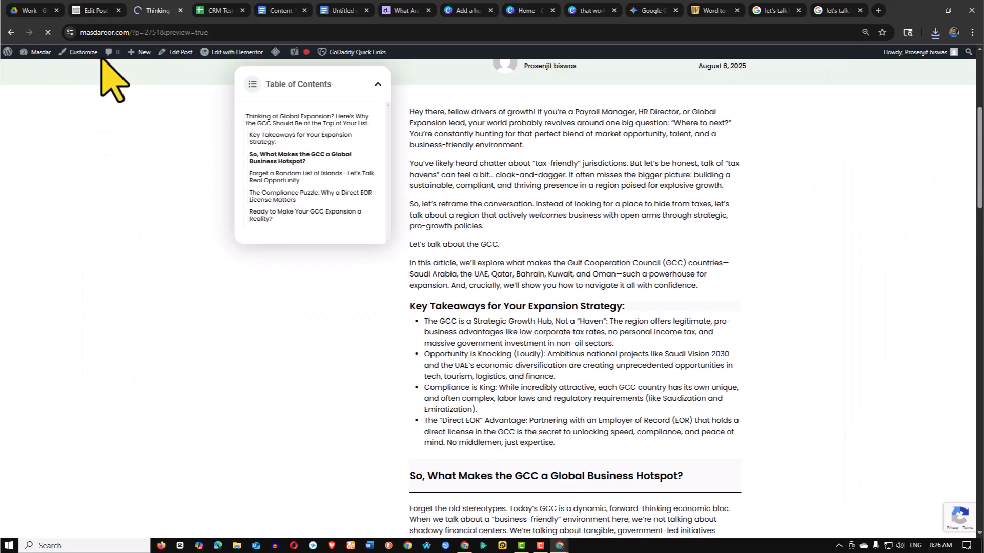
pyautogui.click(95, 8)
pyautogui.scroll(-4, 184, 305)
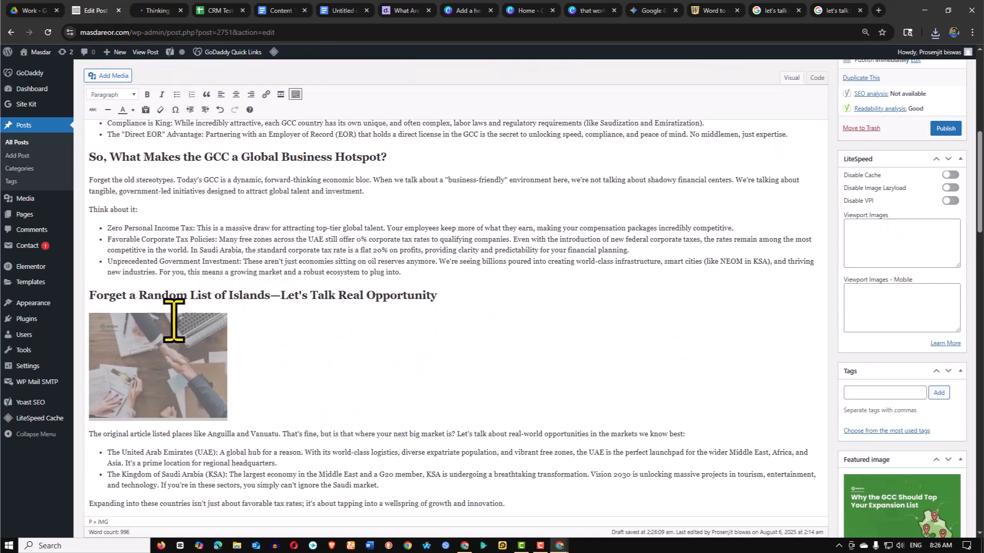
pyautogui.click(155, 10)
pyautogui.scroll(-10, 507, 333)
pyautogui.scroll(-4, 507, 335)
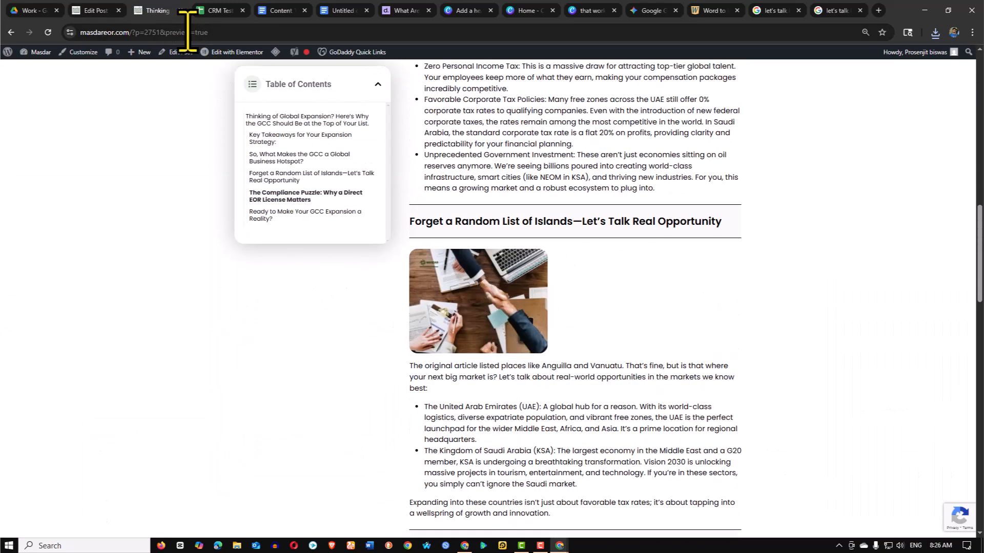
# Return to the post editor and set the handshake image's display size to Full Size – 2203 × 1668
pyautogui.click(97, 12)
pyautogui.click(175, 378)
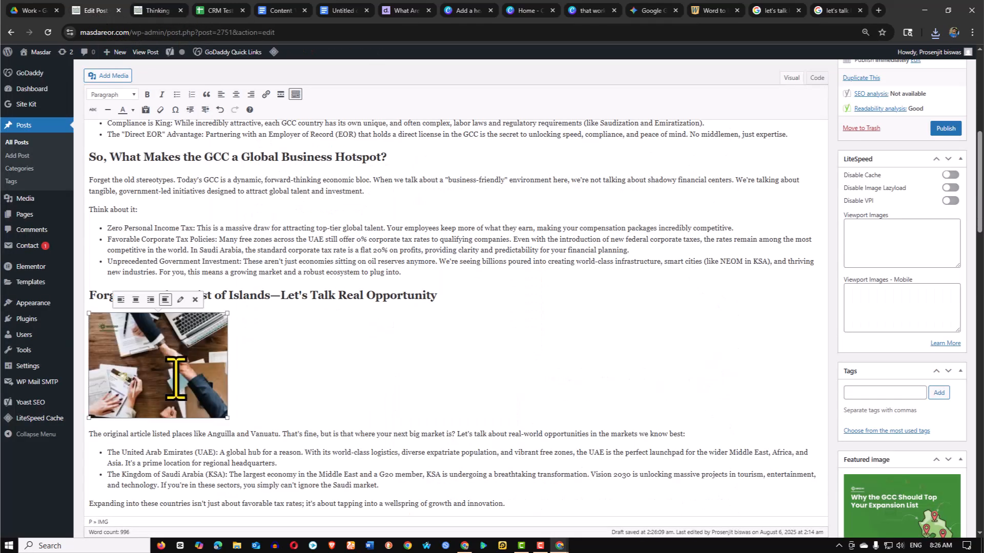
pyautogui.click(180, 300)
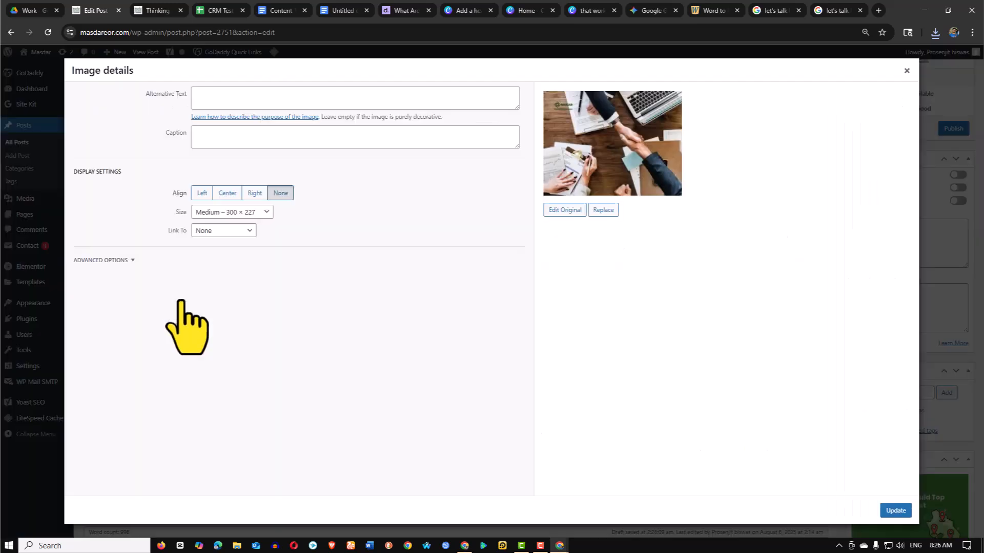
pyautogui.click(259, 212)
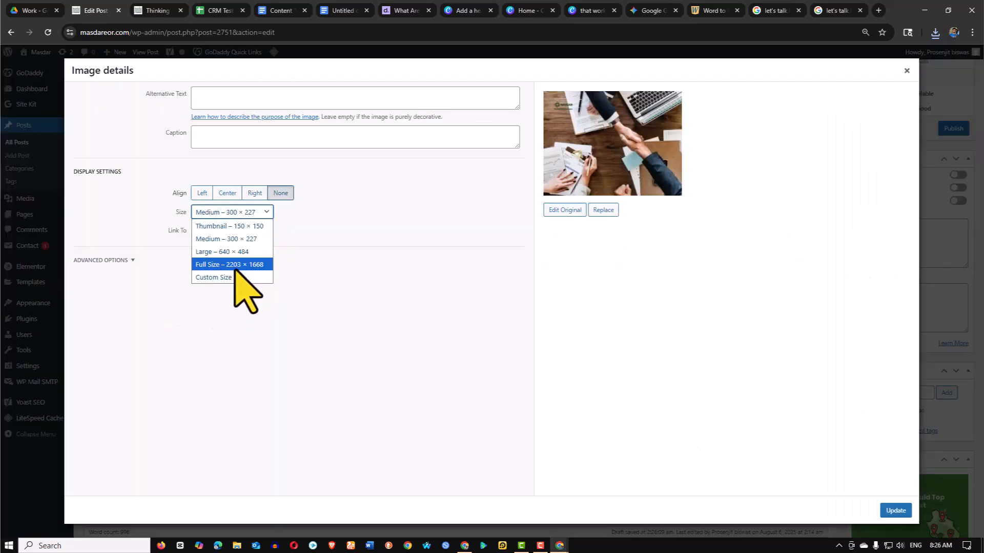
pyautogui.click(244, 265)
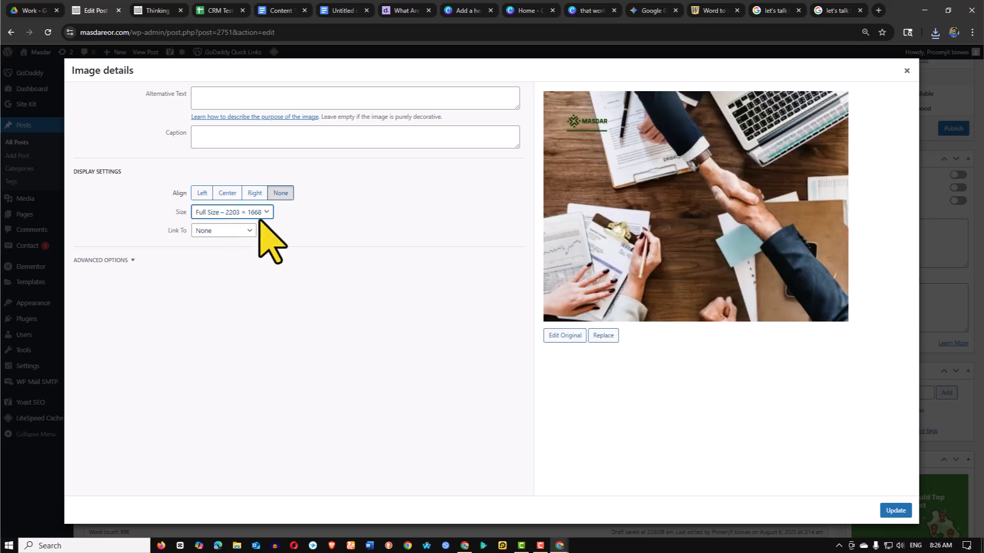
pyautogui.click(261, 212)
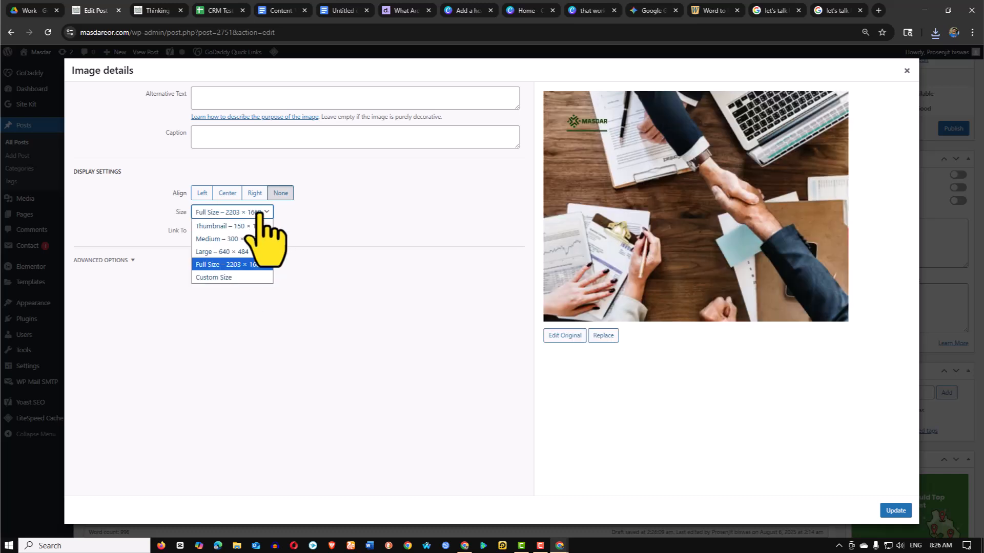
pyautogui.click(243, 265)
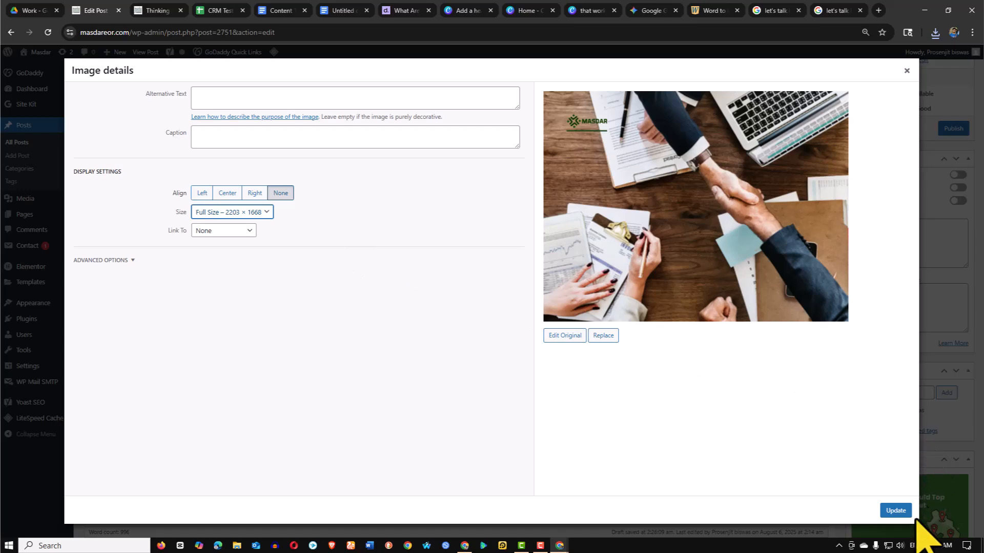
pyautogui.click(896, 510)
# Preview the post again and examine the handshake image at its full size
pyautogui.scroll(-2, 543, 333)
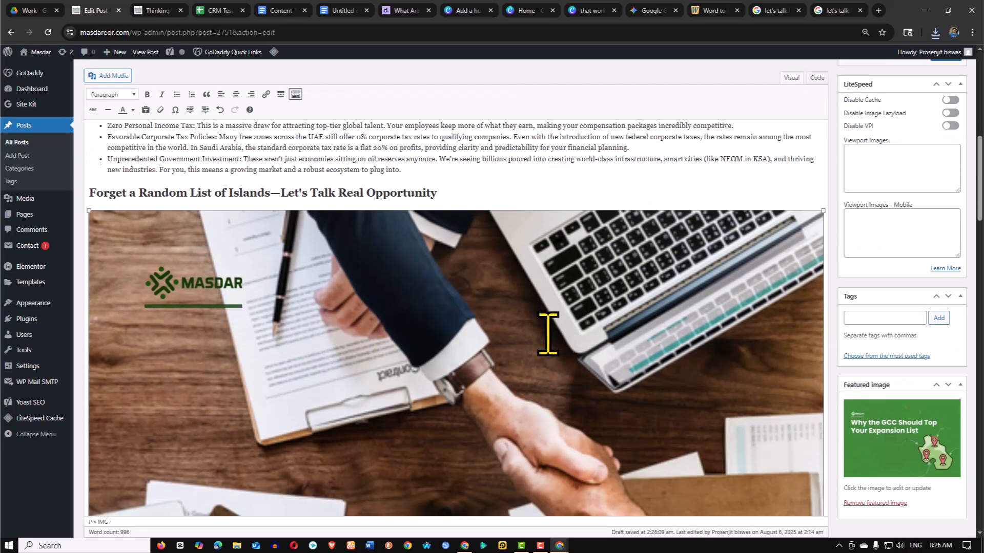
pyautogui.hotkey('ctrl', '-')
pyautogui.scroll(-3, 551, 321)
pyautogui.scroll(10, 562, 339)
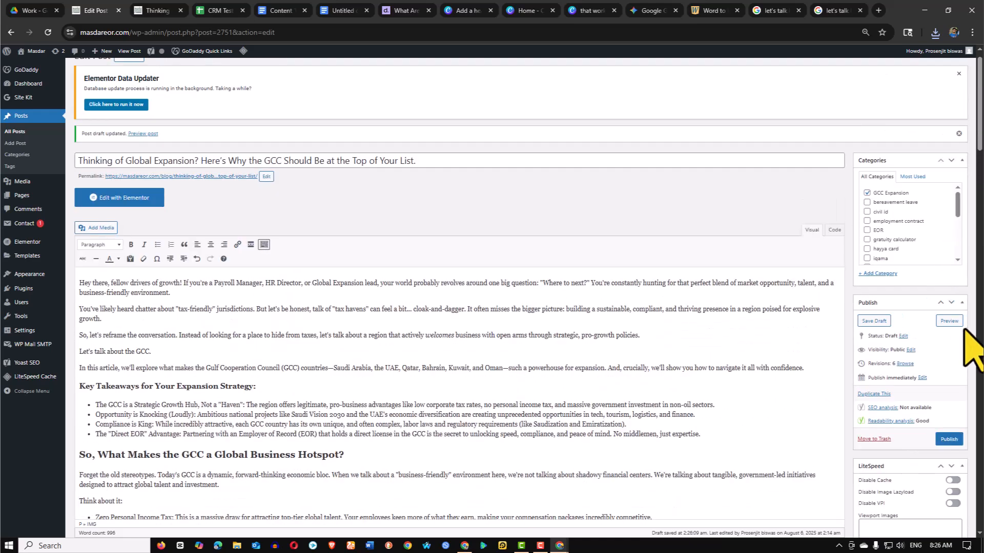
pyautogui.click(949, 322)
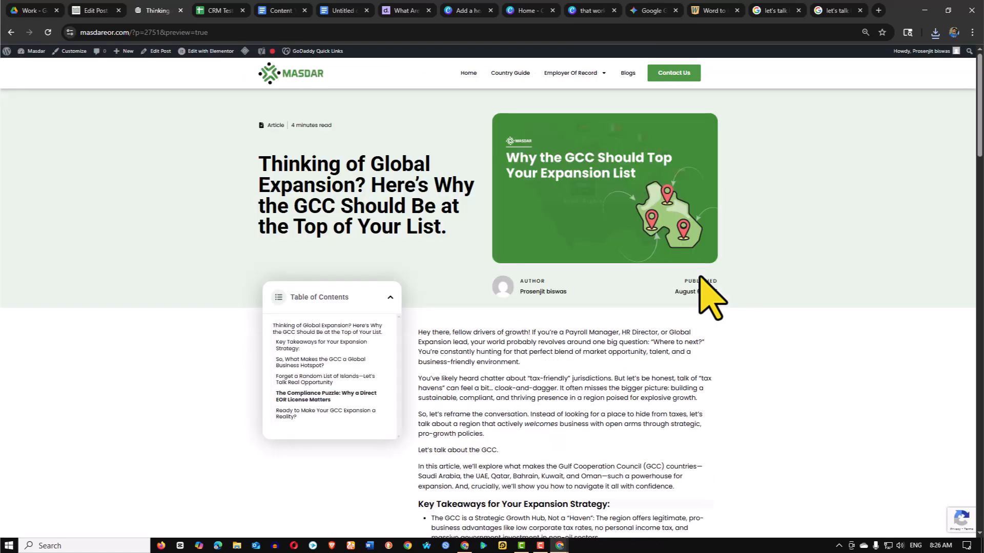
pyautogui.scroll(-9, 646, 297)
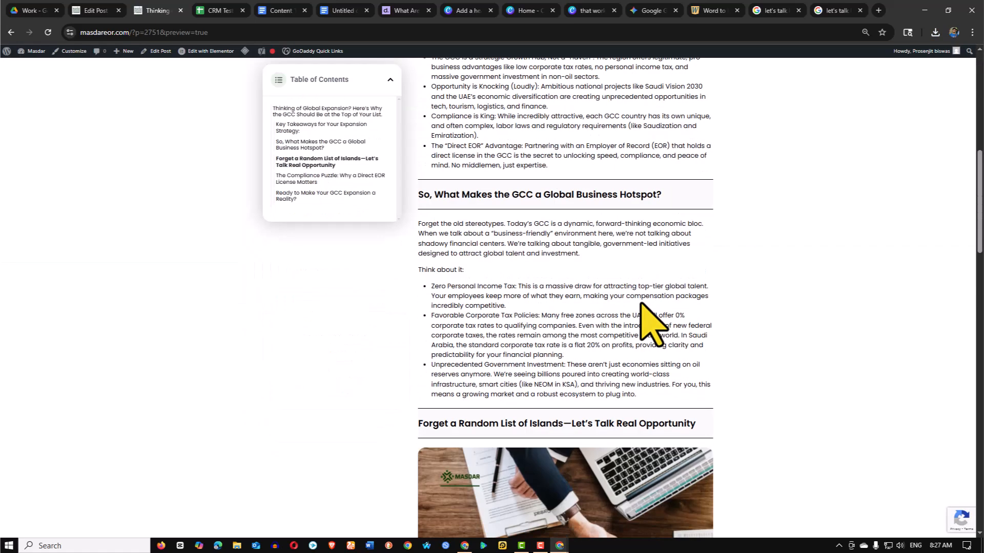
pyautogui.scroll(-6, 639, 305)
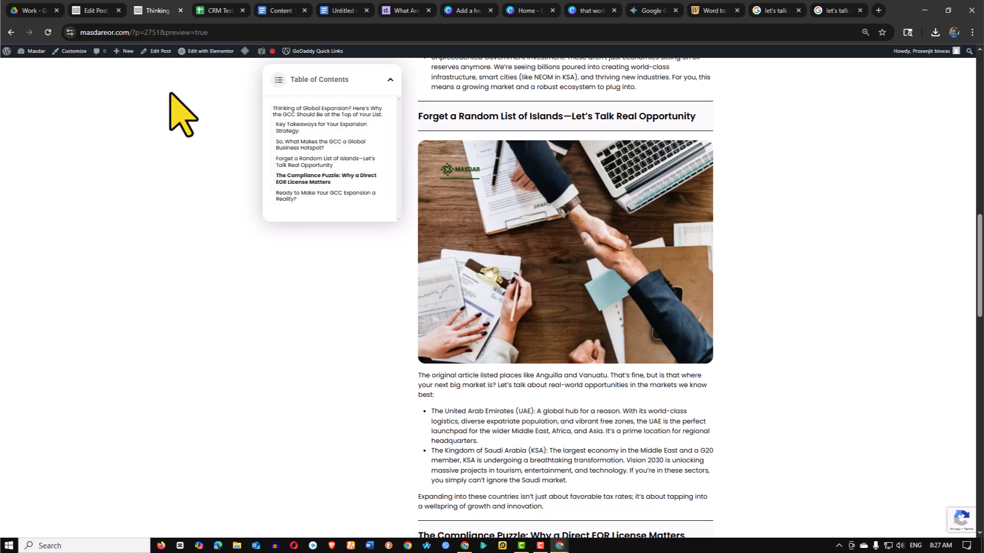
# Return to the post editor and give the handshake image a custom size with a width of 800 pixels
pyautogui.click(125, 10)
pyautogui.scroll(-10, 176, 333)
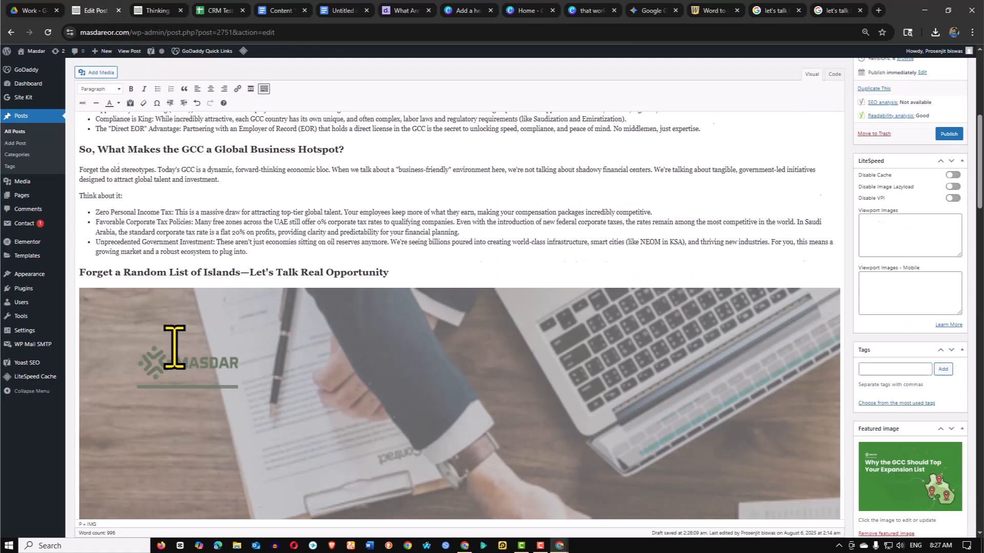
pyautogui.click(362, 341)
pyautogui.scroll(2, 297, 326)
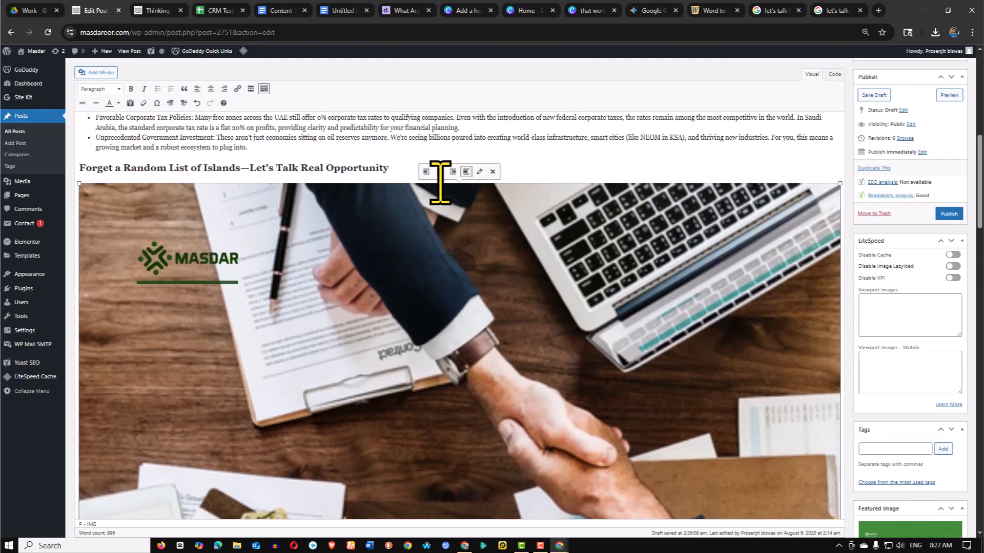
pyautogui.click(479, 172)
pyautogui.click(244, 195)
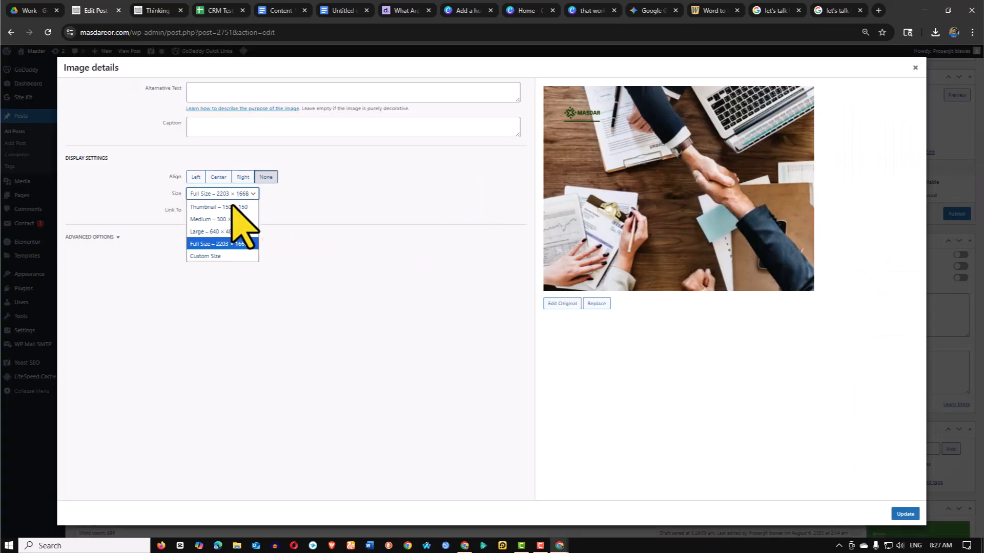
pyautogui.click(205, 257)
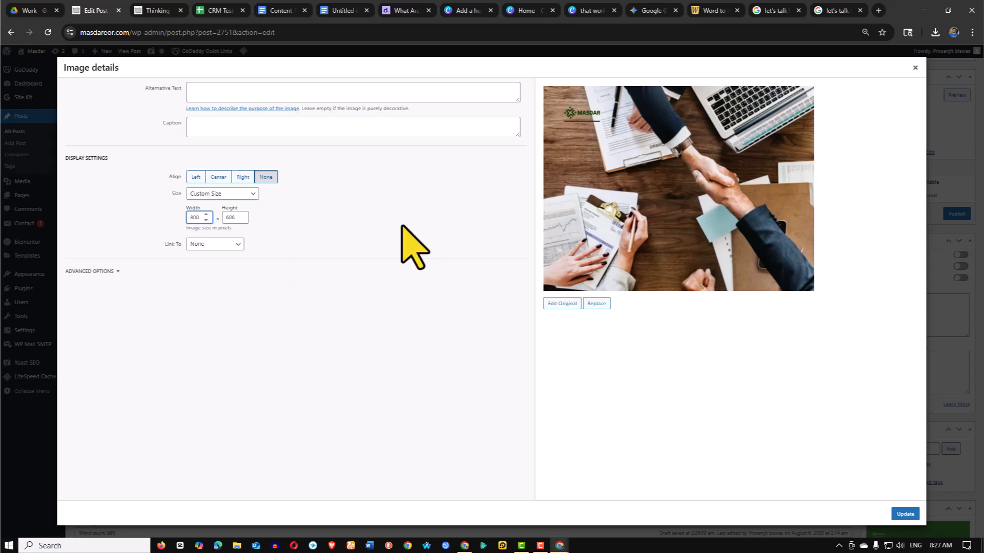
pyautogui.click(905, 514)
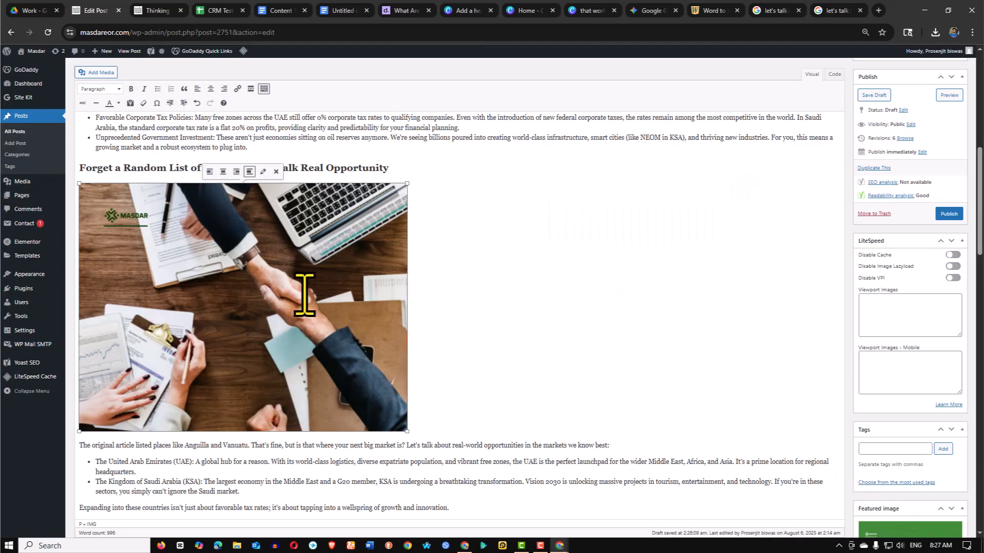
# Preview the updated post and review the whole article from the title to the "Ready to Make Your GCC Expansion a Reality?" section
pyautogui.click(949, 95)
pyautogui.scroll(3, 586, 252)
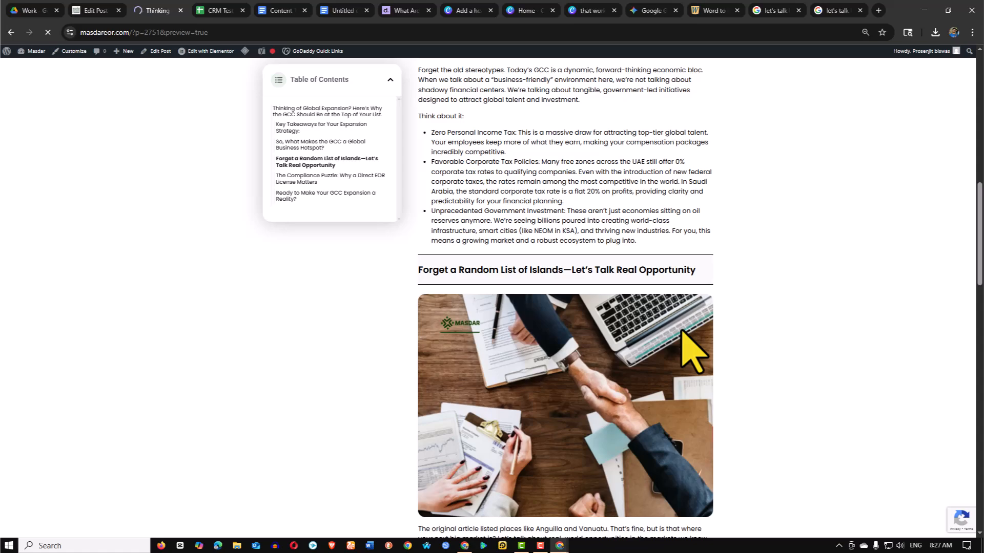
pyautogui.scroll(-14, 566, 337)
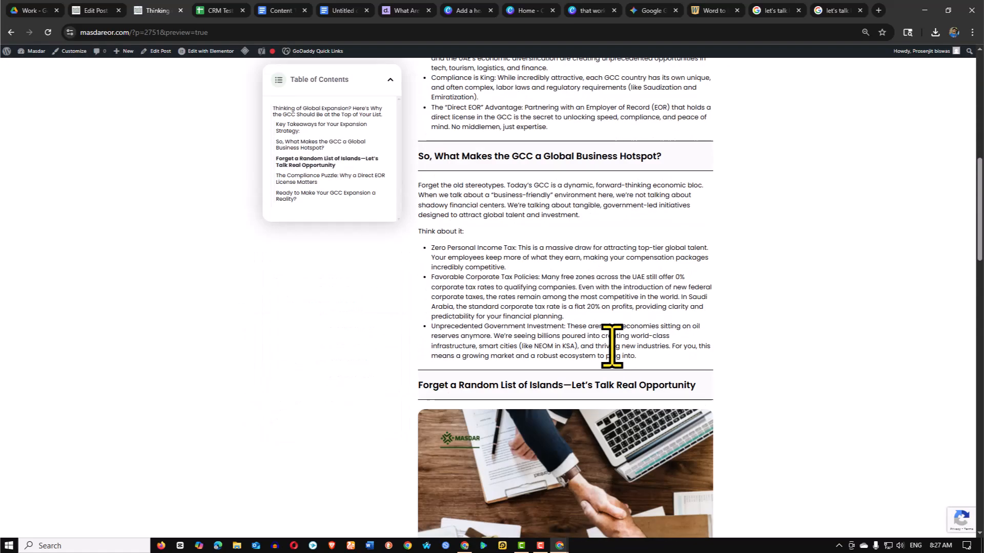
pyautogui.scroll(-5, 611, 399)
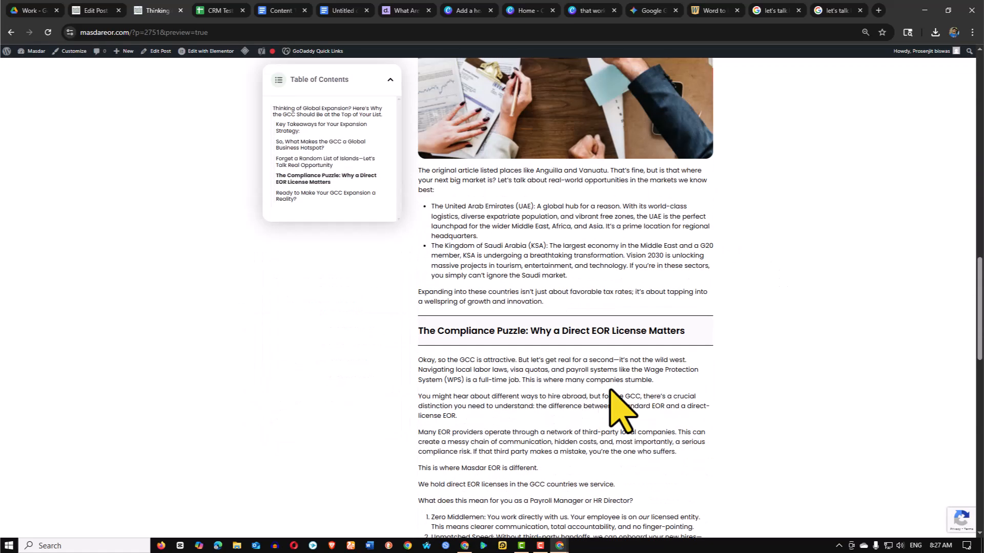
pyautogui.scroll(19, 613, 390)
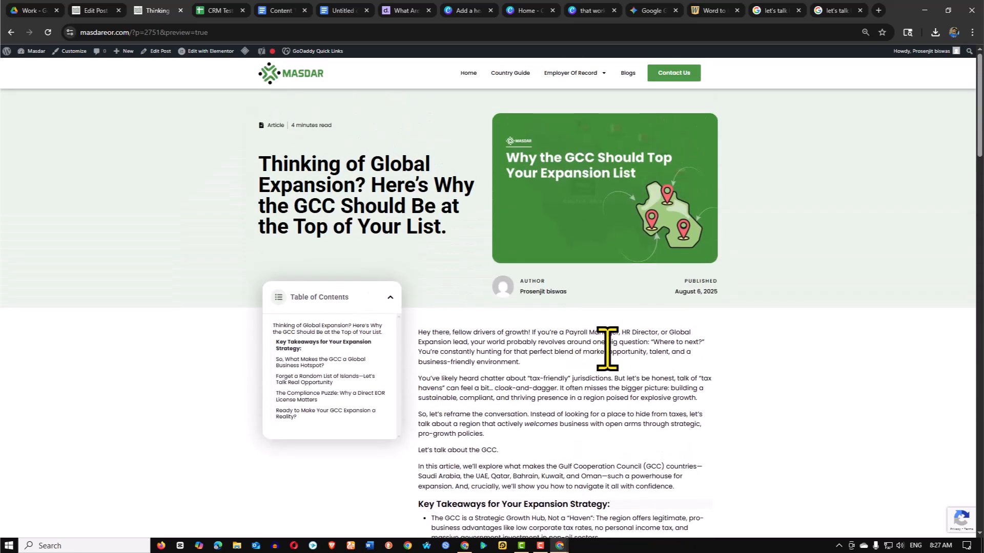
pyautogui.scroll(-7, 625, 321)
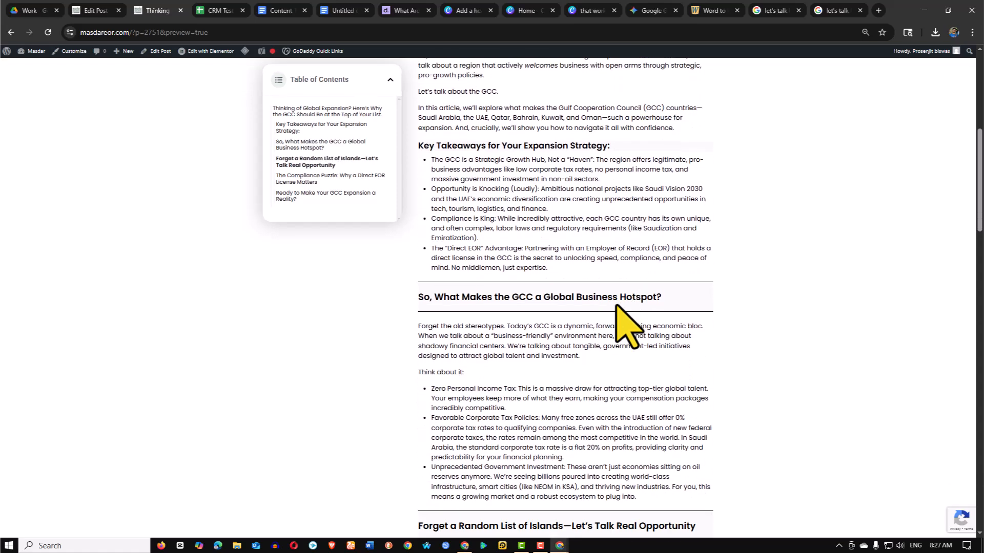
pyautogui.scroll(-12, 617, 306)
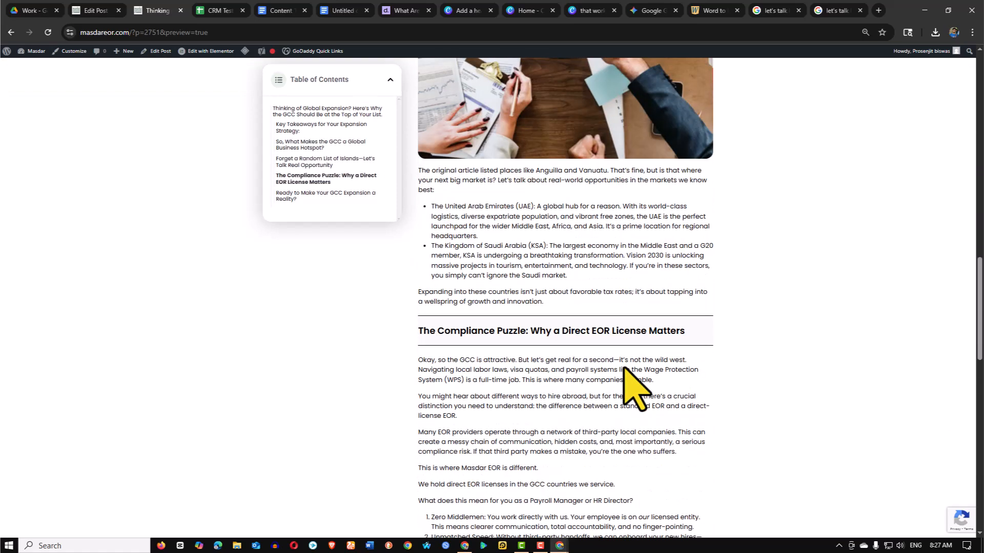
pyautogui.scroll(-10, 635, 390)
pyautogui.scroll(-2, 769, 390)
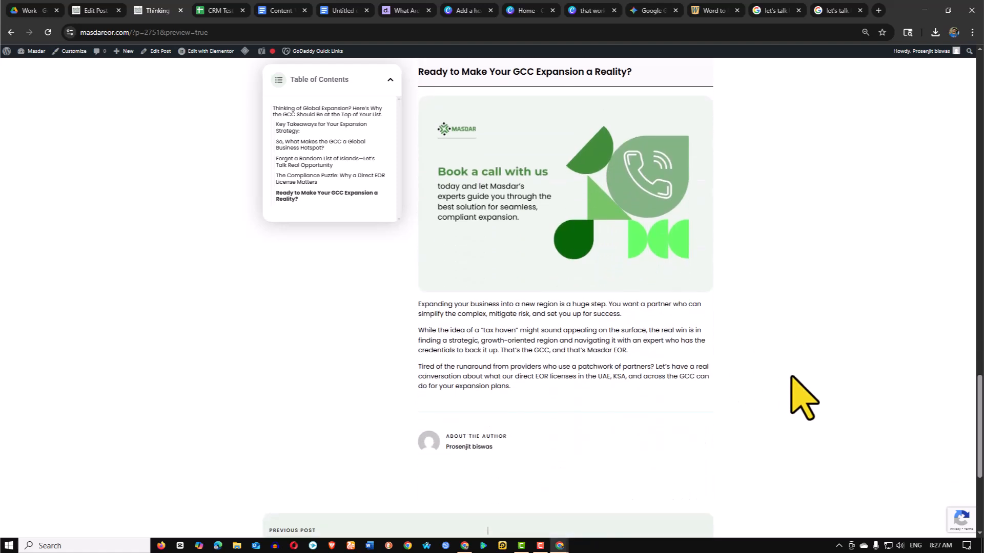
# Return to the post editor and select the "Book a call with us" banner under "Ready to Make Your GCC Expansion a Reality?"
pyautogui.scroll(5, 562, 330)
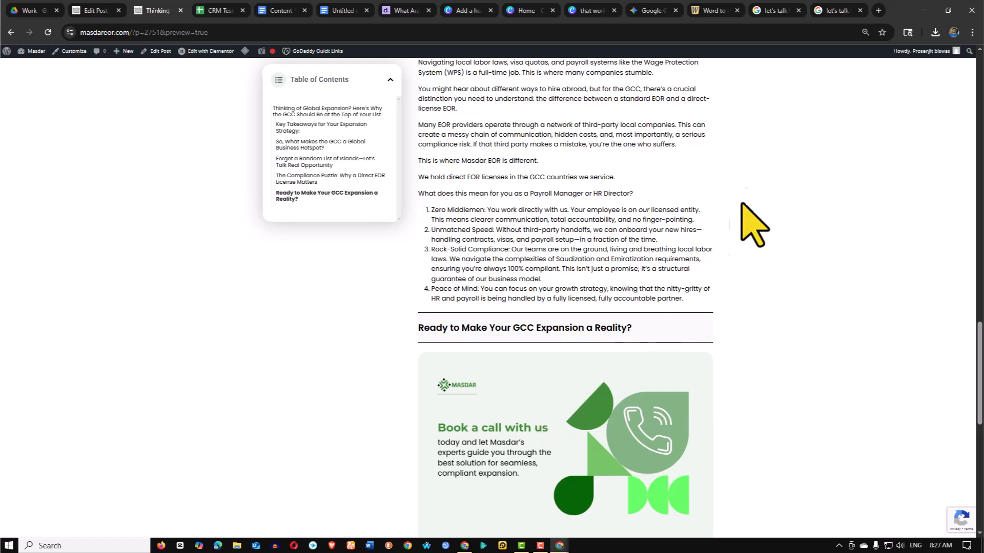
pyautogui.click(89, 10)
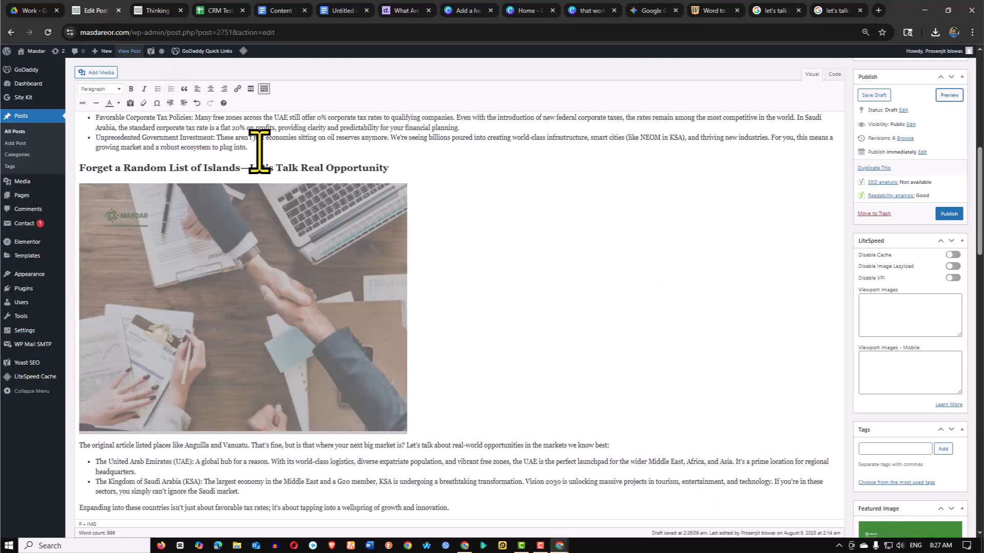
pyautogui.scroll(-10, 395, 389)
pyautogui.click(262, 306)
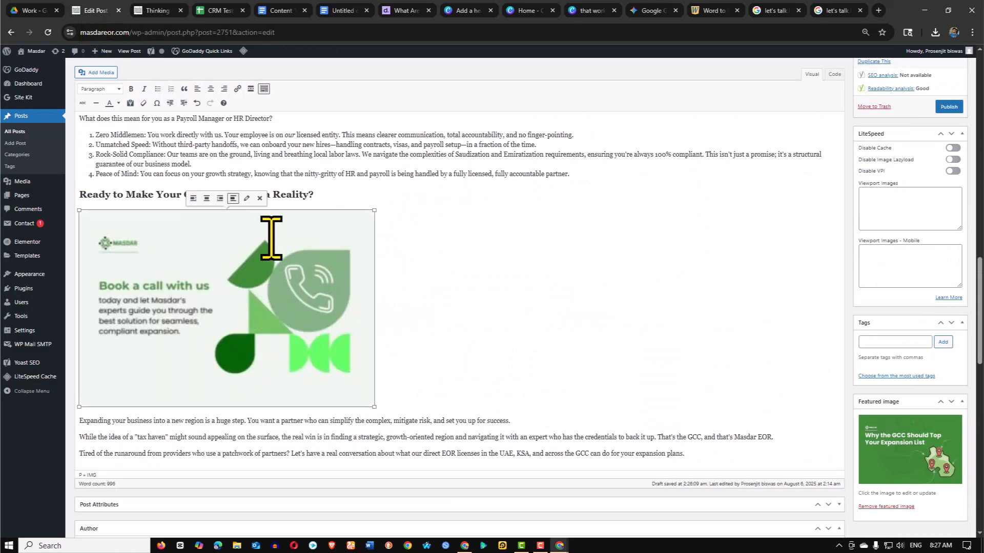
pyautogui.click(260, 199)
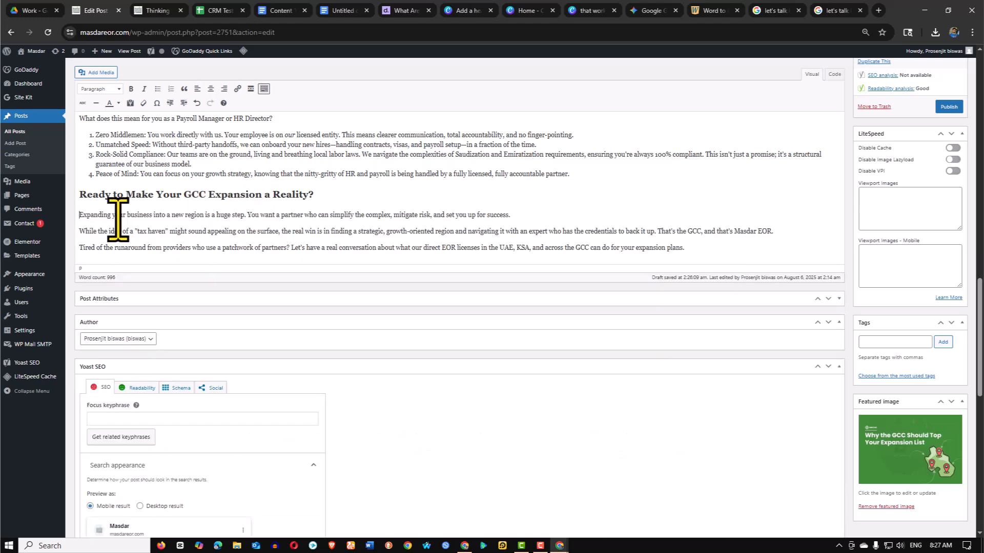
pyautogui.scroll(4, 791, 251)
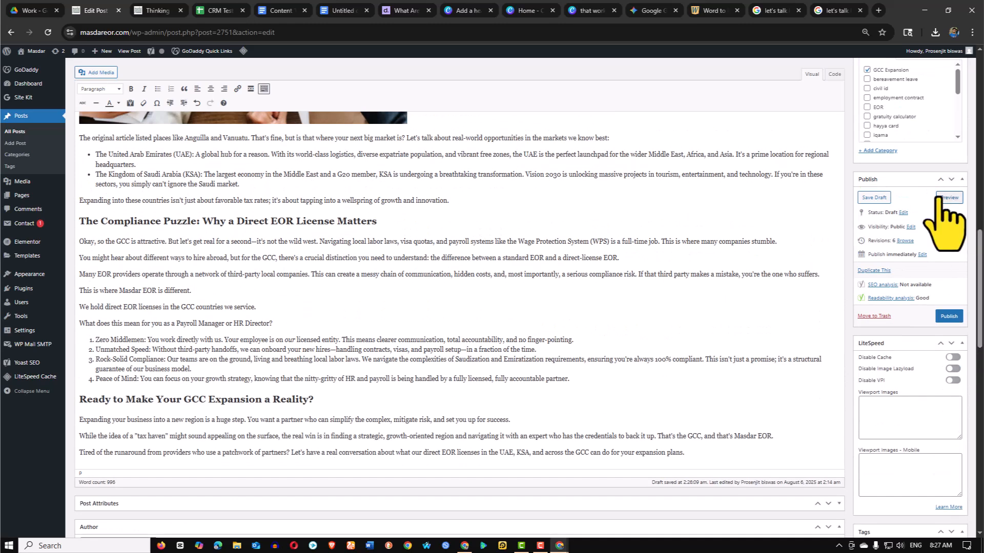
pyautogui.scroll(-5, 563, 392)
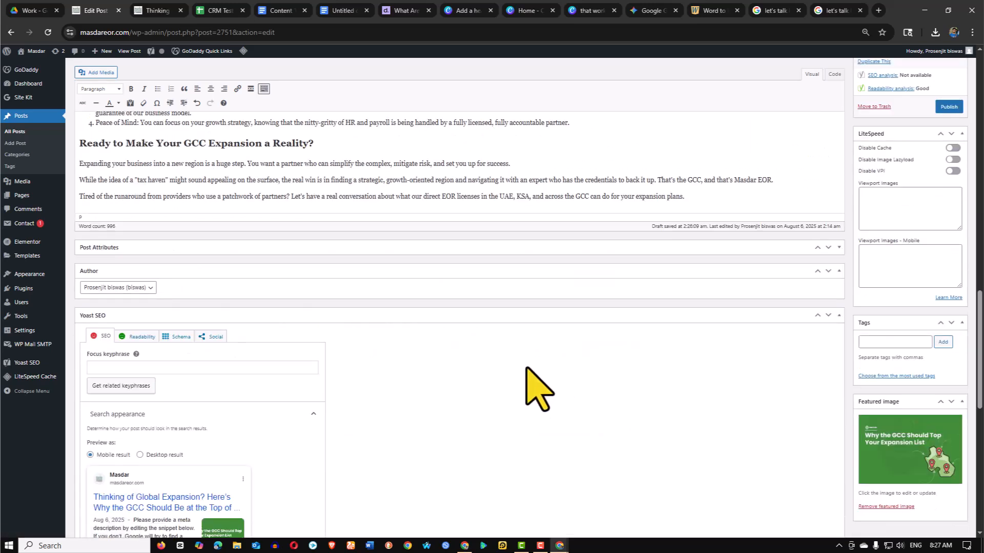
pyautogui.scroll(4, 391, 400)
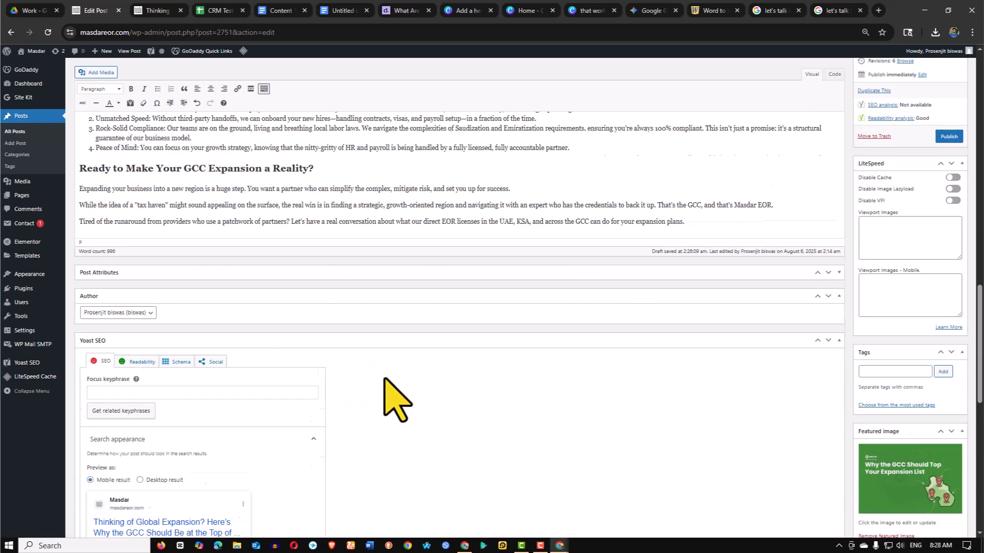
pyautogui.hotkey('ctrl', 'v')
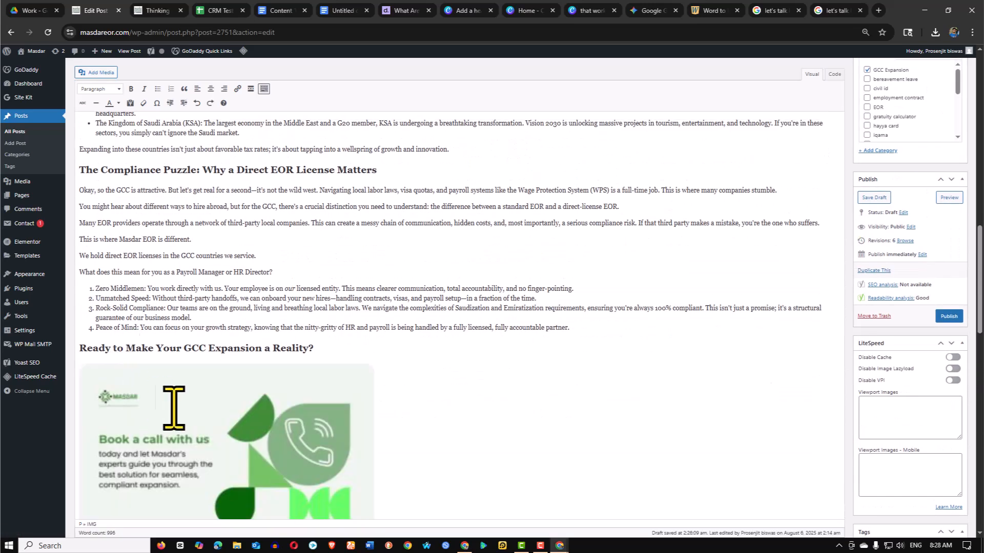
# Replace the "Book a call with us" banner with the media library image Add-a-heading-10-1.jpg, the "Direct EOR License Provider" banner
pyautogui.scroll(-3, 428, 401)
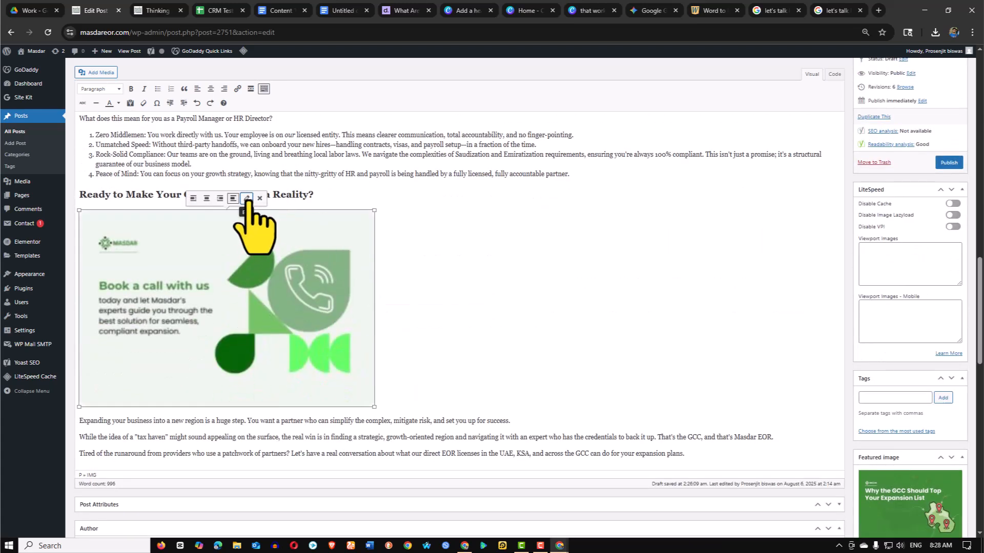
pyautogui.click(246, 198)
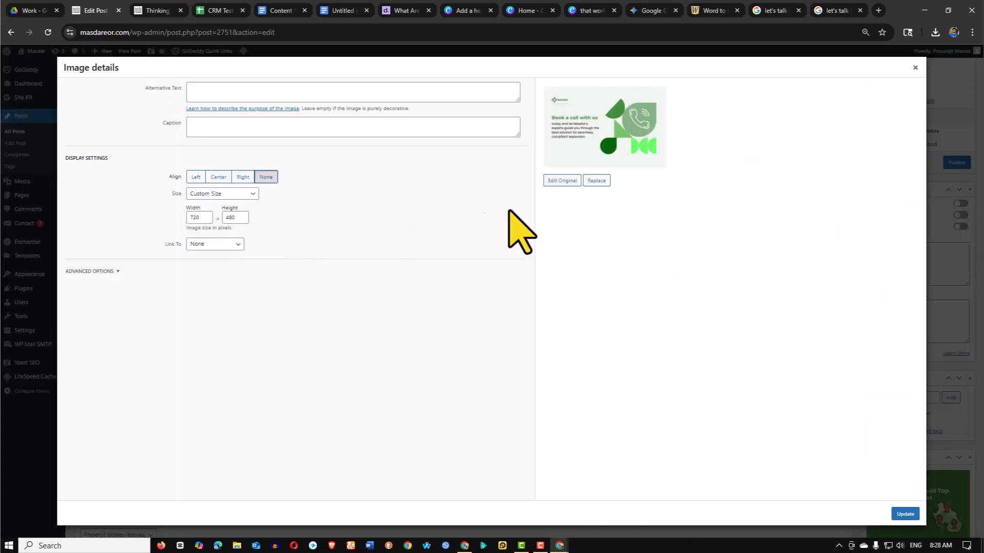
pyautogui.click(596, 181)
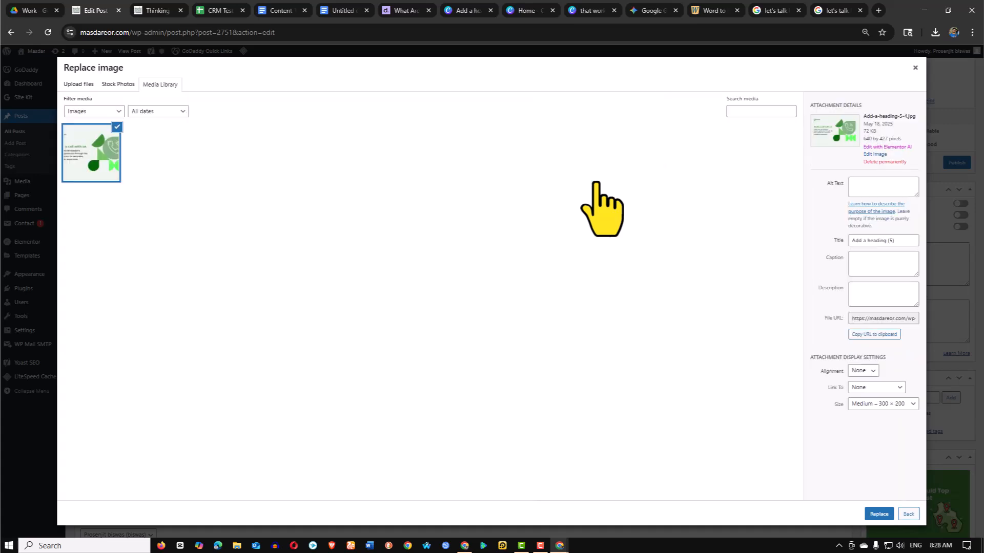
pyautogui.scroll(-2, 487, 333)
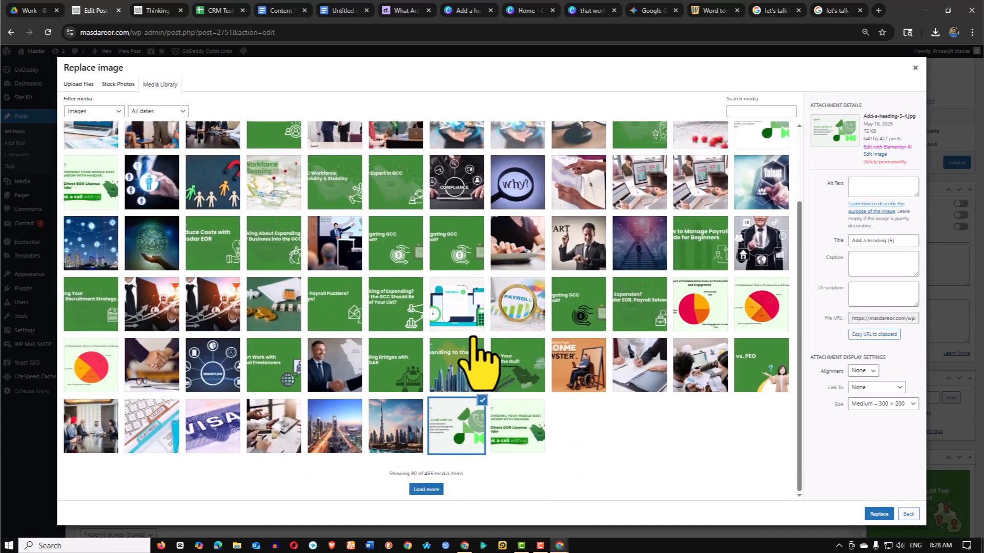
pyautogui.click(515, 440)
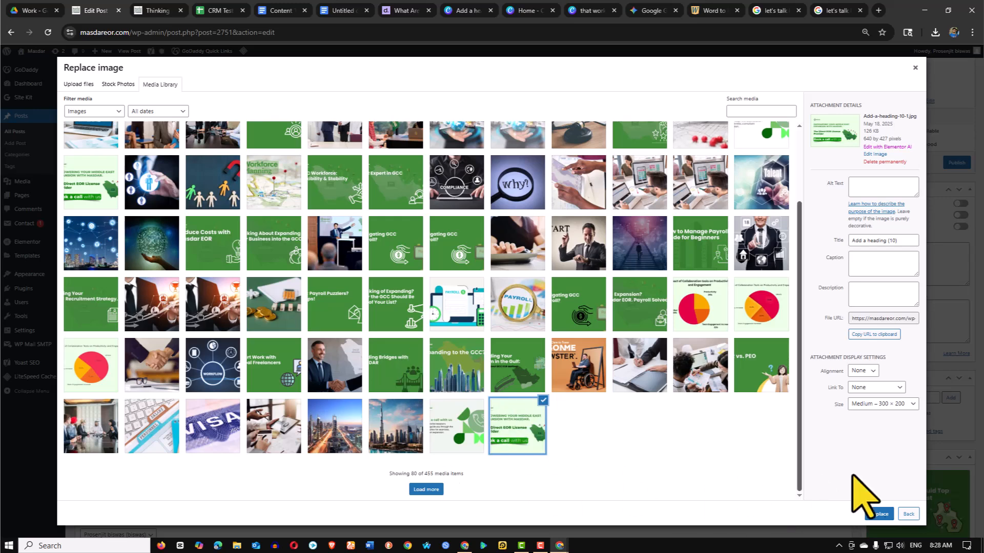
pyautogui.click(880, 514)
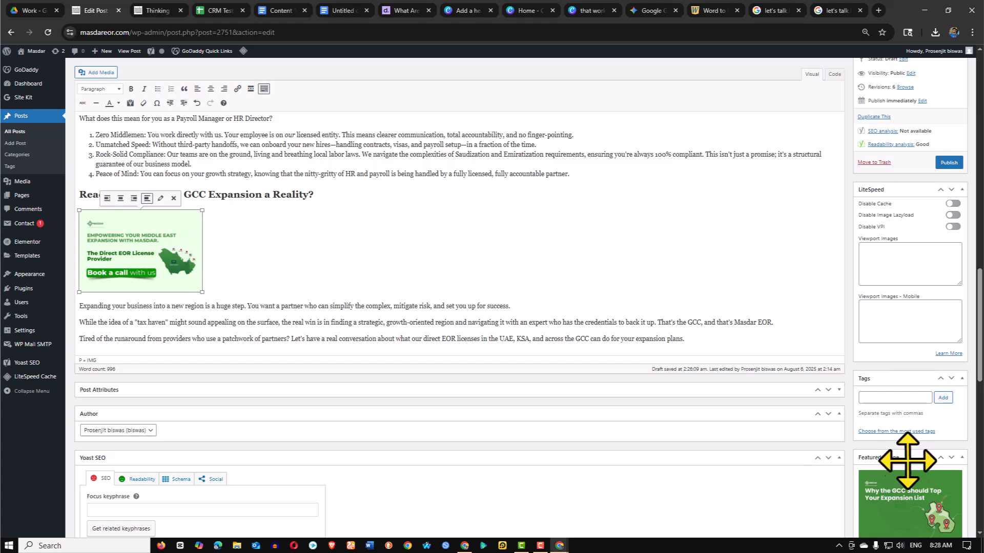
pyautogui.click(295, 241)
pyautogui.click(131, 244)
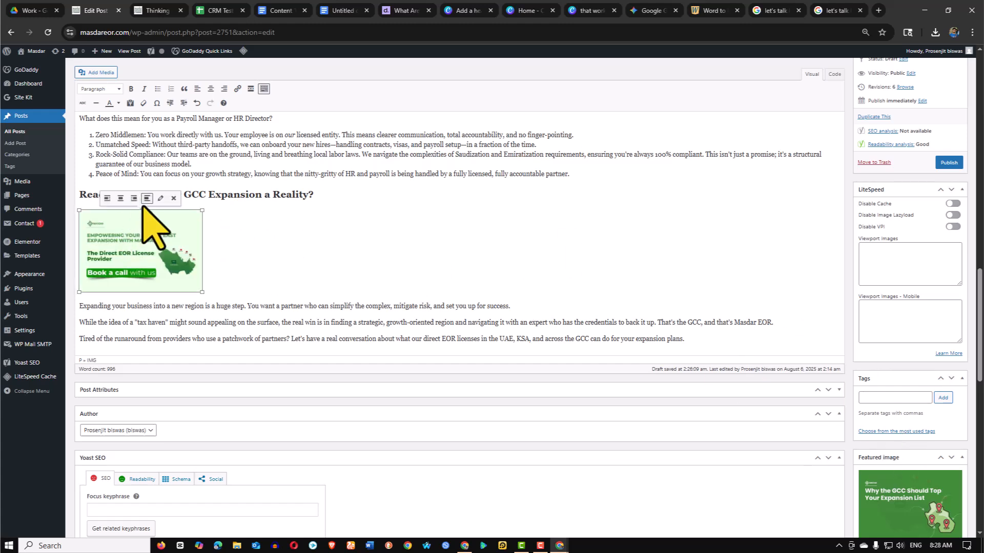
# Preview the post and examine the replaced banner in the "Ready to Make Your GCC Expansion a Reality?" section
pyautogui.scroll(5, 845, 256)
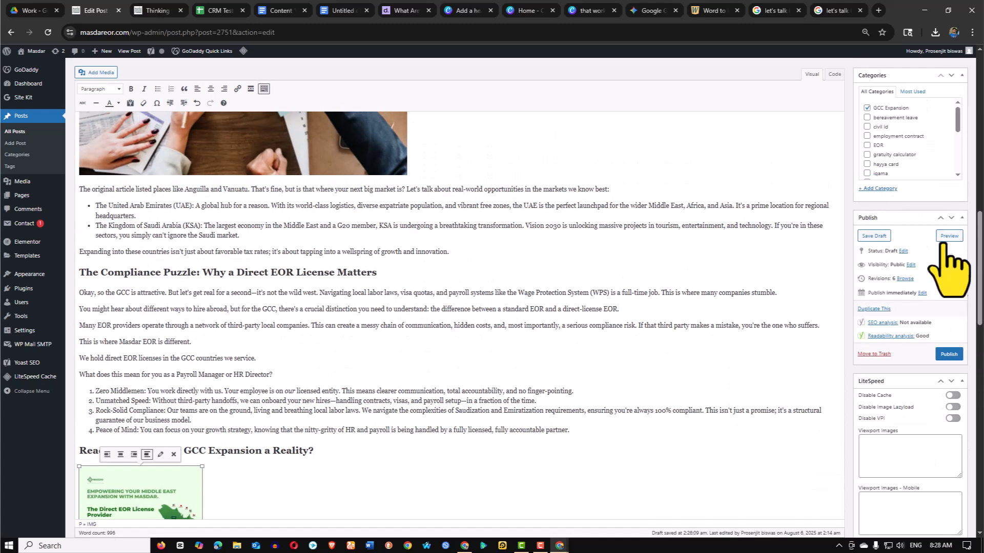
pyautogui.click(947, 237)
pyautogui.scroll(-8, 582, 362)
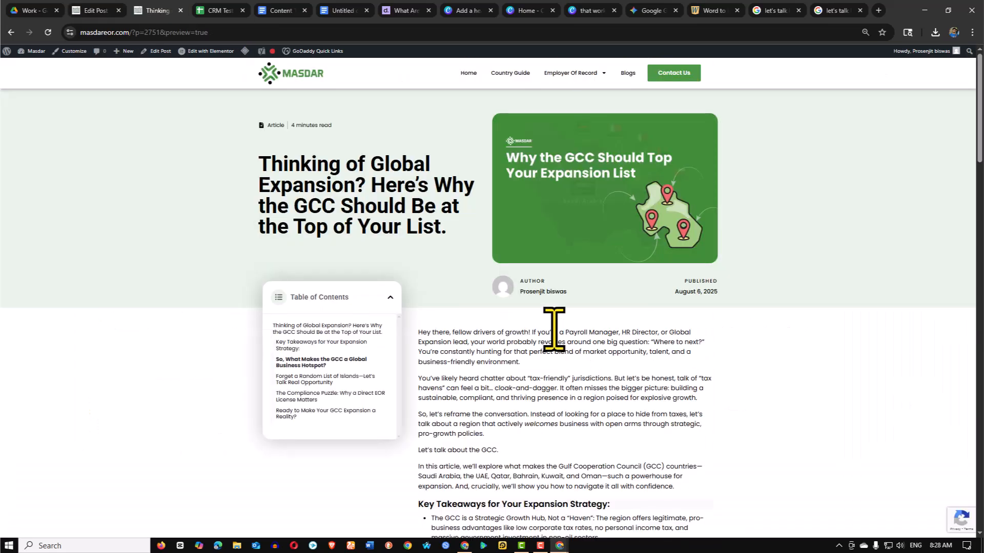
pyautogui.scroll(-10, 584, 361)
pyautogui.scroll(-14, 578, 341)
pyautogui.scroll(5, 578, 341)
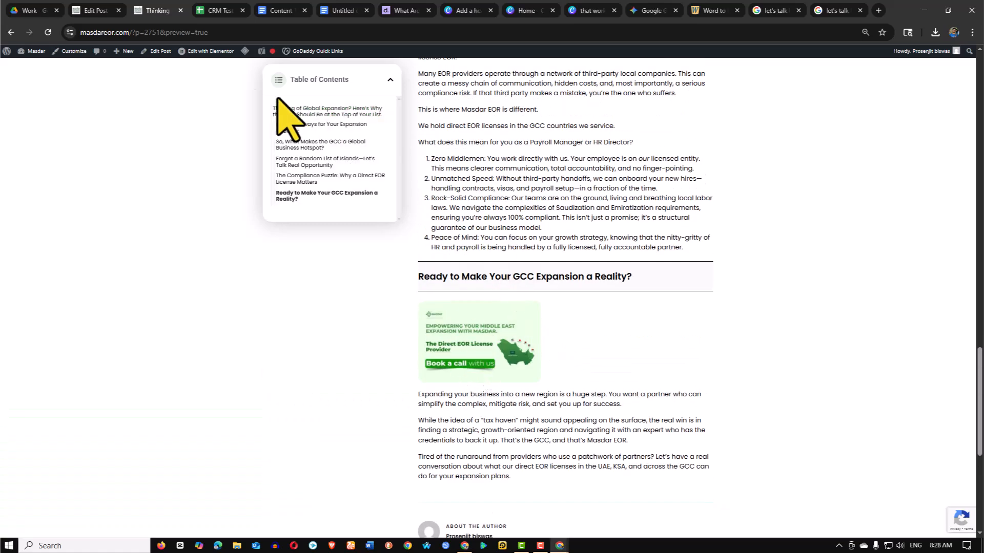
# Return to the post editor and give the "Direct EOR License Provider" banner a custom size of 720 × 480 pixels
pyautogui.click(95, 10)
pyautogui.scroll(-5, 205, 461)
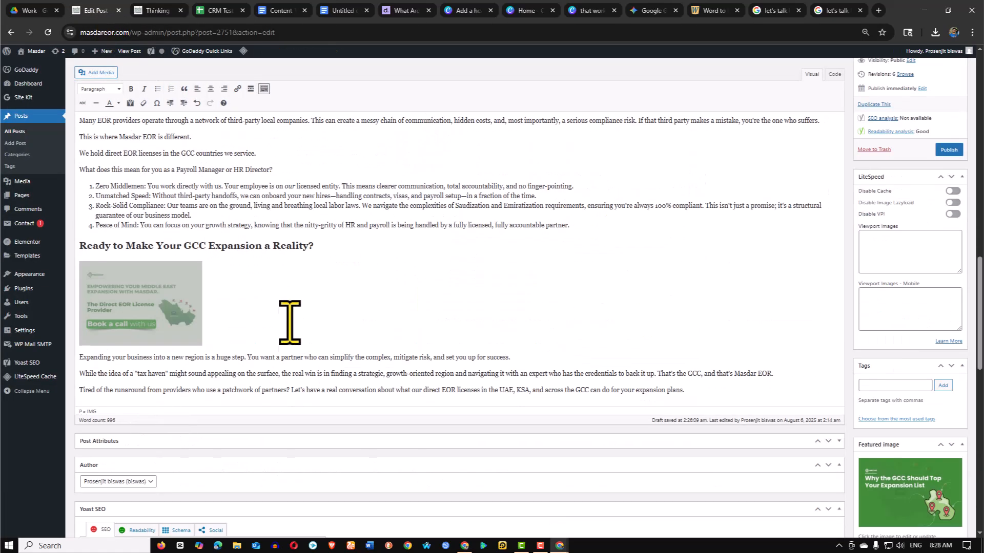
pyautogui.click(153, 313)
pyautogui.click(157, 250)
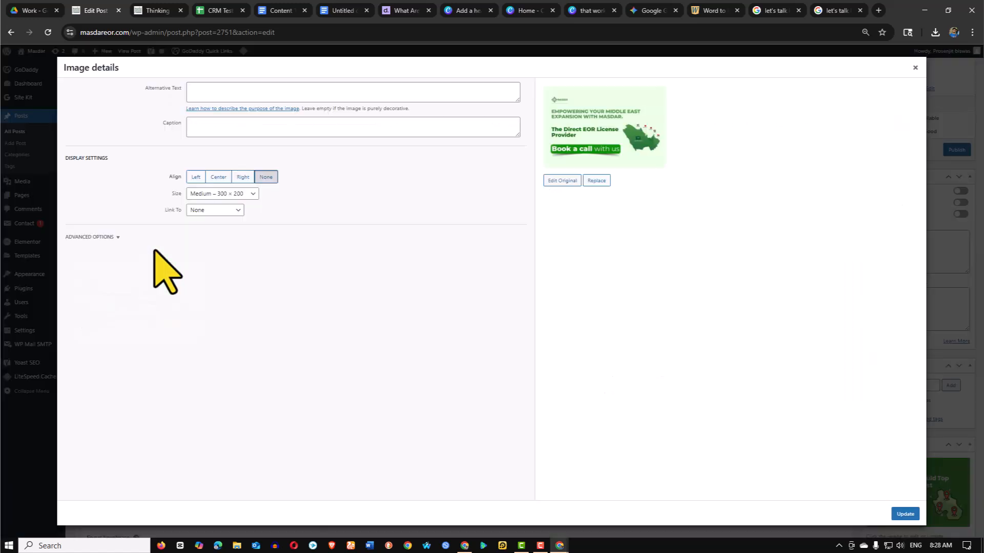
pyautogui.click(244, 194)
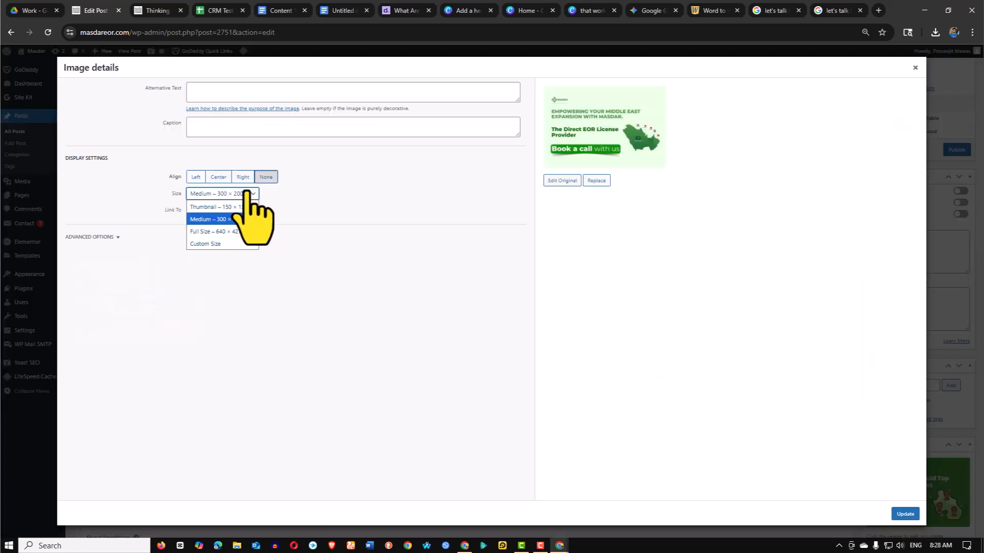
pyautogui.click(210, 243)
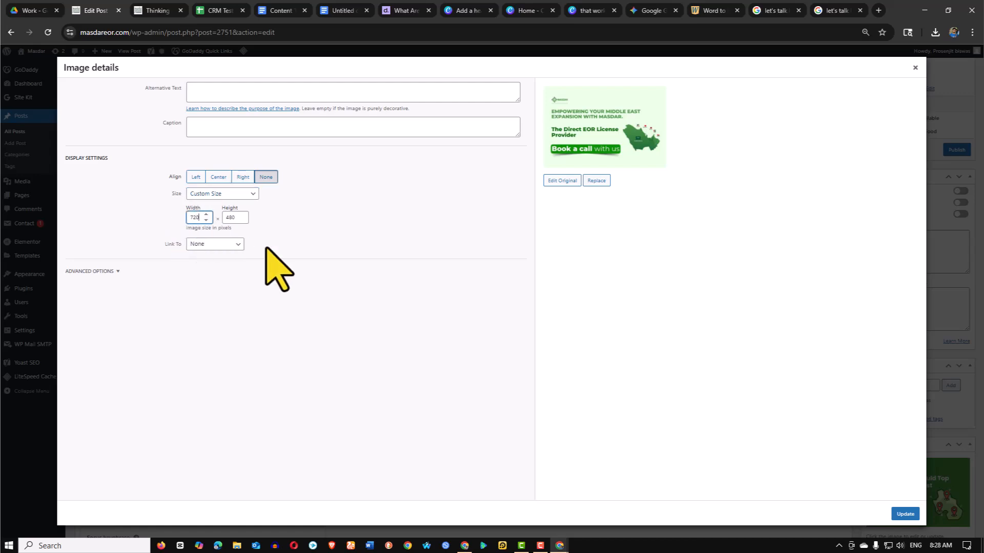
pyautogui.click(904, 515)
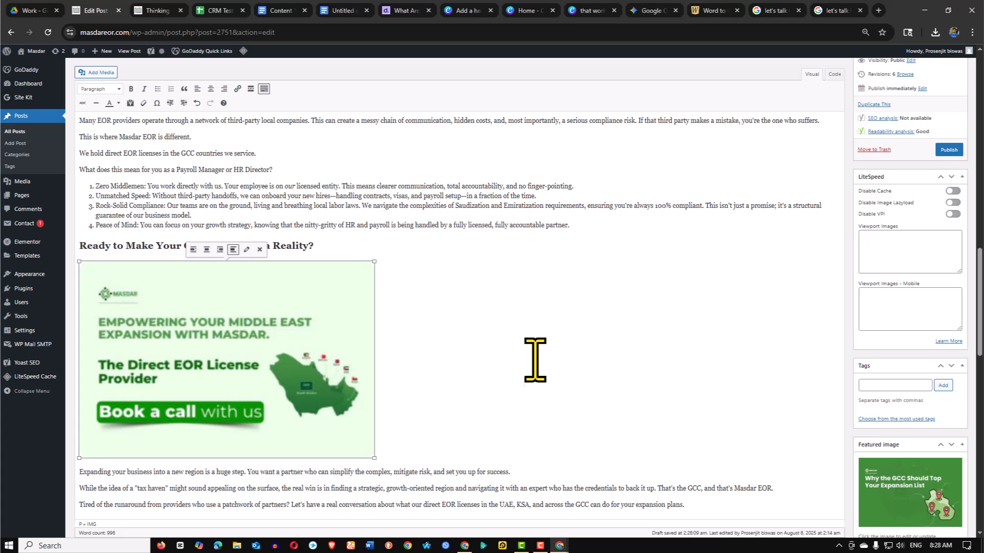
pyautogui.click(468, 317)
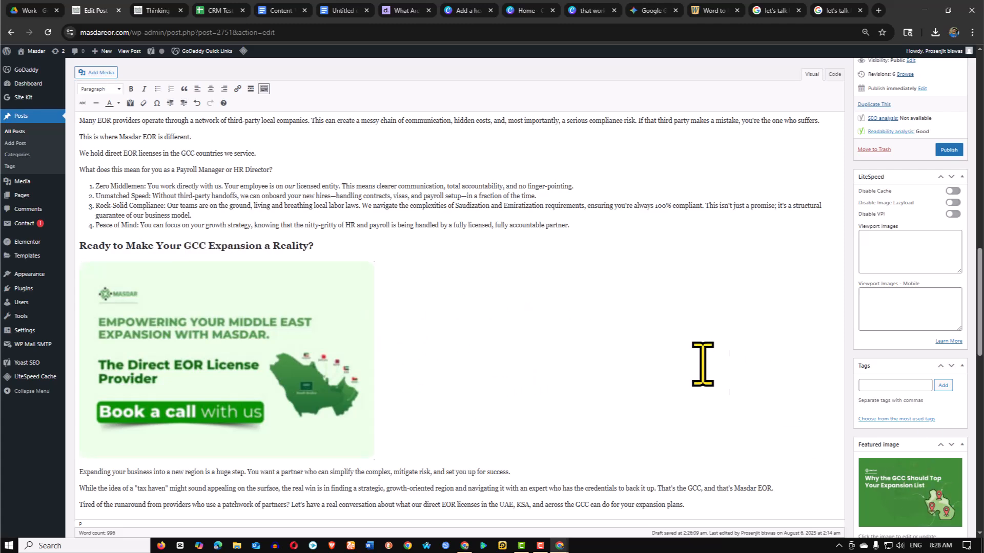
# Save the post with the resized banner as a draft
pyautogui.scroll(-4, 740, 371)
pyautogui.scroll(2, 589, 328)
pyautogui.scroll(3, 590, 328)
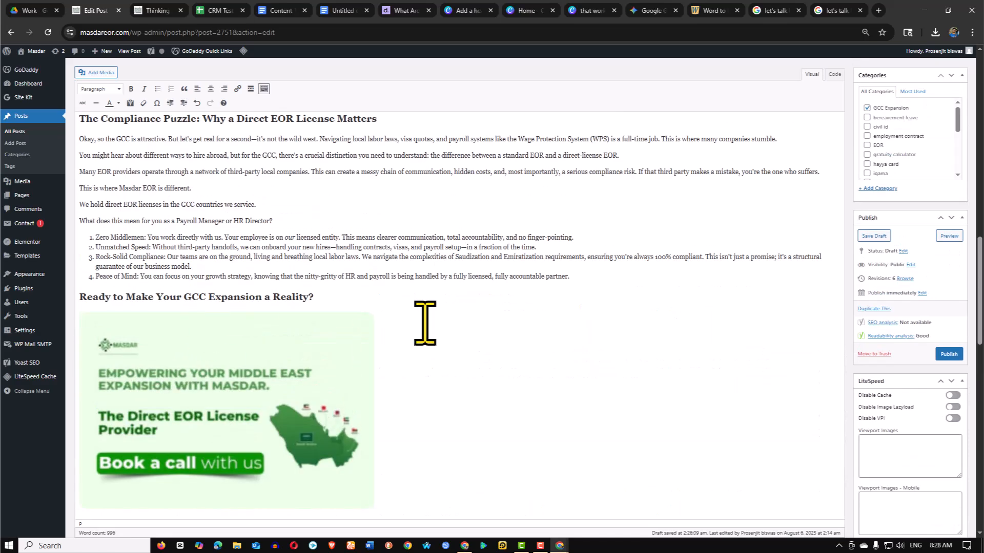
pyautogui.scroll(-4, 714, 352)
pyautogui.scroll(1, 820, 359)
pyautogui.scroll(4, 750, 284)
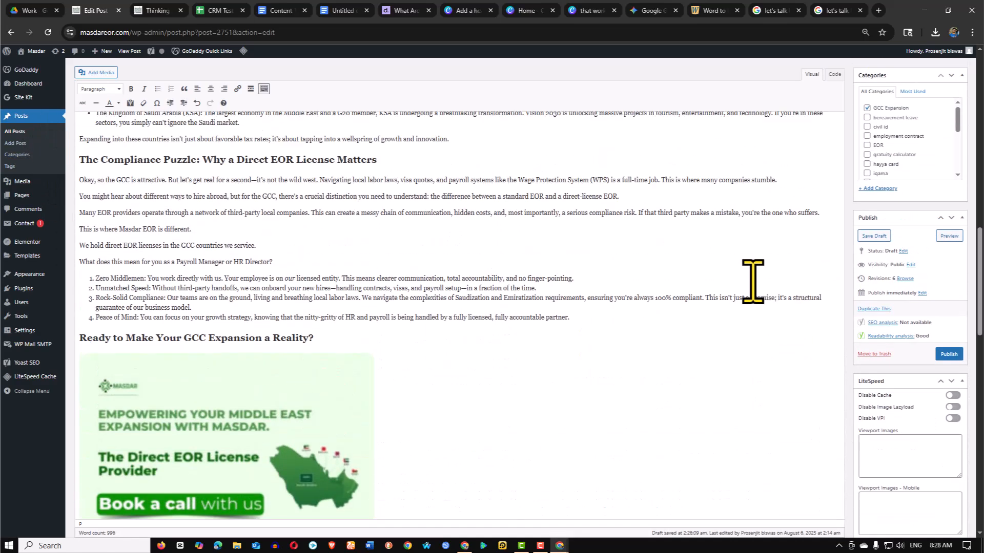
pyautogui.click(874, 236)
pyautogui.scroll(20, 399, 287)
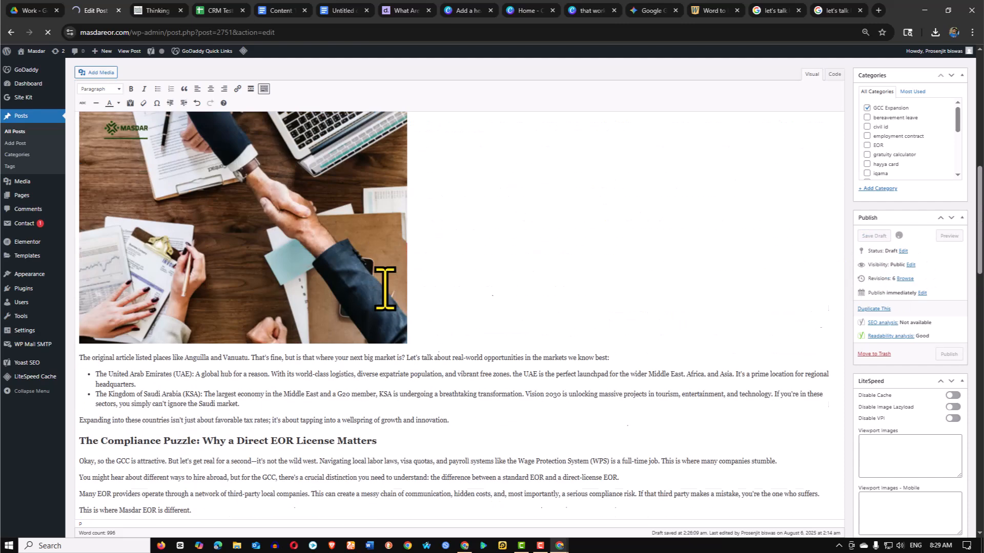
pyautogui.scroll(1, 407, 308)
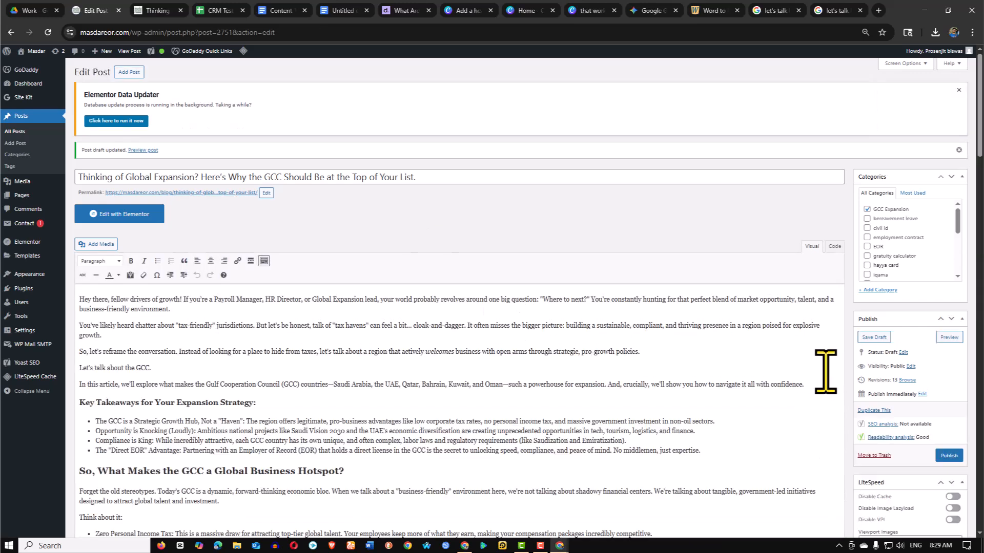
# Preview the saved draft and review the article's banner, handshake image and section headings
pyautogui.click(949, 337)
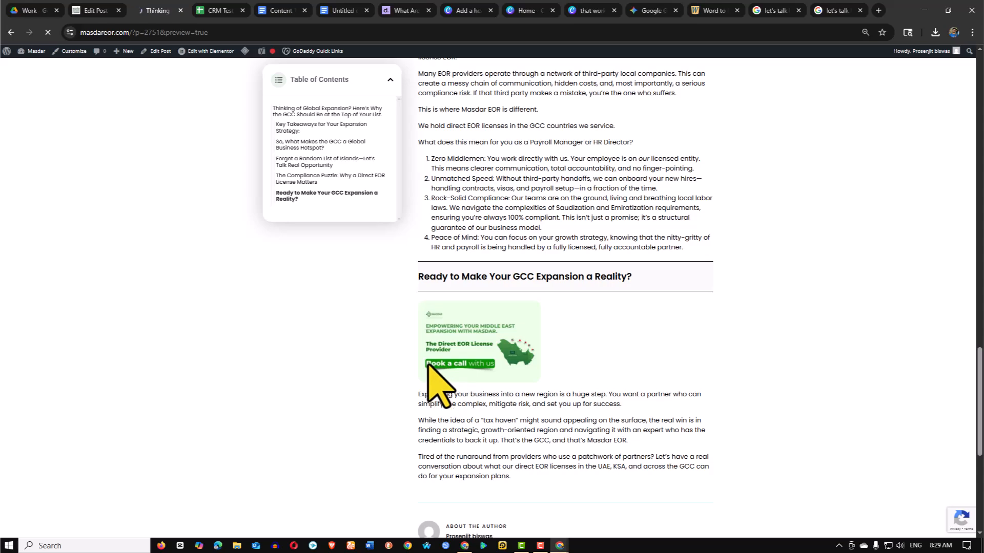
pyautogui.scroll(-20, 553, 343)
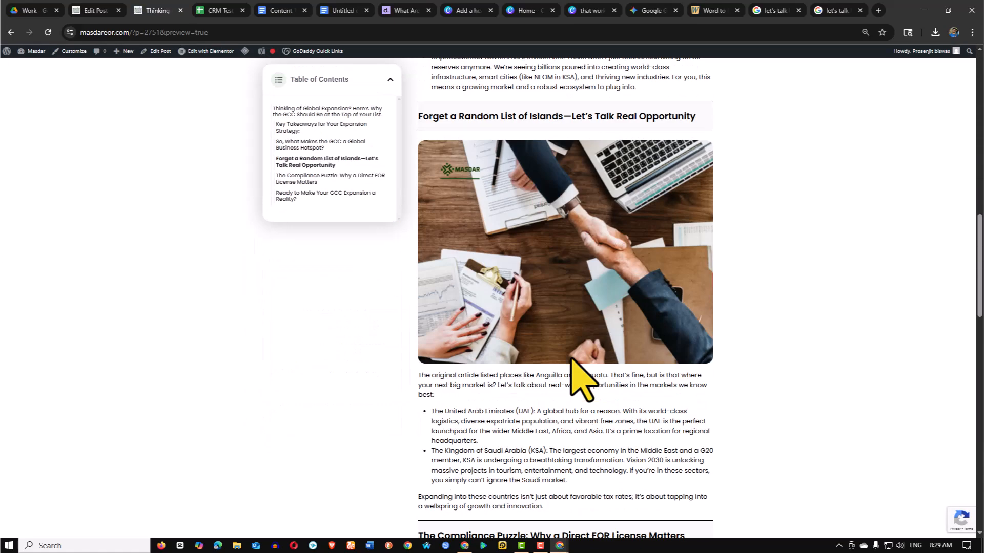
pyautogui.scroll(-9, 574, 369)
pyautogui.scroll(10, 575, 368)
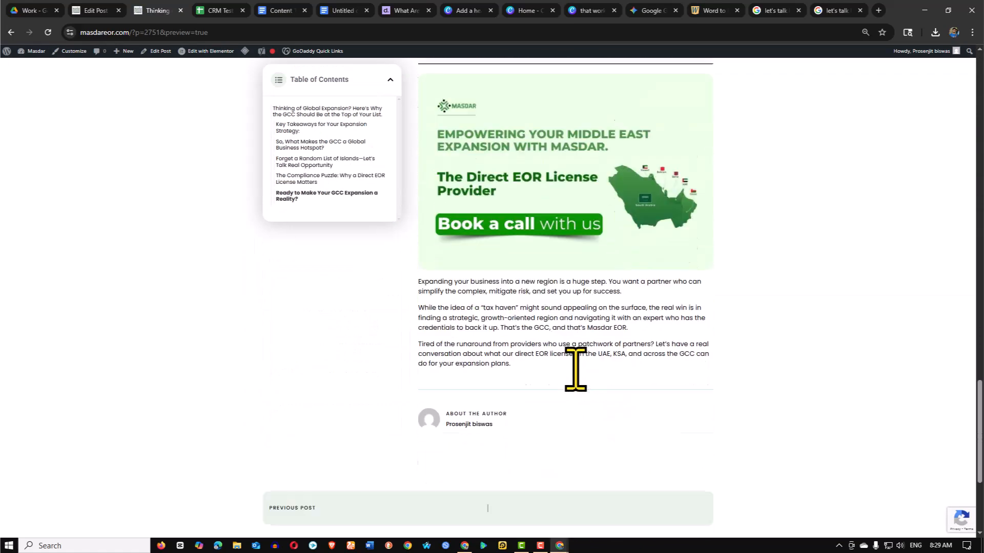
pyautogui.scroll(20, 576, 367)
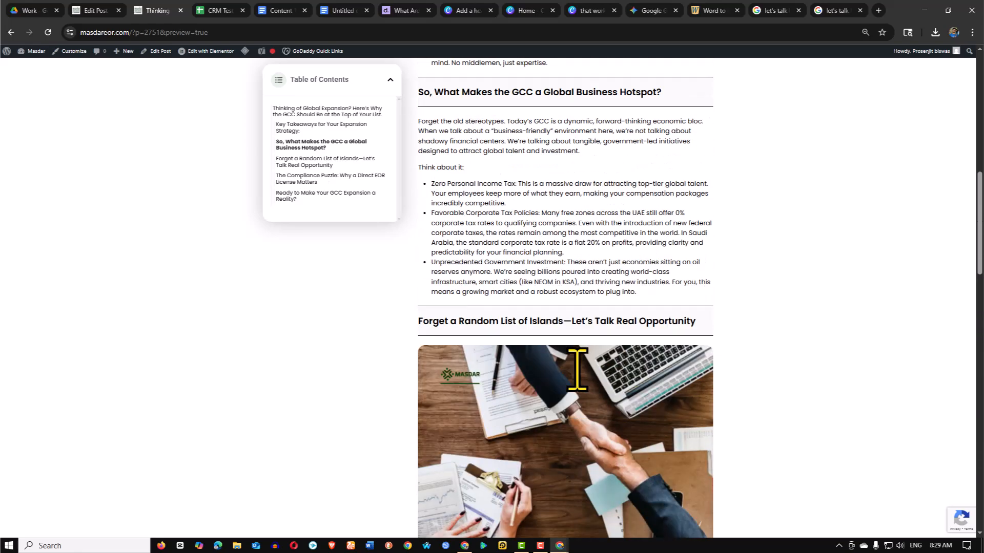
pyautogui.scroll(-3, 589, 391)
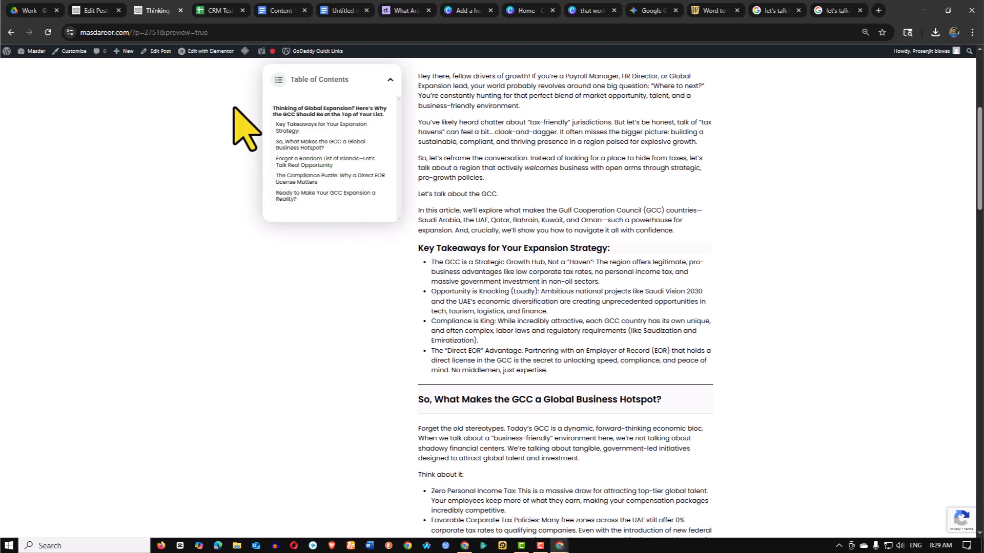
# Return to the post editor and locate the "Key Takeaways for Your Expansion Strategy:" heading in the post's HTML code
pyautogui.click(96, 11)
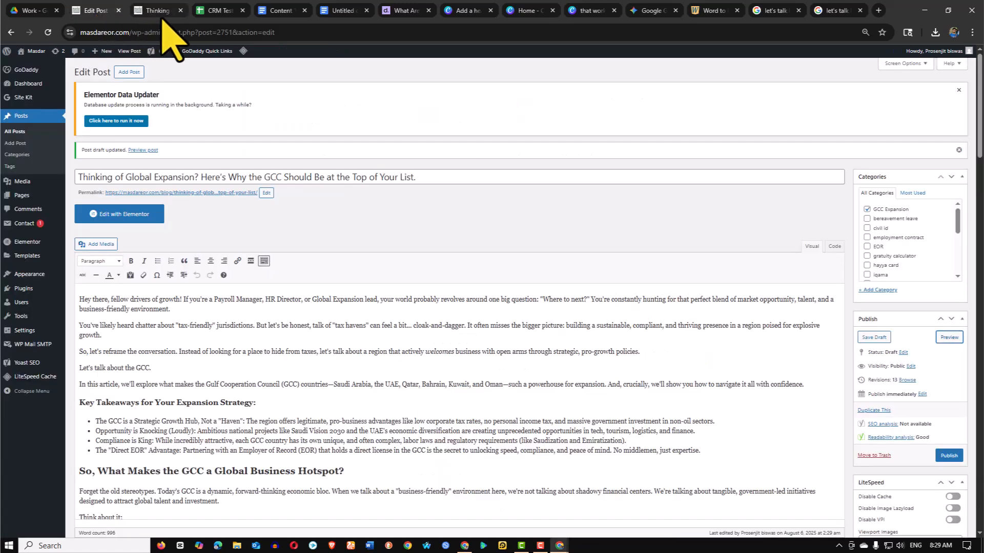
pyautogui.scroll(-3, 234, 352)
pyautogui.click(172, 250)
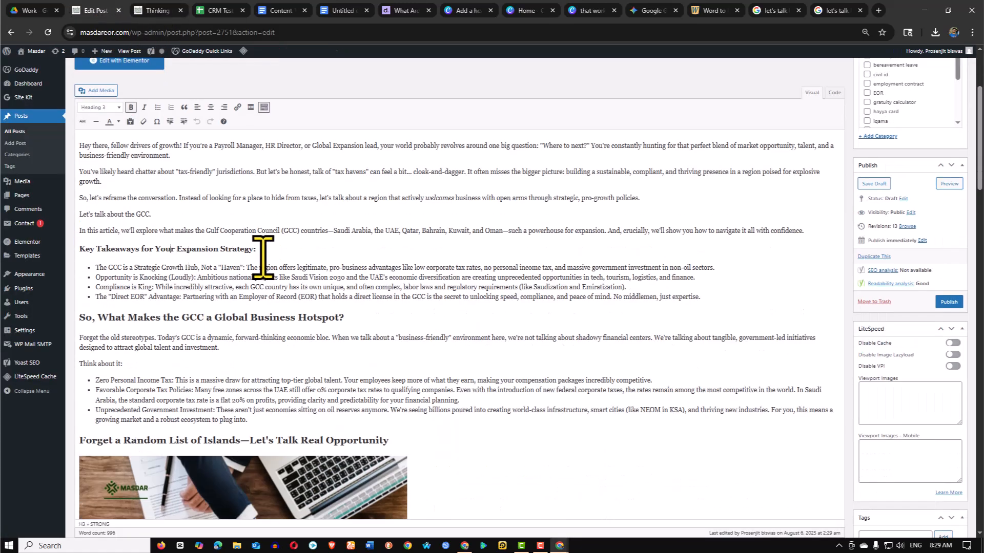
pyautogui.moveTo(263, 254); pyautogui.dragTo(94, 248)
pyautogui.click(205, 252)
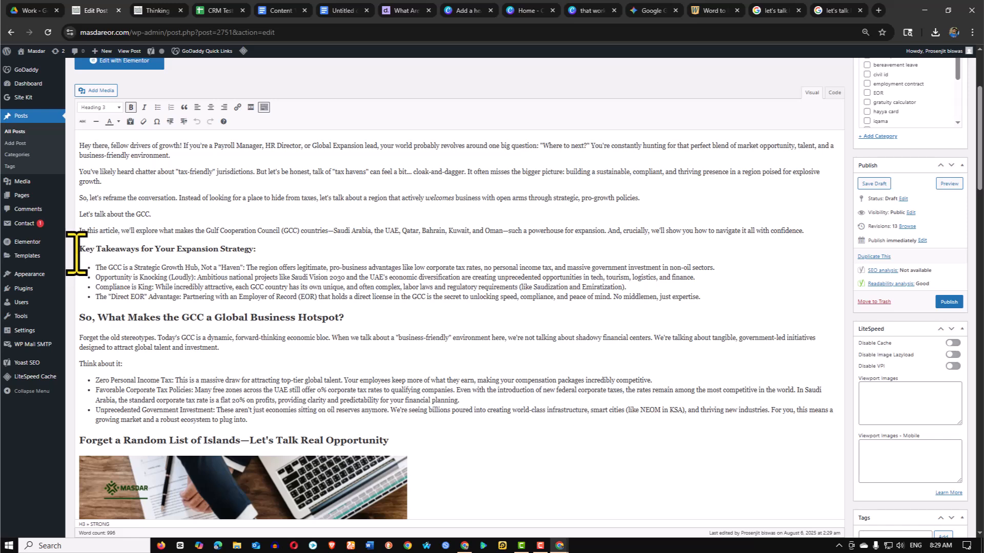
pyautogui.moveTo(81, 250); pyautogui.dragTo(257, 249)
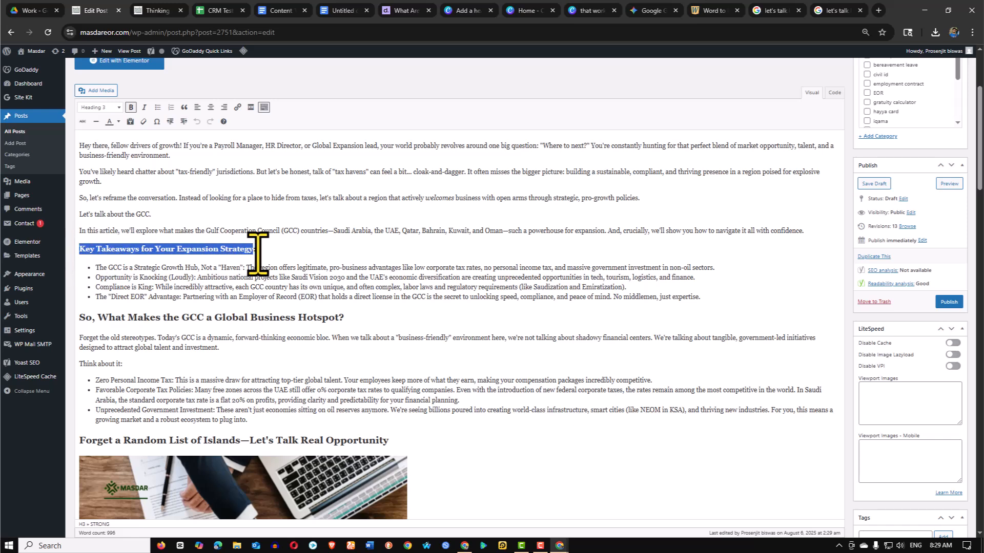
pyautogui.click(835, 93)
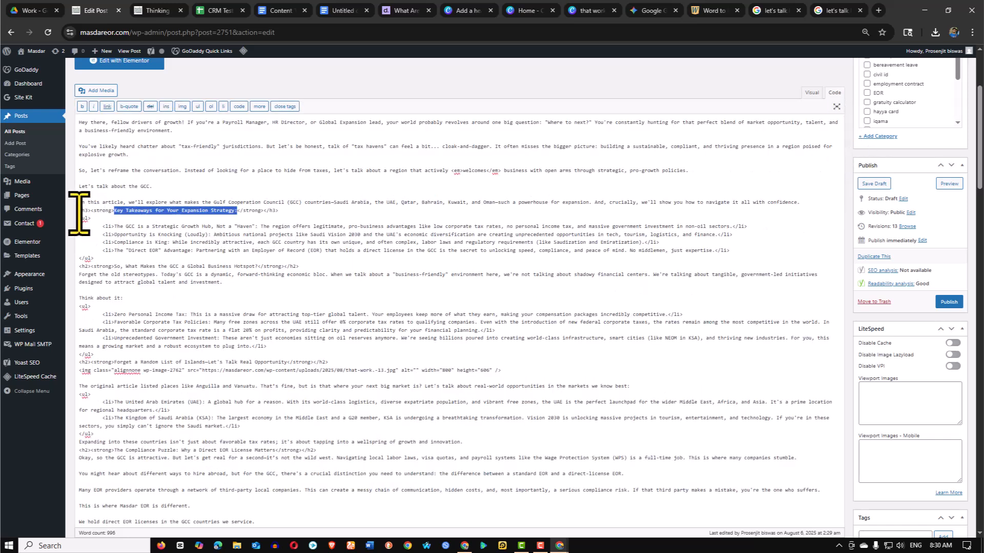
pyautogui.hotkey('ctrl', '+')
pyautogui.hotkey('ctrl', '+')
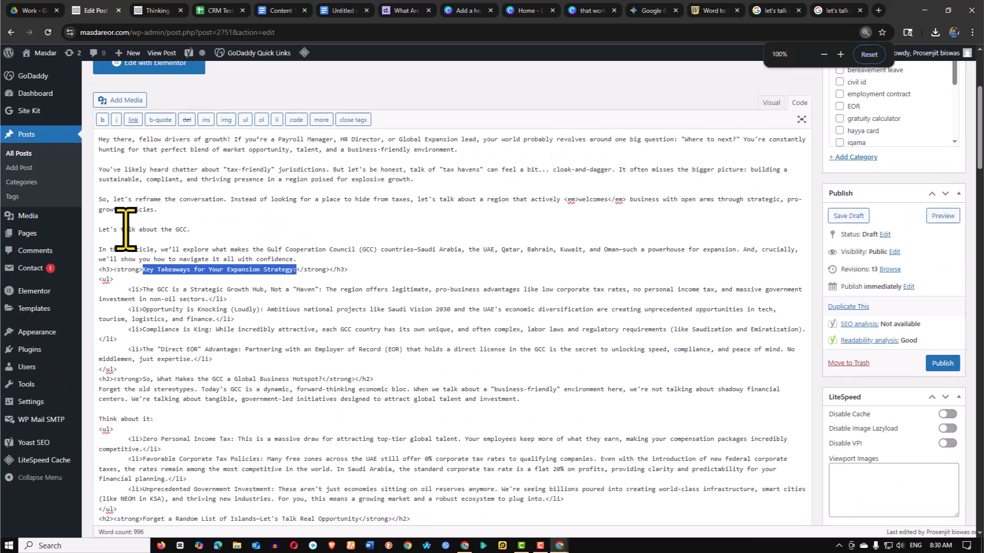
pyautogui.click(96, 272)
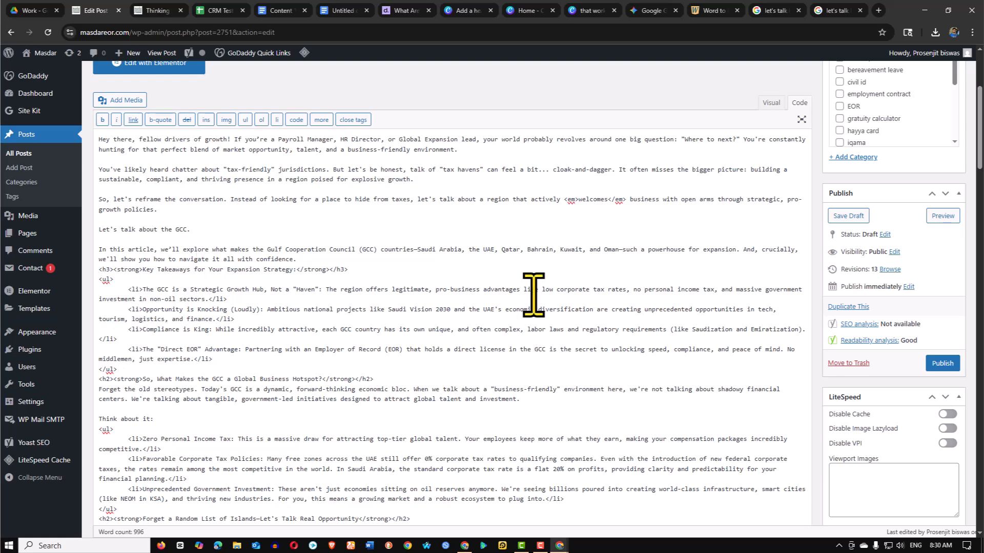
pyautogui.click(437, 242)
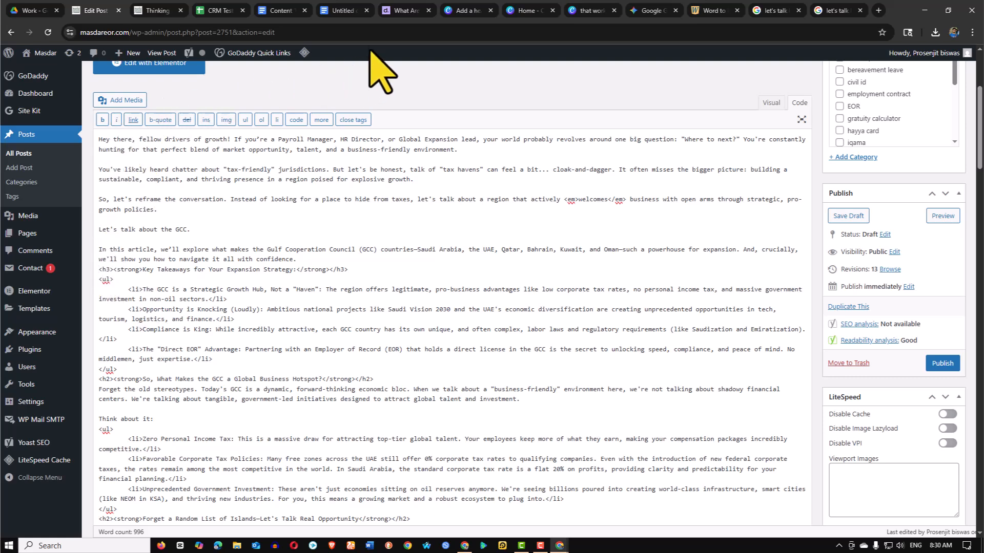
# Switch to Google Drive and look through the Working Dada folder and its client subfolder for the saved HTML snippets
pyautogui.click(31, 10)
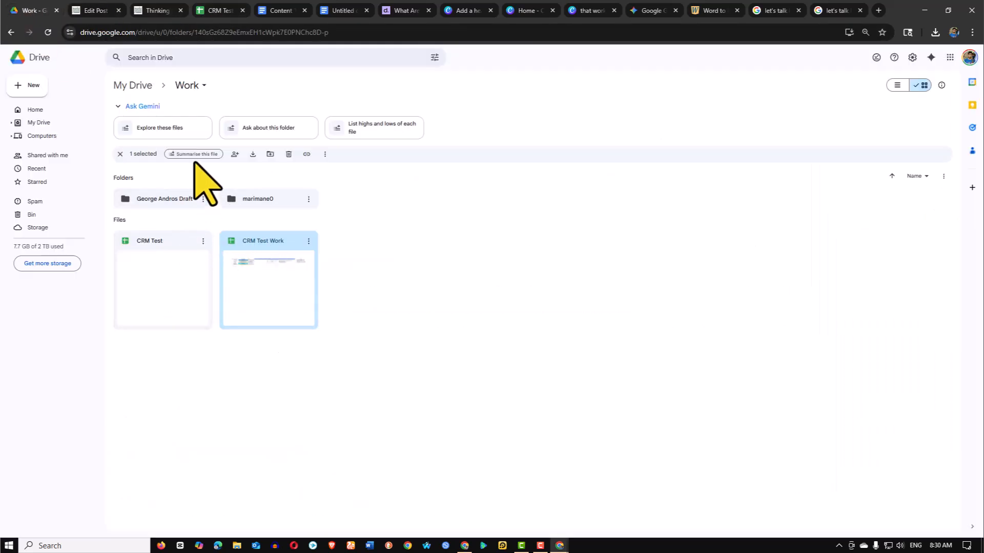
pyautogui.click(132, 85)
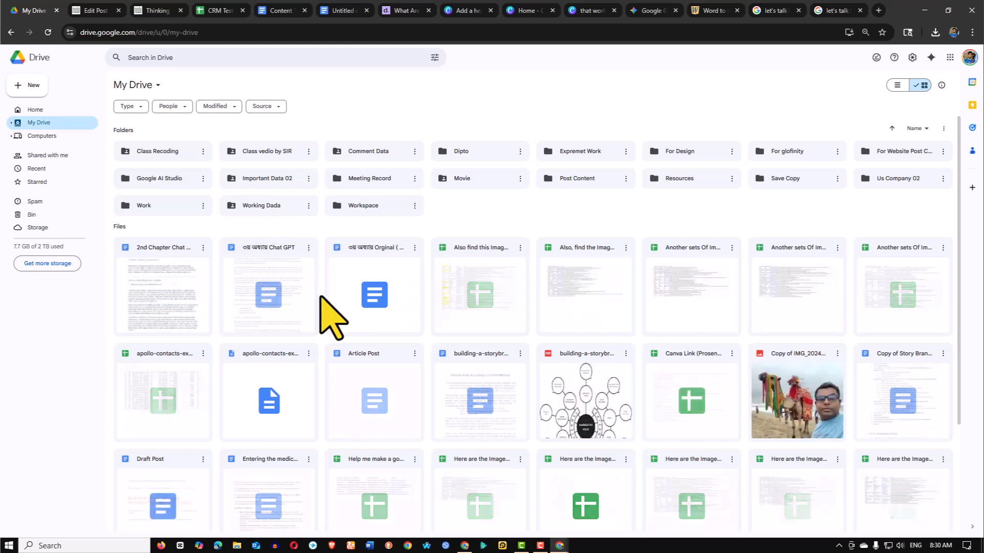
pyautogui.scroll(-1, 354, 290)
pyautogui.doubleClick(263, 155)
pyautogui.doubleClick(272, 198)
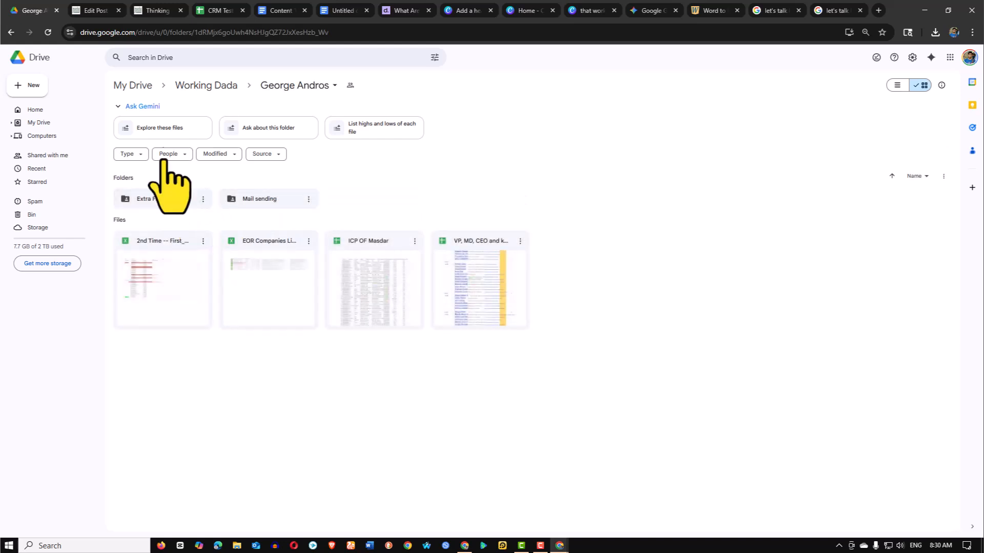
pyautogui.click(205, 85)
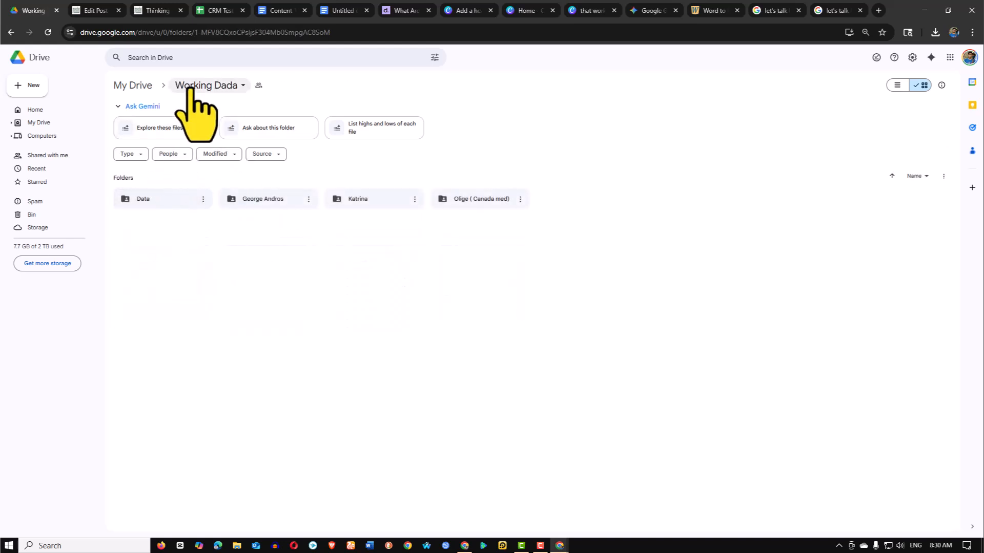
pyautogui.click(134, 85)
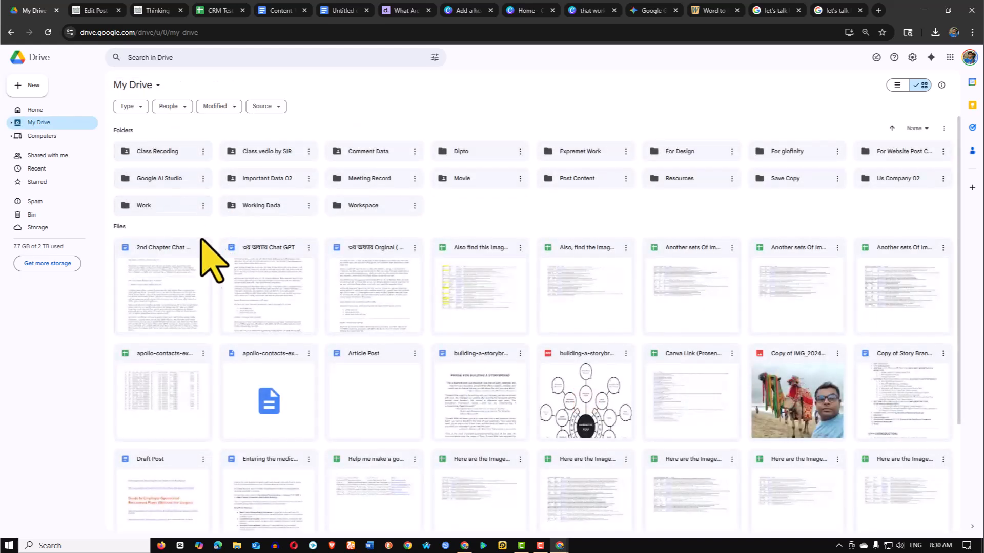
pyautogui.doubleClick(262, 206)
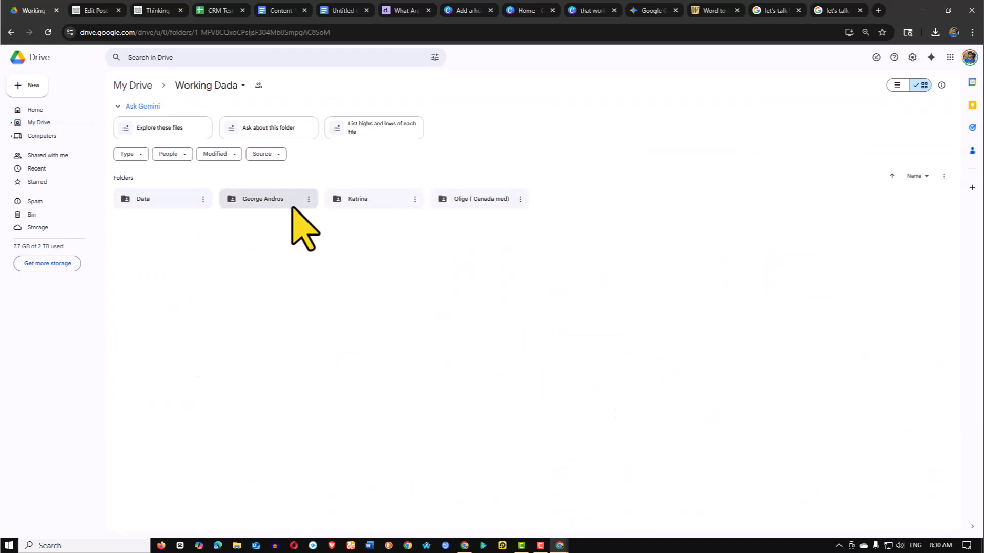
pyautogui.doubleClick(260, 199)
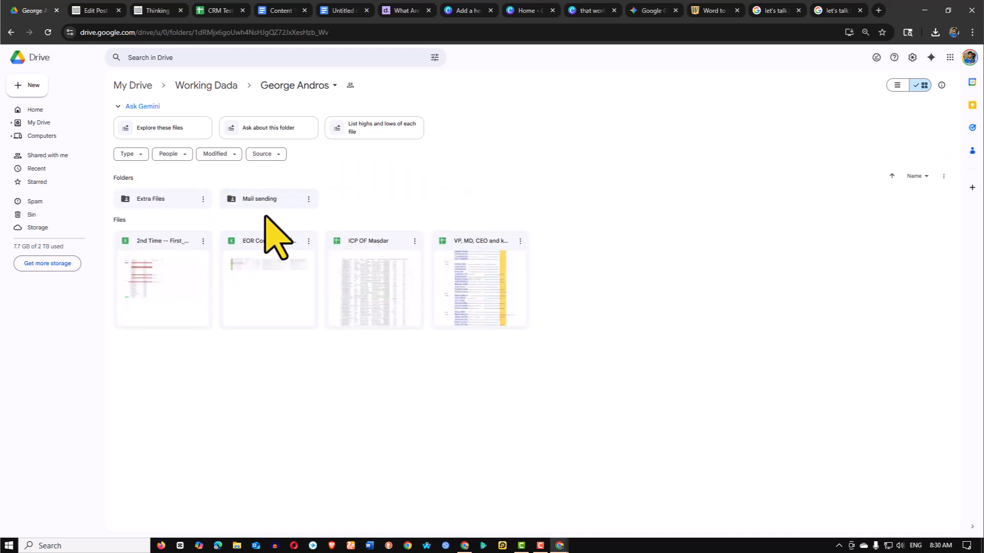
pyautogui.click(133, 87)
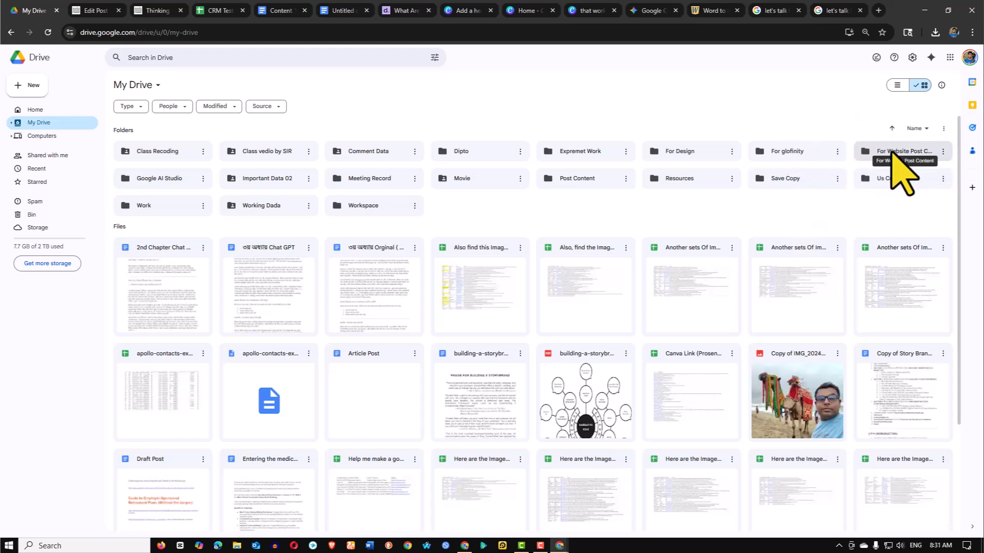
# Open "Some Important HTML code" from the For Website Post Content folder and copy the opening tag <div class="postbox">
pyautogui.doubleClick(892, 152)
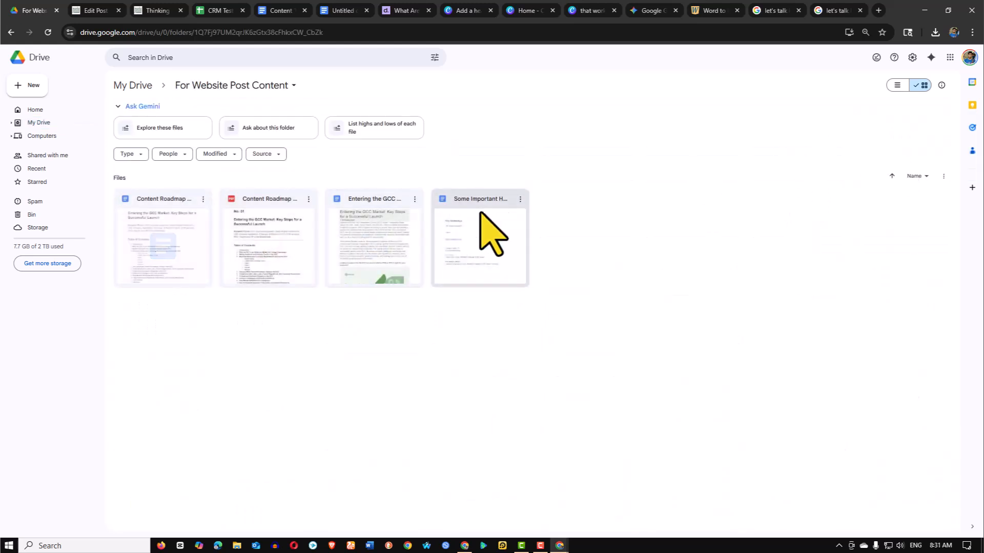
pyautogui.doubleClick(488, 201)
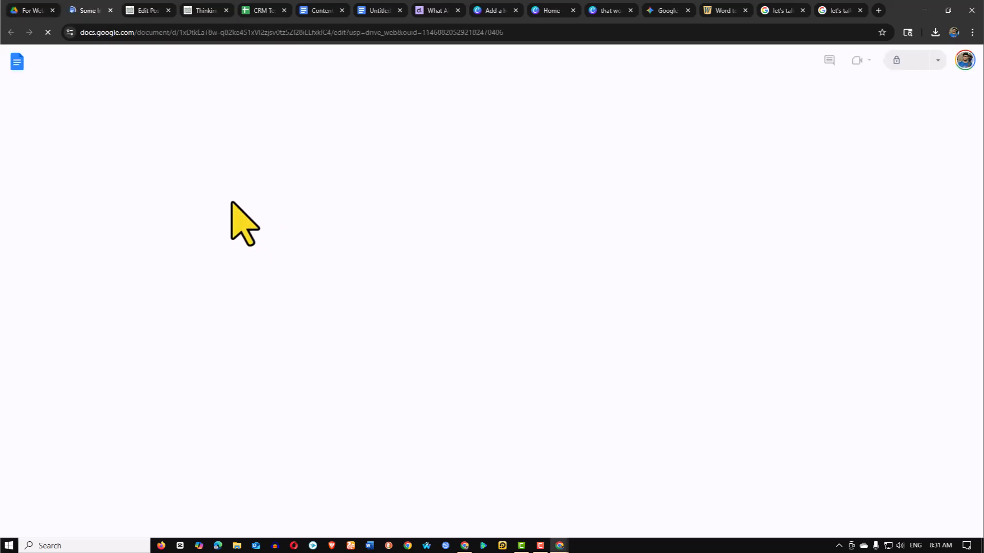
pyautogui.click(406, 197)
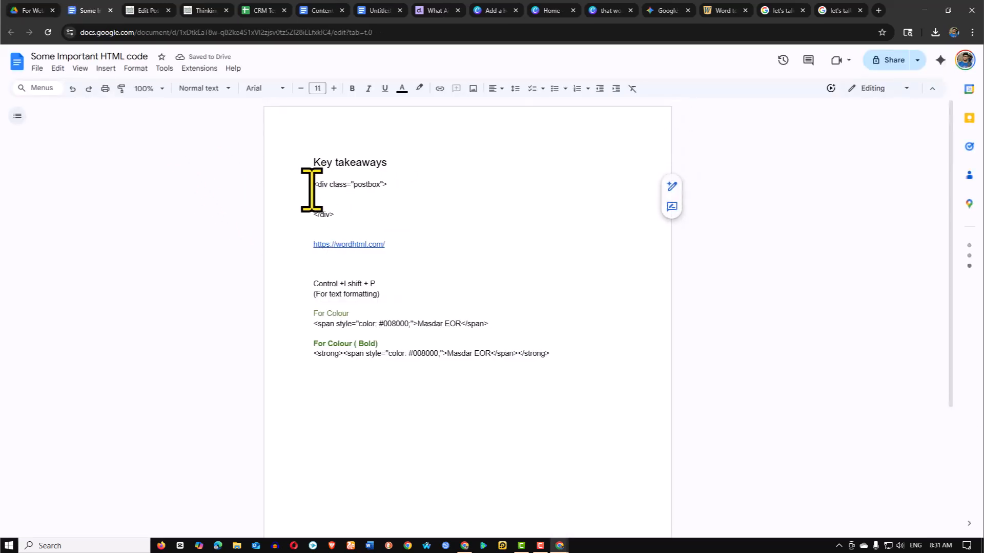
pyautogui.moveTo(326, 186); pyautogui.dragTo(380, 186)
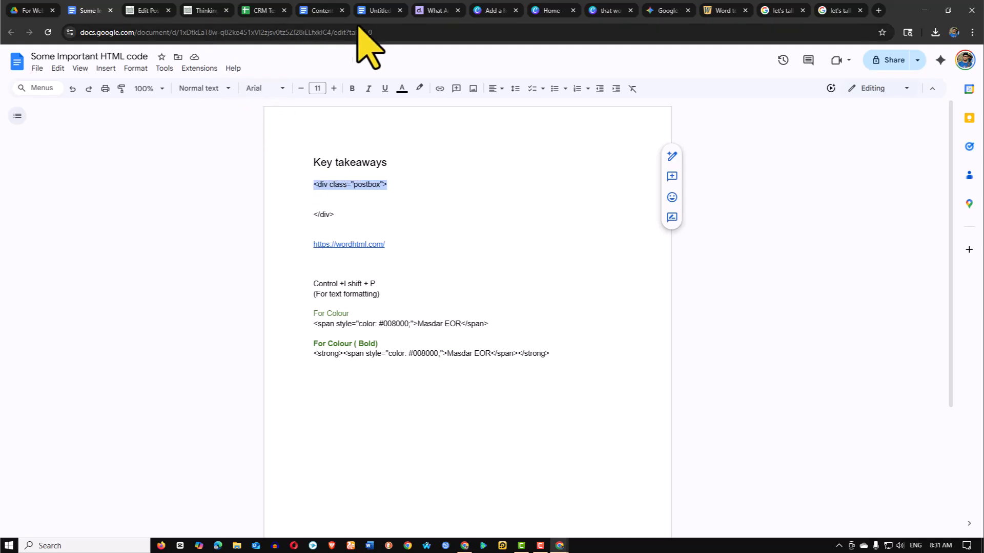
# Insert <div class="postbox"> directly before the Key Takeaways h3 heading in the post's code
pyautogui.click(145, 11)
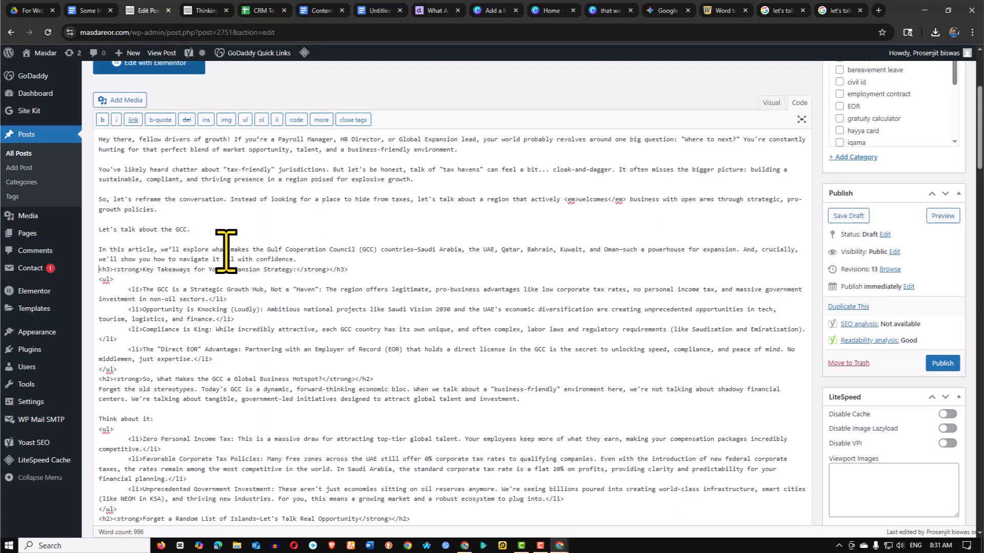
pyautogui.click(100, 273)
pyautogui.click(248, 269)
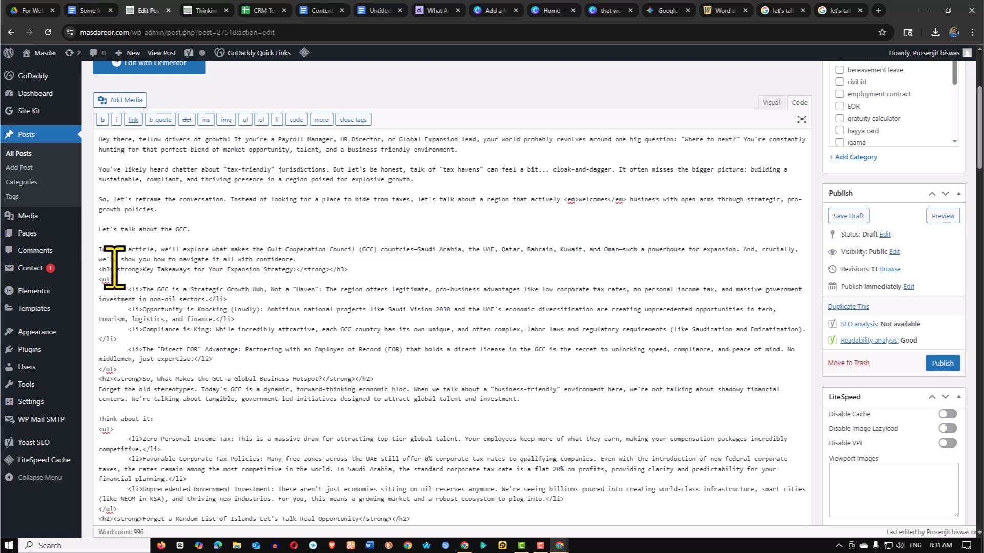
pyautogui.write('<div class="postbox">')
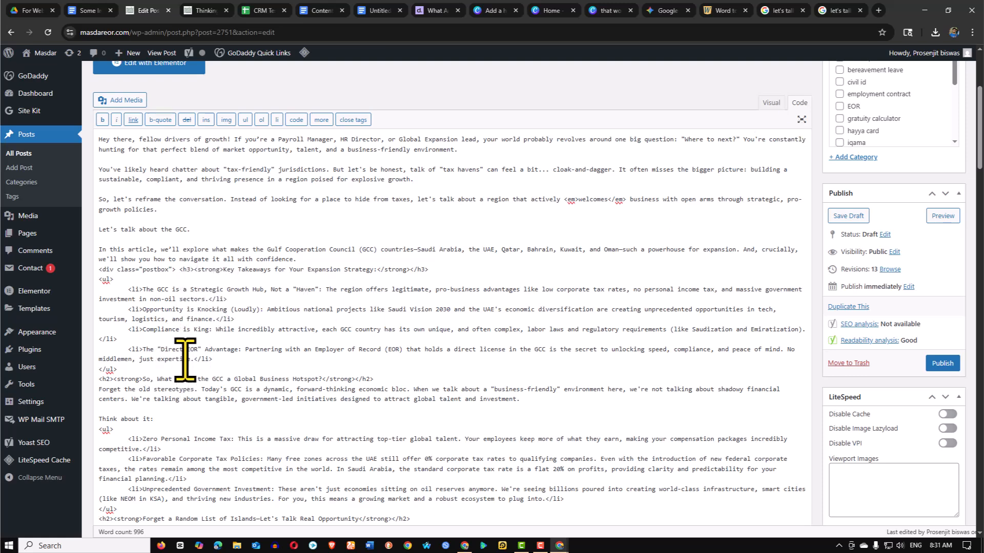
# Check in the article's source document where the Key Takeaways bullet list ends, before the "So, What Makes the GCC a Global Business Hotspot?" heading
pyautogui.click(380, 10)
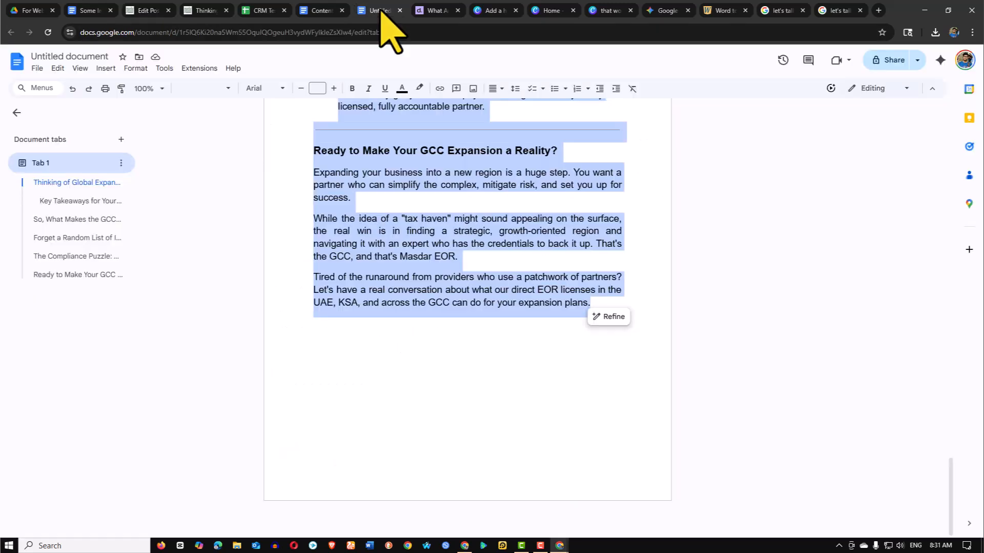
pyautogui.scroll(10, 435, 259)
pyautogui.scroll(15, 458, 263)
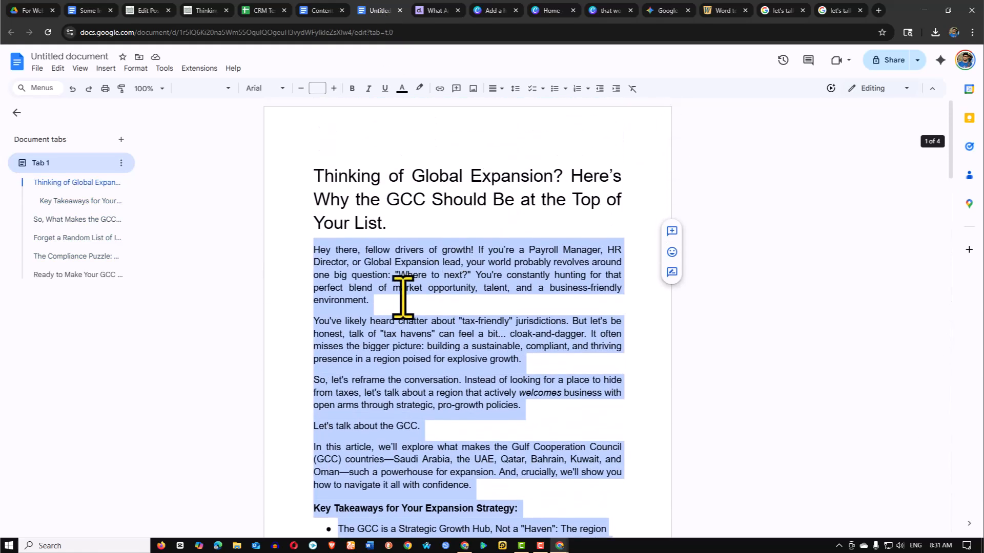
pyautogui.click(403, 297)
pyautogui.scroll(-5, 397, 303)
pyautogui.click(310, 258)
pyautogui.scroll(-6, 328, 261)
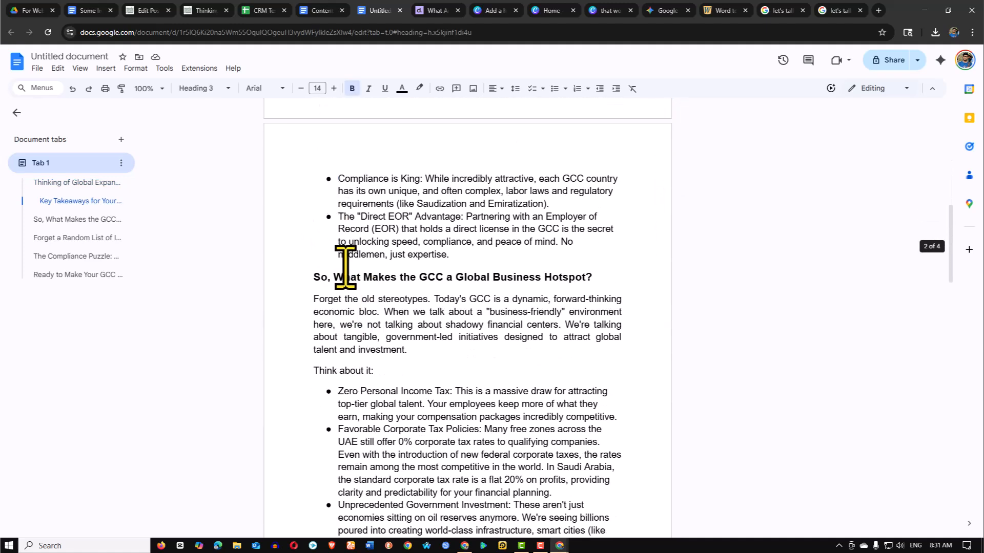
pyautogui.moveTo(391, 259); pyautogui.dragTo(442, 266)
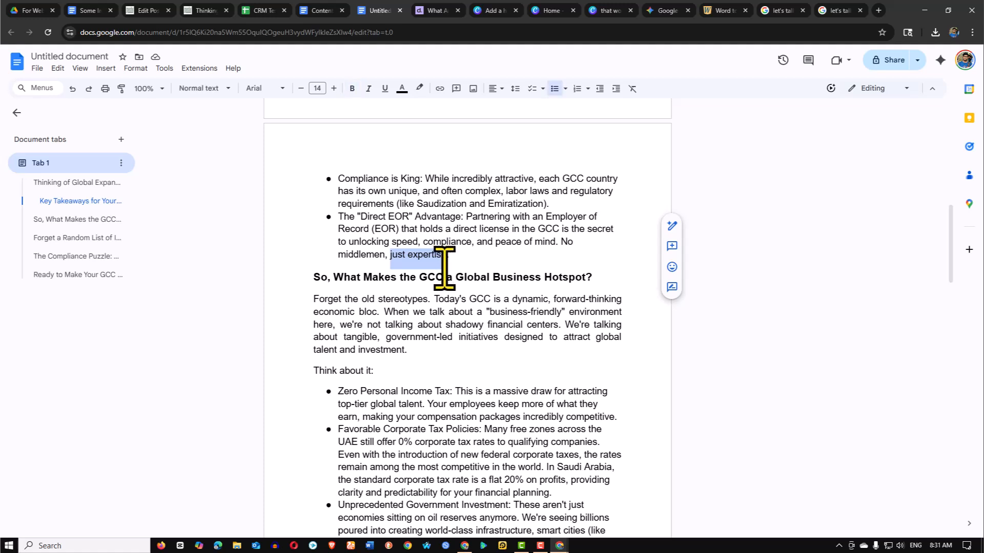
pyautogui.click(462, 256)
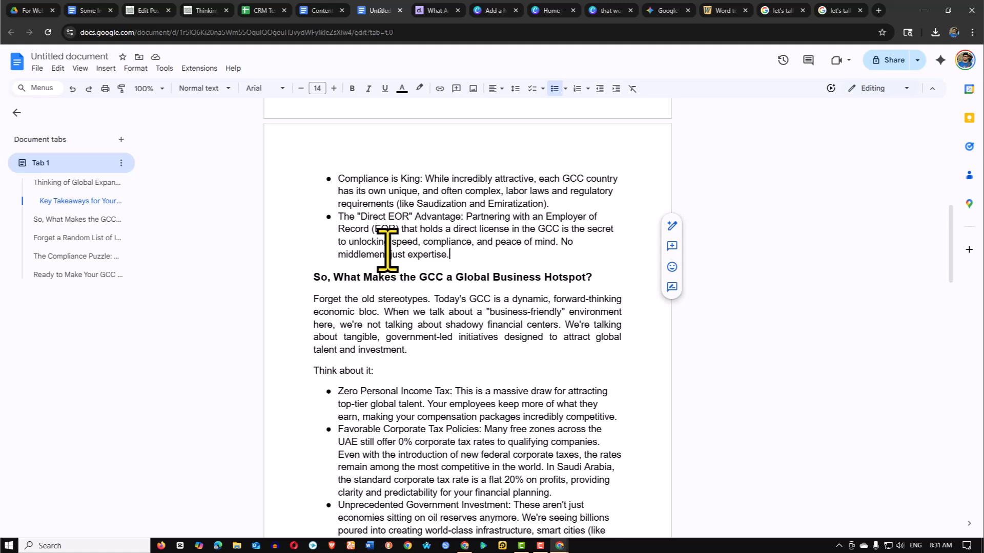
# Add a closing </div> tag after the </ul> of the Key Takeaways list in the post's code
pyautogui.click(148, 11)
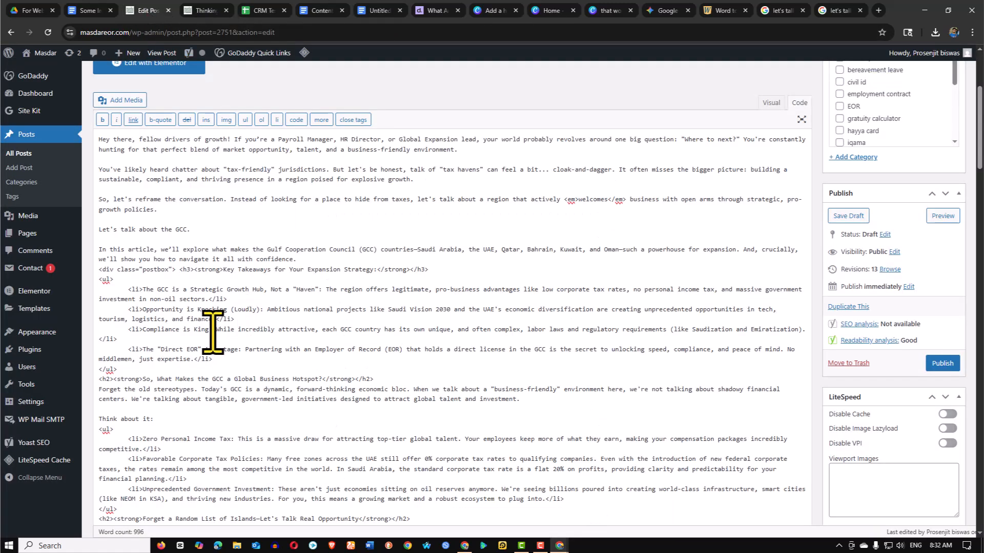
pyautogui.scroll(-2, 215, 333)
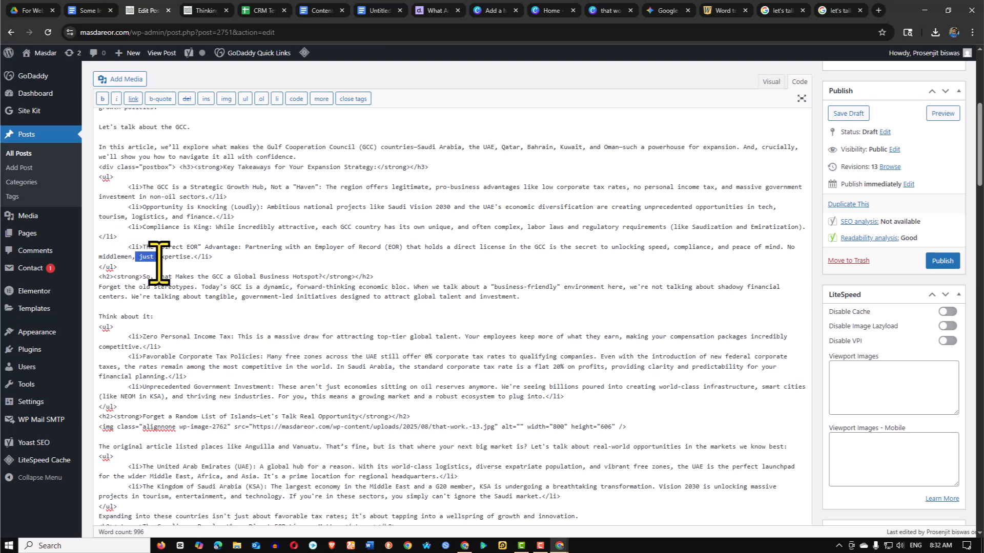
pyautogui.moveTo(159, 262); pyautogui.dragTo(212, 260)
pyautogui.click(123, 267)
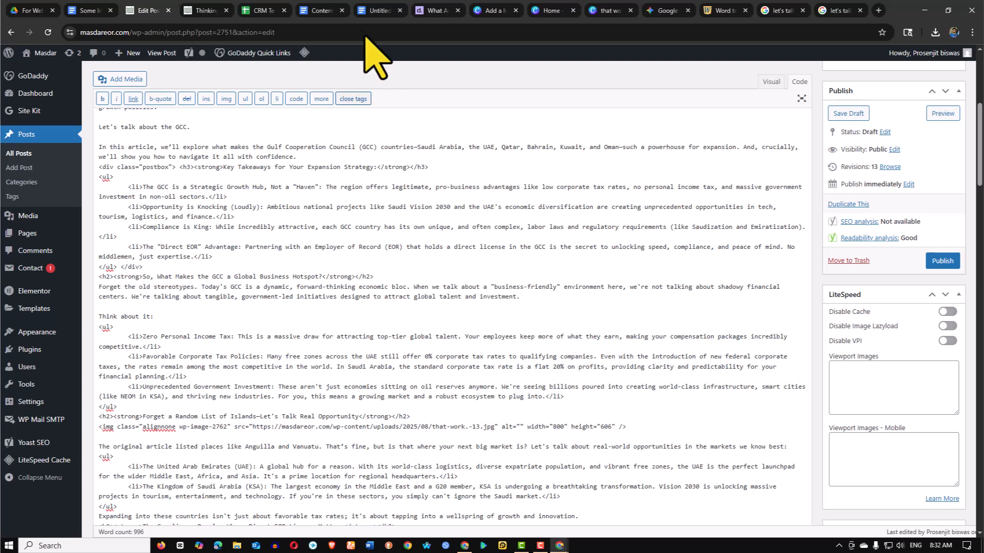
# Examine the opening and closing postbox div tags in the "Some Important HTML code" document, and return to the post editor
pyautogui.click(78, 10)
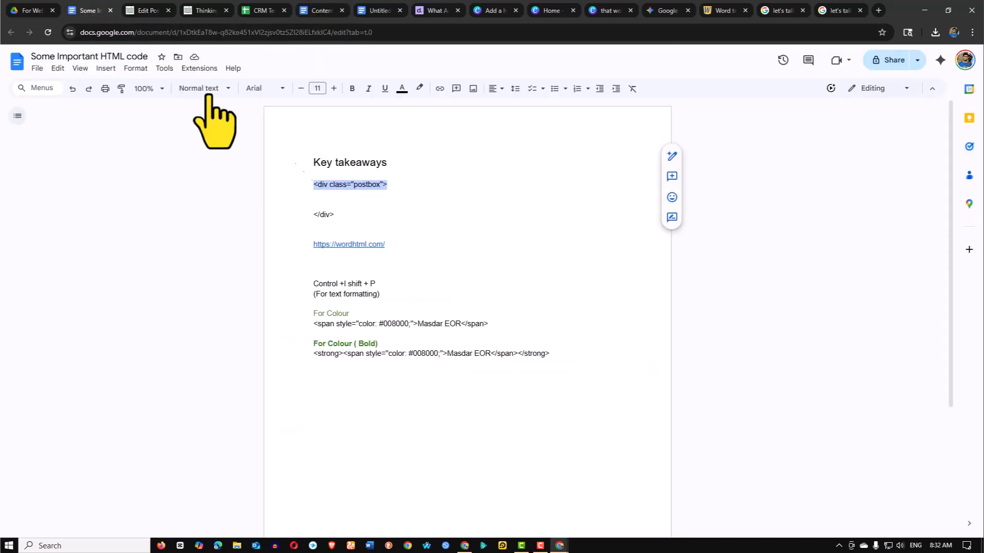
pyautogui.moveTo(334, 215); pyautogui.dragTo(313, 215)
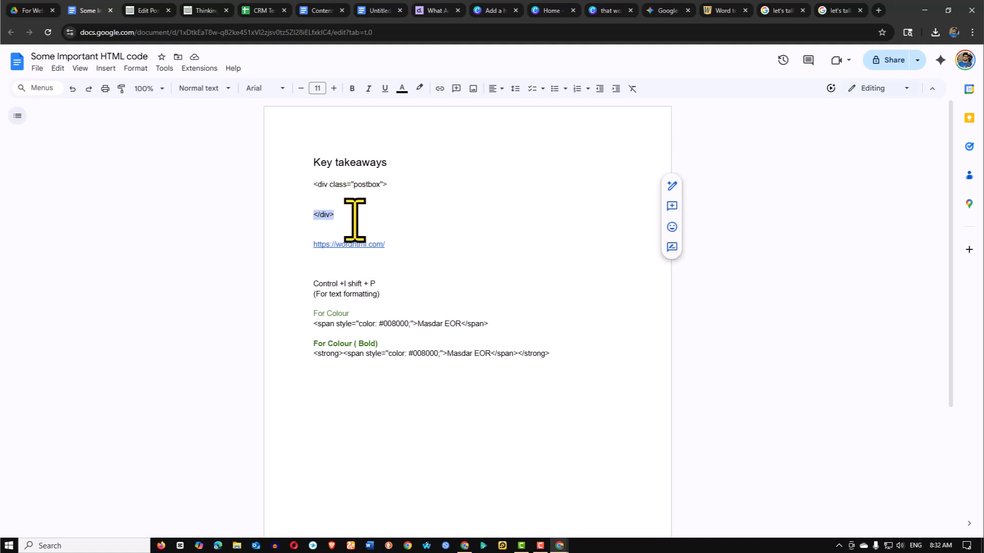
pyautogui.click(328, 186)
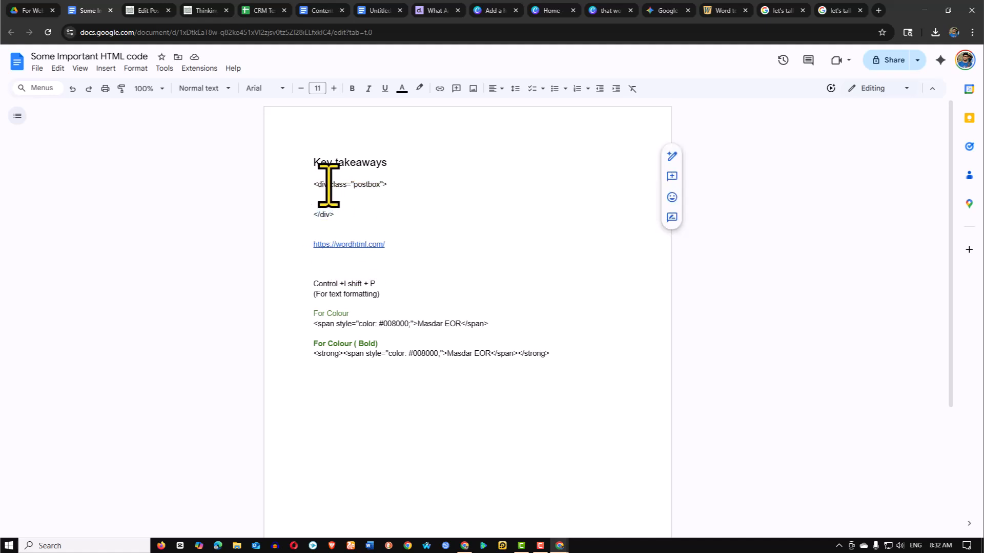
pyautogui.click(335, 214)
pyautogui.click(154, 10)
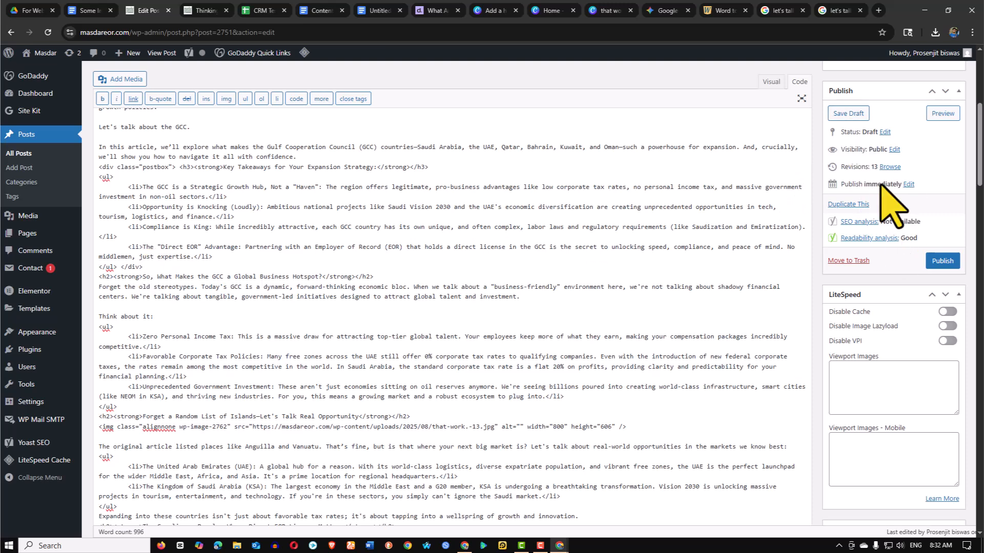
# Save the draft with the postbox div and preview the Key Takeaways box on the page
pyautogui.scroll(2, 874, 192)
pyautogui.click(841, 217)
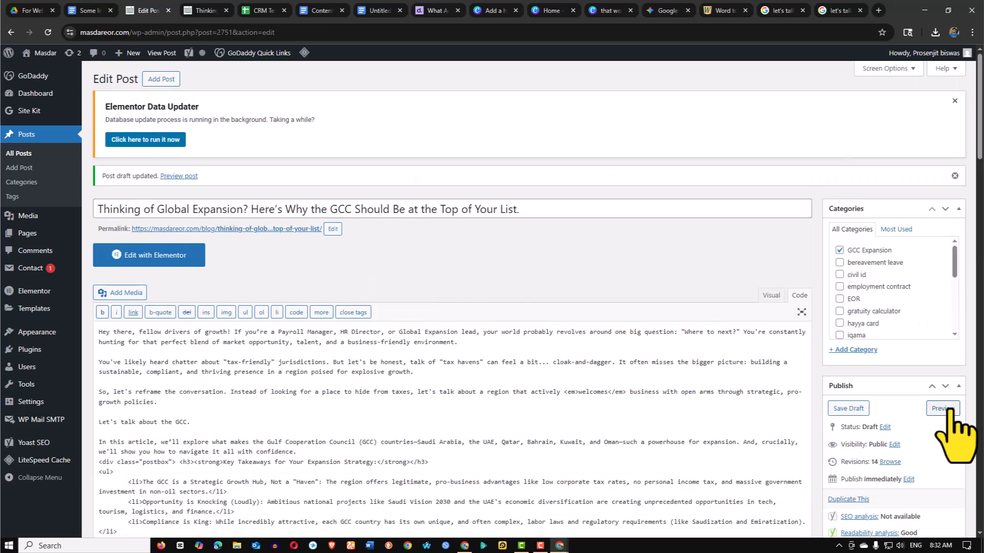
pyautogui.click(945, 409)
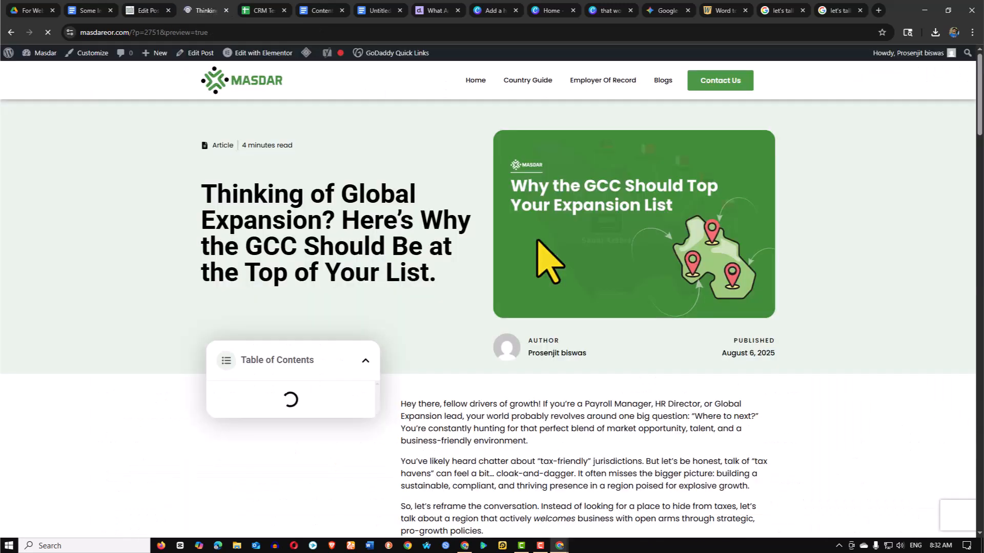
pyautogui.scroll(-4, 487, 358)
pyautogui.scroll(-4, 564, 282)
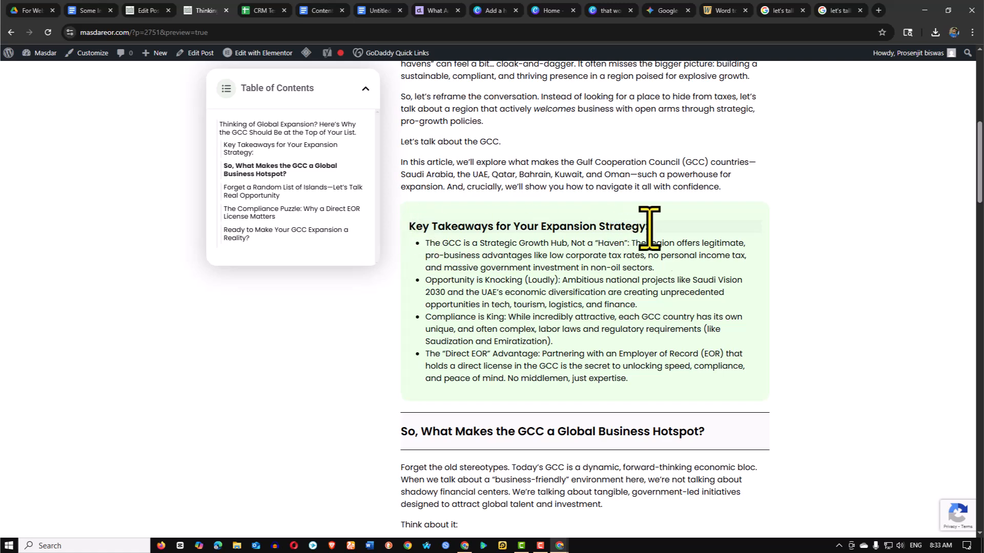
# In the post's visual editor, remove the bold formatting from the "Key Takeaways for Your Expansion Strategy:" heading
pyautogui.click(150, 11)
pyautogui.scroll(-3, 230, 344)
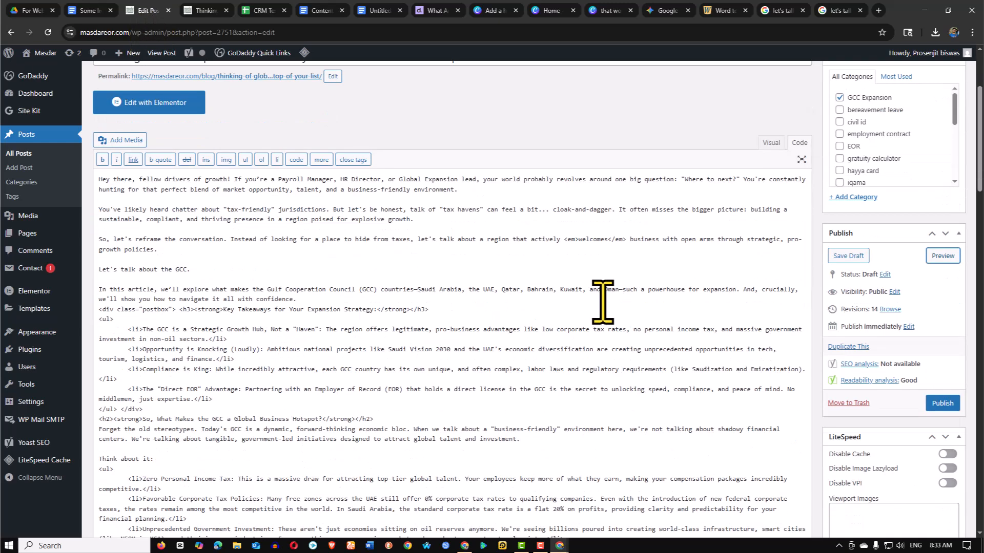
pyautogui.click(770, 142)
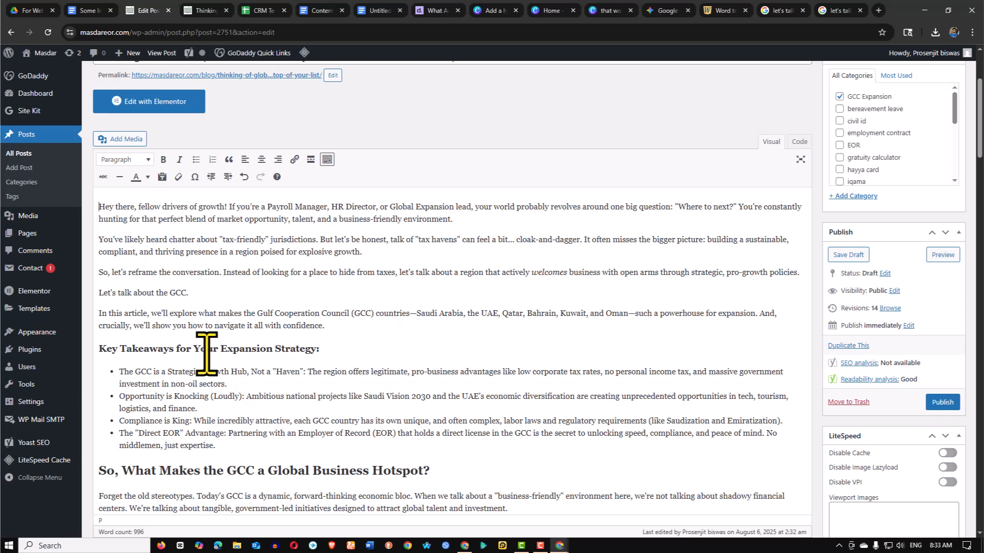
pyautogui.click(174, 349)
pyautogui.click(325, 355)
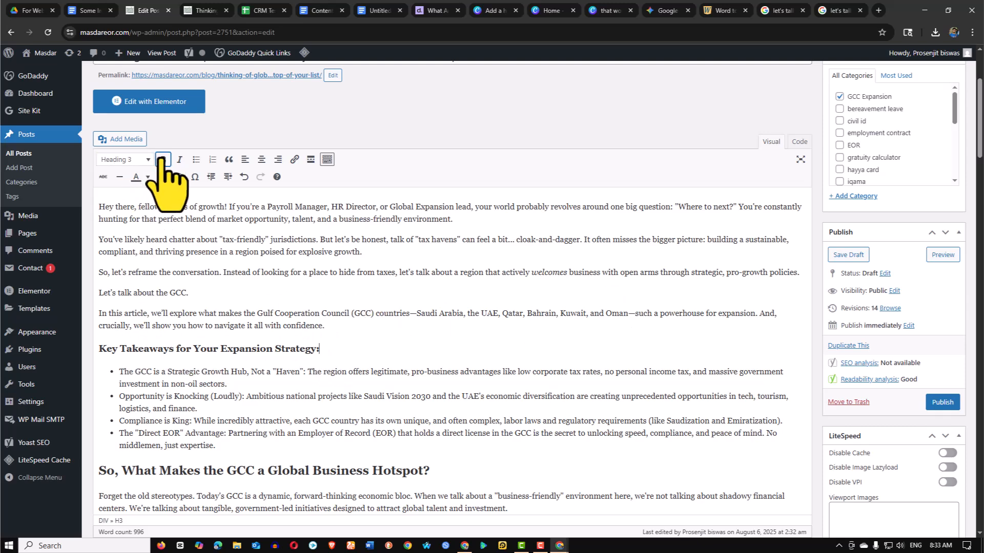
pyautogui.click(276, 352)
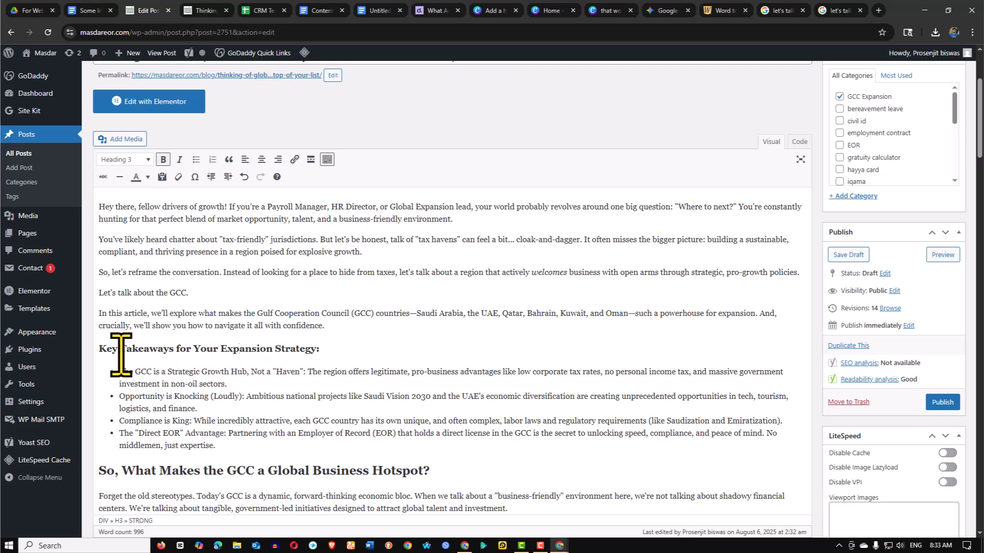
pyautogui.tripleClick(152, 352)
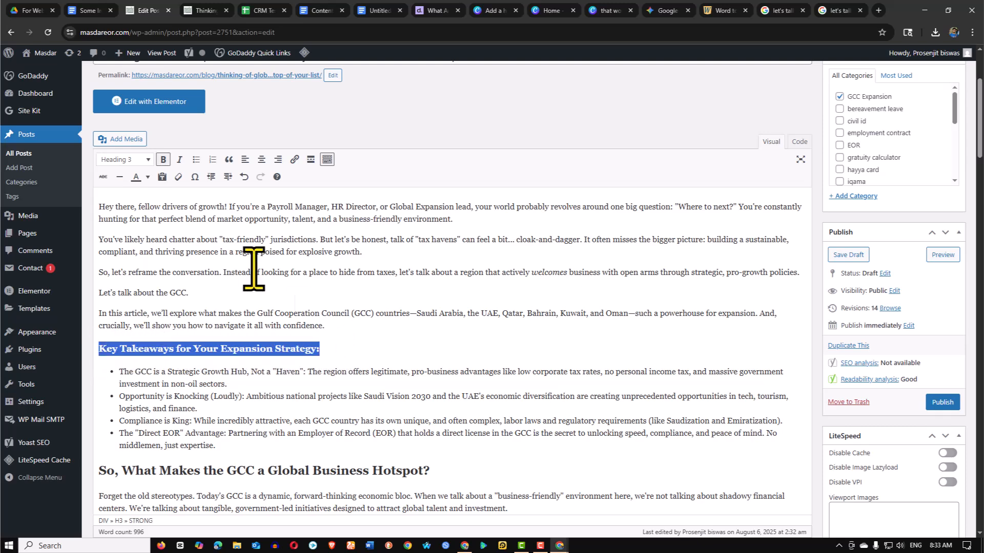
pyautogui.click(163, 160)
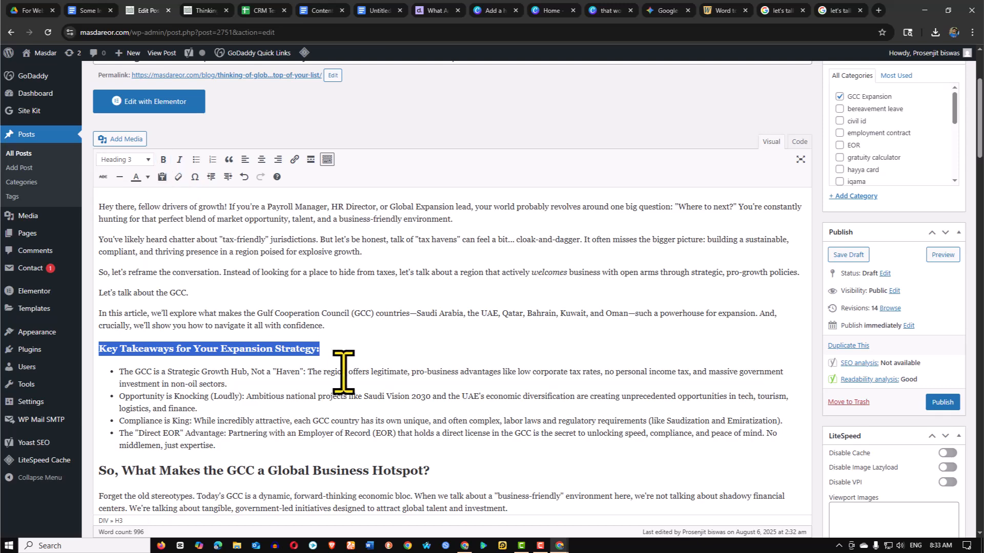
pyautogui.click(251, 349)
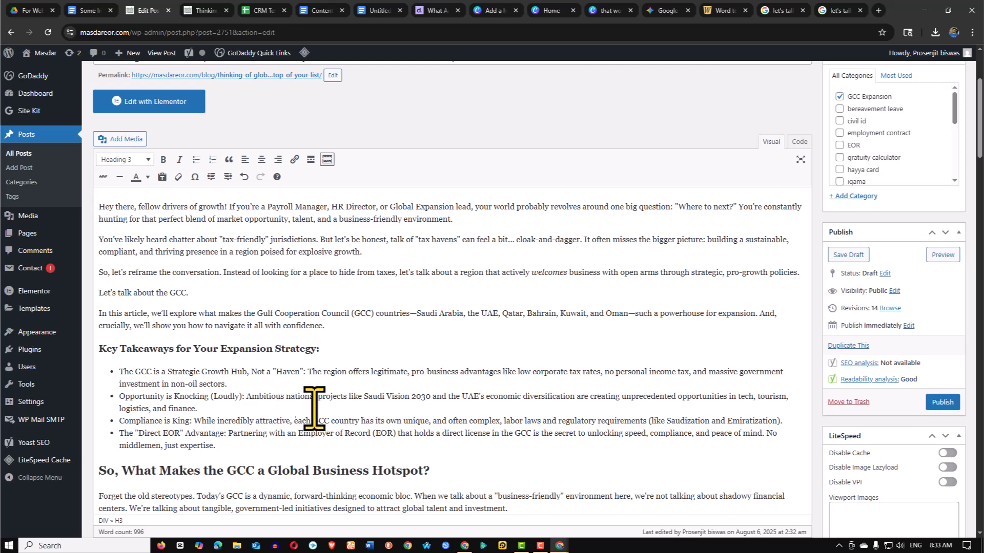
# Preview the post and check the Key Takeaways heading without bold formatting
pyautogui.click(943, 256)
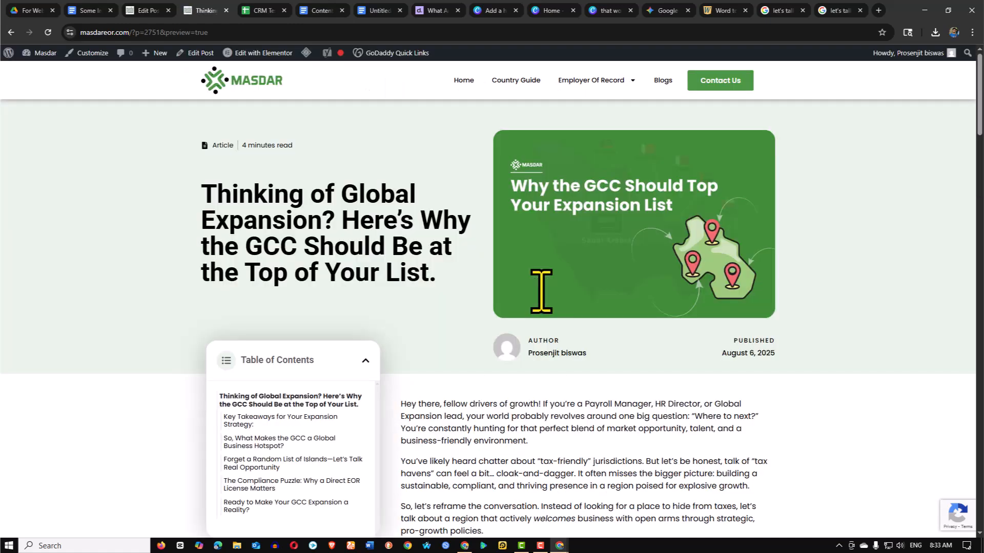
pyautogui.scroll(-5, 516, 417)
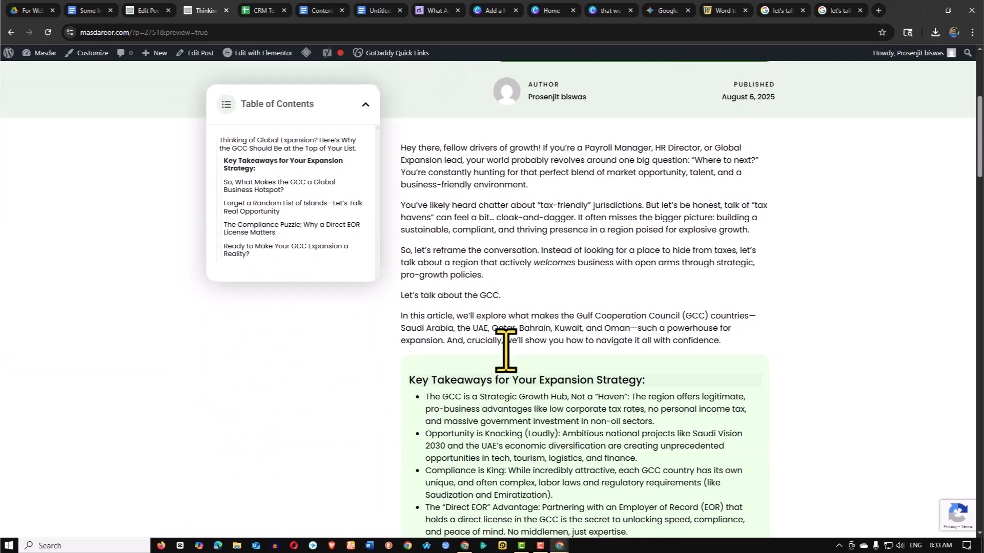
pyautogui.scroll(-4, 637, 278)
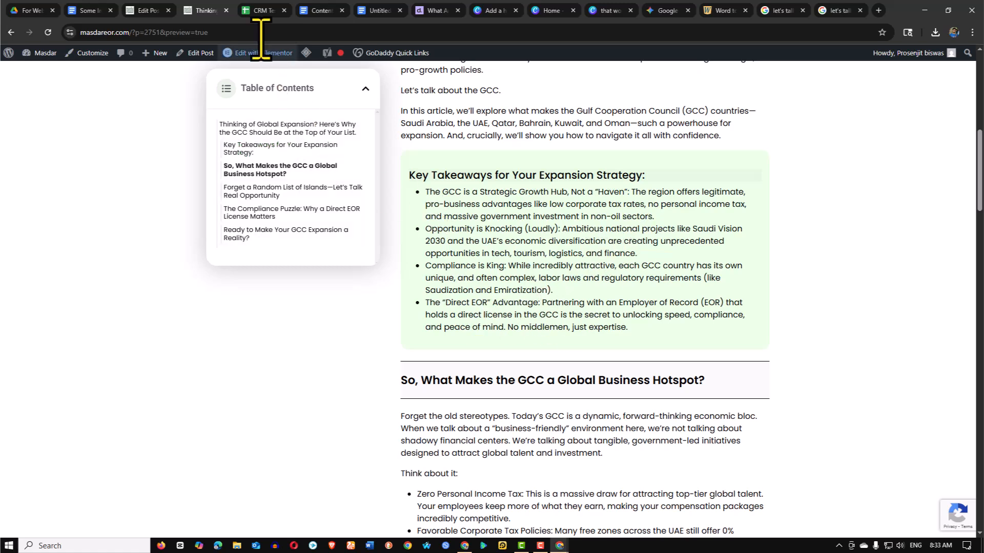
# Back in the post editor, add a blank line after each of the first three Key Takeaways bullets
pyautogui.click(157, 10)
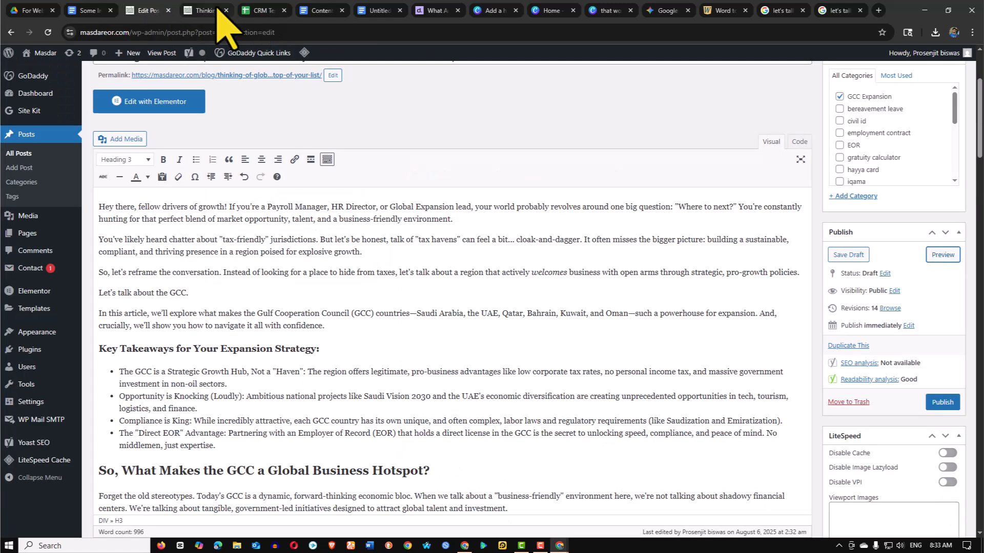
pyautogui.click(235, 385)
pyautogui.hotkey('shift', 'Return')
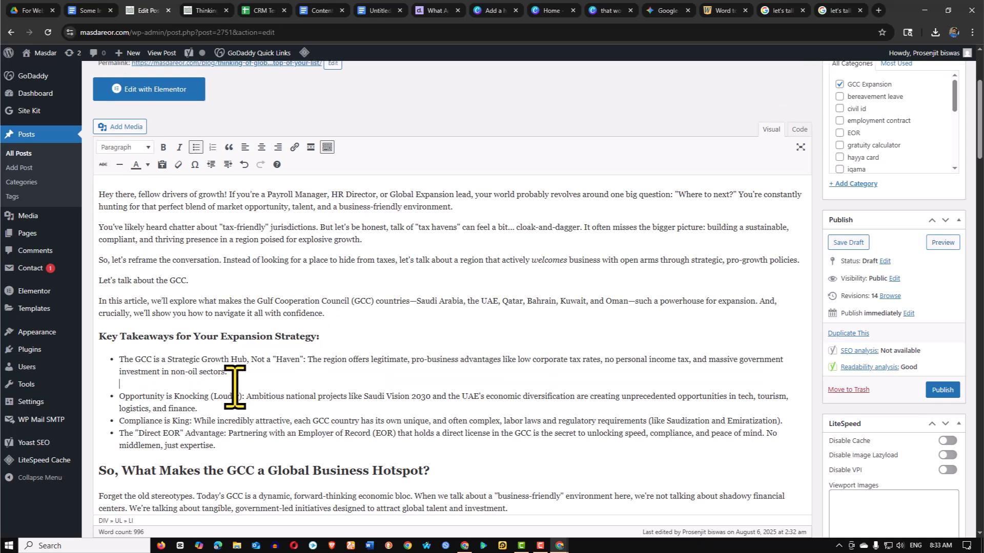
pyautogui.click(212, 408)
pyautogui.hotkey('shift', 'Return')
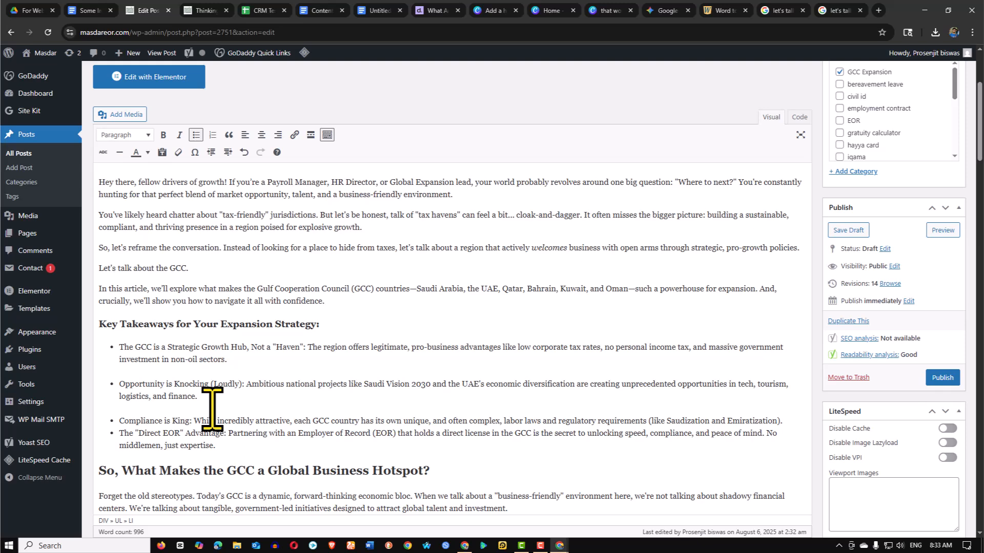
pyautogui.scroll(-1, 220, 410)
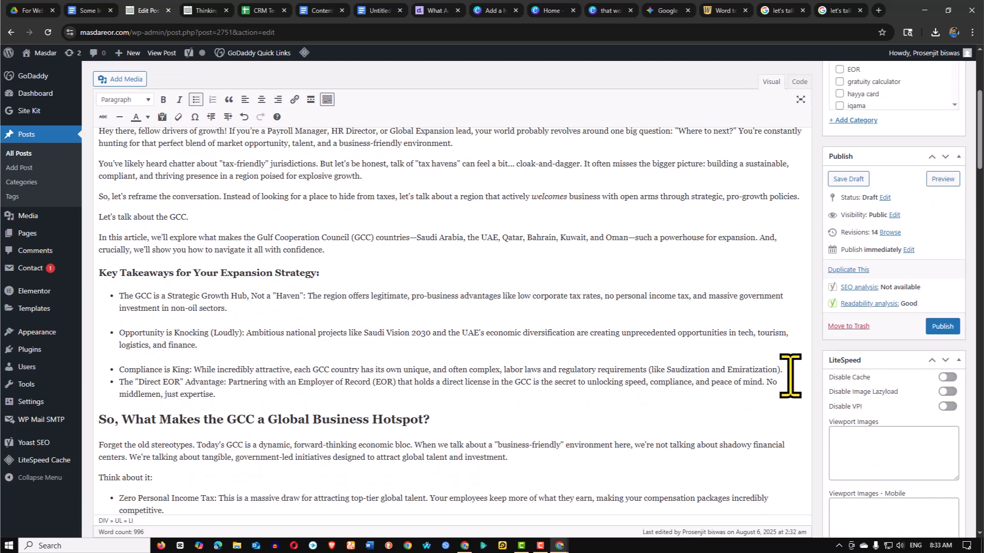
pyautogui.hotkey('shift', 'Return')
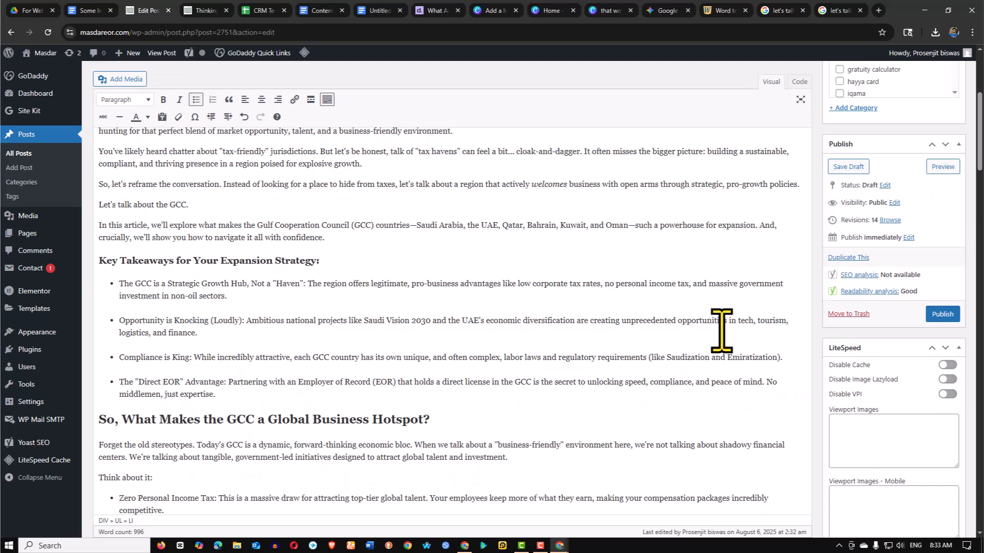
# Save the draft and preview the spacing between the Key Takeaways bullets
pyautogui.click(848, 166)
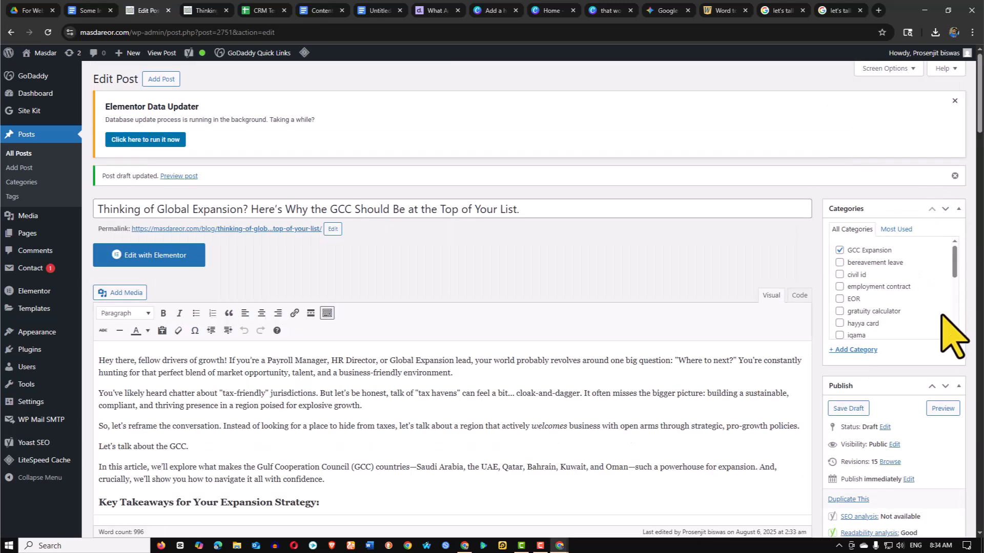
pyautogui.click(943, 410)
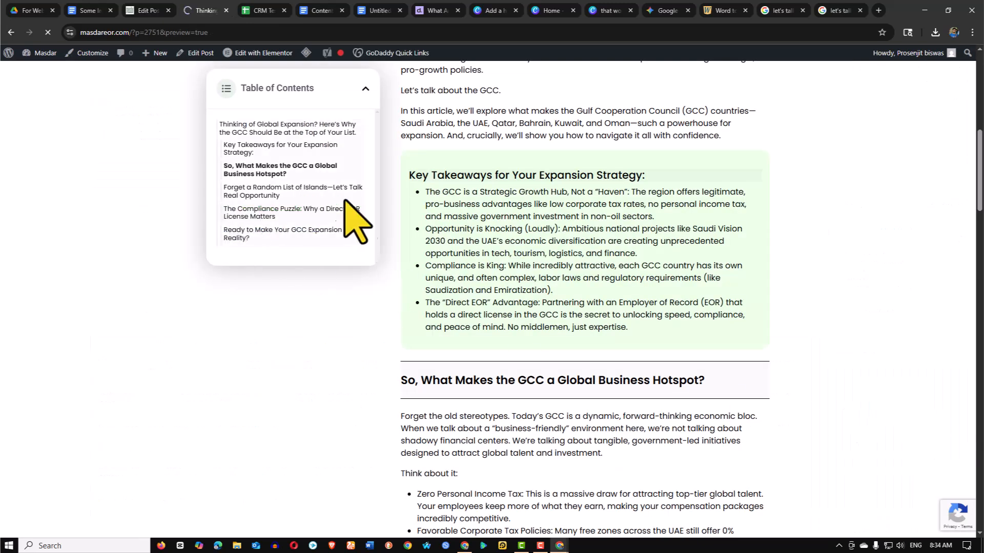
pyautogui.scroll(-7, 472, 374)
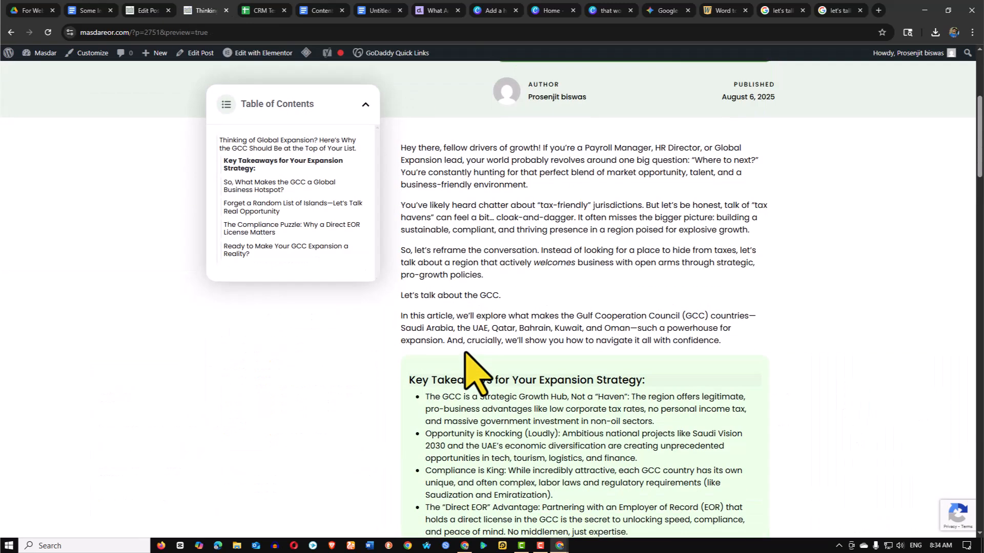
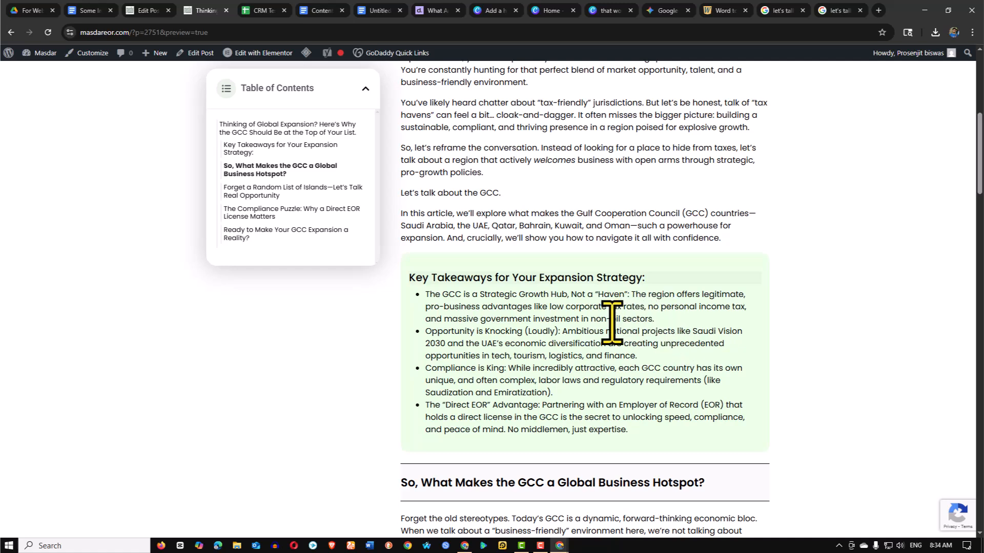
# Examine how the bullet lists are spaced in the "Content 12:" document and the untitled Google Doc
pyautogui.click(152, 11)
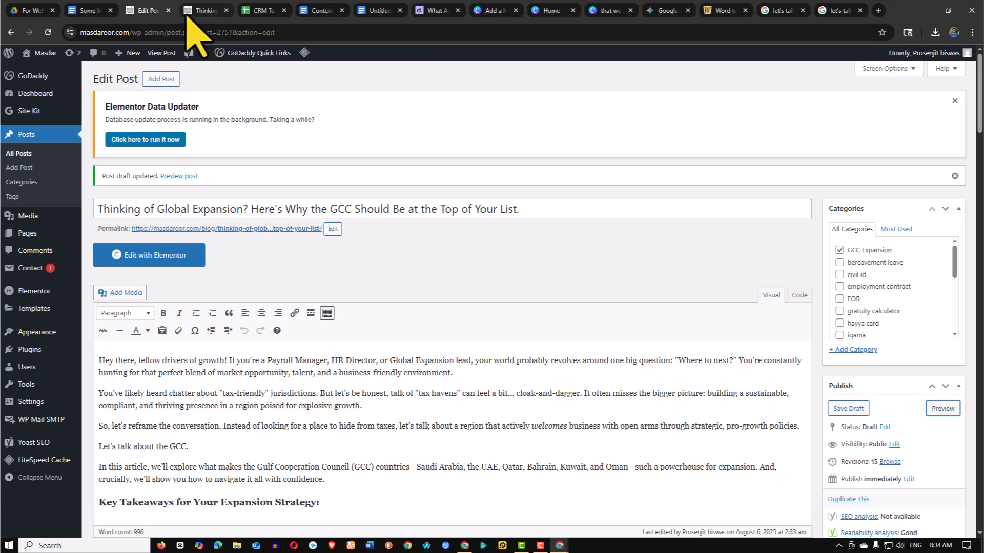
pyautogui.click(382, 11)
pyautogui.click(320, 11)
pyautogui.scroll(7, 417, 256)
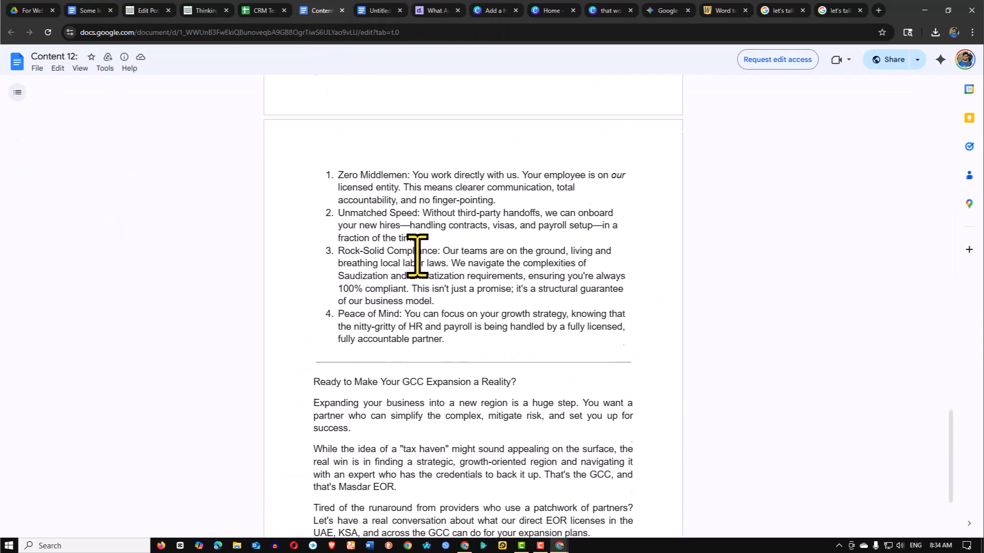
pyautogui.scroll(2, 417, 256)
pyautogui.scroll(-5, 418, 256)
pyautogui.scroll(12, 417, 256)
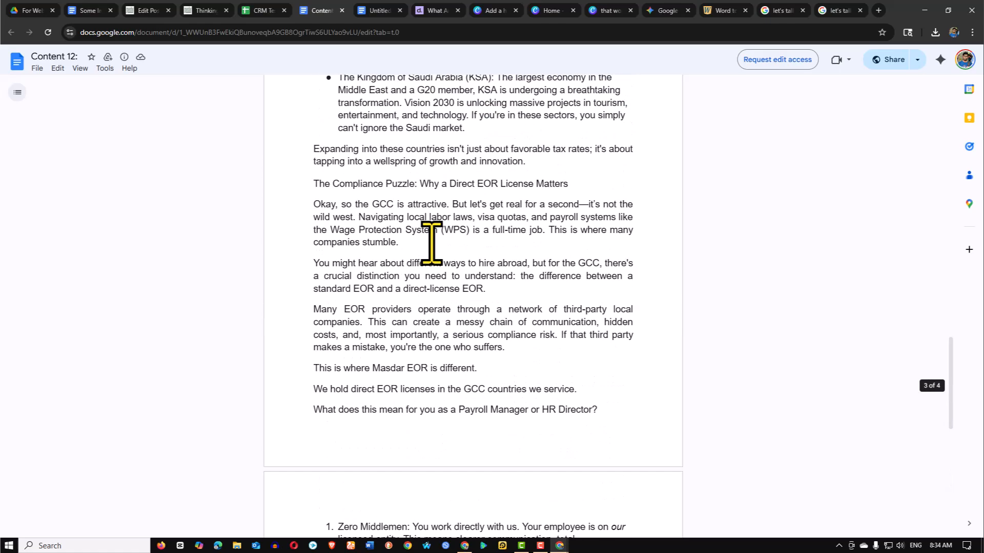
pyautogui.scroll(12, 443, 254)
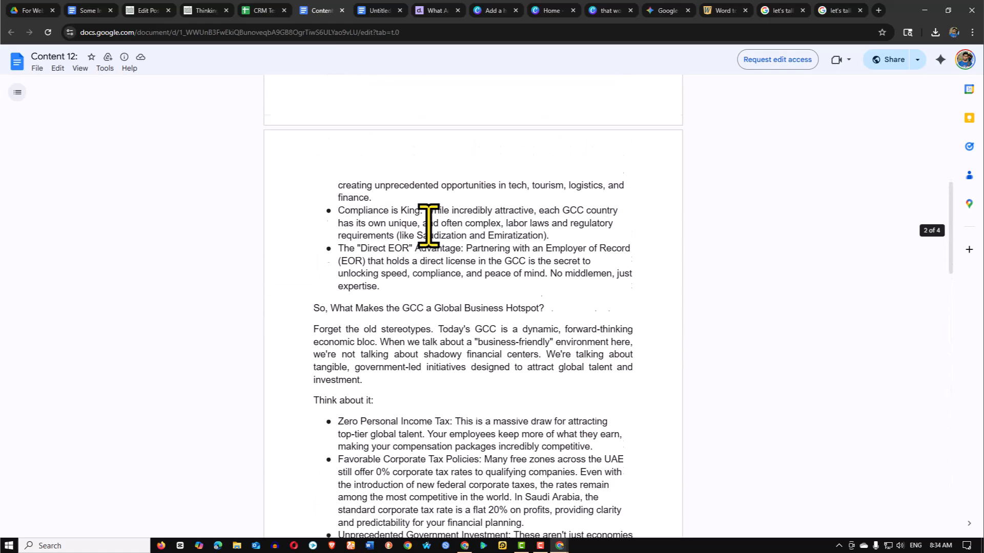
pyautogui.scroll(4, 399, 235)
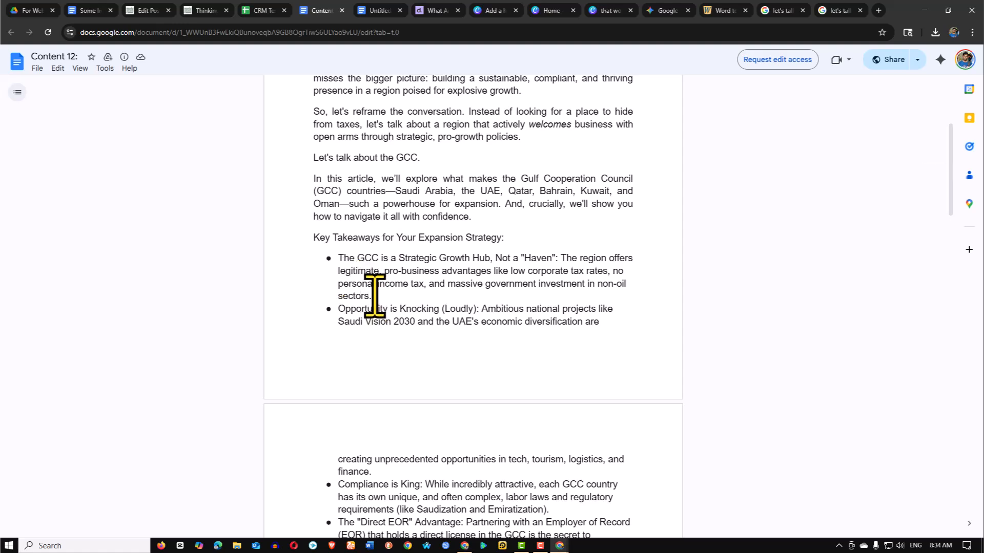
pyautogui.click(355, 7)
pyautogui.scroll(-2, 391, 359)
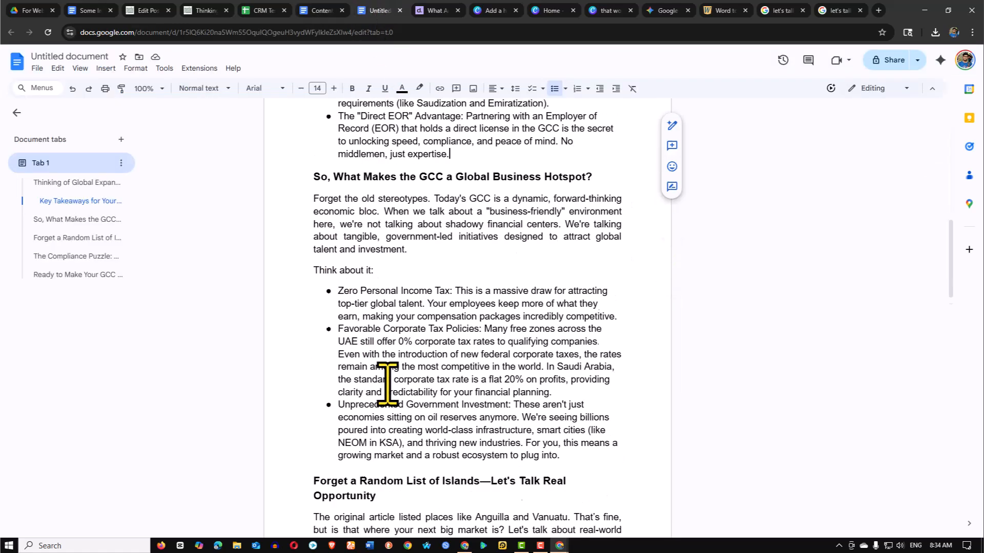
pyautogui.click(323, 10)
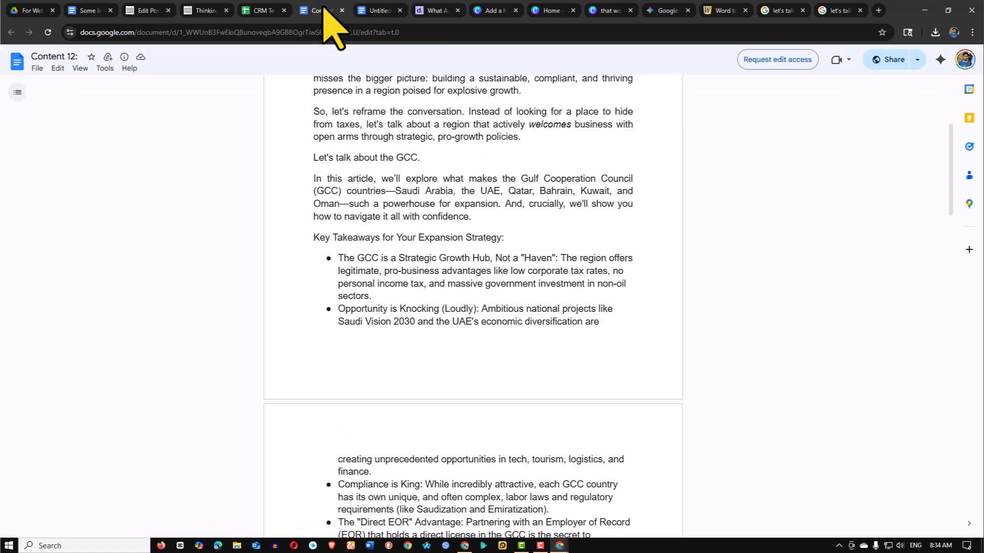
# In the untitled Google Doc, try to add a blank line after the first Key Takeaways bullet
pyautogui.click(374, 10)
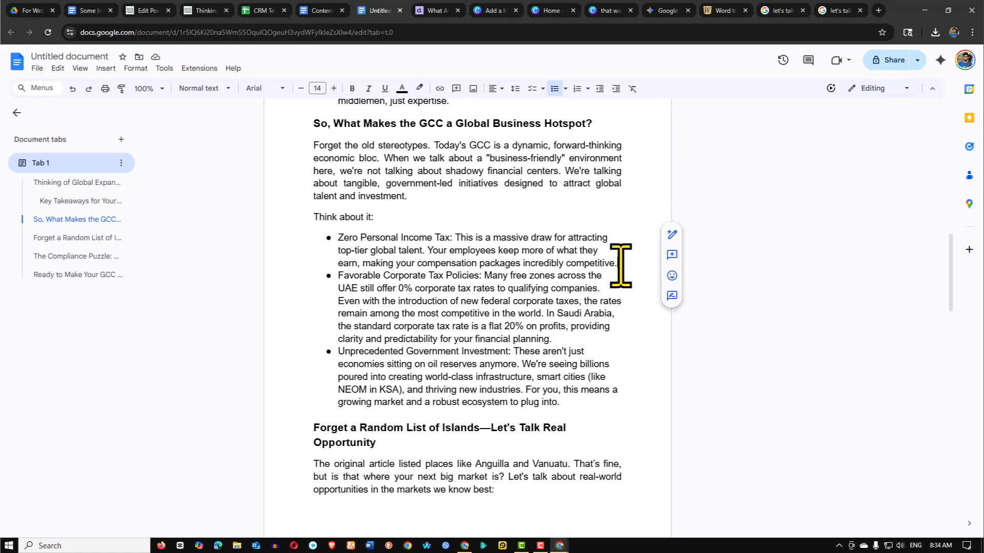
pyautogui.scroll(8, 486, 246)
pyautogui.scroll(5, 410, 233)
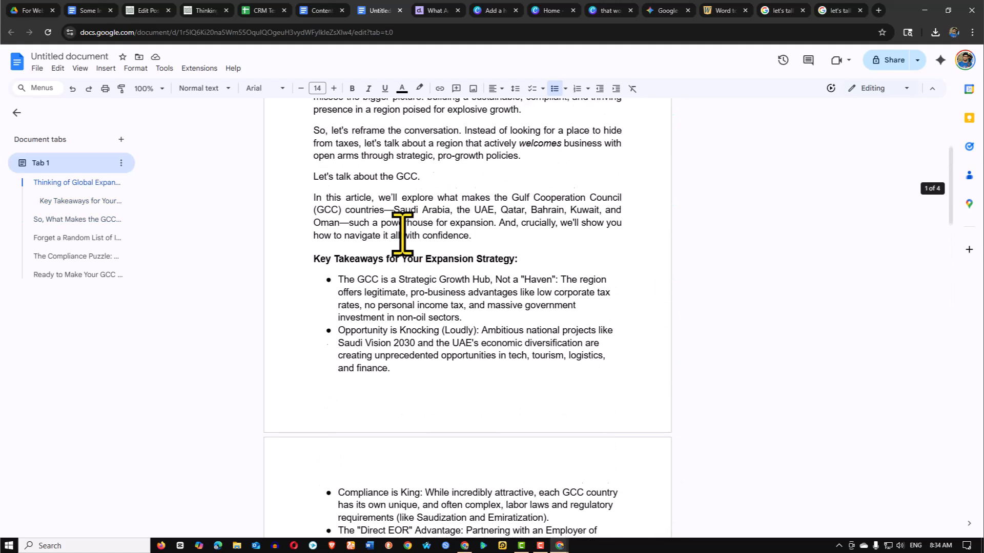
pyautogui.scroll(-3, 410, 326)
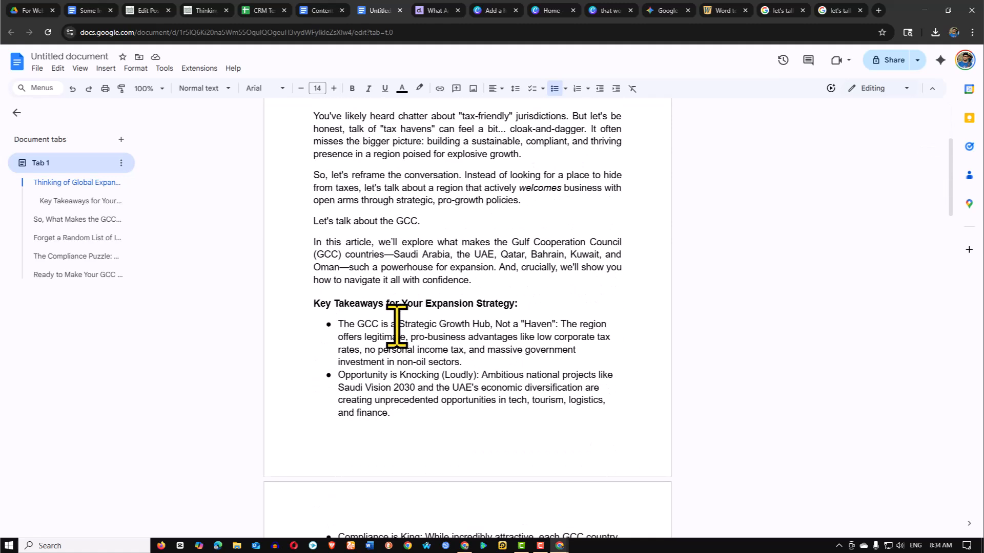
pyautogui.click(467, 365)
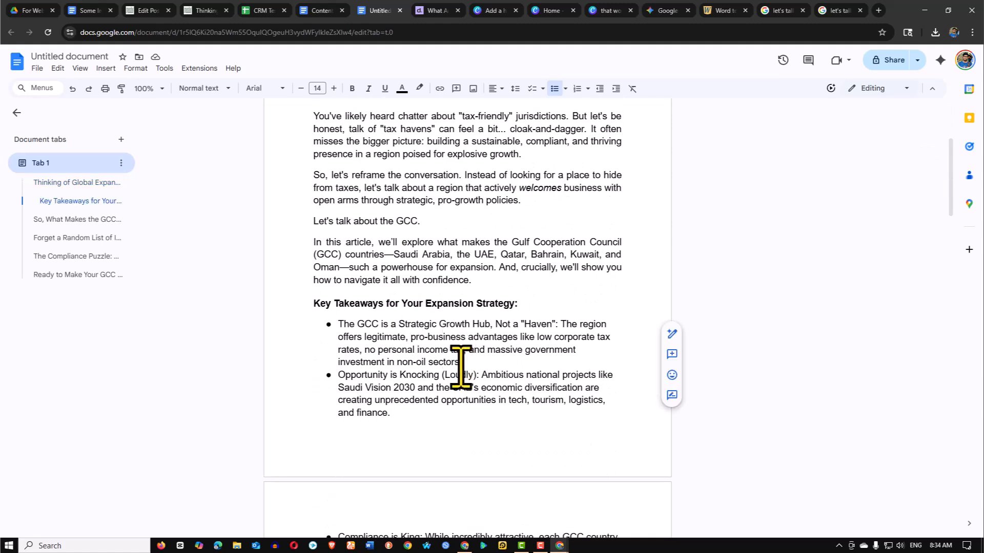
pyautogui.press('Return')
pyautogui.press('Return')
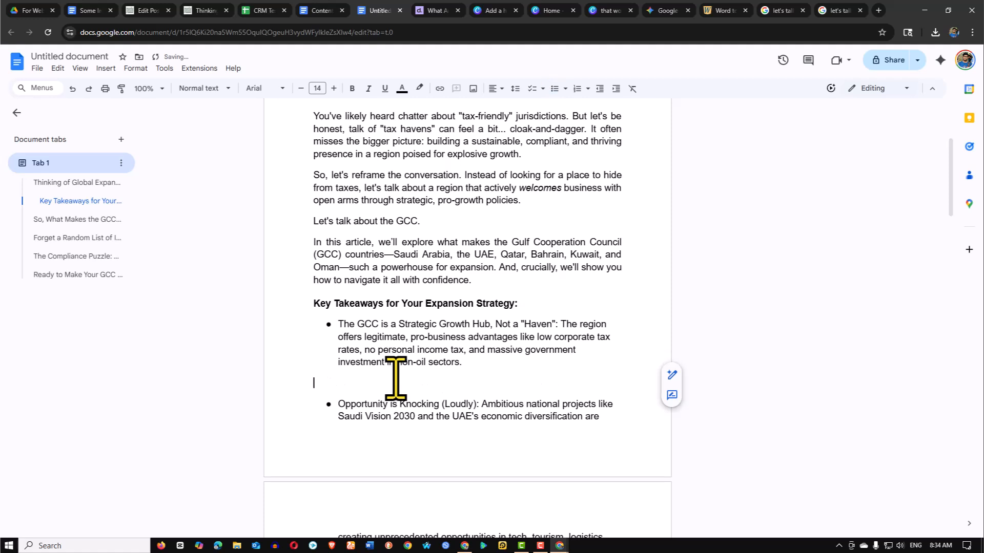
pyautogui.press('Delete')
pyautogui.press('Return')
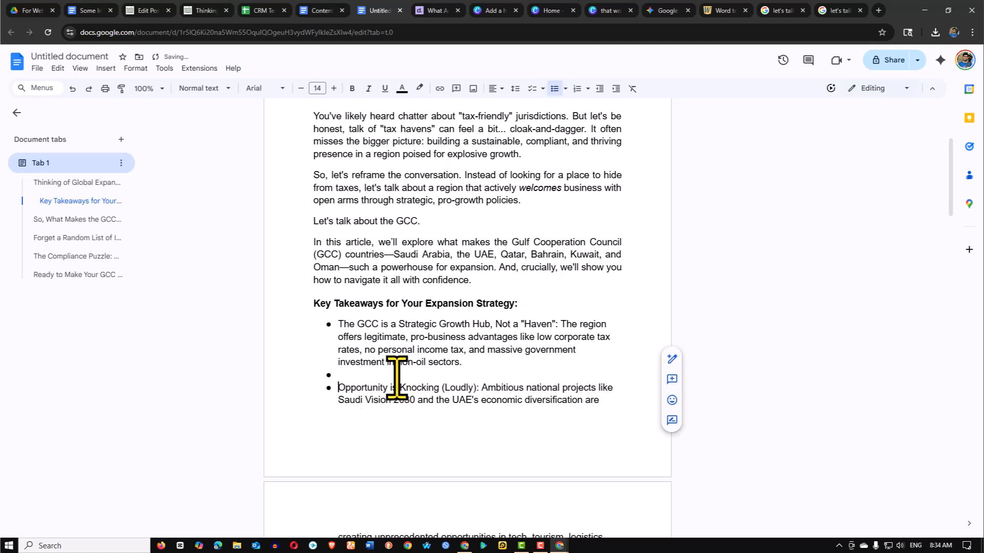
pyautogui.press('BackSpace')
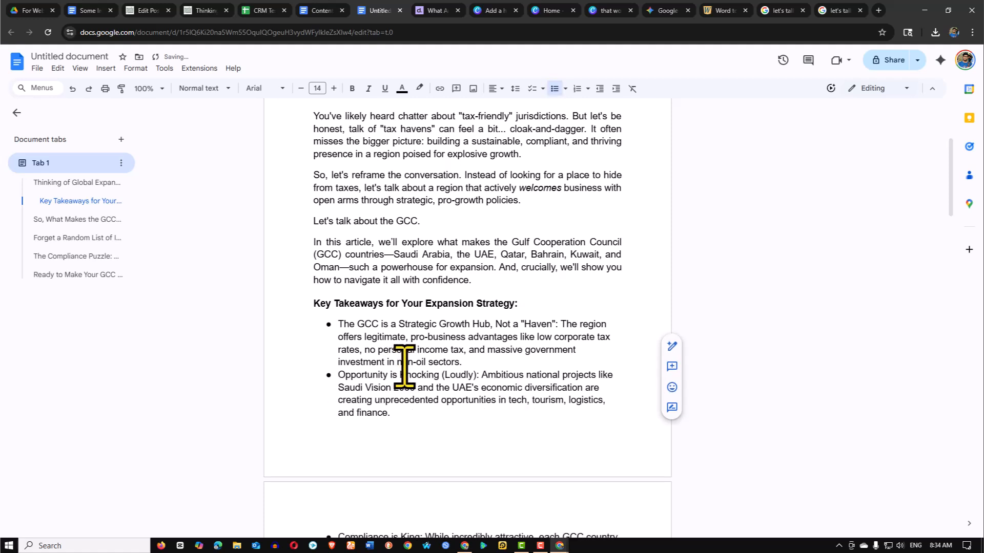
# Add a blank line after the first and second Key Takeaways bullets in the untitled Google Doc
pyautogui.click(468, 362)
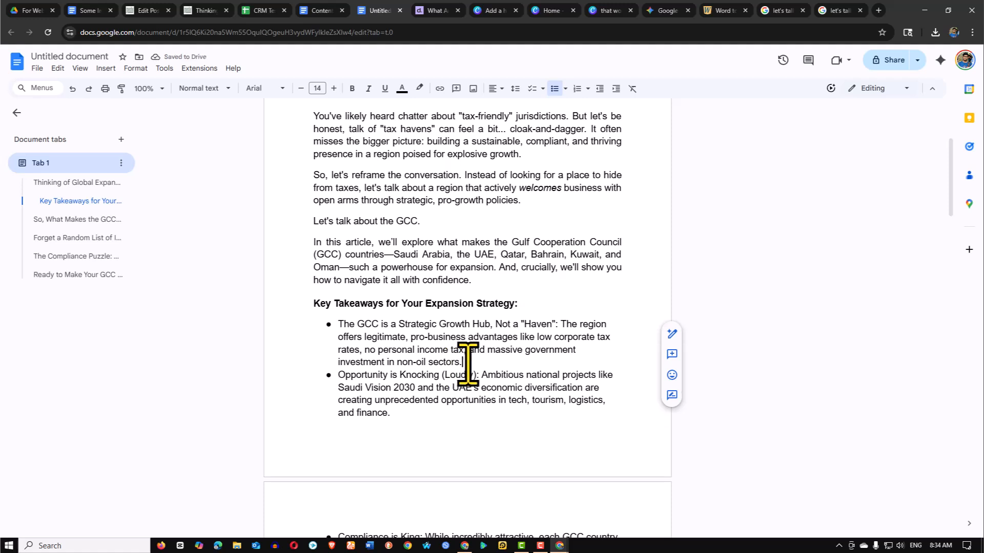
pyautogui.press('Return')
pyautogui.scroll(-1, 405, 389)
pyautogui.press('Return')
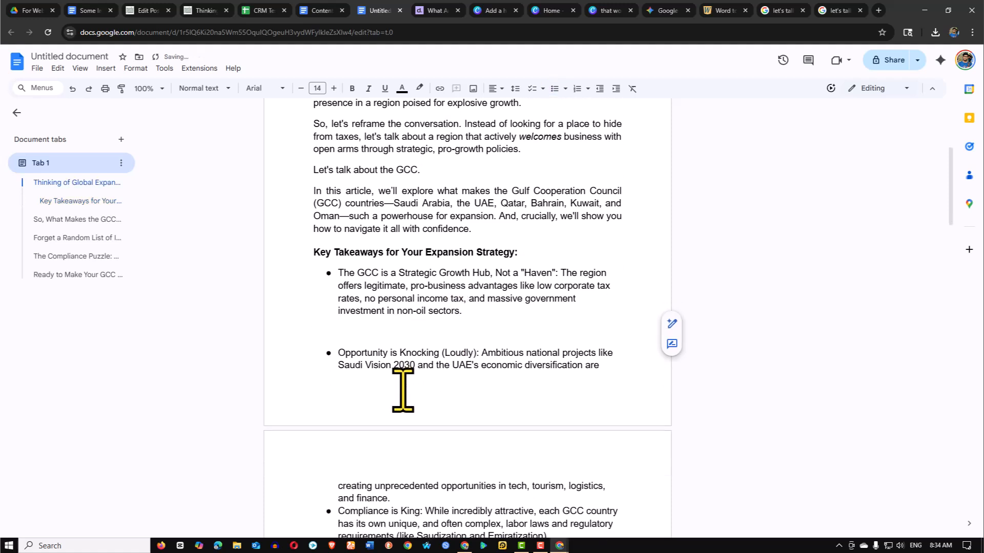
pyautogui.scroll(-3, 406, 354)
pyautogui.click(406, 345)
pyautogui.press('Return')
pyautogui.press('Return')
# Add a blank line after the "Compliance is King" bullet, separating it from the "Direct EOR" Advantage bullet
pyautogui.scroll(-2, 461, 349)
pyautogui.click(545, 313)
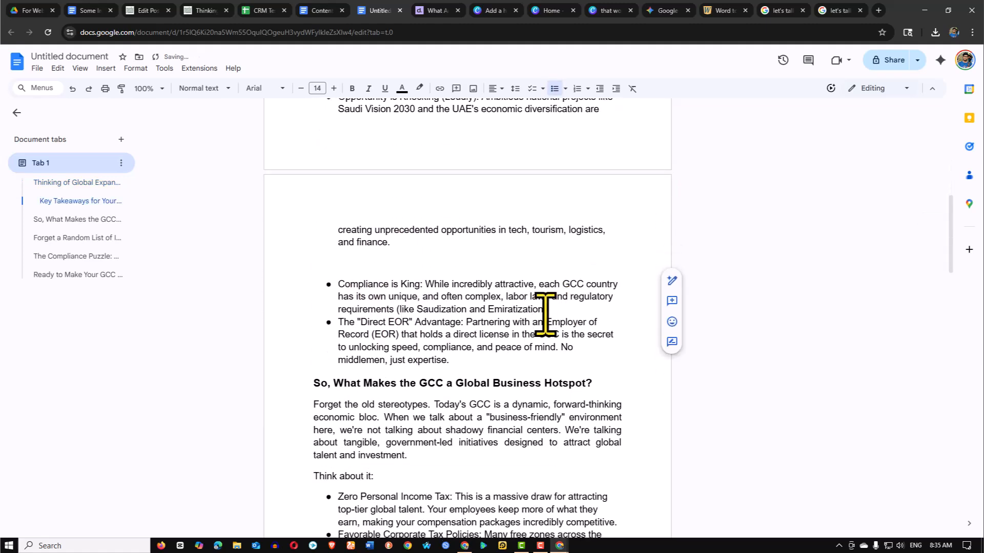
pyautogui.press('Return')
pyautogui.press('Return')
pyautogui.scroll(-2, 504, 338)
pyautogui.click(470, 290)
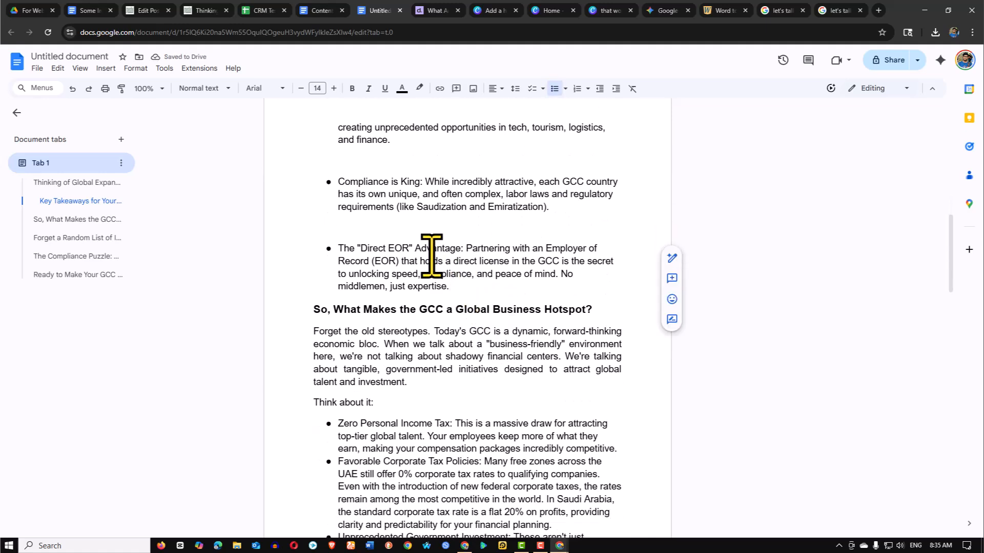
pyautogui.scroll(4, 432, 254)
# In the WordPress post editor, bold the Key Takeaways lead phrases "The GCC is a Strategic Growth Hub, Not a 'Haven':" and "Opportunity is Knocking (Loudly):"
pyautogui.click(211, 11)
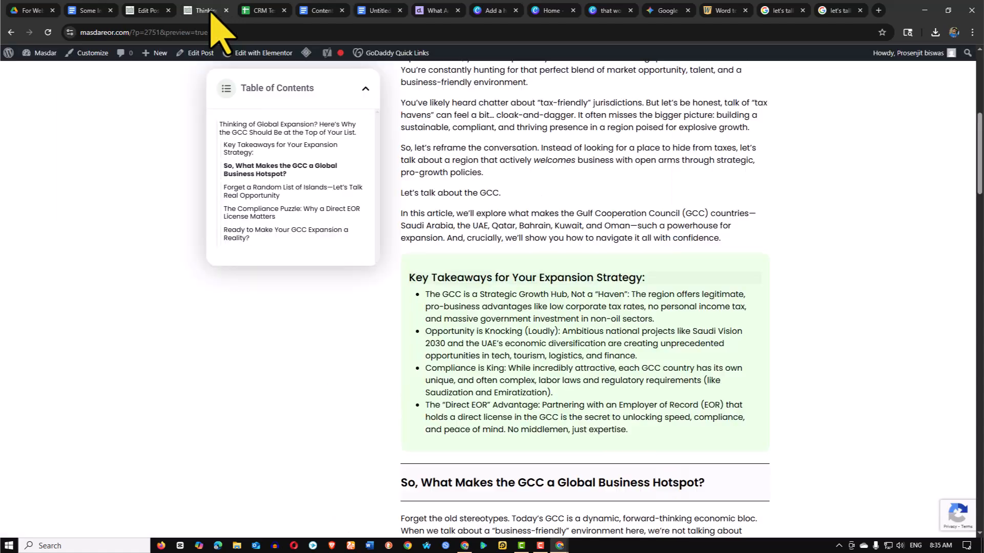
pyautogui.scroll(-3, 513, 298)
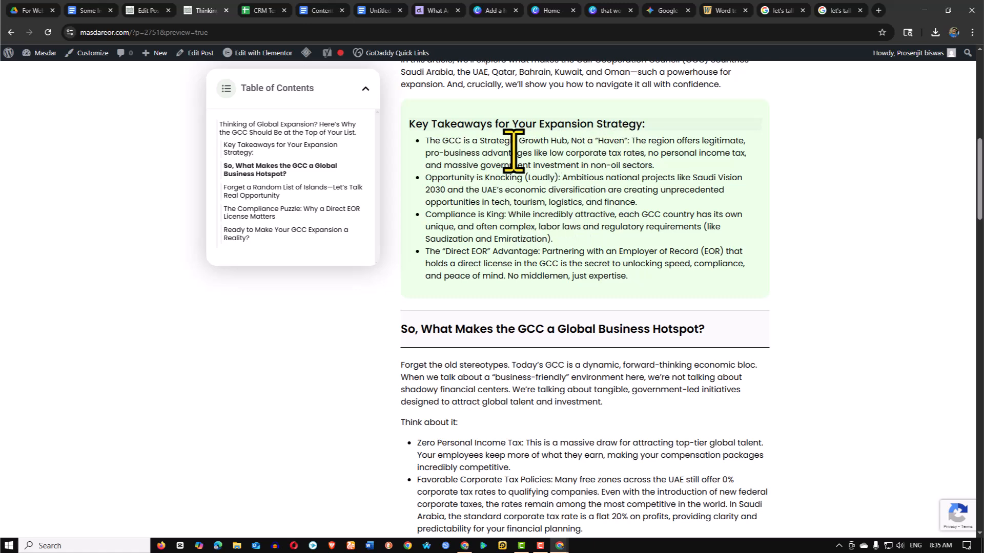
pyautogui.click(140, 10)
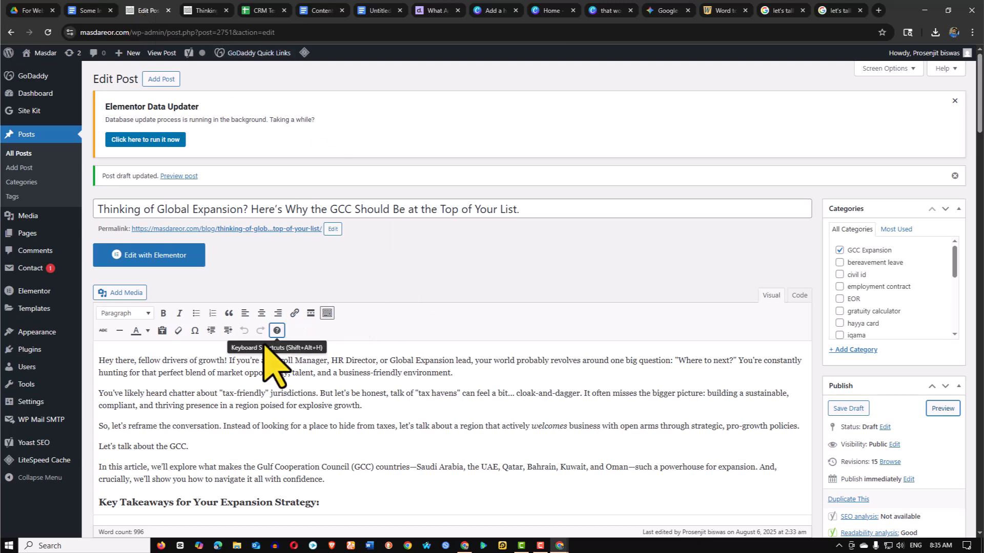
pyautogui.scroll(-6, 267, 343)
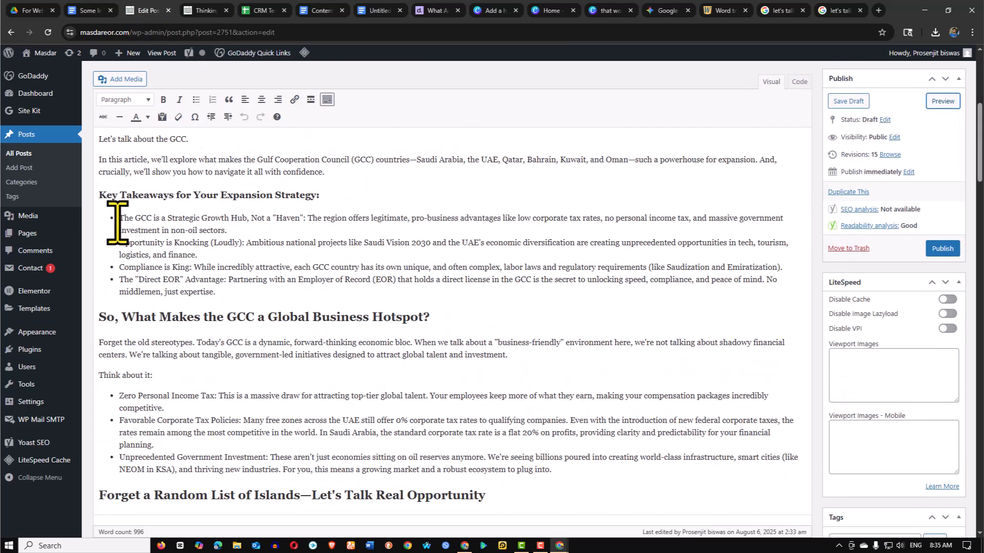
pyautogui.moveTo(119, 218); pyautogui.dragTo(302, 218)
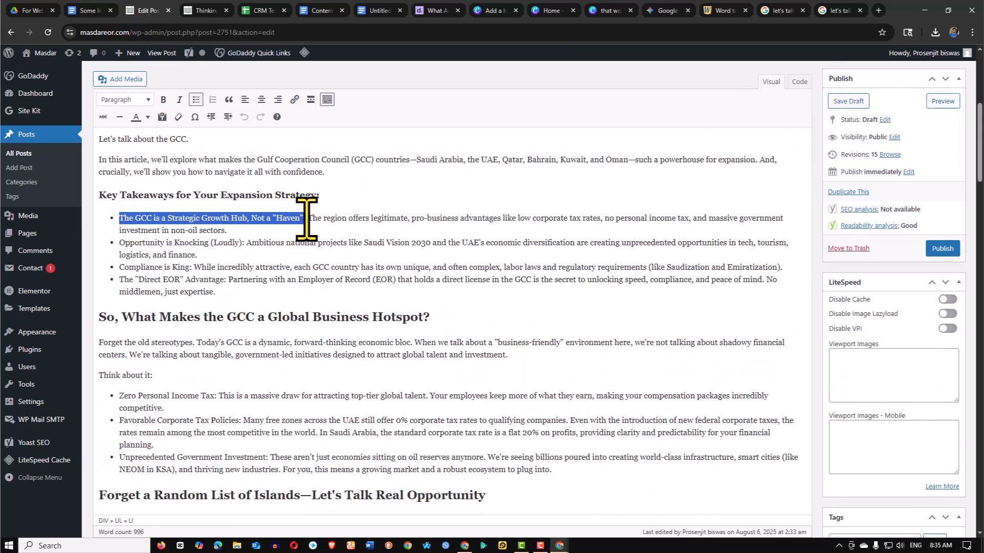
pyautogui.click(163, 99)
pyautogui.click(193, 244)
pyautogui.moveTo(119, 247); pyautogui.dragTo(248, 246)
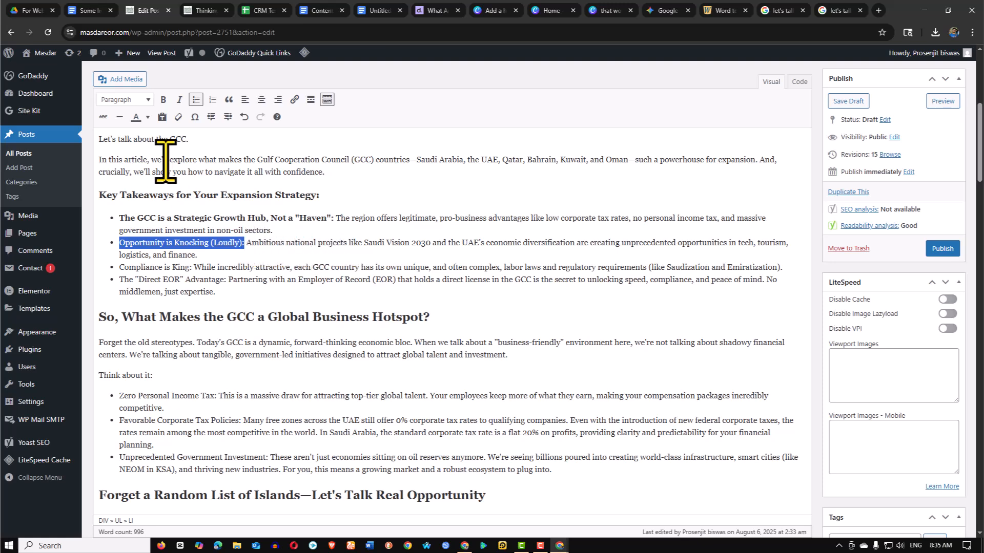
pyautogui.click(163, 100)
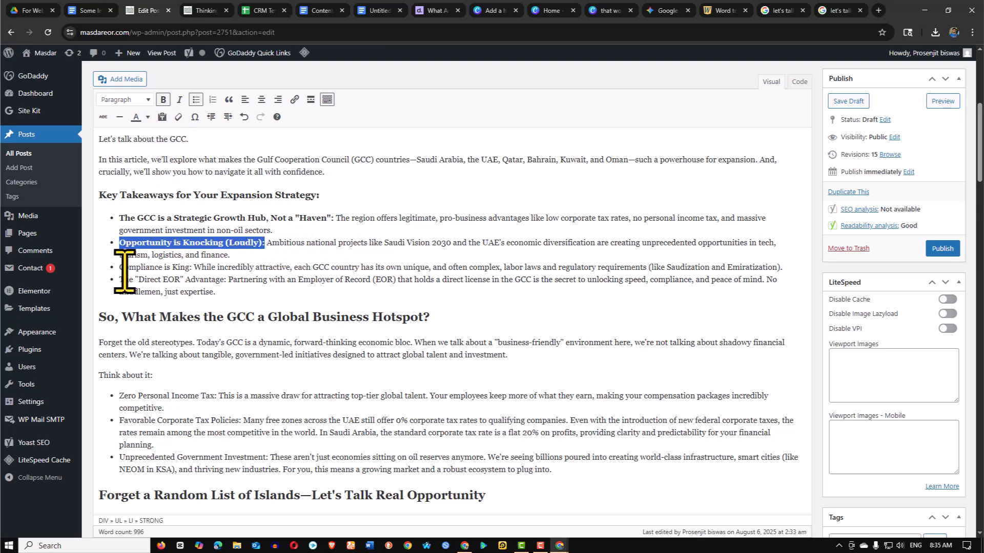
# Bold the lead phrases "Compliance is King:" and "The 'Direct EOR' Advantage:" in the last two Key Takeaways bullets
pyautogui.moveTo(120, 268); pyautogui.dragTo(196, 268)
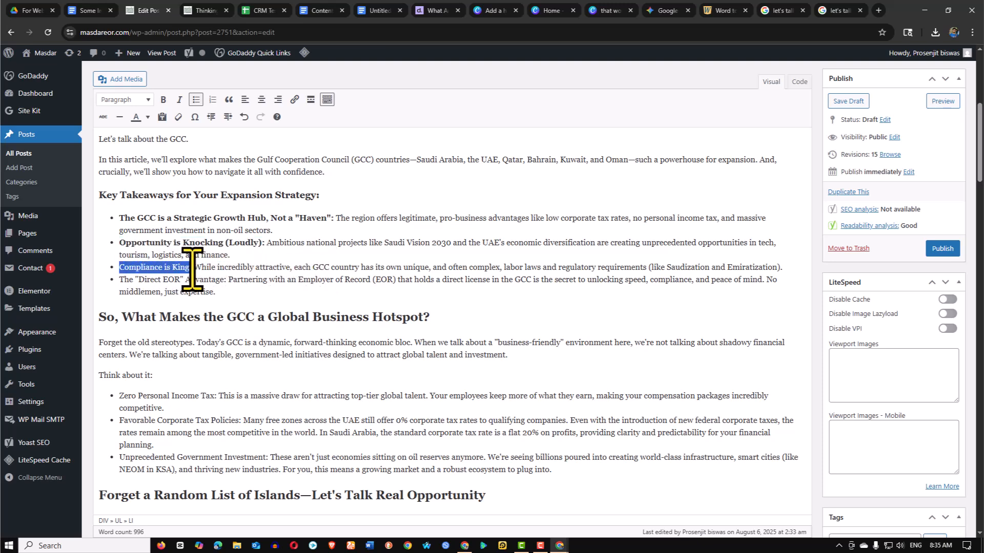
pyautogui.click(163, 99)
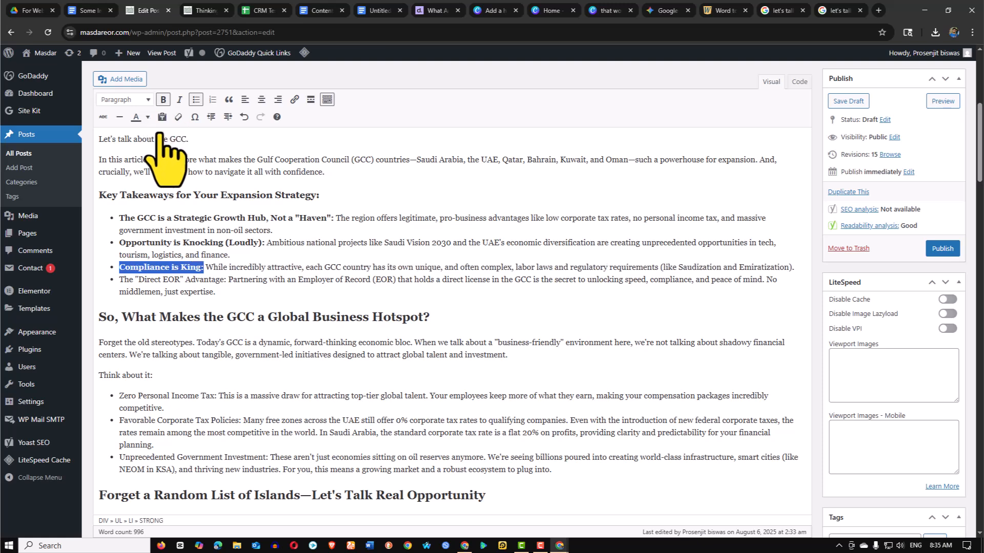
pyautogui.click(133, 286)
pyautogui.moveTo(117, 283); pyautogui.dragTo(224, 284)
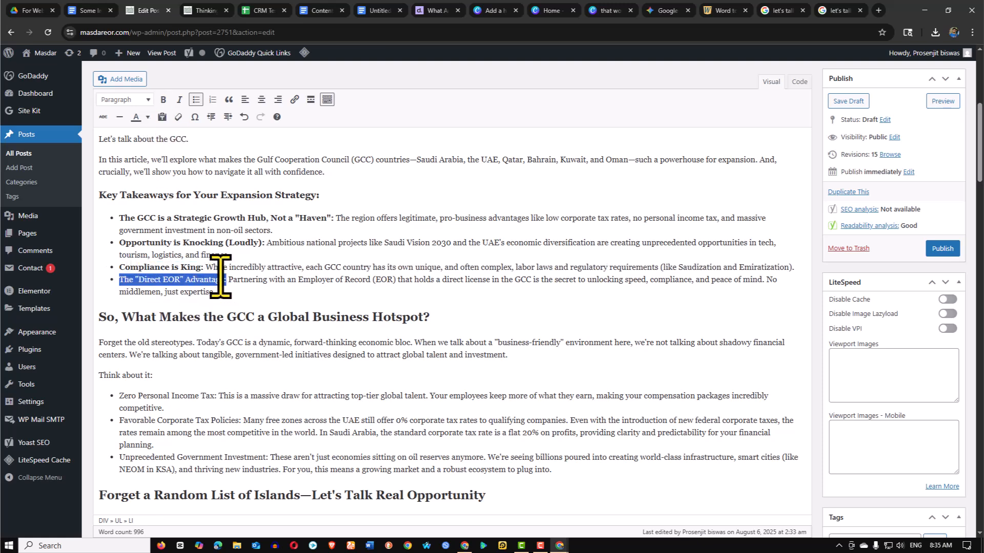
pyautogui.click(163, 99)
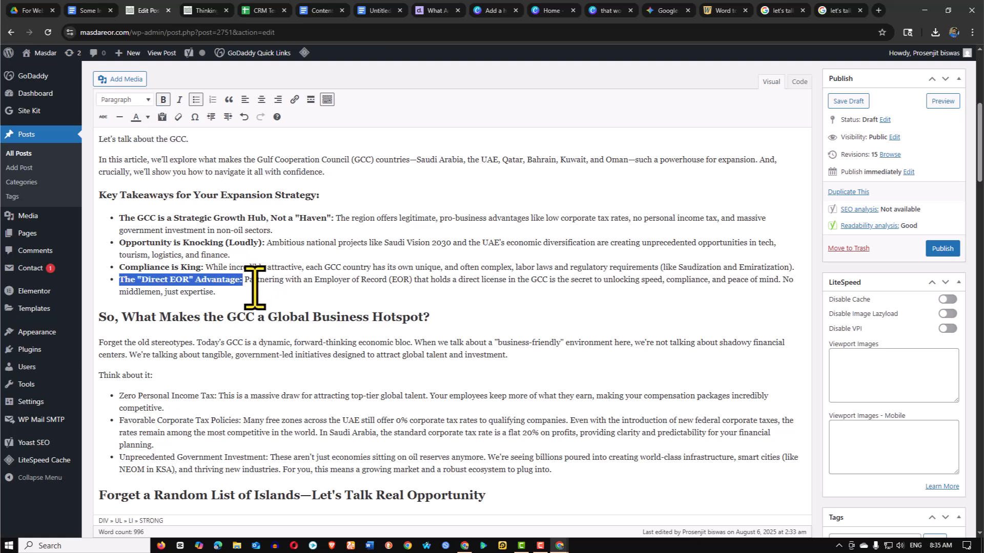
pyautogui.click(245, 292)
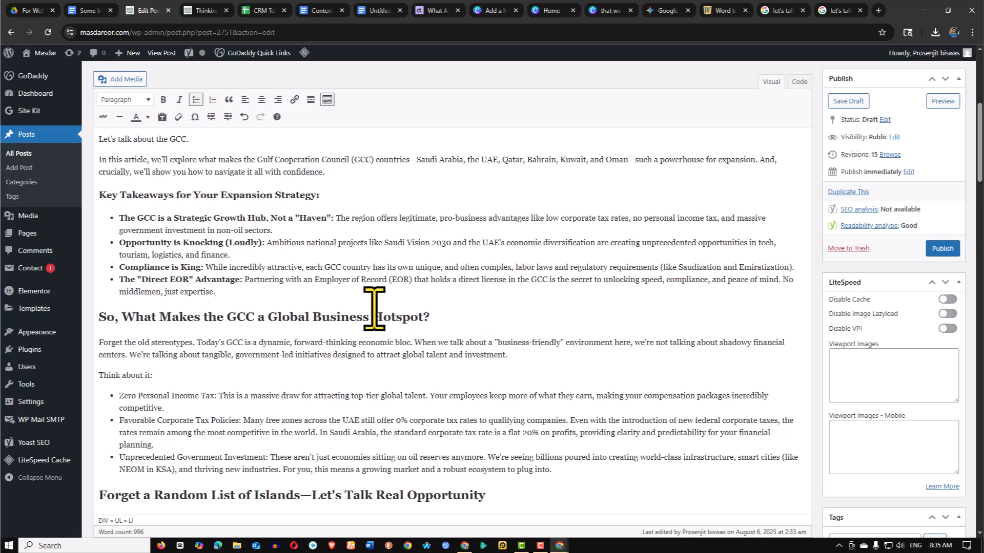
# Save the post draft with the bolded Key Takeaways lead phrases
pyautogui.scroll(-2, 393, 315)
pyautogui.scroll(4, 445, 295)
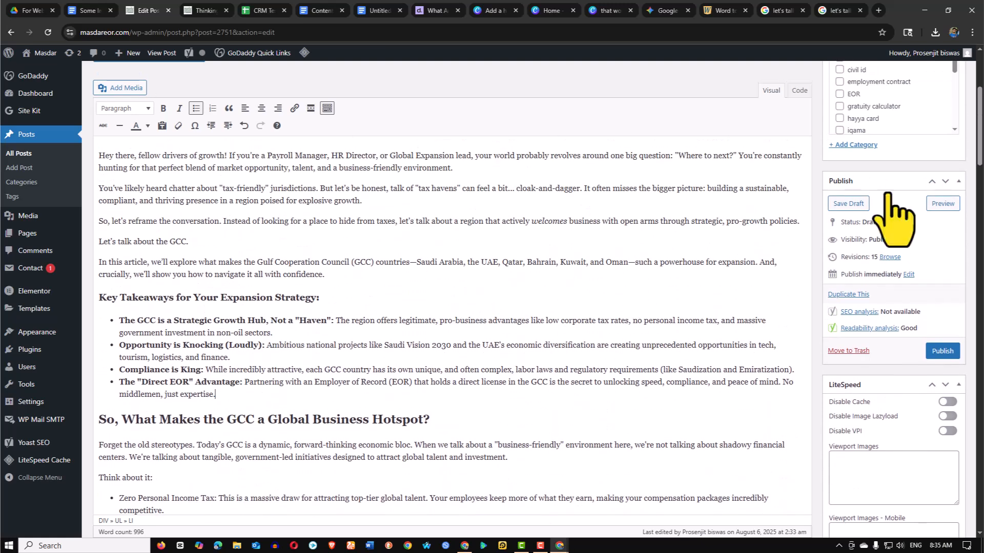
pyautogui.click(846, 204)
pyautogui.scroll(2, 271, 290)
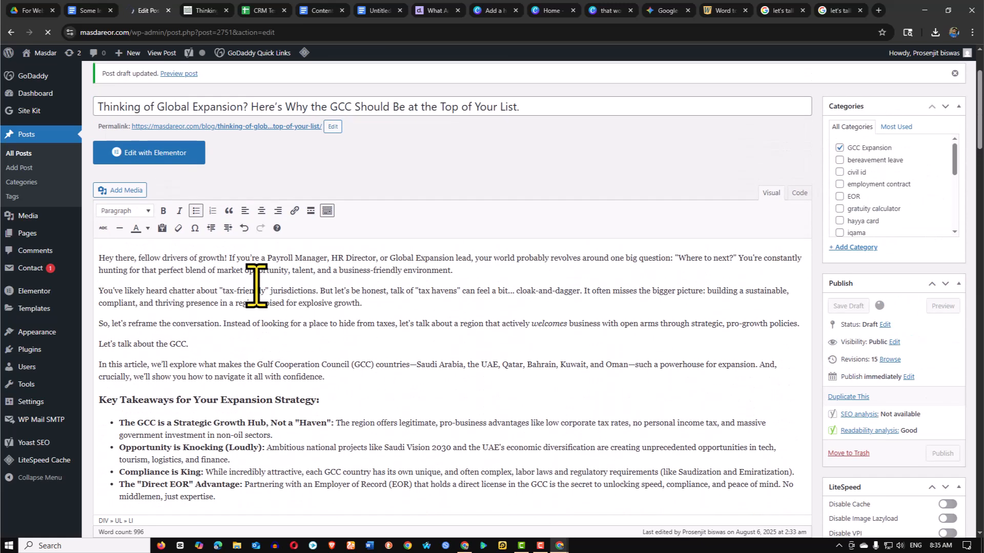
pyautogui.scroll(-10, 220, 323)
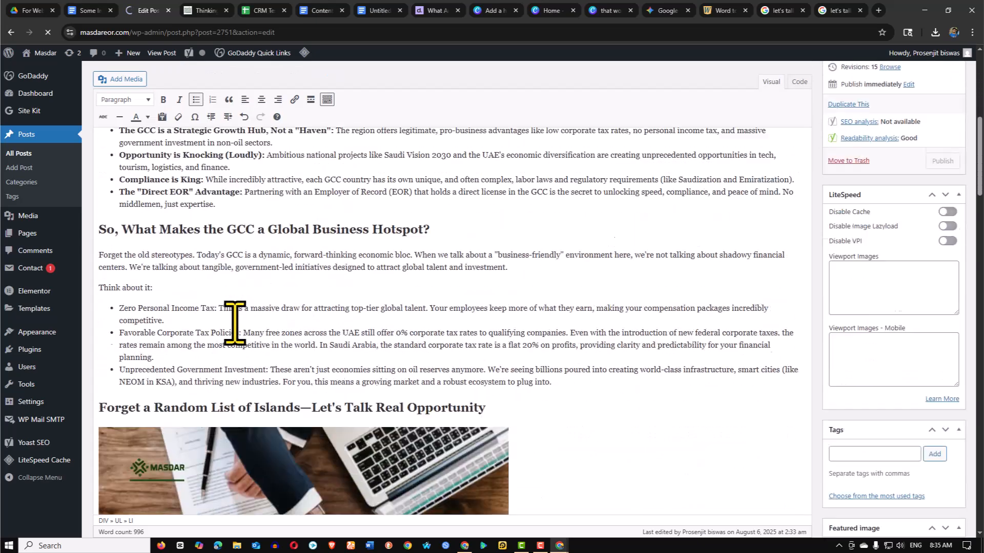
pyautogui.scroll(-5, 251, 320)
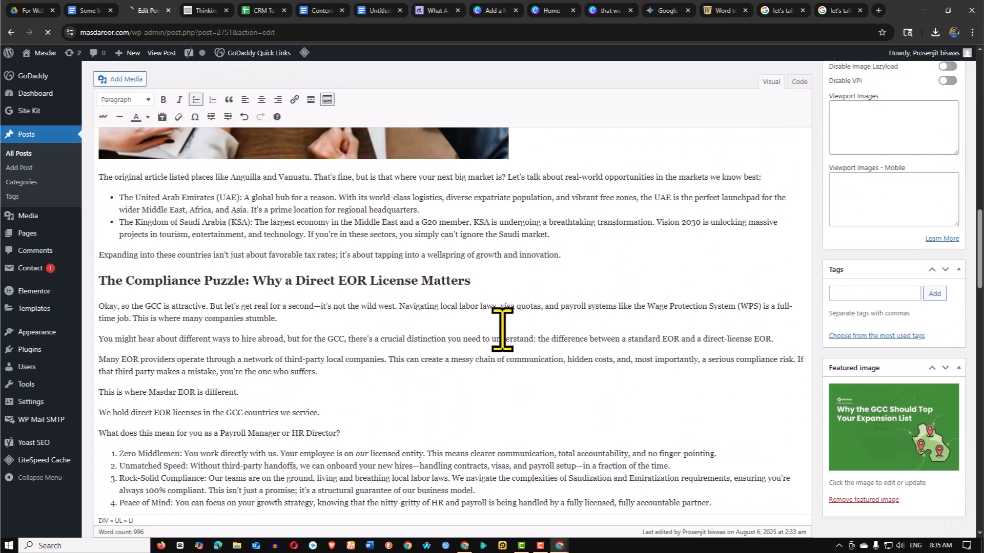
pyautogui.scroll(7, 555, 286)
pyautogui.scroll(6, 764, 236)
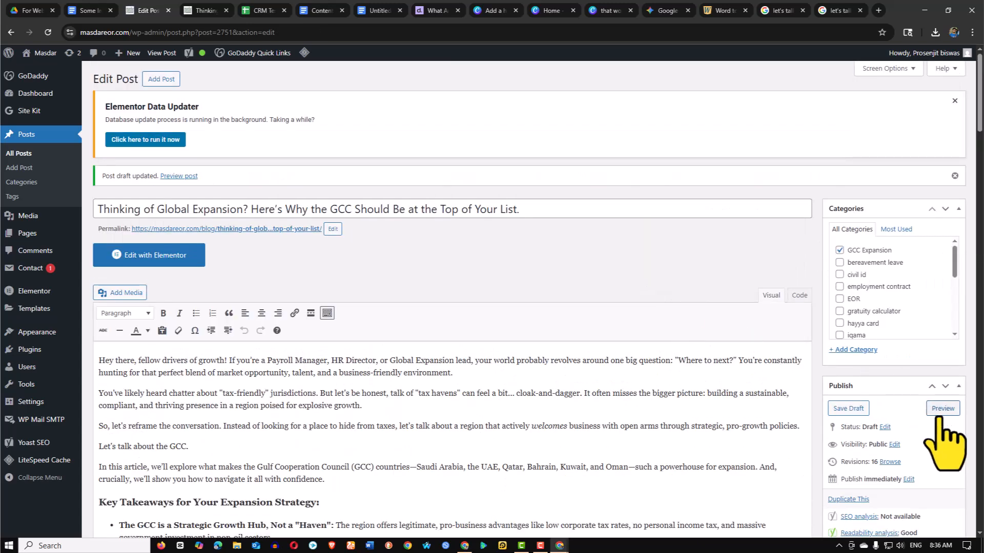
# Preview the post and examine the Key Takeaways box, the other lists, the images and the closing section
pyautogui.click(942, 409)
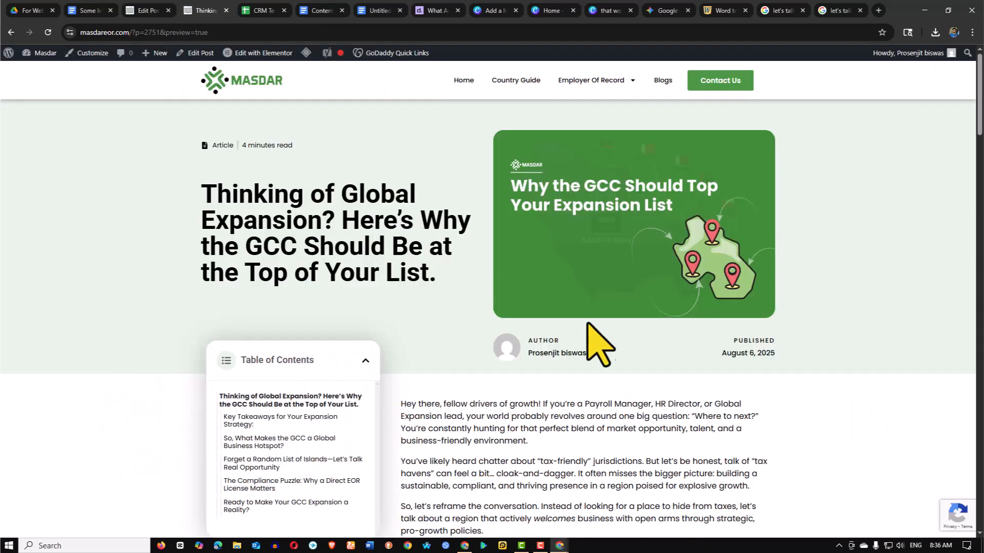
pyautogui.scroll(-4, 511, 384)
pyautogui.scroll(-4, 450, 350)
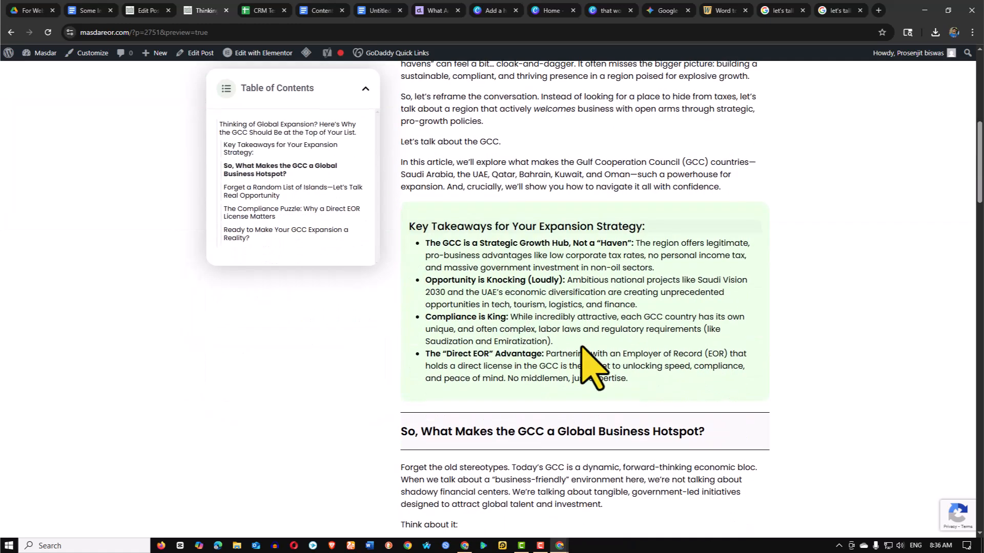
pyautogui.scroll(-5, 554, 338)
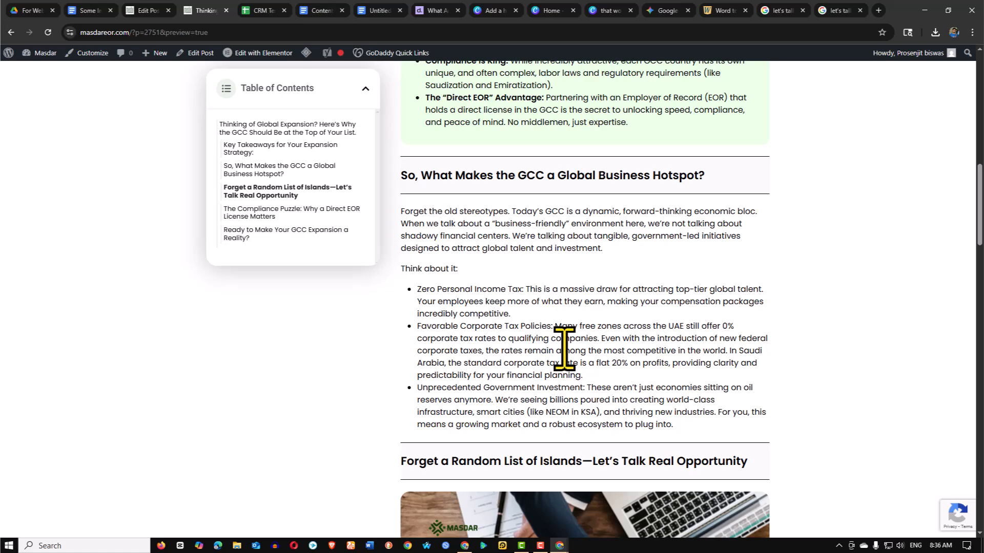
pyautogui.scroll(-12, 563, 373)
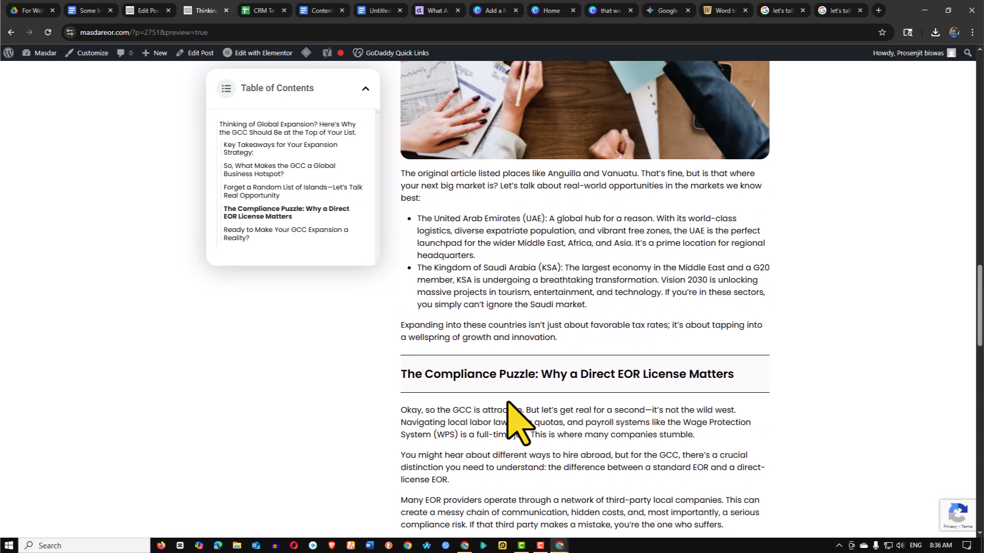
pyautogui.scroll(6, 519, 417)
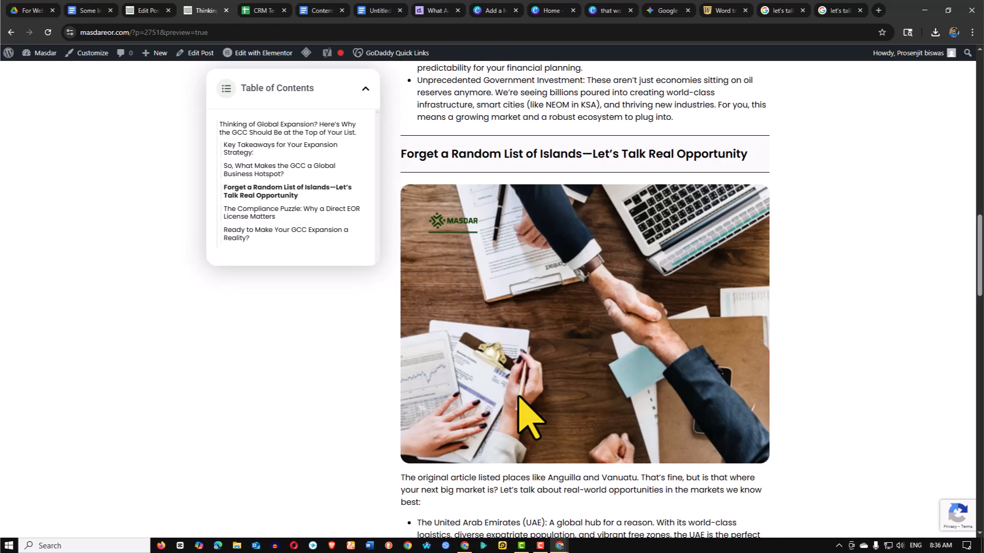
pyautogui.scroll(-18, 531, 410)
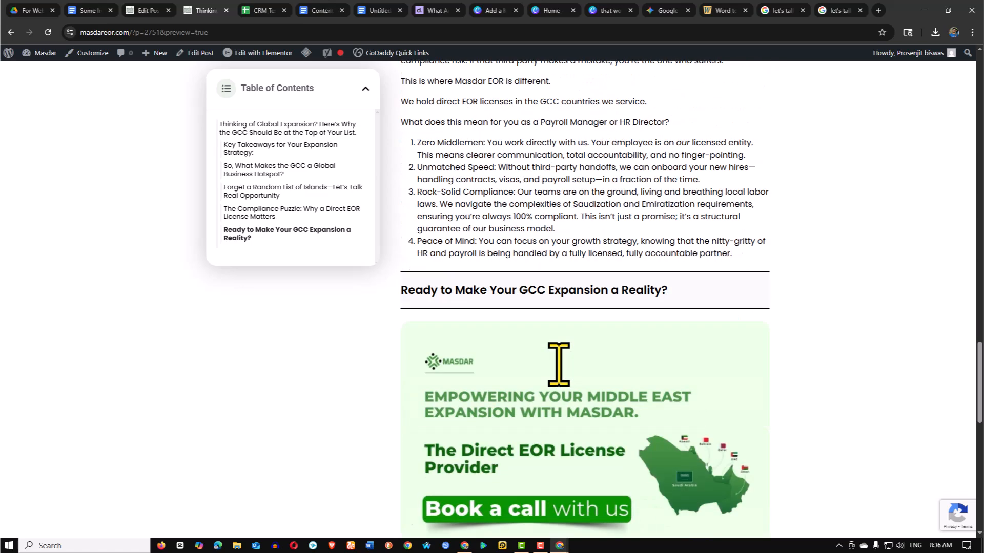
pyautogui.scroll(-6, 558, 364)
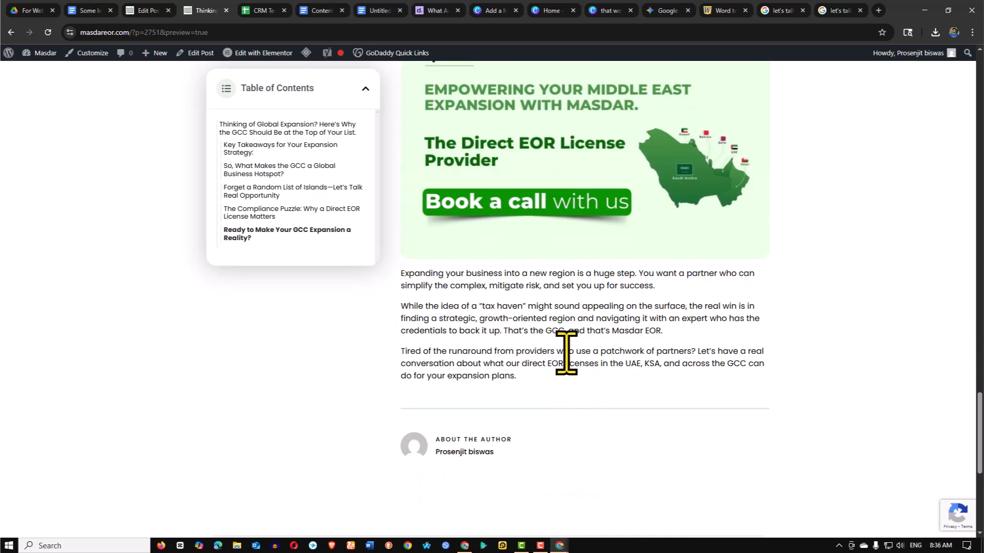
# Return to the top of the post preview and switch to the "Content 12" Google Docs source to review its opening section
pyautogui.scroll(15, 567, 352)
pyautogui.scroll(20, 590, 303)
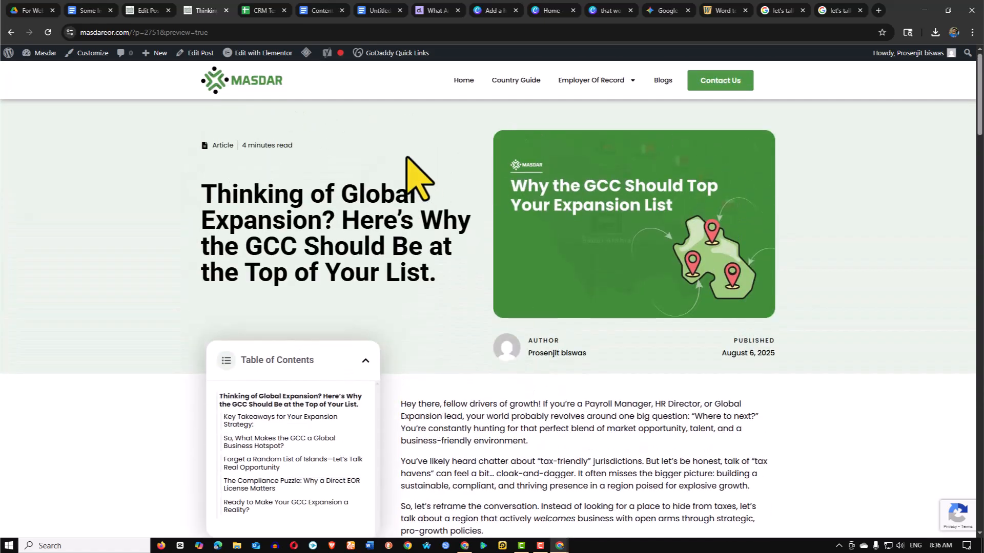
pyautogui.click(363, 11)
pyautogui.click(321, 11)
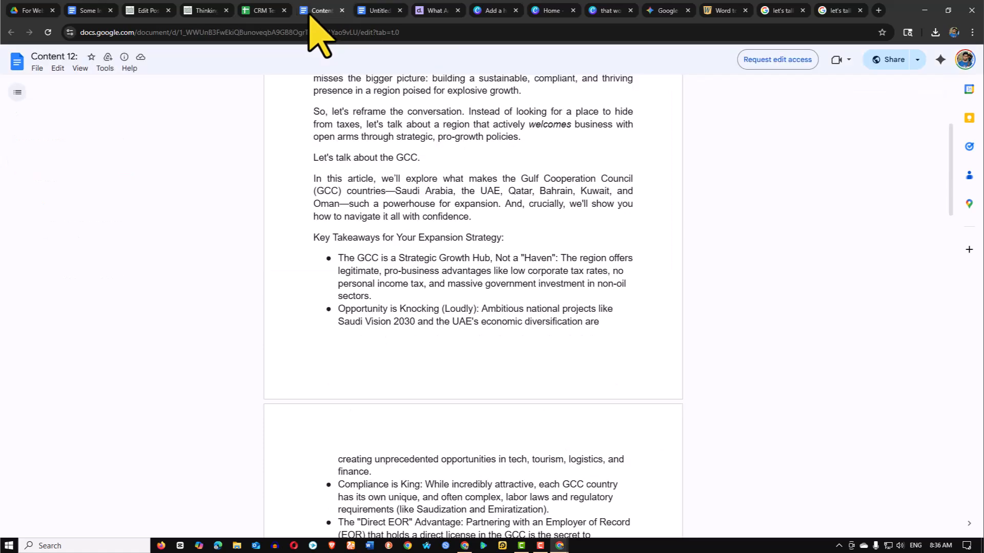
pyautogui.scroll(3, 350, 240)
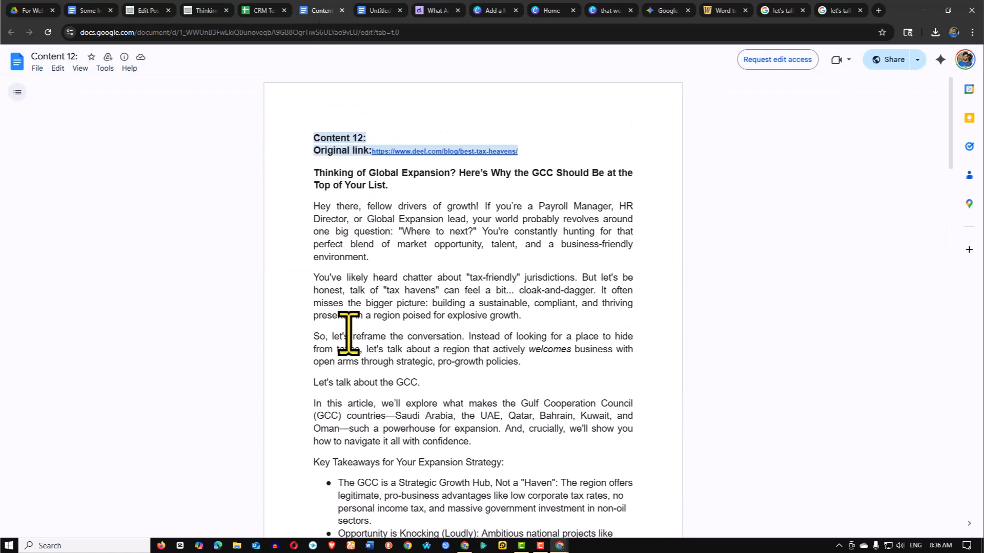
# Switch to the untitled Google Docs document and delete the blank lines between the Key Takeaways bullets
pyautogui.click(379, 11)
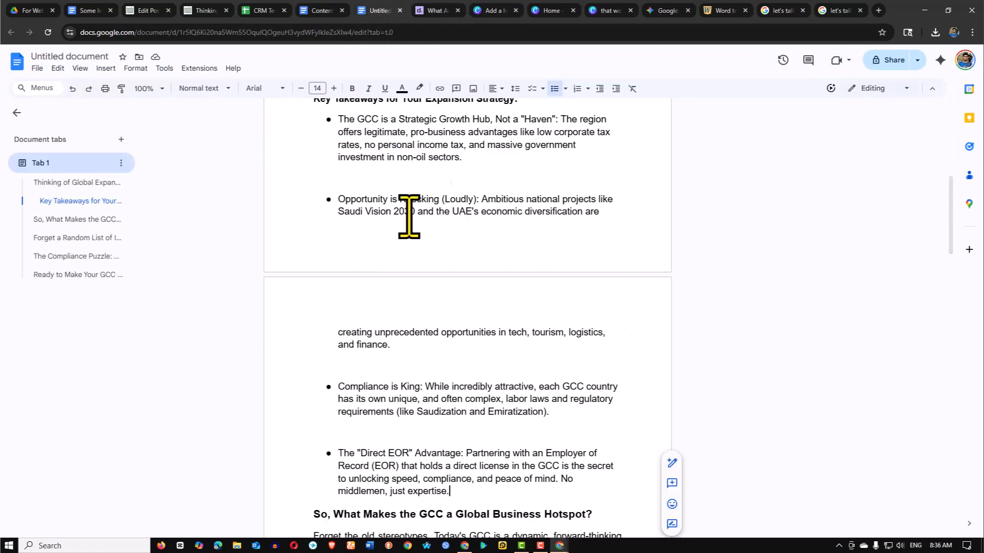
pyautogui.scroll(6, 419, 282)
pyautogui.scroll(-5, 368, 287)
pyautogui.doubleClick(342, 240)
pyautogui.press('BackSpace')
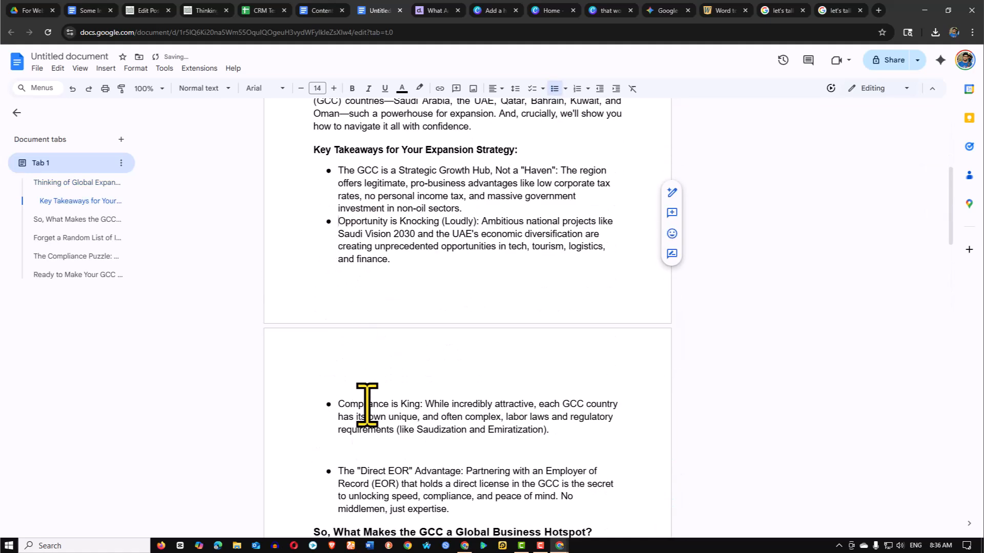
pyautogui.click(328, 454)
pyautogui.press('BackSpace')
pyautogui.click(342, 351)
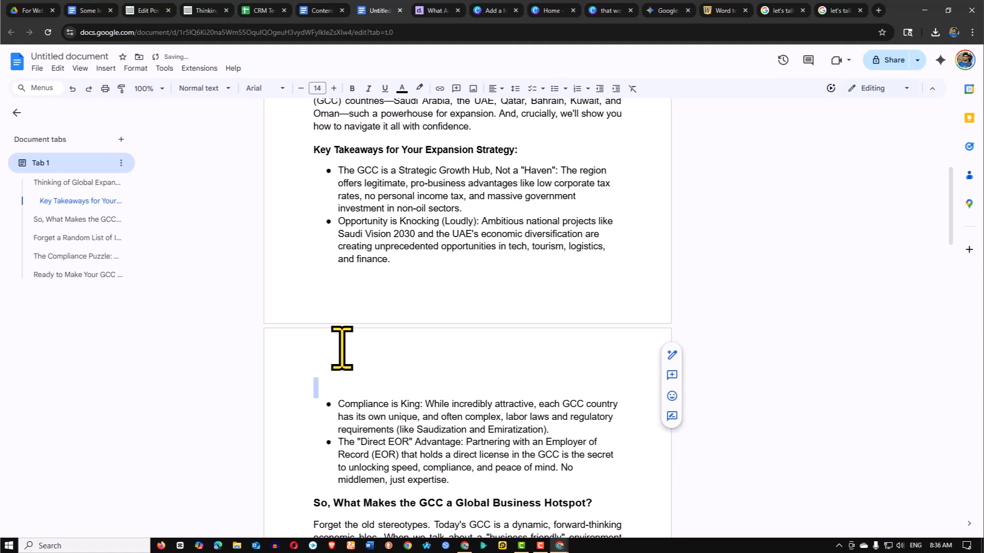
pyautogui.press('Delete')
# Enlarge the page to 110% and examine the untitled document's headings, bullet lists, numbered list and closing section
pyautogui.scroll(-4, 333, 359)
pyautogui.scroll(3, 479, 237)
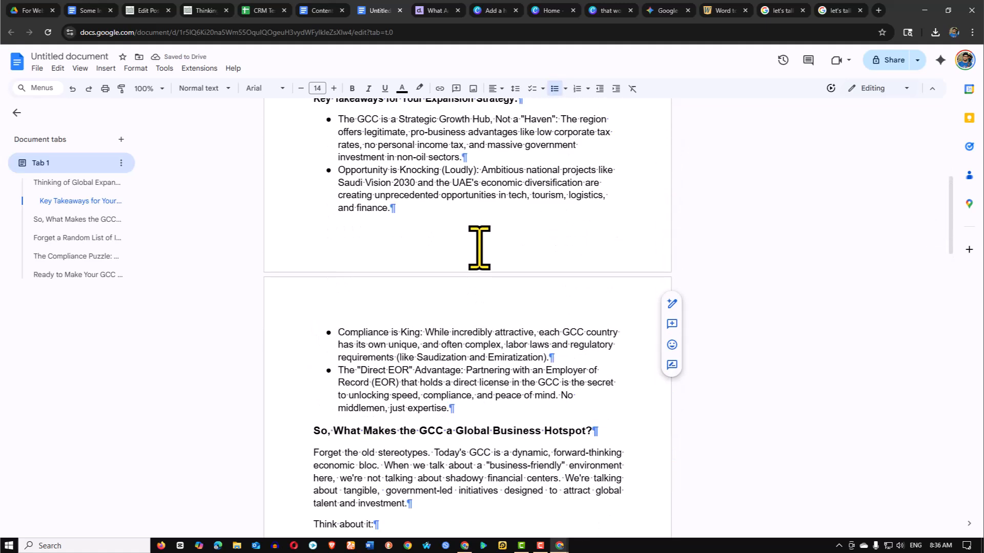
pyautogui.scroll(8, 538, 307)
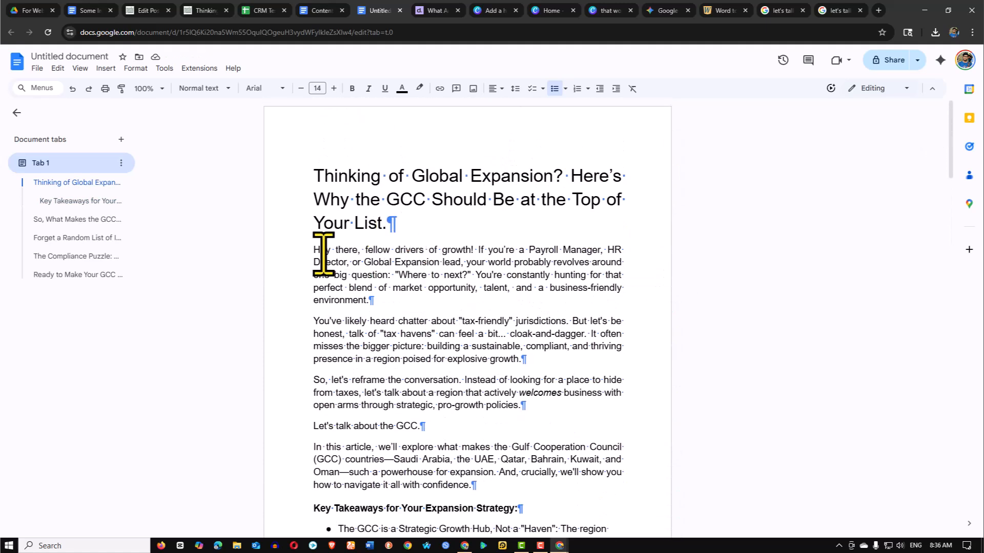
pyautogui.scroll(-3, 361, 290)
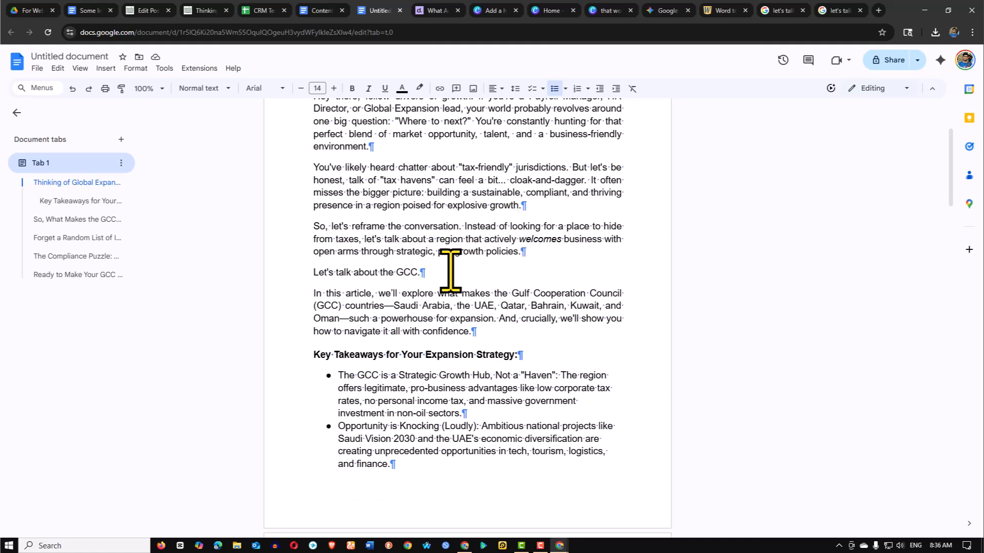
pyautogui.hotkey('ctrl', '+')
pyautogui.scroll(-5, 484, 277)
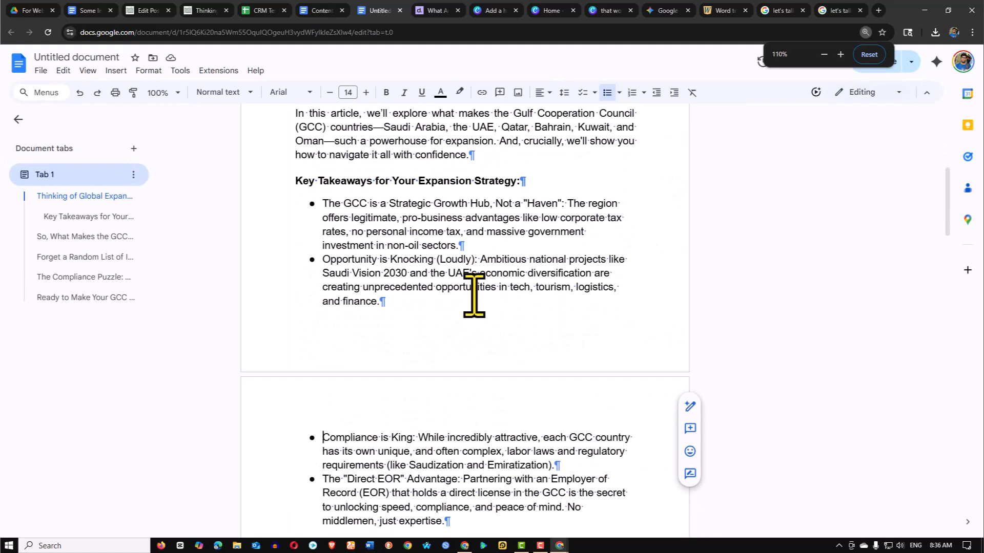
pyautogui.scroll(-5, 426, 309)
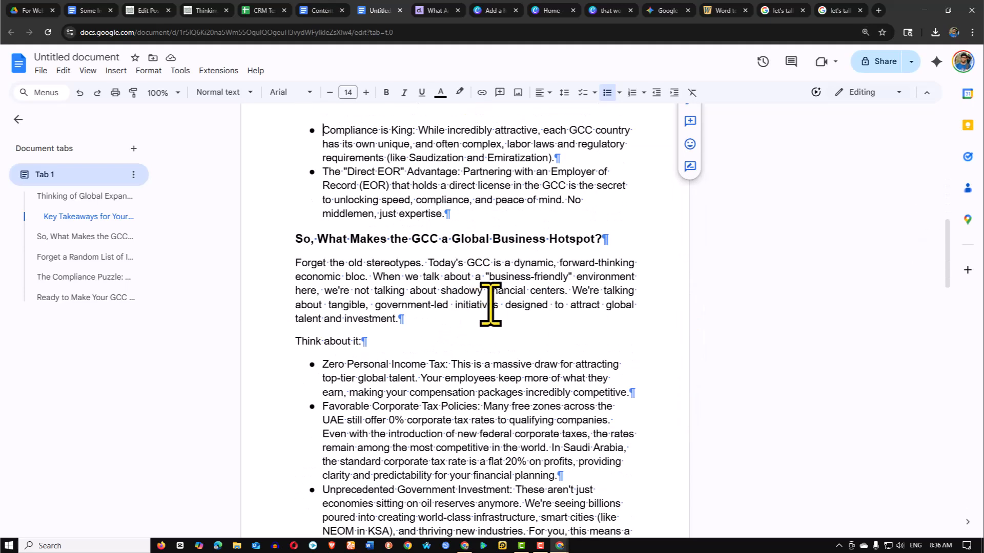
pyautogui.scroll(-6, 495, 304)
pyautogui.scroll(-10, 397, 281)
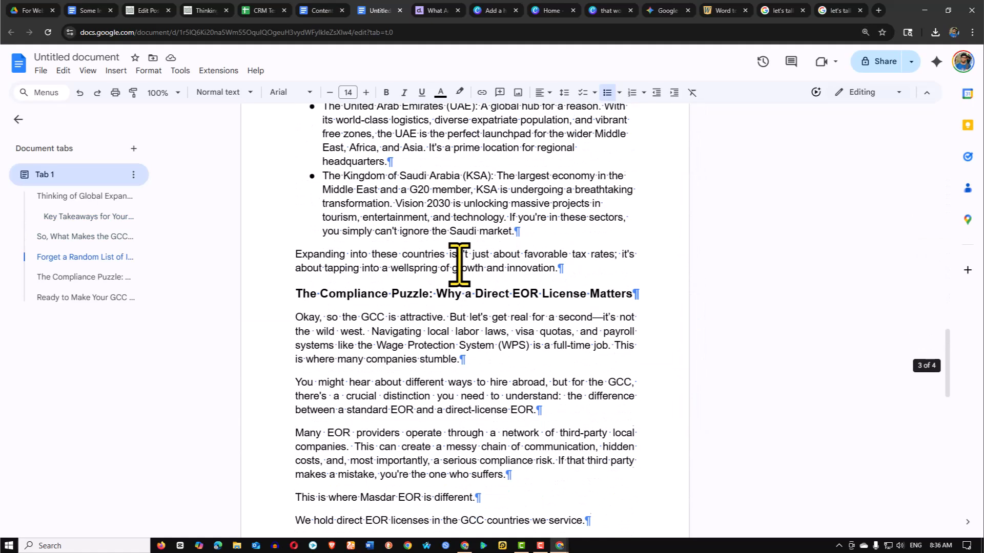
pyautogui.scroll(-7, 517, 289)
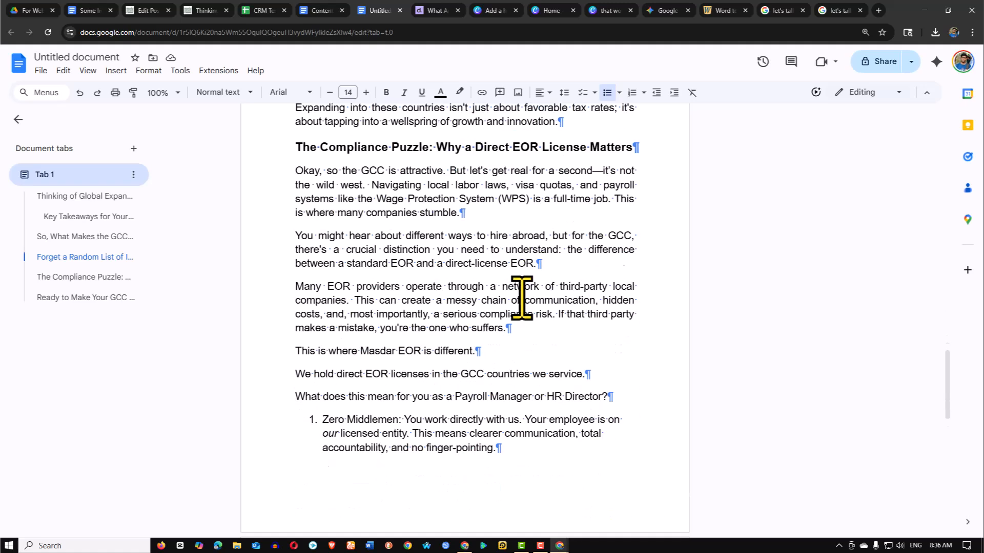
pyautogui.scroll(-10, 495, 305)
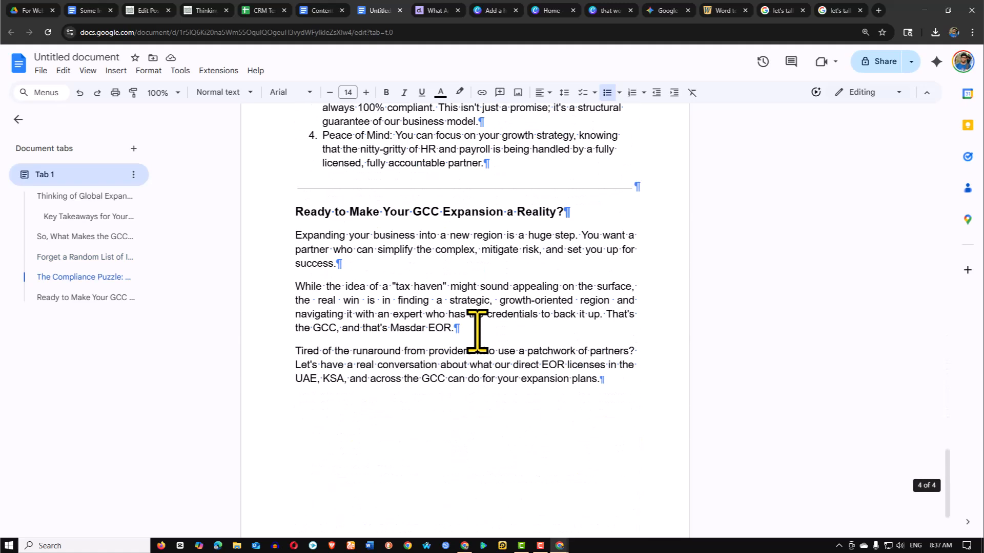
pyautogui.scroll(-1, 461, 315)
pyautogui.scroll(7, 468, 300)
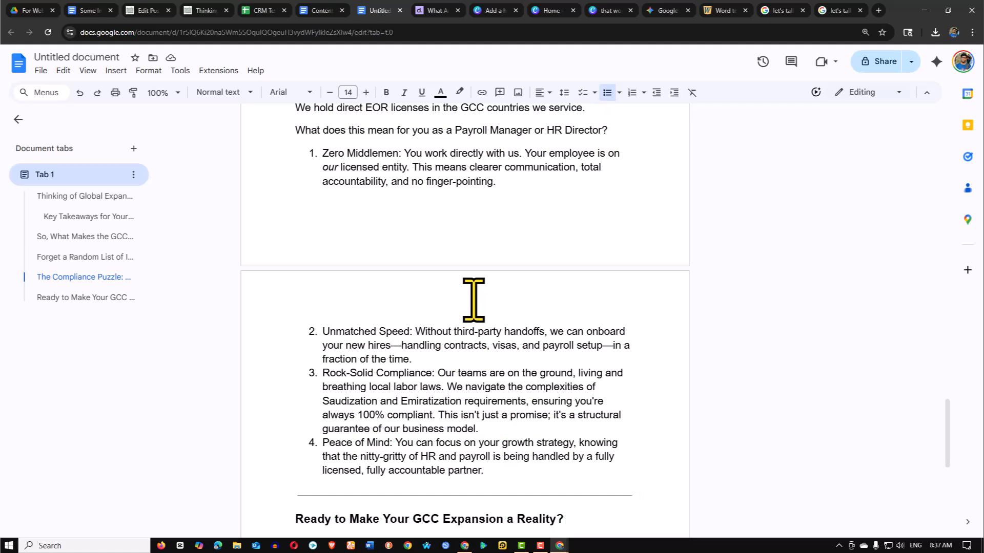
pyautogui.scroll(20, 474, 299)
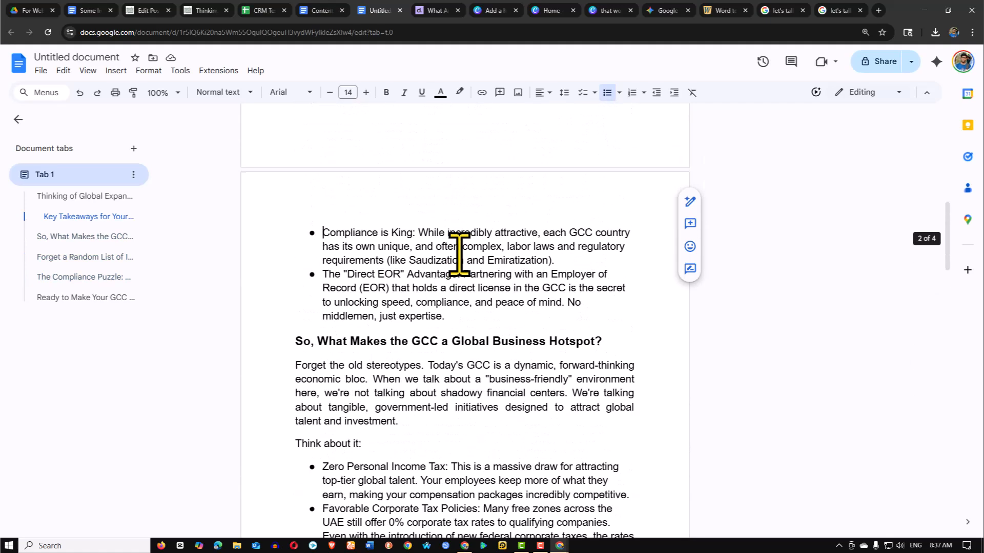
pyautogui.scroll(5, 512, 292)
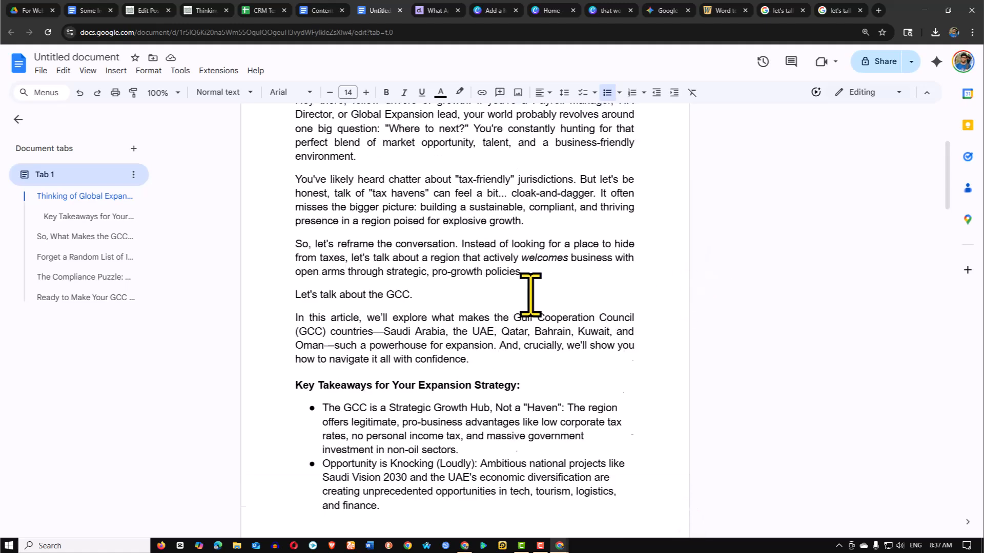
# Switch to the WordPress post editor and check the Key Takeaways section and the publishing options
pyautogui.click(134, 11)
pyautogui.scroll(-5, 310, 338)
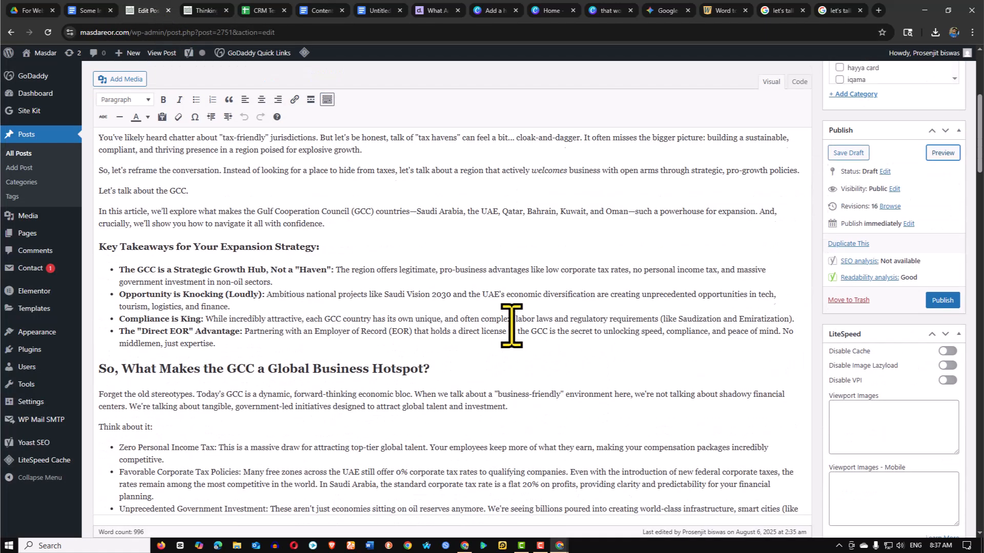
pyautogui.scroll(2, 511, 325)
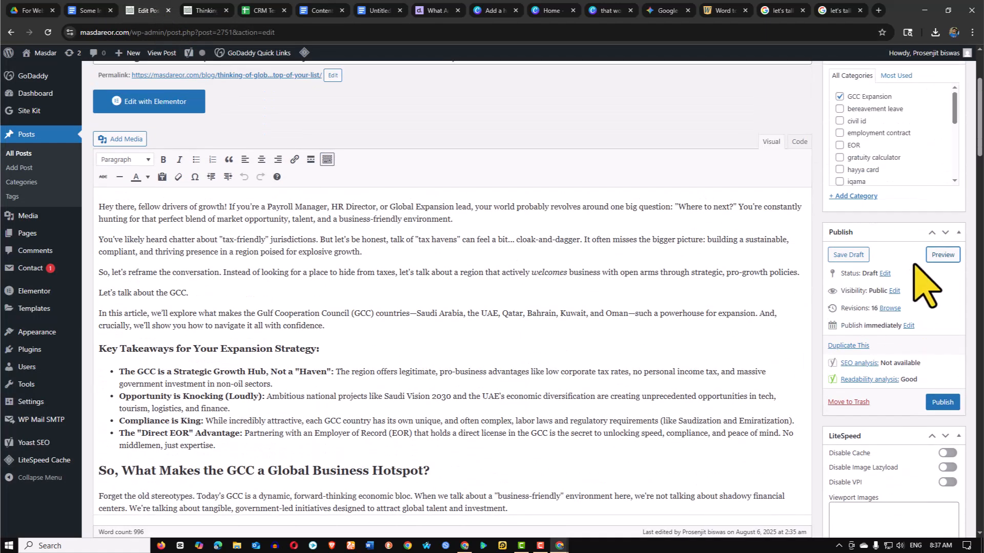
# Switch to the post preview and examine the whole article, including the header, Key Takeaways box, section headings, lists, images and closing banner
pyautogui.click(205, 10)
pyautogui.scroll(-4, 592, 297)
pyautogui.scroll(4, 597, 318)
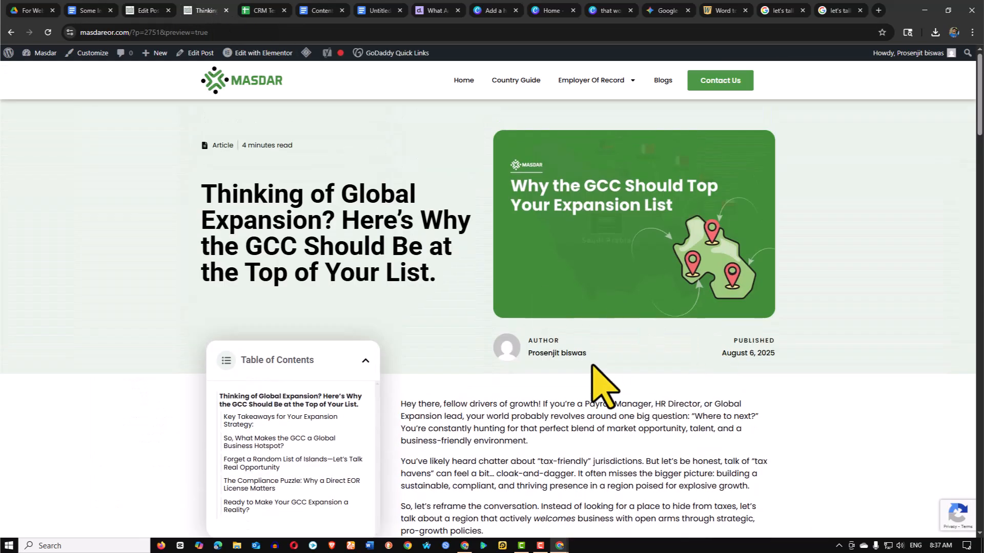
pyautogui.scroll(-5, 621, 396)
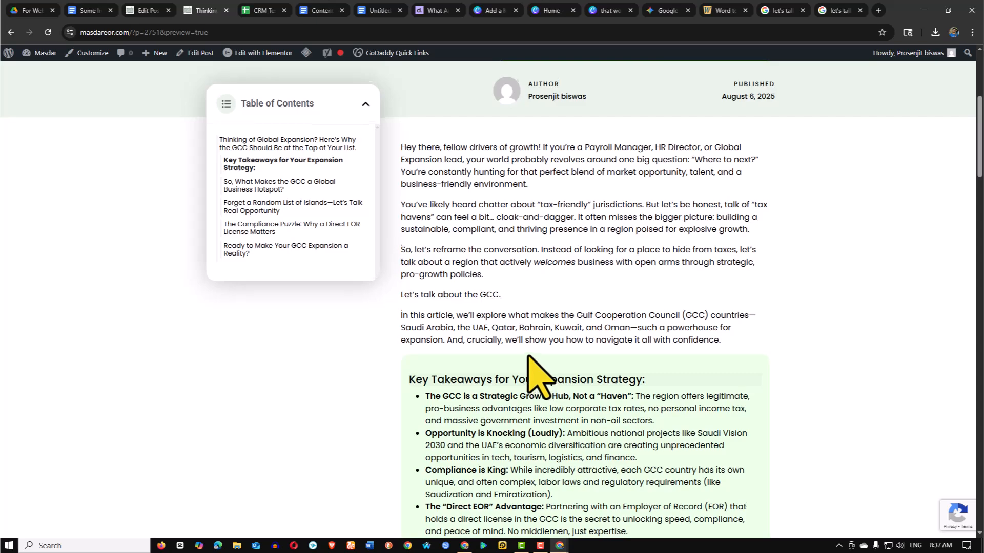
pyautogui.scroll(-13, 527, 357)
pyautogui.scroll(-9, 519, 326)
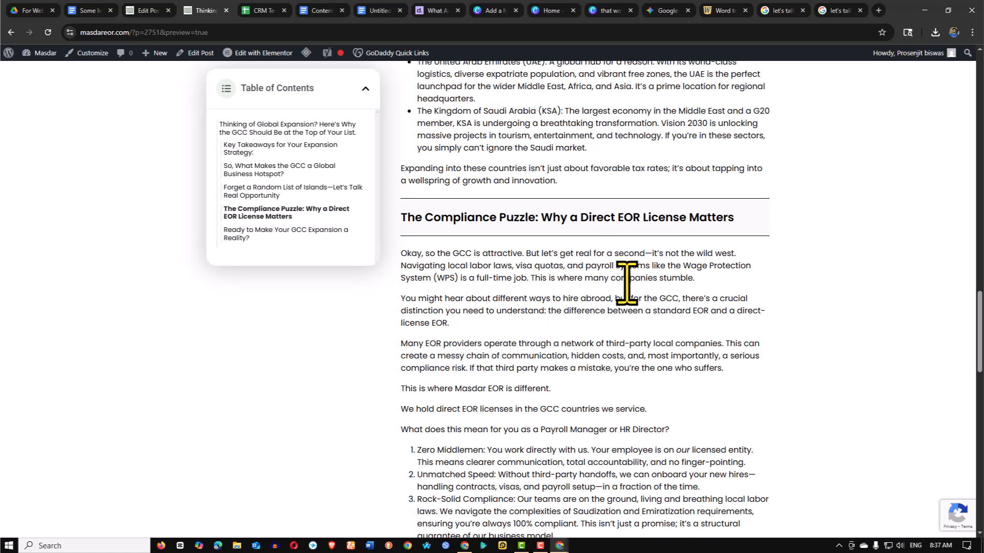
pyautogui.scroll(-5, 626, 280)
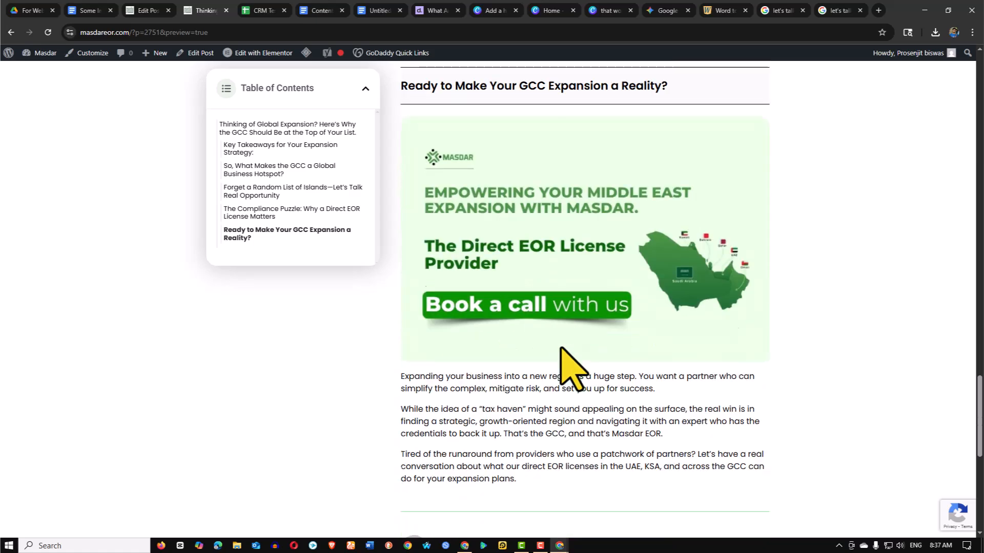
pyautogui.scroll(-5, 559, 349)
pyautogui.scroll(6, 542, 374)
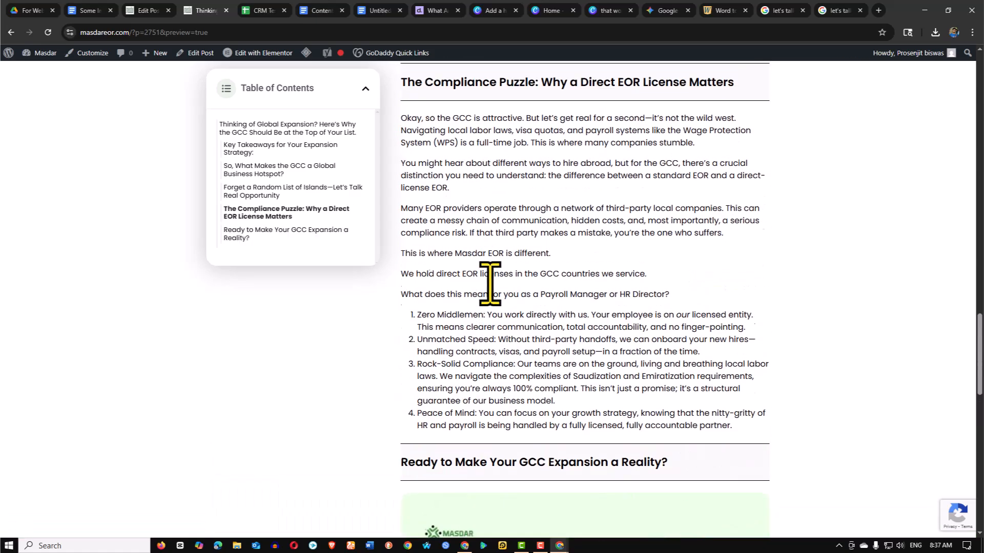
pyautogui.scroll(15, 490, 284)
pyautogui.scroll(6, 471, 269)
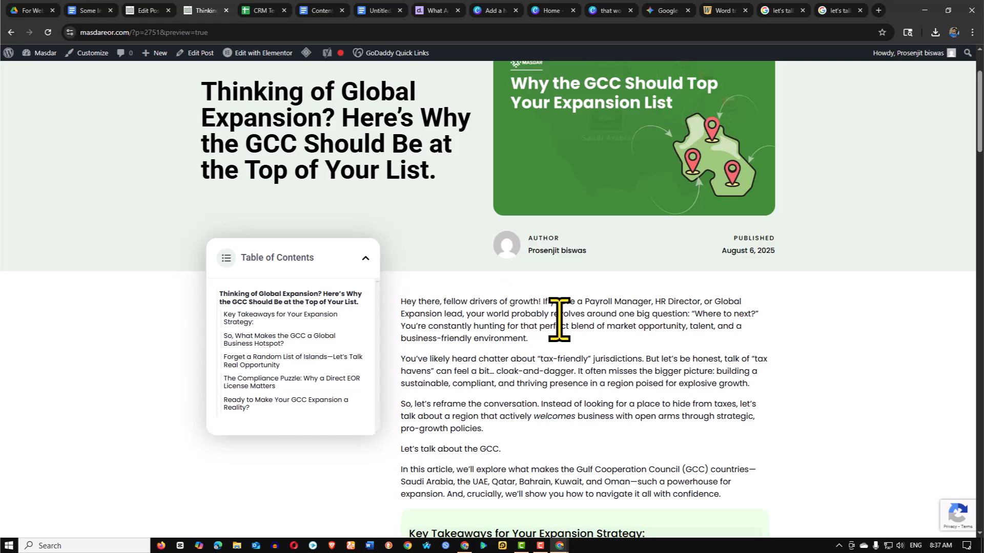
pyautogui.scroll(-5, 515, 385)
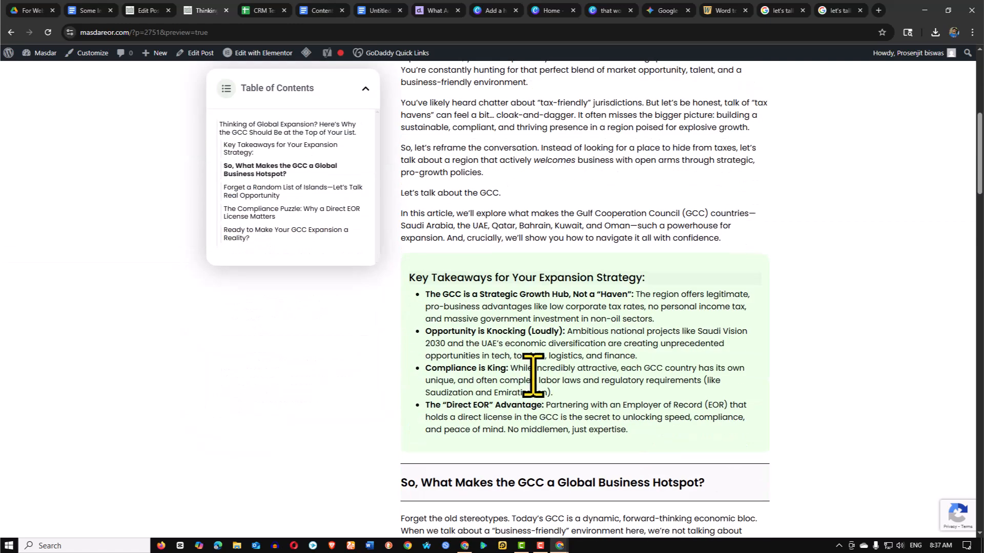
pyautogui.scroll(-20, 557, 372)
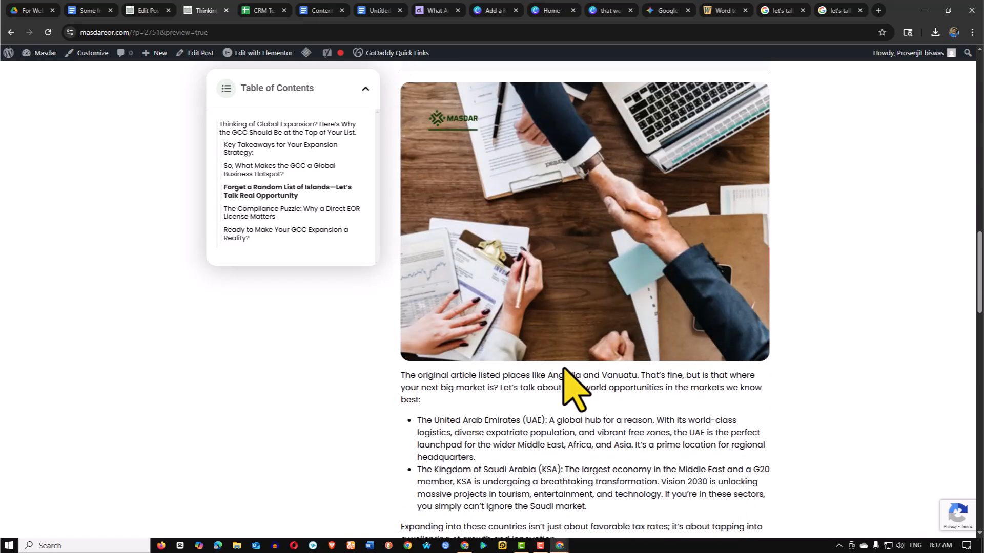
pyautogui.scroll(-10, 564, 369)
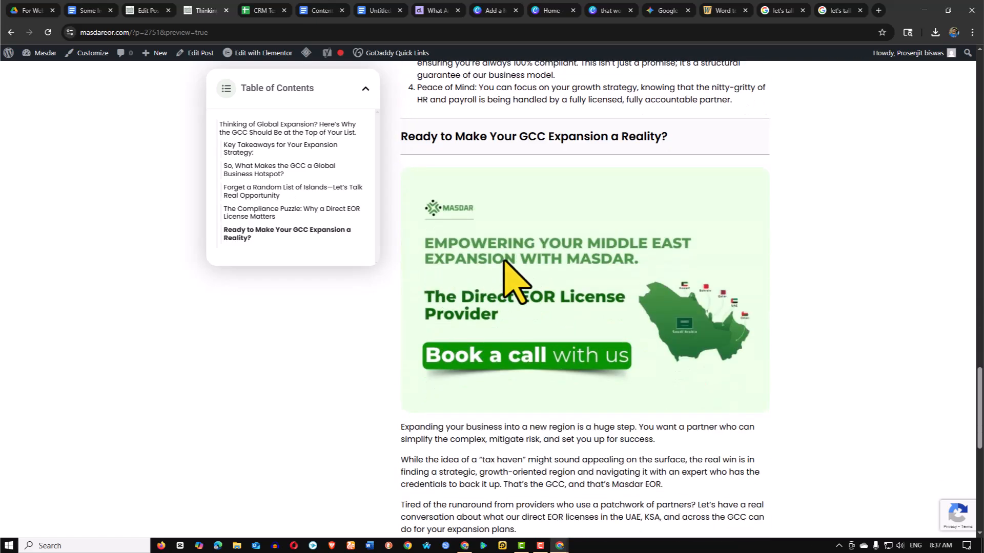
pyautogui.scroll(-5, 602, 331)
pyautogui.scroll(-4, 590, 328)
pyautogui.scroll(20, 548, 328)
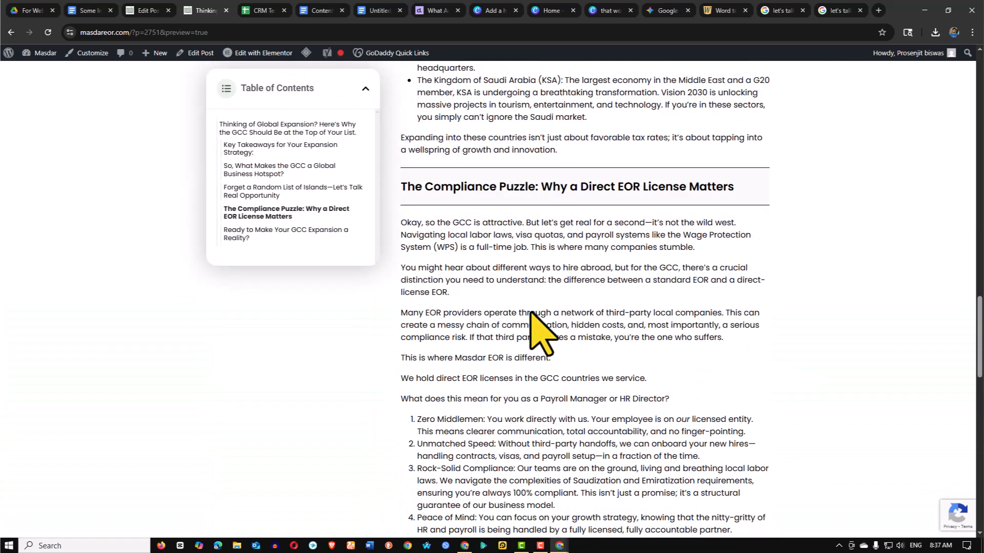
pyautogui.scroll(20, 544, 333)
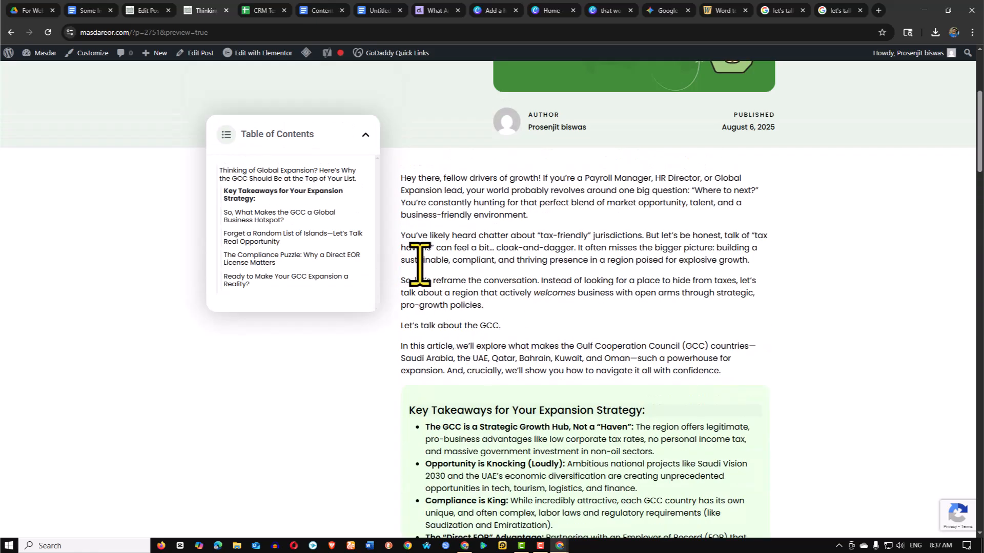
pyautogui.scroll(3, 592, 259)
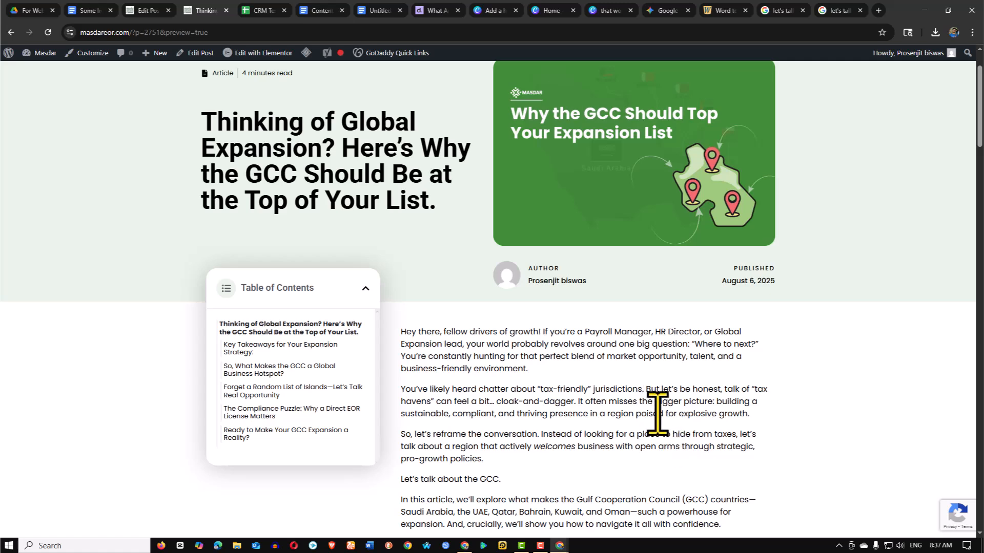
pyautogui.scroll(-4, 538, 413)
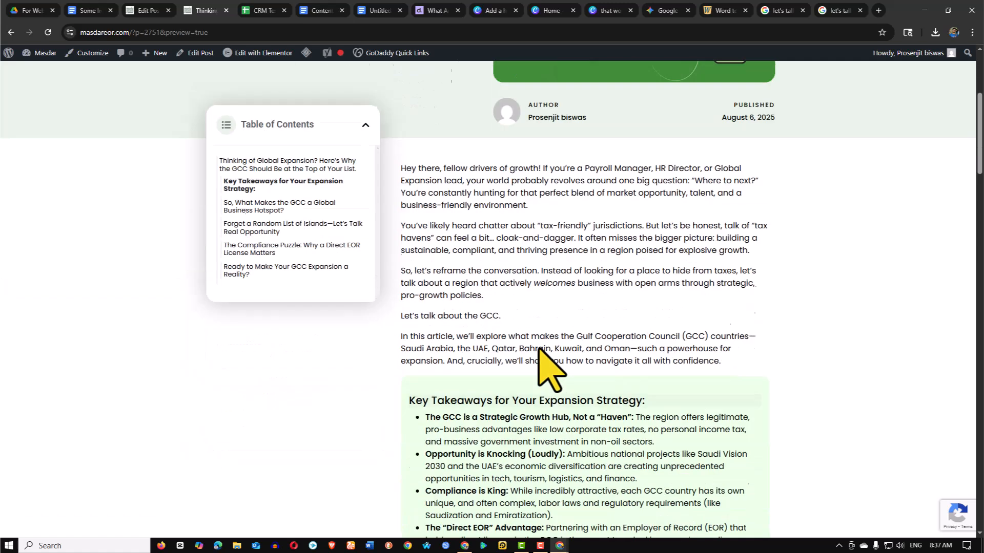
pyautogui.scroll(-3, 538, 338)
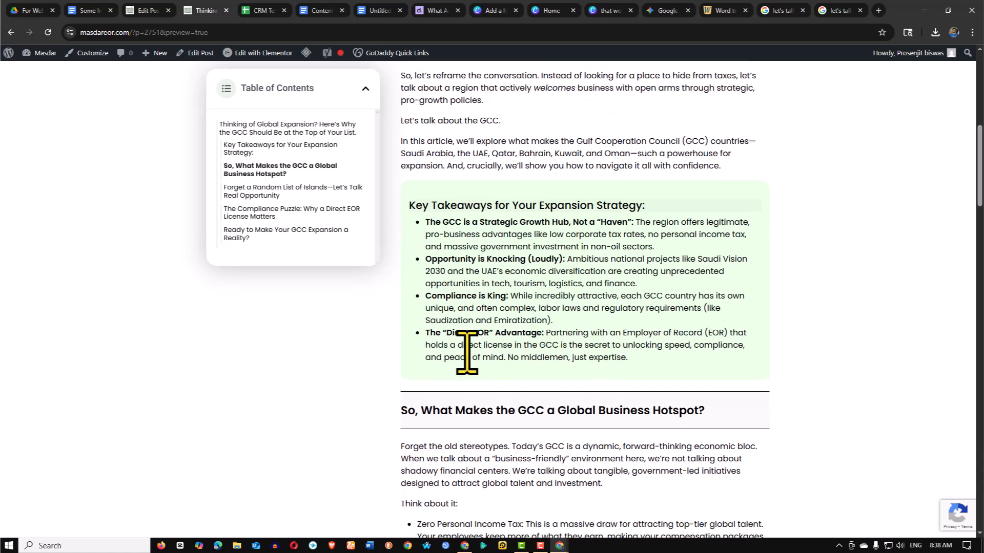
pyautogui.scroll(-20, 461, 369)
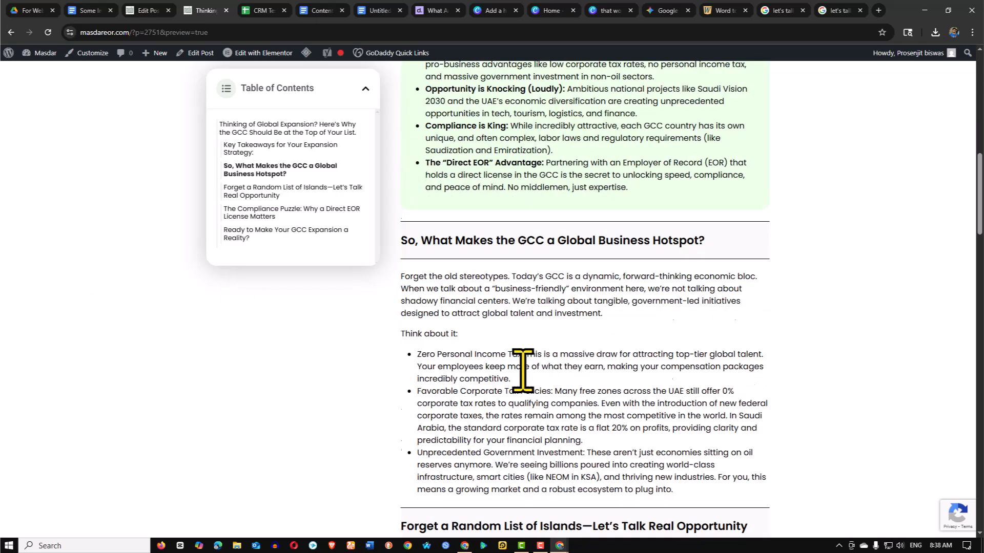
pyautogui.scroll(-8, 598, 369)
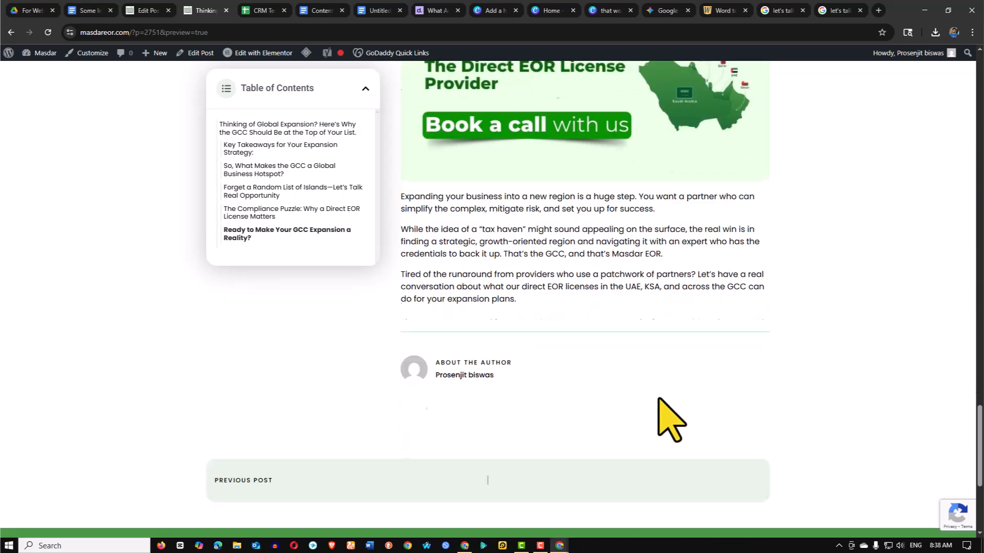
# Look through the post preview once more, from the title header and Key Takeaways box down through the section headings
pyautogui.scroll(9, 450, 378)
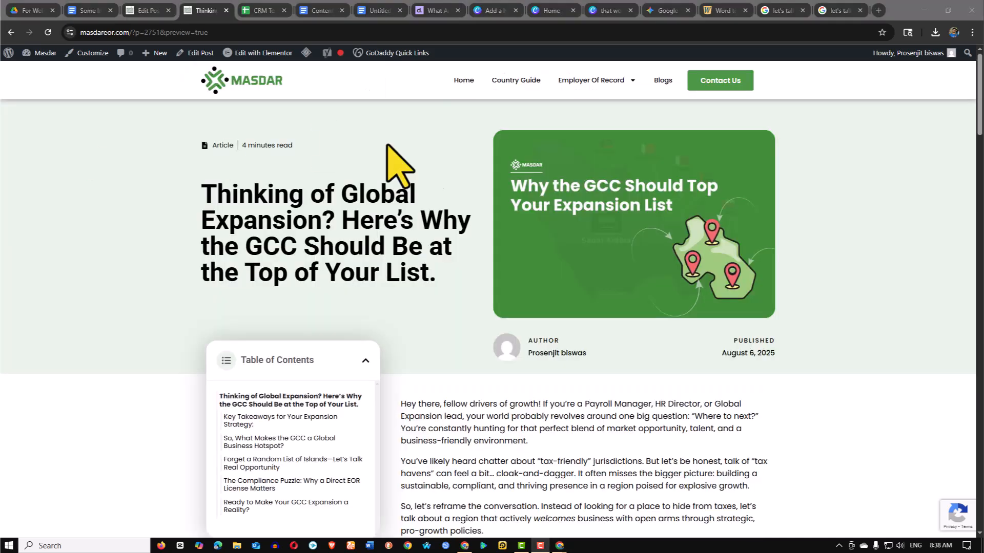
pyautogui.scroll(-6, 543, 207)
pyautogui.scroll(-6, 423, 164)
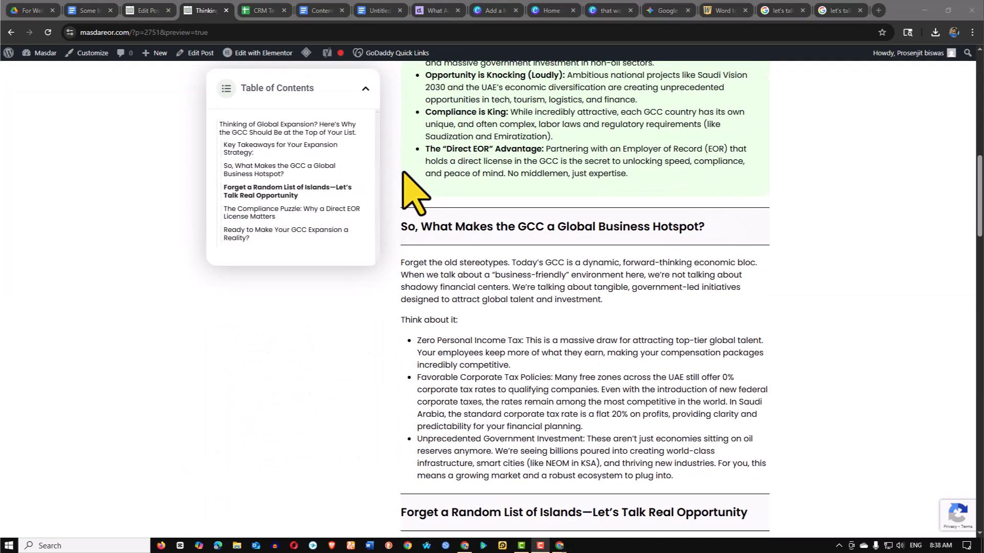
pyautogui.scroll(-10, 506, 208)
pyautogui.scroll(20, 523, 239)
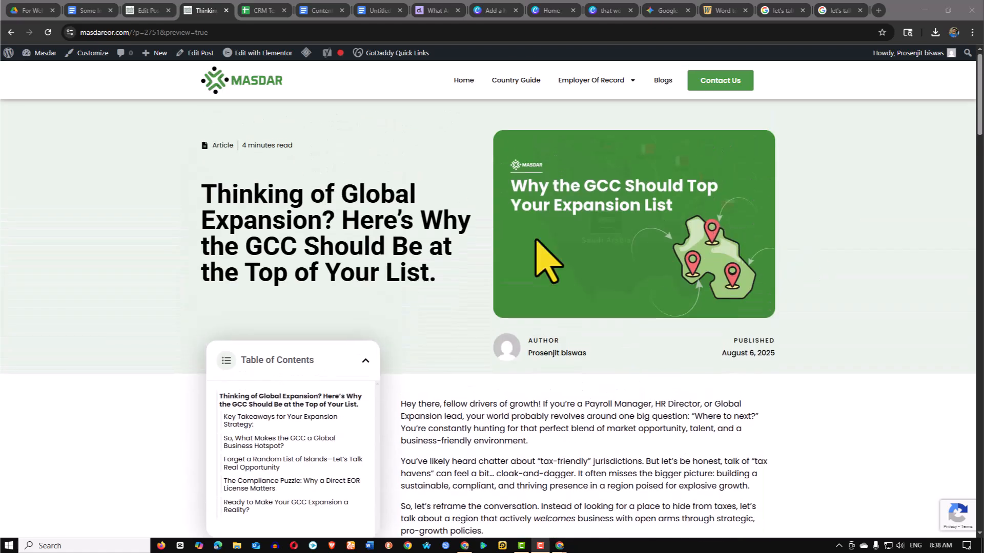
# Save the GCC expansion post as a draft and close its editor and preview tabs
pyautogui.click(155, 11)
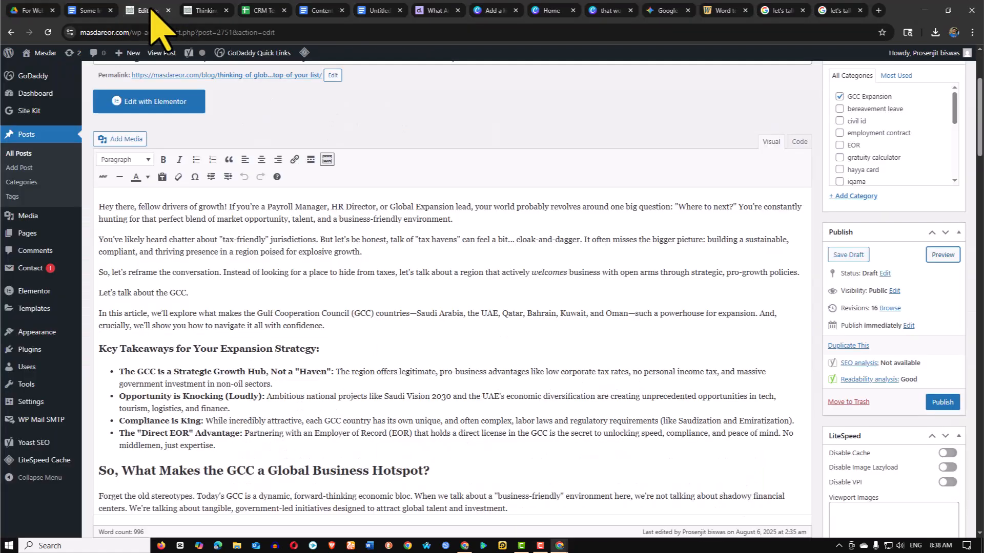
pyautogui.click(858, 255)
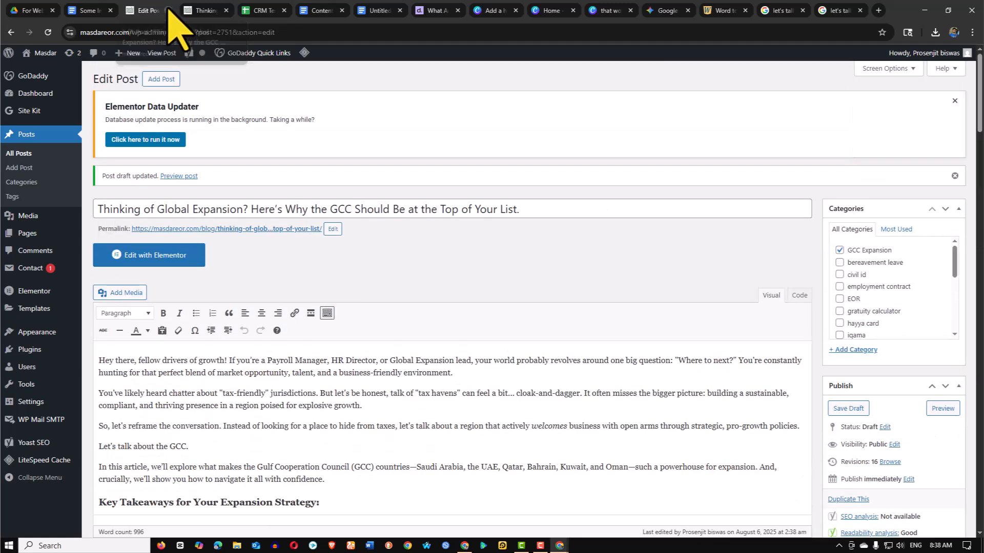
pyautogui.click(168, 11)
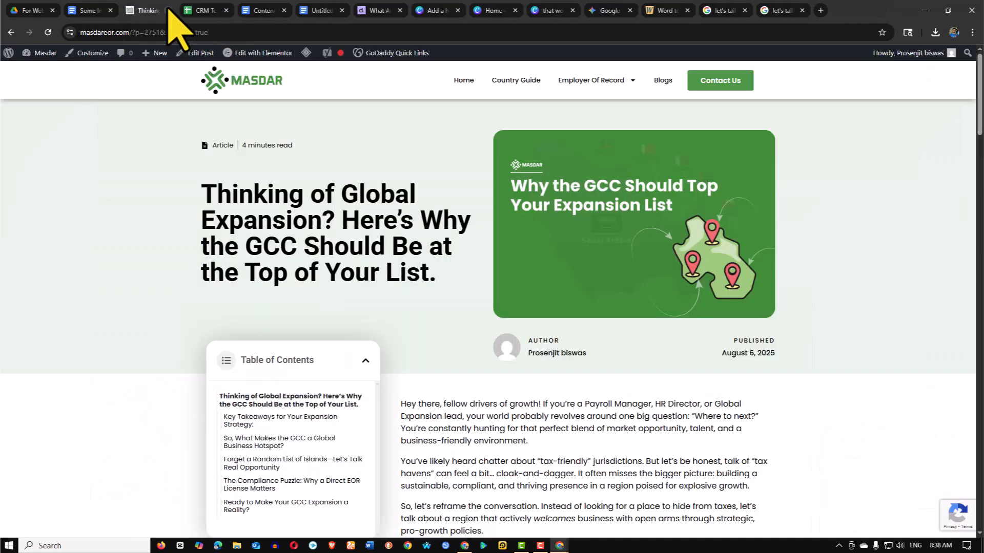
pyautogui.click(169, 11)
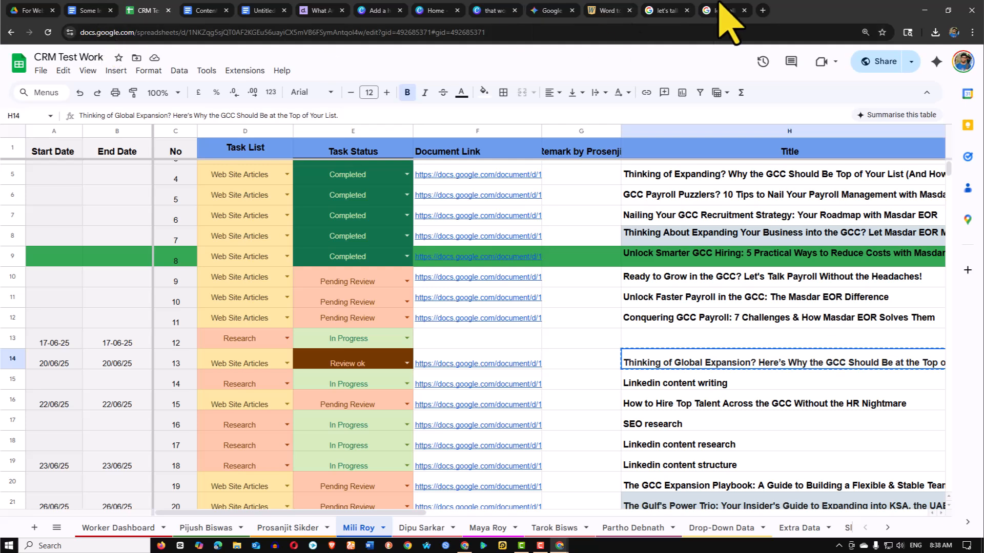
# Open the WordPress dashboard from masdareor.com/eor/ in a new tab and display the list of all posts
pyautogui.click(766, 10)
pyautogui.click(379, 37)
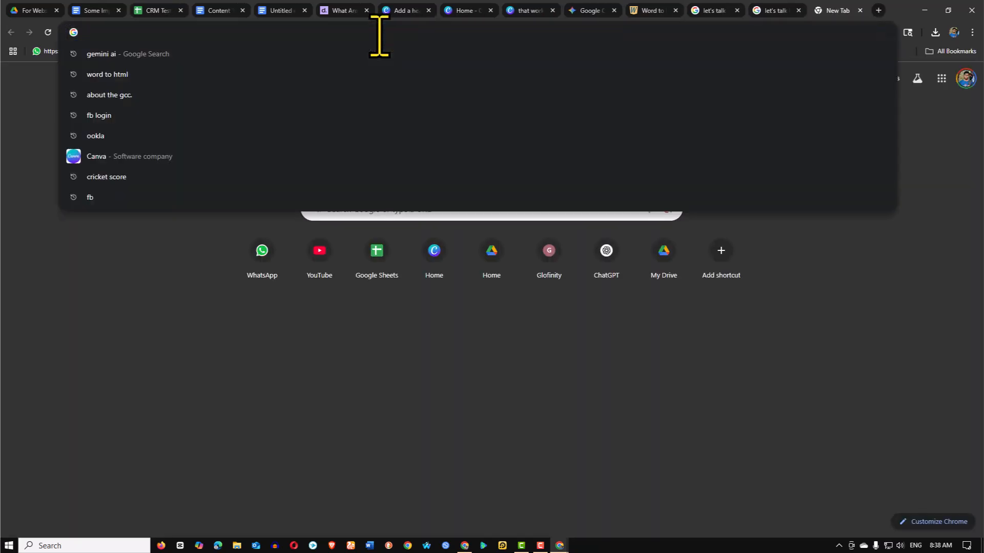
pyautogui.write('ma')
pyautogui.press('Right')
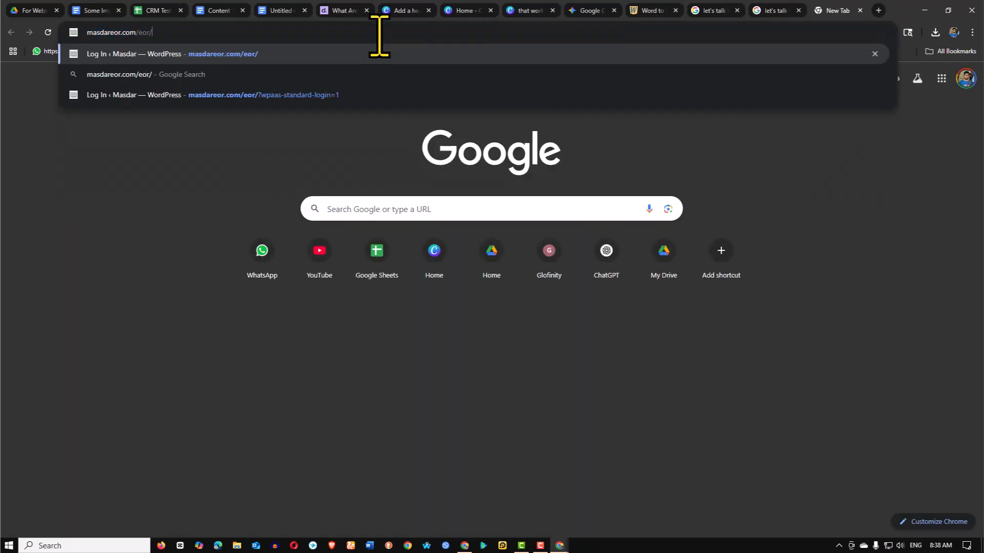
pyautogui.press('Return')
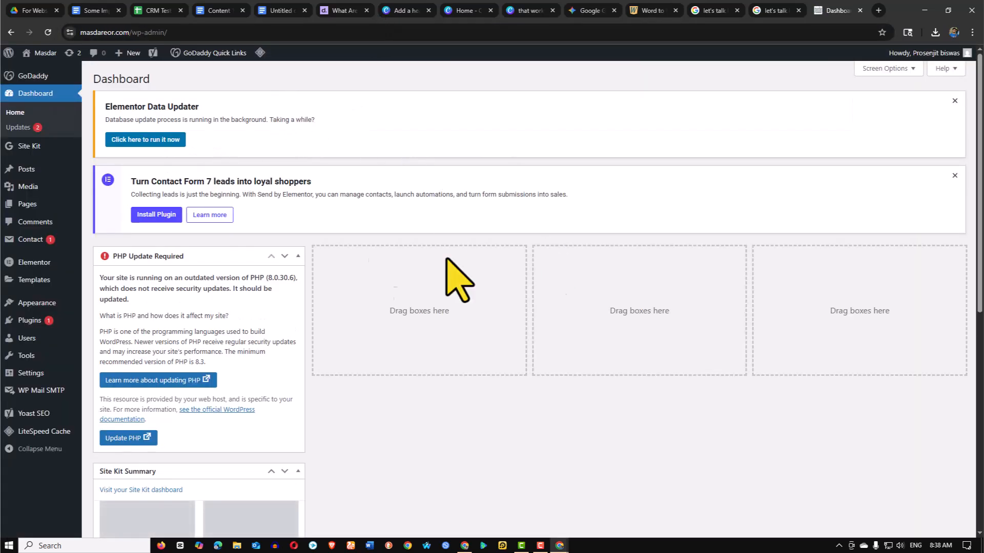
pyautogui.moveTo(28, 170)
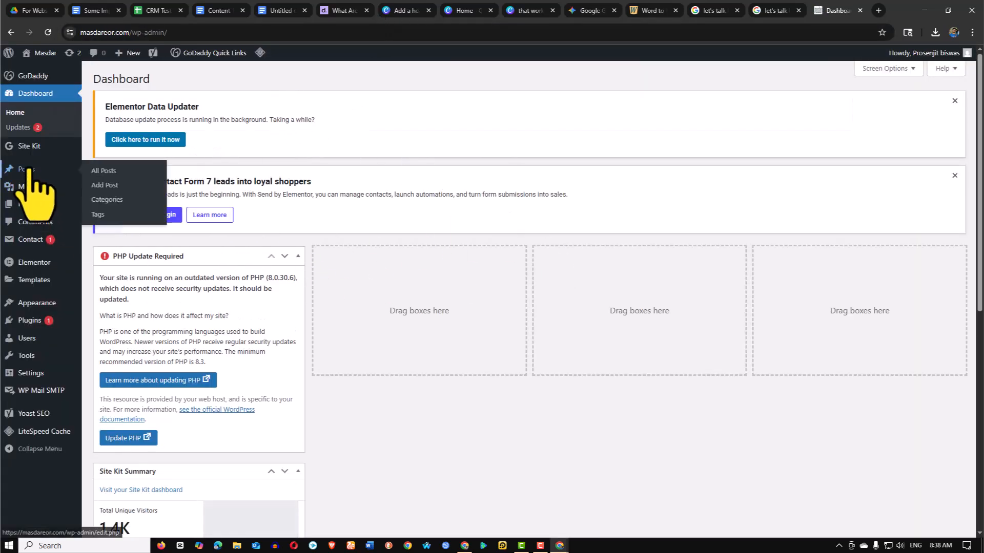
pyautogui.click(116, 173)
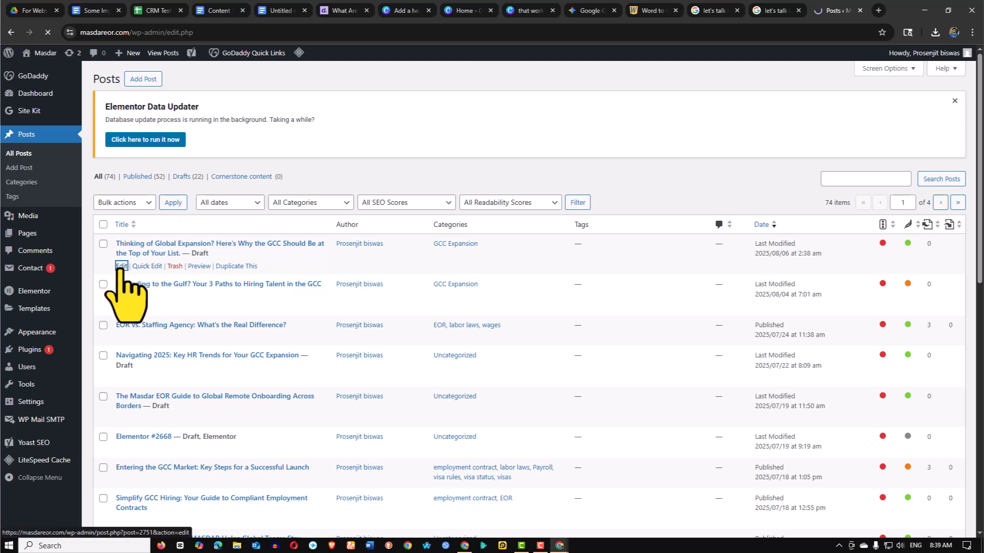
# Open the "Thinking of Global Expansion?" draft for editing, look through its content and return to the posts list
pyautogui.scroll(-3, 246, 306)
pyautogui.scroll(-8, 246, 306)
pyautogui.scroll(9, 268, 308)
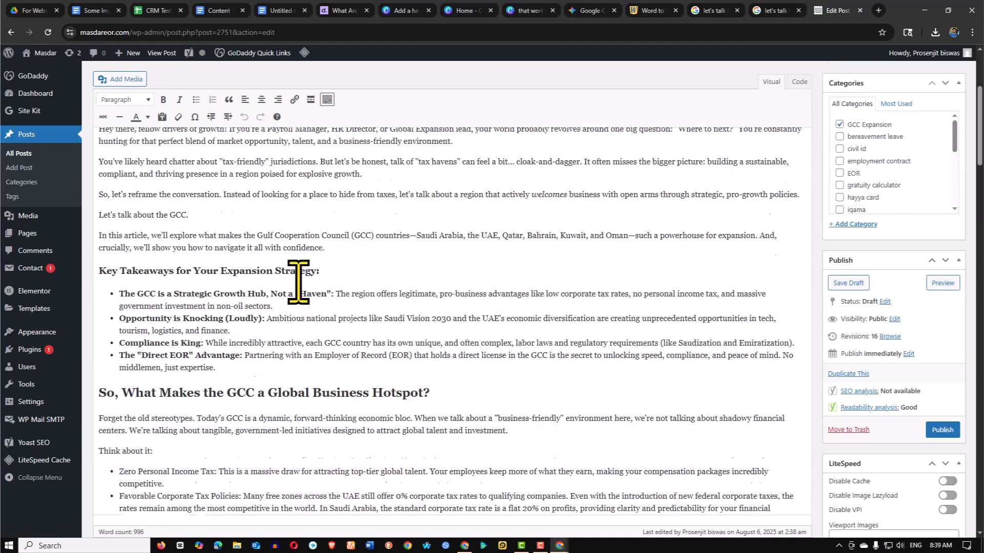
pyautogui.scroll(4, 299, 283)
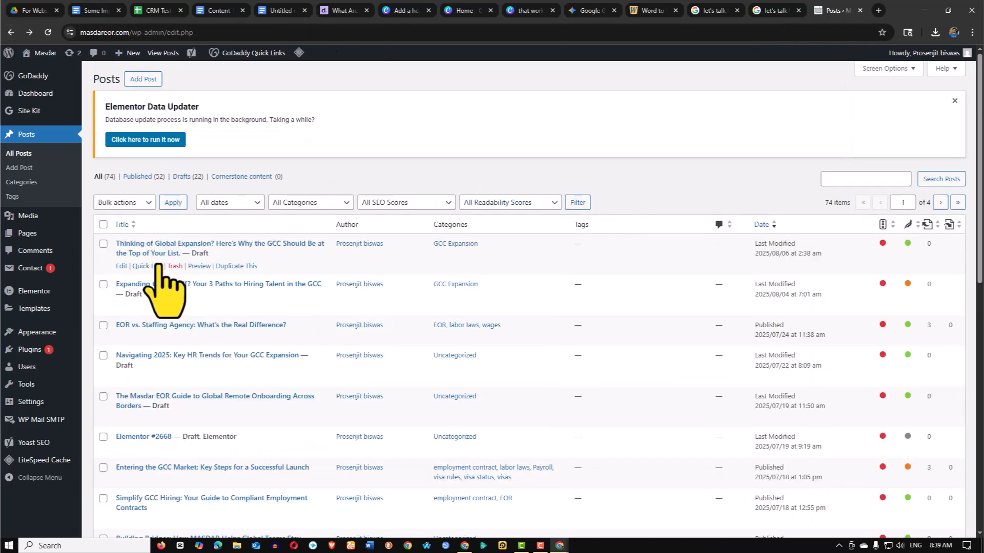
# Preview the "Thinking of Global Expansion?" draft in a new tab and check the title header and introduction
pyautogui.click(199, 266)
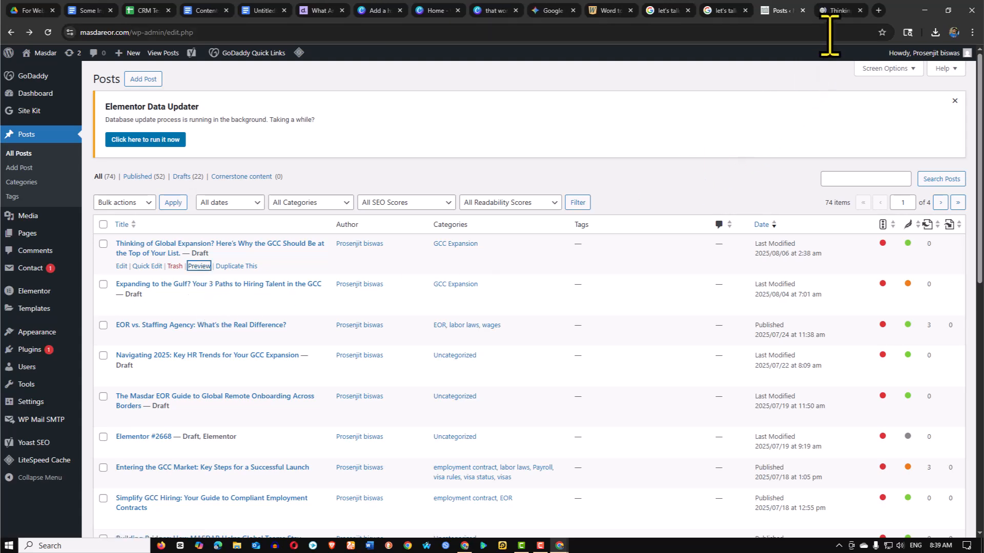
pyautogui.click(840, 12)
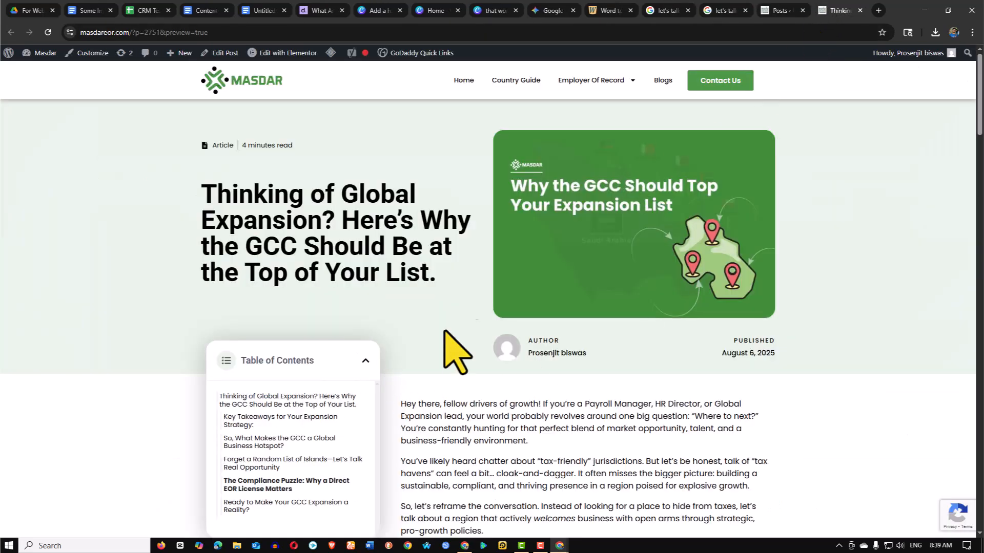
pyautogui.scroll(-2, 620, 221)
pyautogui.scroll(-1, 589, 287)
pyautogui.scroll(4, 549, 330)
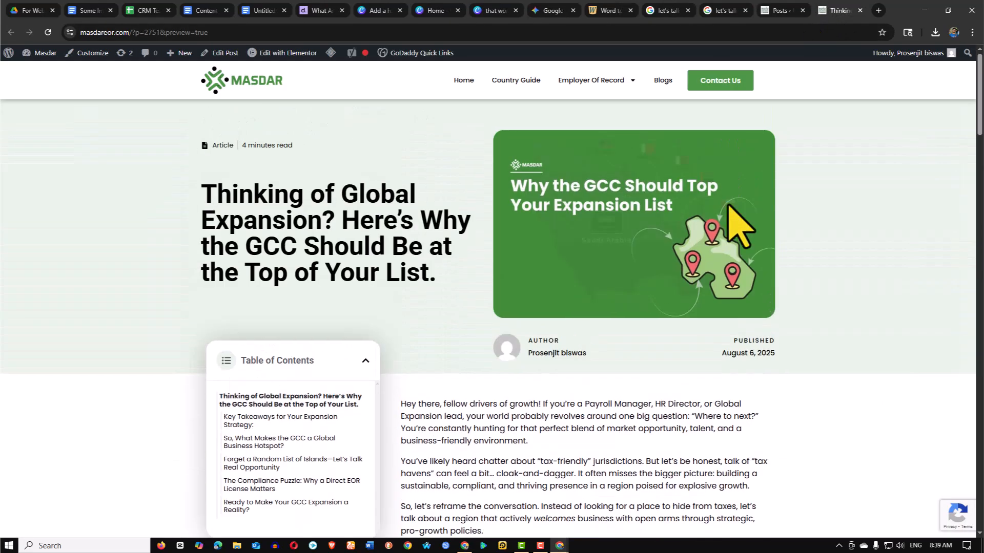
# Open the draft's editor from the posts list in a separate tab and place that tab before the preview tab
pyautogui.click(781, 11)
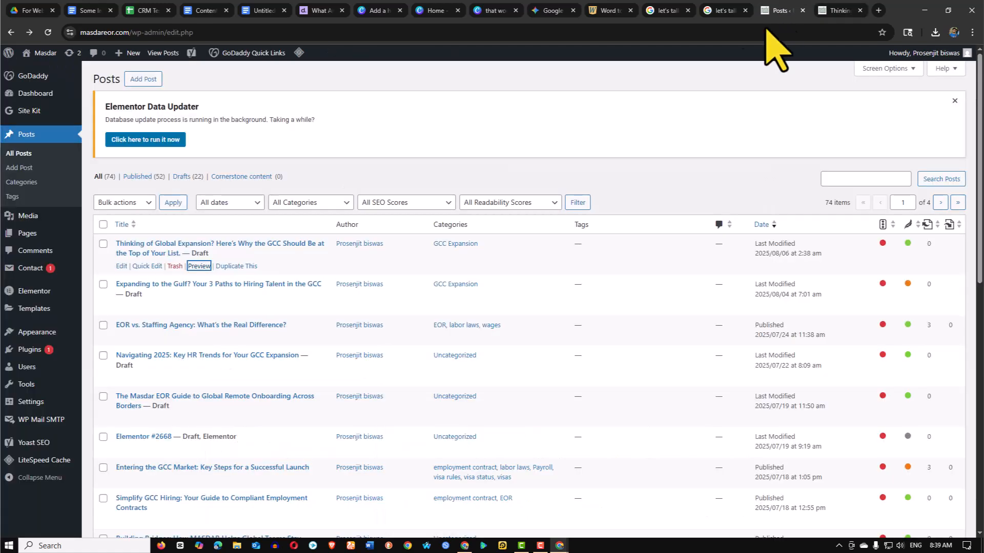
pyautogui.keyDown('ctrl'); pyautogui.click(121, 266); pyautogui.keyUp('ctrl')
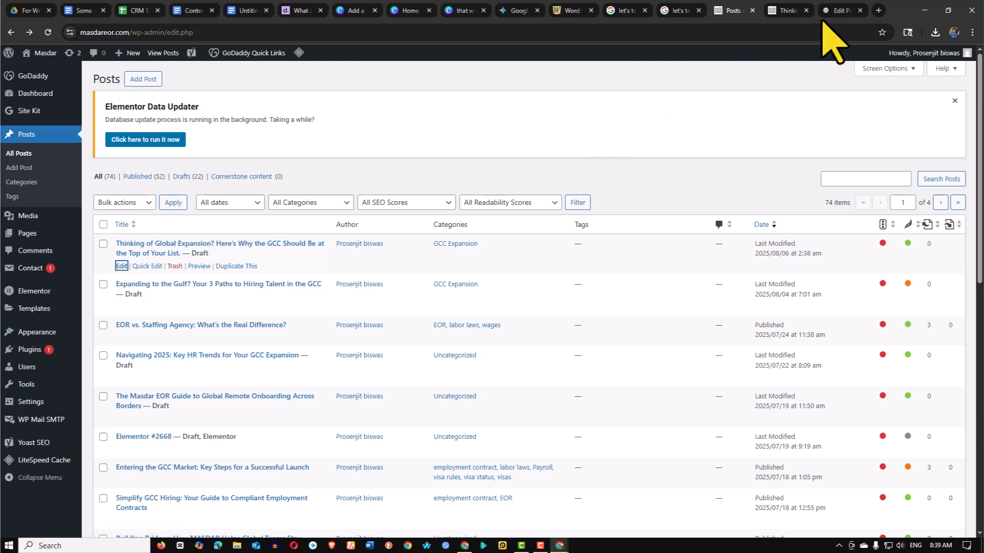
pyautogui.moveTo(852, 13); pyautogui.dragTo(792, 11)
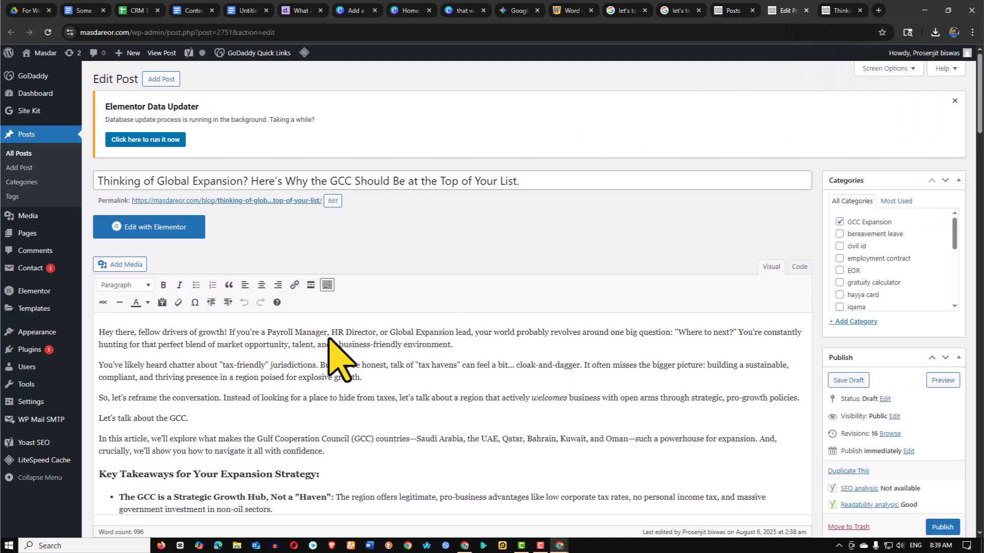
# Check the post's content in the editor and compare it with the sections shown in the preview
pyautogui.scroll(-5, 278, 435)
pyautogui.scroll(-5, 278, 434)
pyautogui.scroll(5, 545, 389)
pyautogui.click(842, 12)
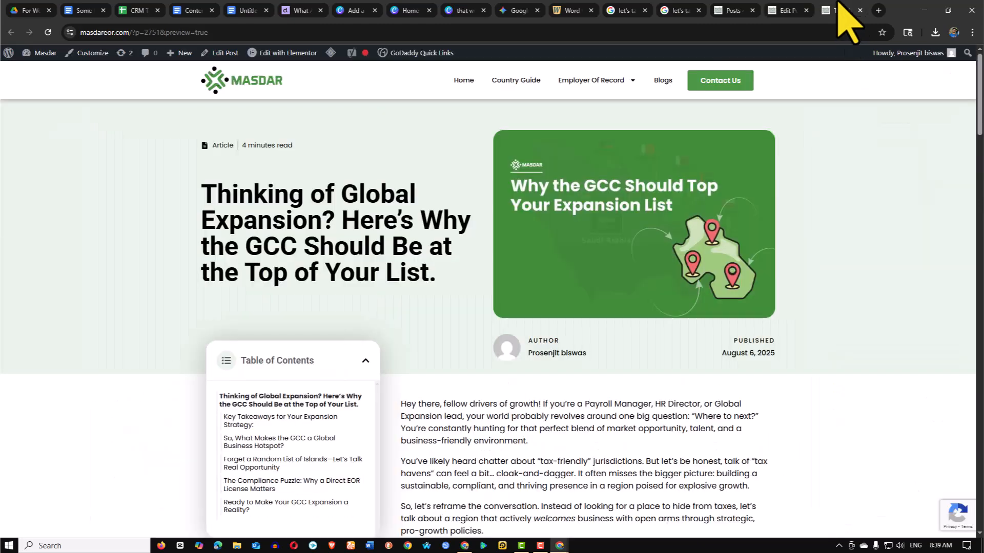
pyautogui.scroll(-20, 564, 405)
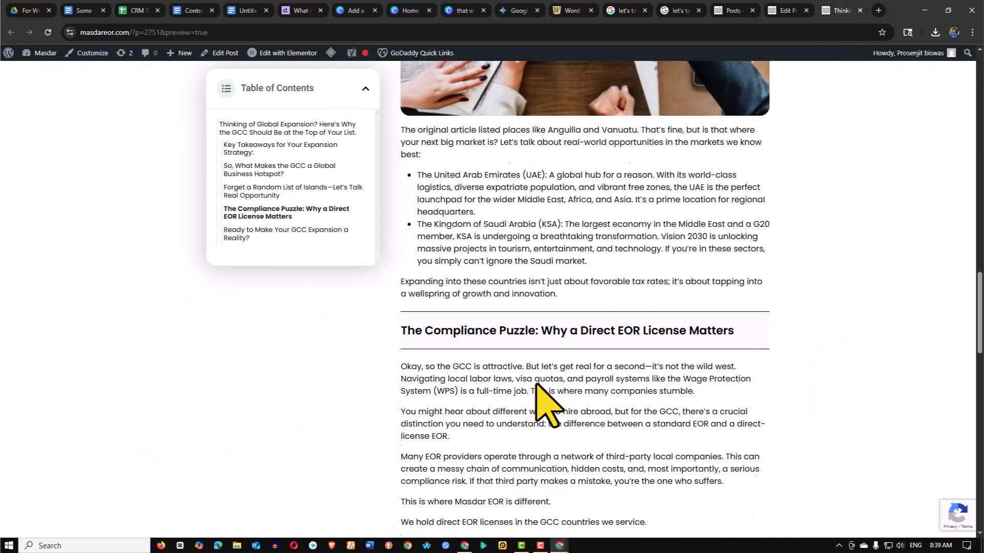